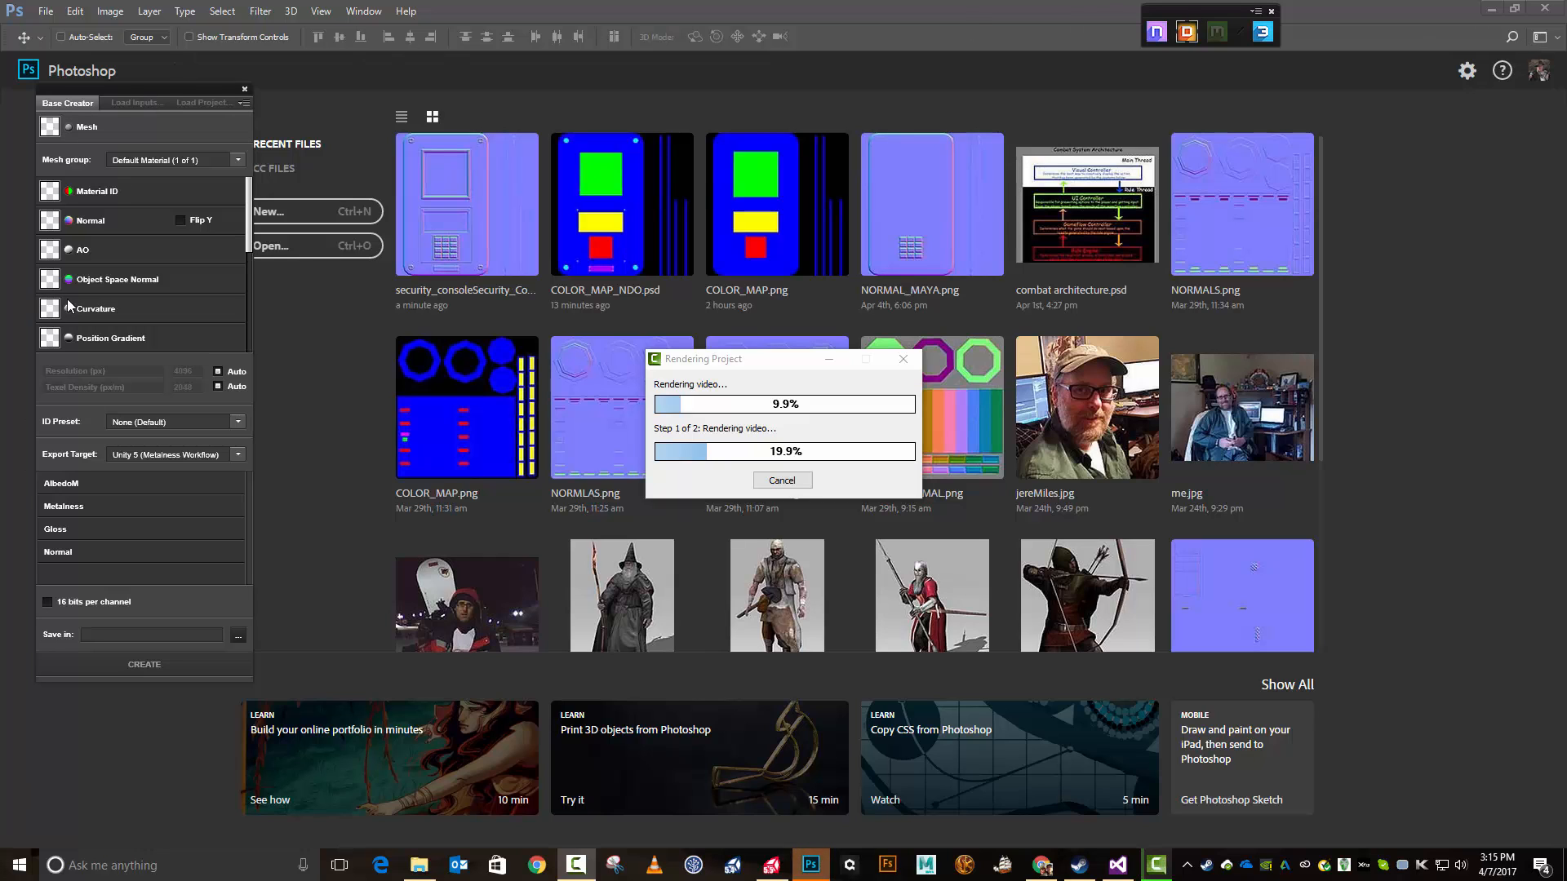
Step: Load the security_console OBJ file from the Security Console folder as the project's mesh input
click(48, 129)
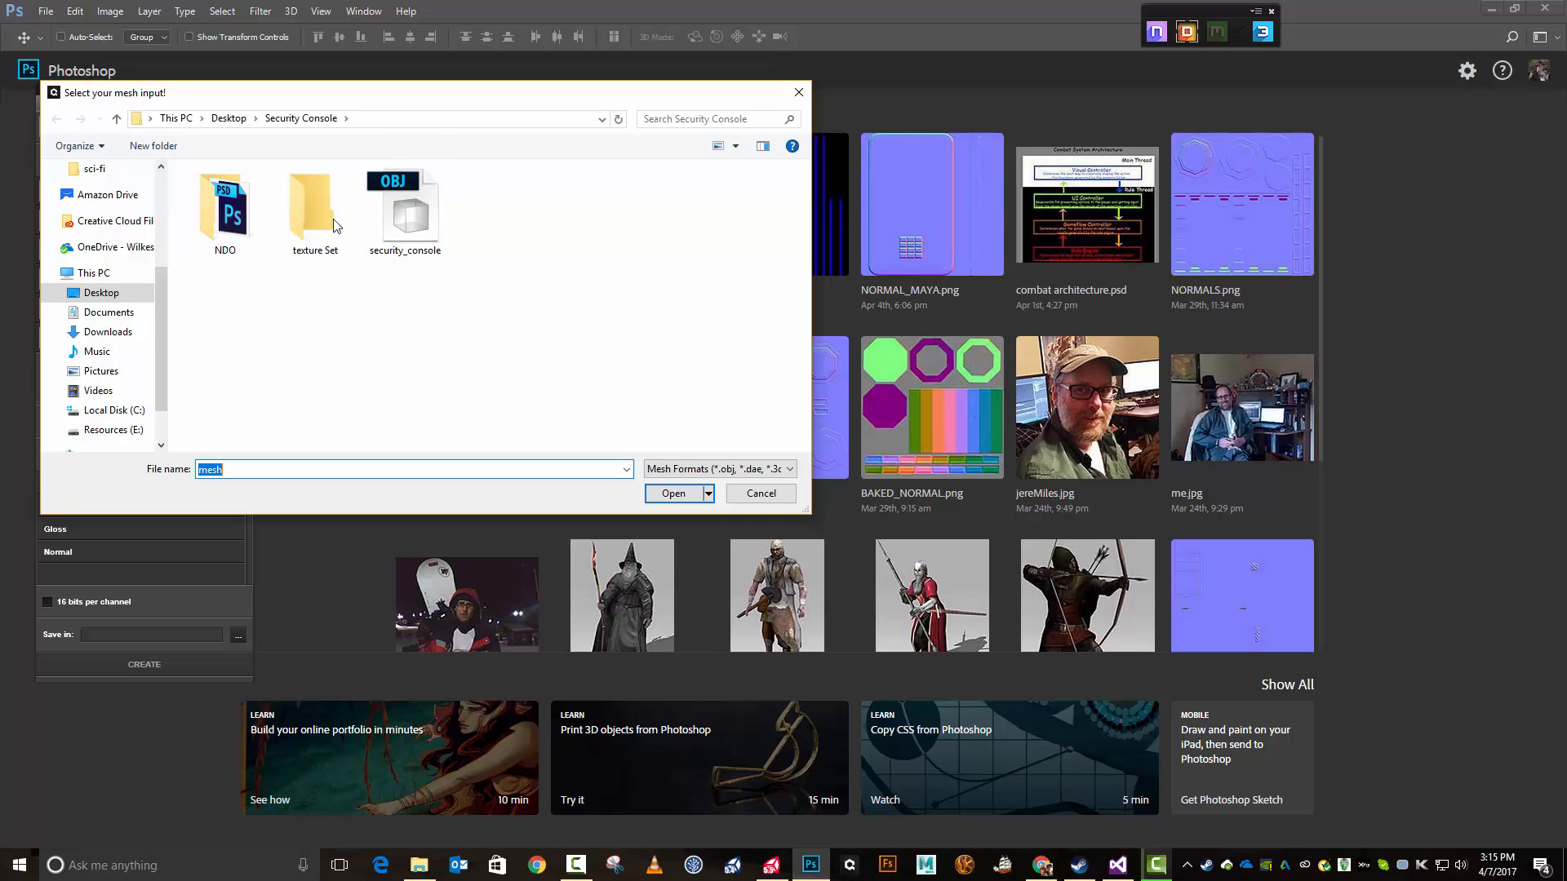
click(414, 217)
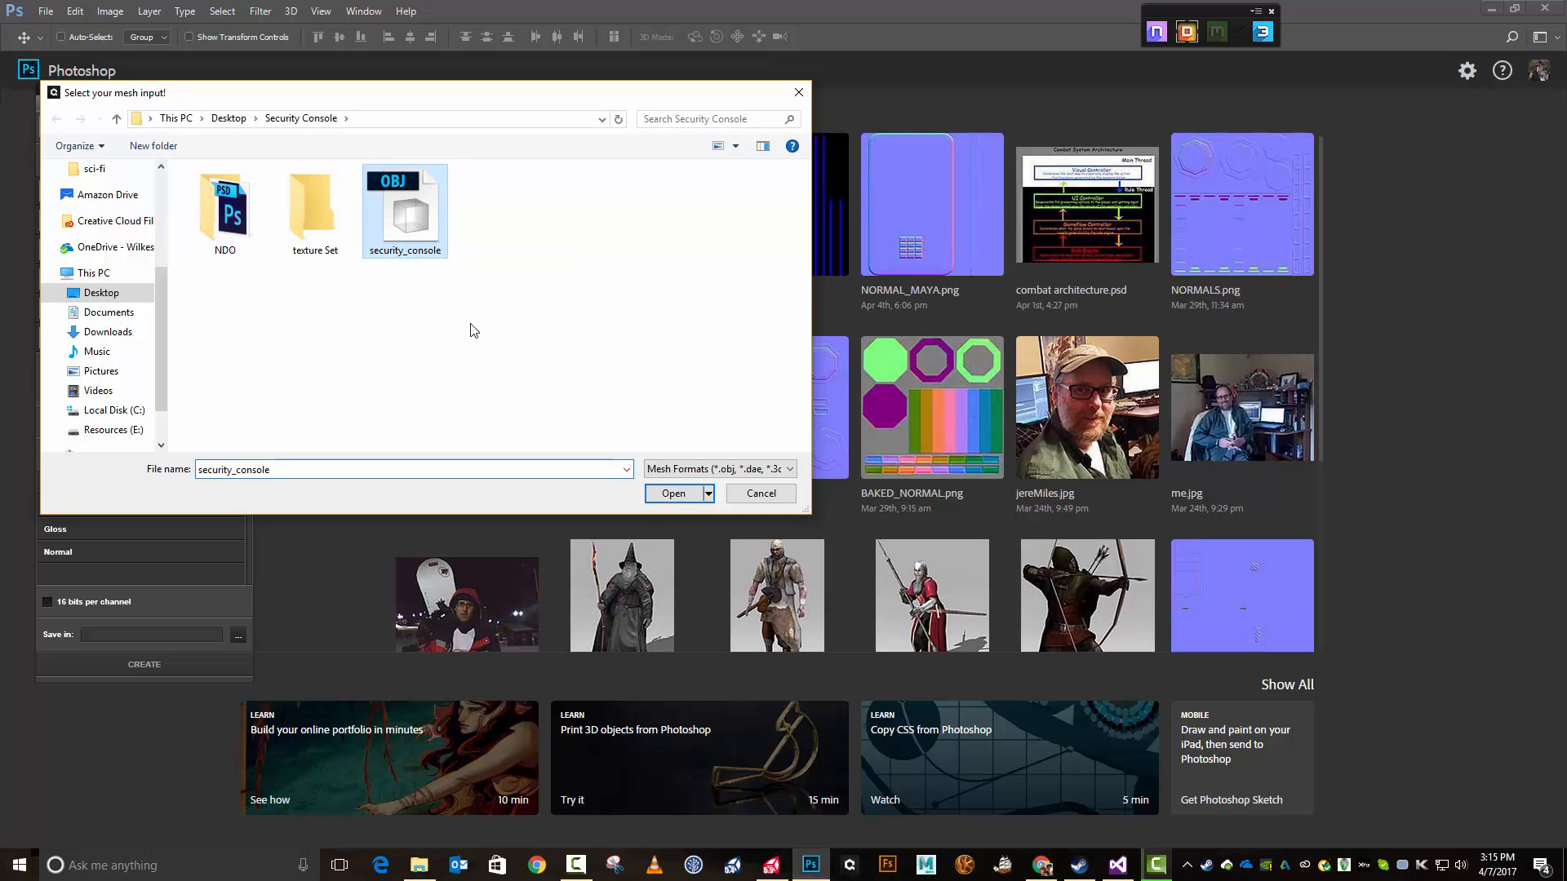
click(674, 494)
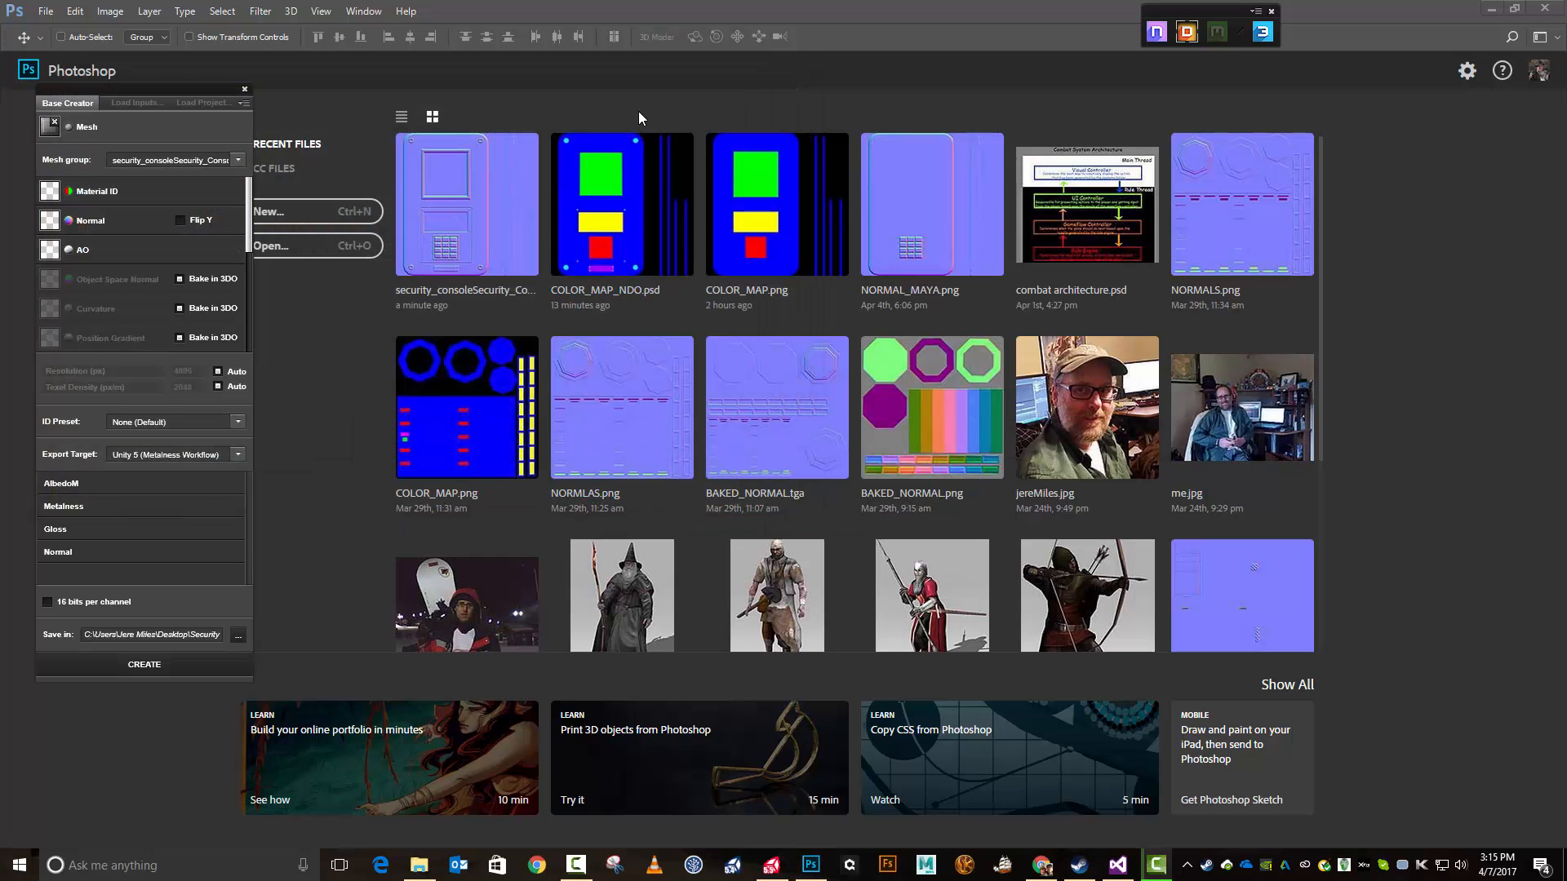
Step: Load the COLOR_MAP_NDO image from the Security Console folder as the Material ID input
click(96, 192)
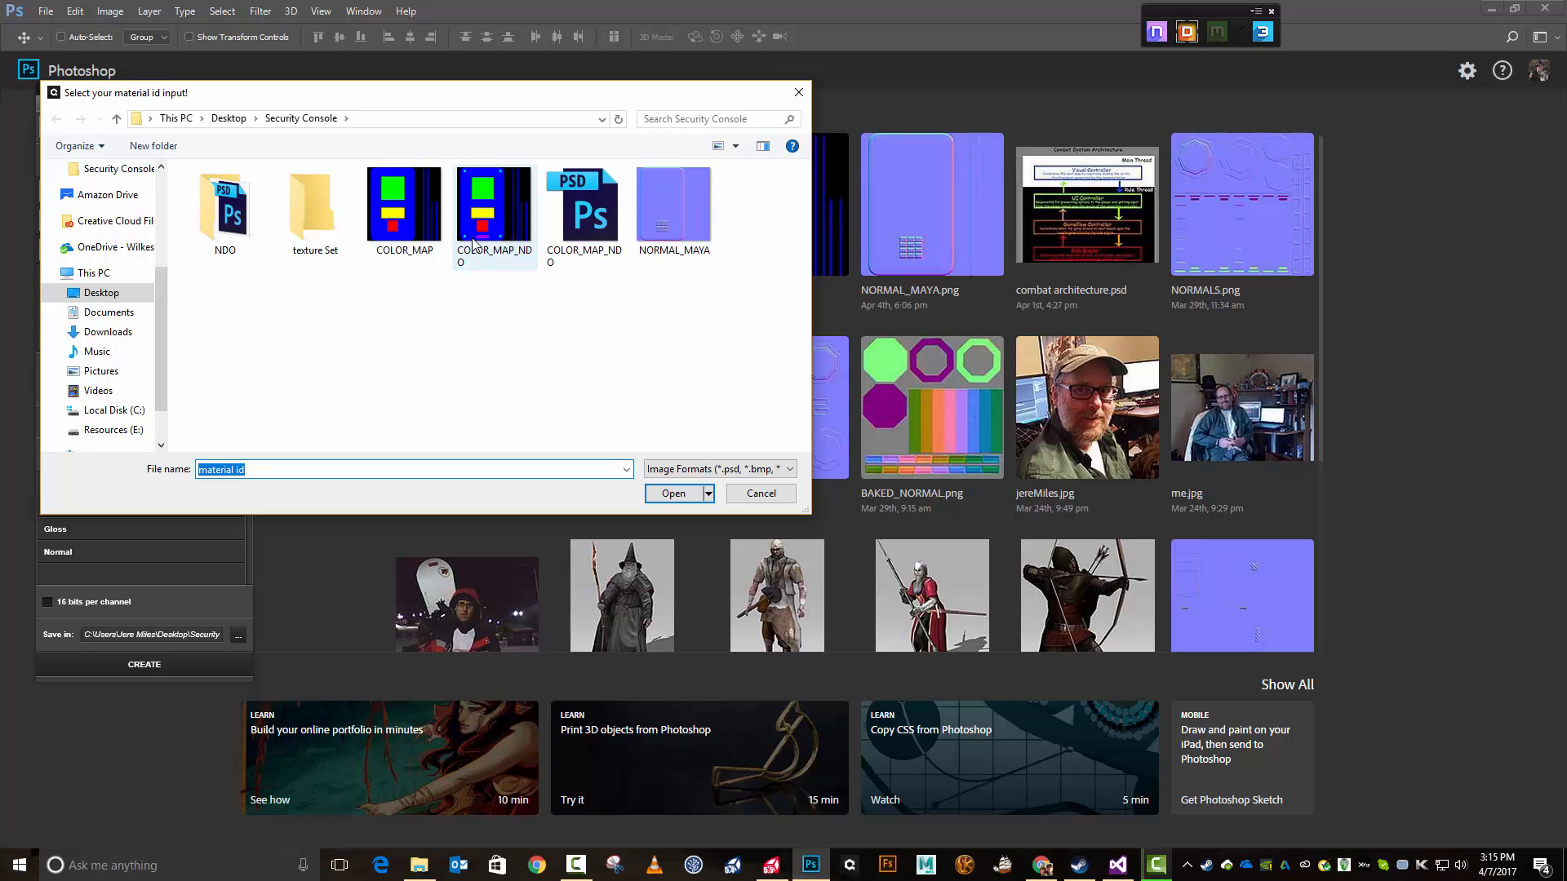
click(493, 197)
click(707, 492)
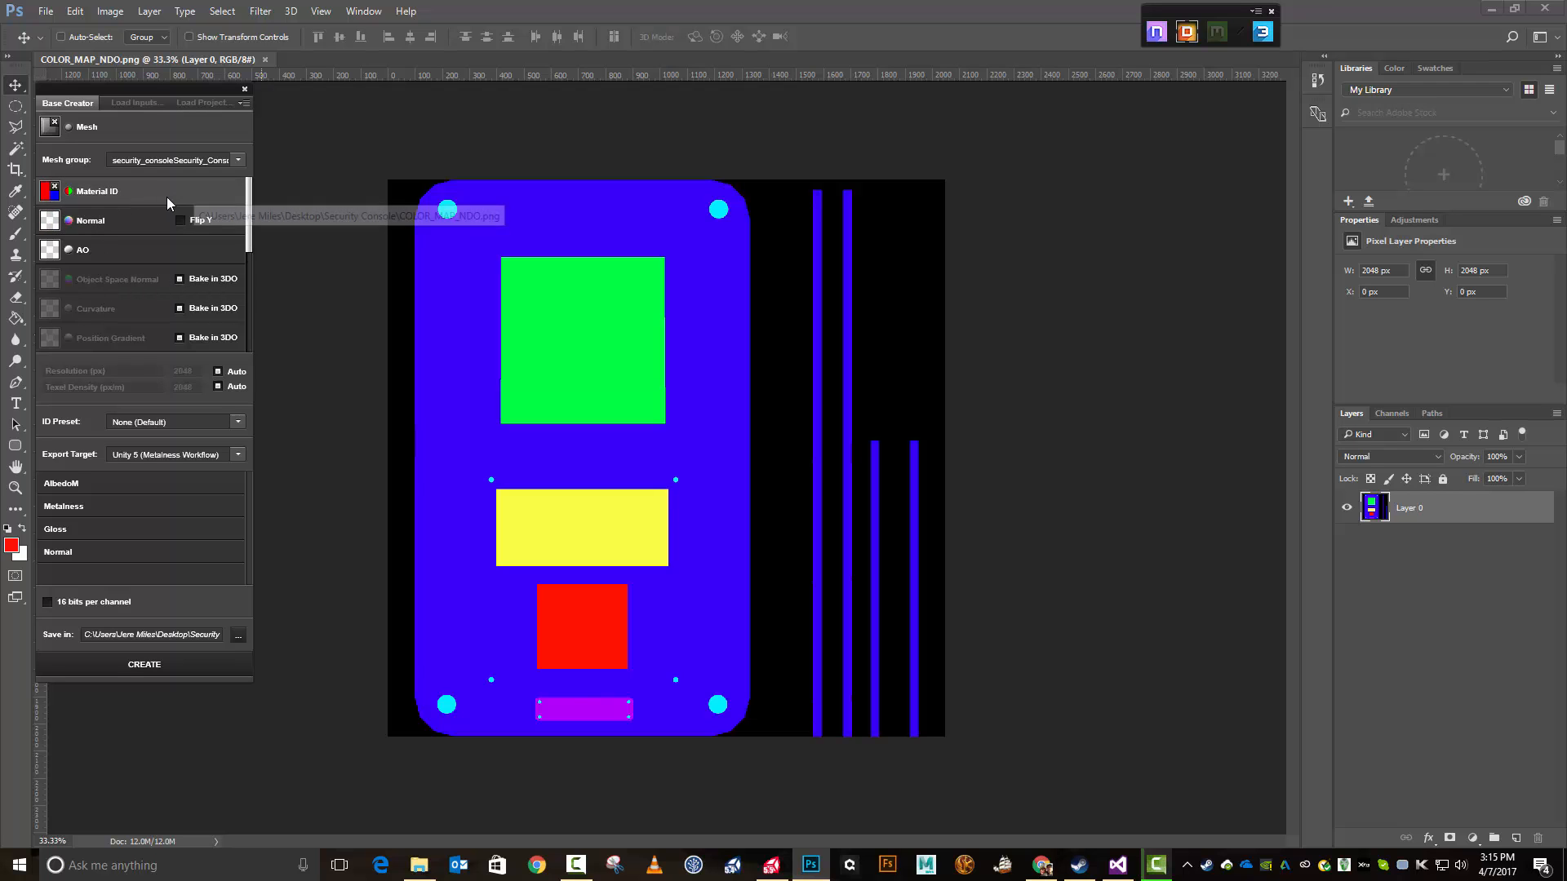
Step: Load security_consoleSecurity_Console [Normal] from the NDO folder as the Normal map input
click(95, 223)
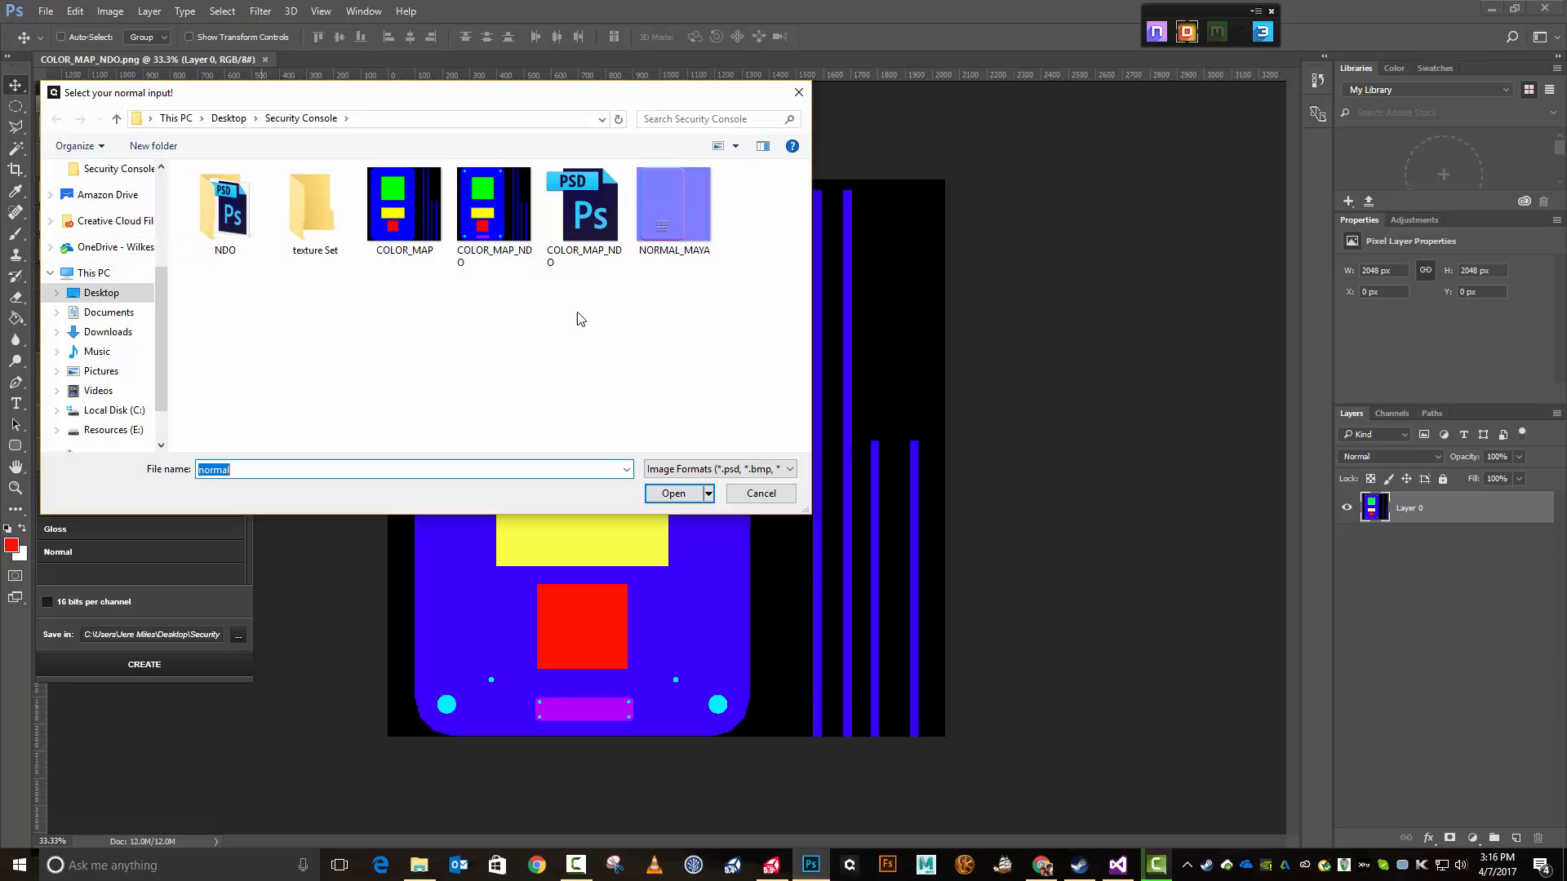
click(225, 211)
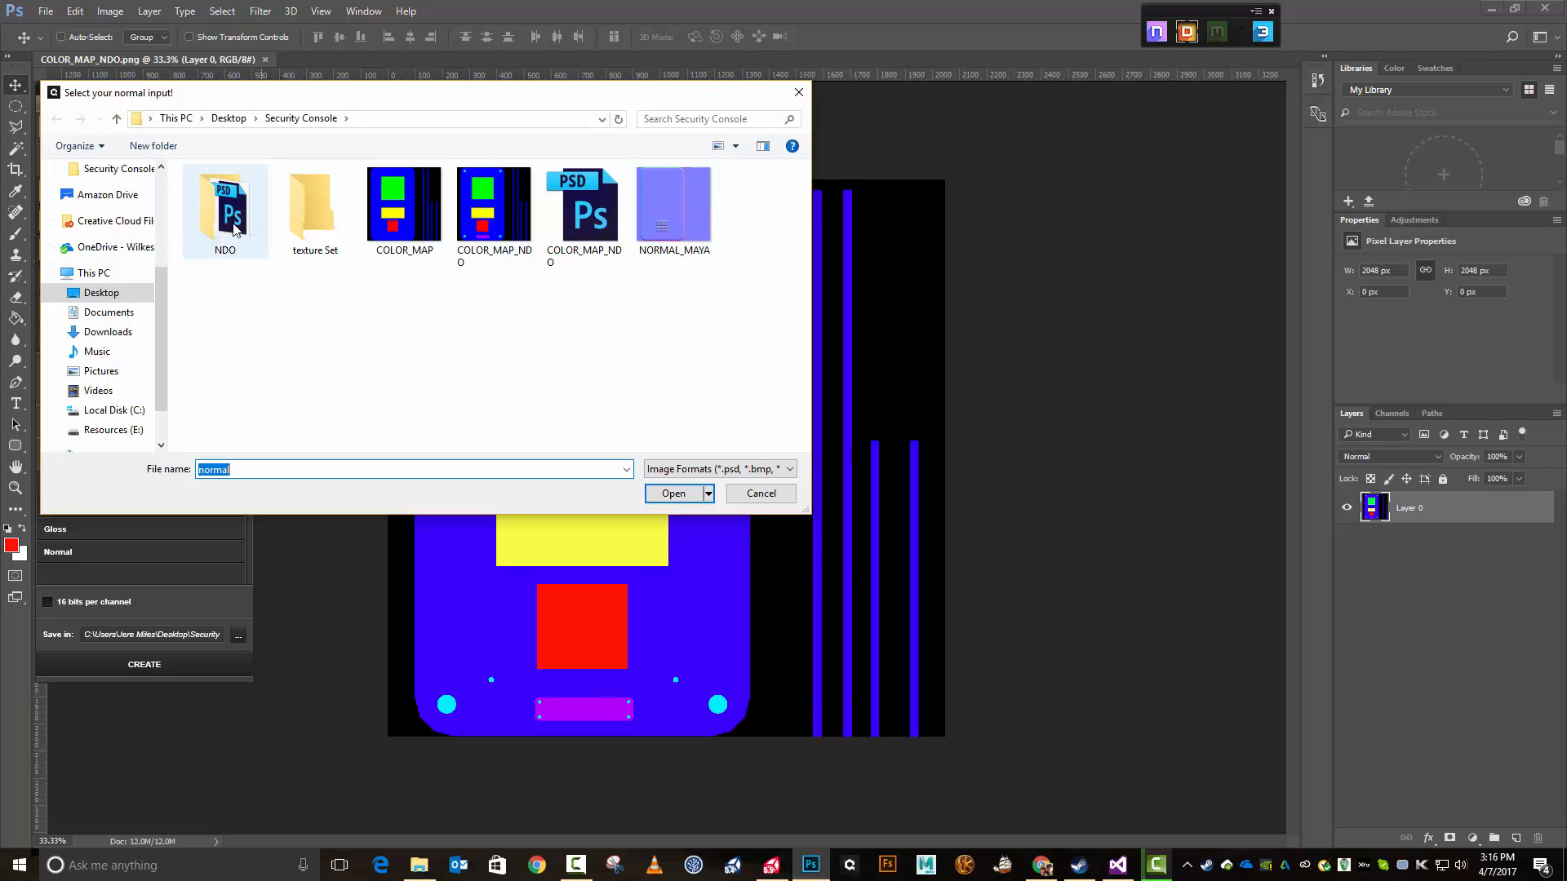
double_click(225, 210)
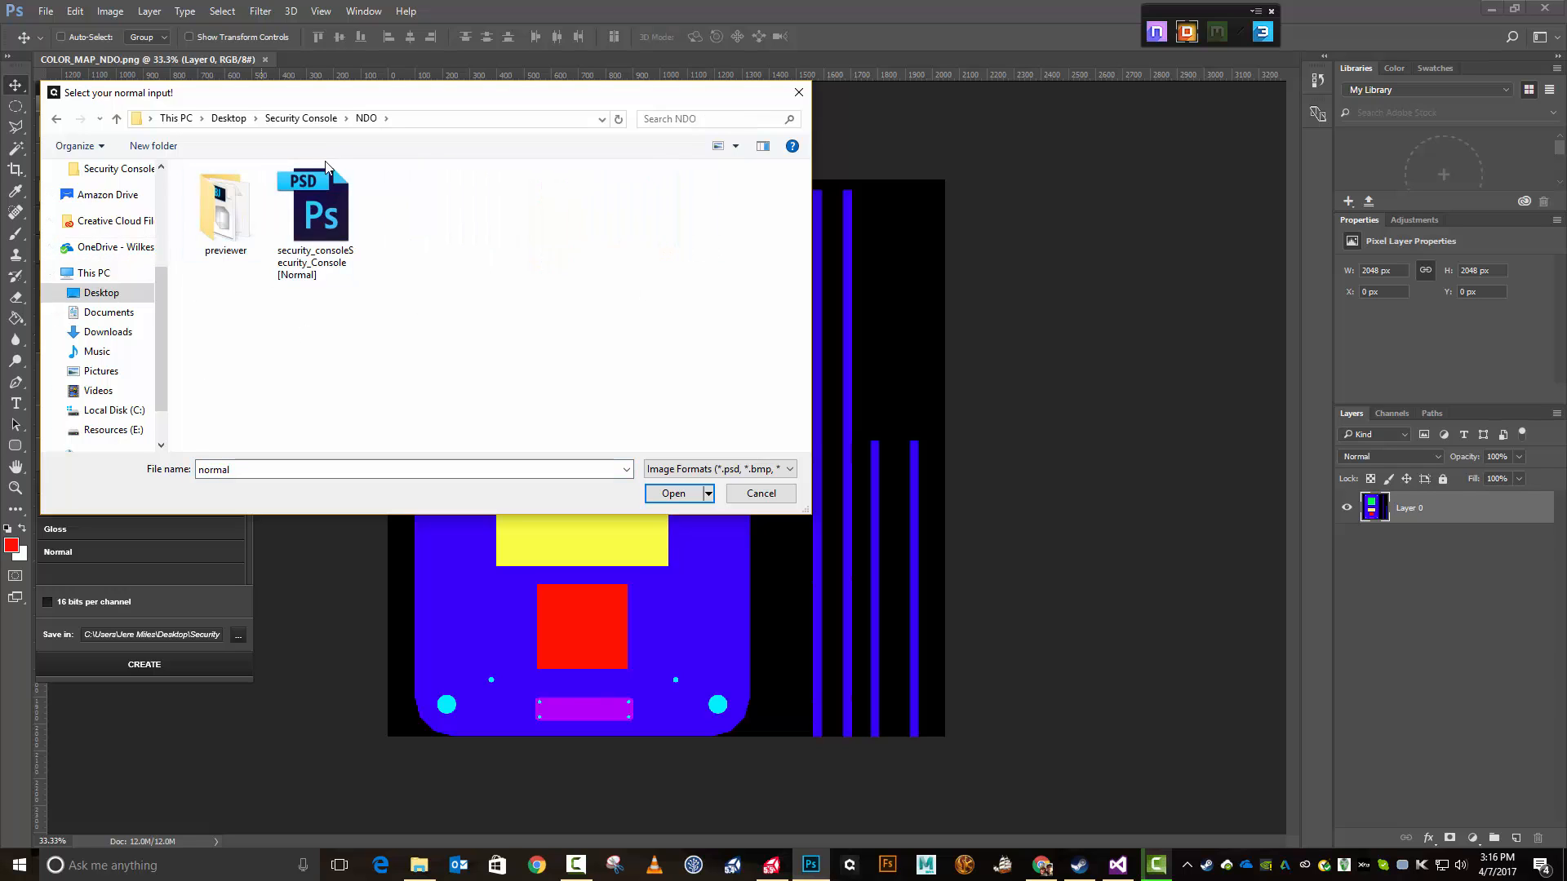
click(335, 198)
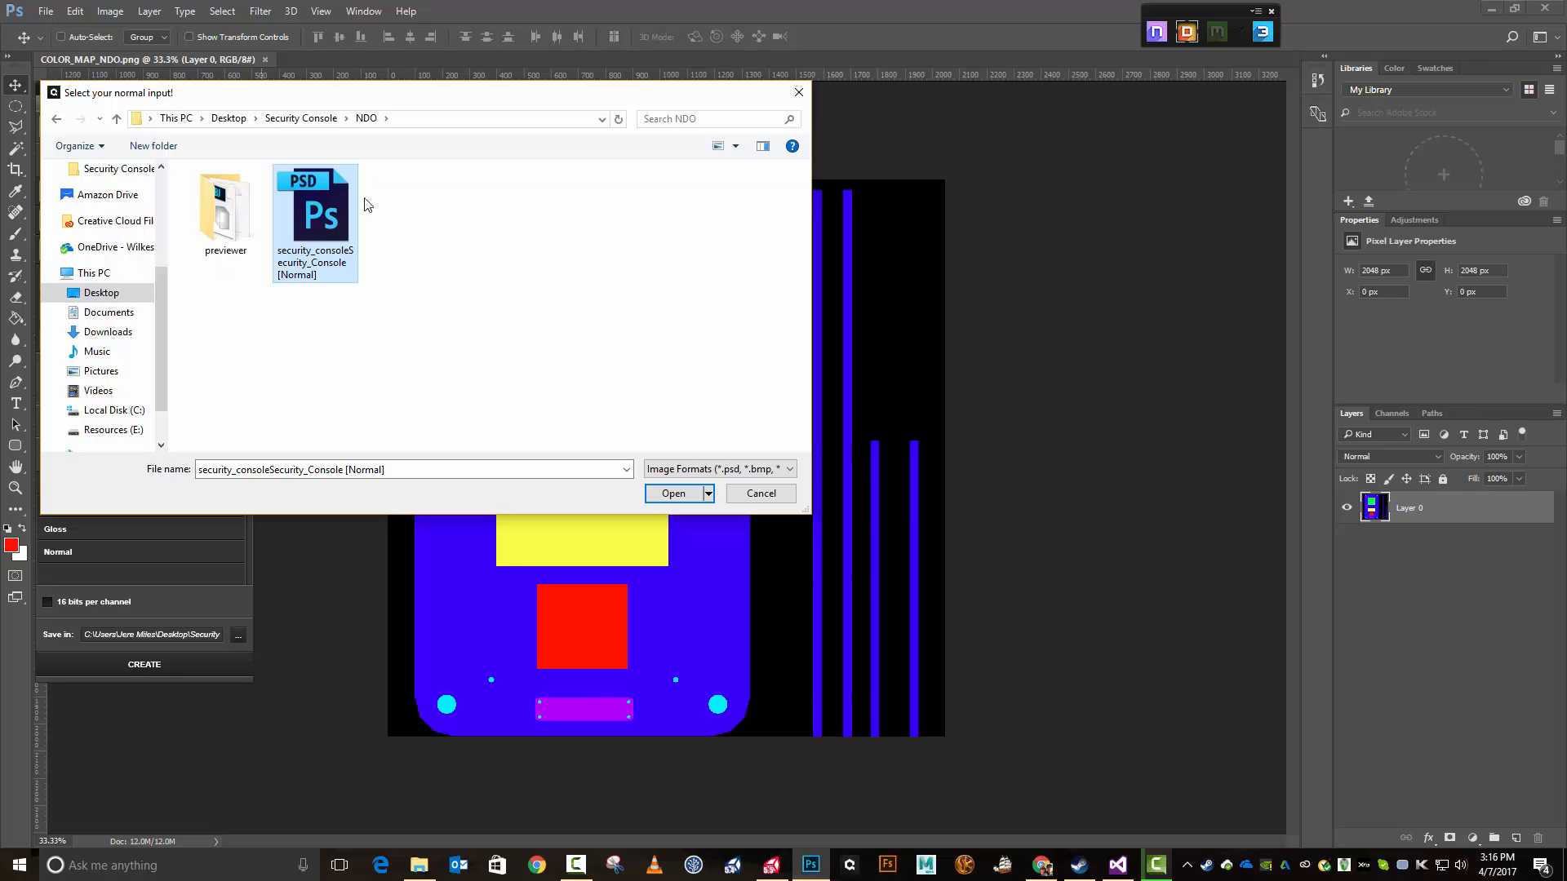
click(674, 494)
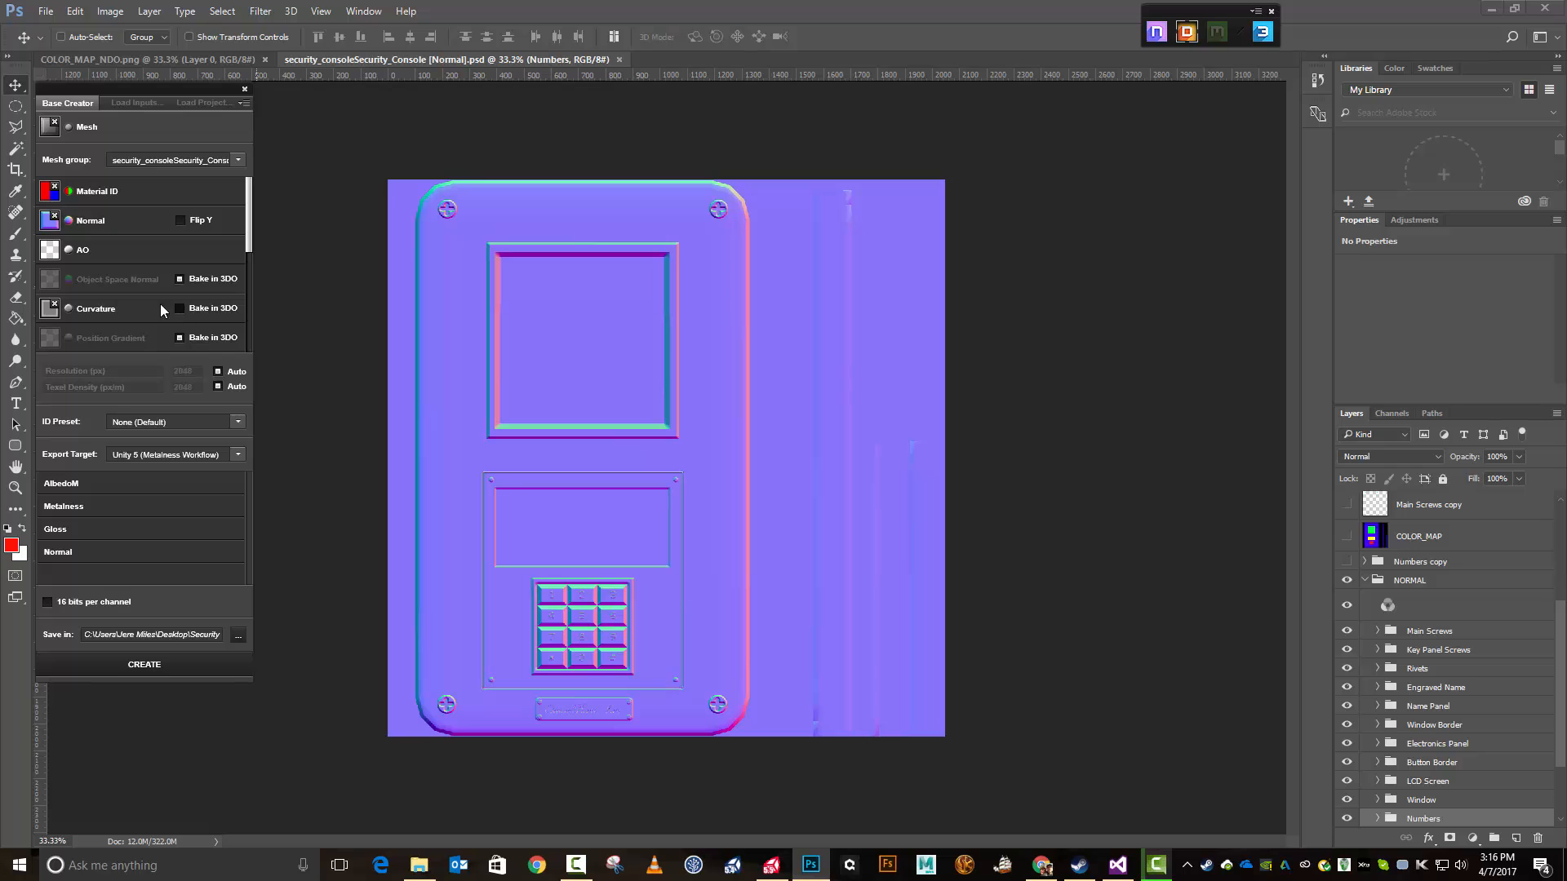
Step: Enable Bake in 3DO for the Curvature map, leaving the AO input empty
mouse_move(125, 253)
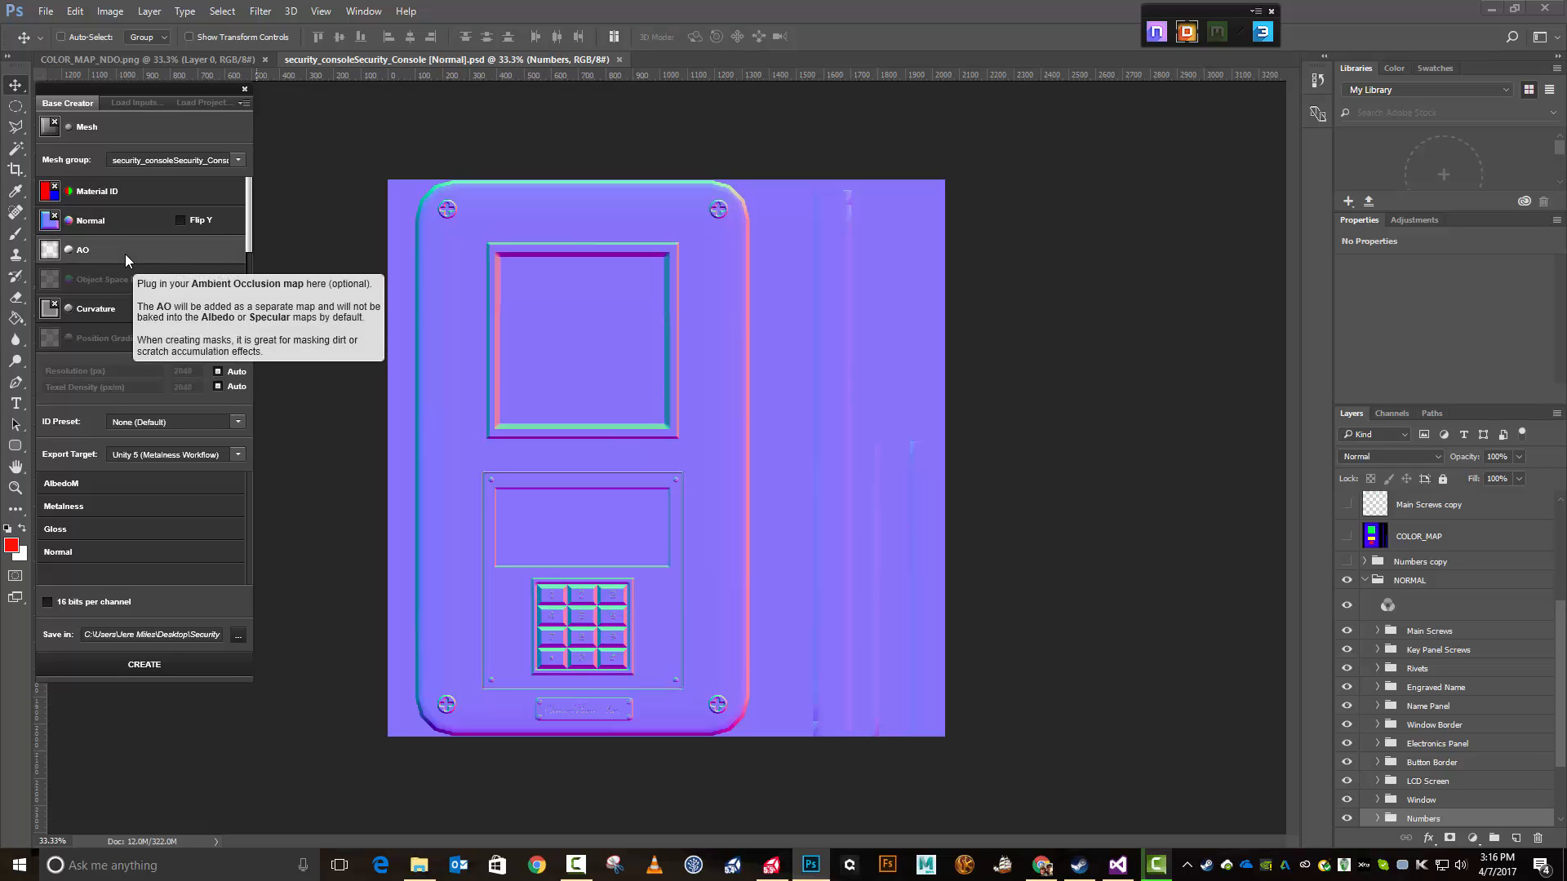
mouse_move(85, 271)
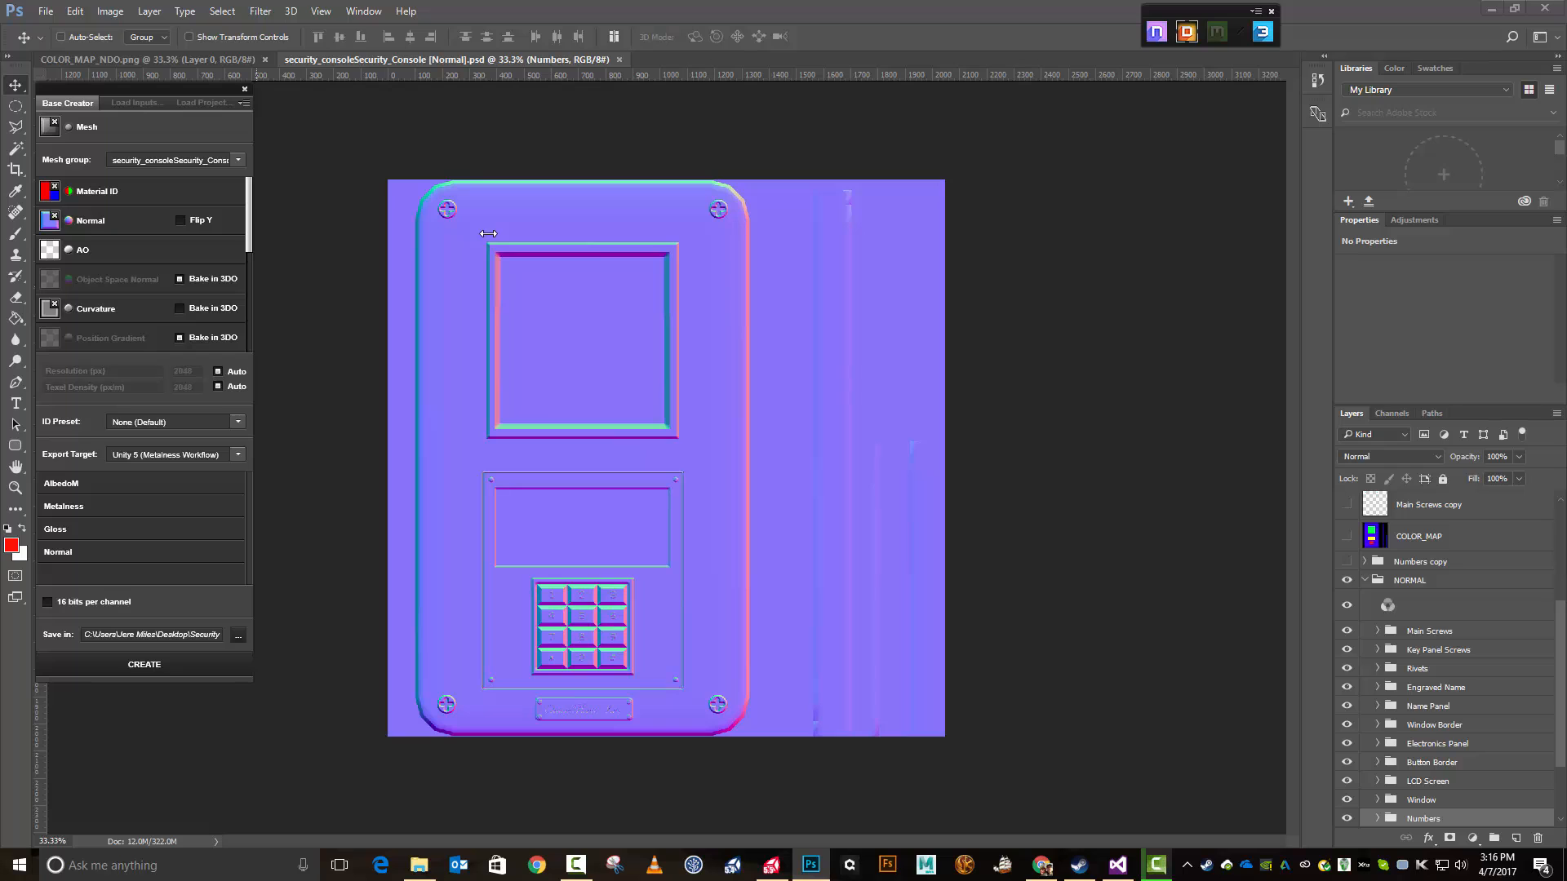
click(180, 308)
Step: Set the save location to the texture Set folder in Security Console and create the base project
click(238, 635)
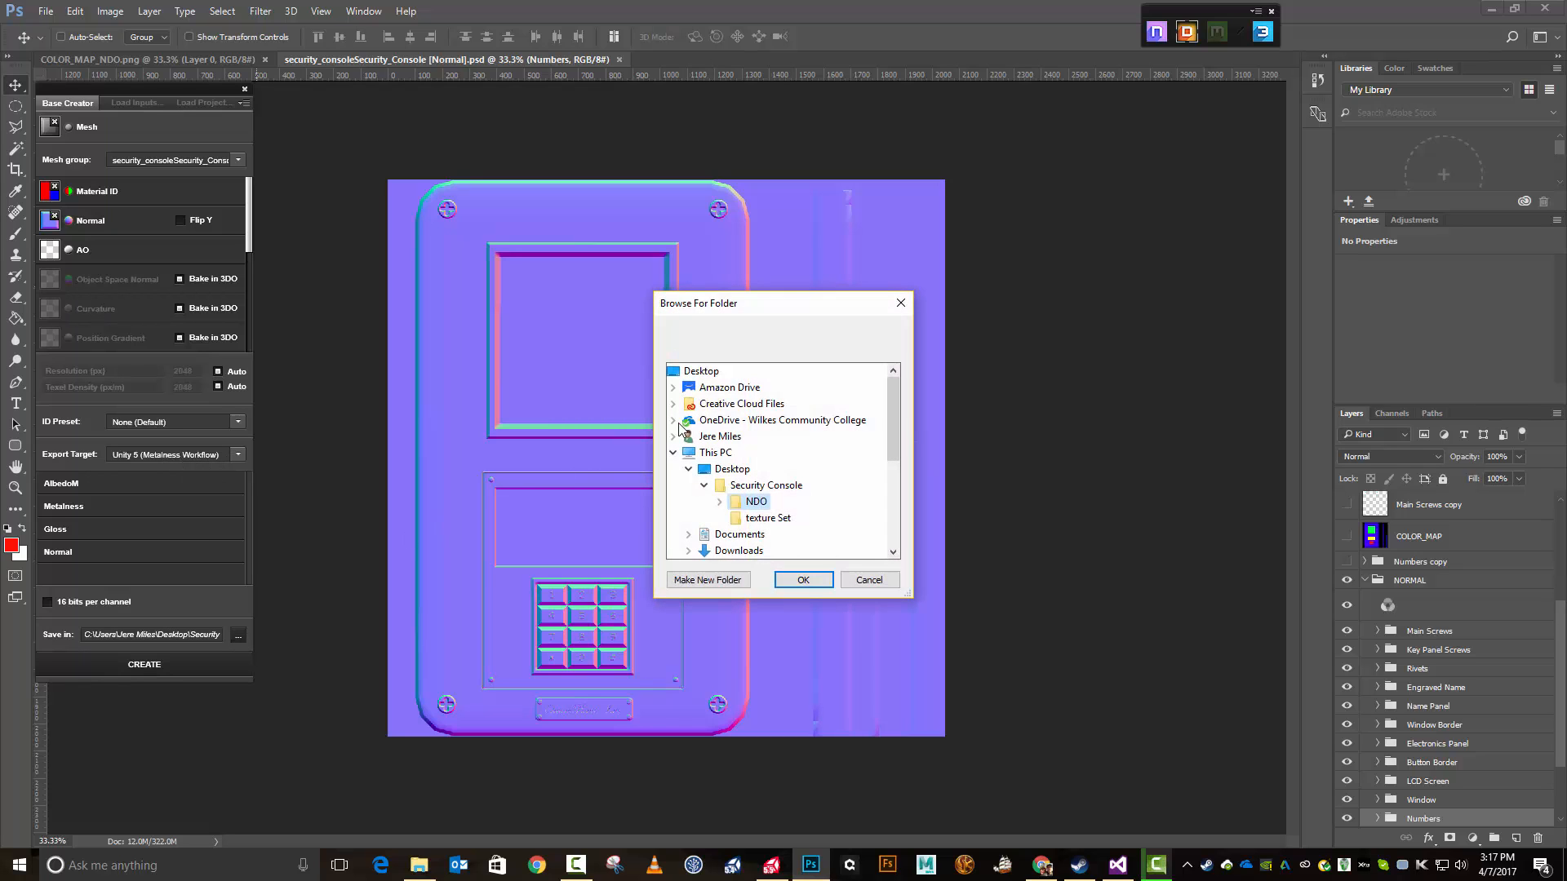
click(762, 522)
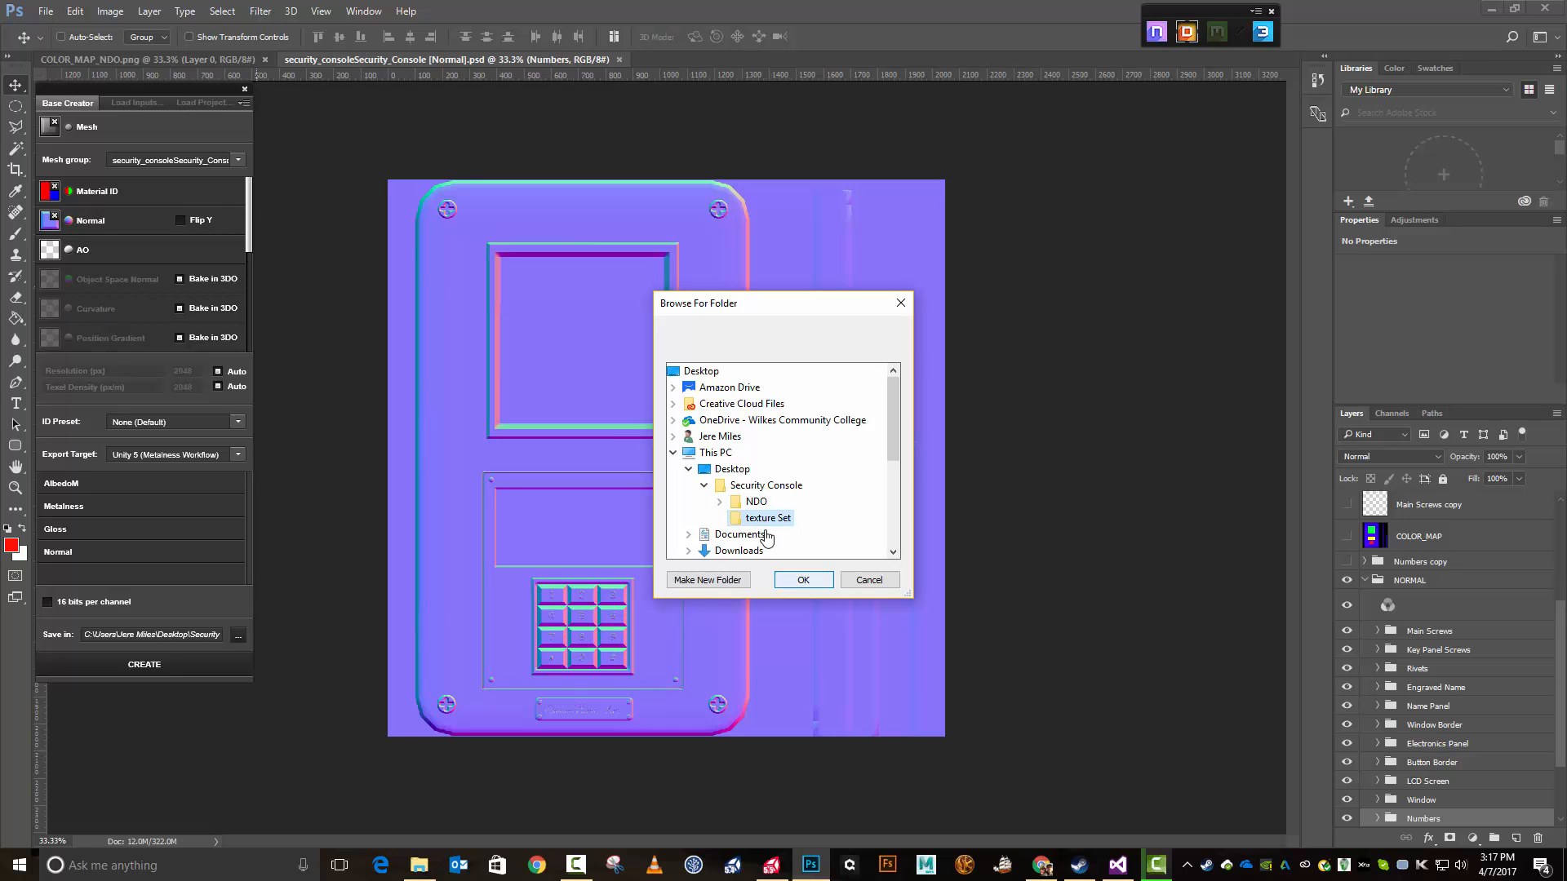
click(802, 579)
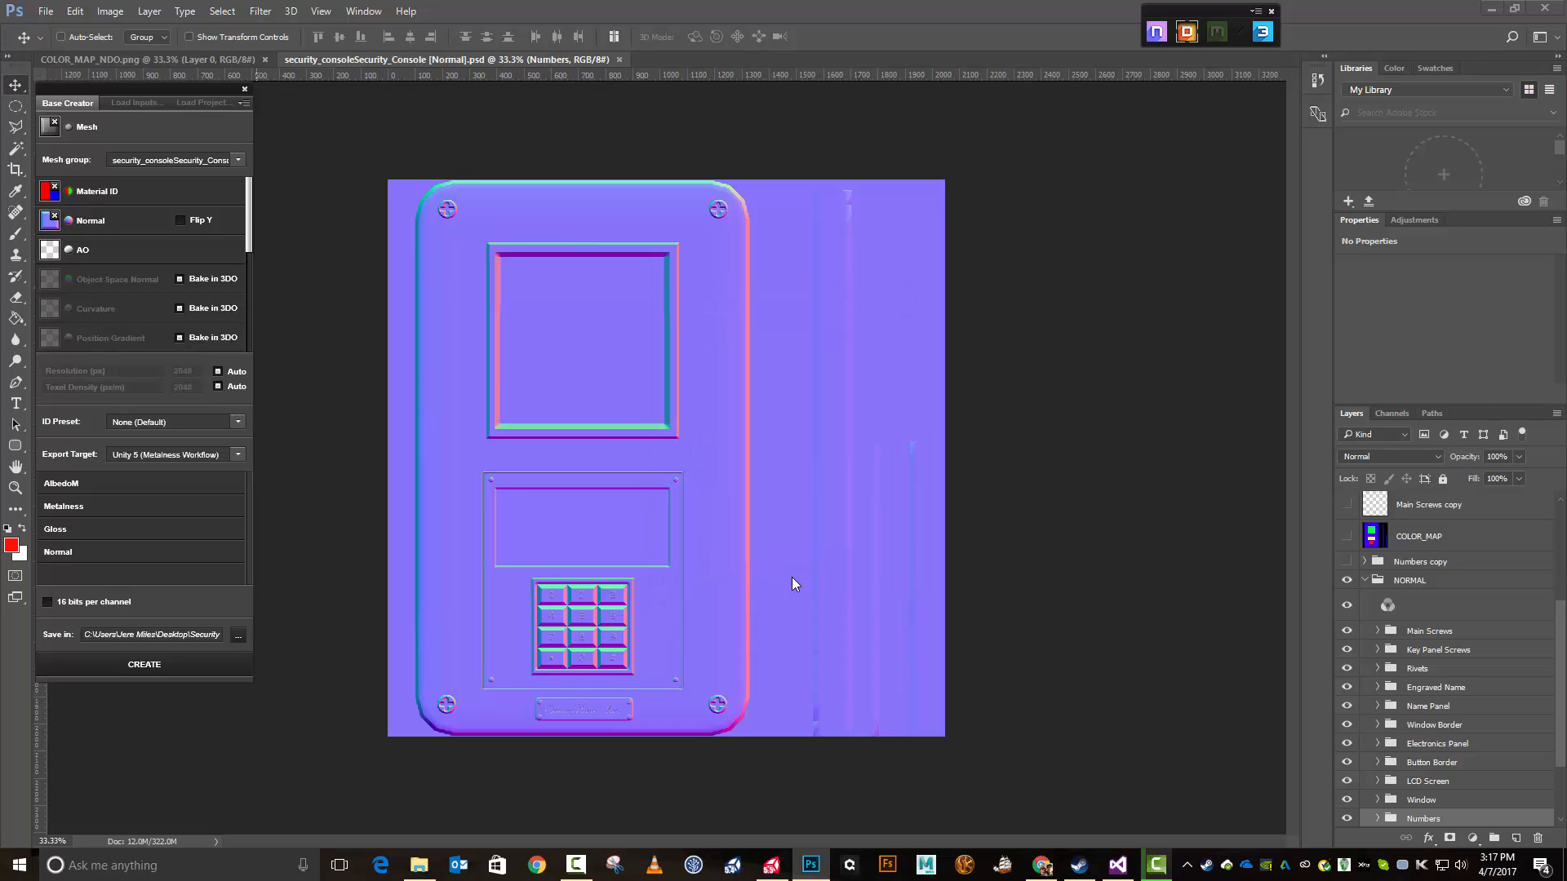
click(145, 669)
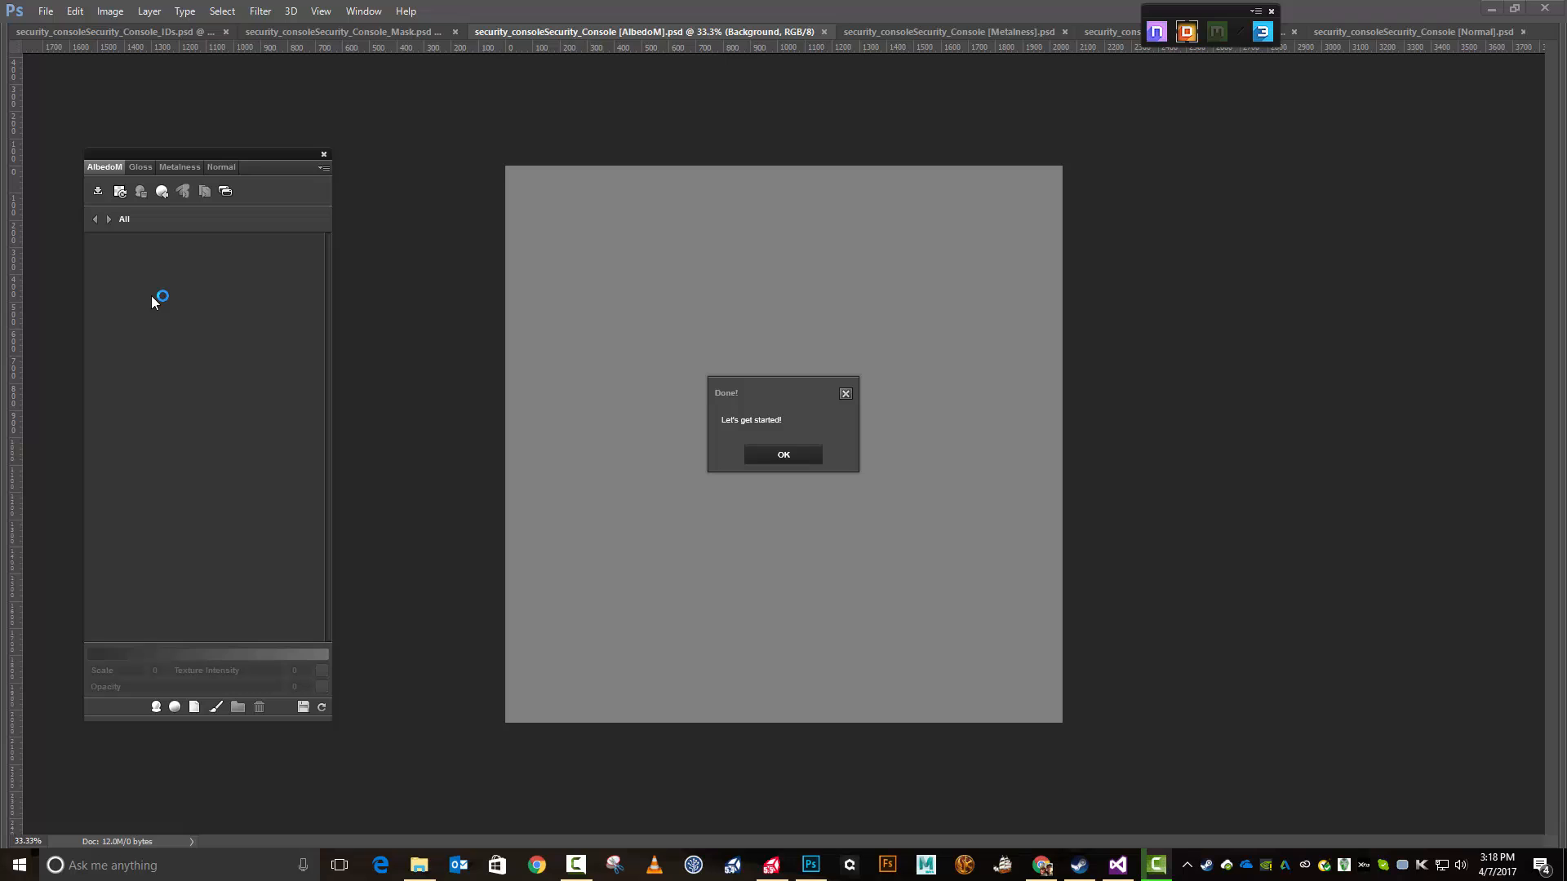
click(776, 456)
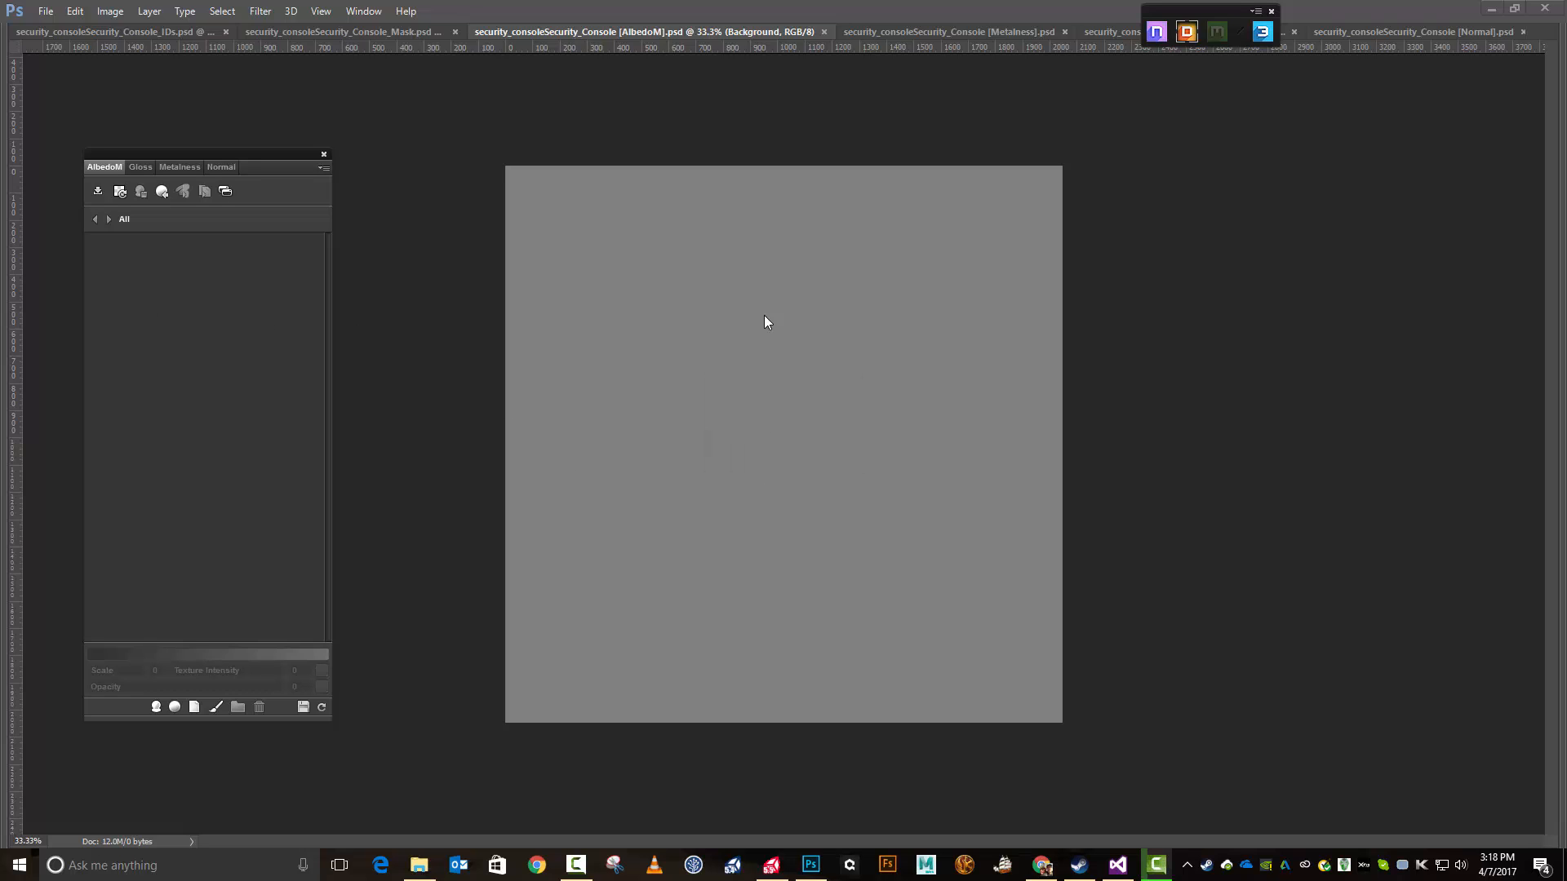
Step: Open the 3DO previewer and turn on Mesh Centric so the camera orbits around the console
click(1263, 32)
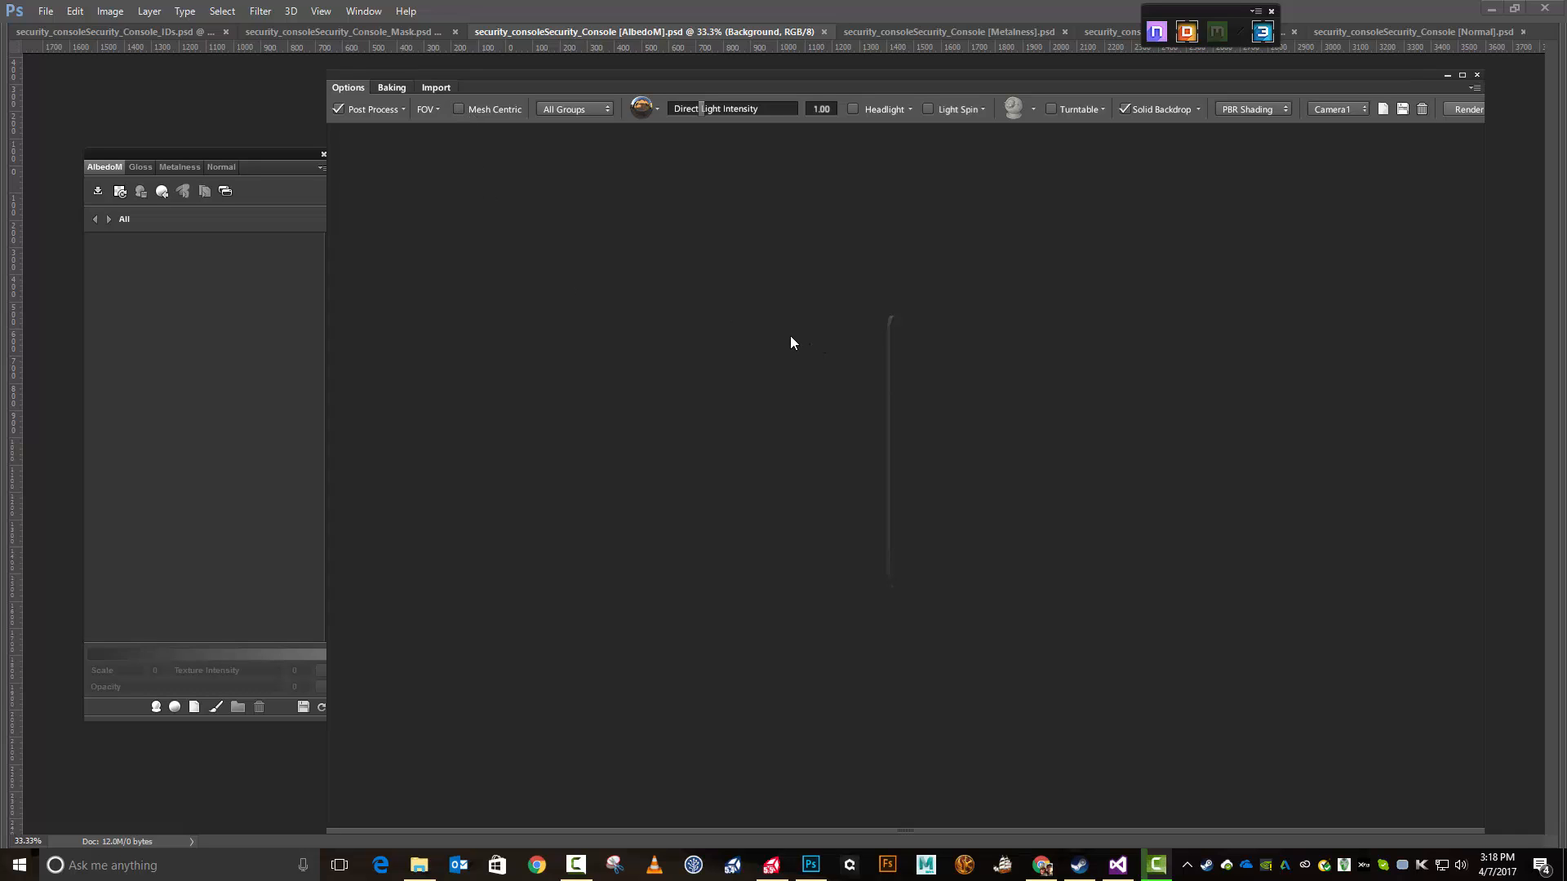
drag(790, 336, 1077, 408)
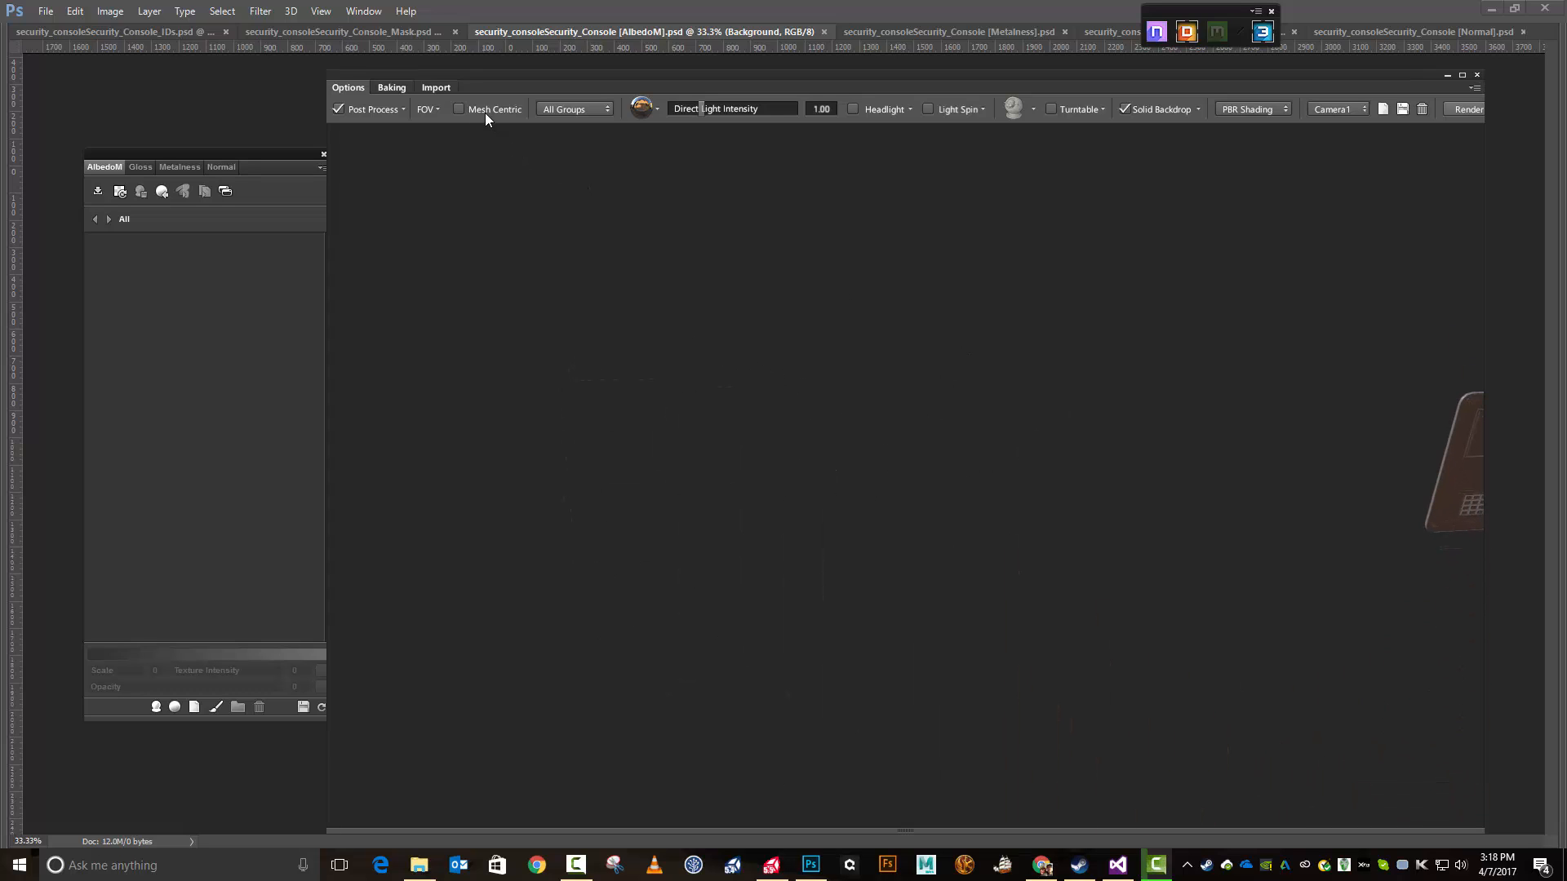
click(458, 109)
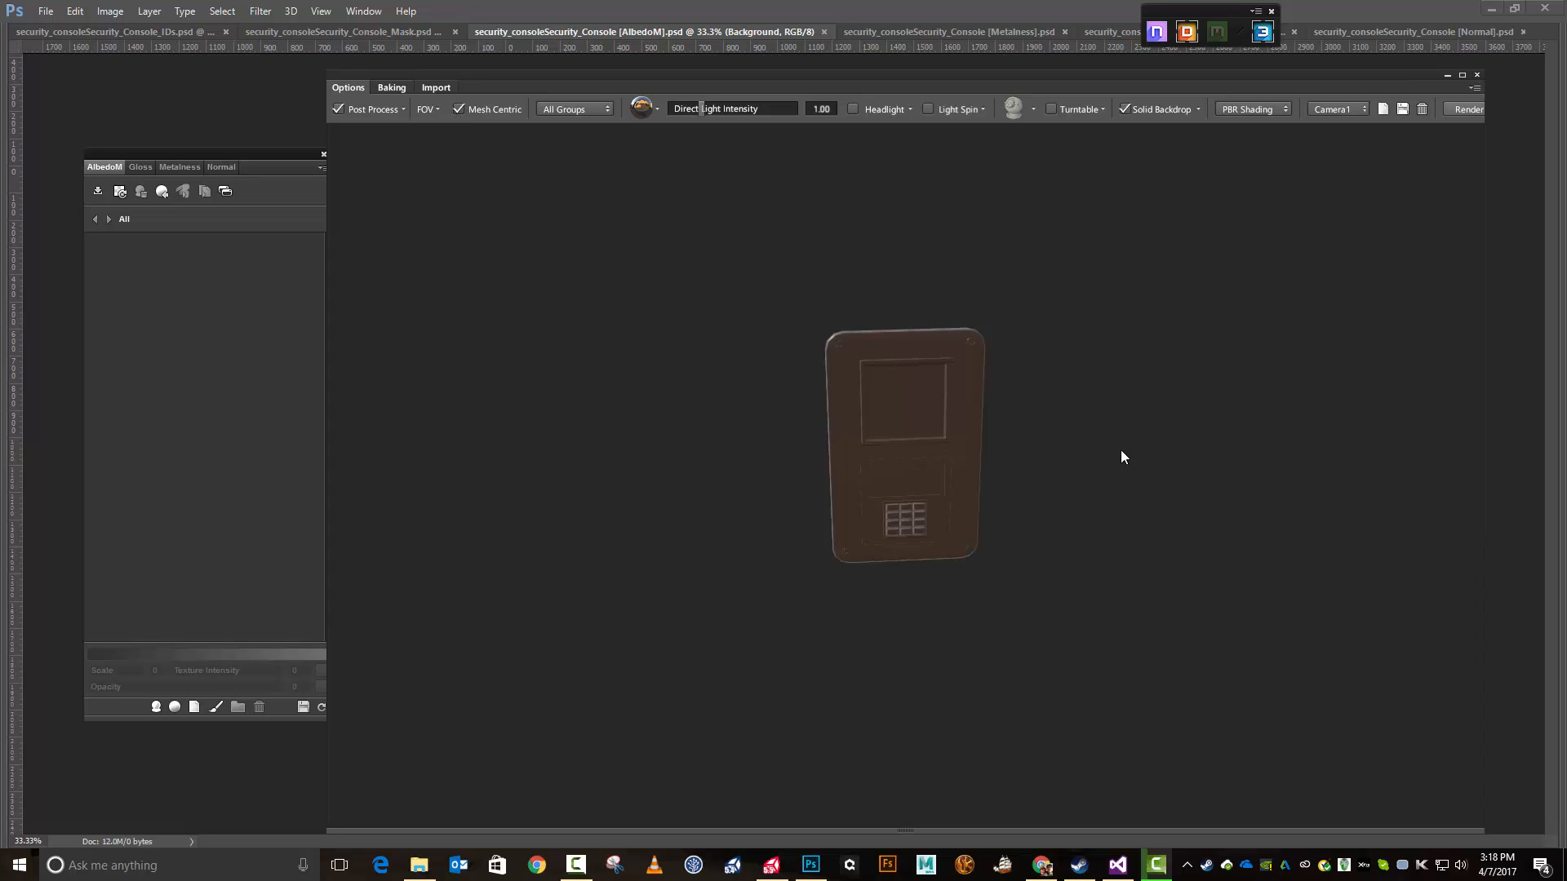
drag(1123, 454, 1082, 415)
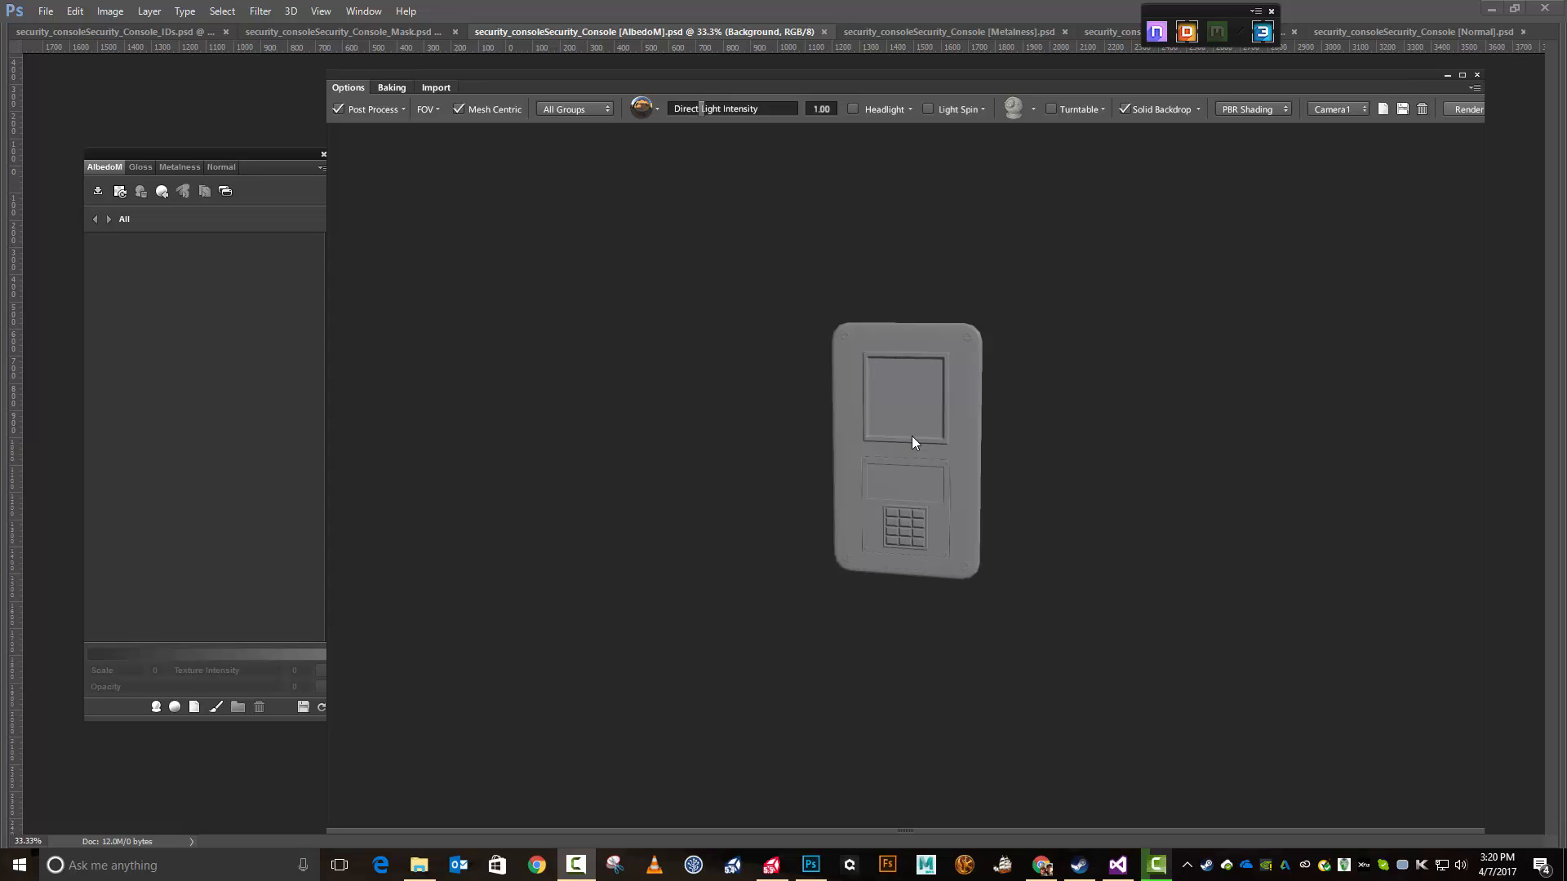
Step: Assign the painted metal material Eroded Painted Steel to the blue material ID area of the console in the 3D preview
click(1051, 286)
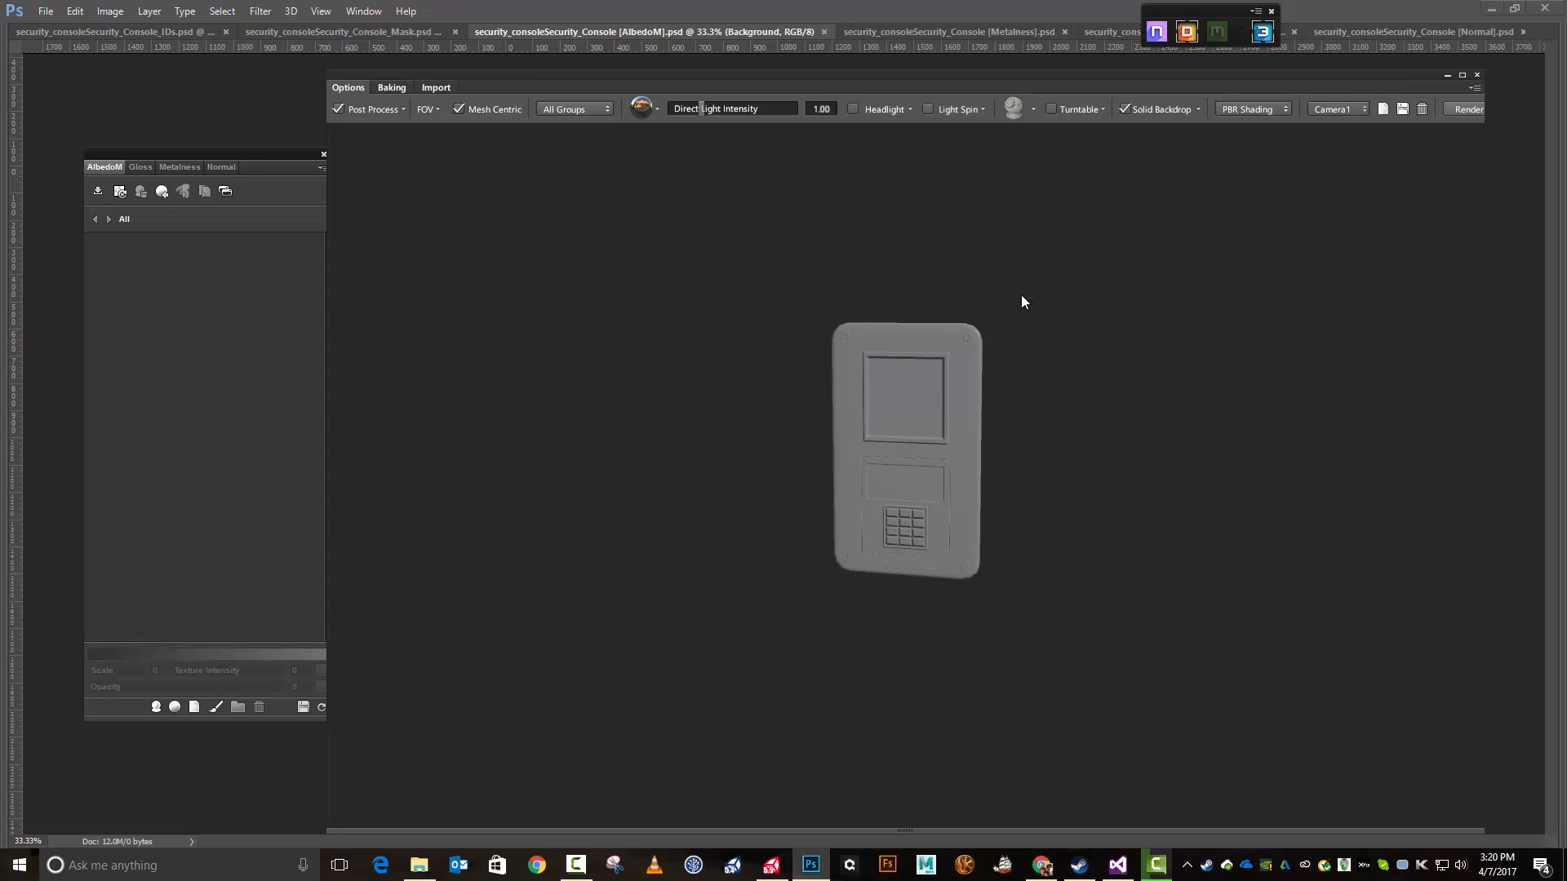
key(c)
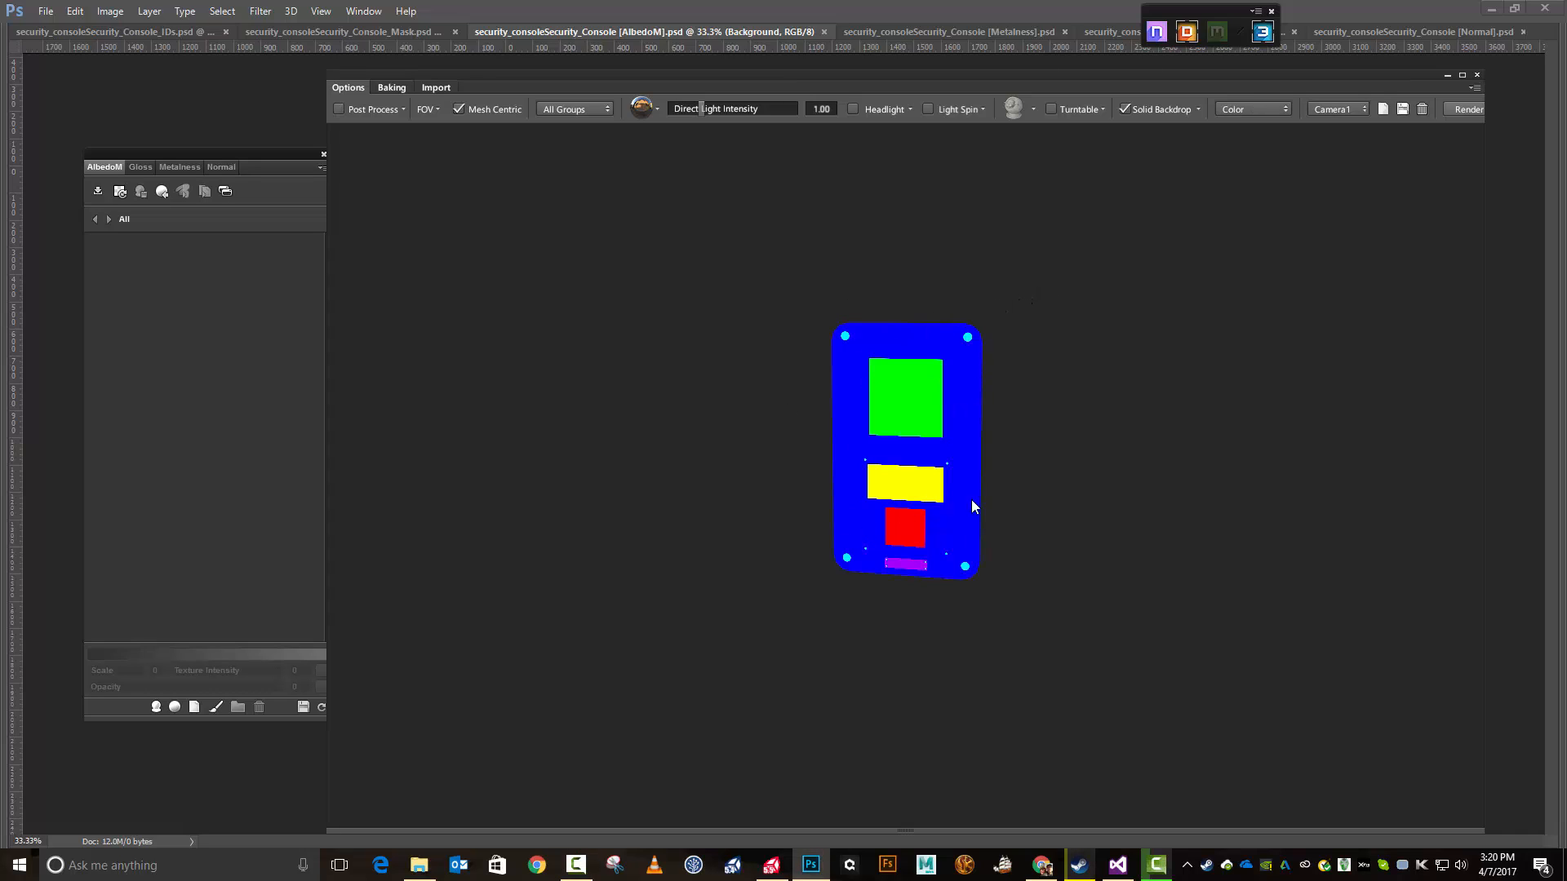
key(c)
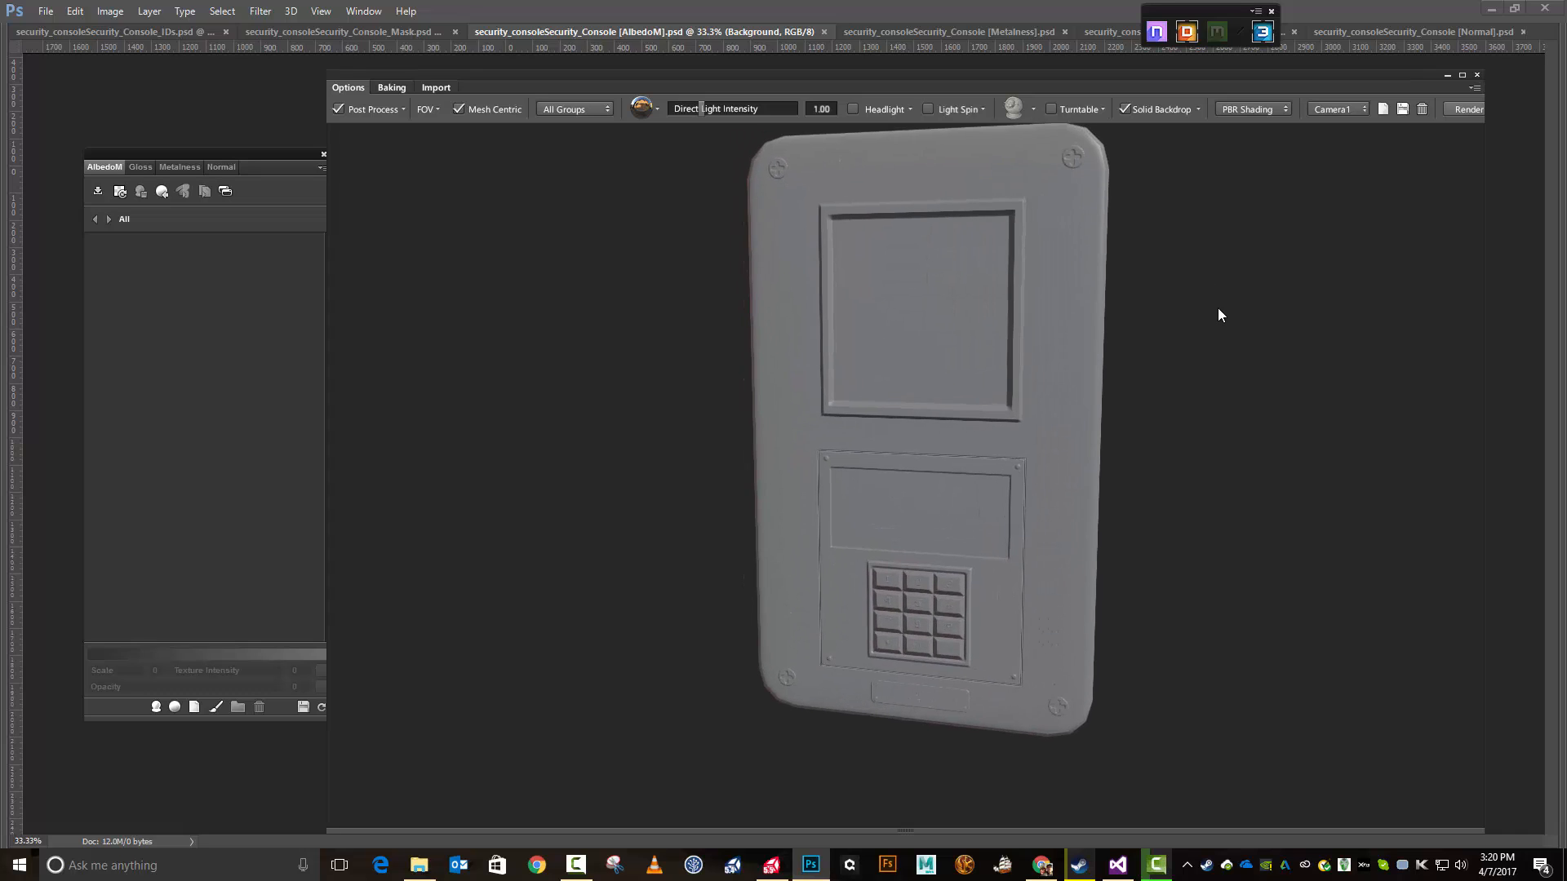
key(c)
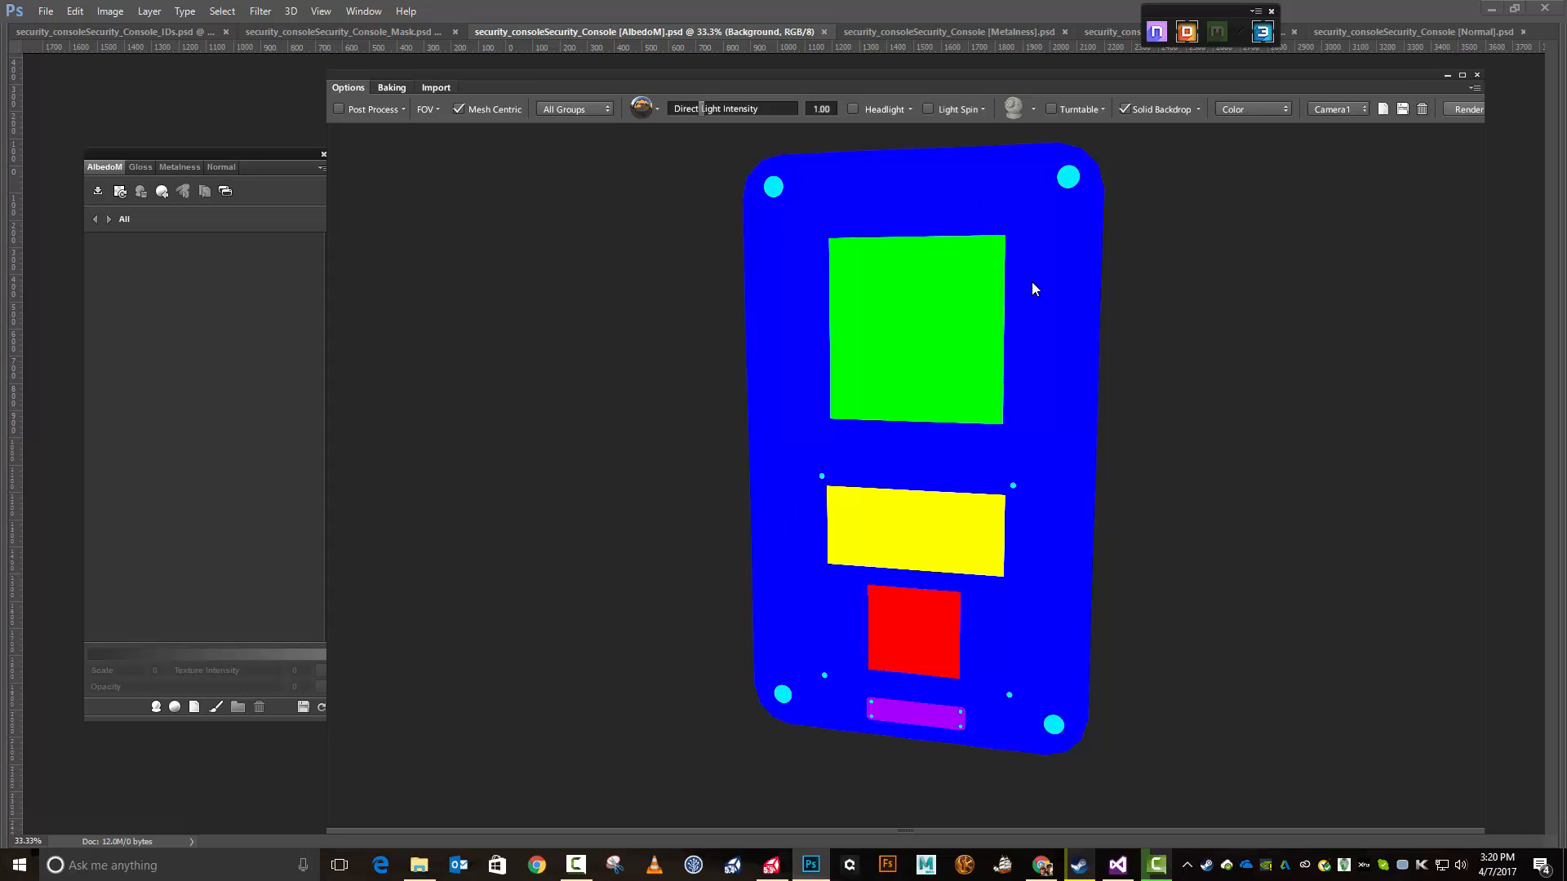
click(1066, 326)
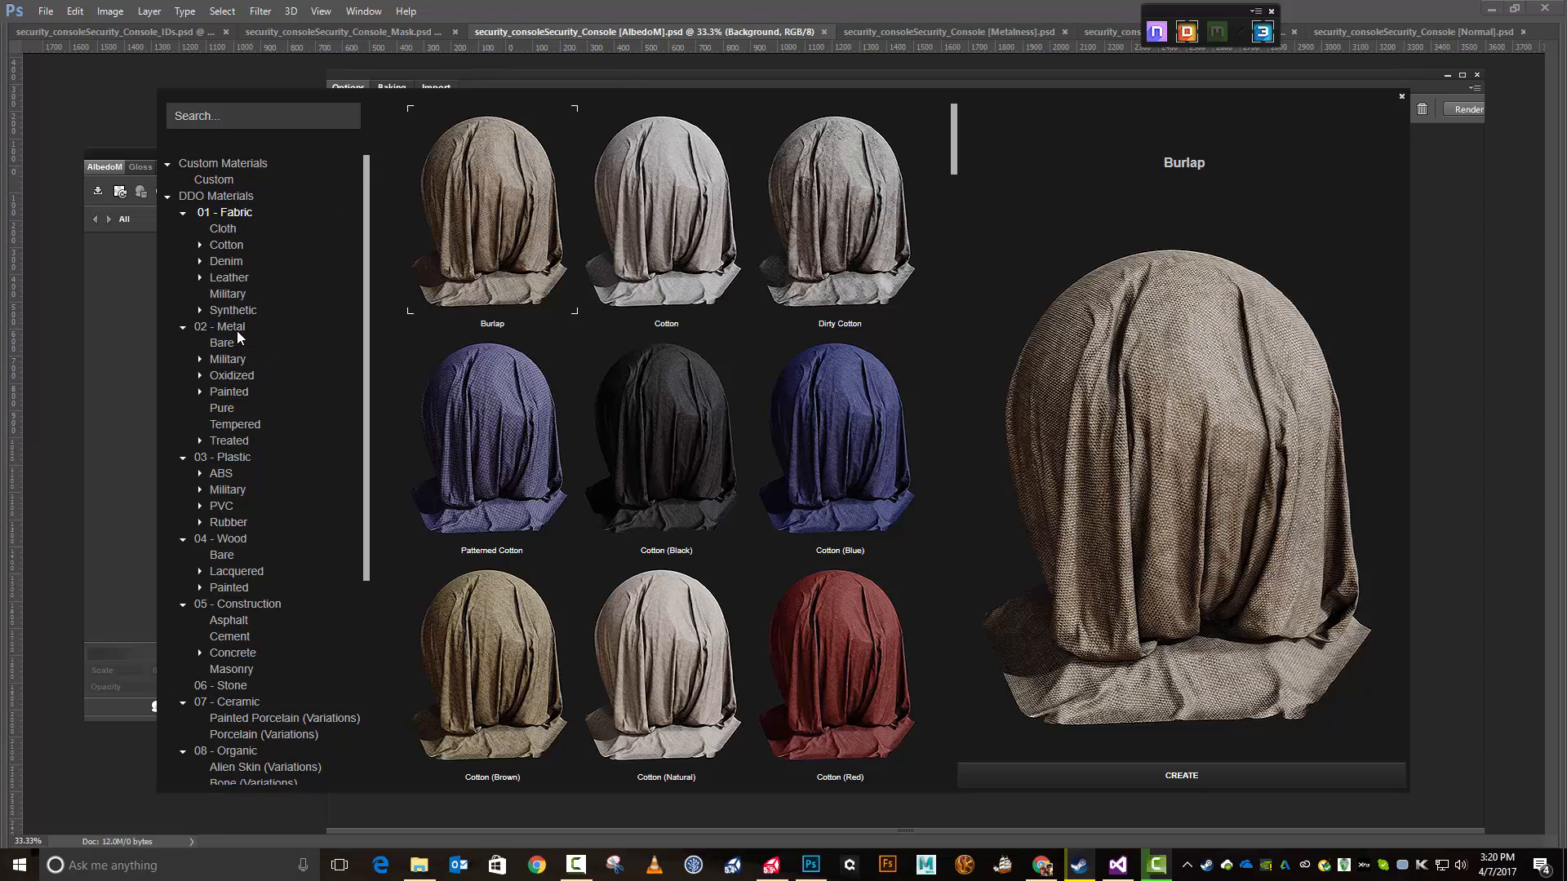
click(232, 392)
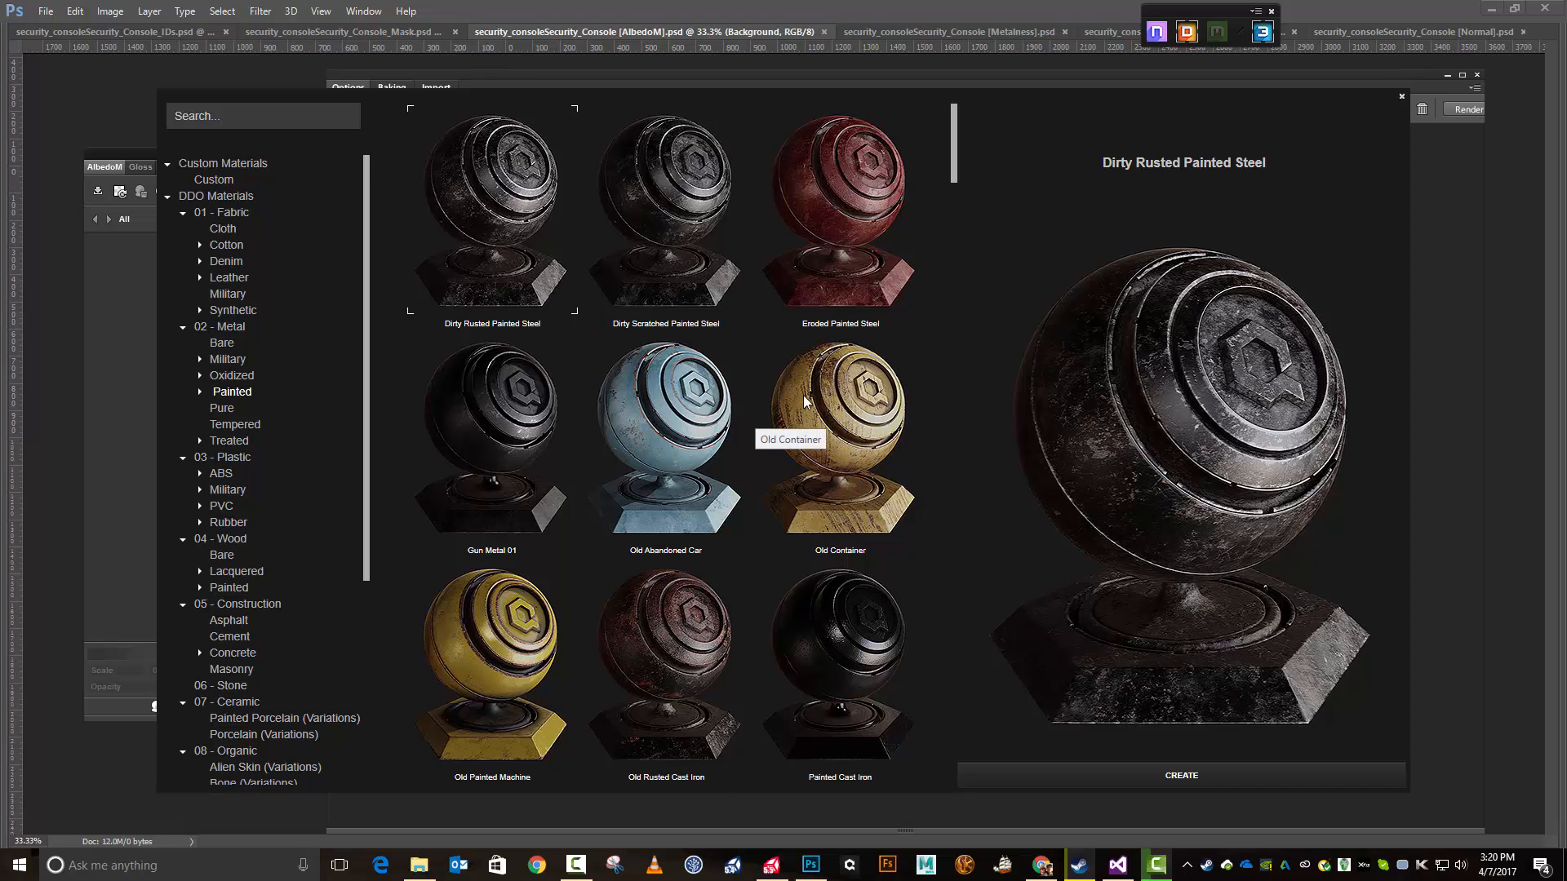
scroll(786, 459, down, 1)
scroll(788, 466, down, 1)
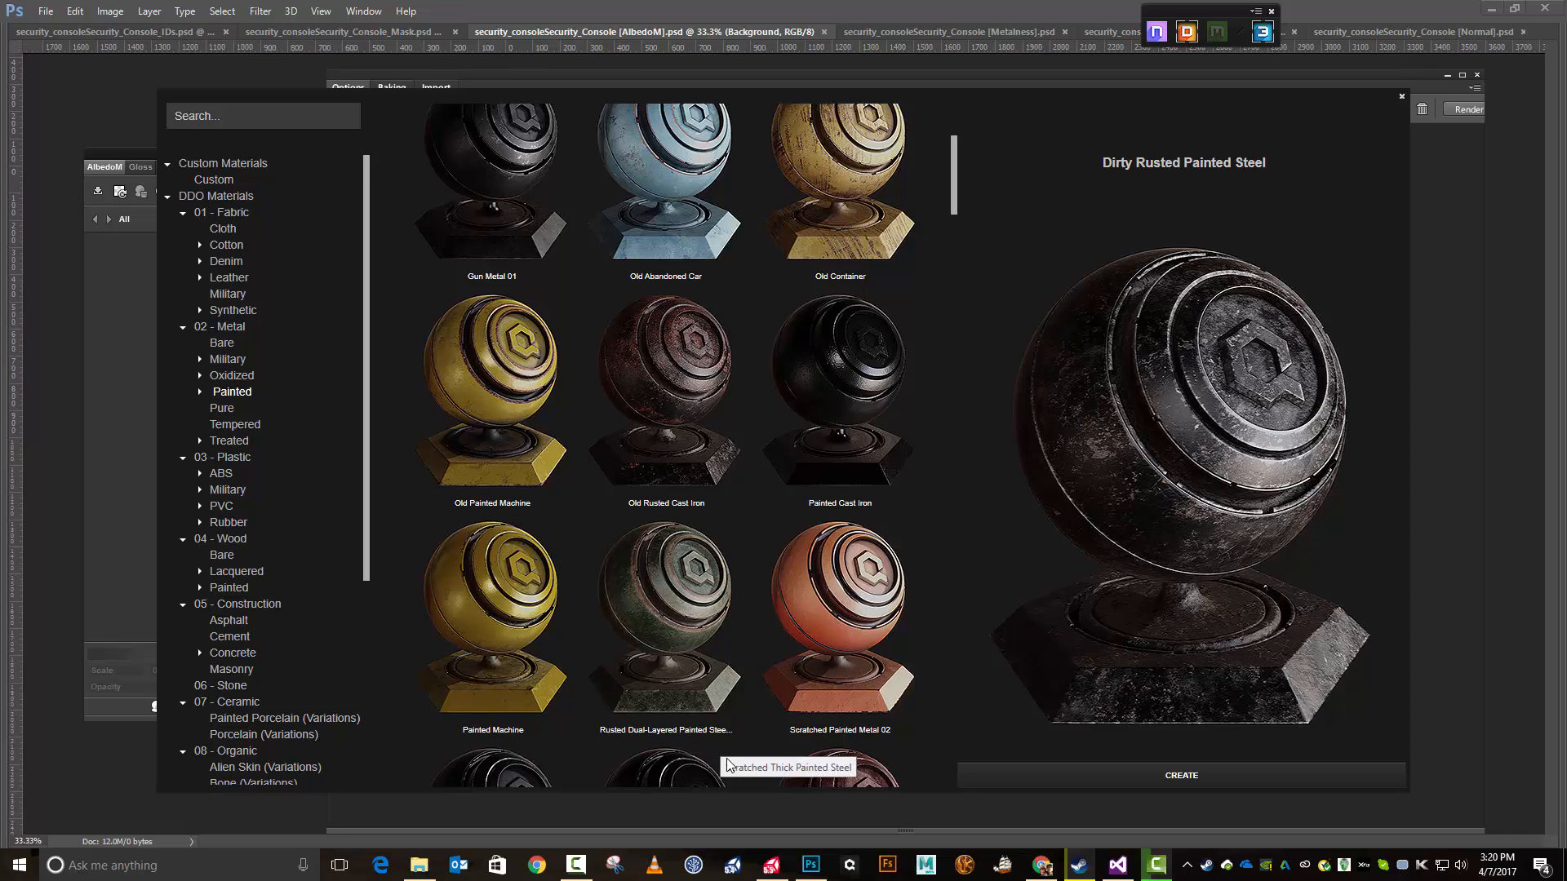
scroll(737, 609, up, 2)
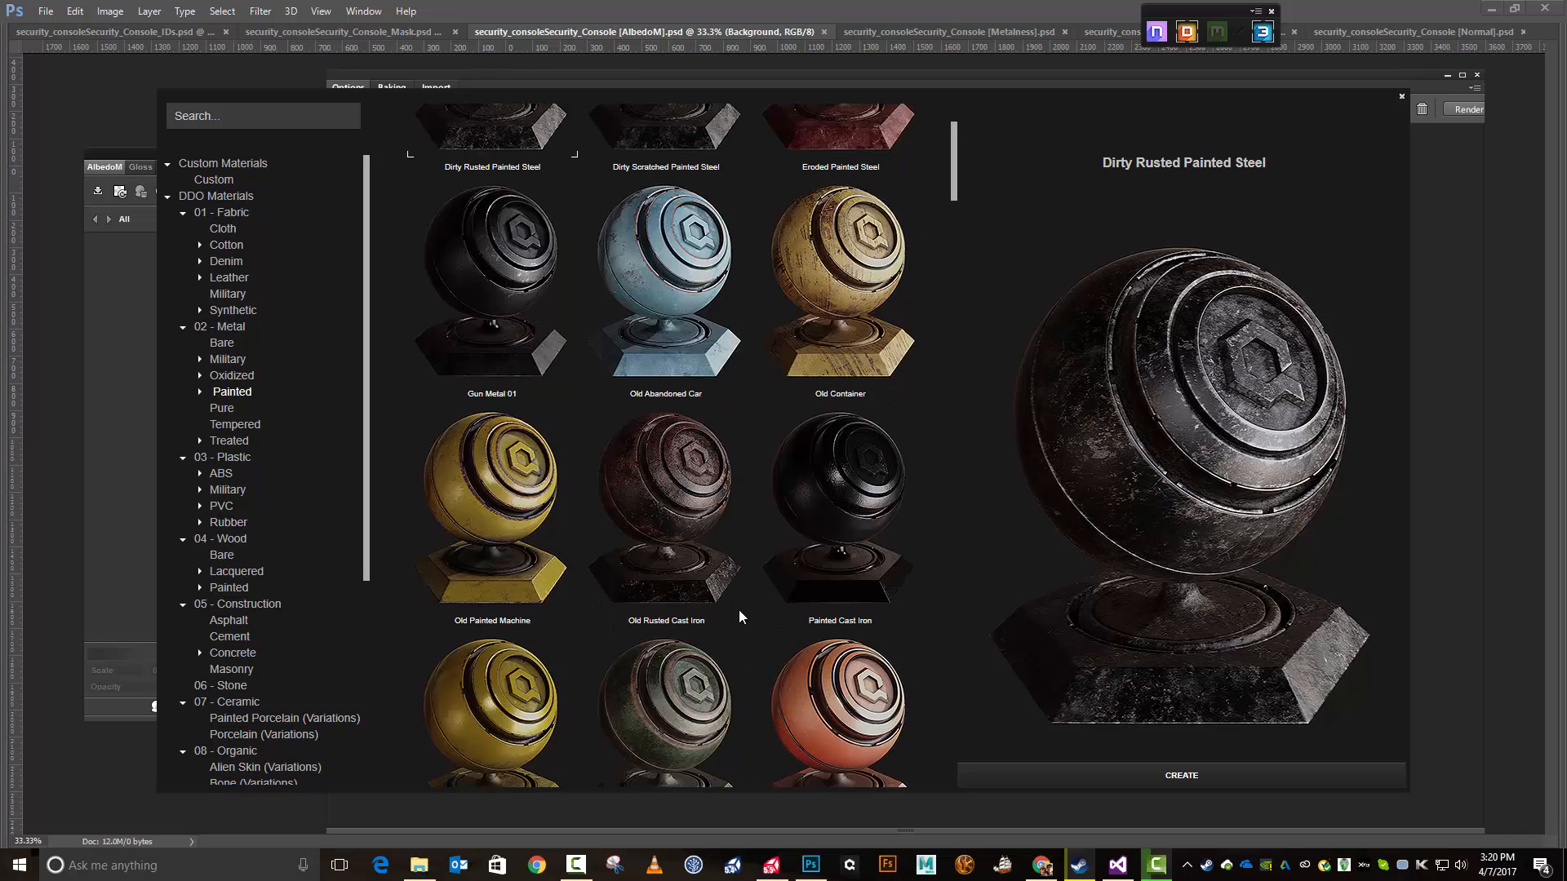
click(865, 172)
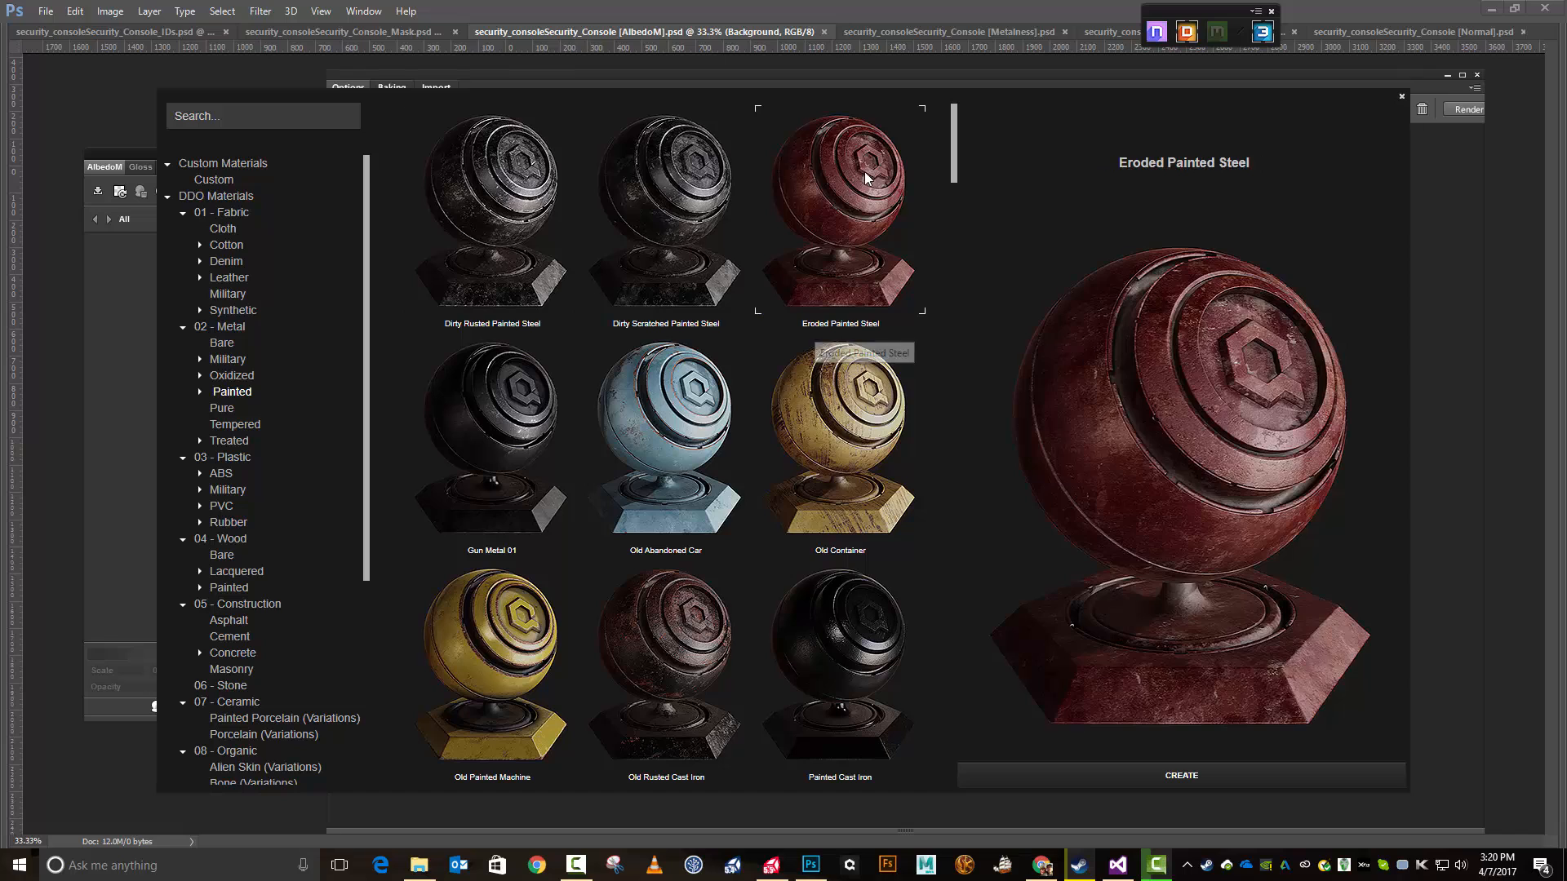
click(1126, 782)
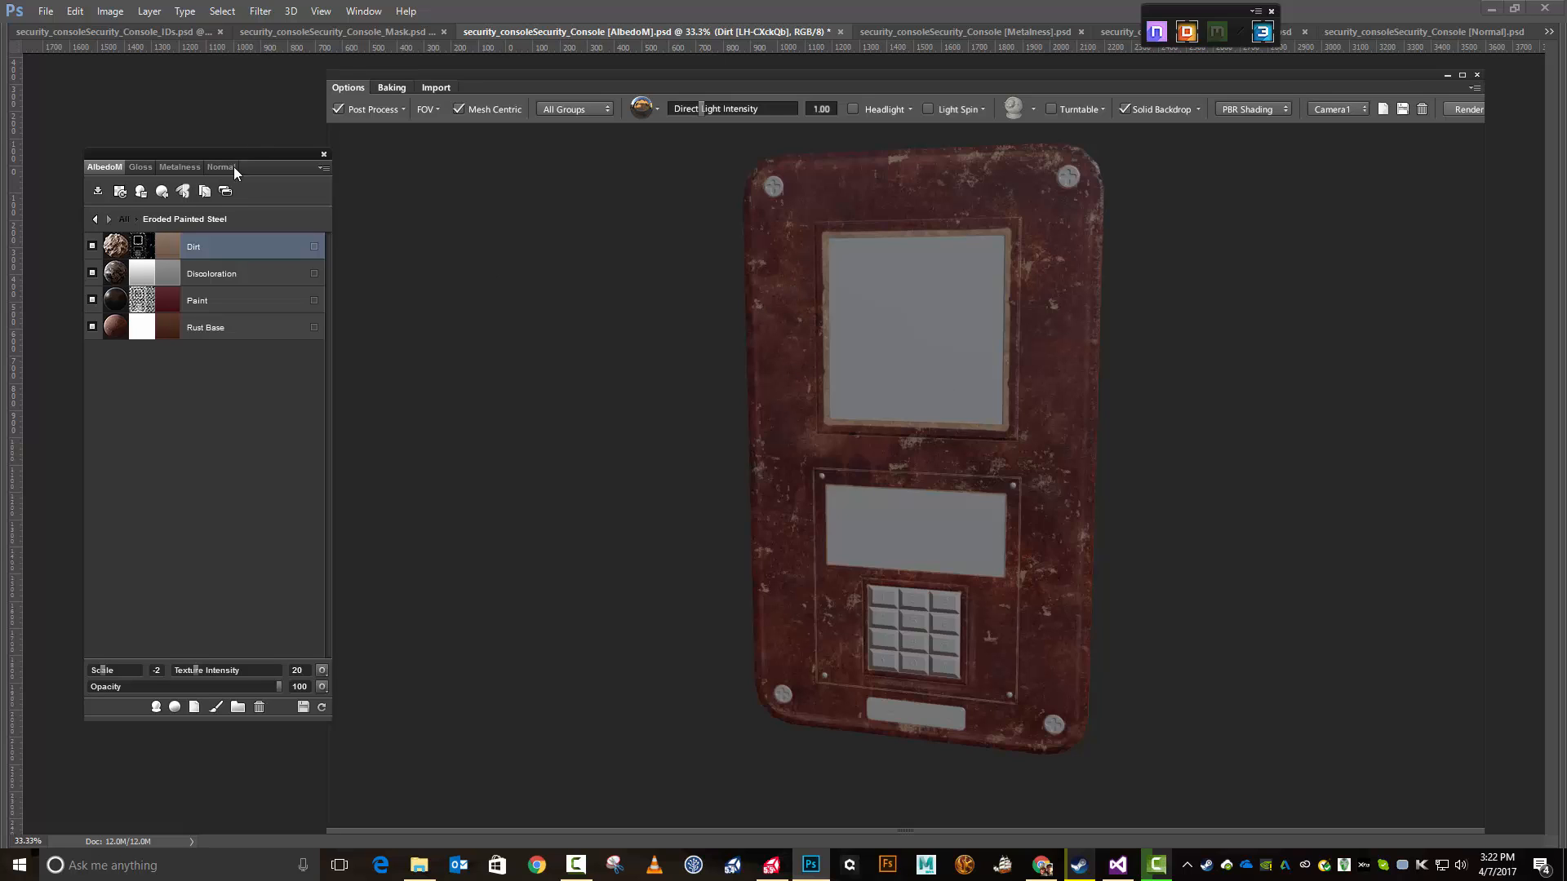
Step: Return to the All level of the AlbedoM layers and rename the Eroded Painted Steel group as Panel Base
click(100, 218)
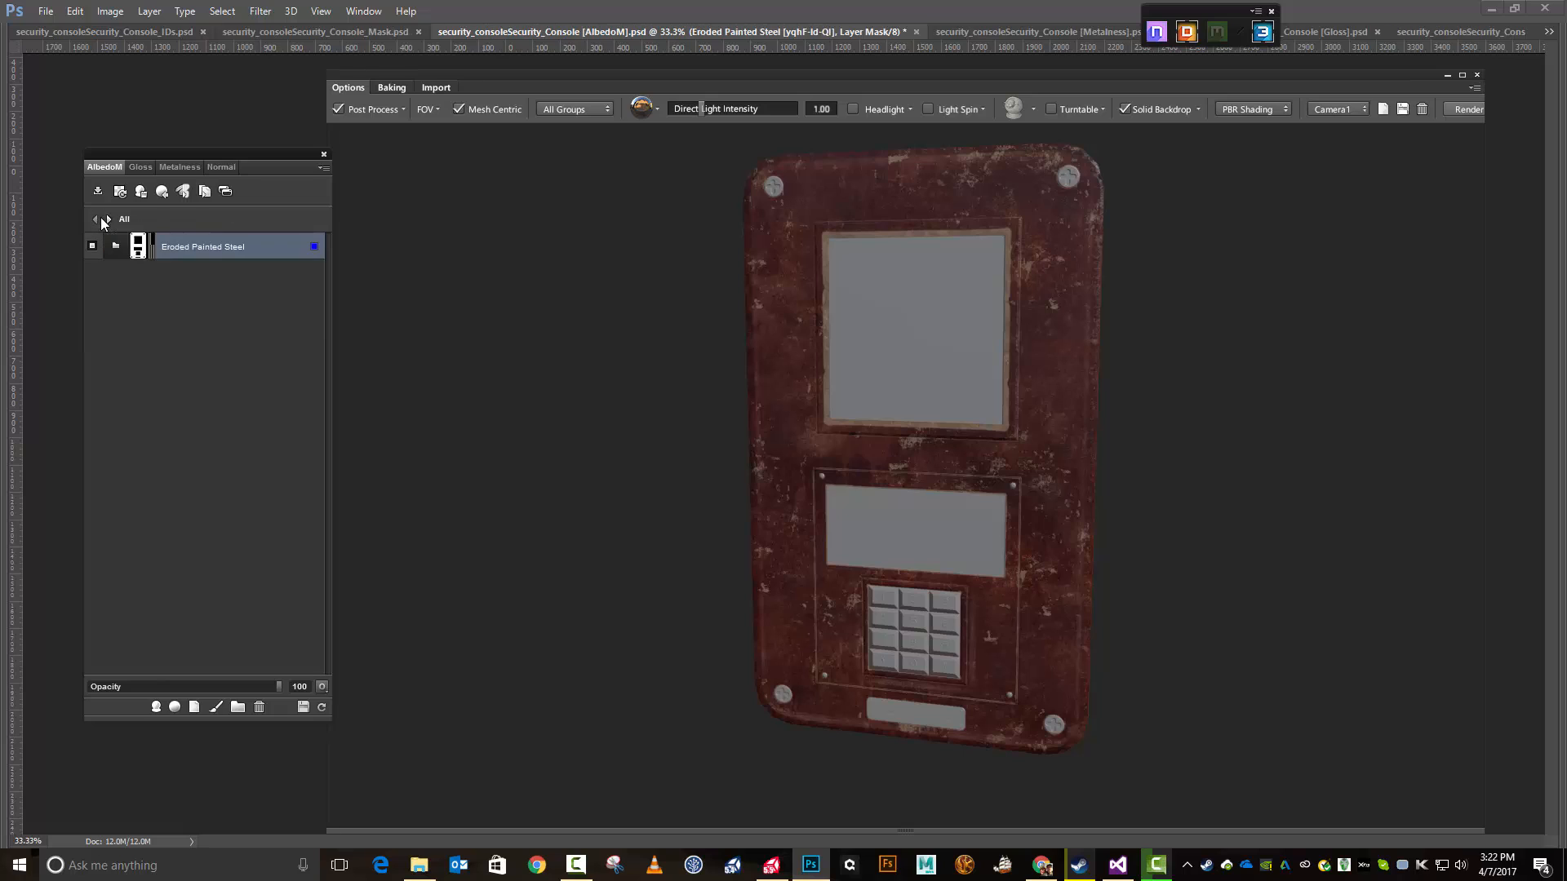
double_click(227, 246)
text(B)
key(BackSpace)
key(BackSpace)
key(BackSpace)
key(BackSpace)
key(Return)
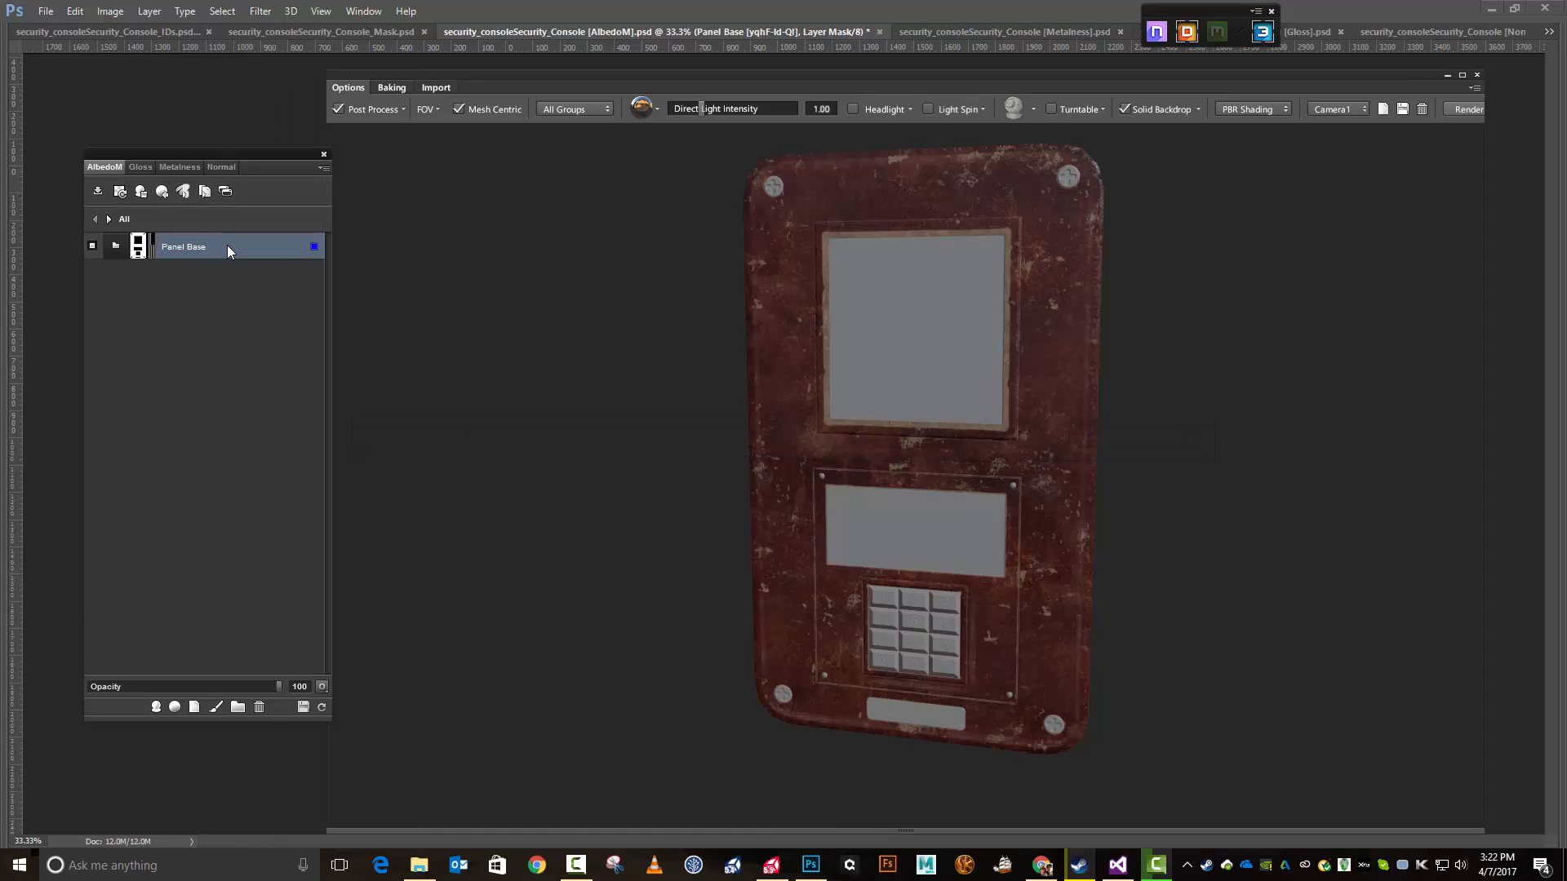
Step: Save the DDO project with the renamed Panel Base group
click(304, 707)
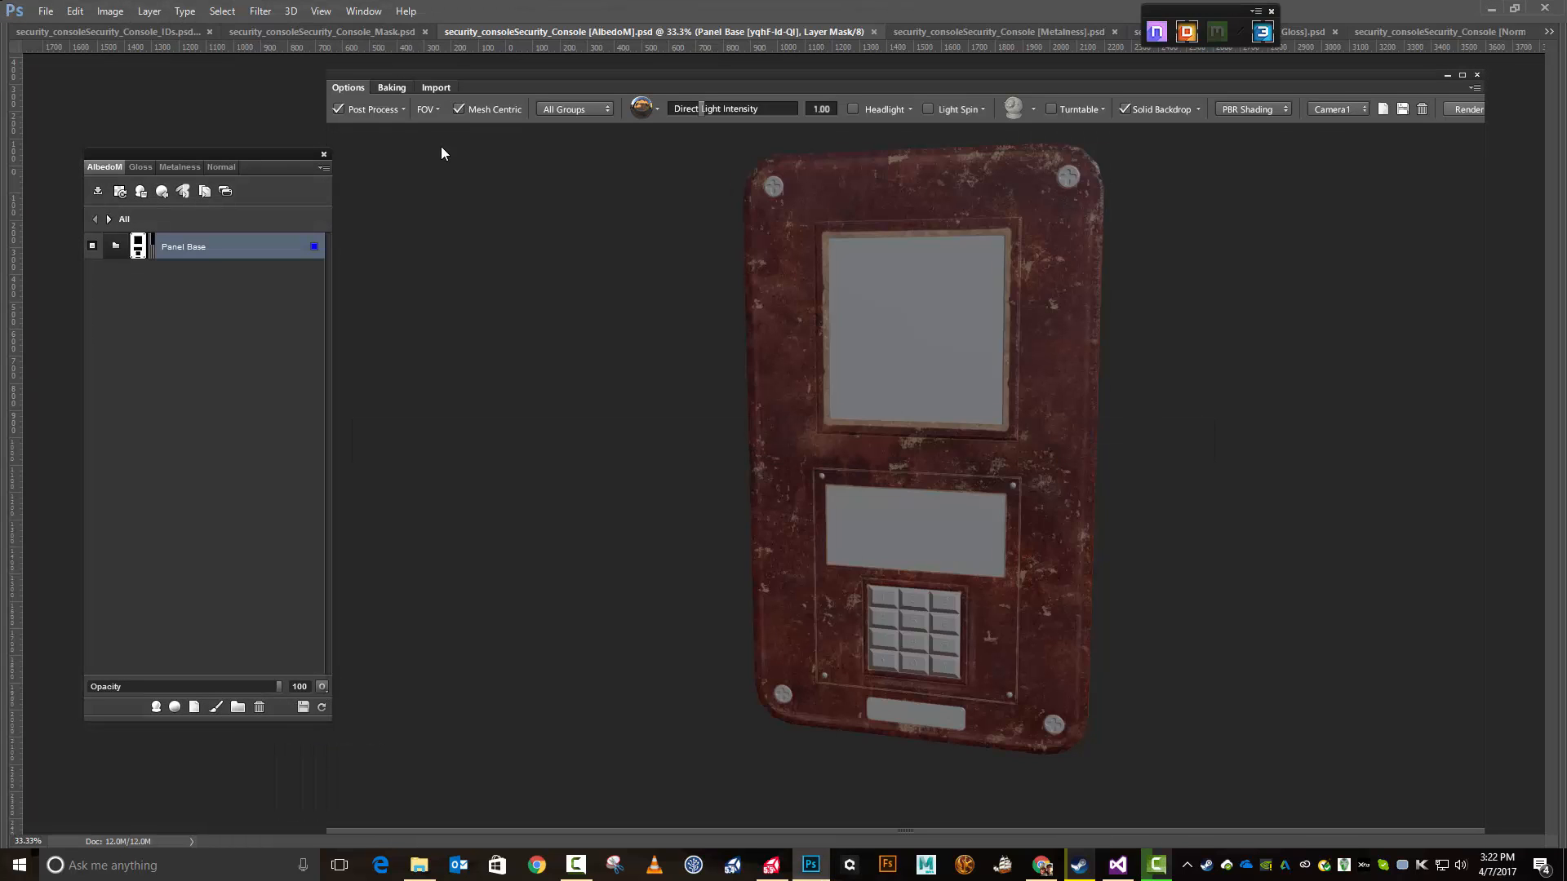
click(323, 169)
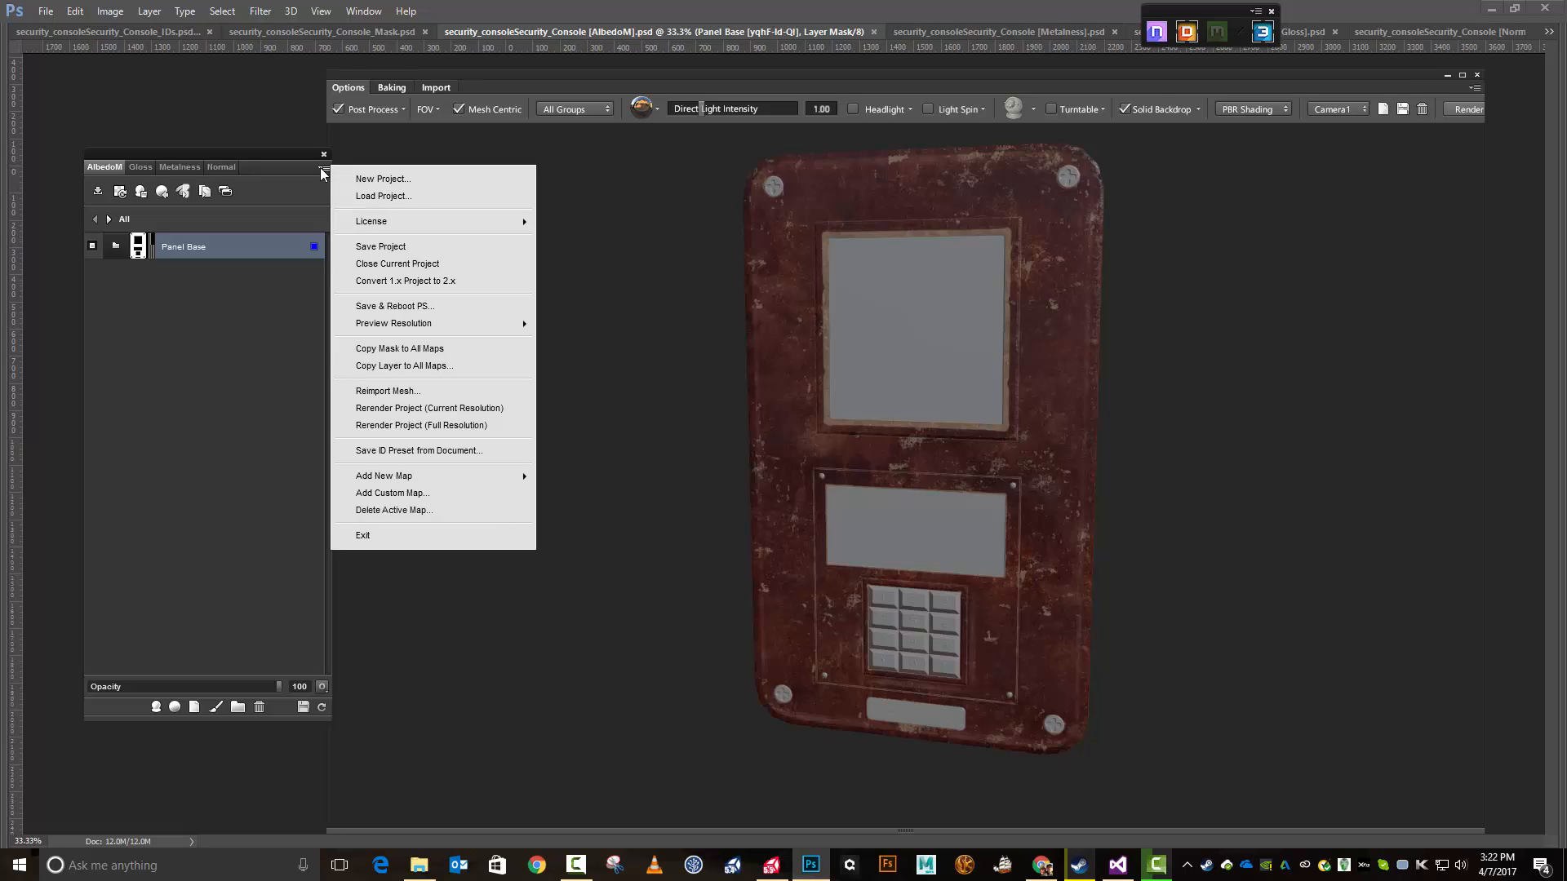
click(457, 250)
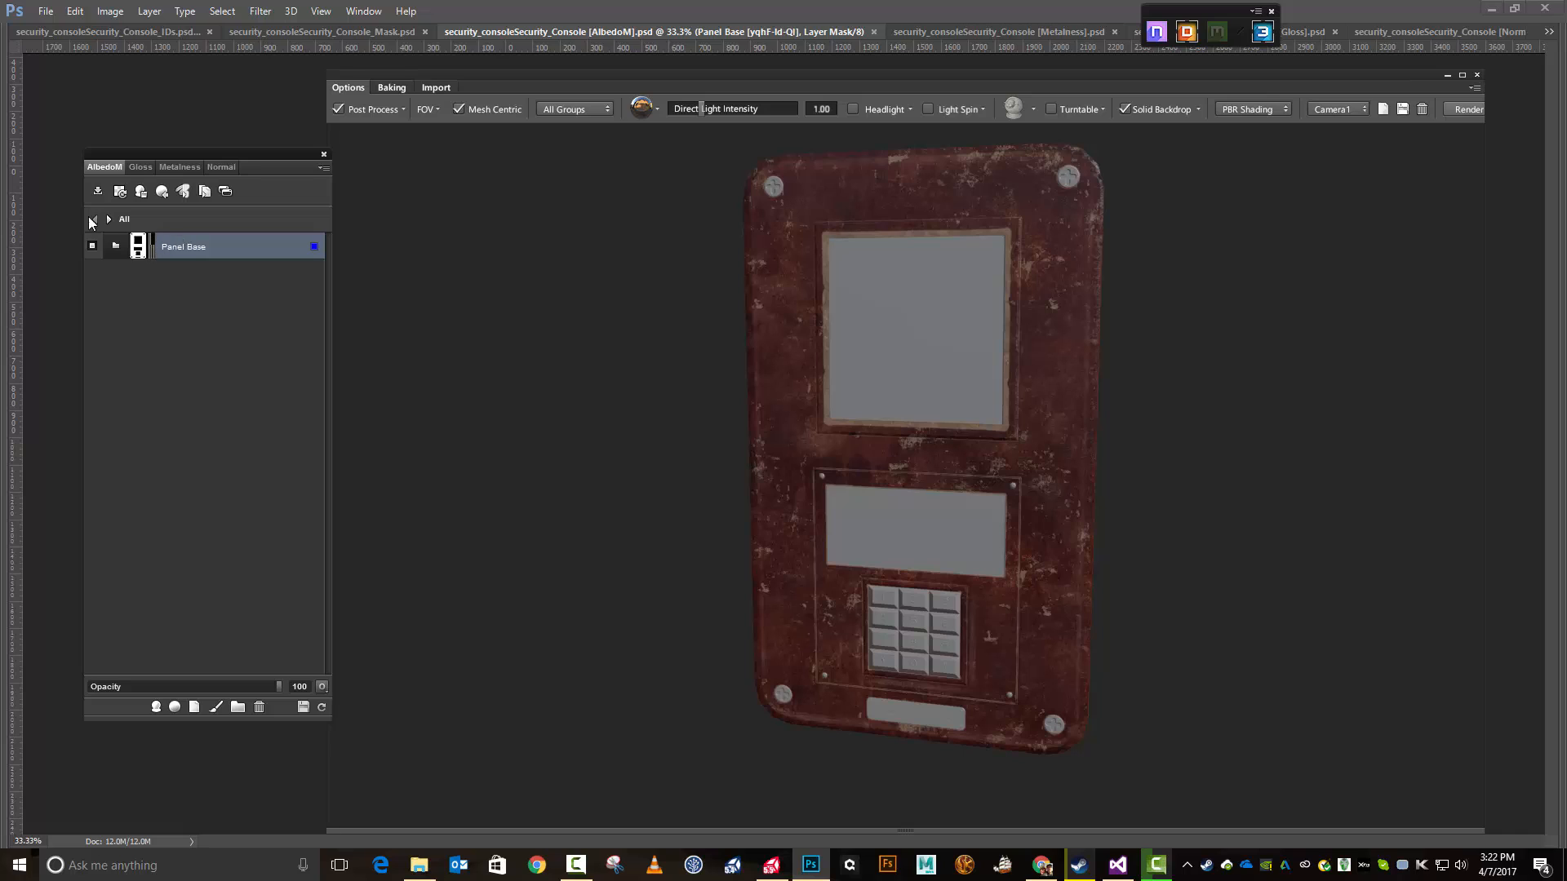
Step: Inspect the layers inside the Panel Base group, reposition the 3D previewer window, and return to the All level
click(115, 245)
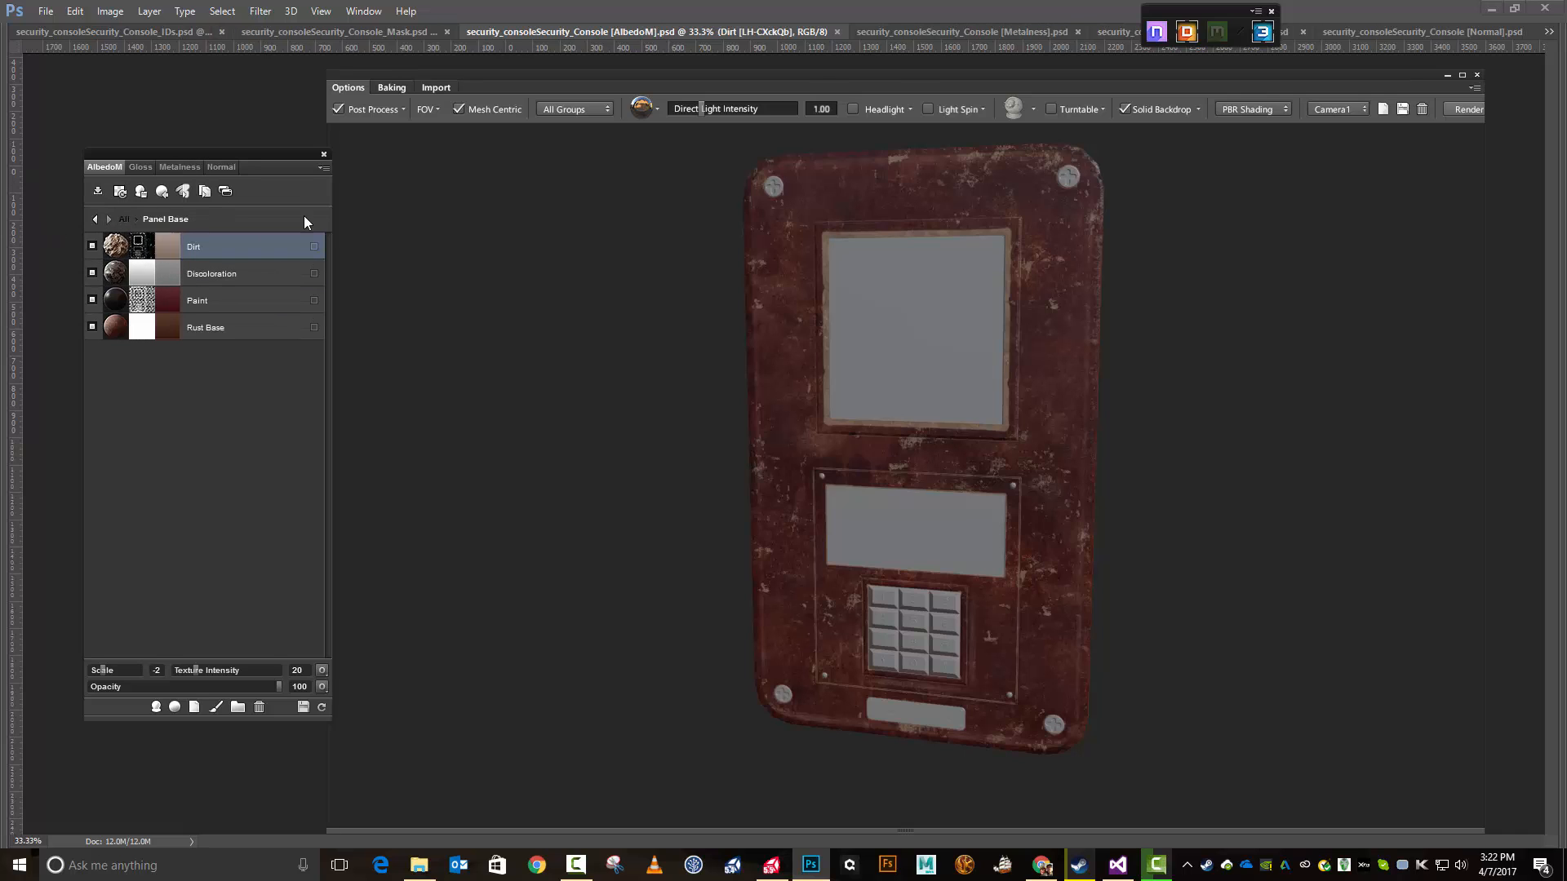
drag(911, 75, 977, 52)
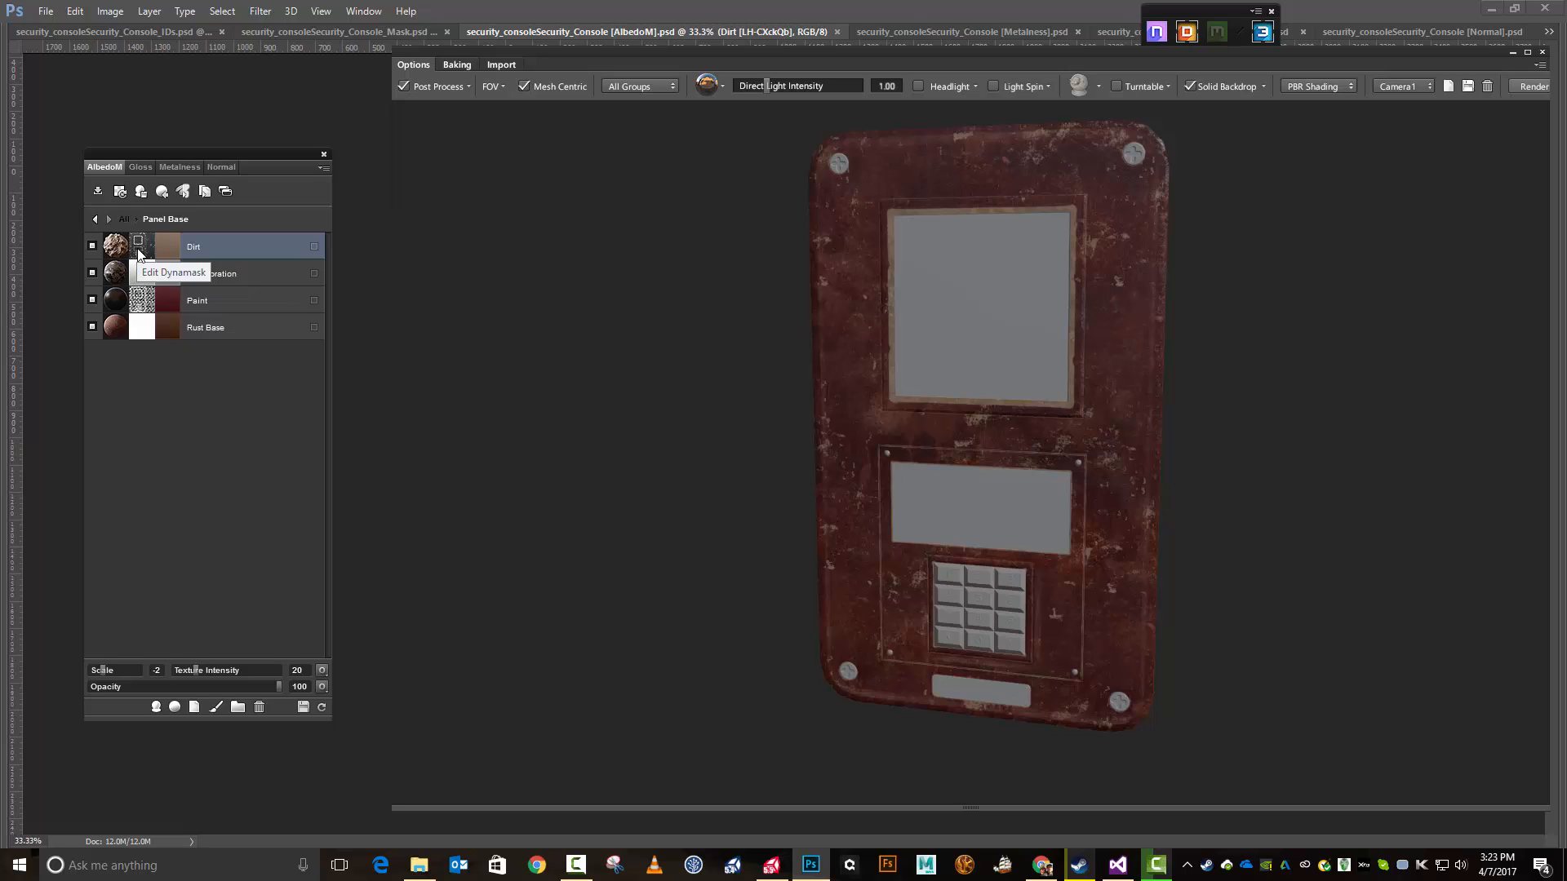
click(94, 219)
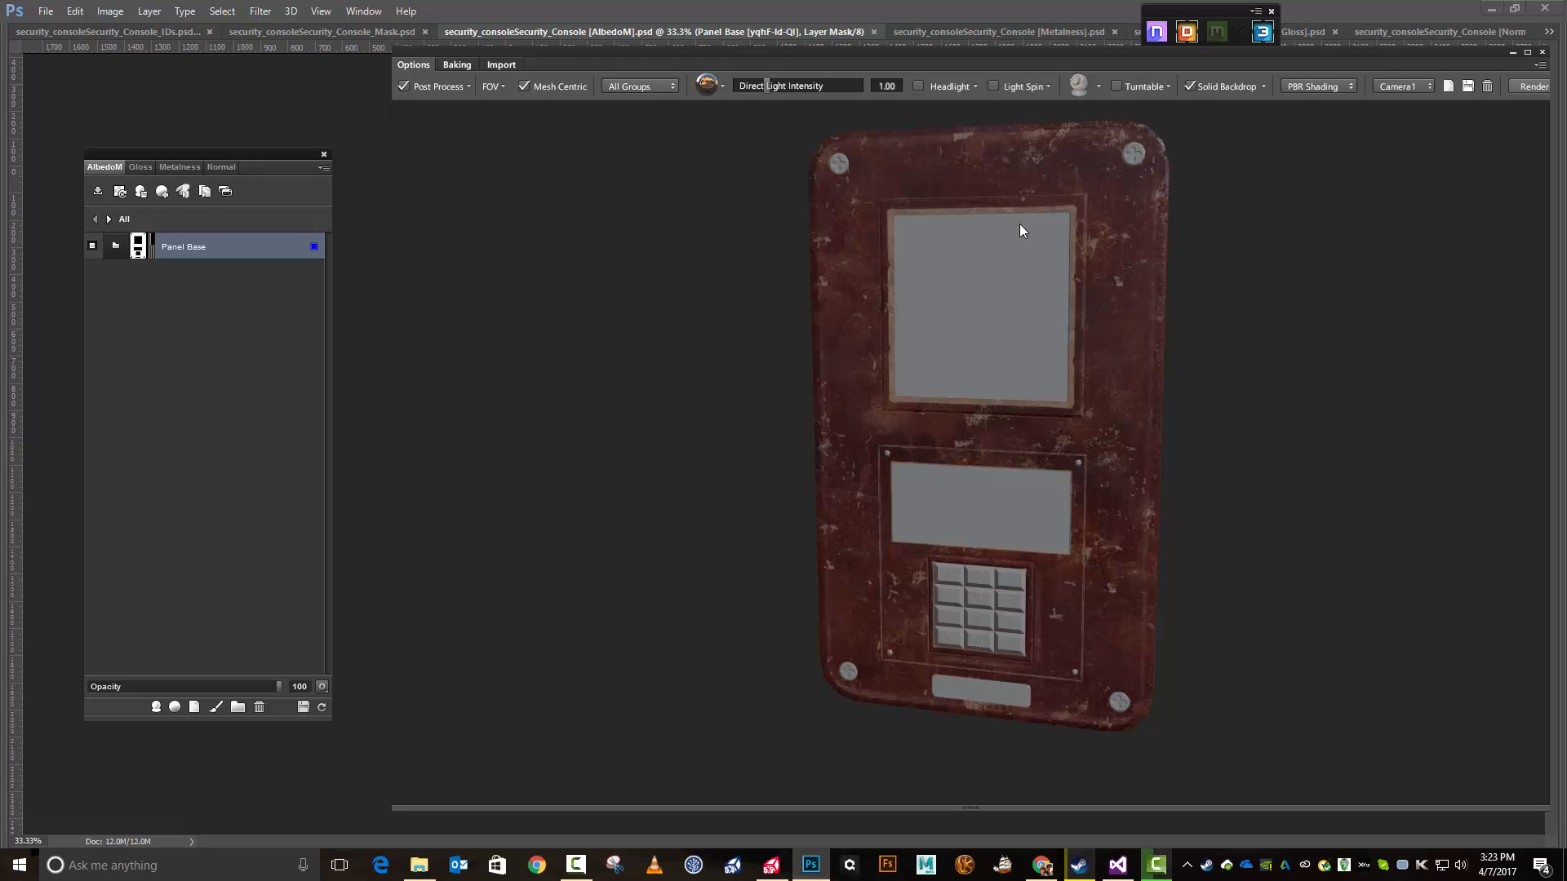
Step: Search the material library for glass and assign Dirty Glass to the green material ID area of the console
key(c)
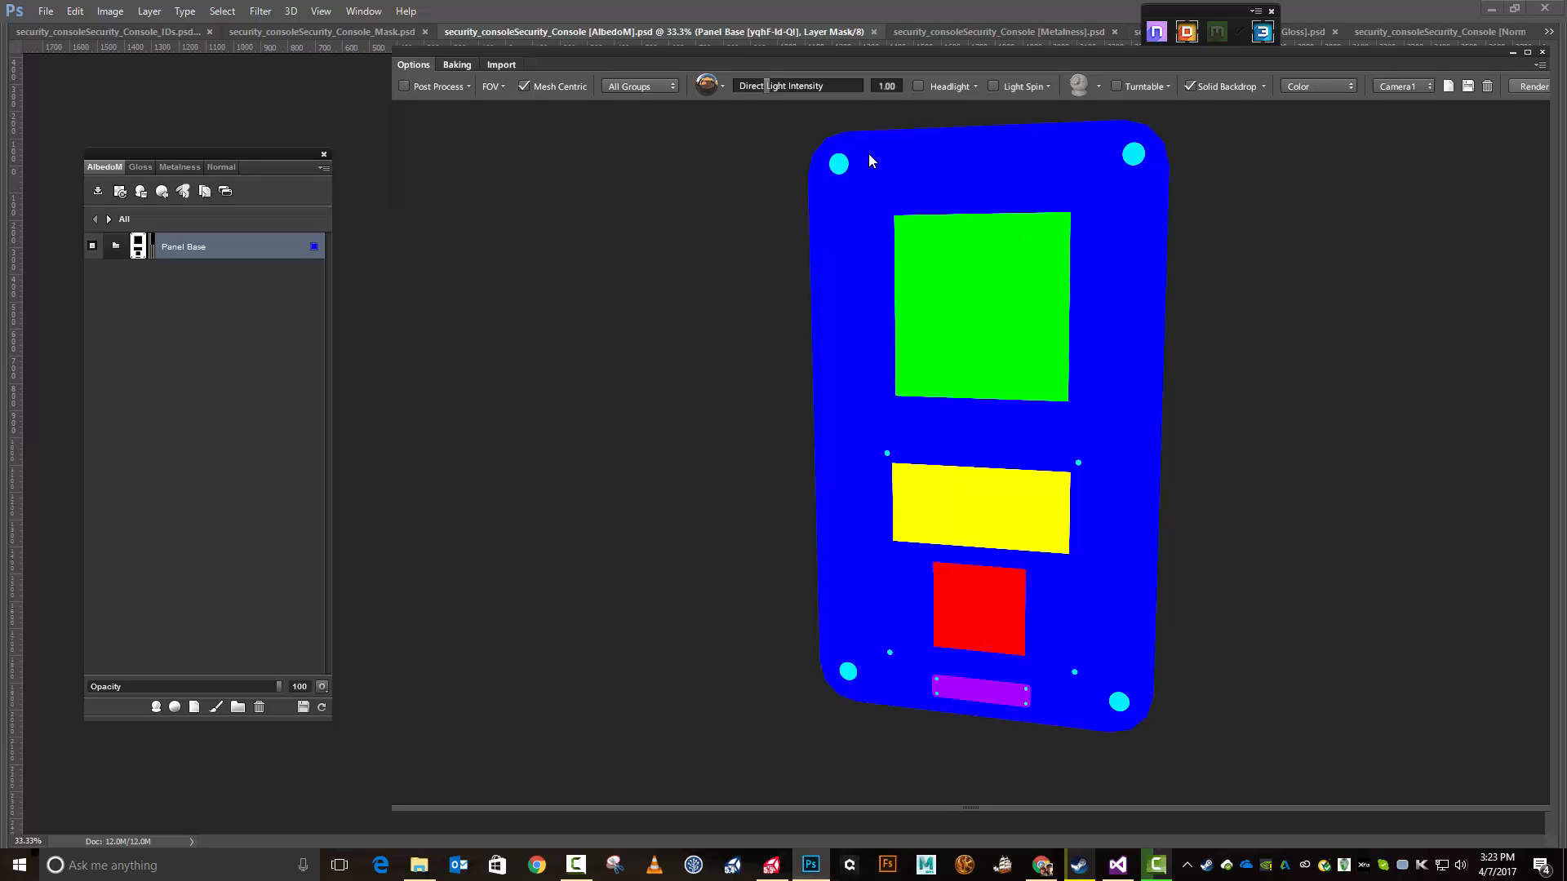
click(971, 313)
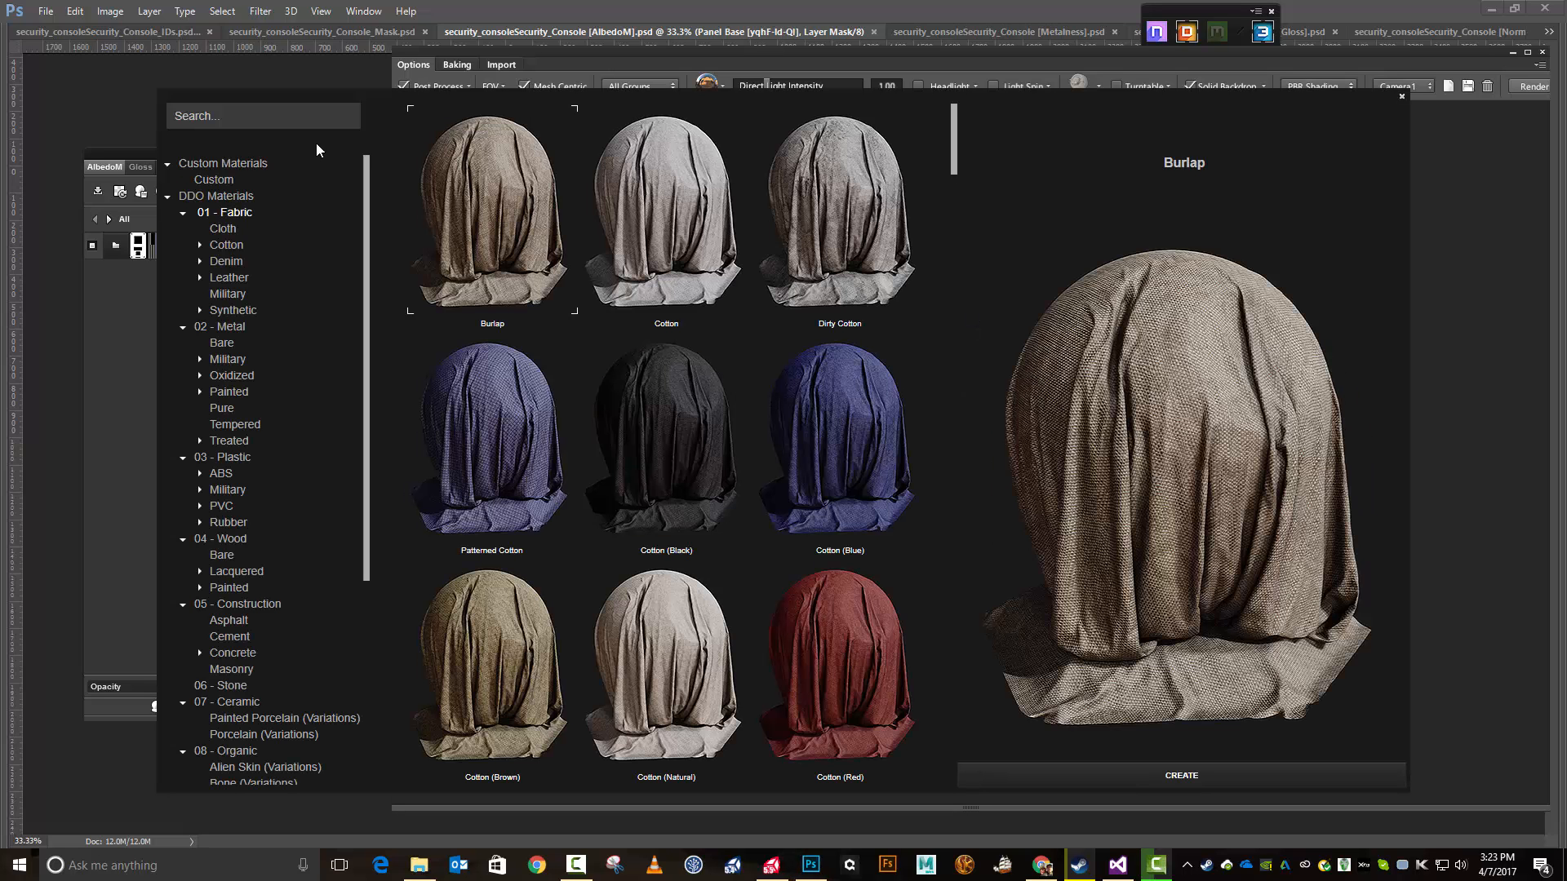
click(275, 114)
text(dark g)
key(BackSpace)
key(BackSpace)
key(BackSpace)
key(BackSpace)
key(BackSpace)
key(BackSpace)
text(glass)
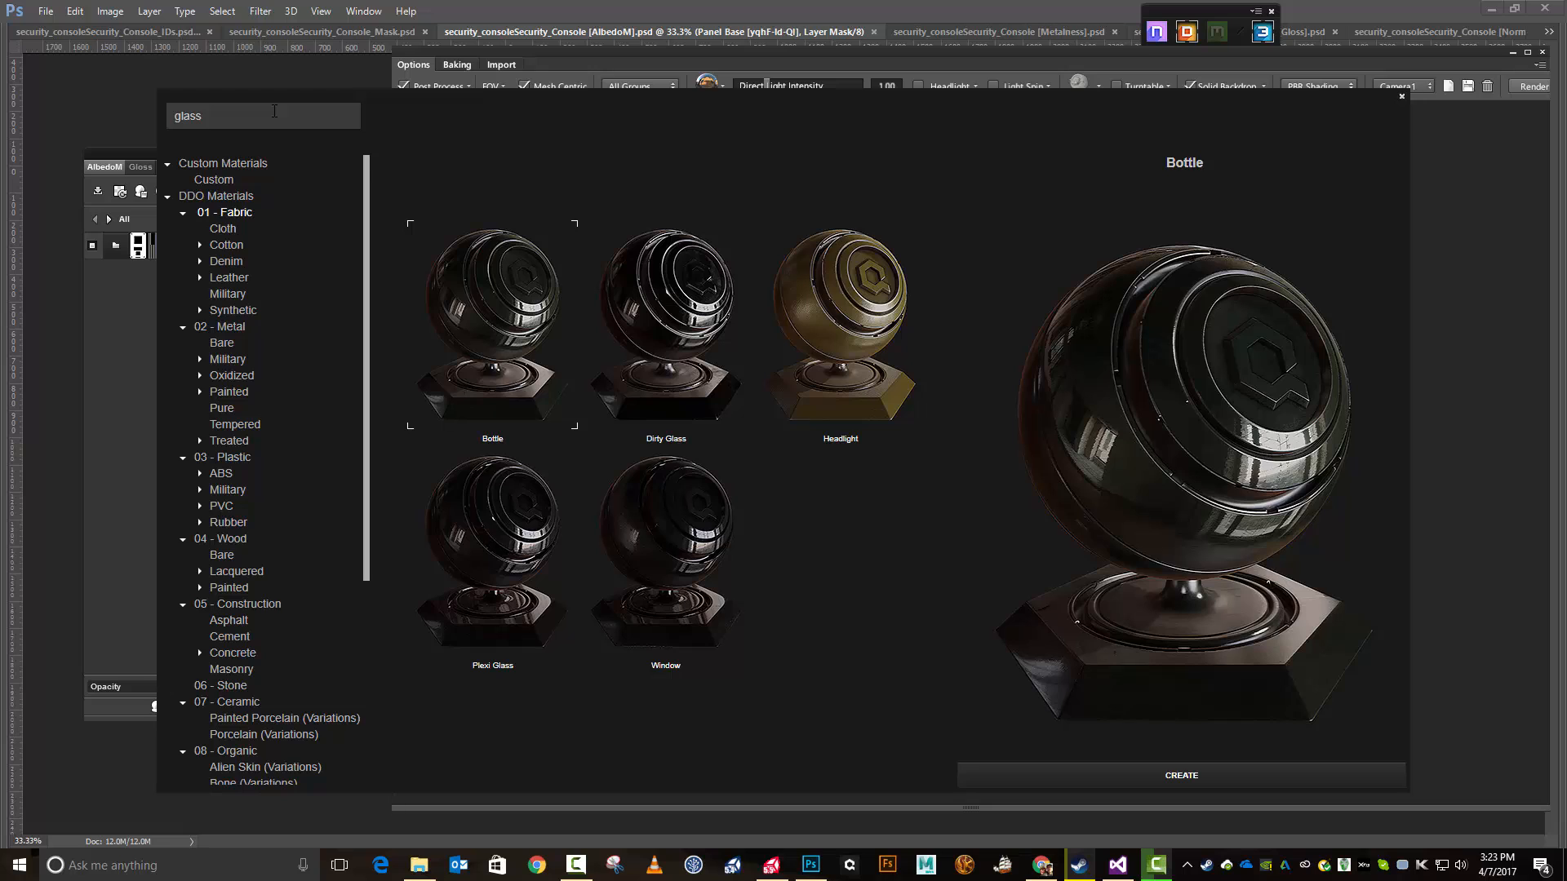
click(709, 311)
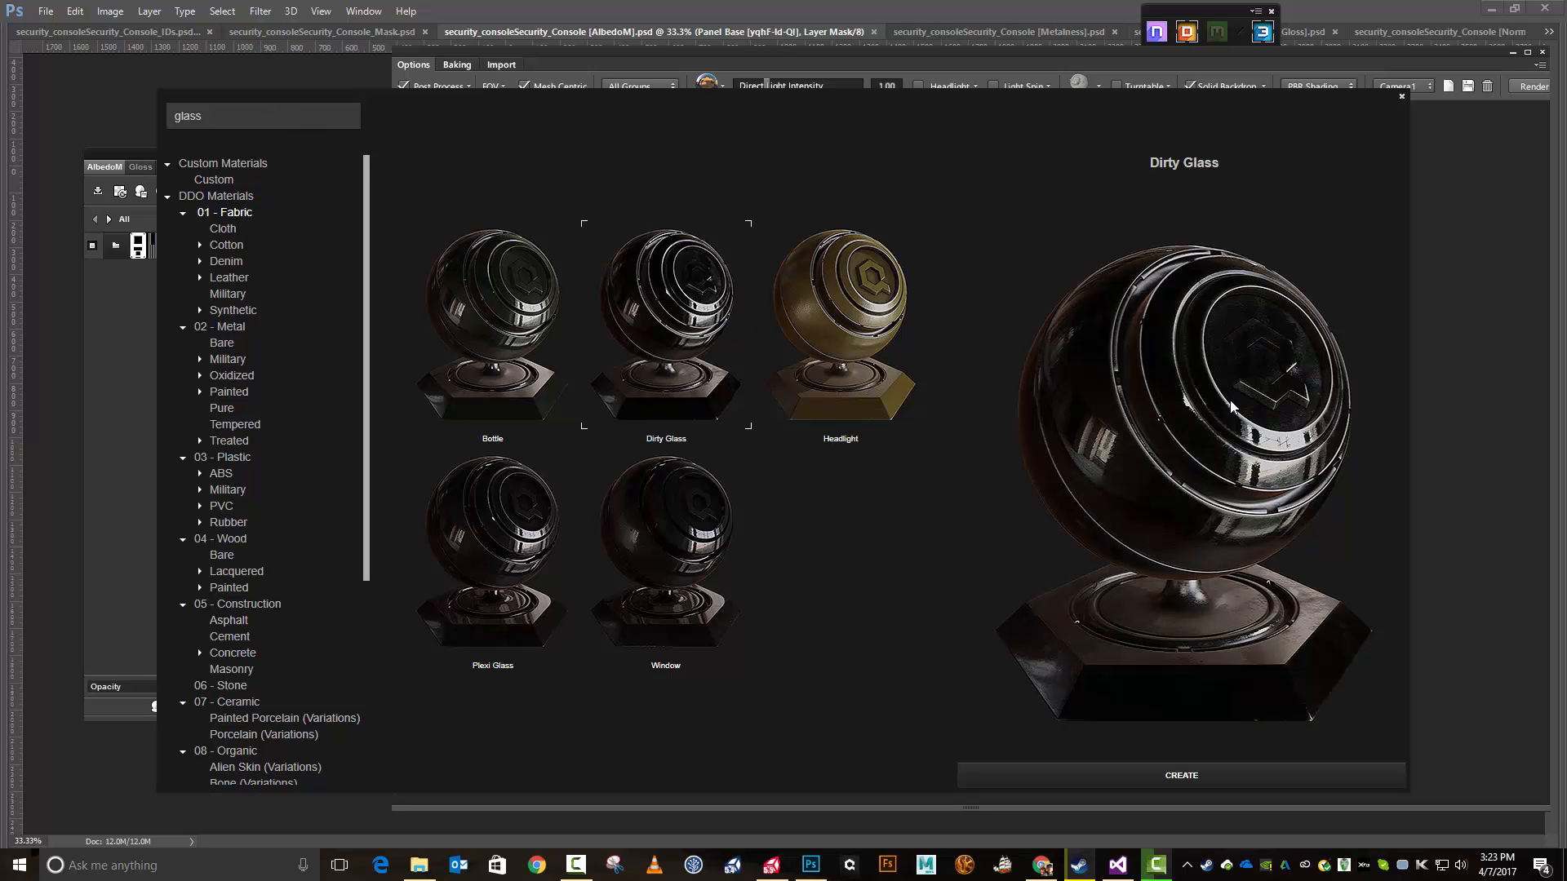
click(1148, 779)
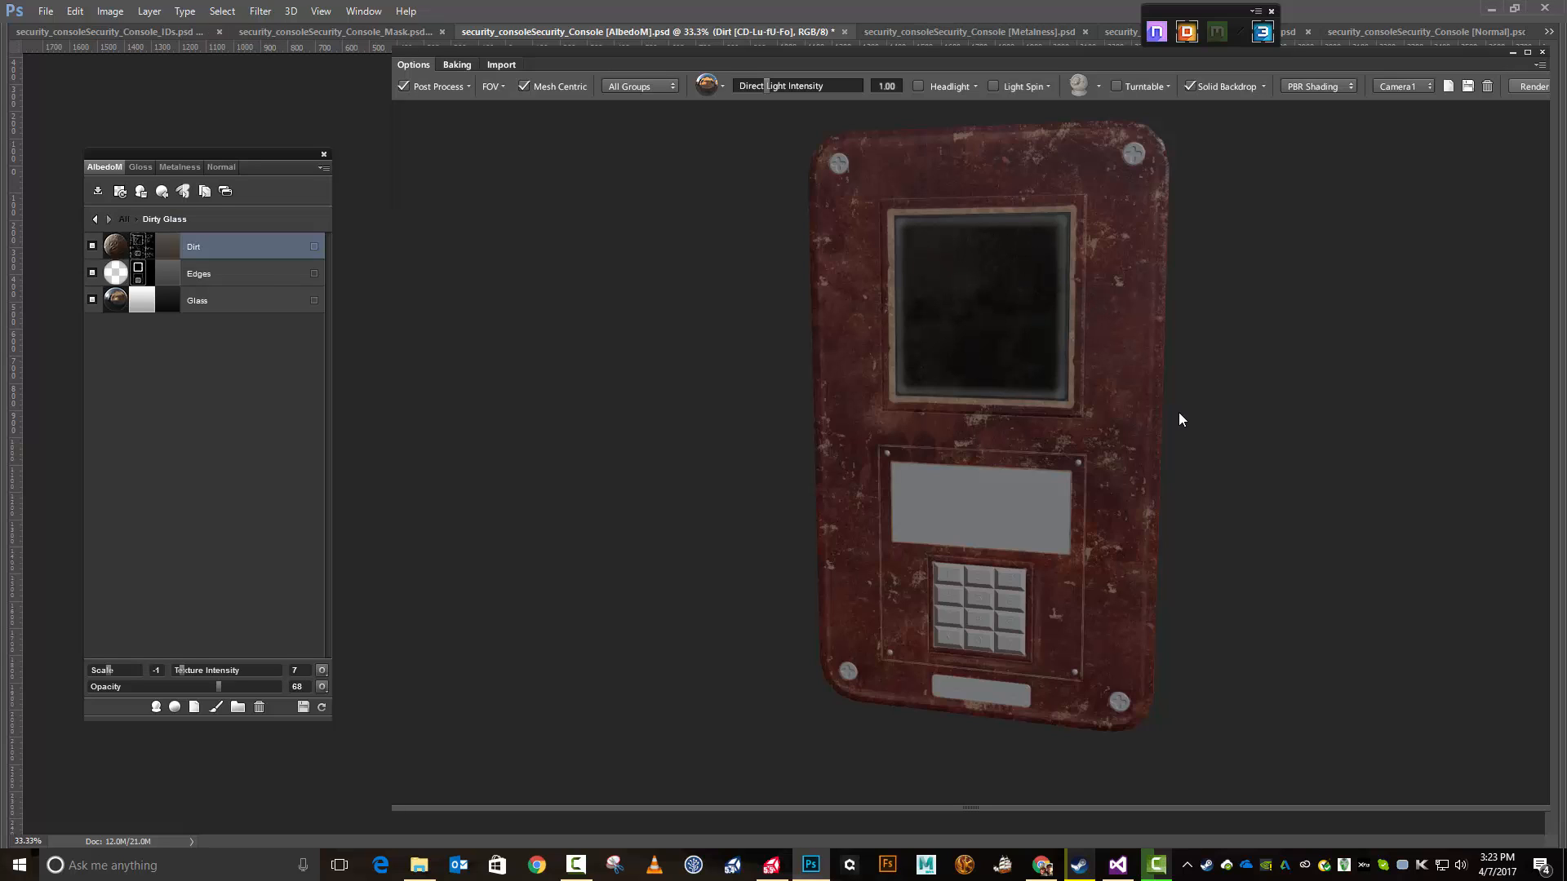
Step: Rename the green area's Dirty Glass group as Window at the All level and save the project
drag(1281, 385, 906, 413)
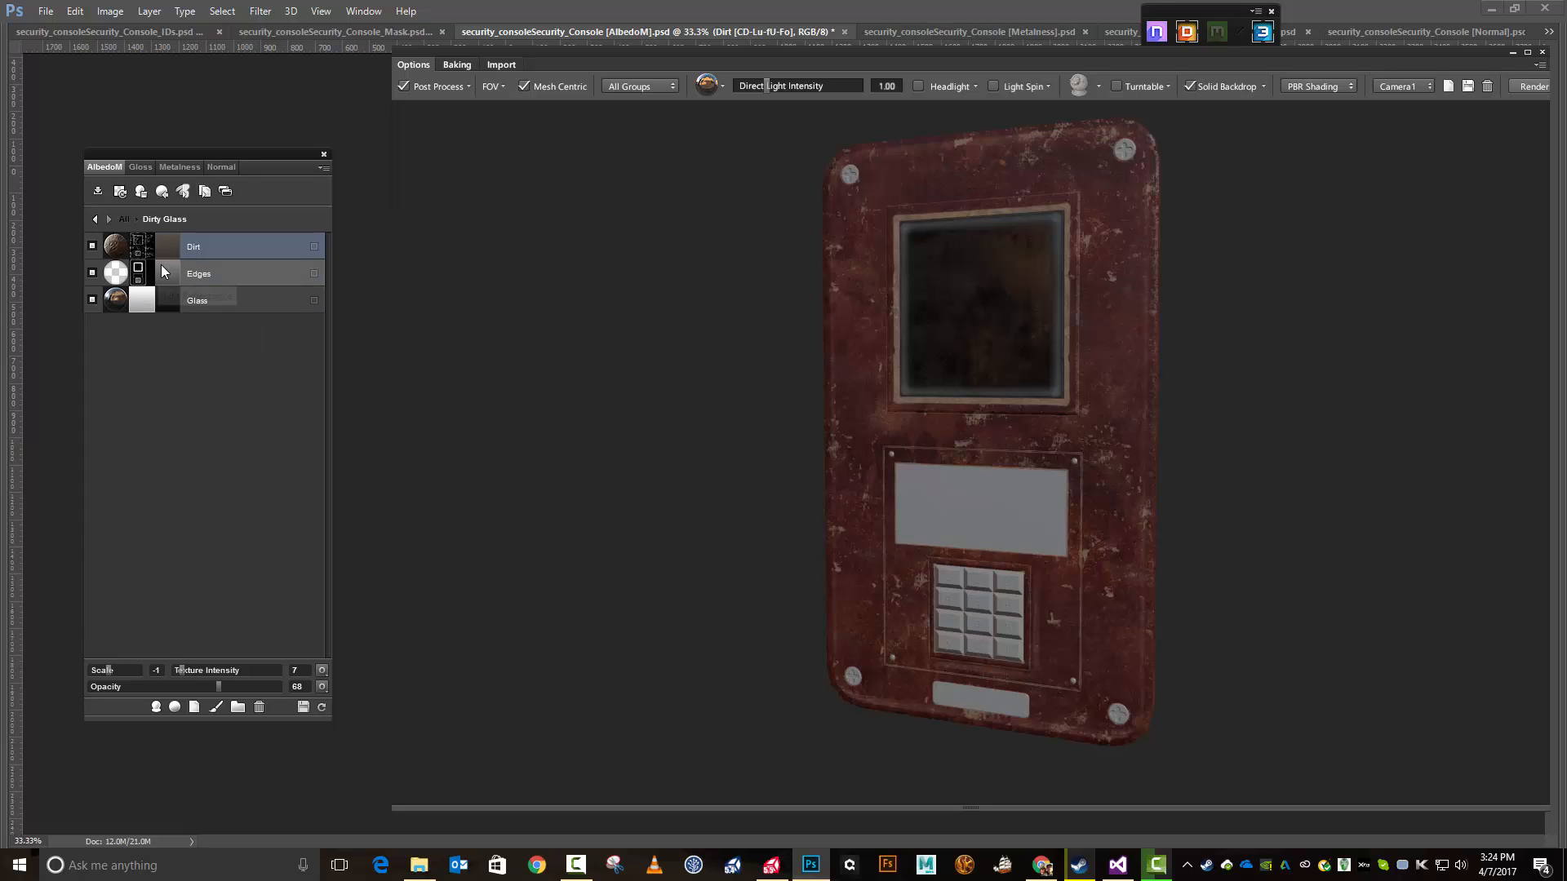
drag(855, 279, 938, 337)
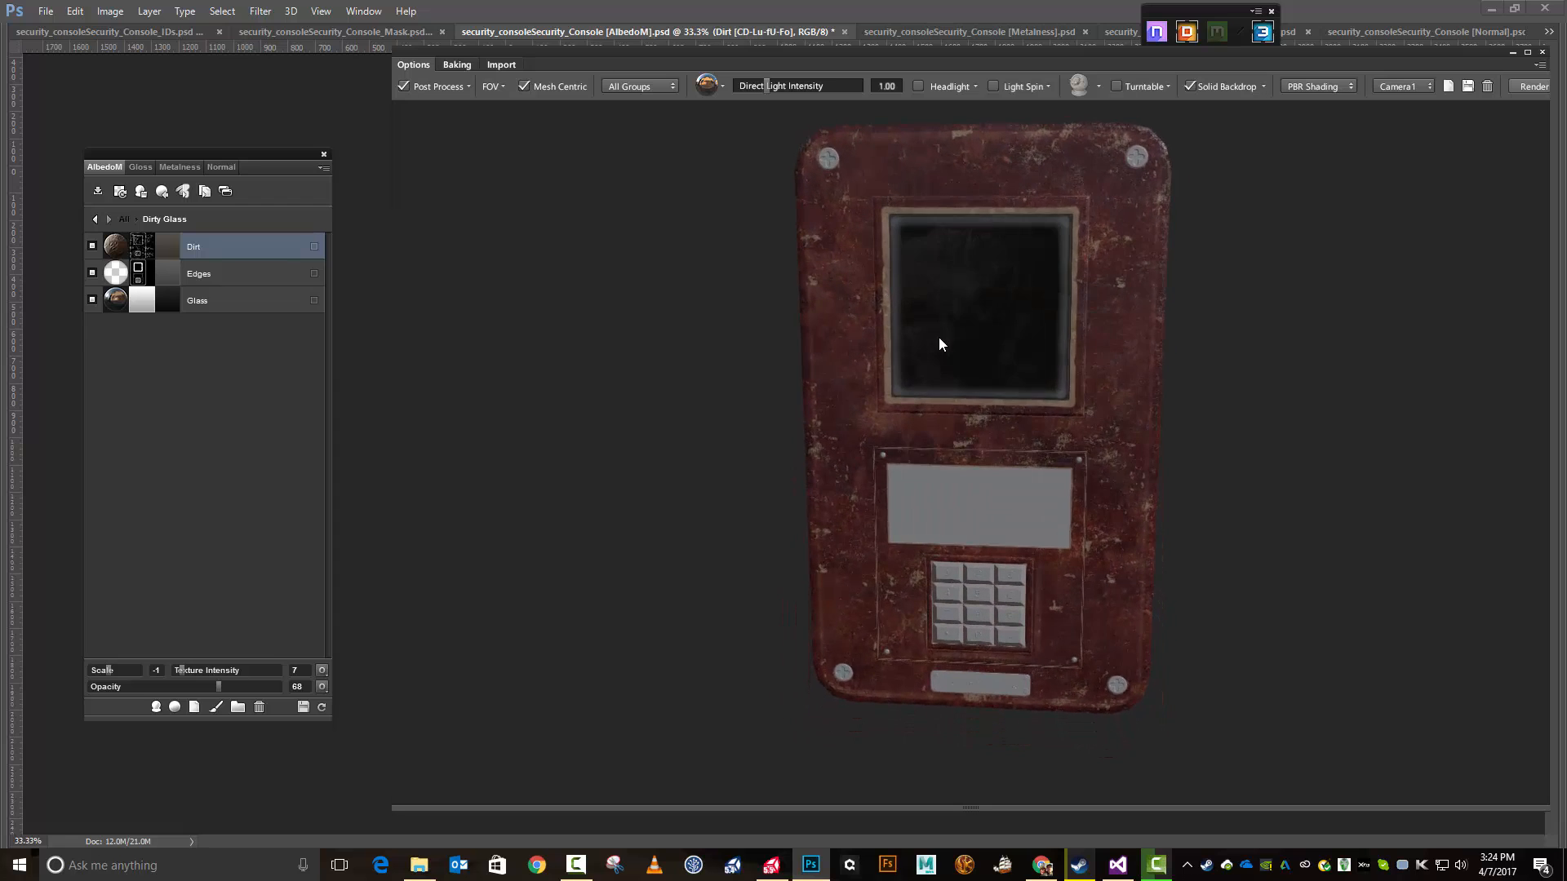
click(95, 219)
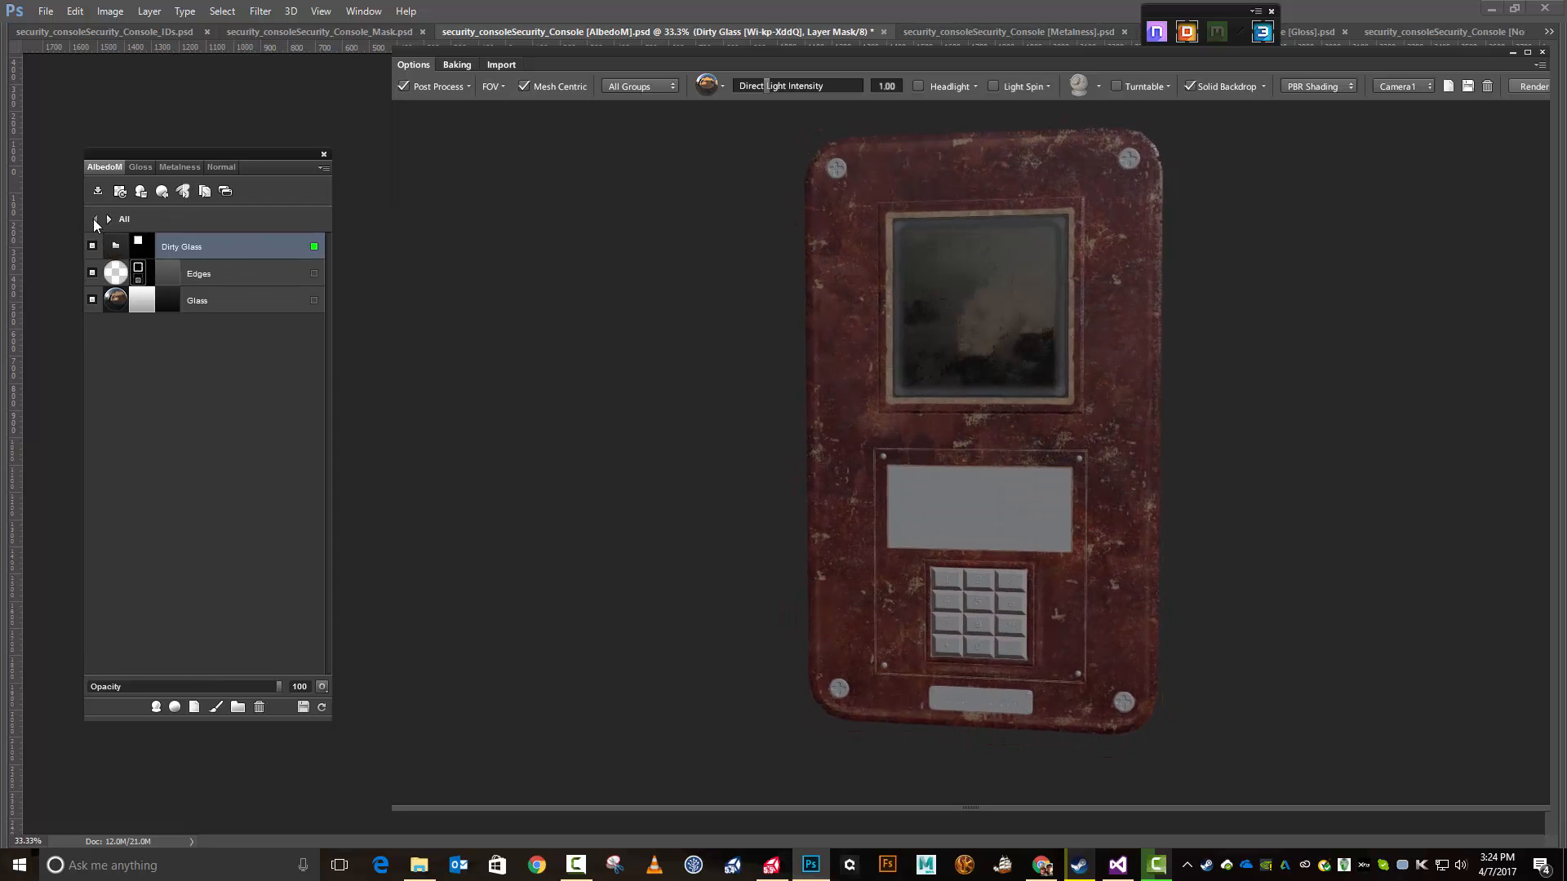
double_click(199, 247)
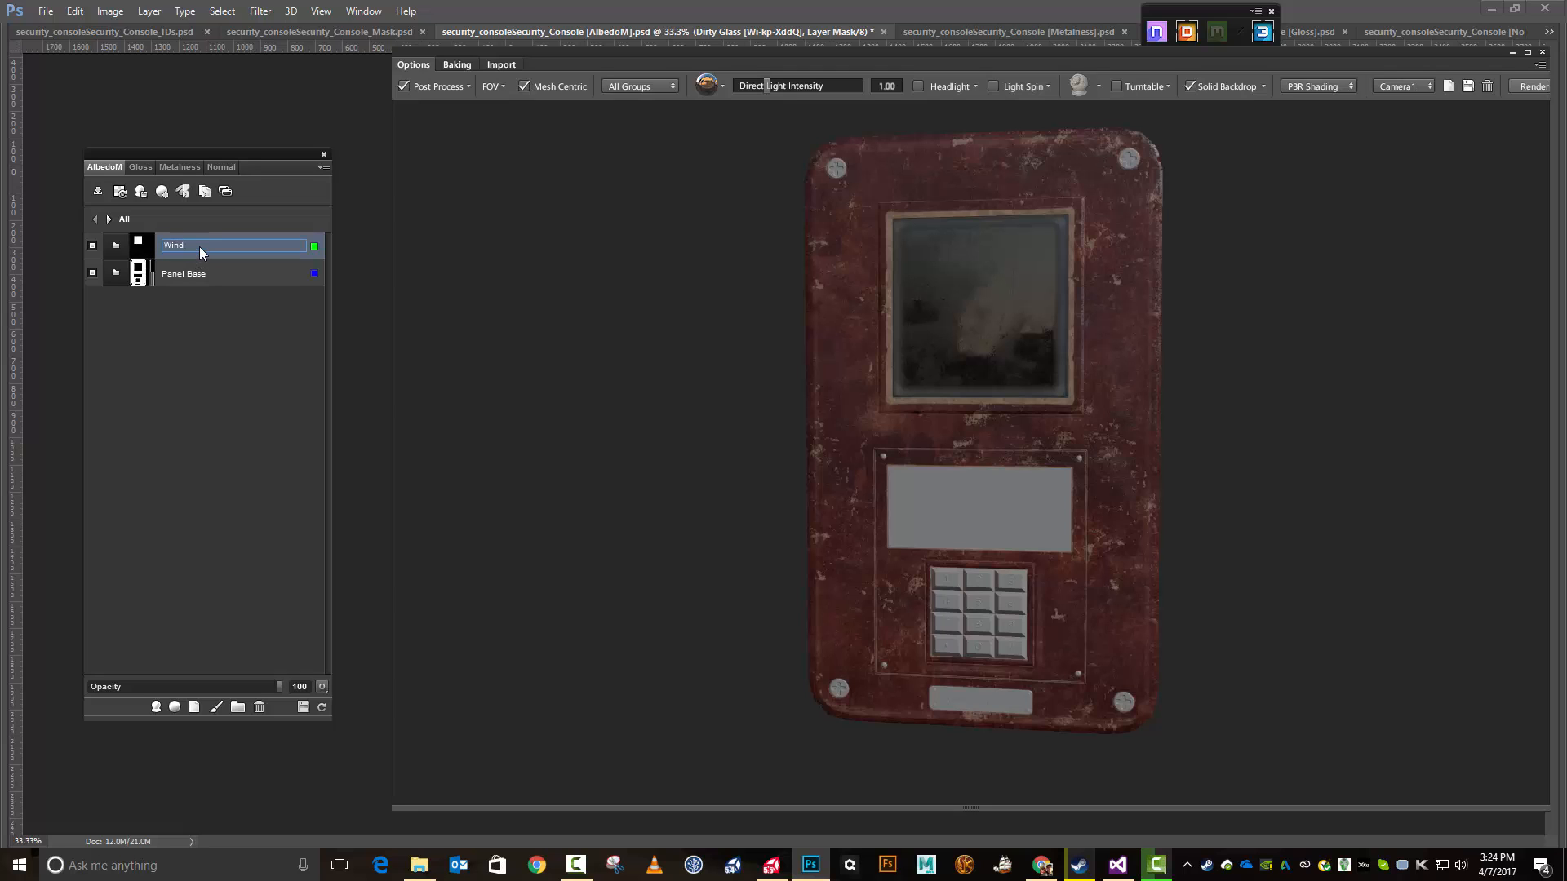
key(Return)
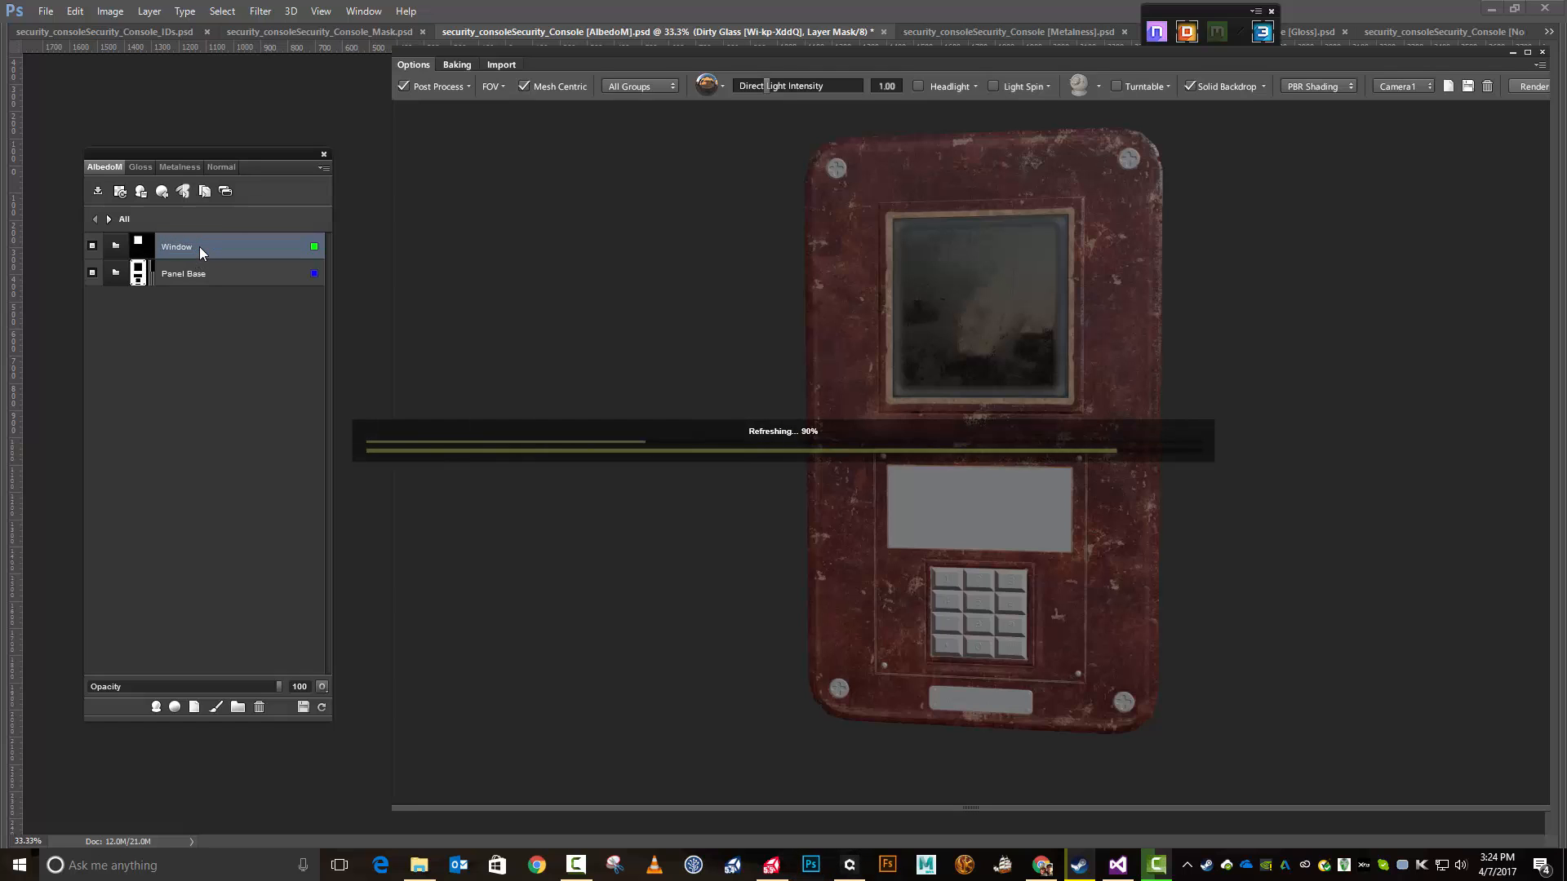
click(323, 167)
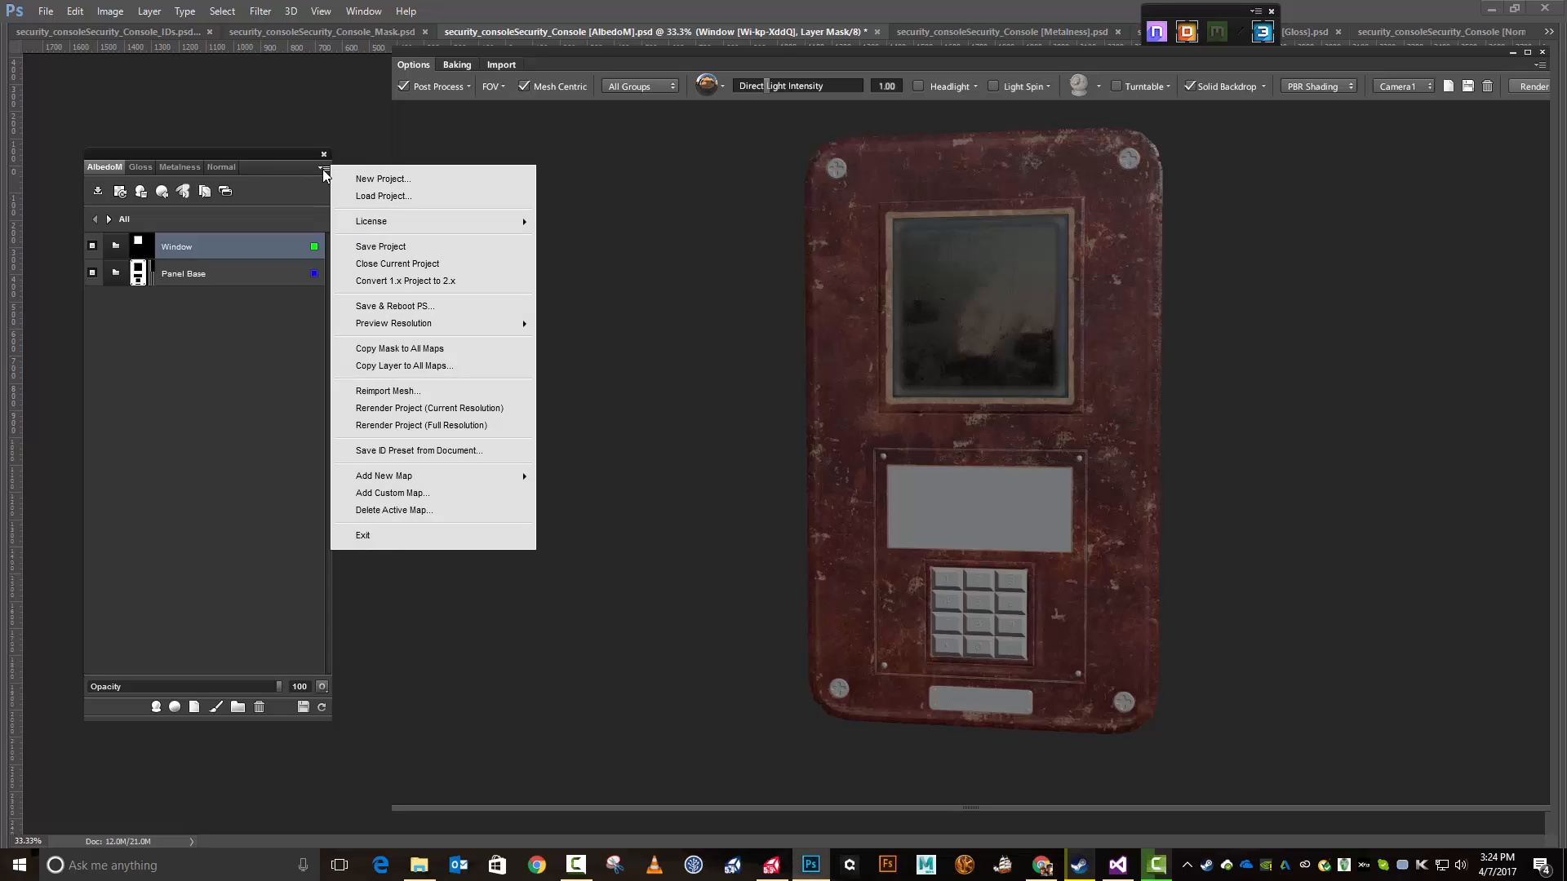
click(385, 247)
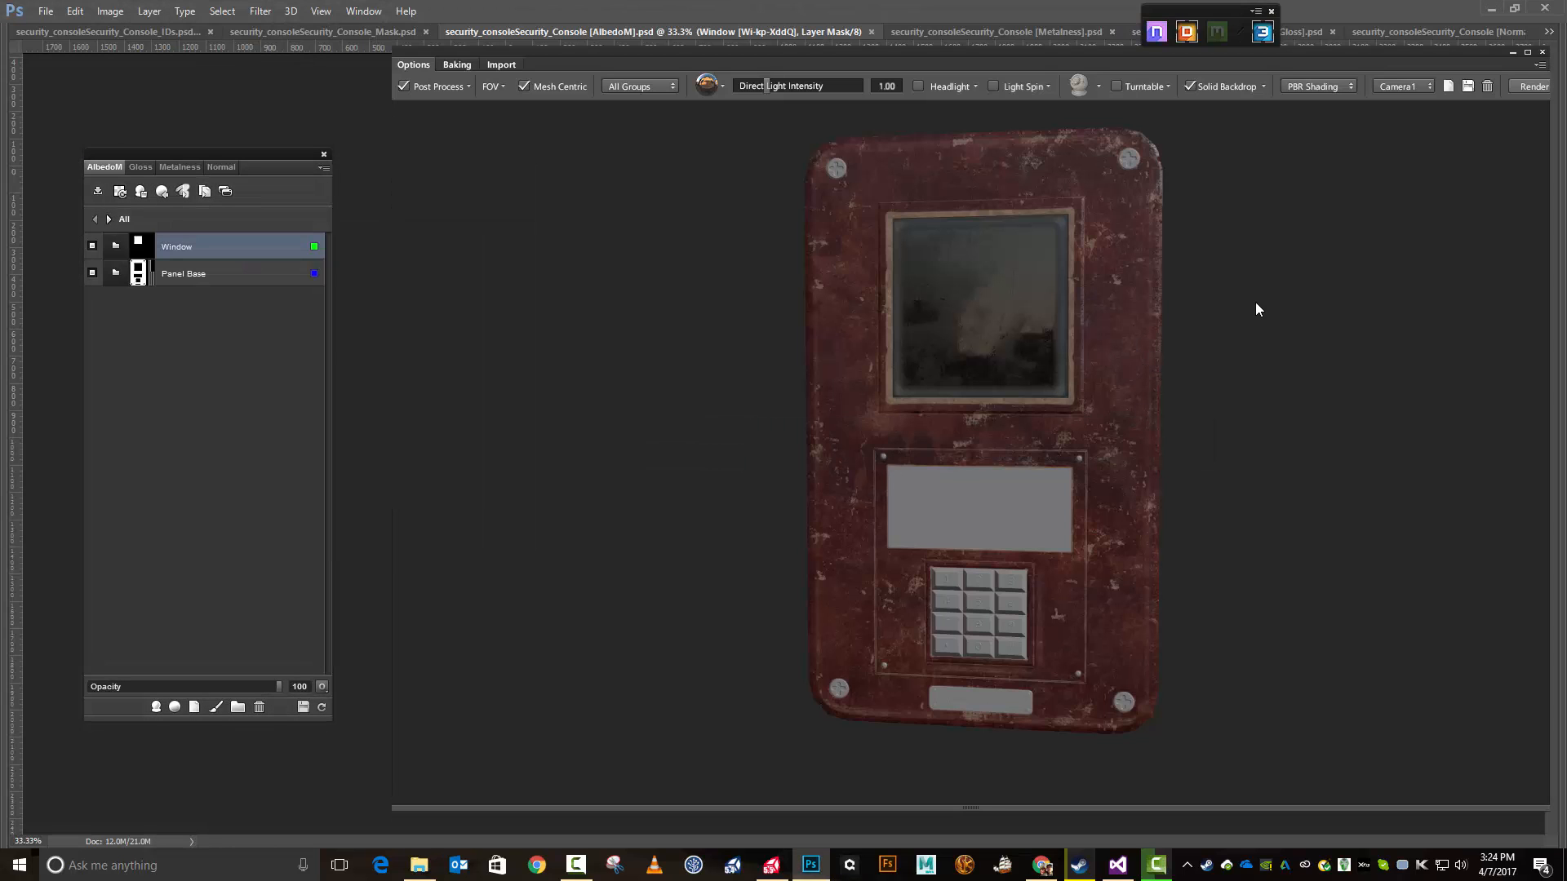
Step: Assign the Dirty Glass material to the yellow material ID area above the keypad
key(c)
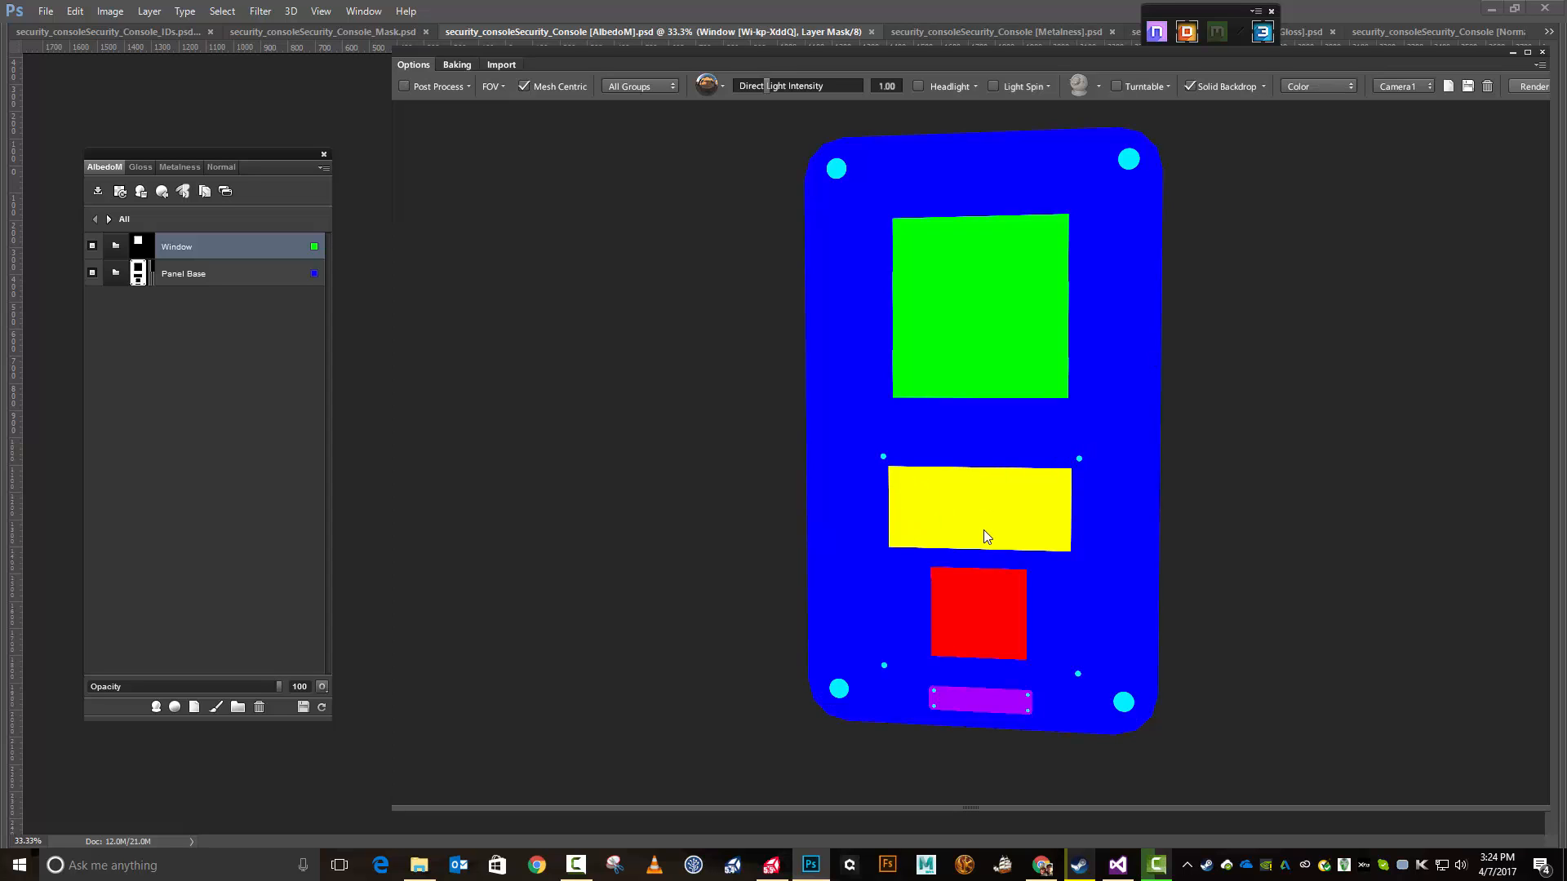
click(967, 517)
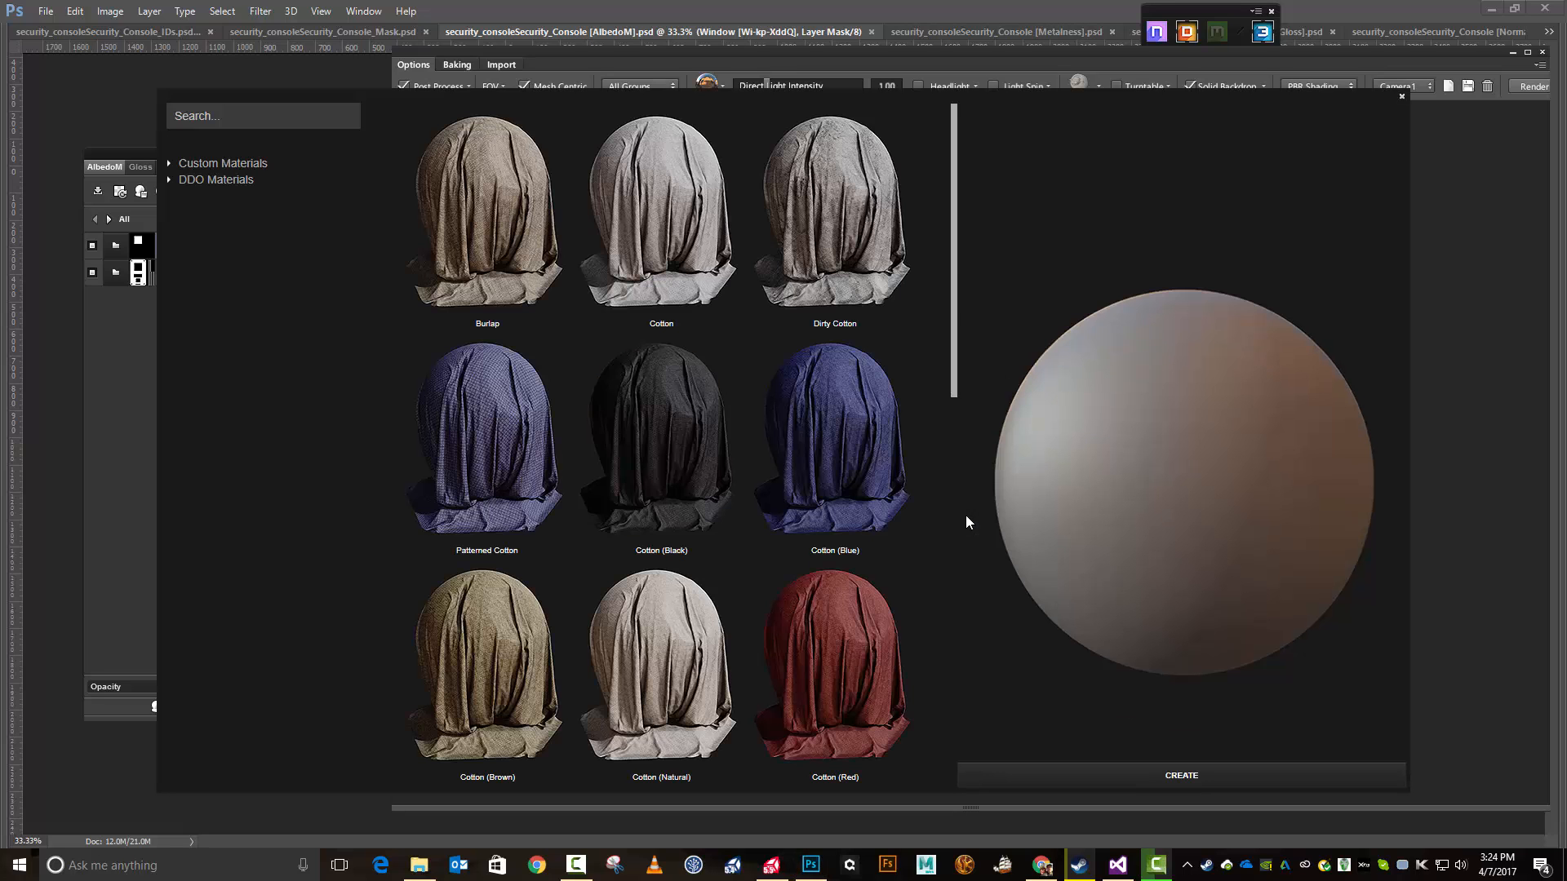
click(248, 122)
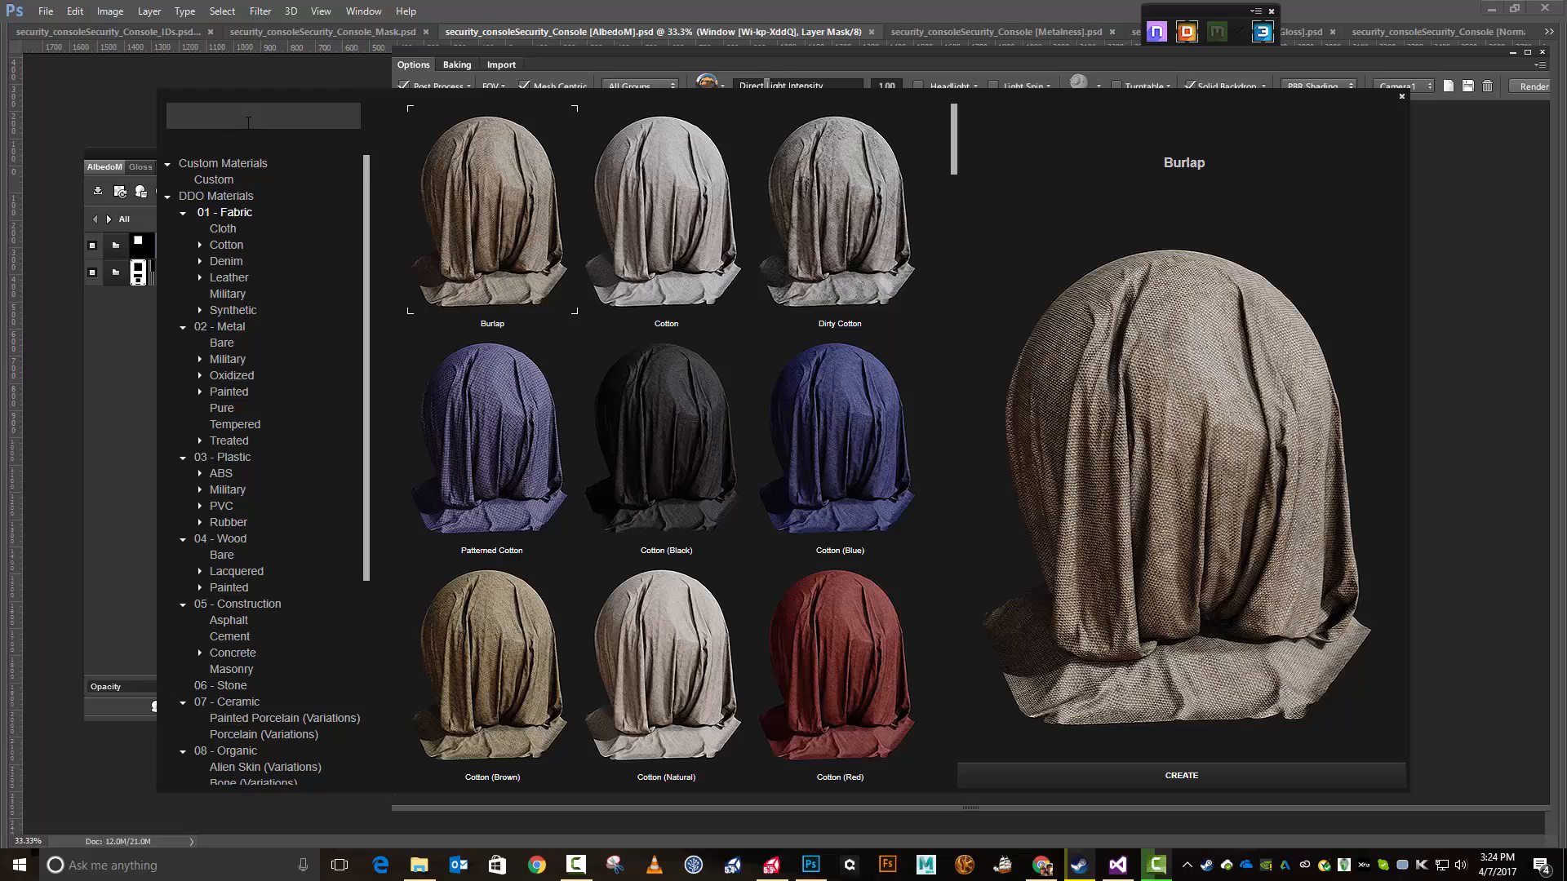
text(glass)
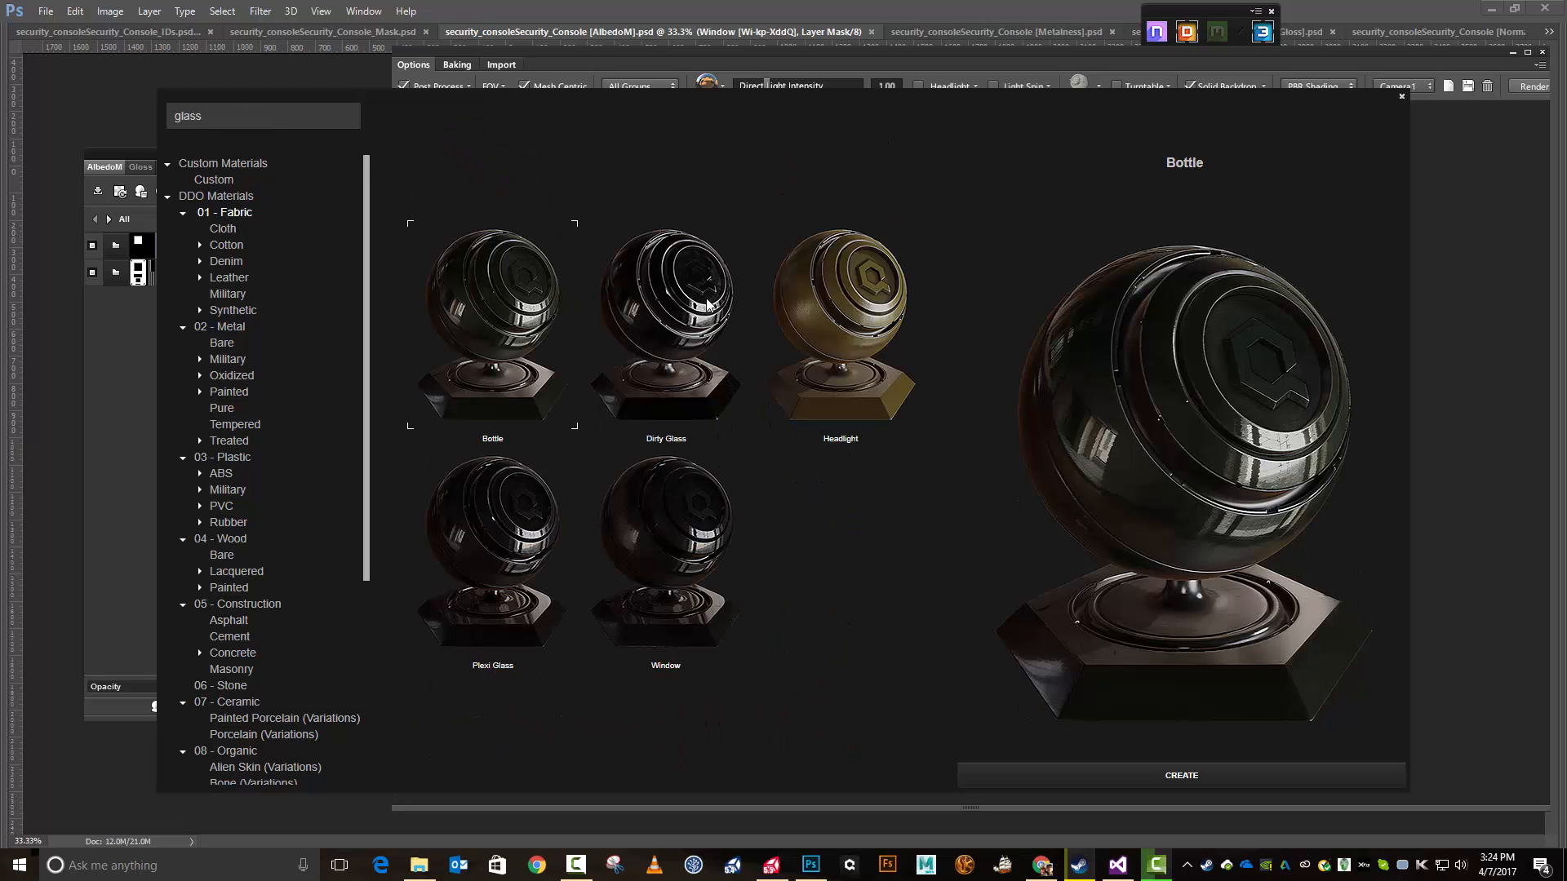
click(708, 304)
click(1080, 775)
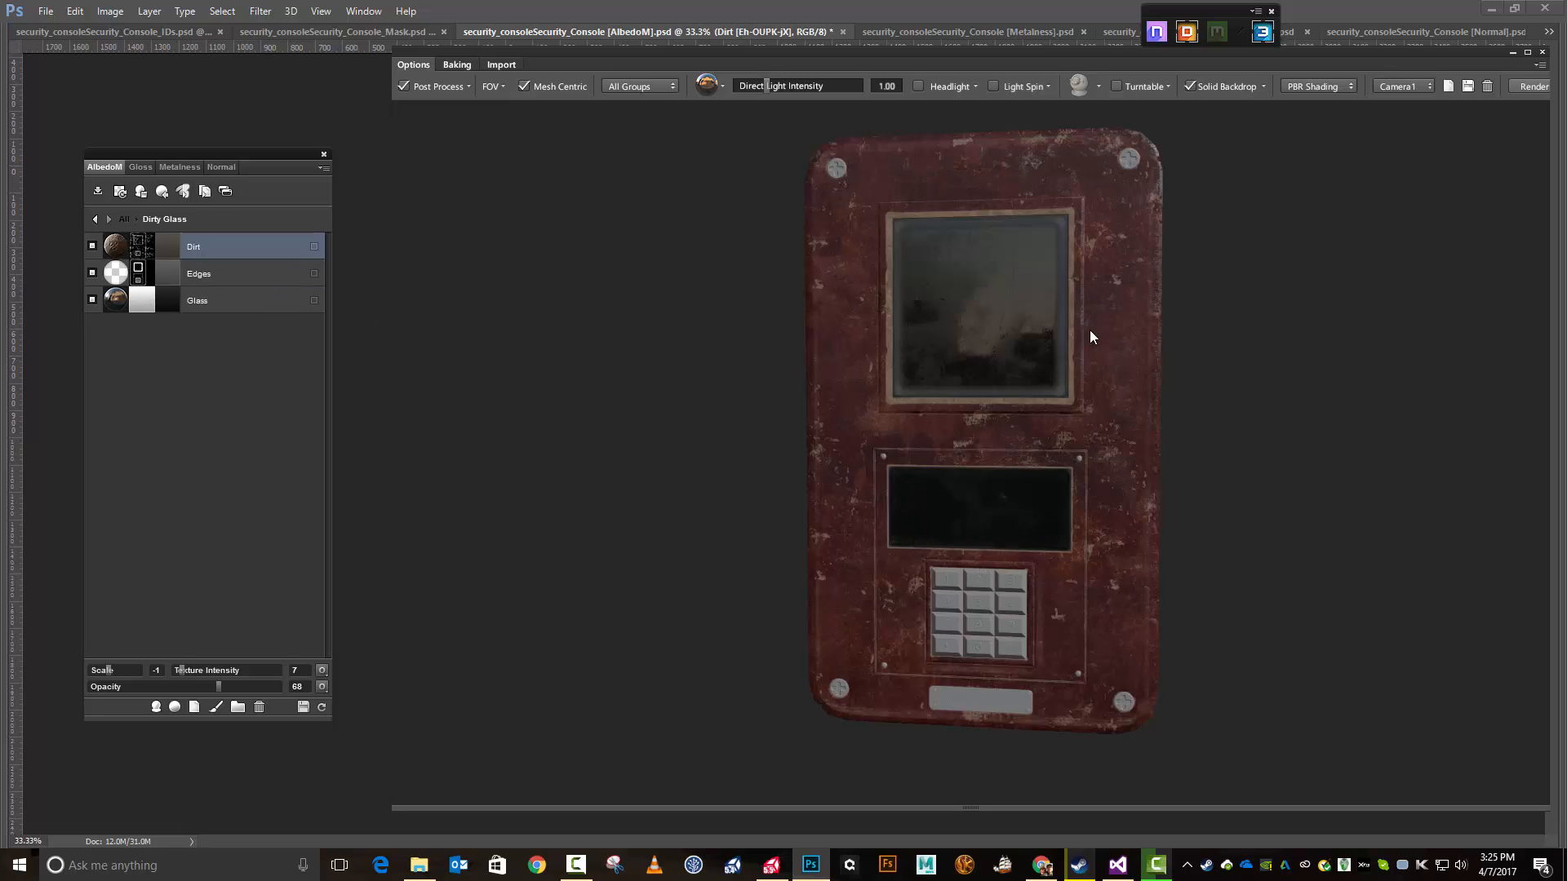
Step: Return to the All level and rename the yellow area's Dirty Glass group as LCD Screen
click(91, 224)
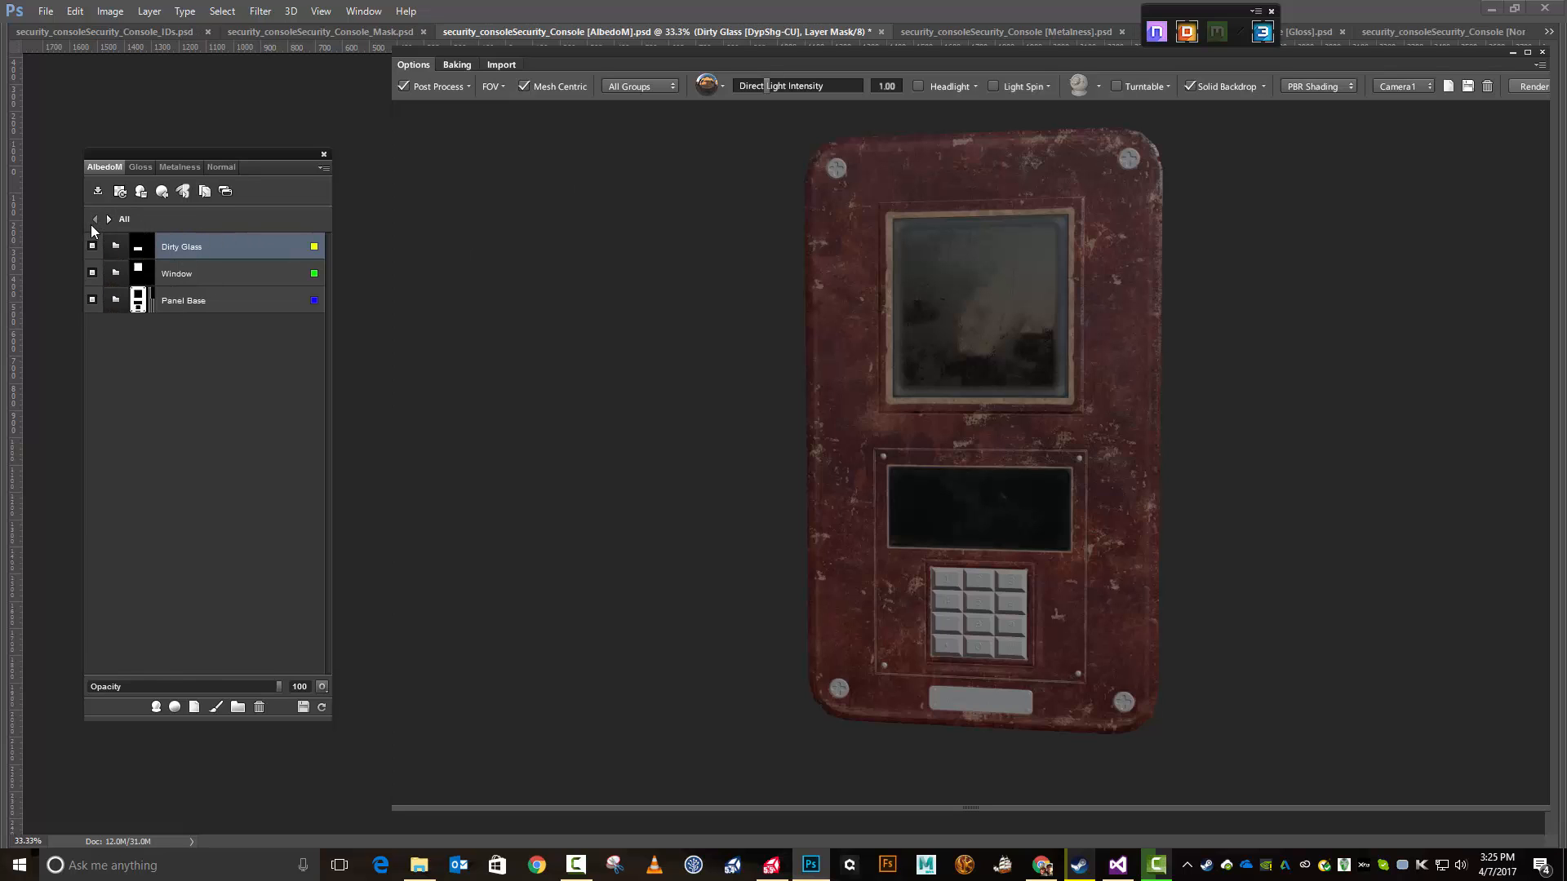
double_click(167, 248)
key(Return)
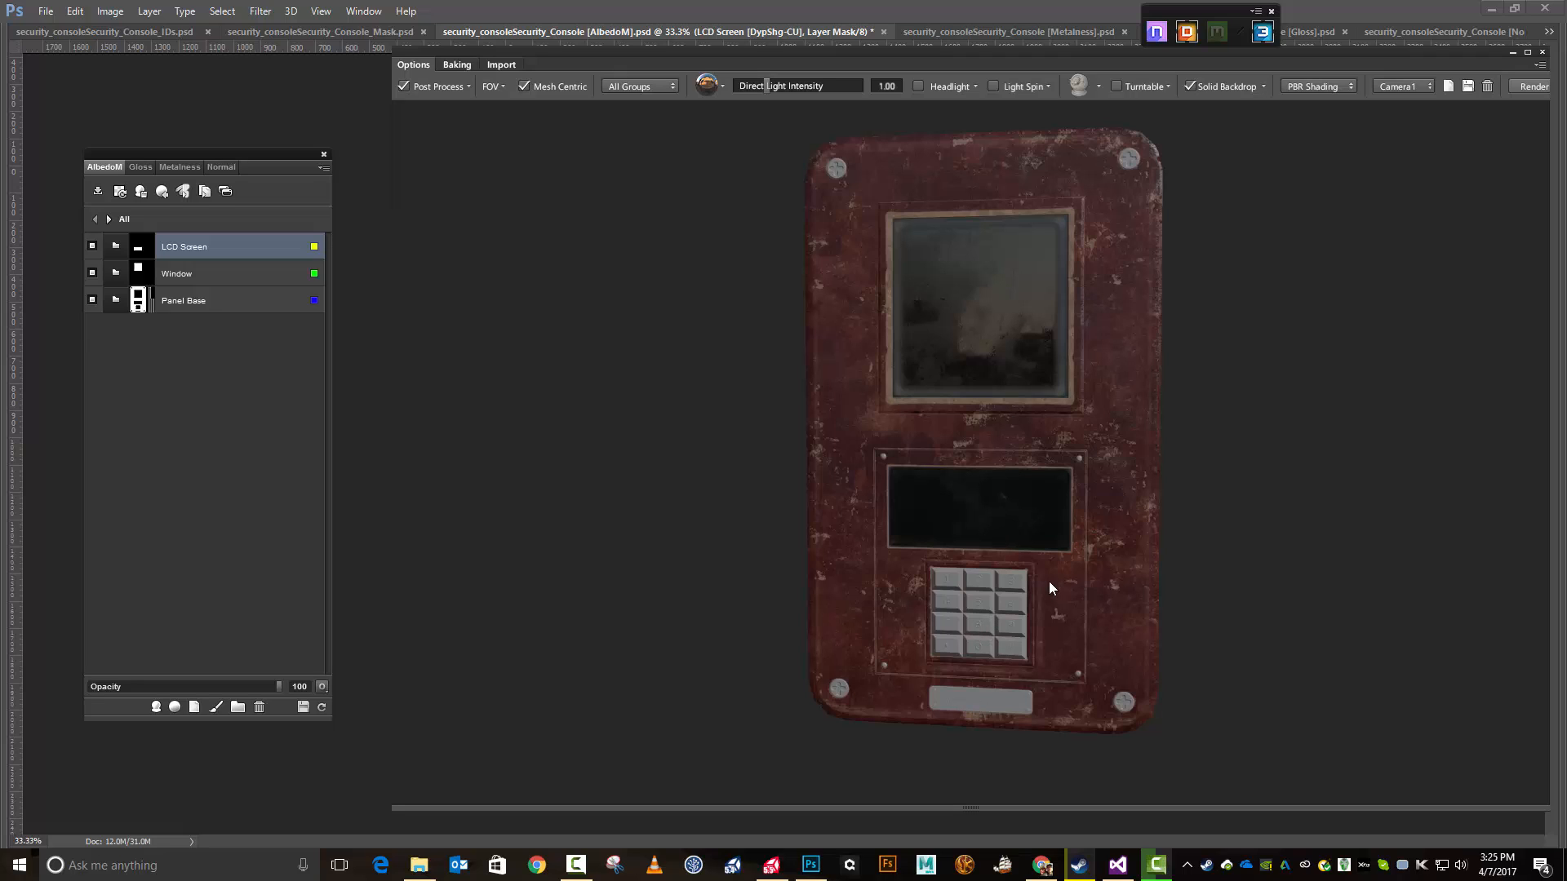
Step: Open the material library for the red keypad ID area and show the 03 - Plastic category
key(c)
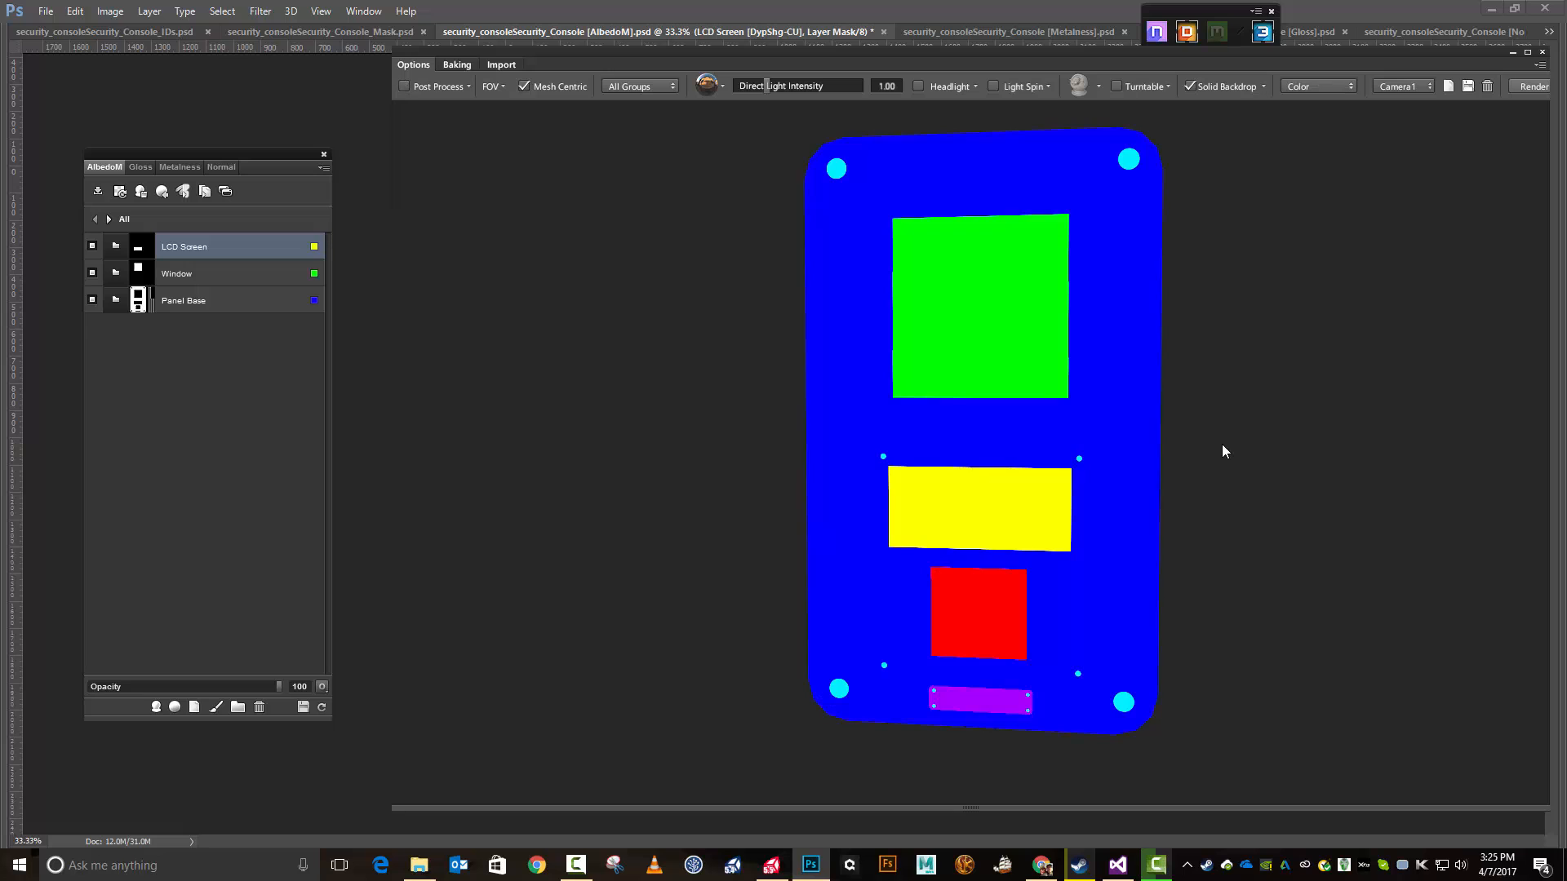
click(971, 607)
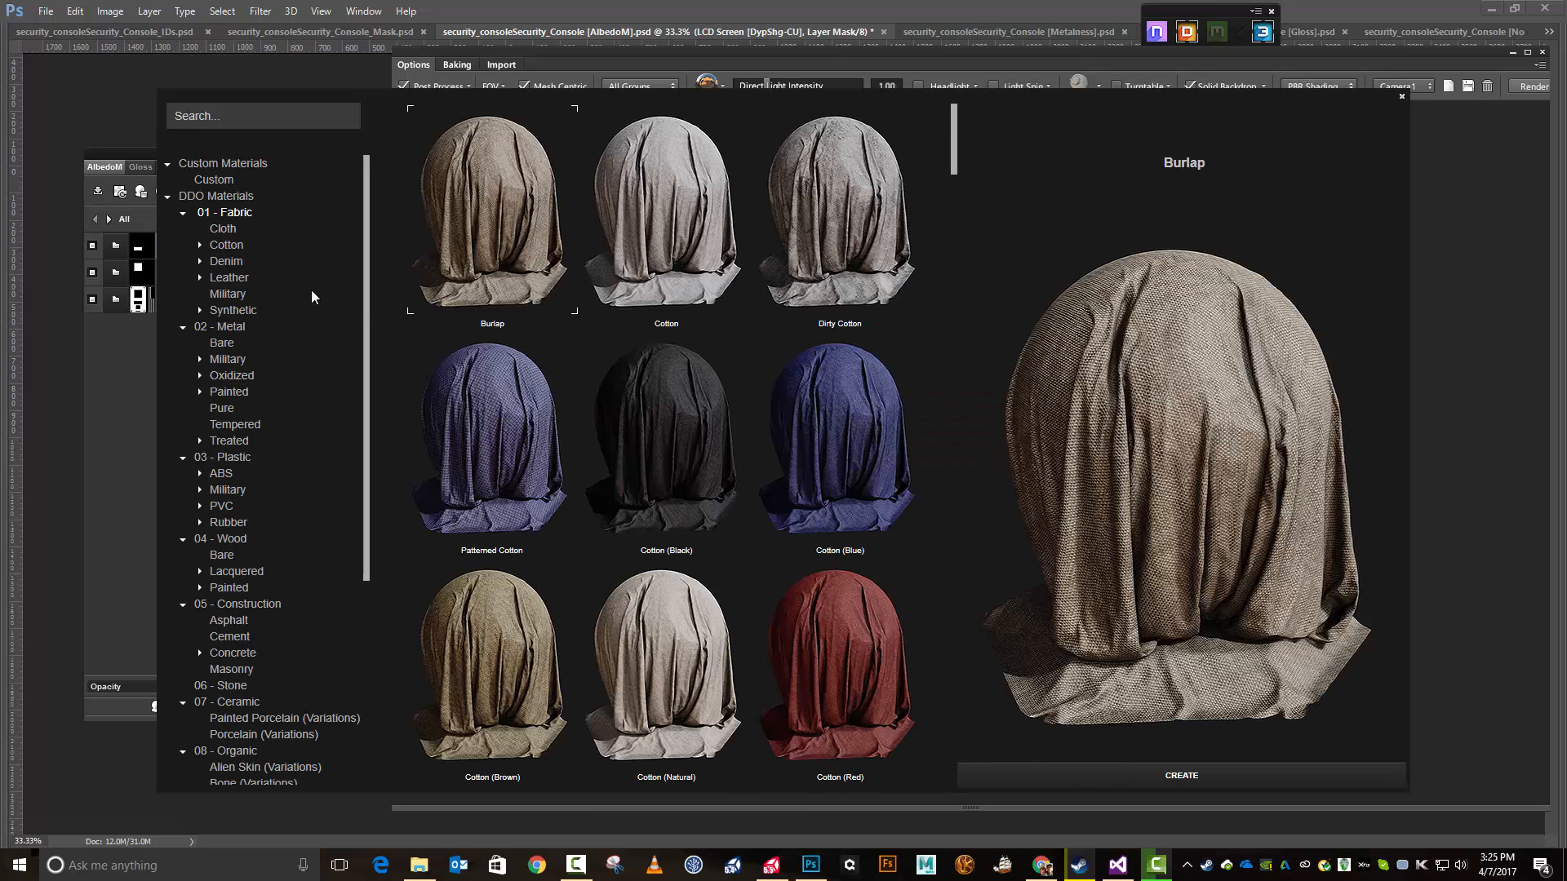
click(233, 459)
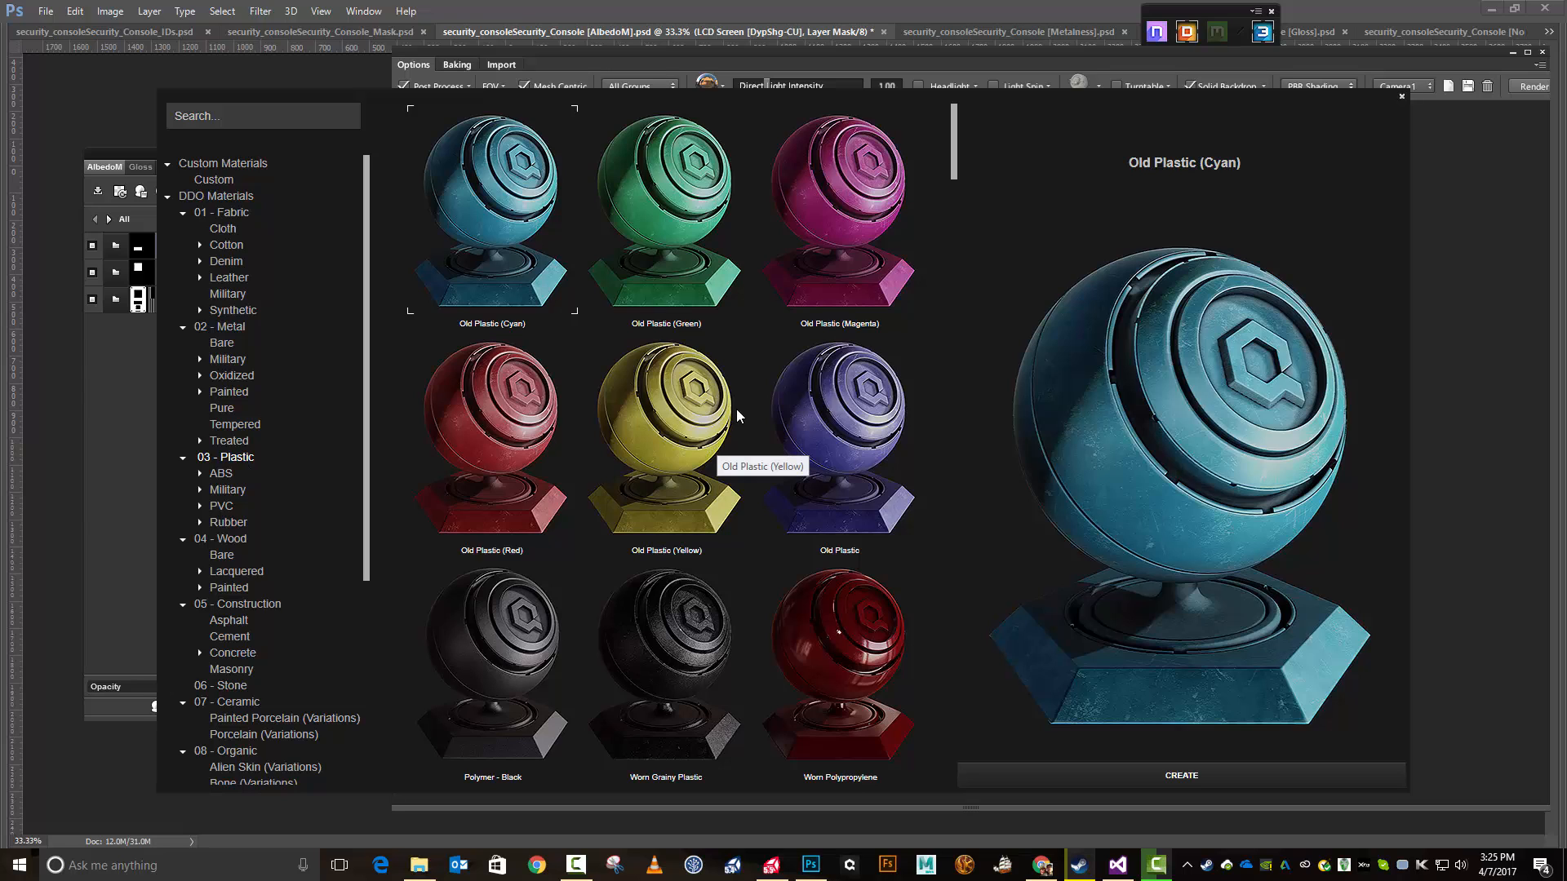
Step: Compare the previews of Worn Grainy Plastic and Old Plastic (Yellow) as candidates for the keypad
scroll(737, 416, down, 4)
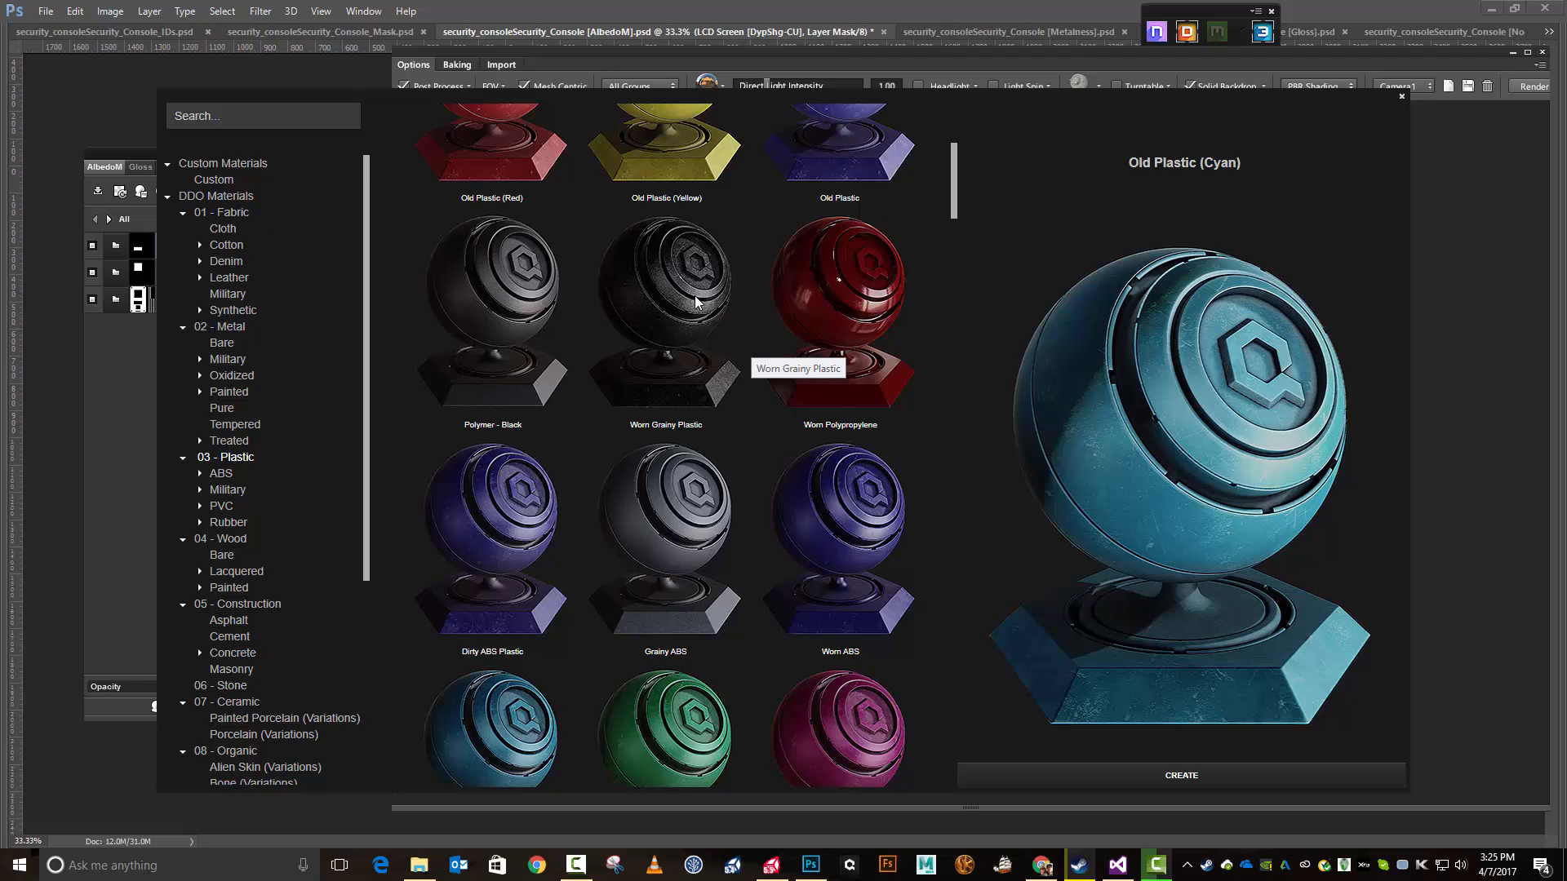
click(725, 352)
scroll(739, 373, up, 2)
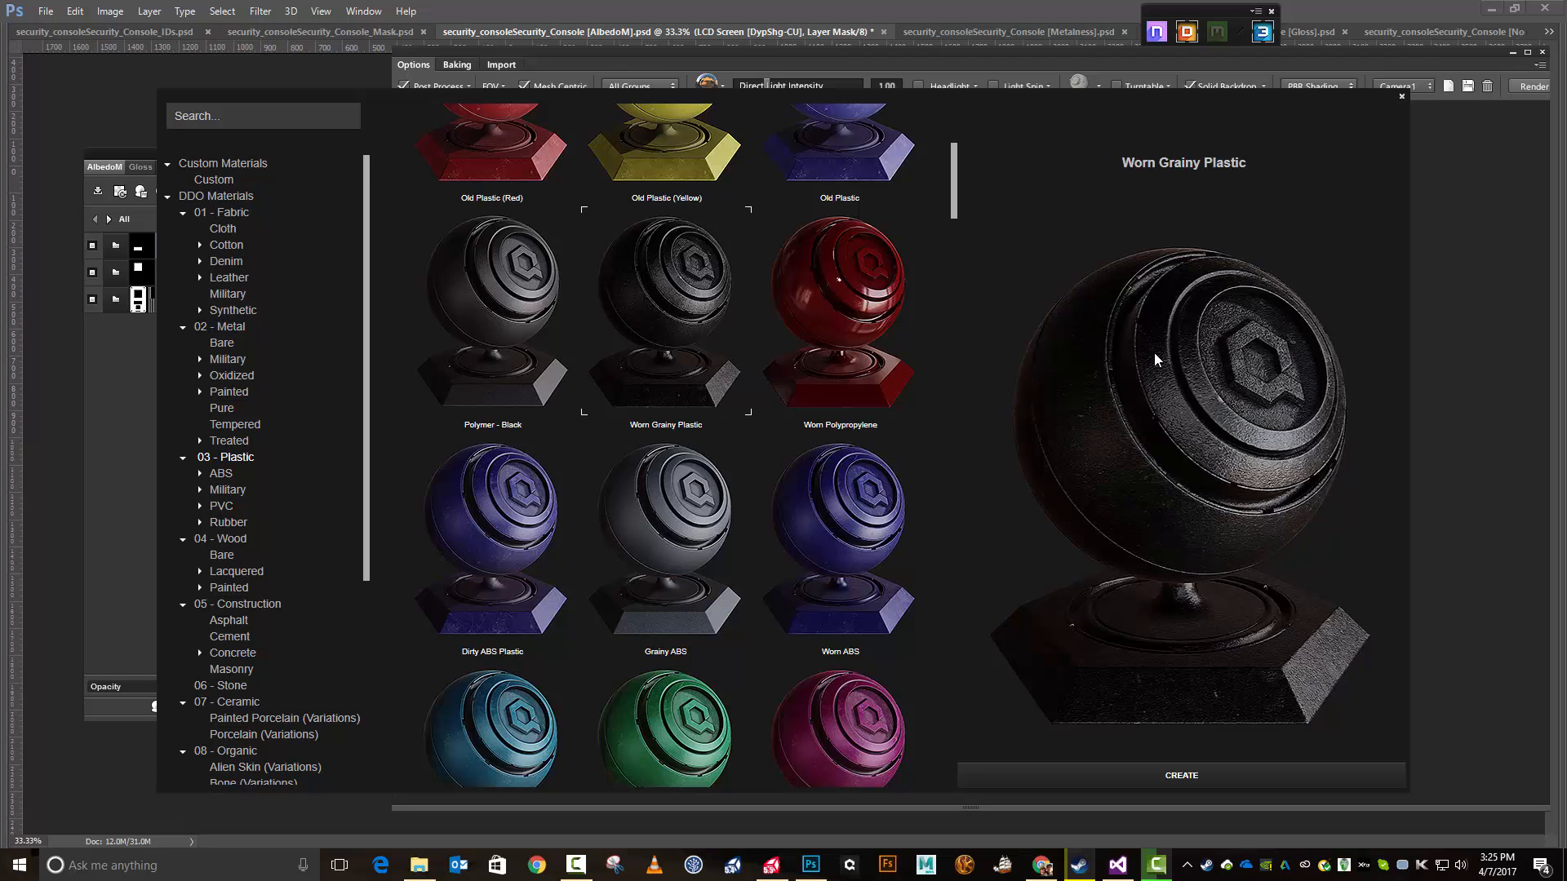
click(679, 165)
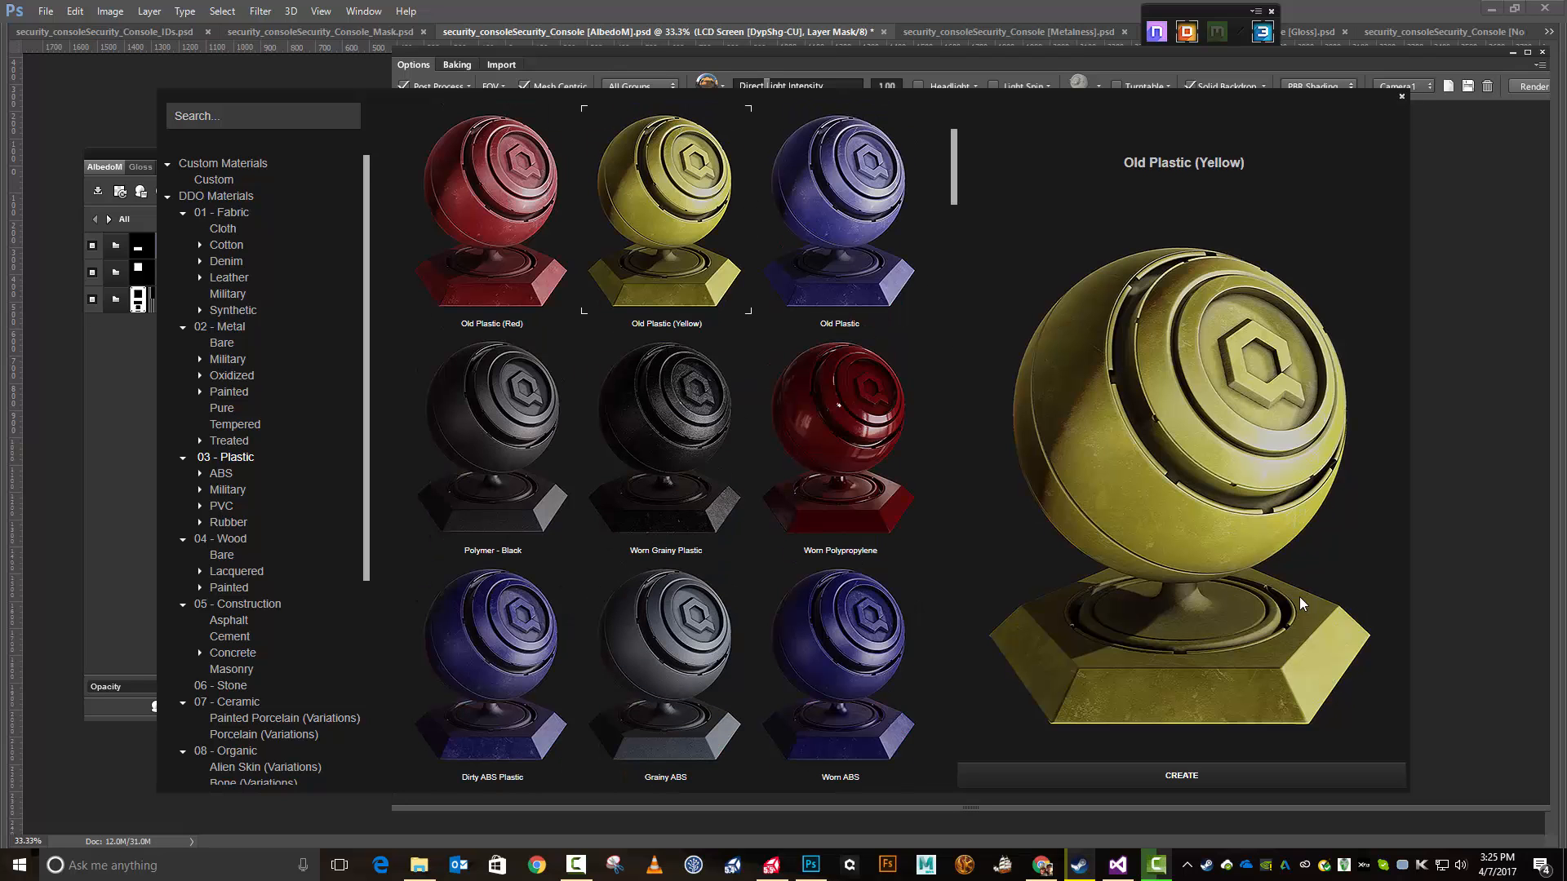
click(634, 416)
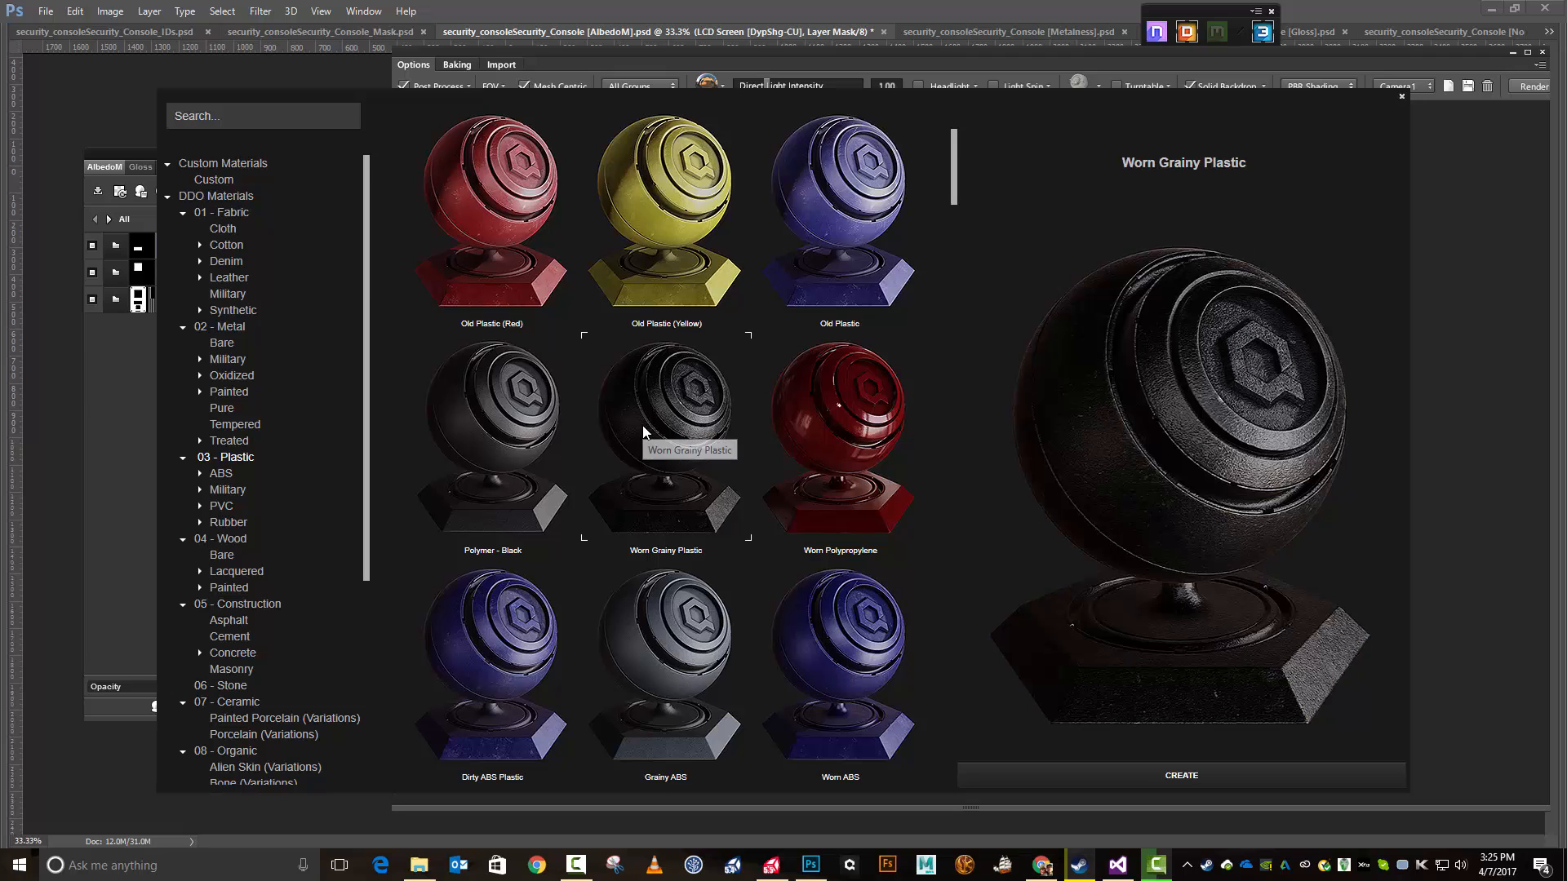
scroll(676, 398, down, 1)
scroll(676, 399, down, 1)
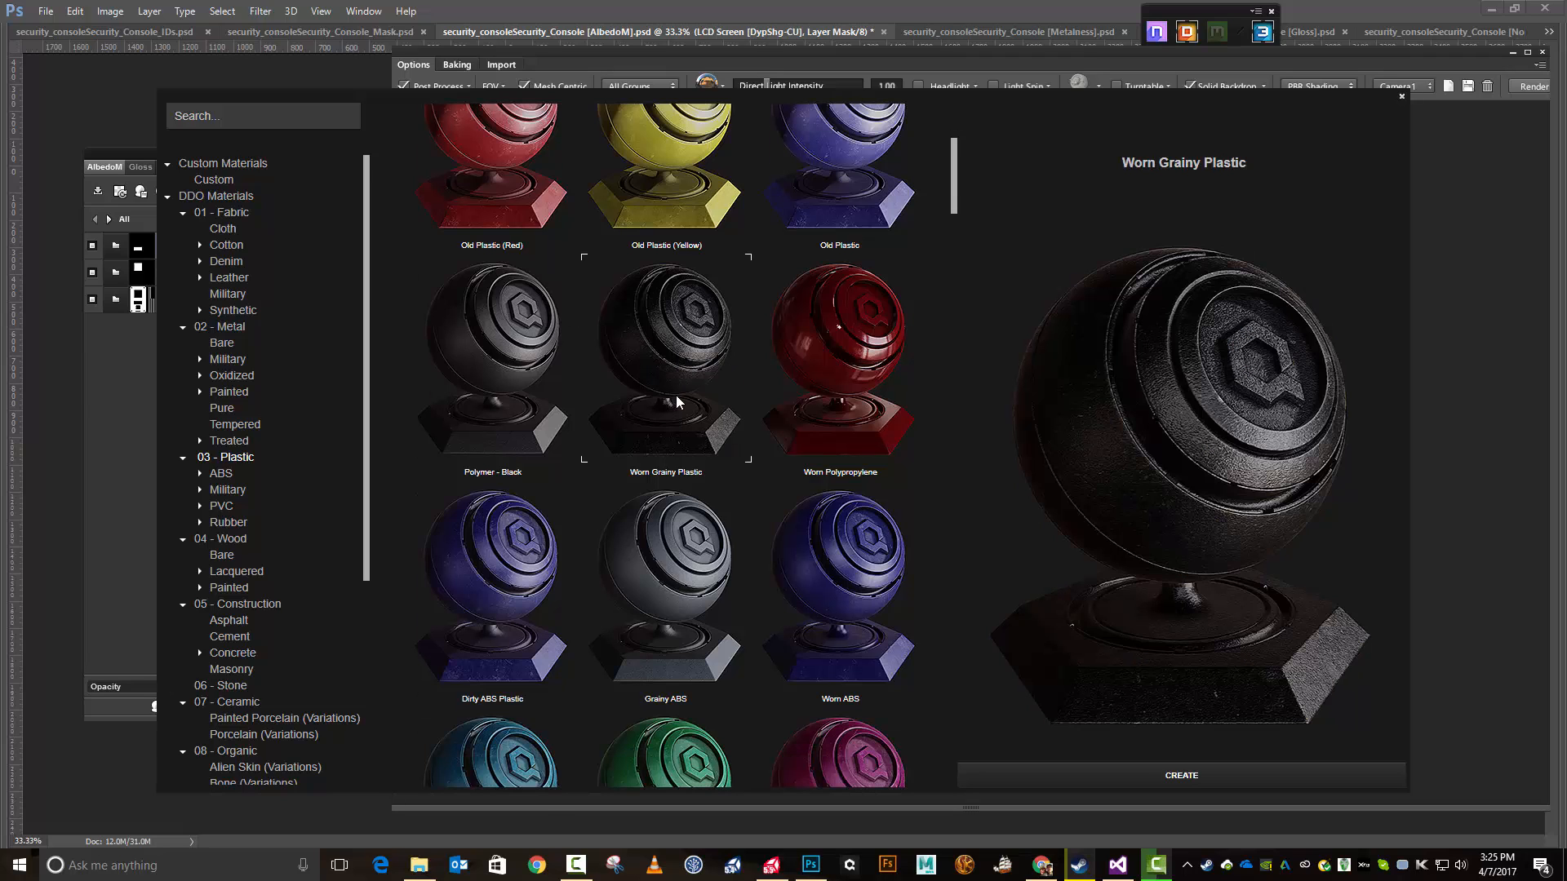
Step: Browse the ABS plastics and compare the previews of Dirty ABS Plastic (Yellow) and Worn ABS Plastic (Yellow)
scroll(676, 398, down, 5)
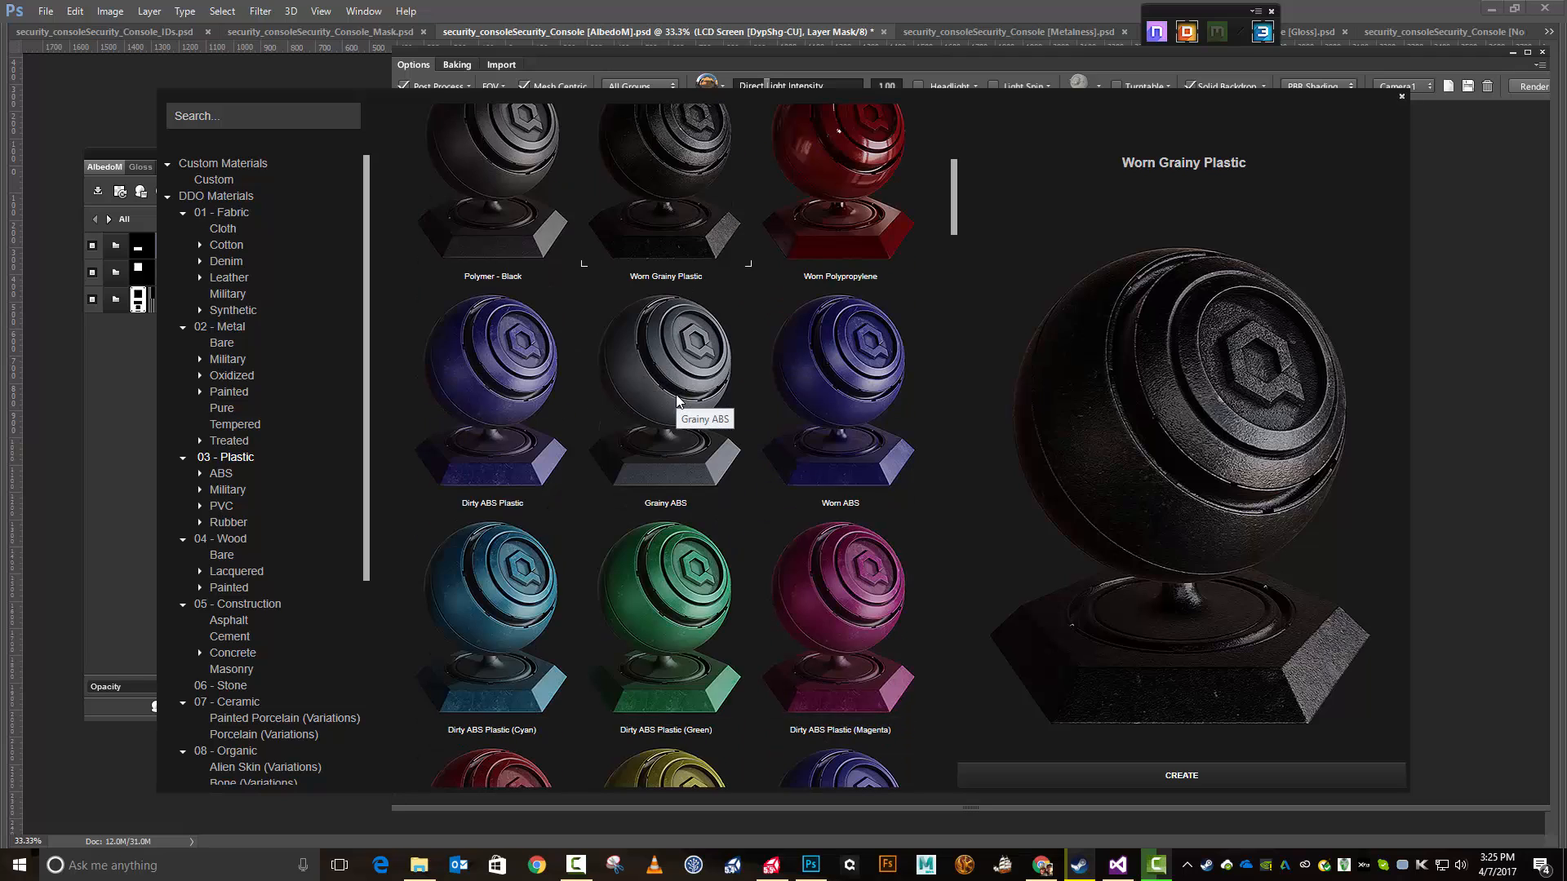
scroll(676, 394, down, 6)
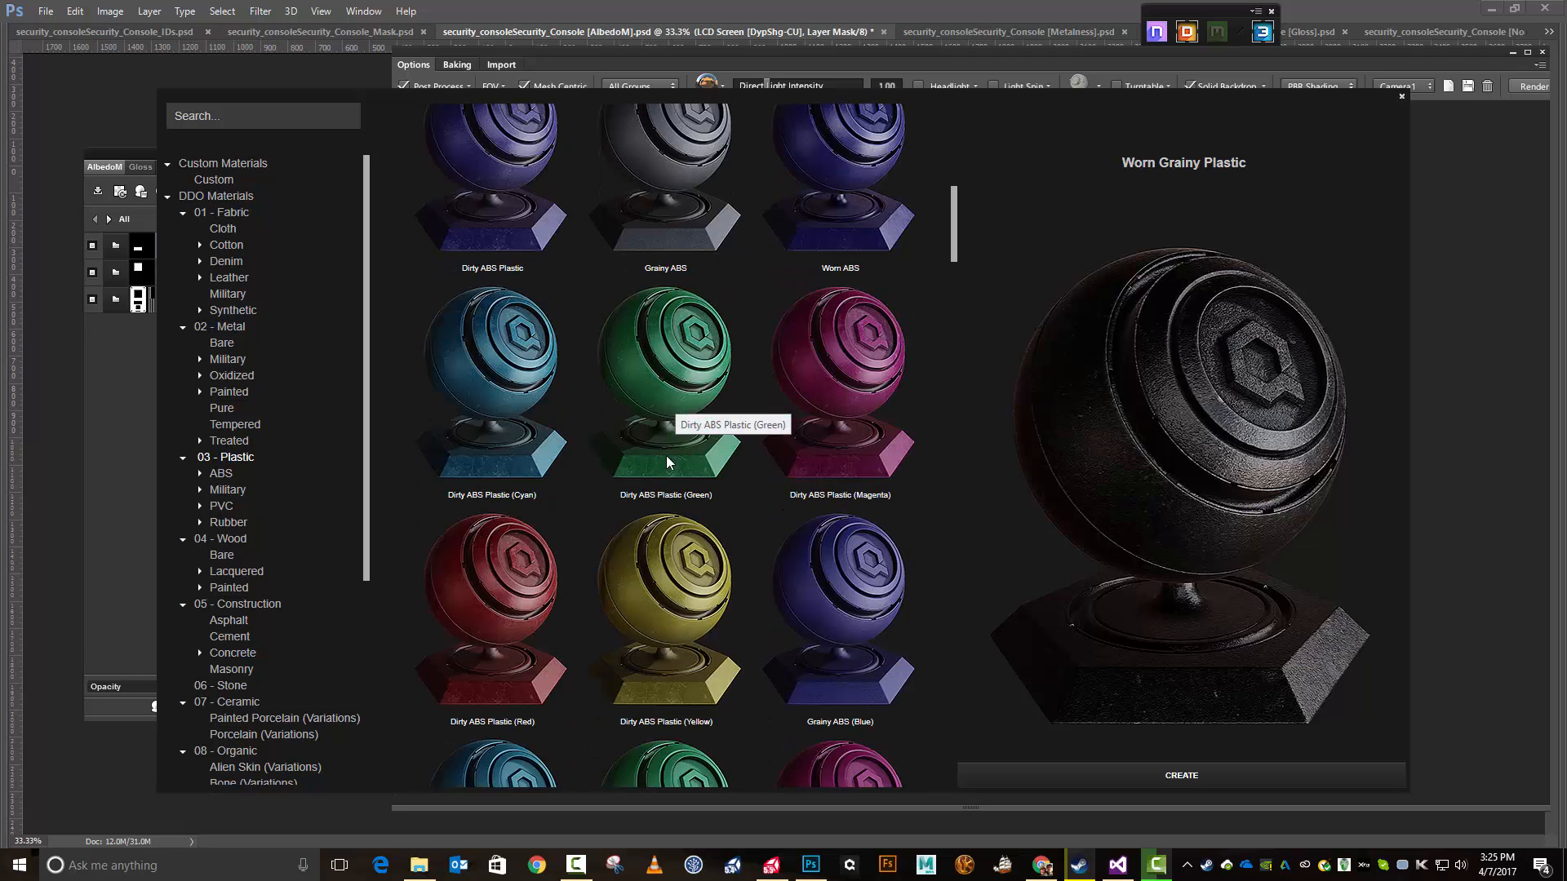
click(633, 597)
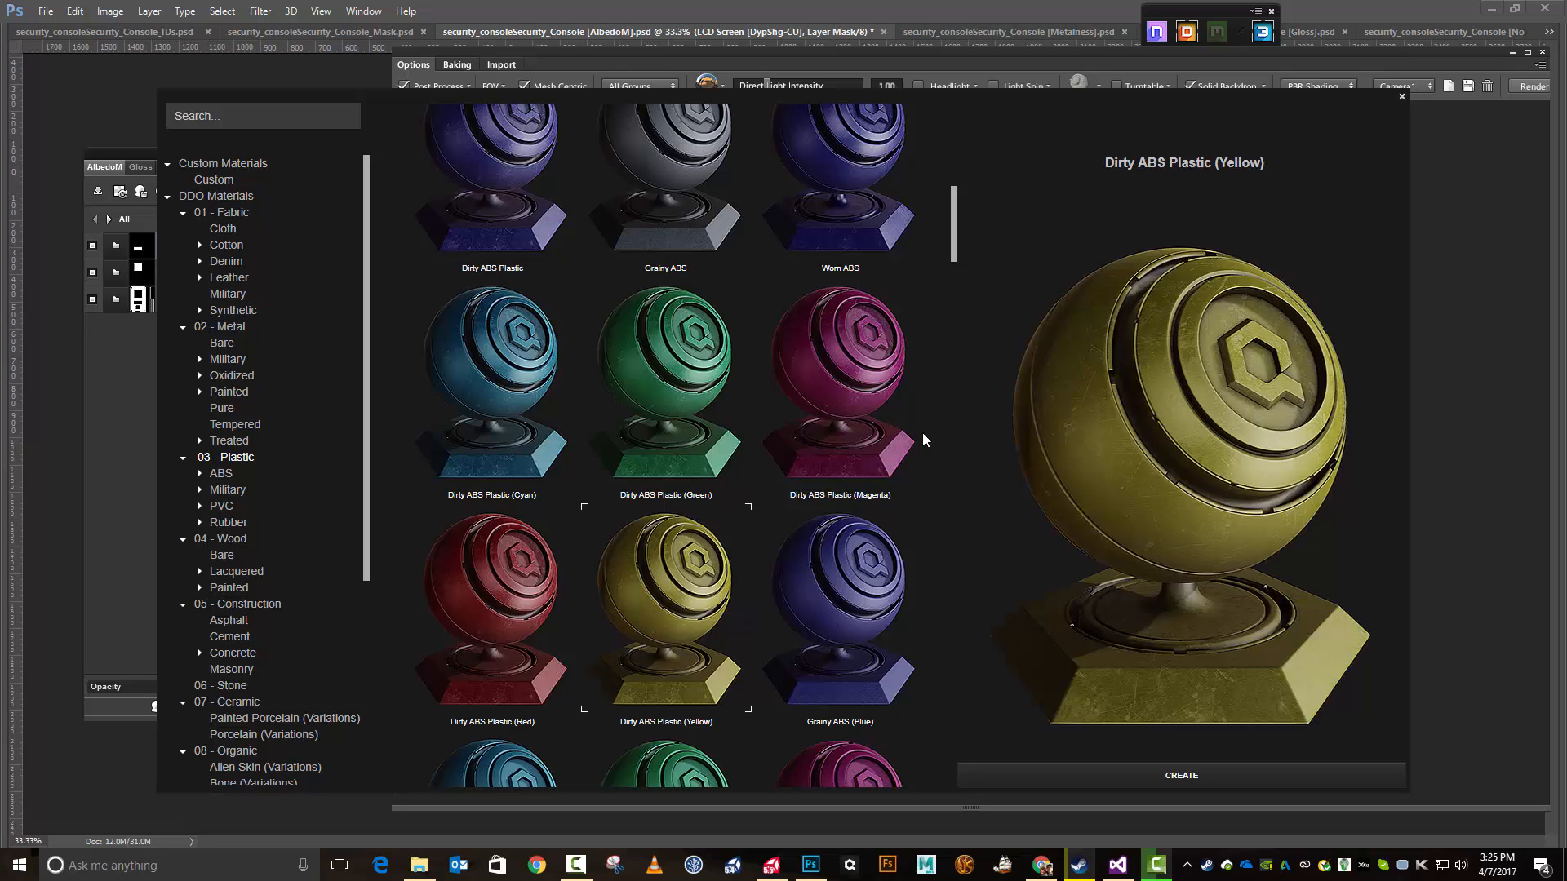
scroll(772, 537, down, 11)
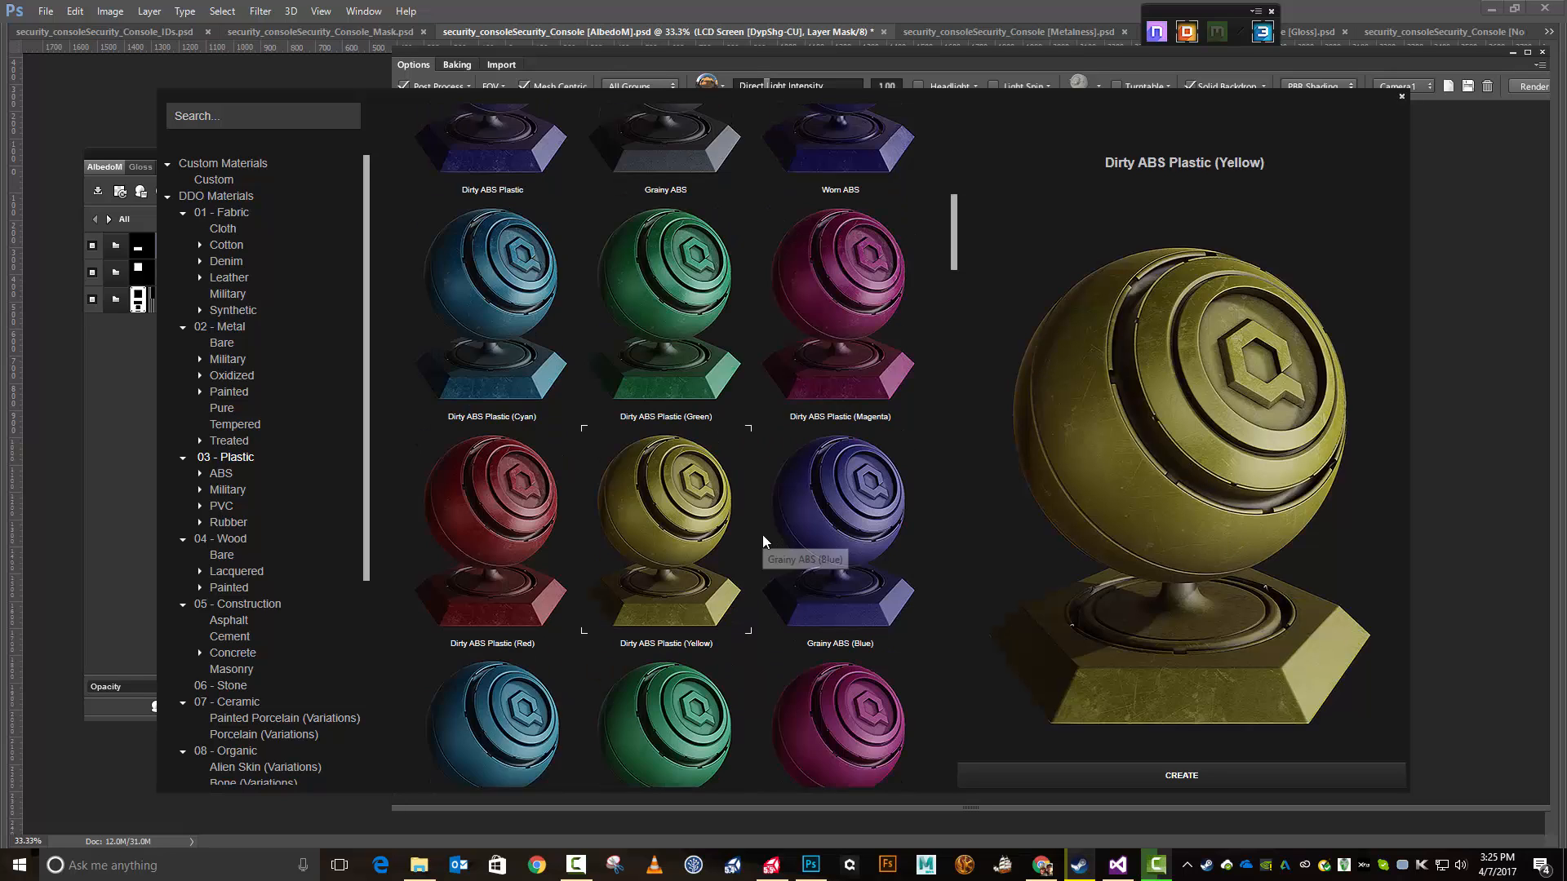
scroll(763, 535, down, 12)
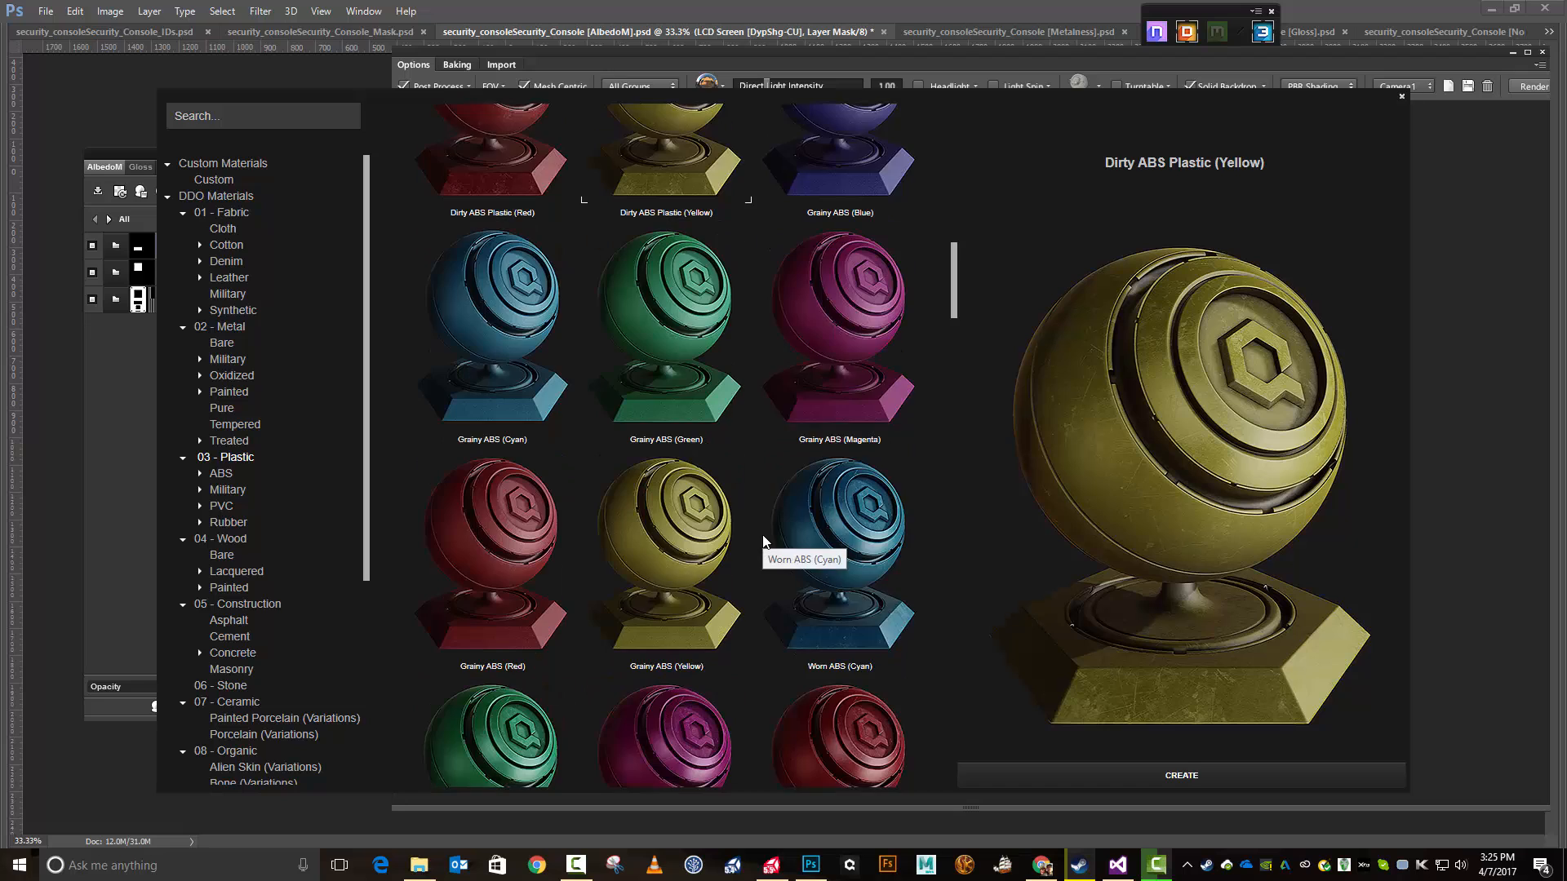
scroll(764, 537, down, 5)
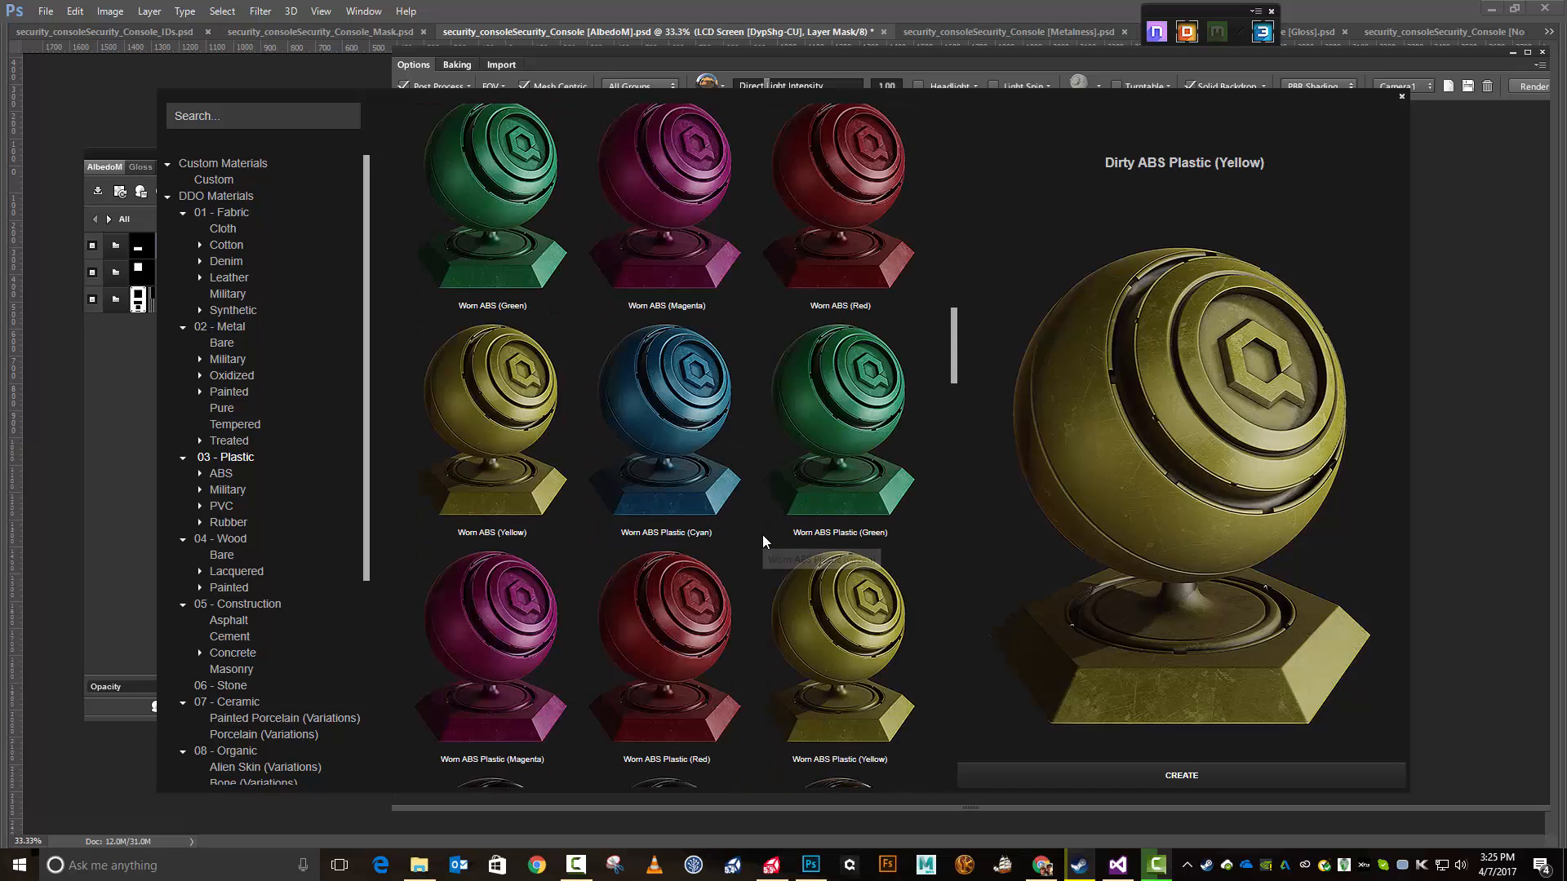
click(838, 617)
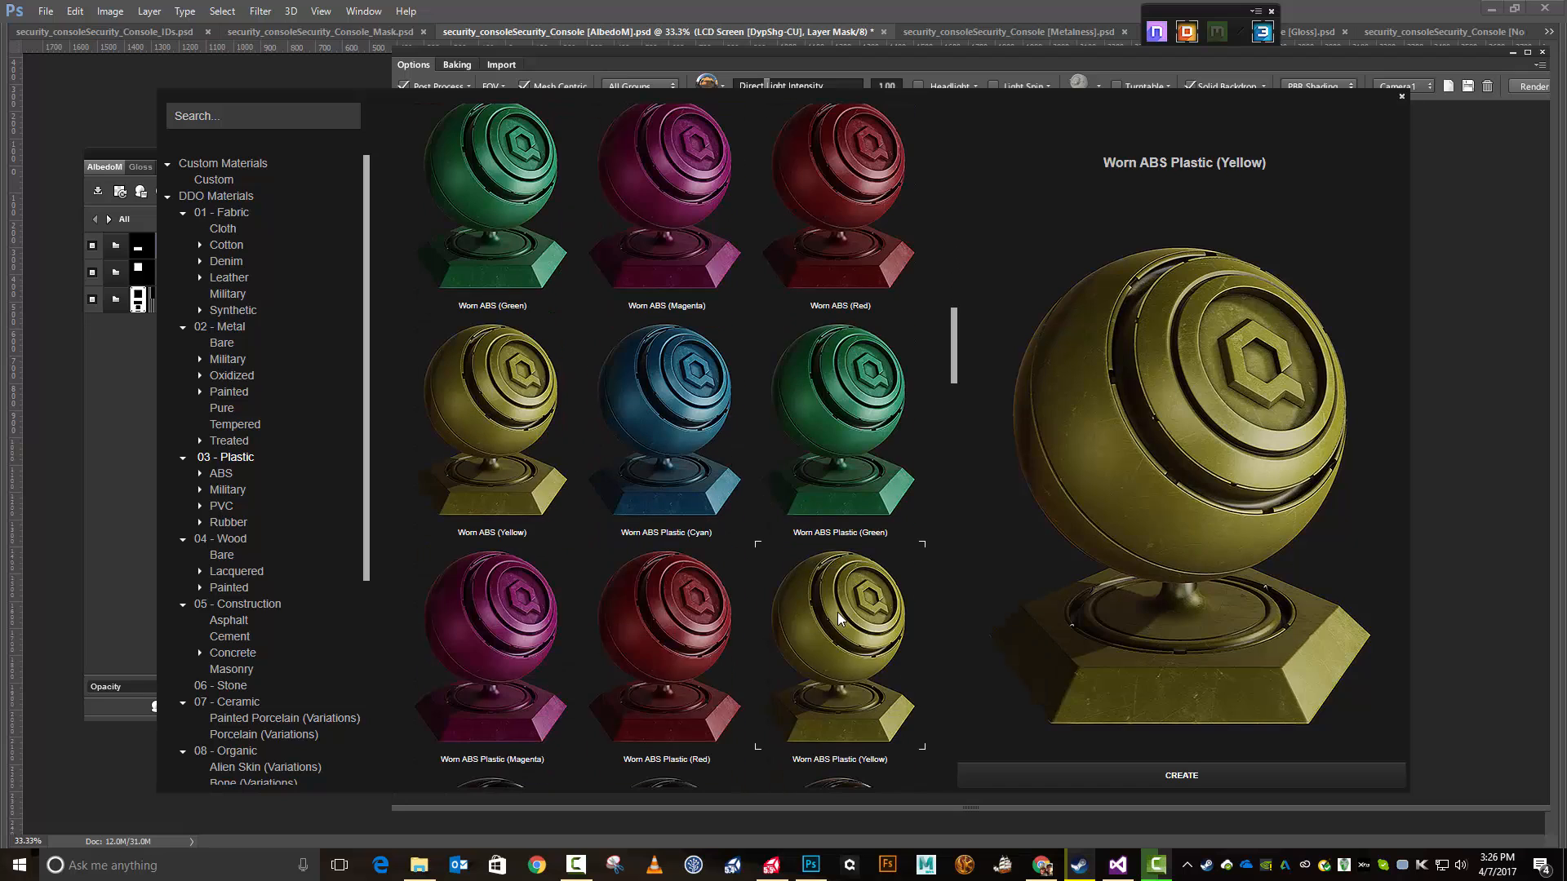
scroll(752, 553, down, 6)
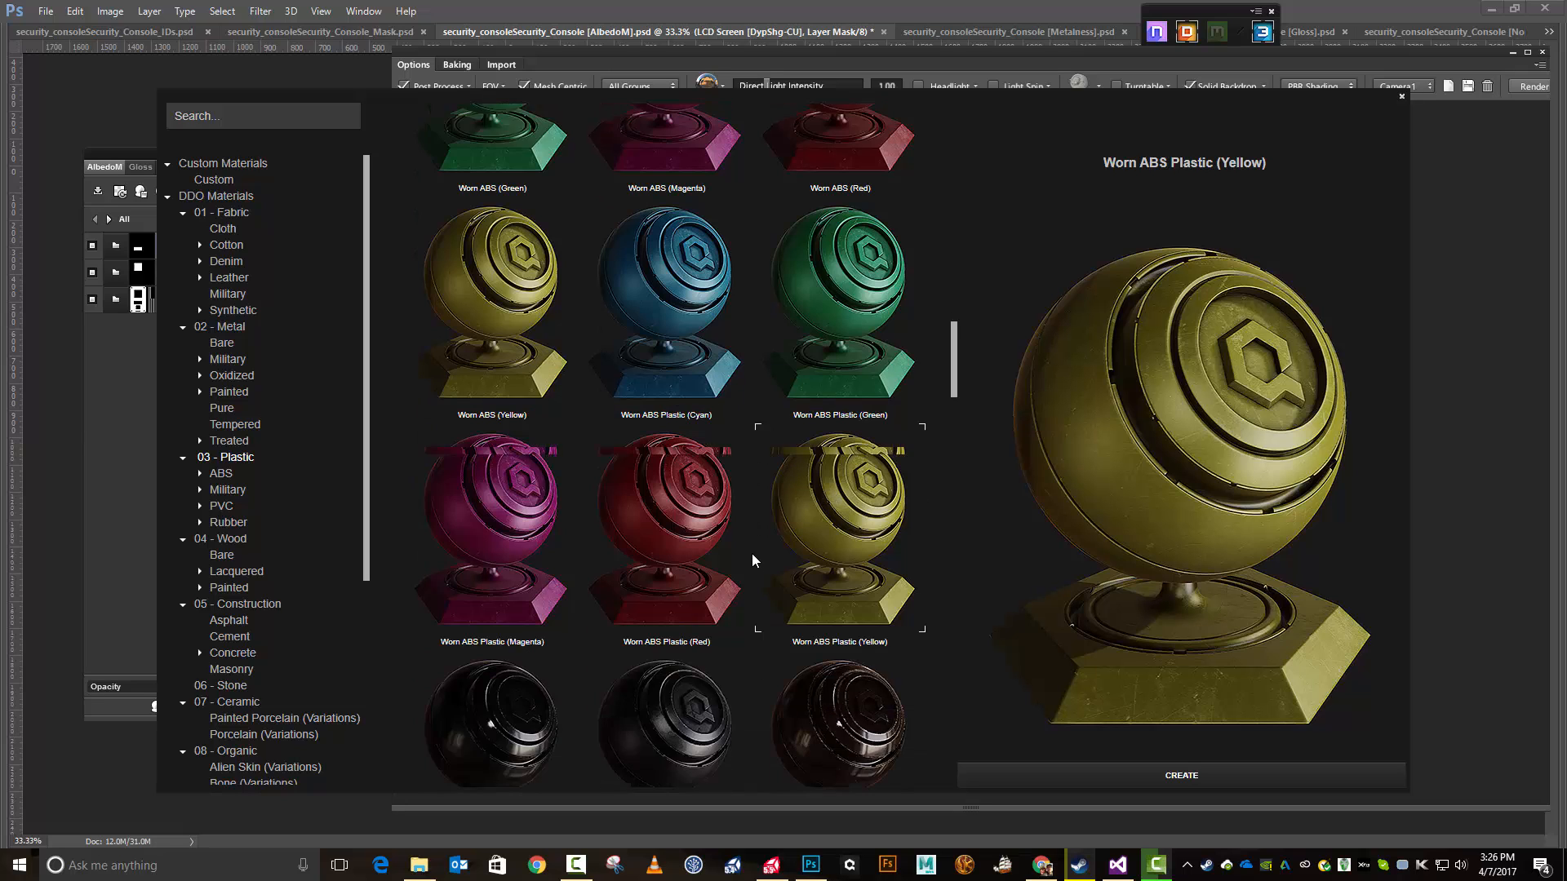
scroll(752, 554, down, 13)
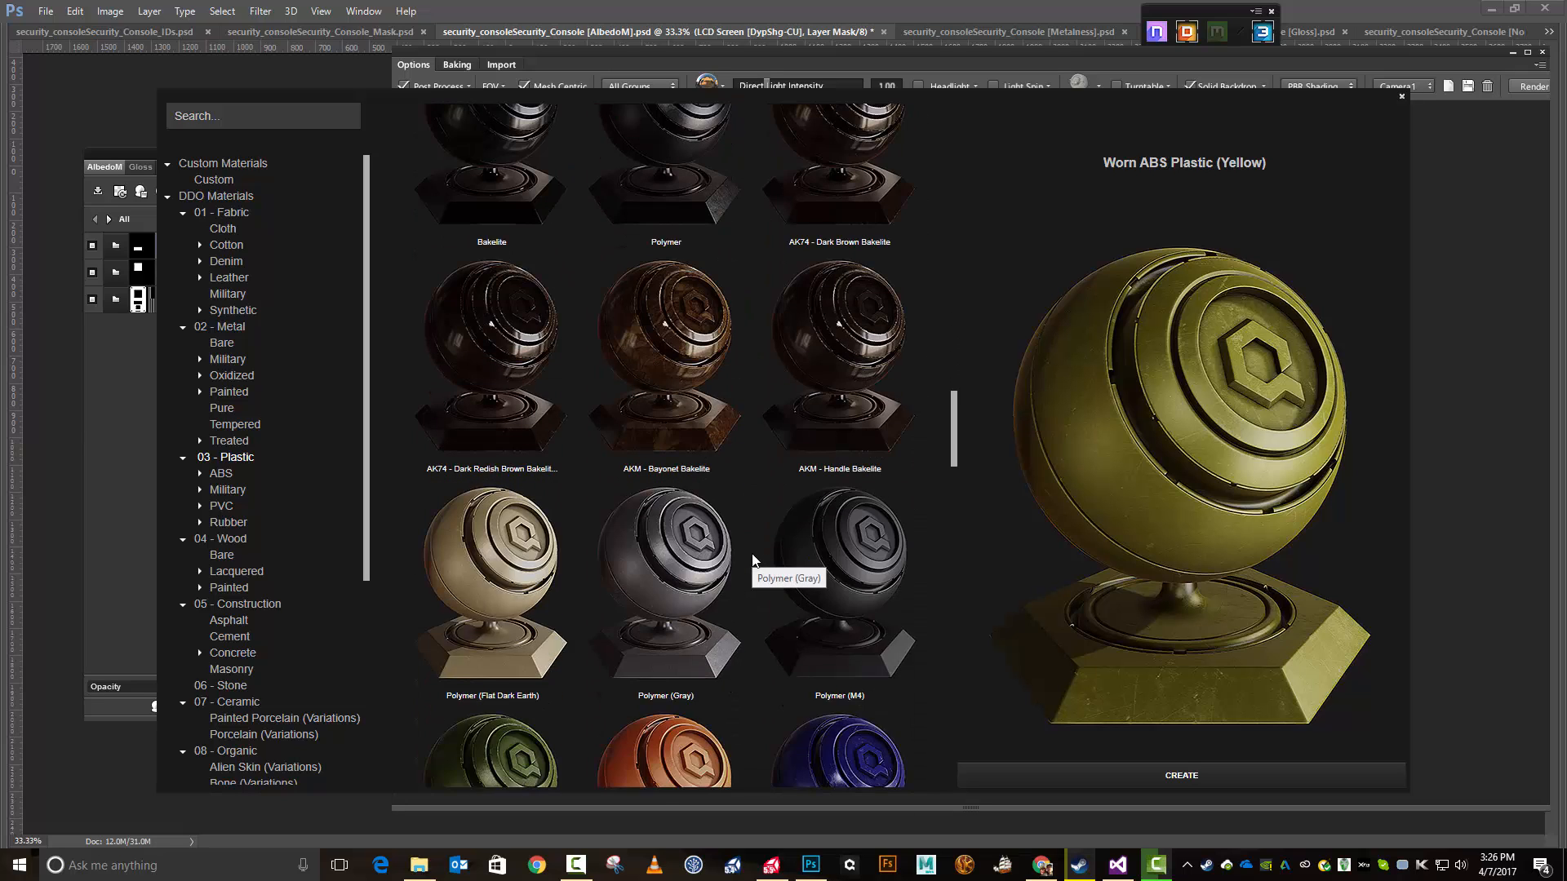
Step: Look through the remaining polymer, PVC and latex materials, previewing Worn PVC (Yellow) and Worn PVC Plastic (Yellow)
scroll(753, 559, up, 4)
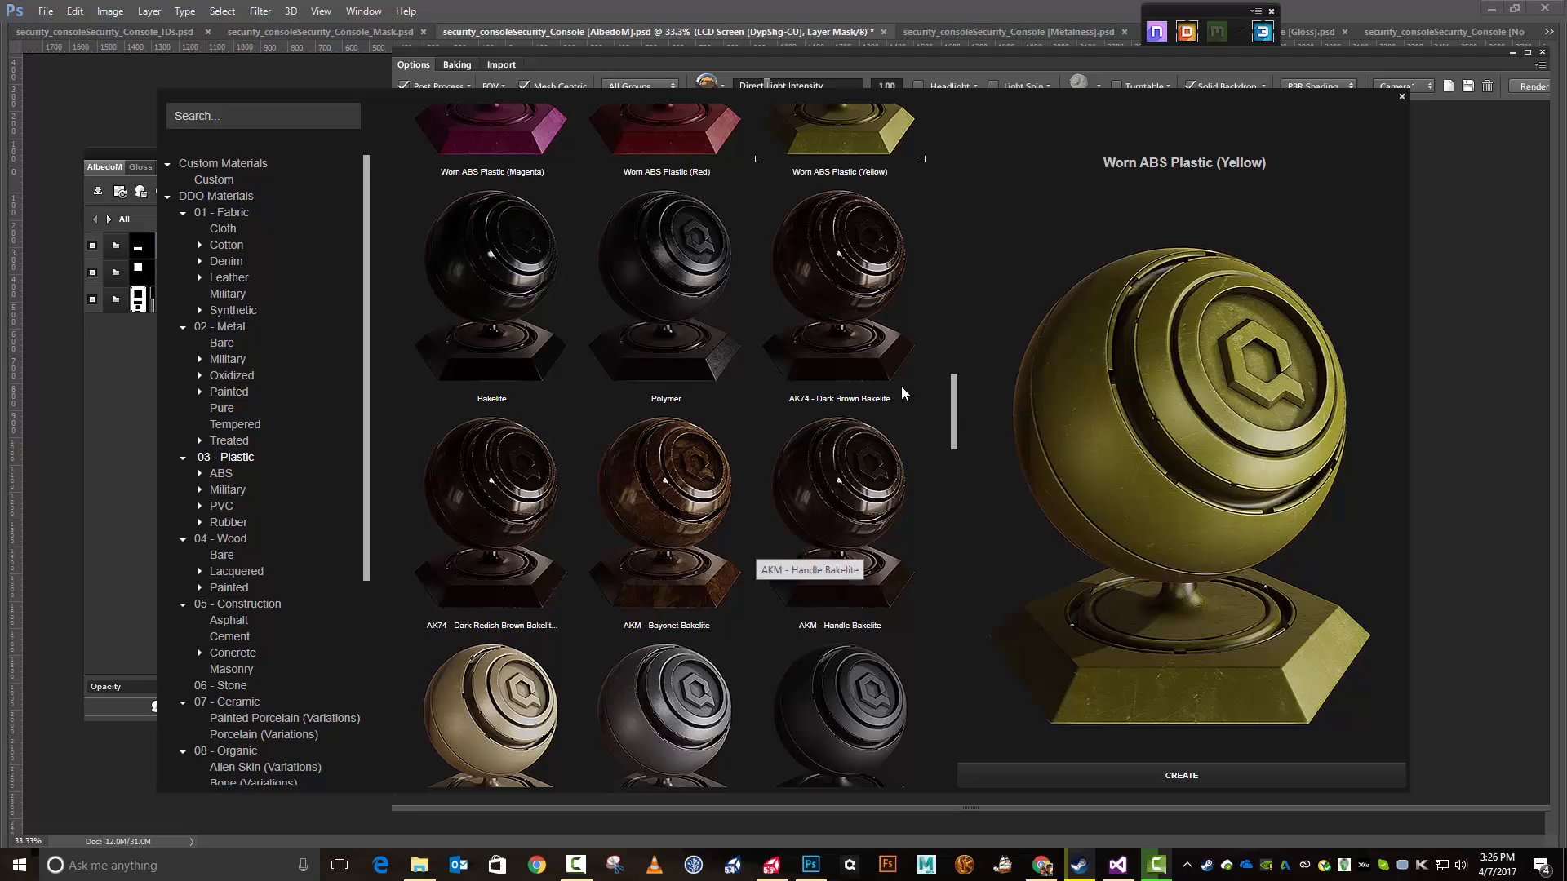
scroll(783, 352, down, 3)
scroll(780, 353, down, 3)
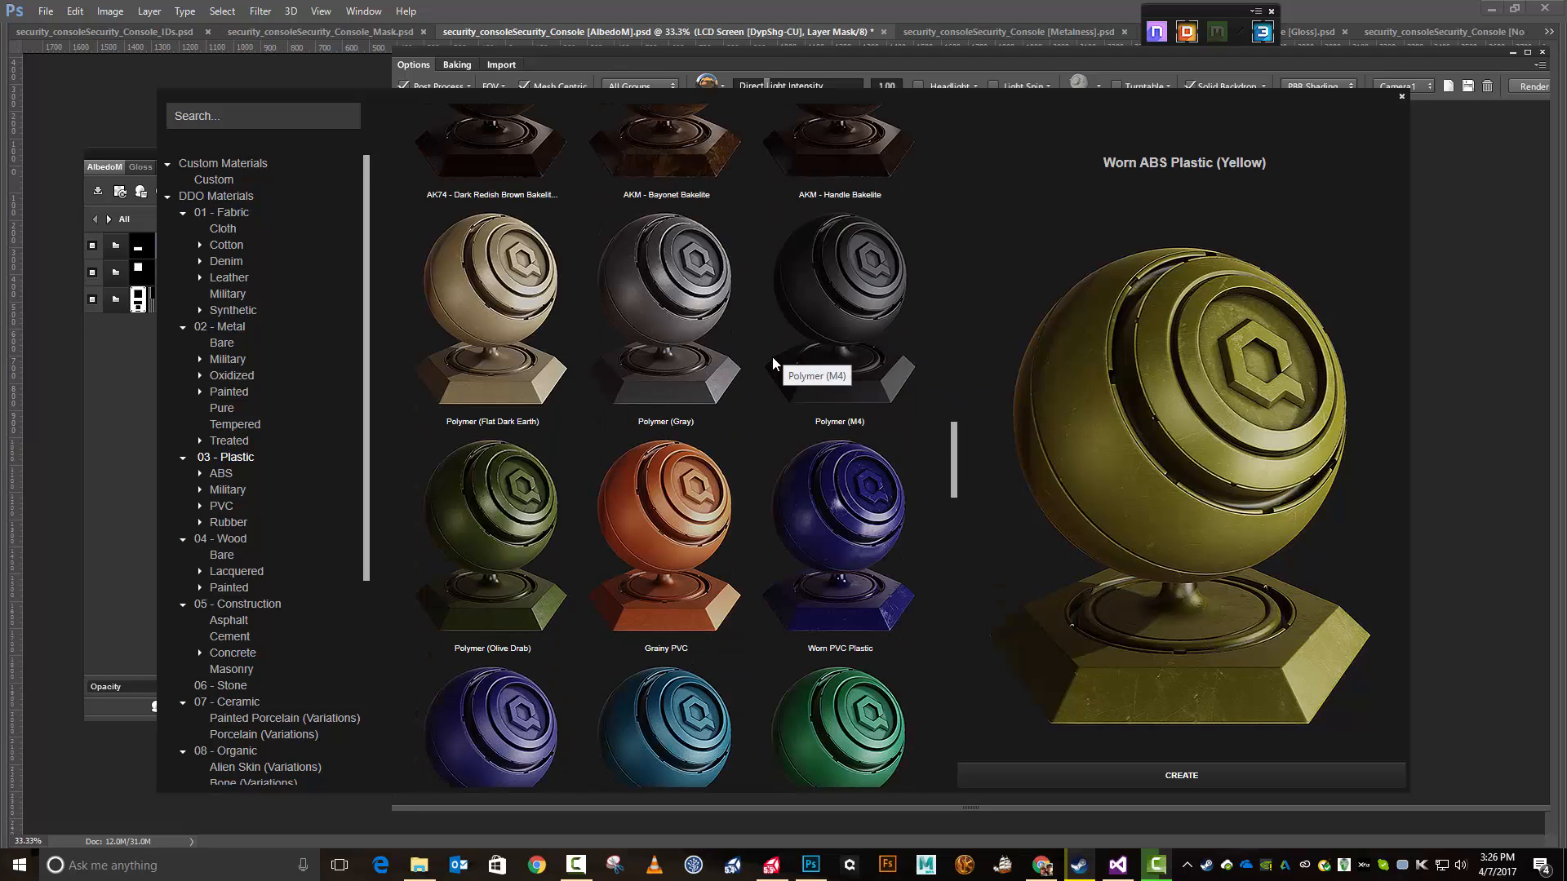
scroll(772, 360, down, 2)
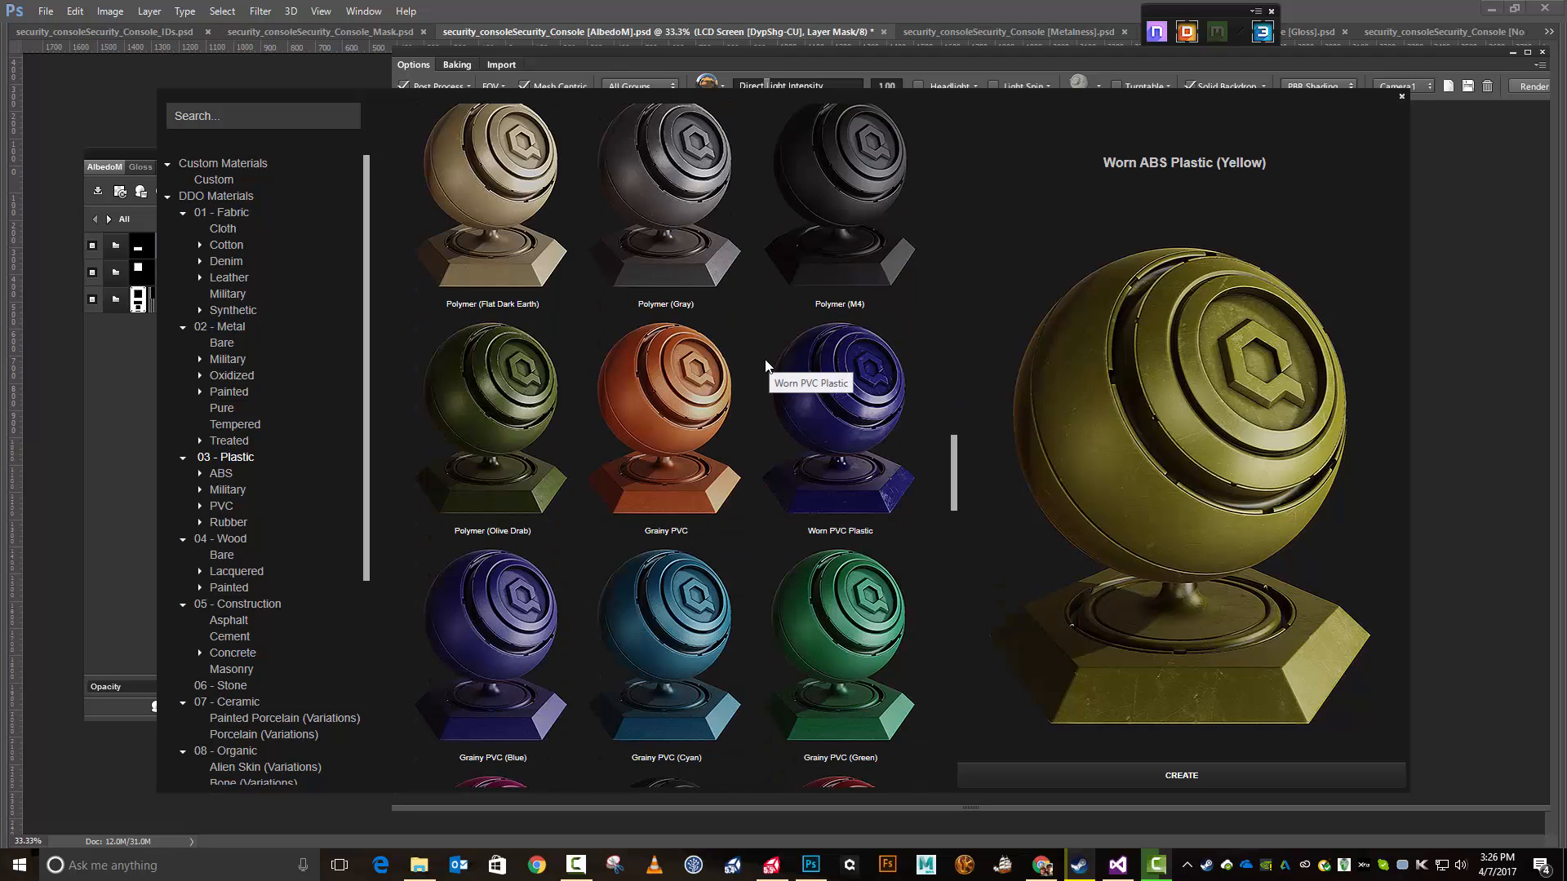
scroll(766, 360, down, 2)
scroll(765, 359, down, 5)
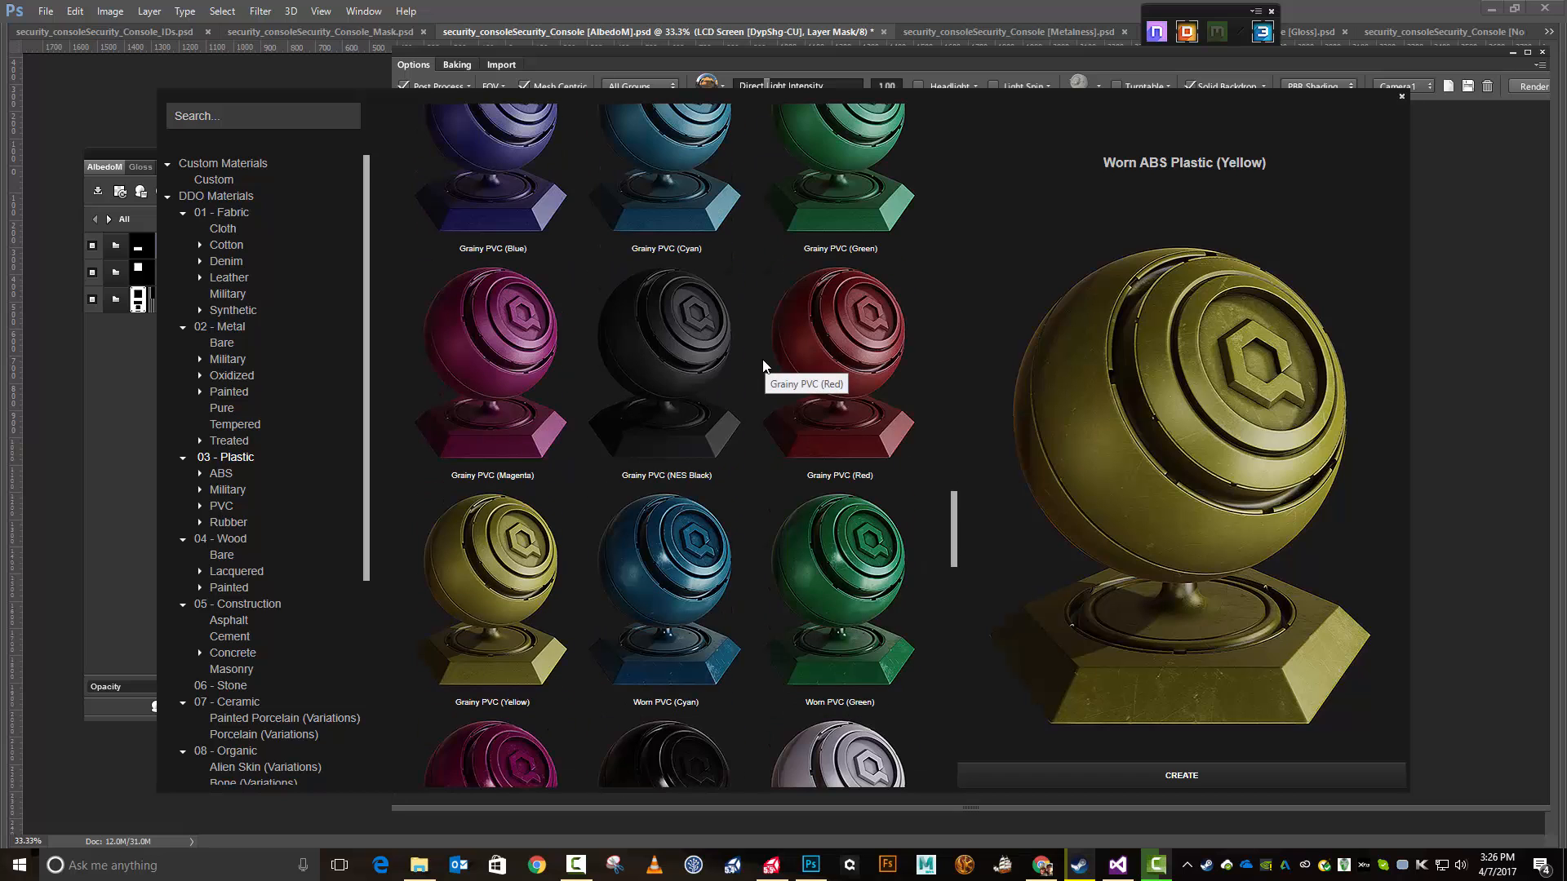
scroll(764, 363, down, 9)
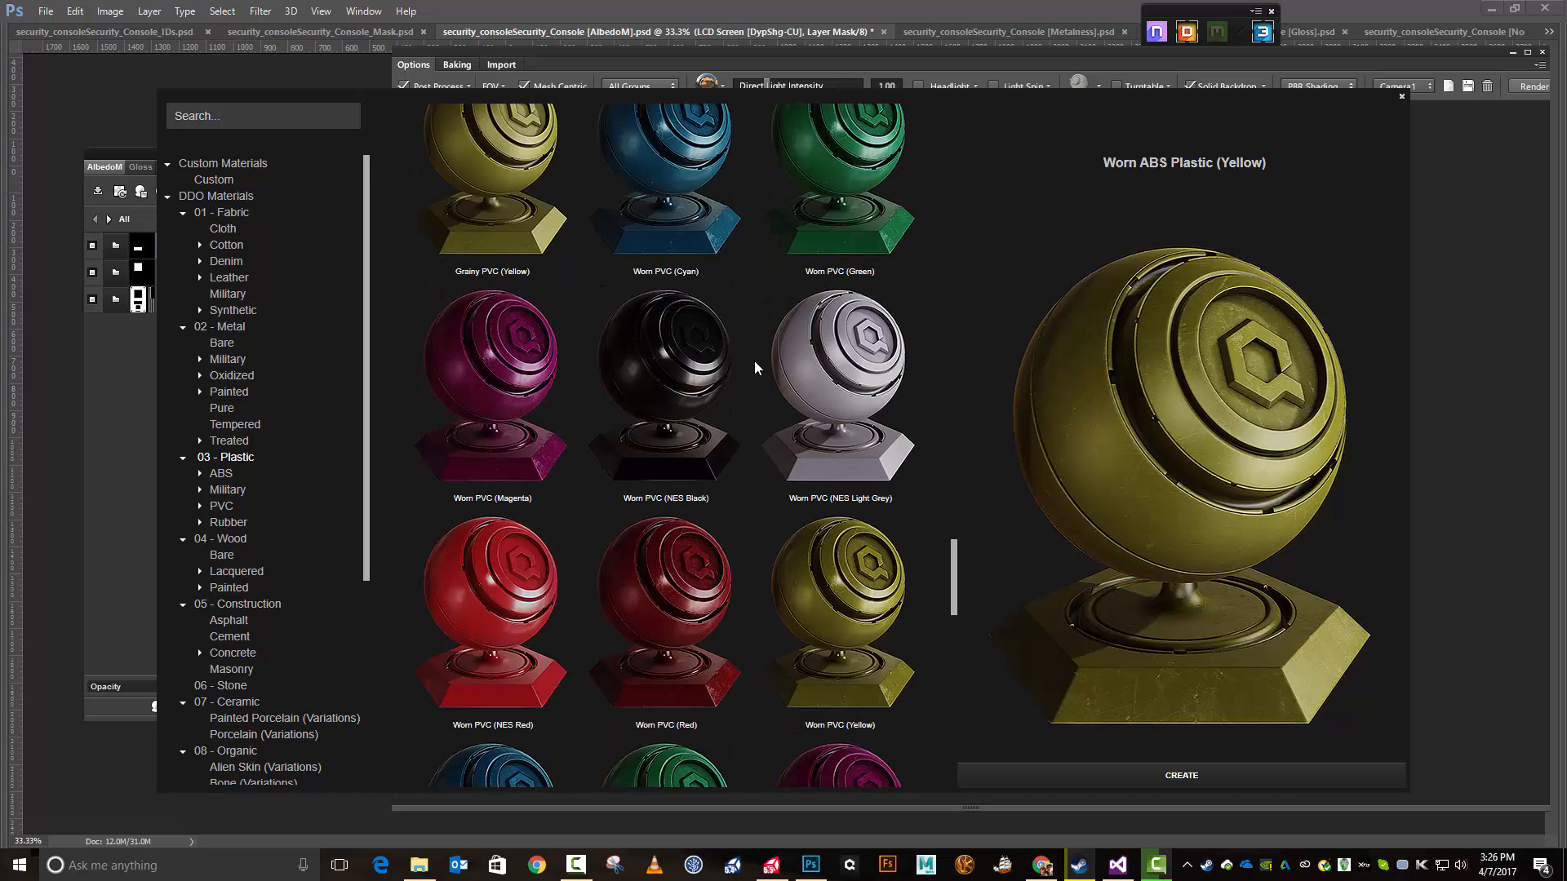
click(814, 331)
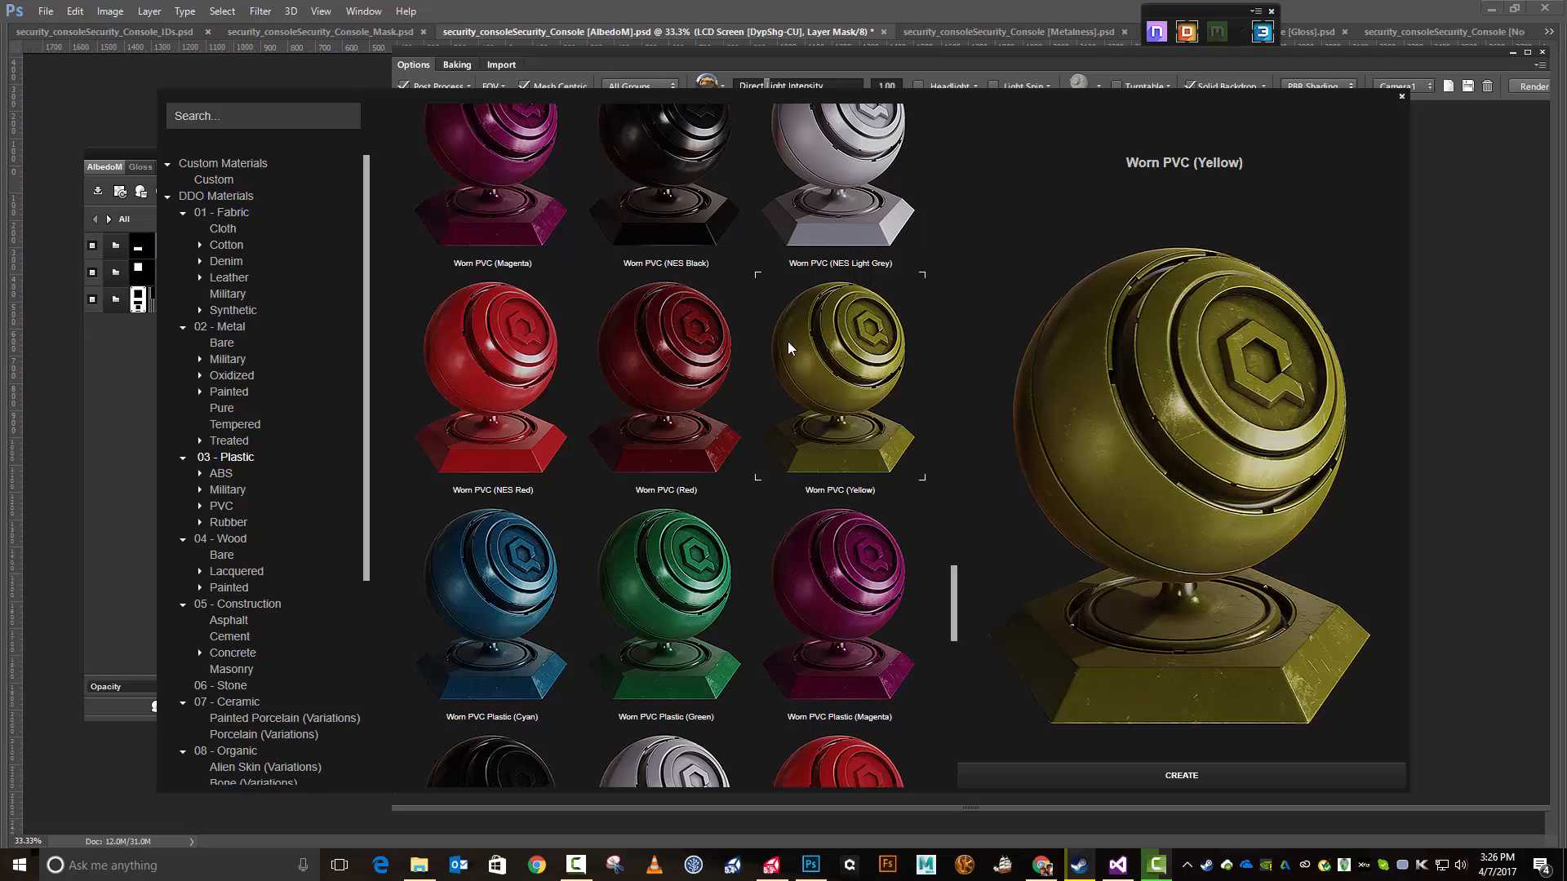
scroll(774, 358, down, 5)
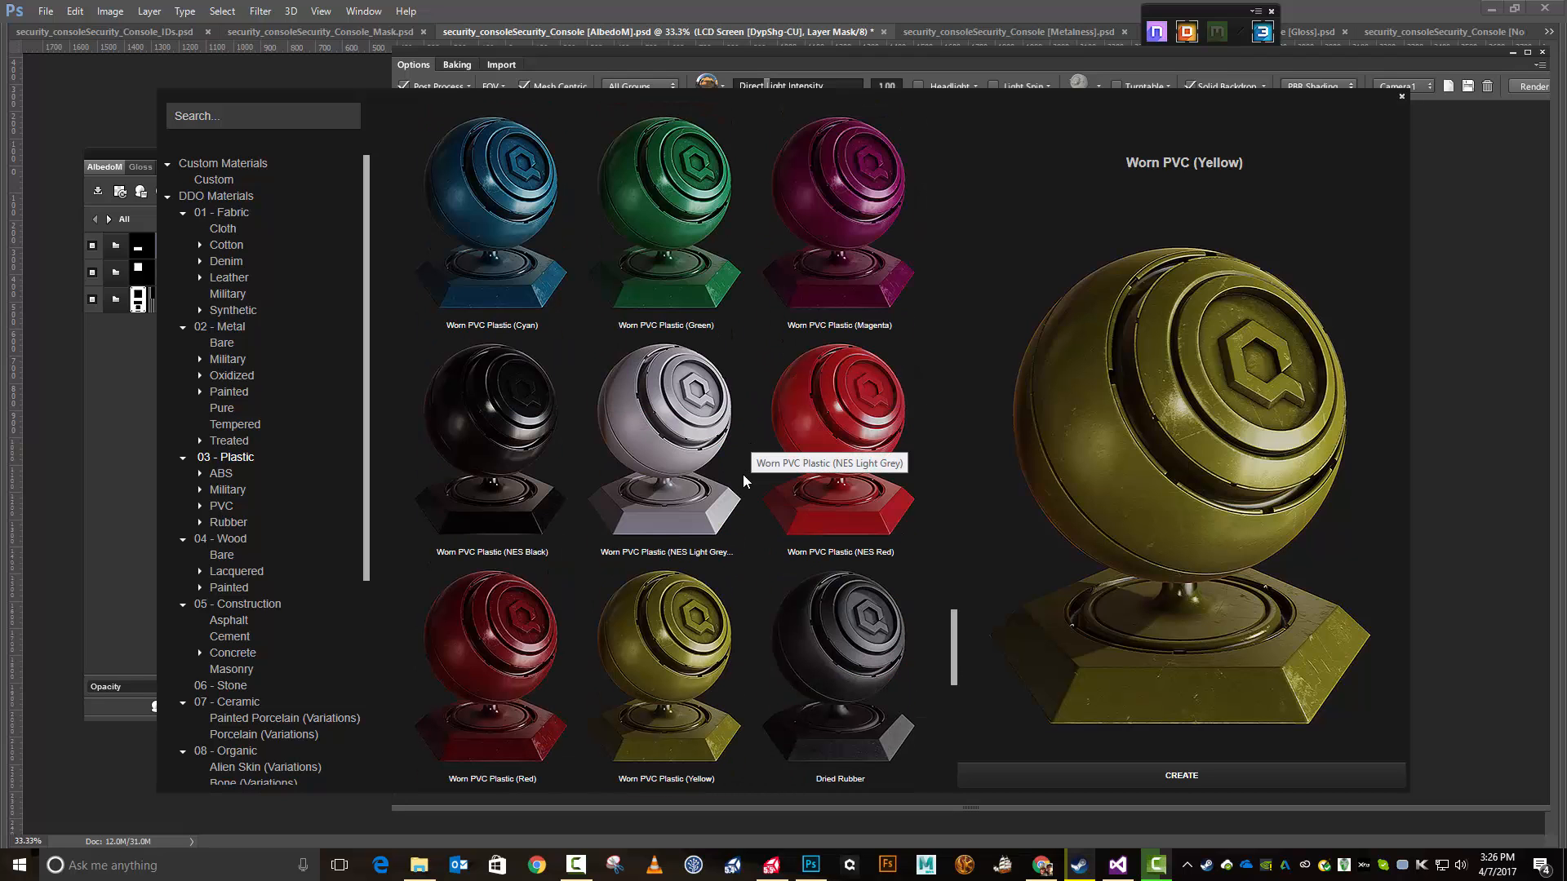
scroll(742, 475, down, 2)
click(682, 485)
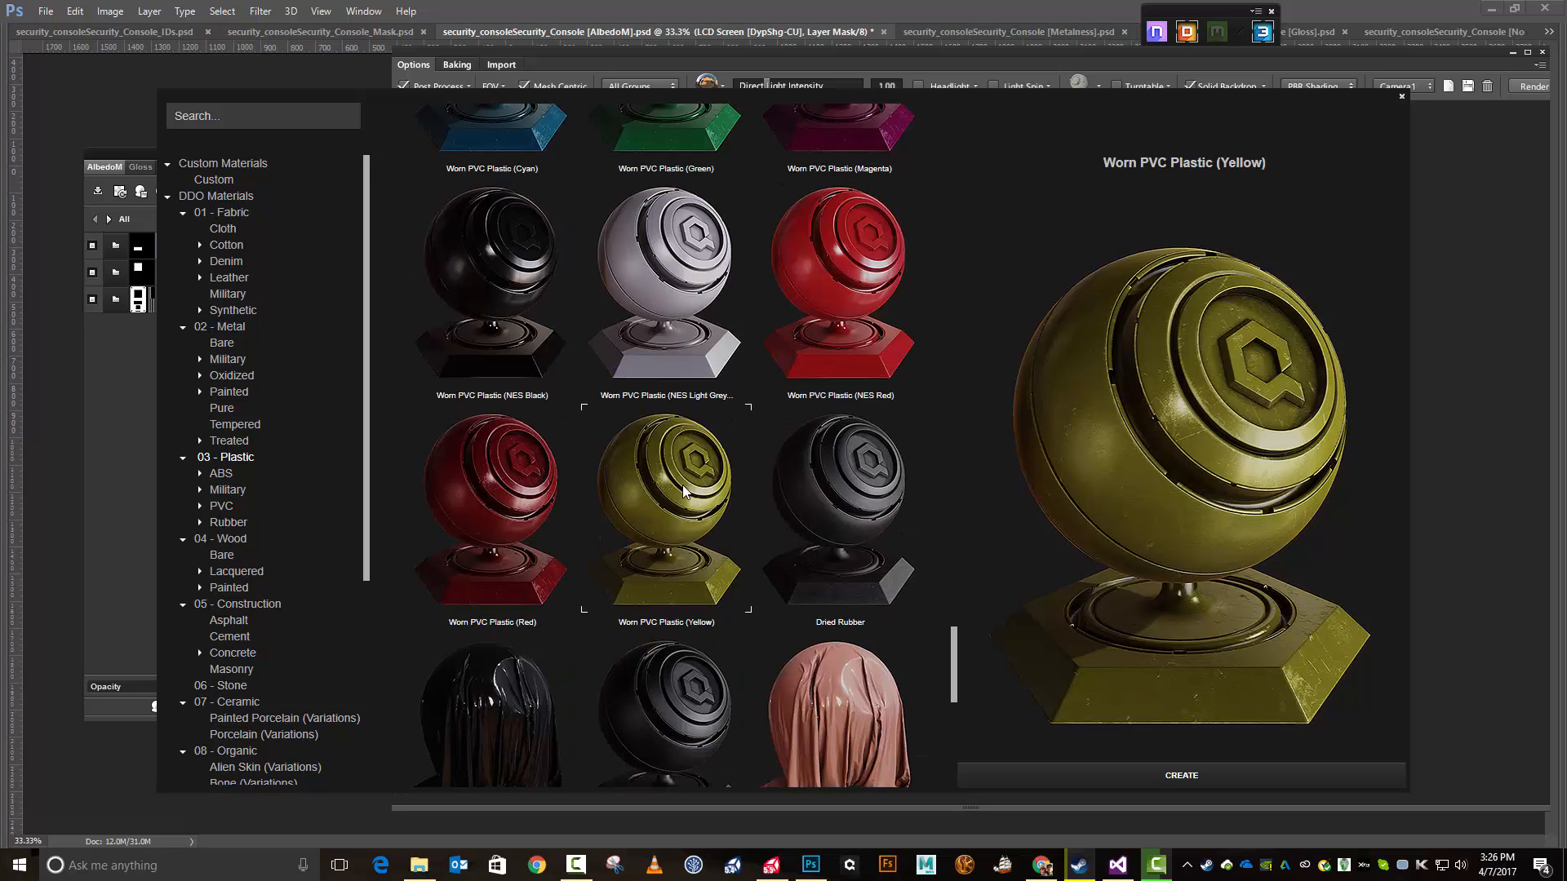
scroll(736, 448, down, 10)
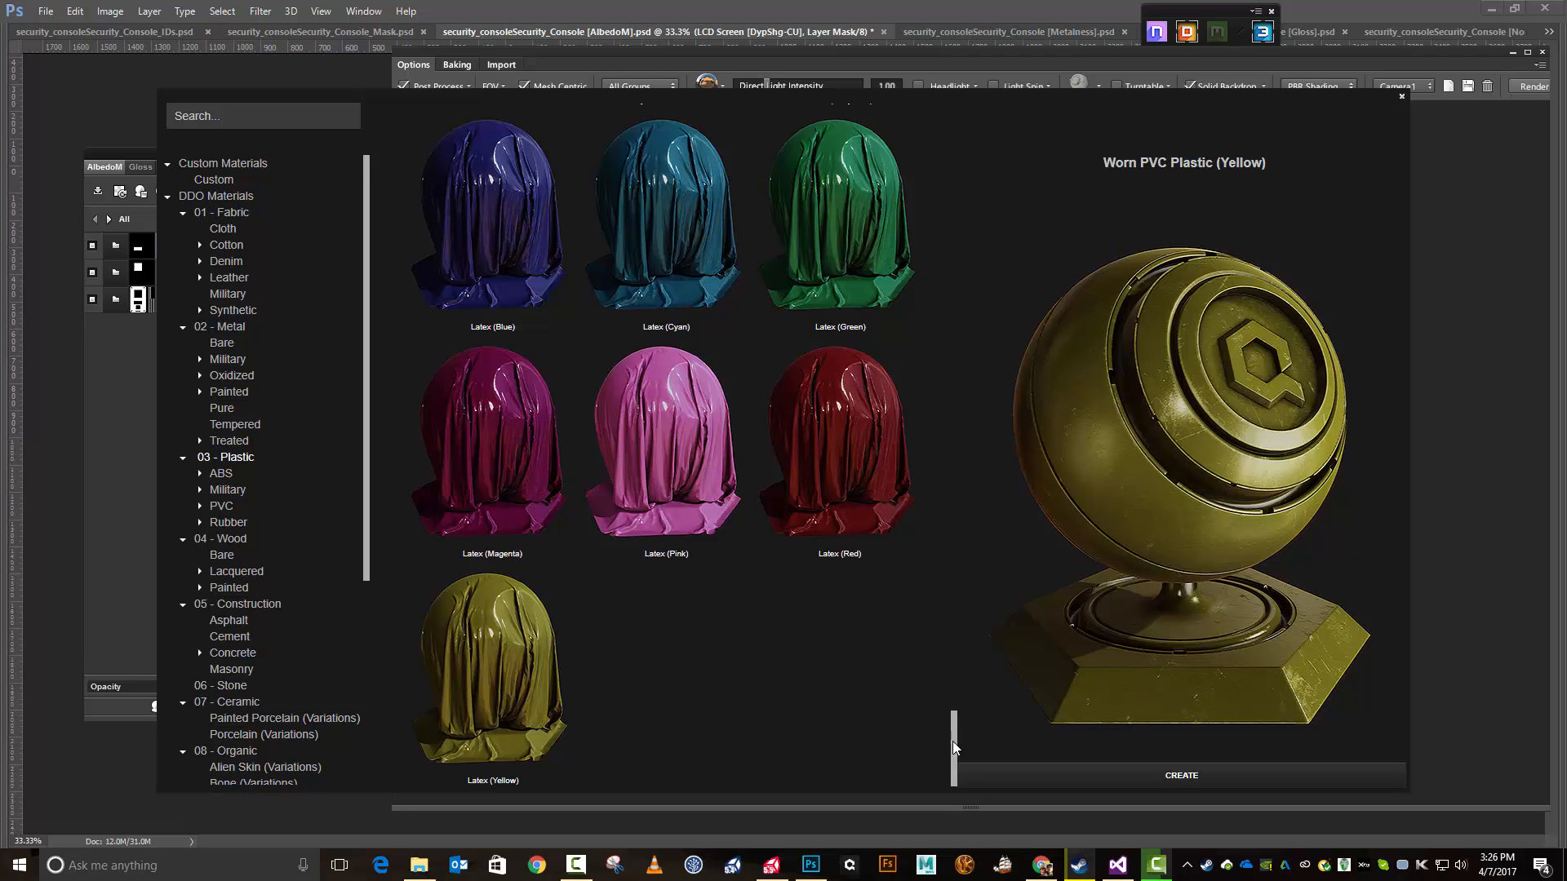
drag(953, 741, 942, 120)
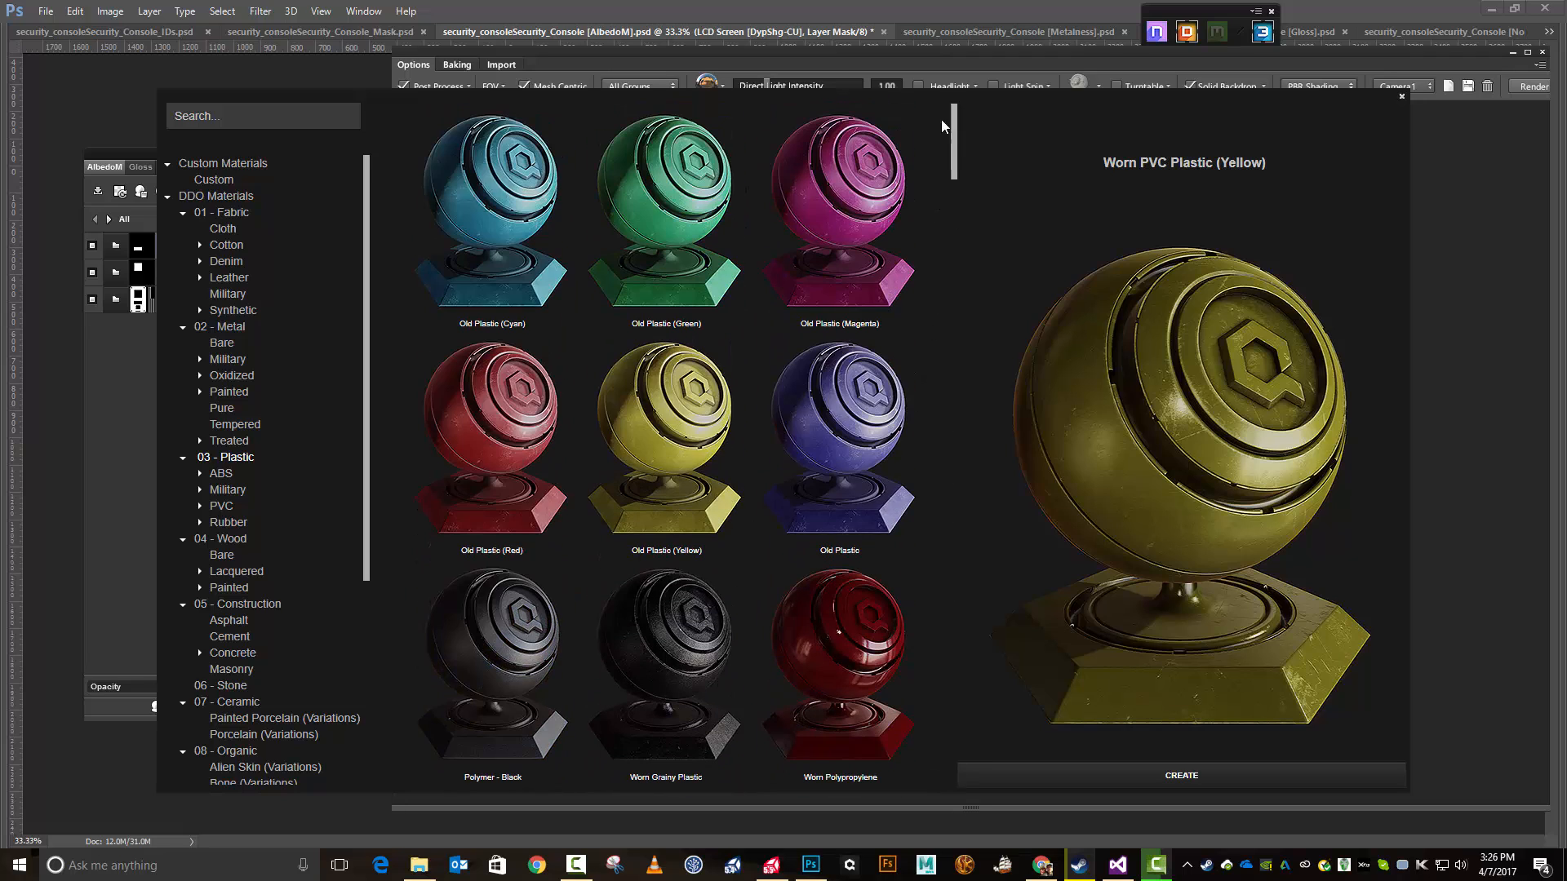
Step: Assign the Dirty ABS Plastic (Yellow) material to the red keypad area
click(644, 430)
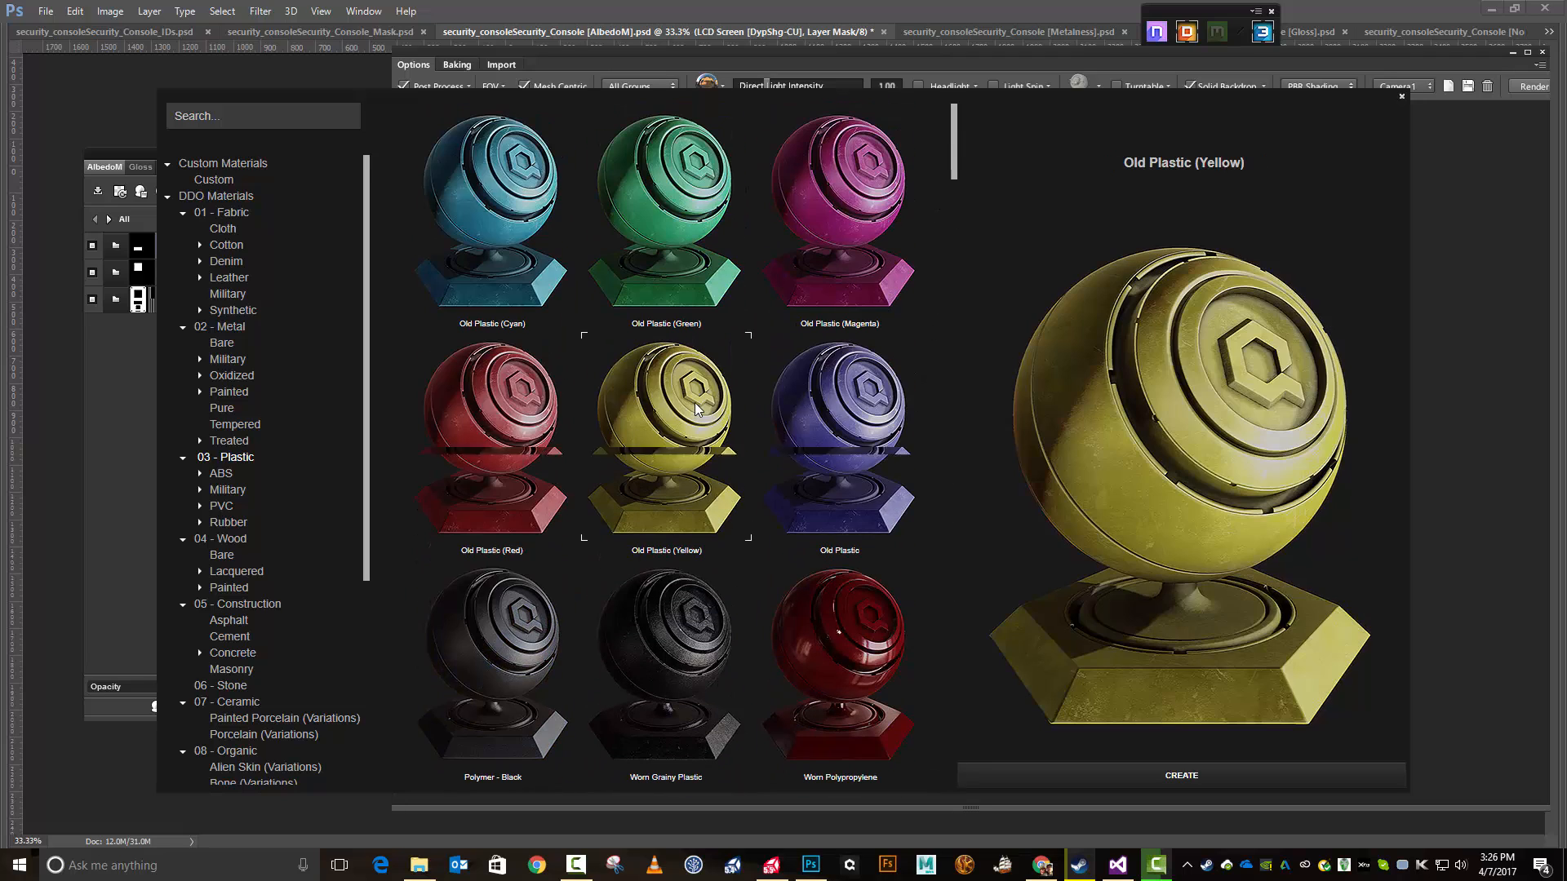
scroll(694, 404, down, 5)
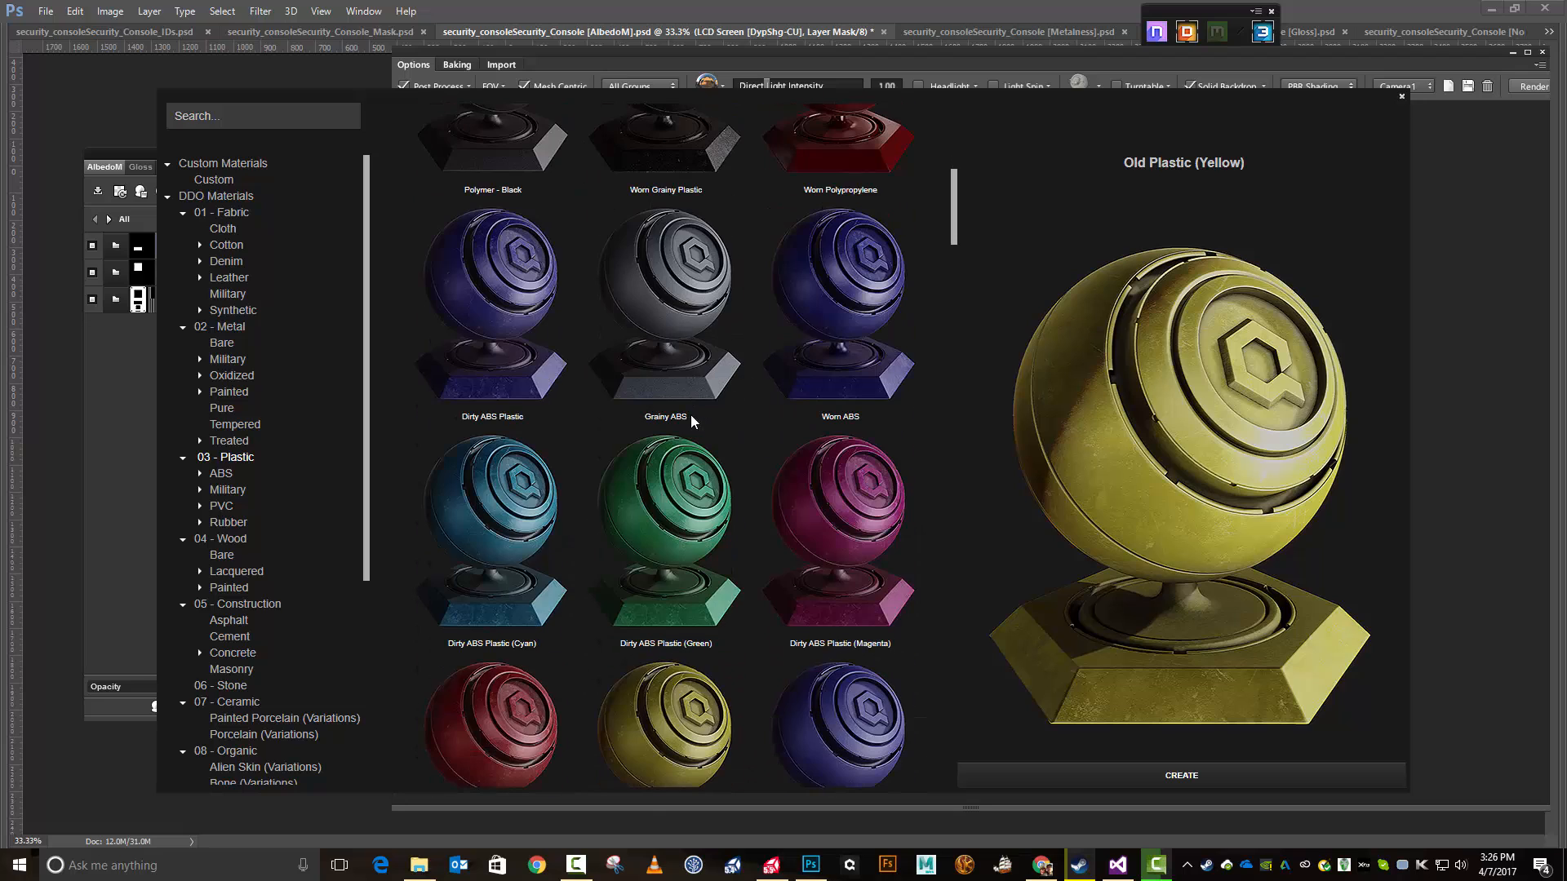
scroll(690, 416, down, 2)
click(706, 606)
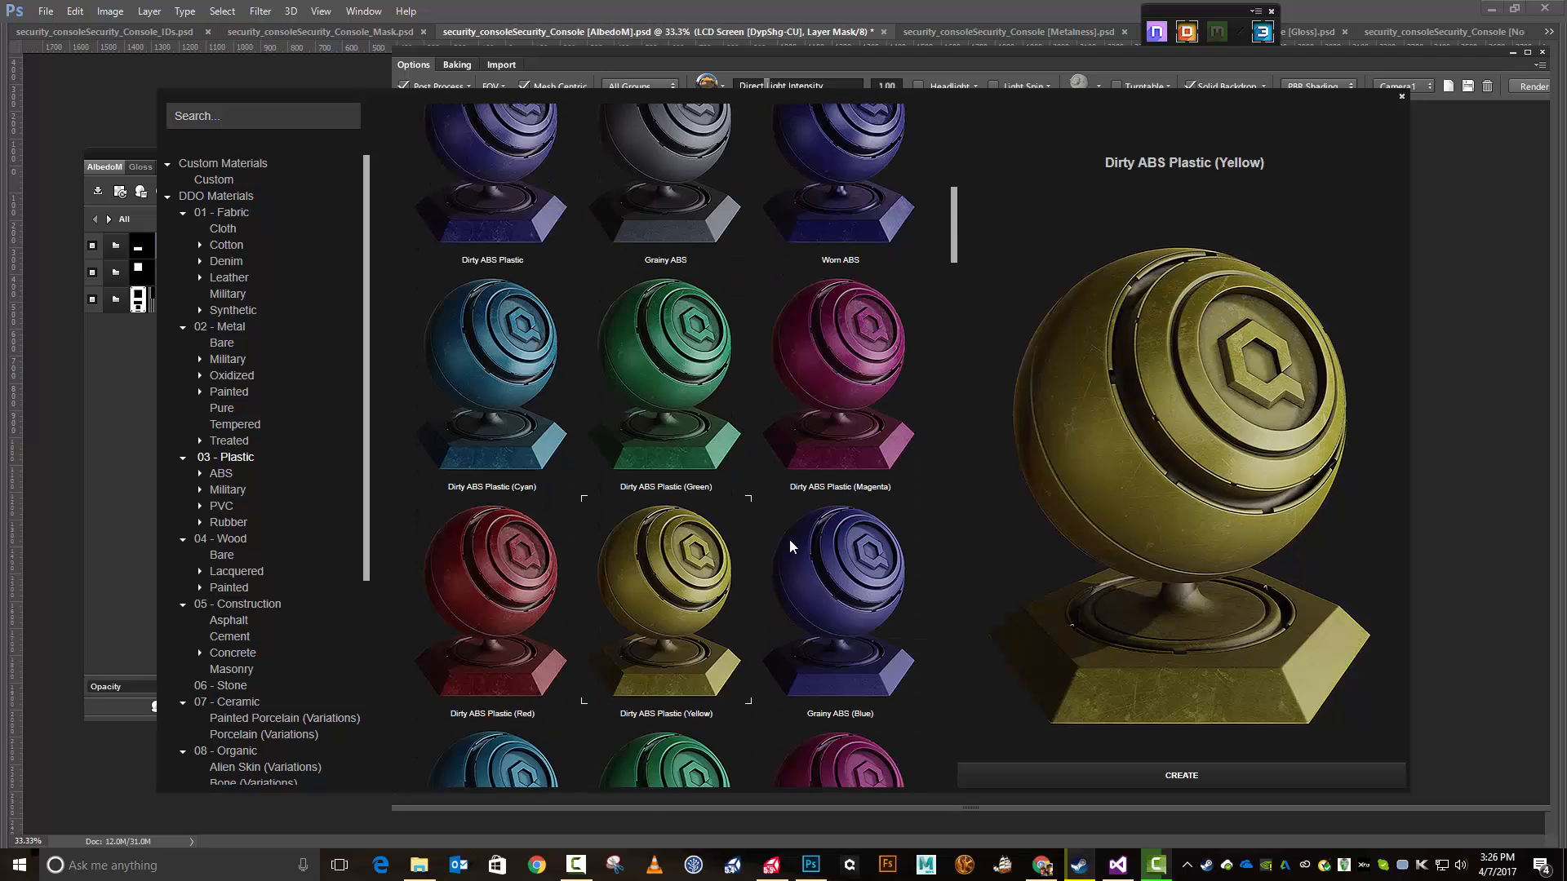
click(1129, 776)
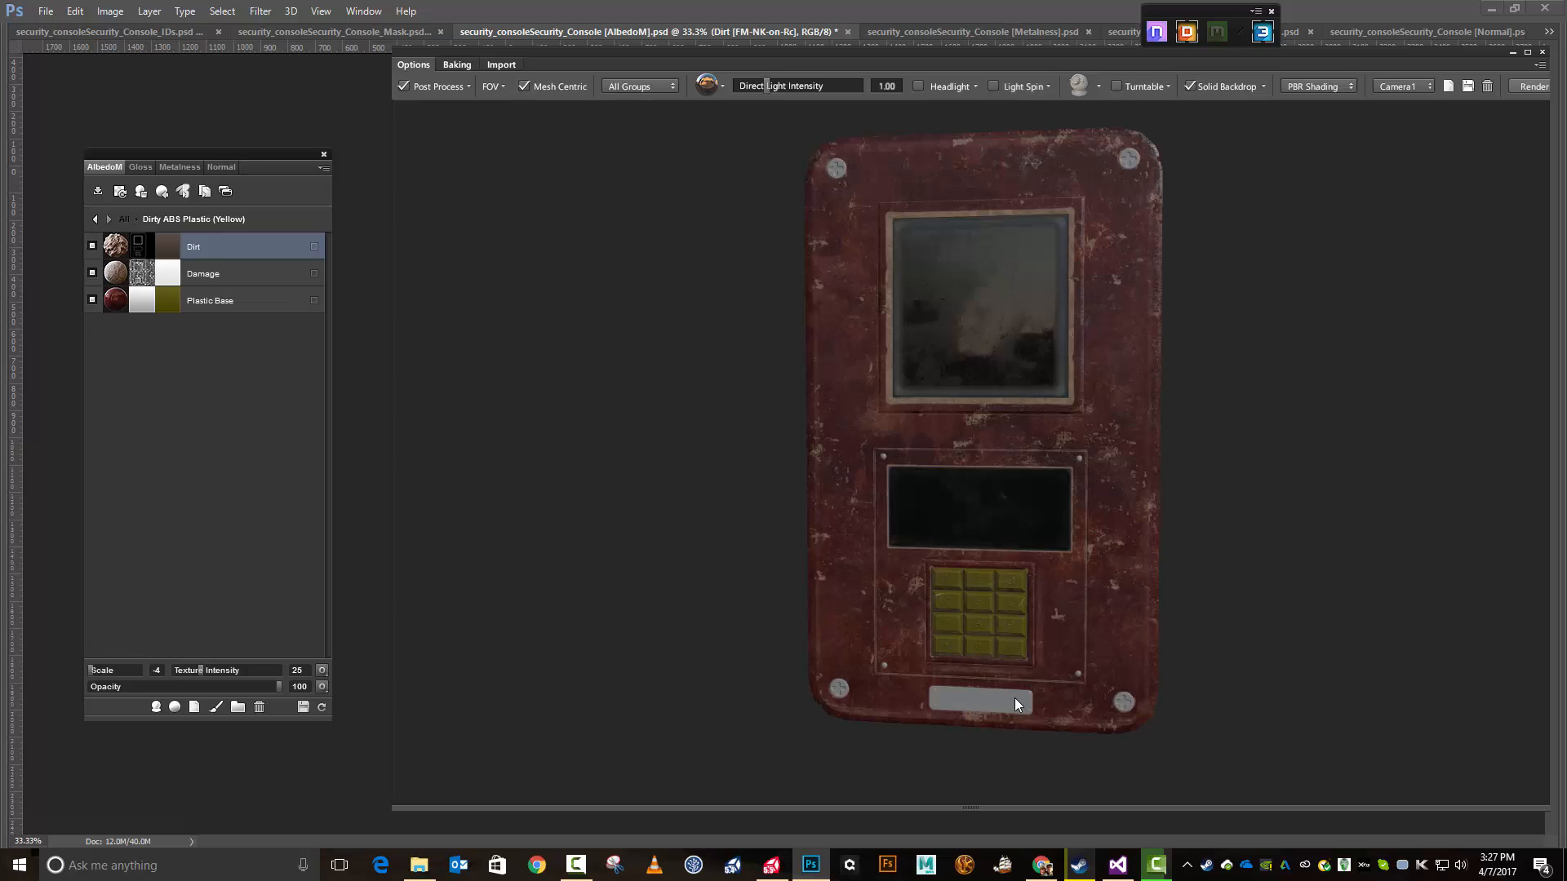
Step: Return to the All level and rename the red area's Dirty ABS Plastic (Yellow) group as Keypad
click(95, 219)
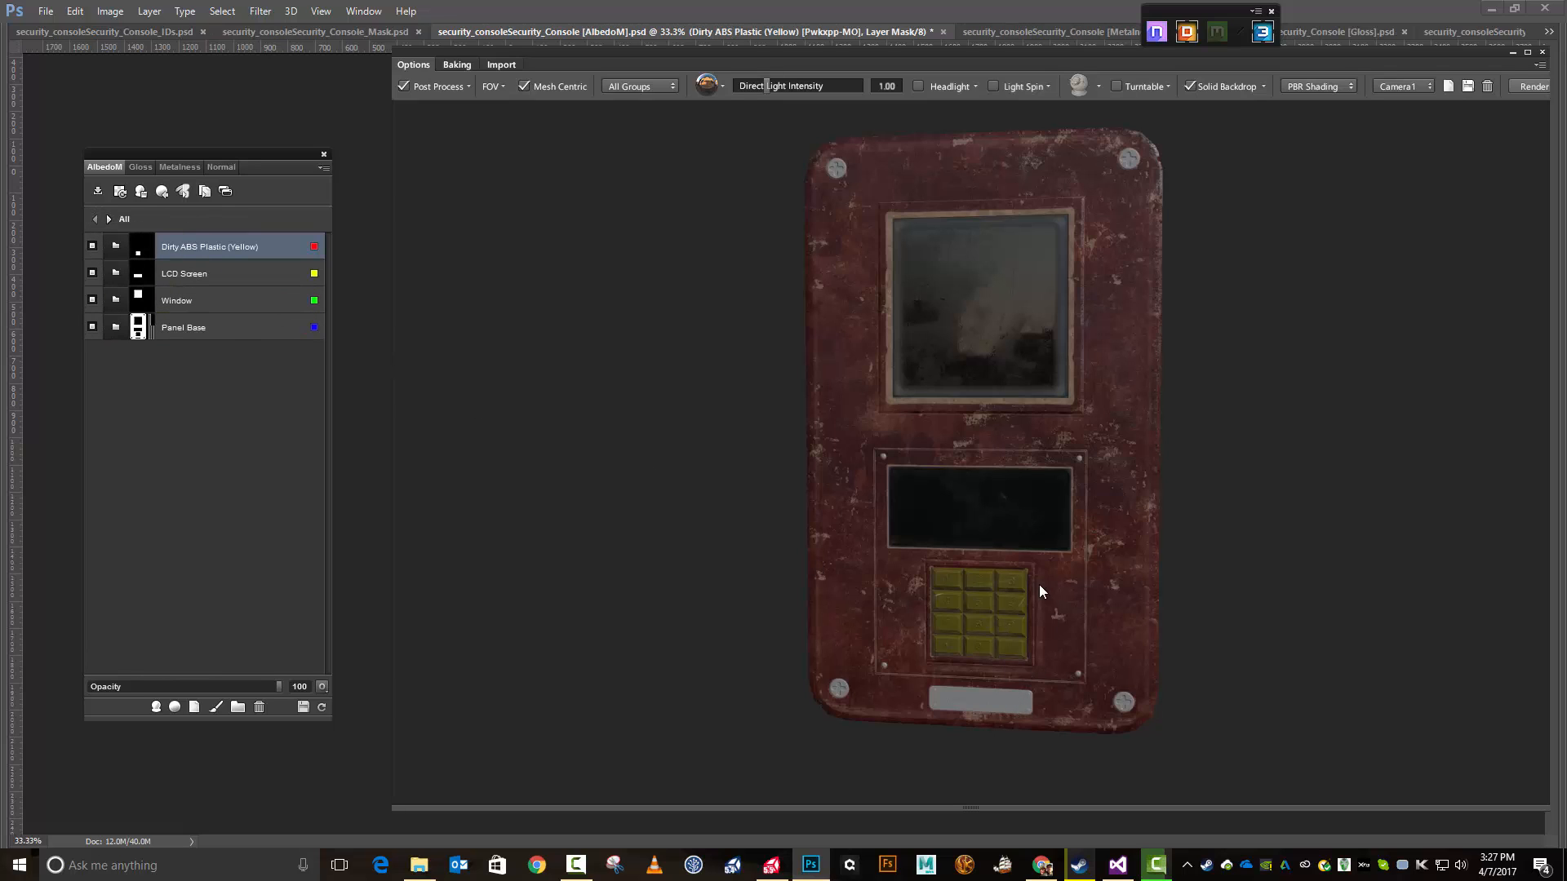
double_click(247, 245)
text(Keypad)
key(Return)
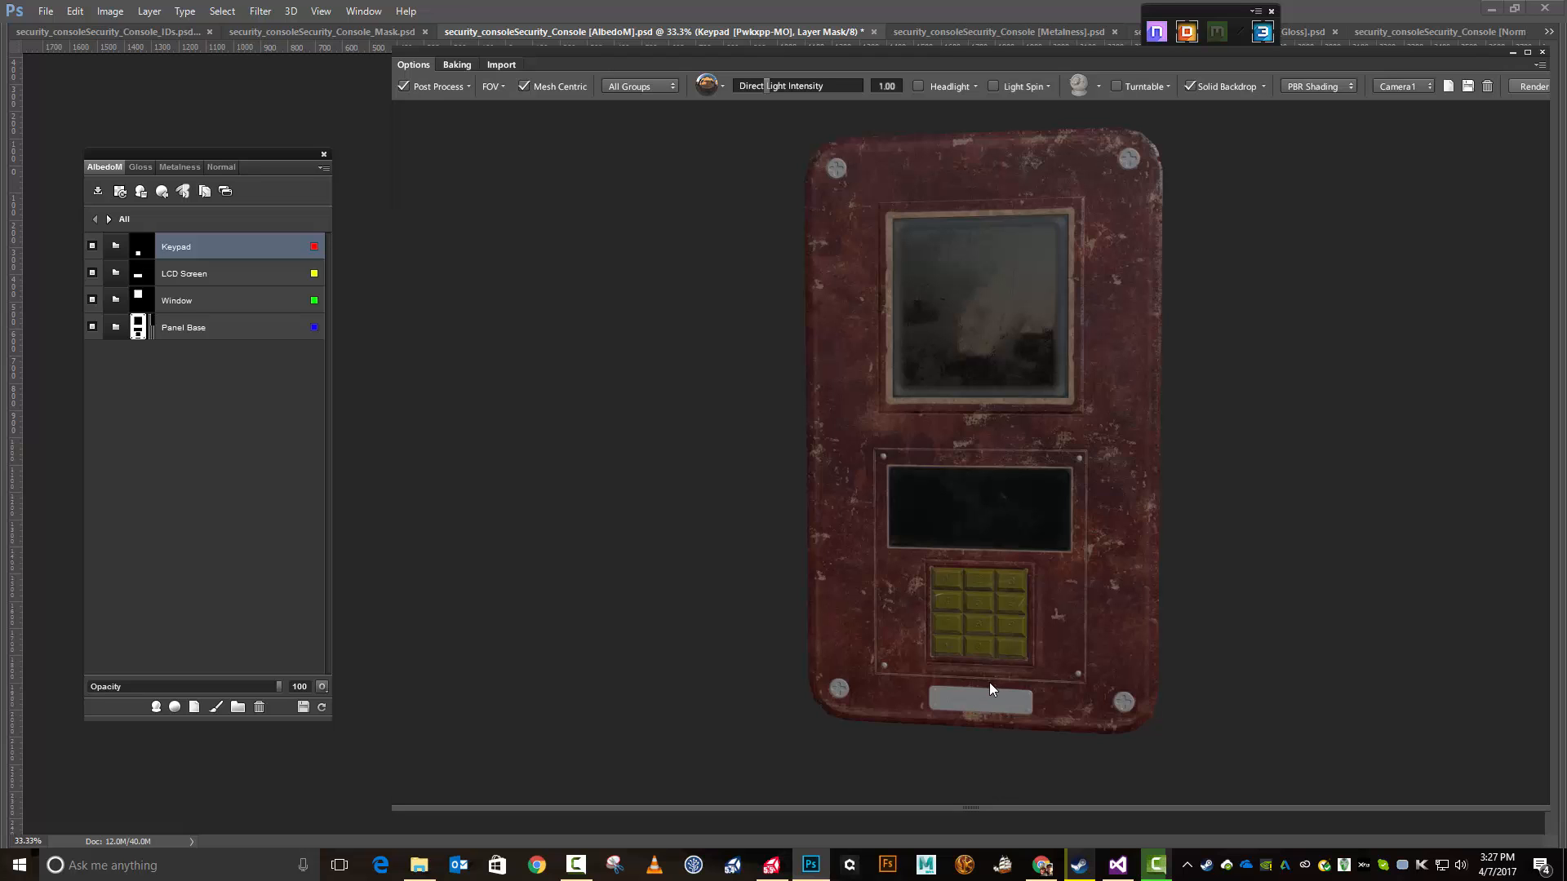
Step: Assign the Old Brushed Aluminum bare metal material to the purple plate area below the keypad
key(c)
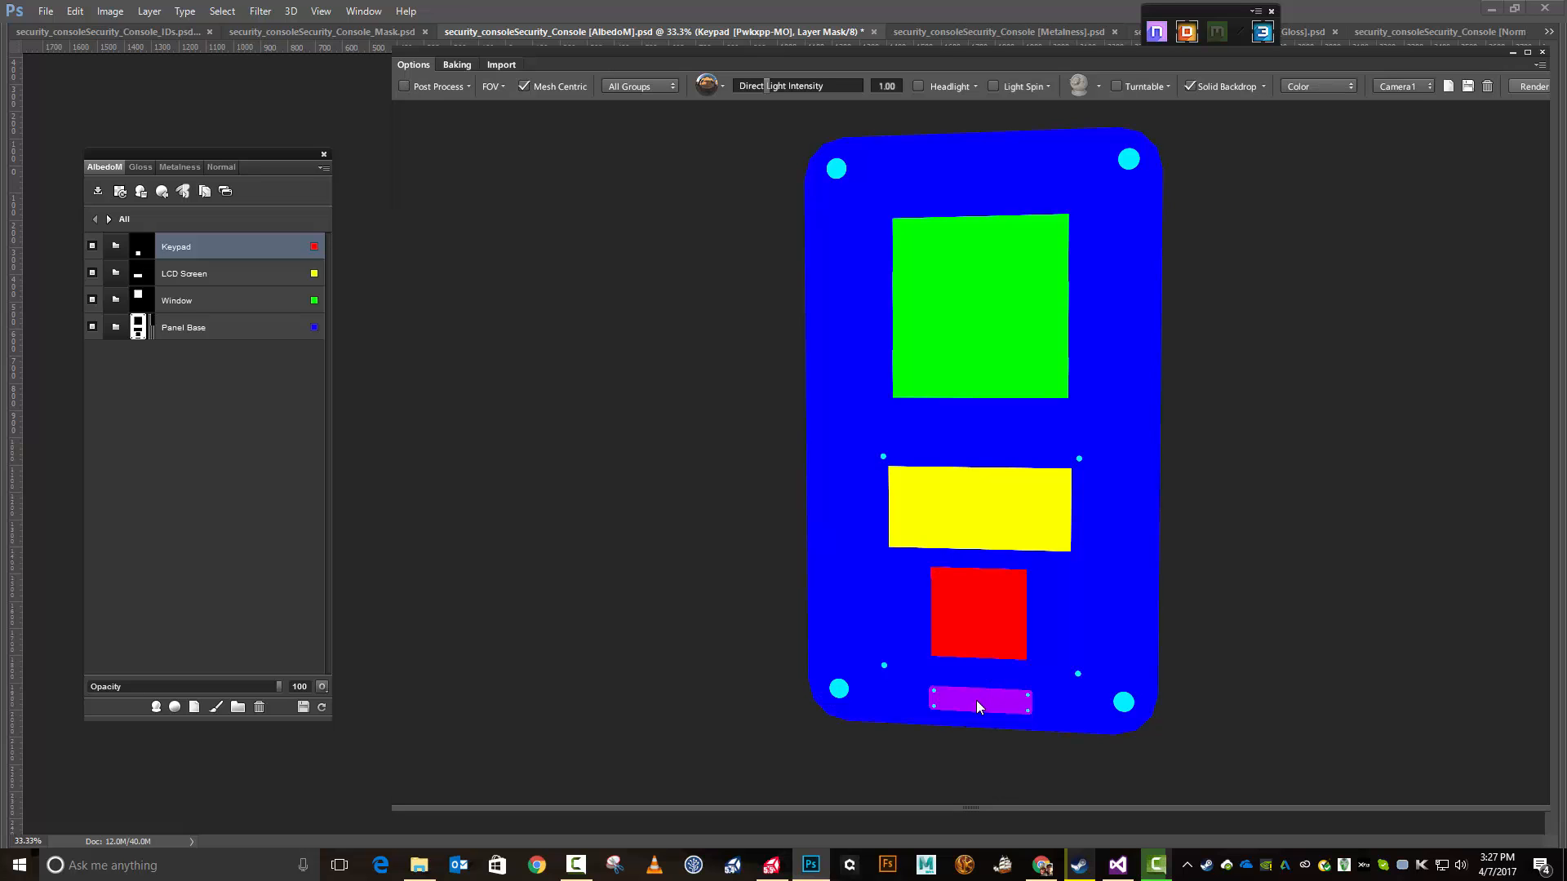
click(980, 707)
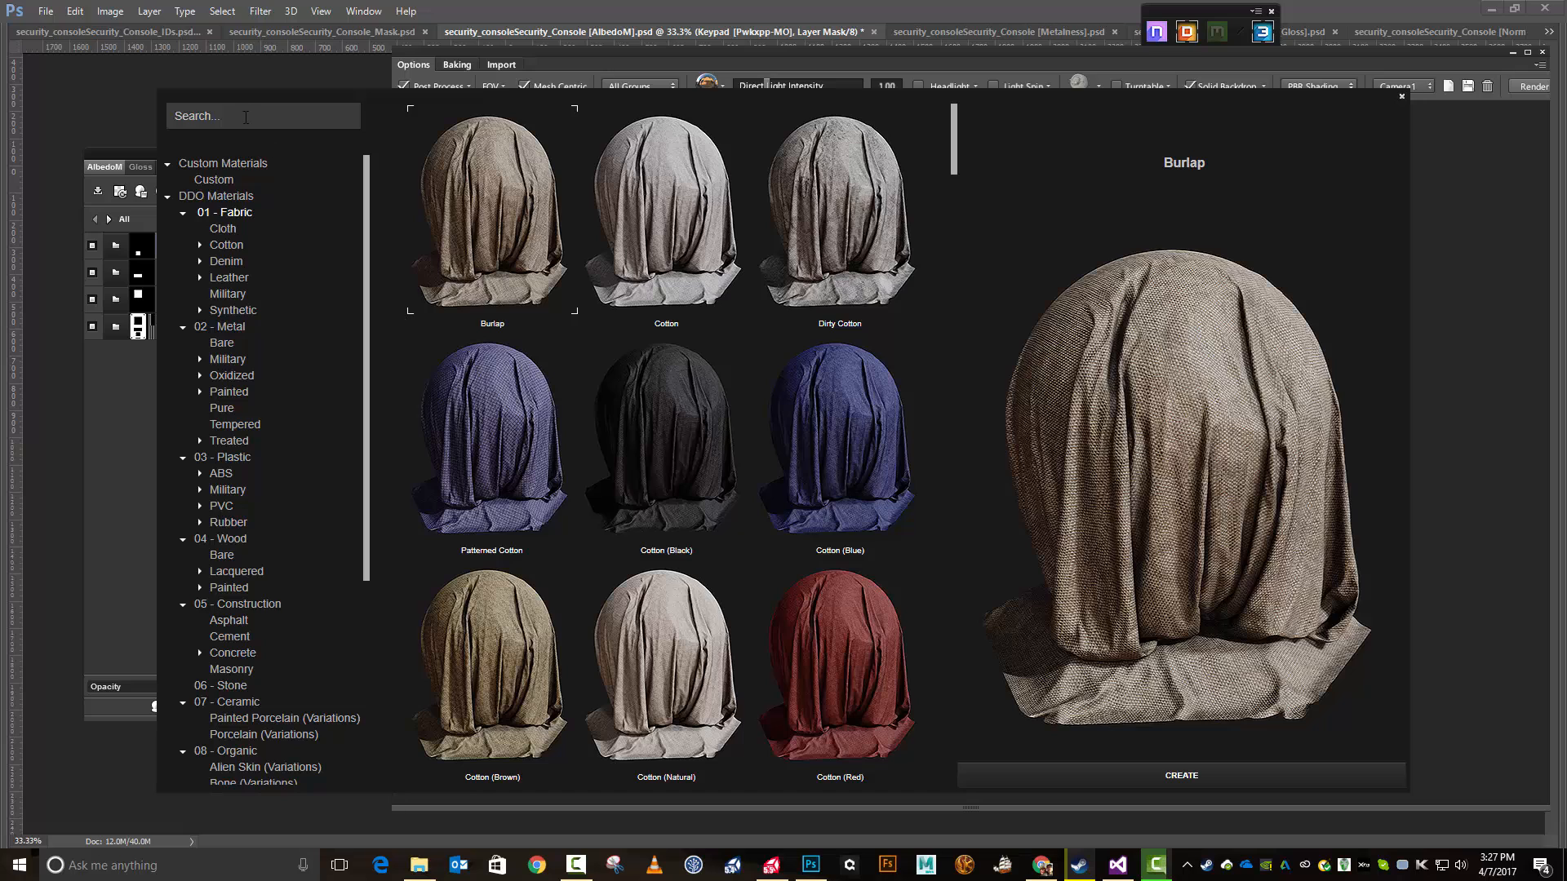
click(232, 346)
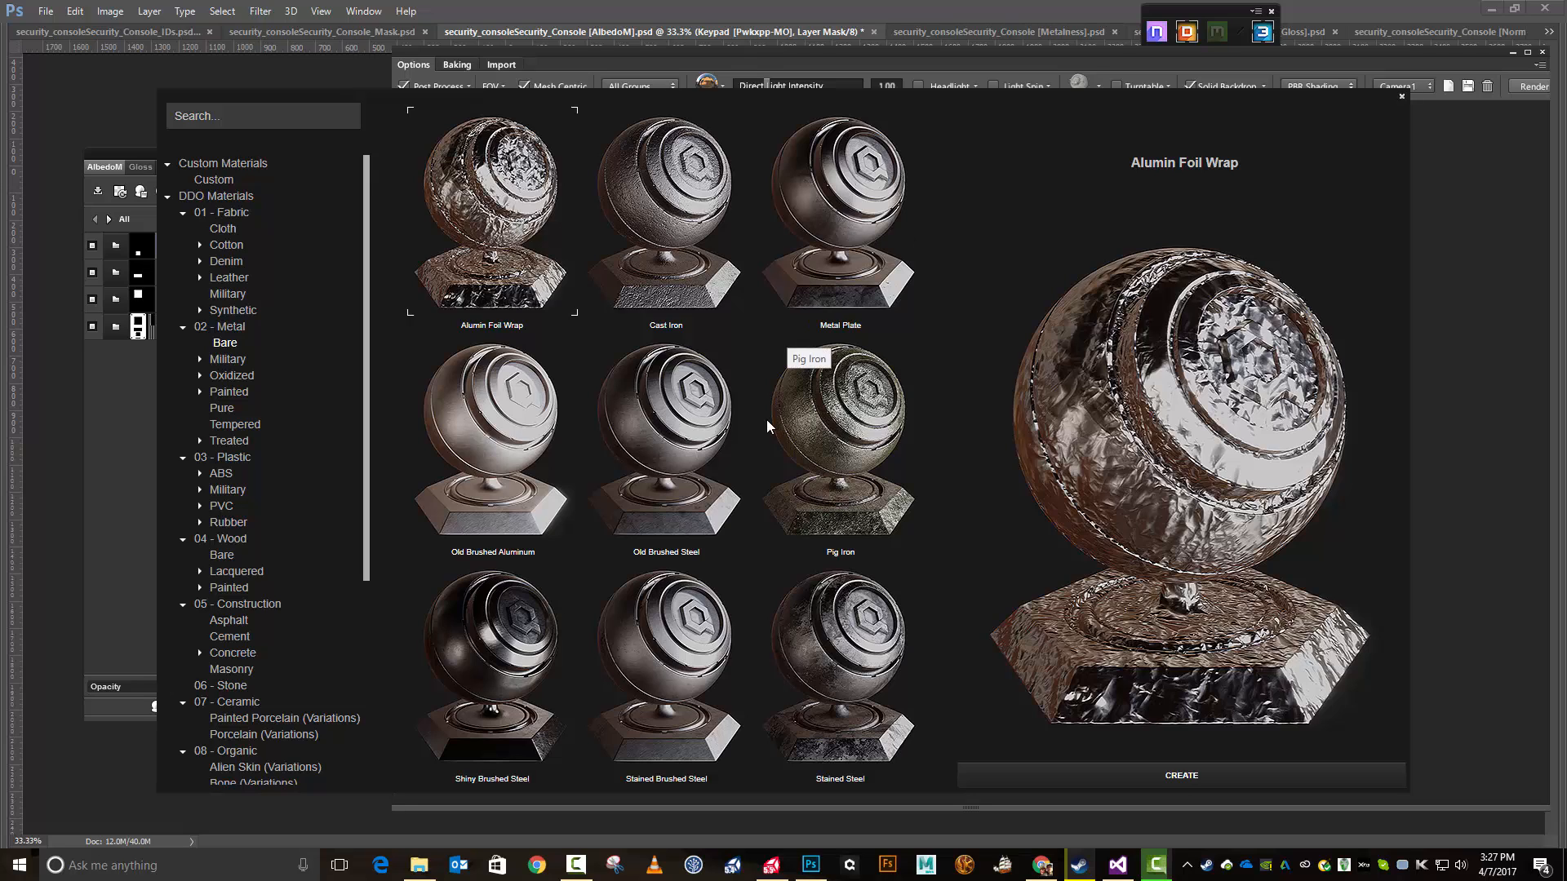
click(519, 447)
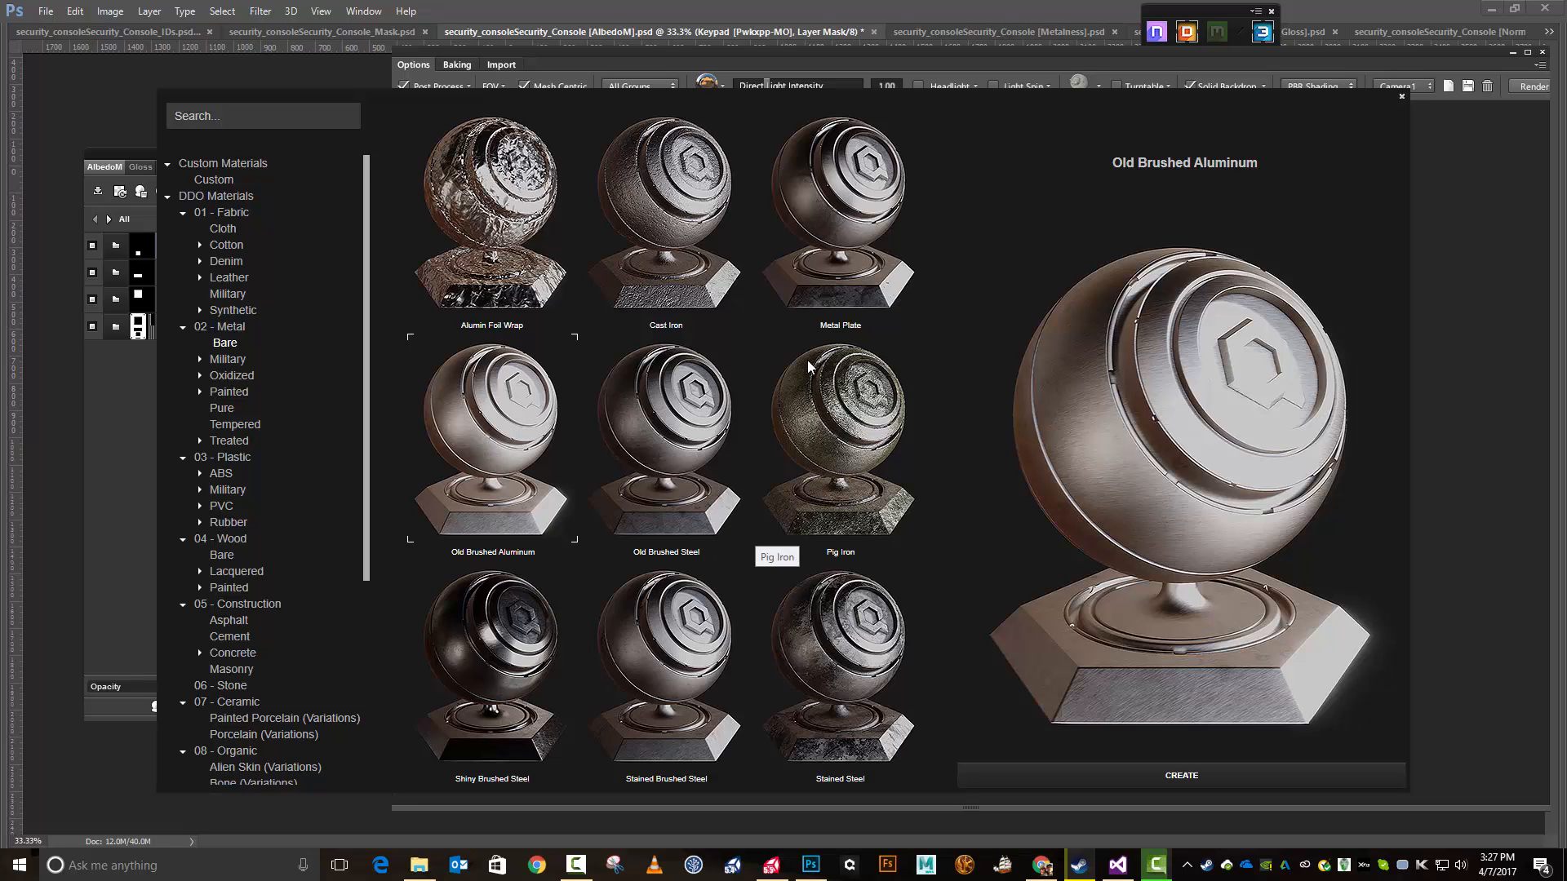
click(851, 676)
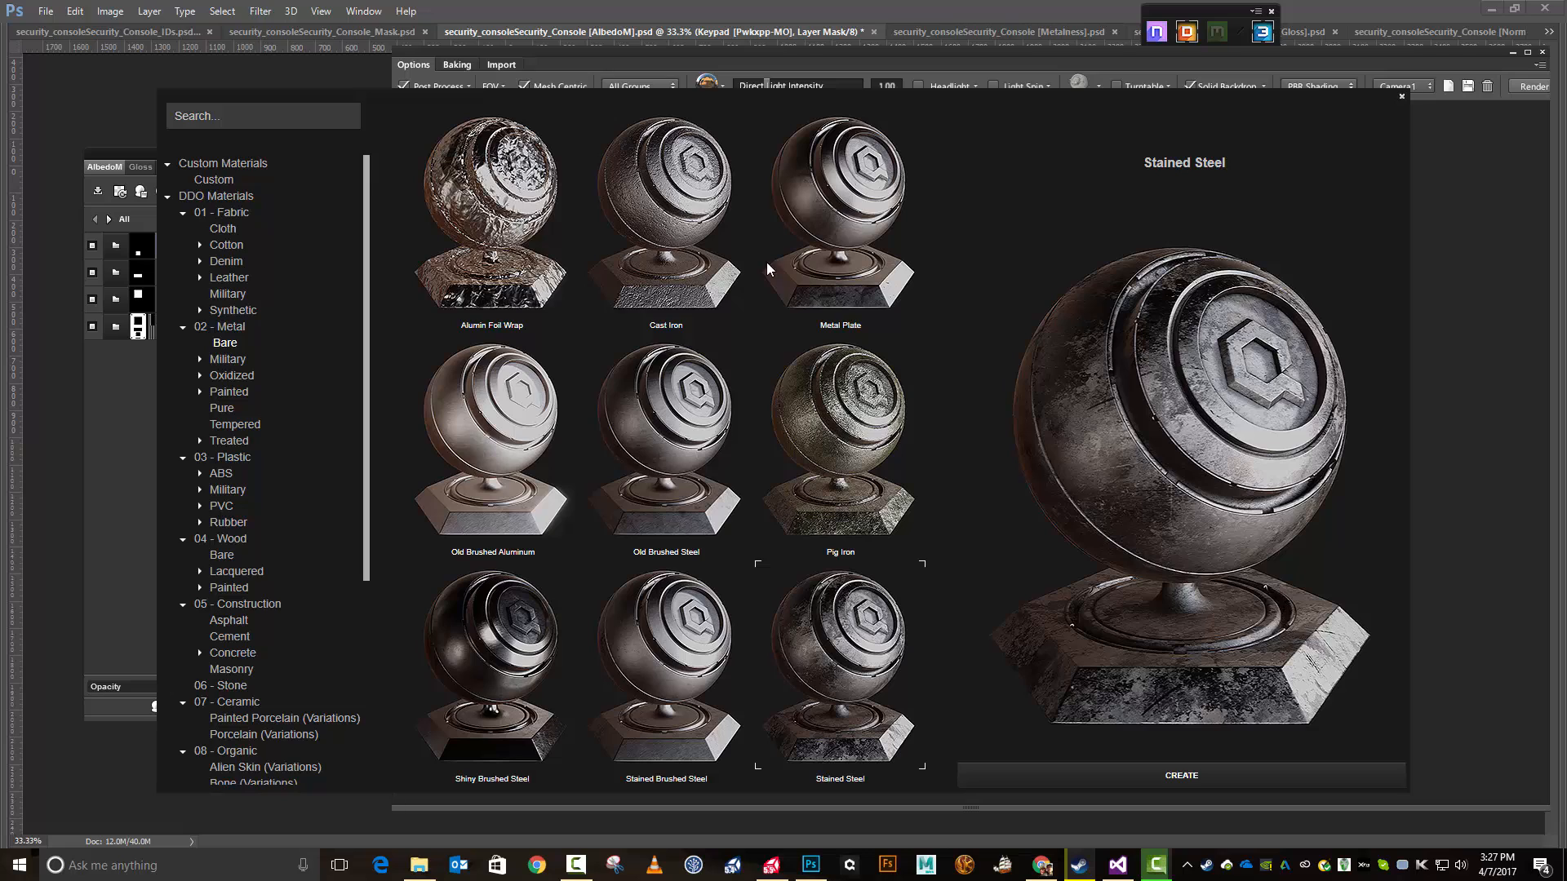
click(504, 449)
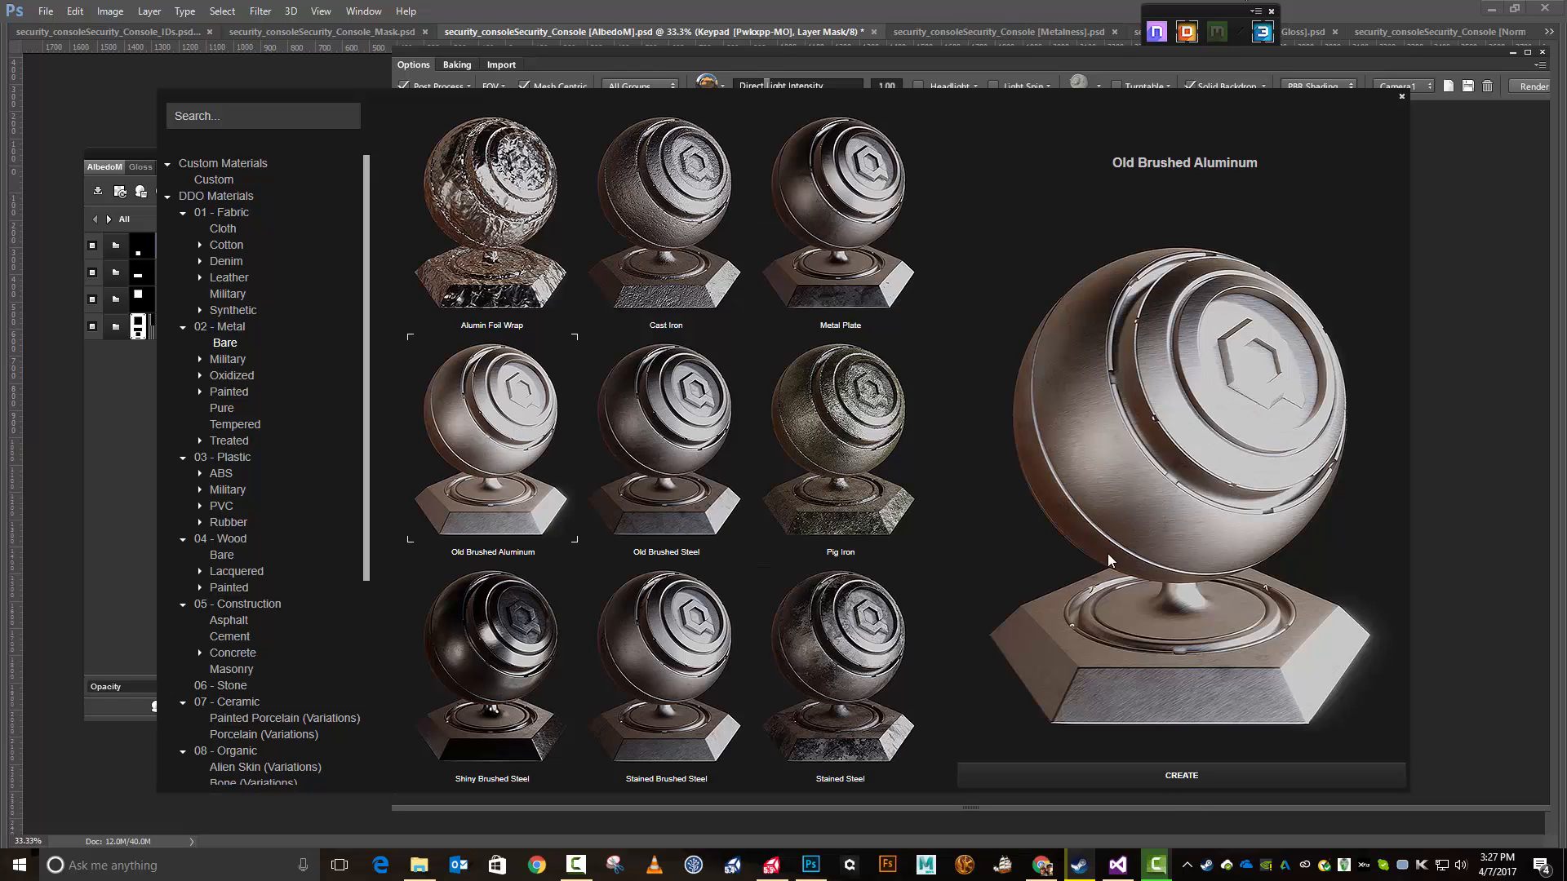
click(1148, 777)
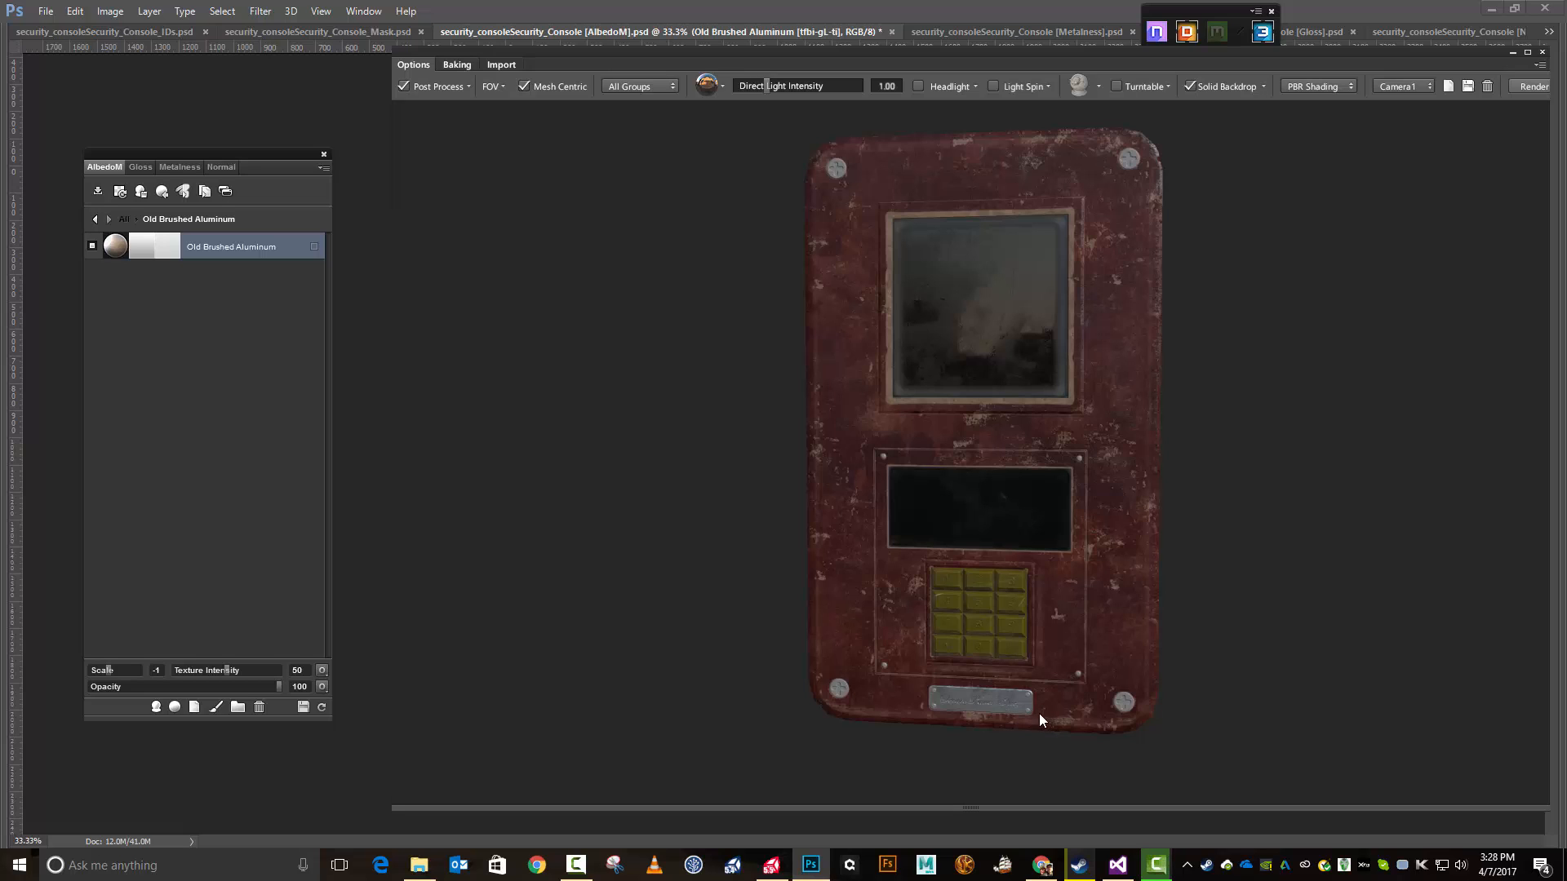
Step: Return to the All level, rename the purple area's Old Brushed Aluminum group as Name Plate, and save the project
click(95, 223)
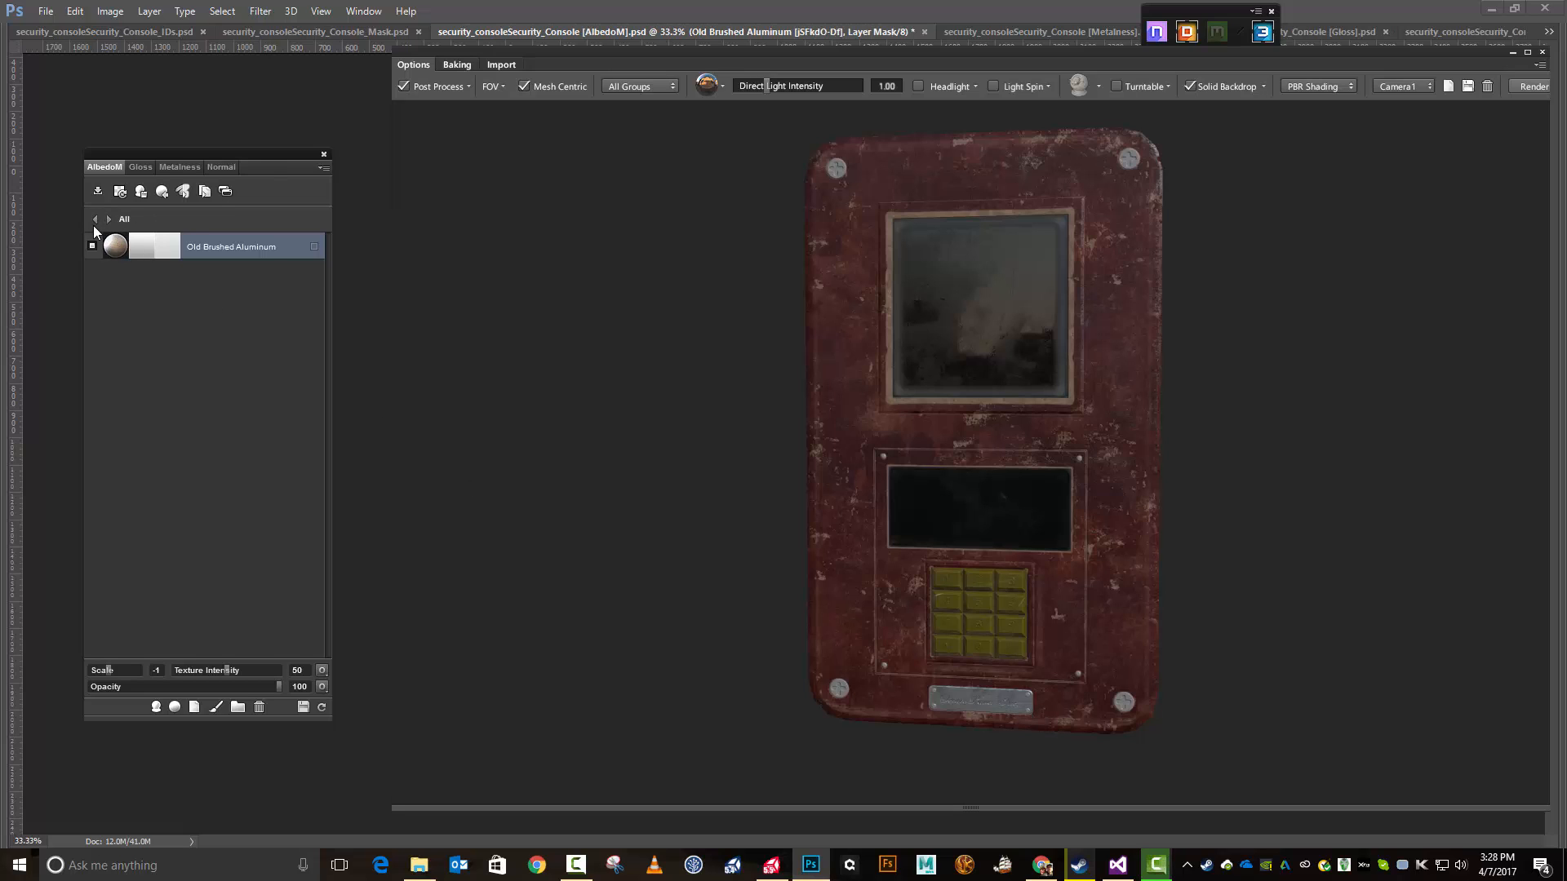
click(208, 246)
text(Name Plate)
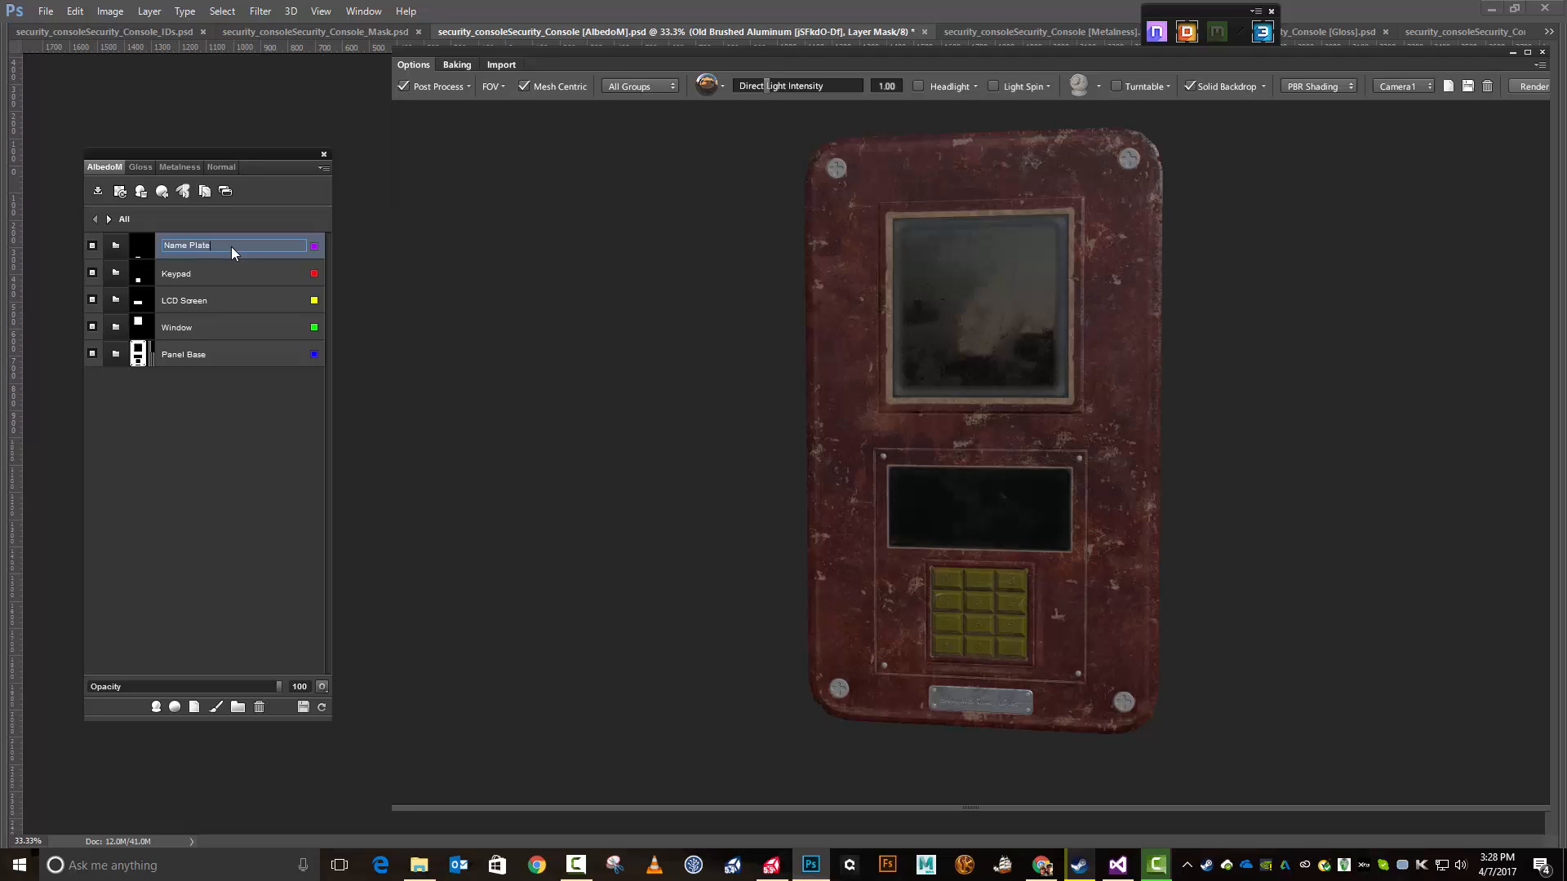
key(Return)
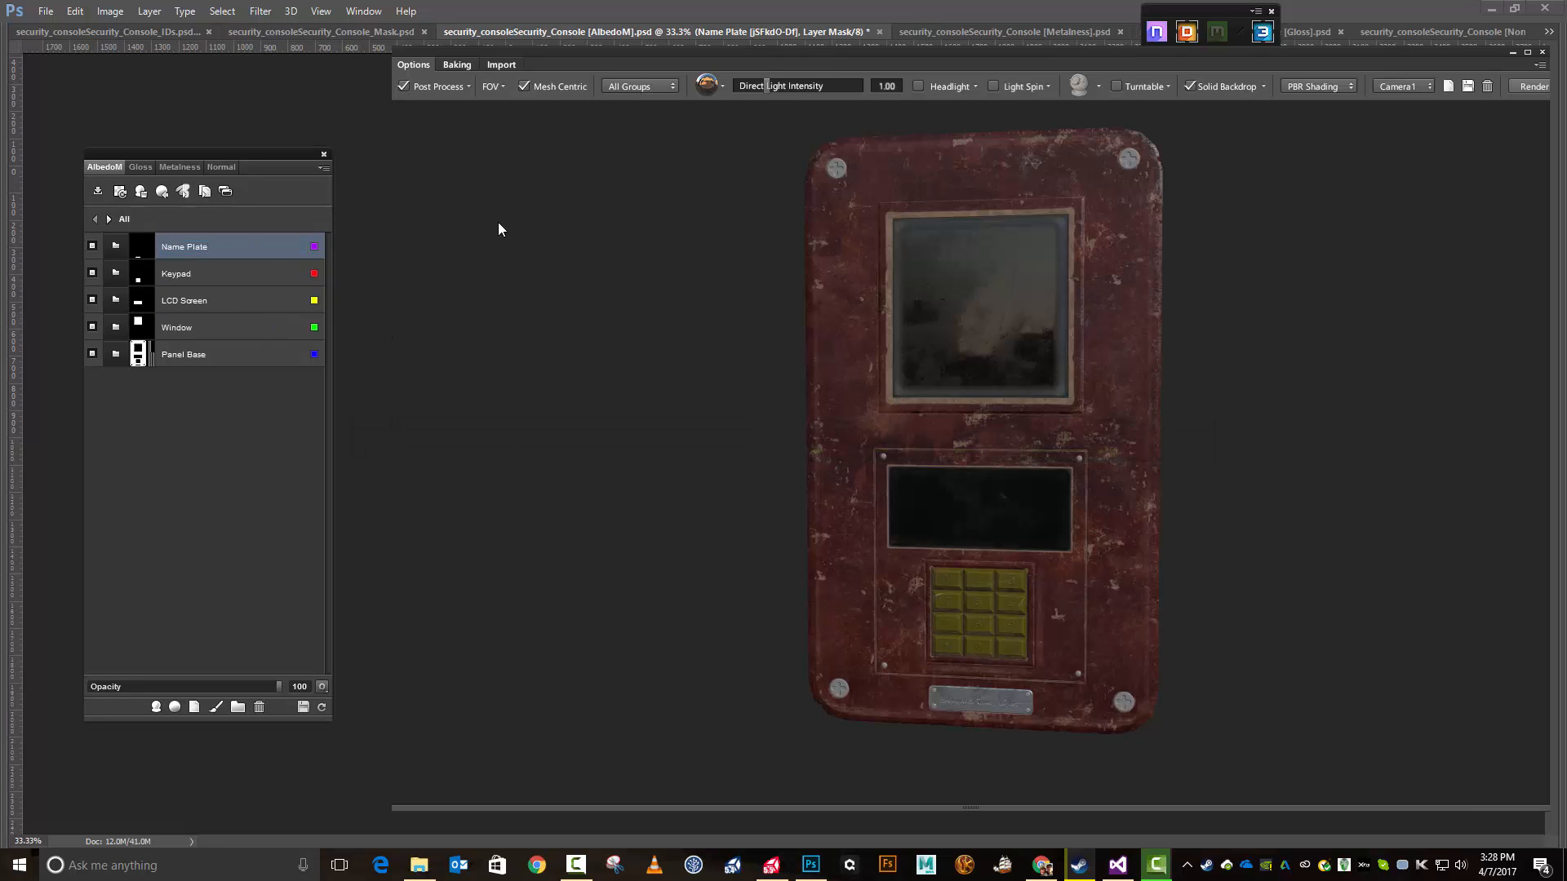
click(323, 169)
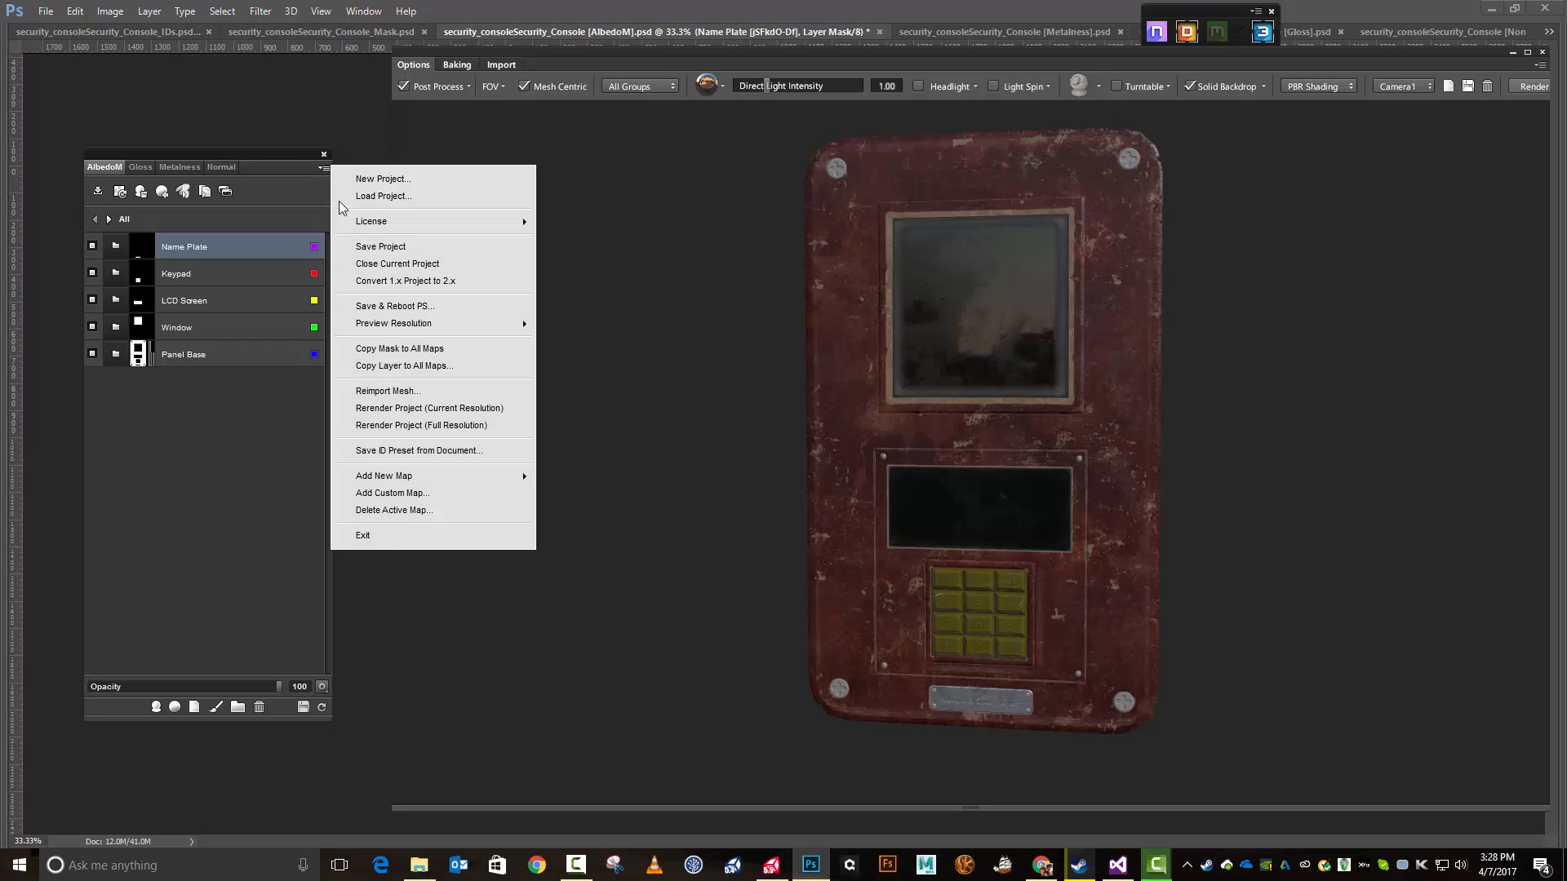
click(371, 251)
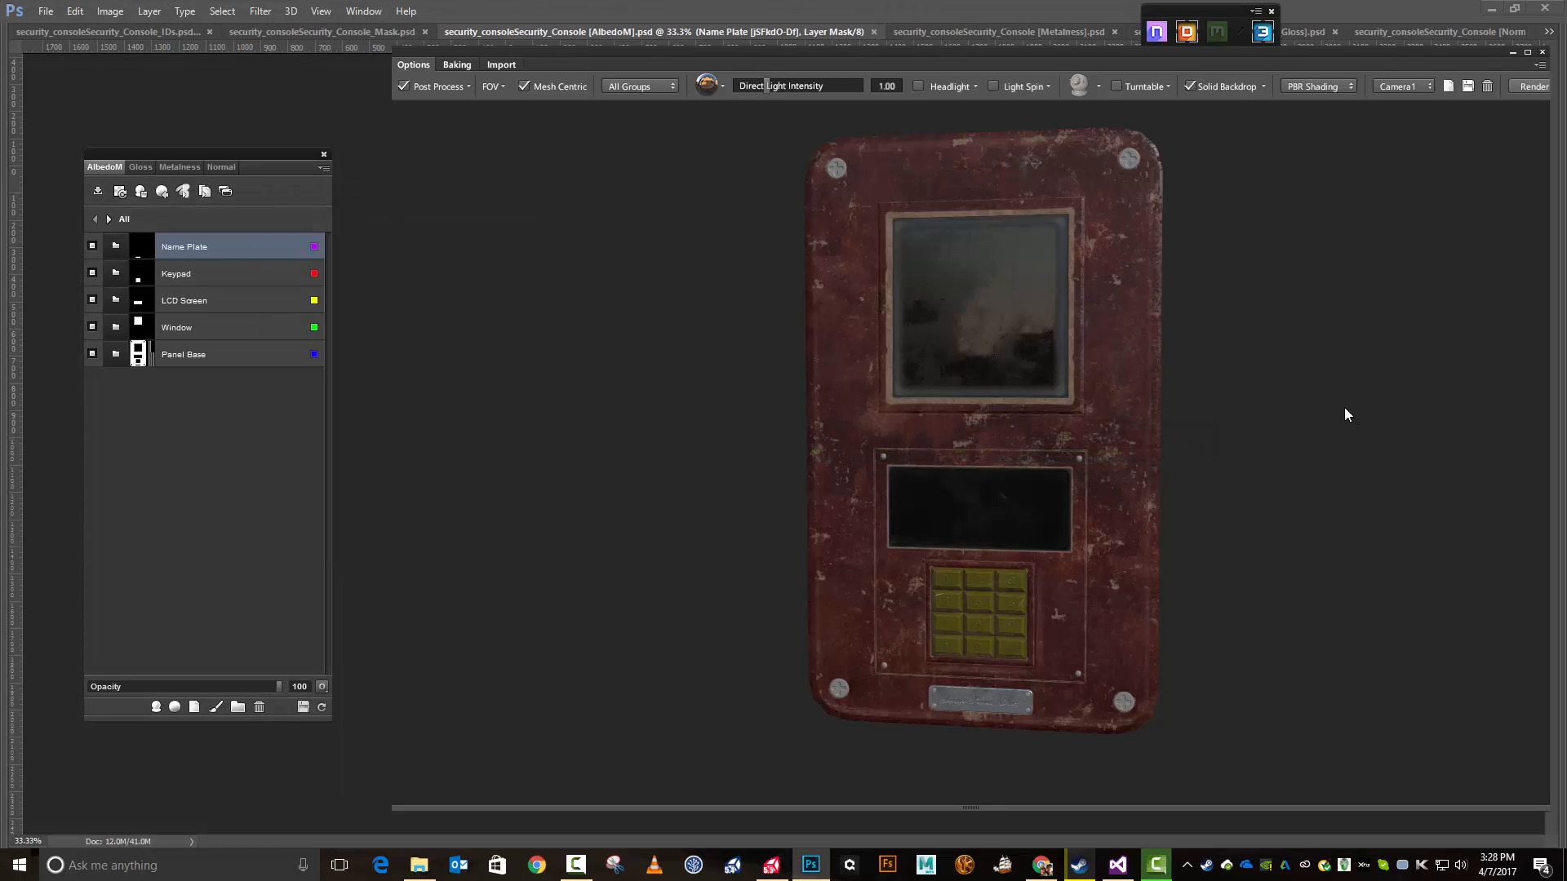
Step: Assign the Stained Steel bare metal material to the cyan screw and rivet areas
key(c)
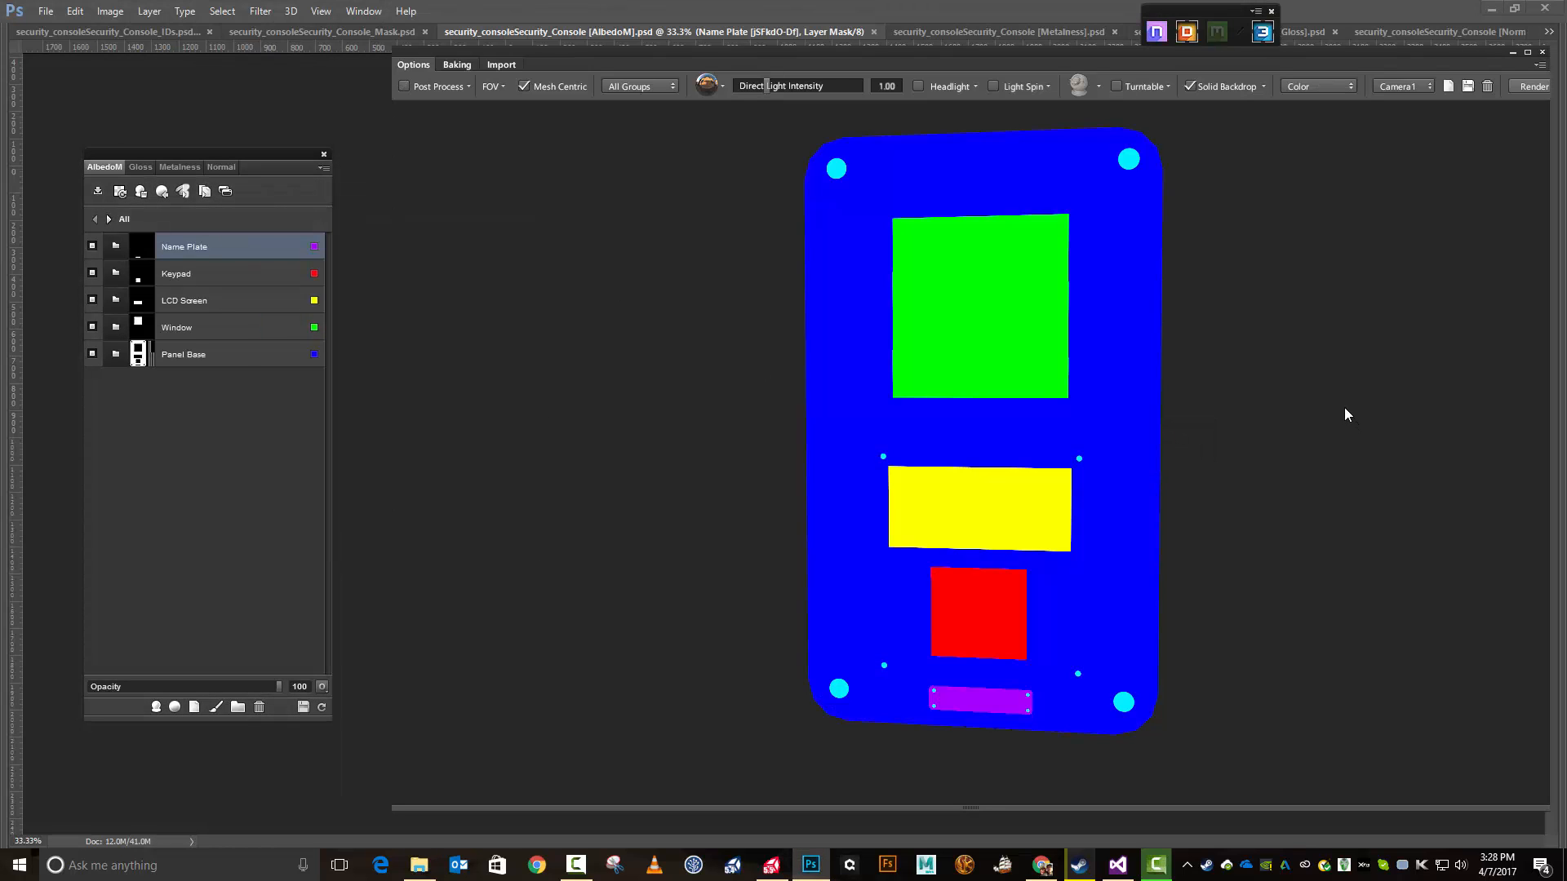
click(1121, 700)
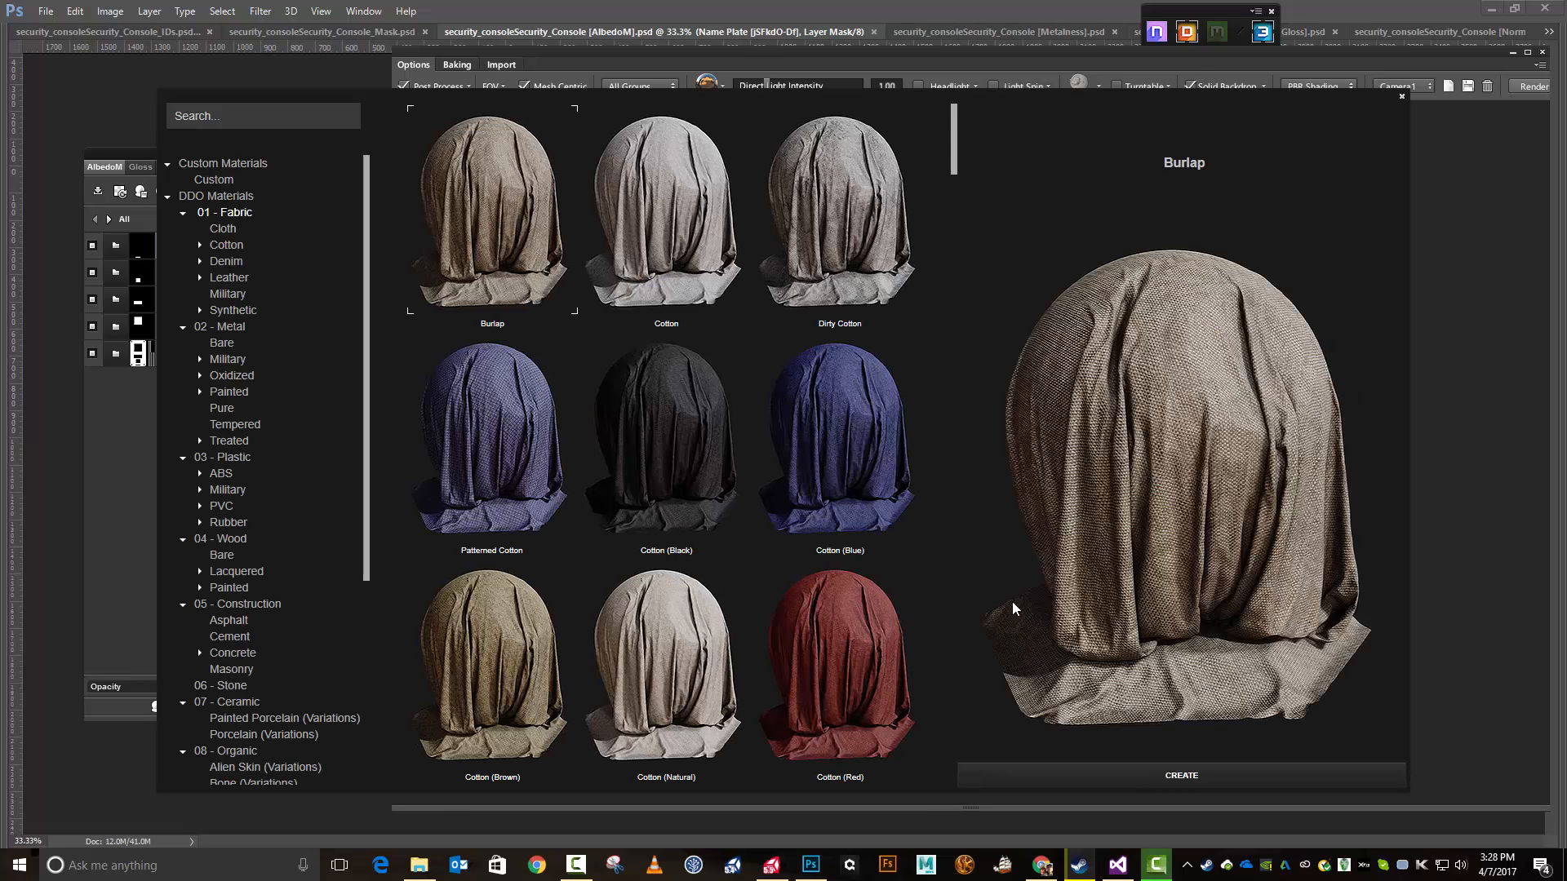
click(206, 344)
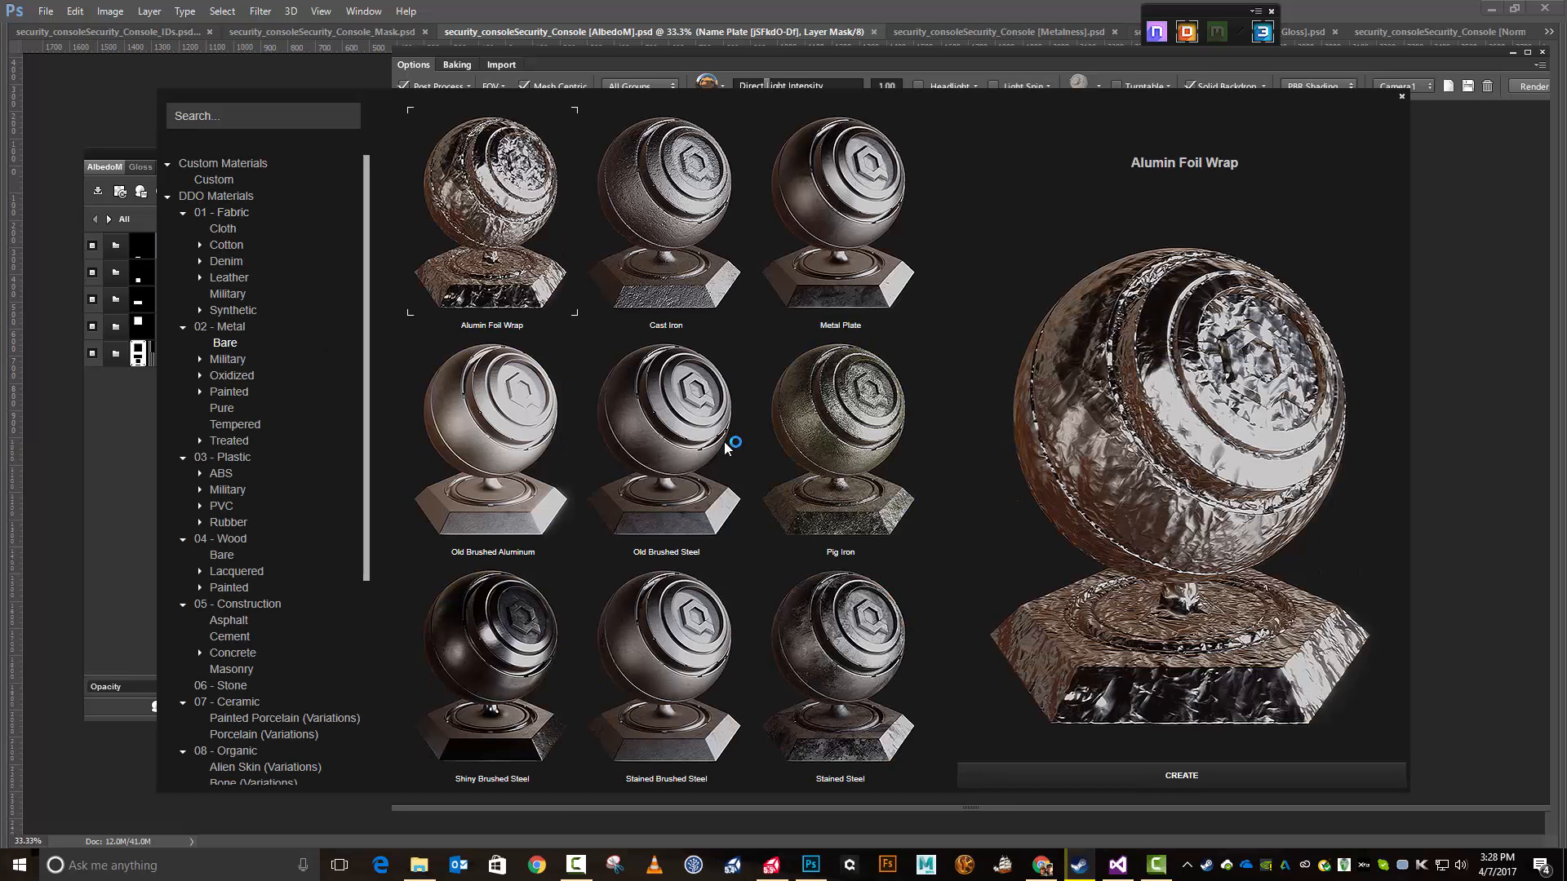
click(842, 635)
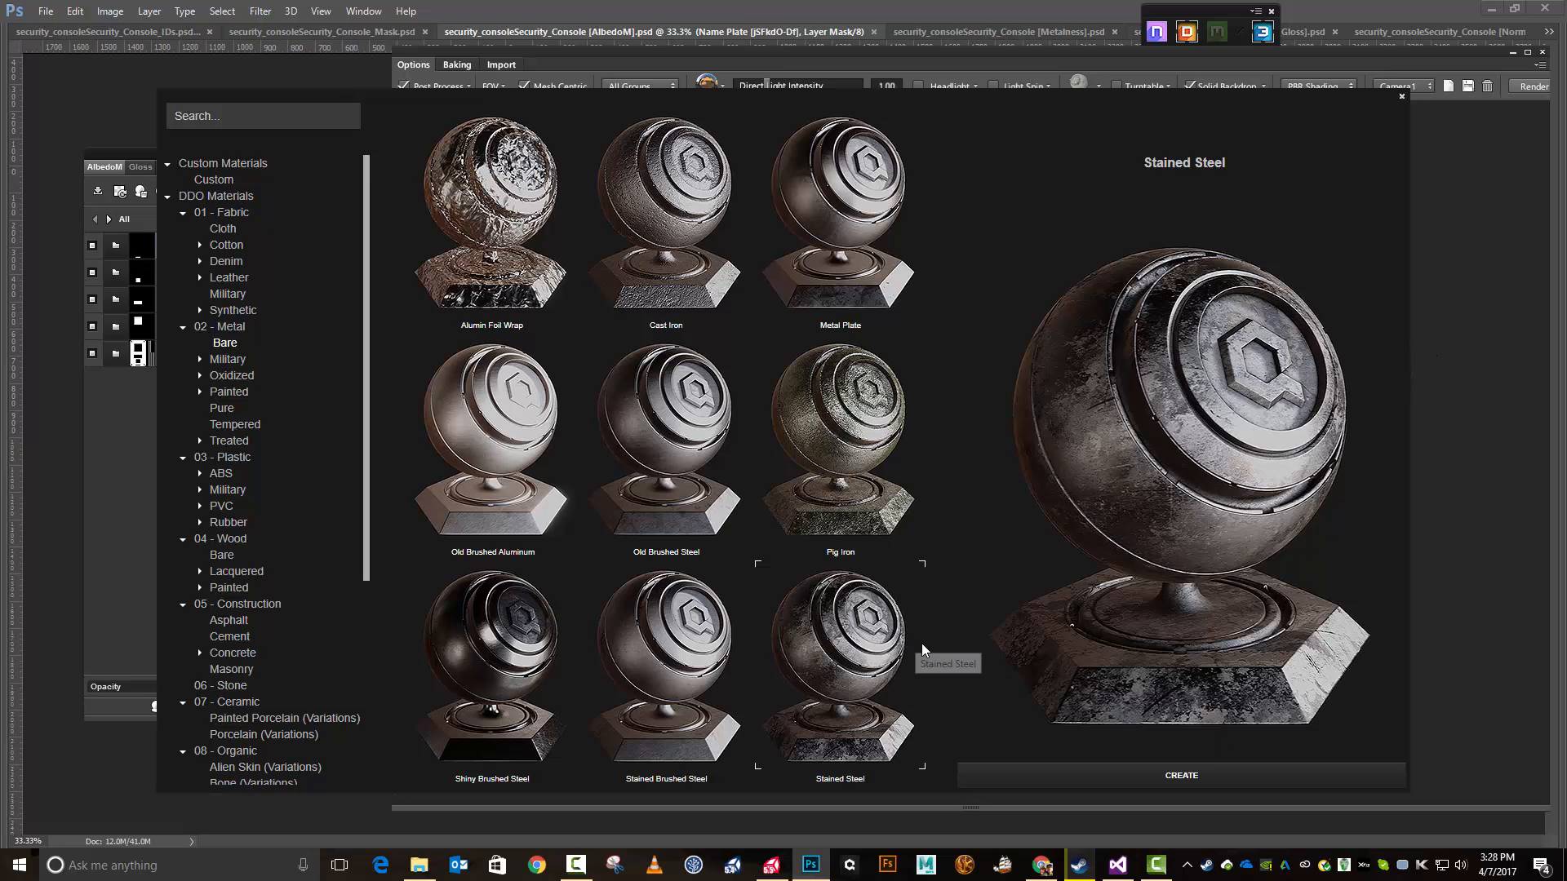
click(1156, 774)
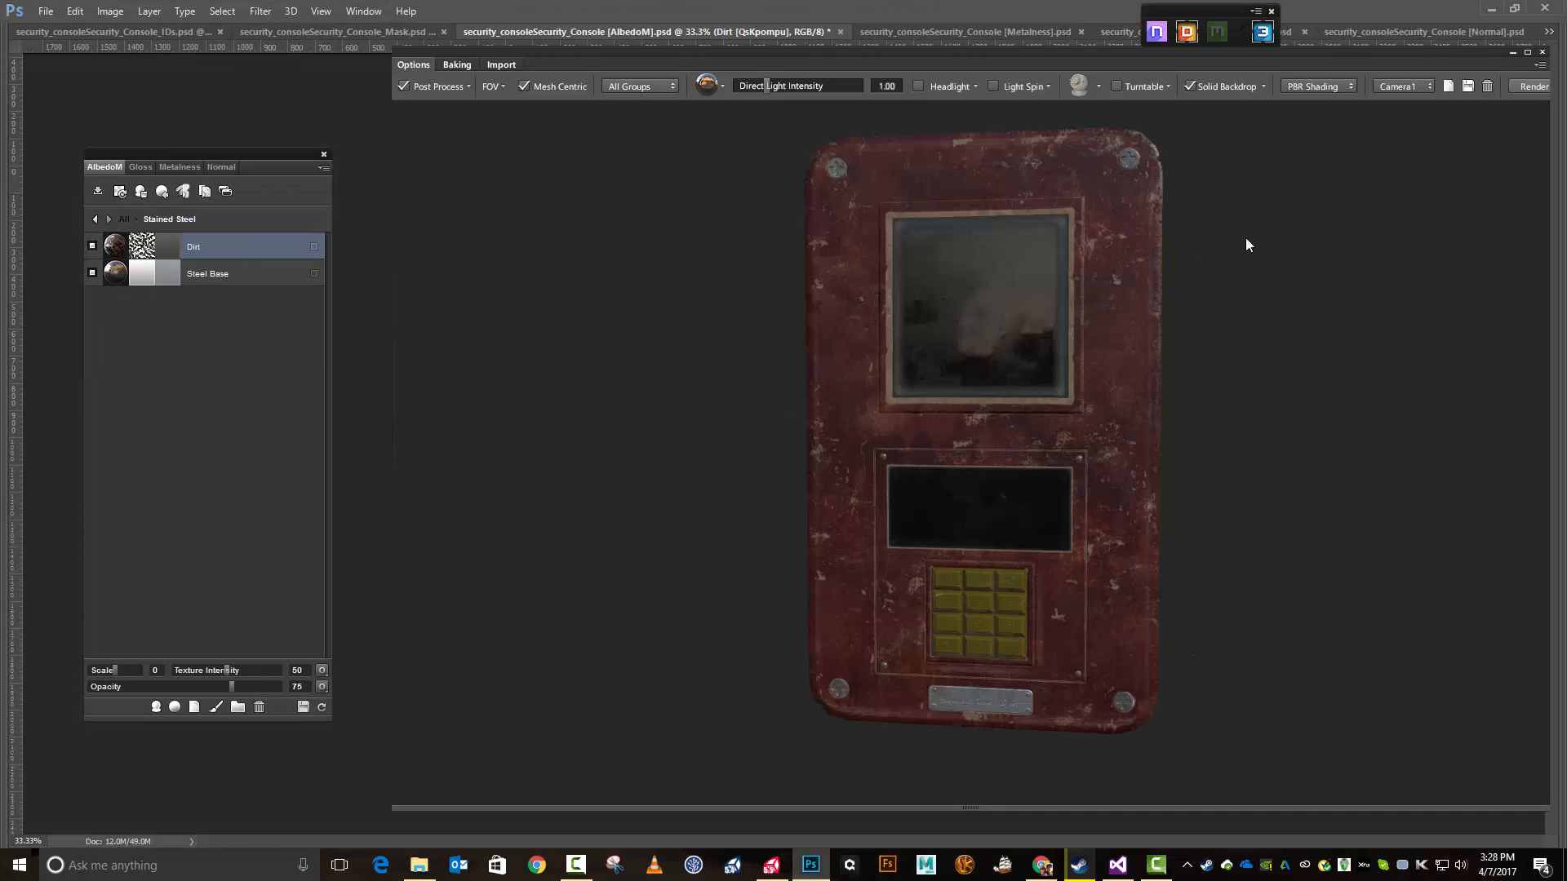
Step: Return to the All level and rename the cyan area's Stained Steel group as Screws and Rivets
drag(1057, 555, 1061, 502)
drag(1399, 242, 1322, 288)
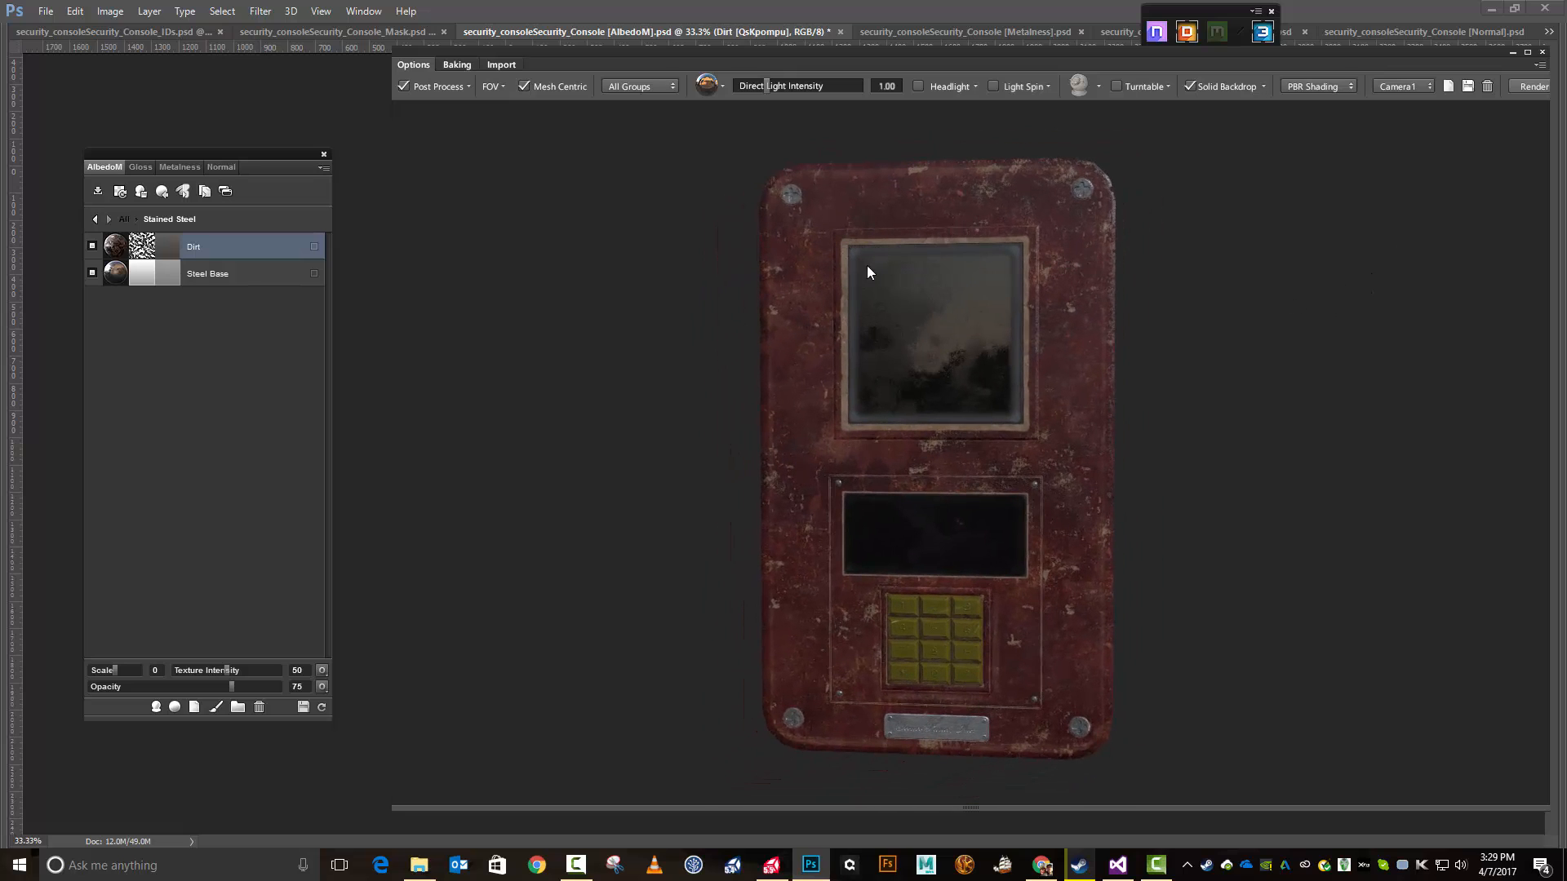
click(94, 220)
double_click(190, 244)
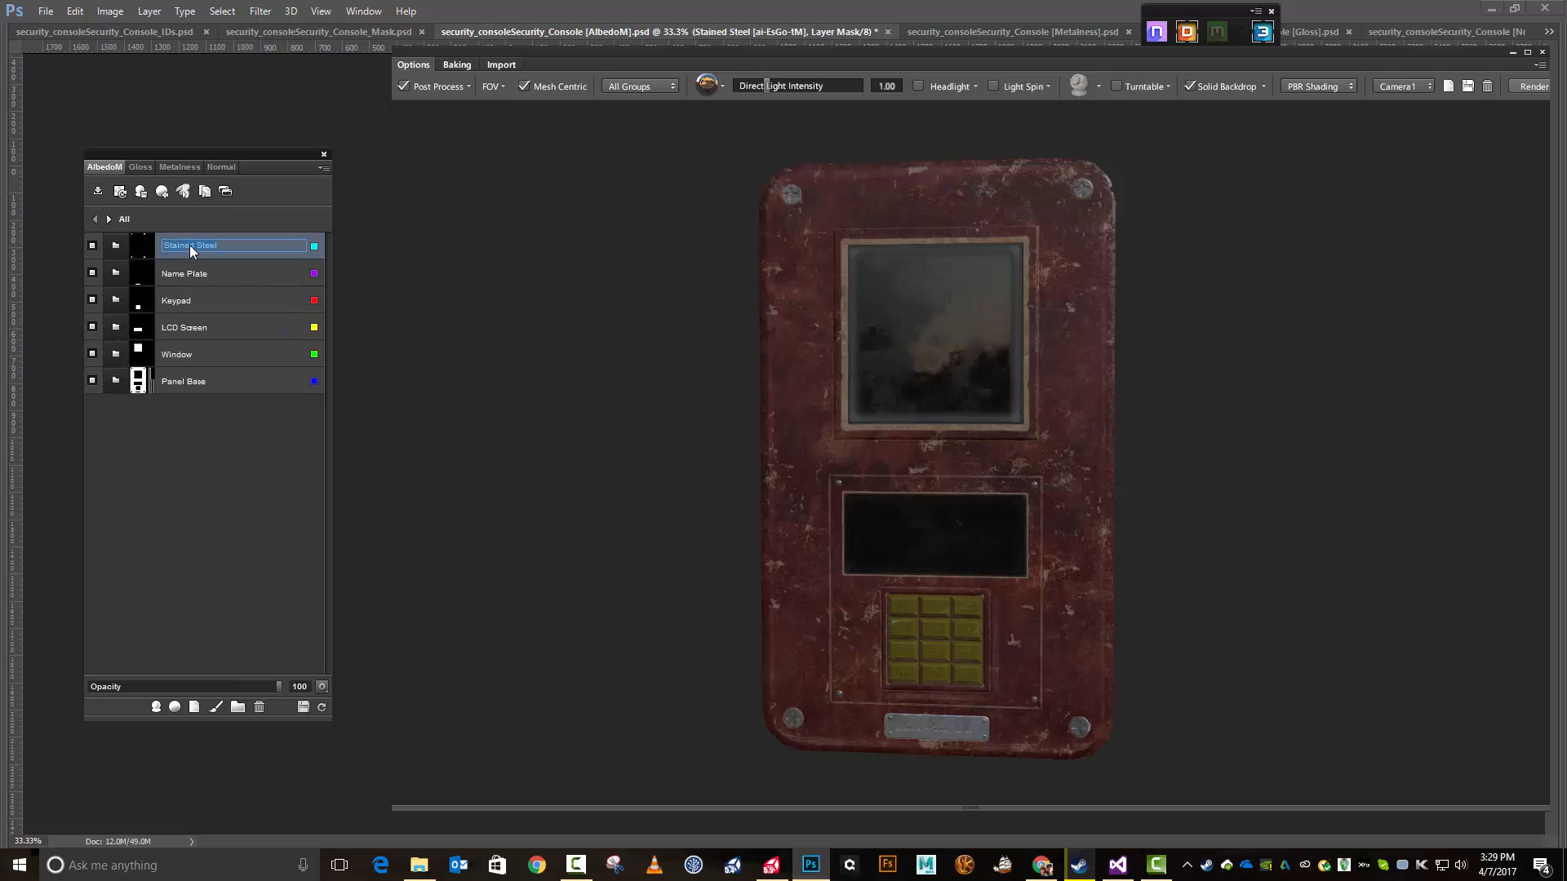
text(Screws and Rivets)
key(Return)
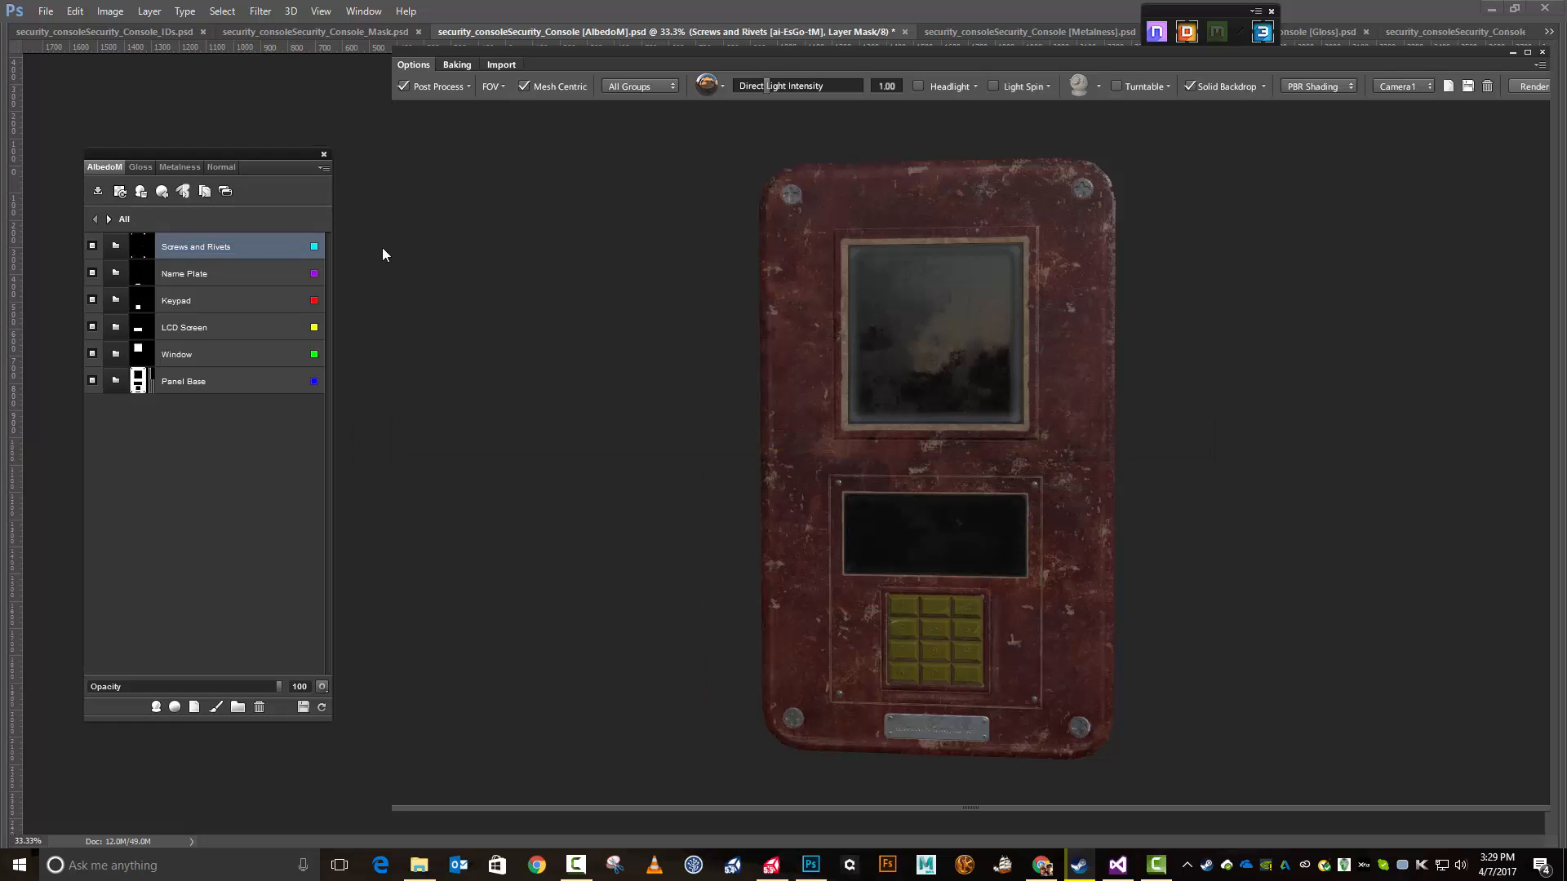
Step: Open the Dirt layer's mask in the Panel Base group for Dynamask painting, choosing quick-editing instead of full shaded mode
click(188, 384)
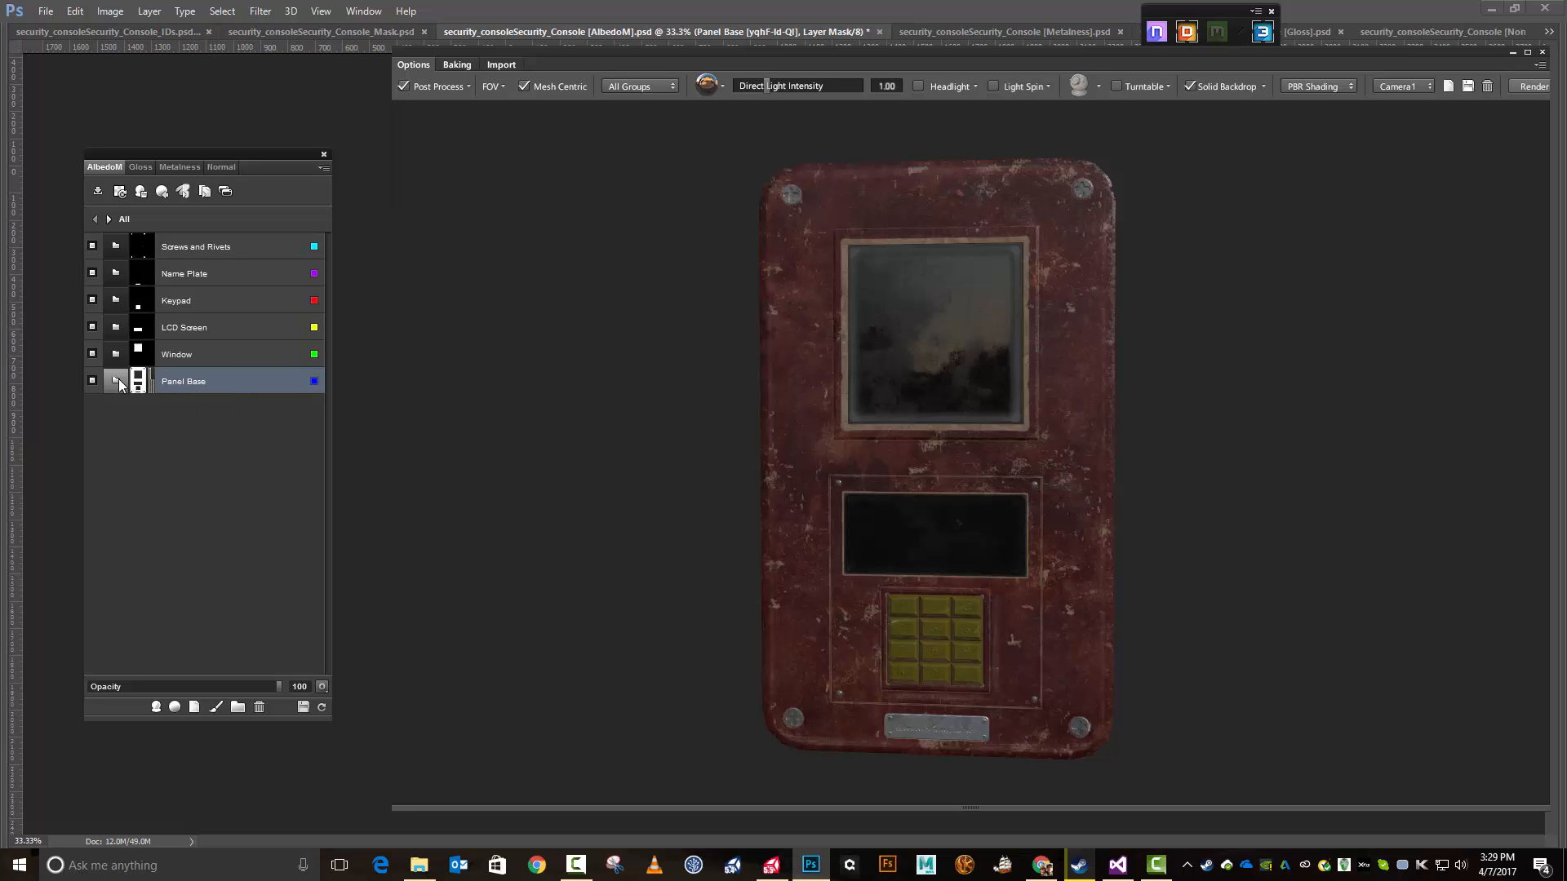
click(109, 221)
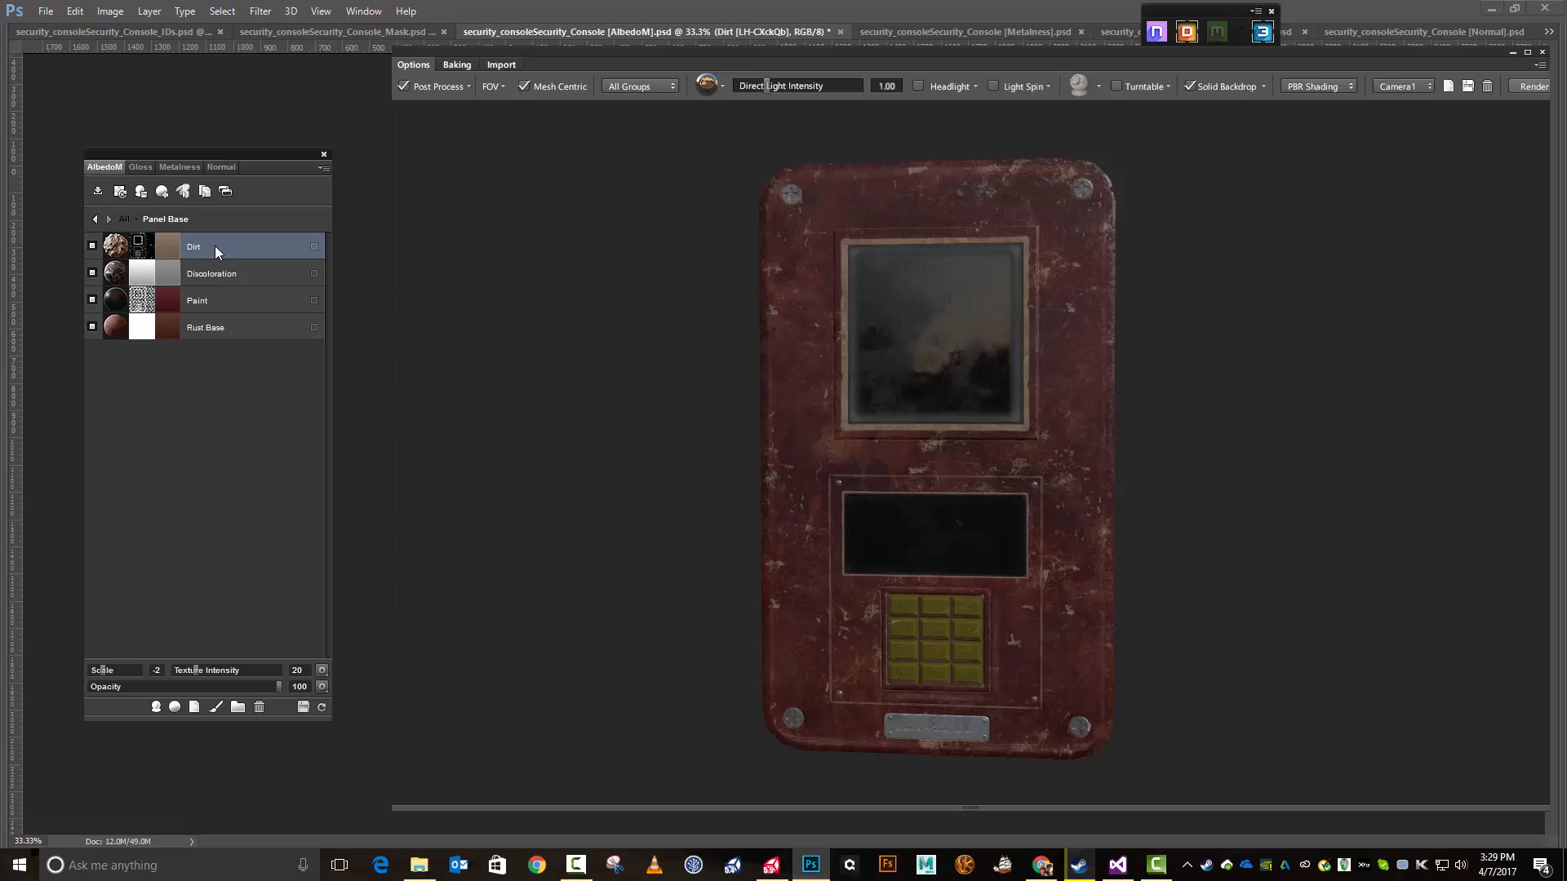
click(139, 244)
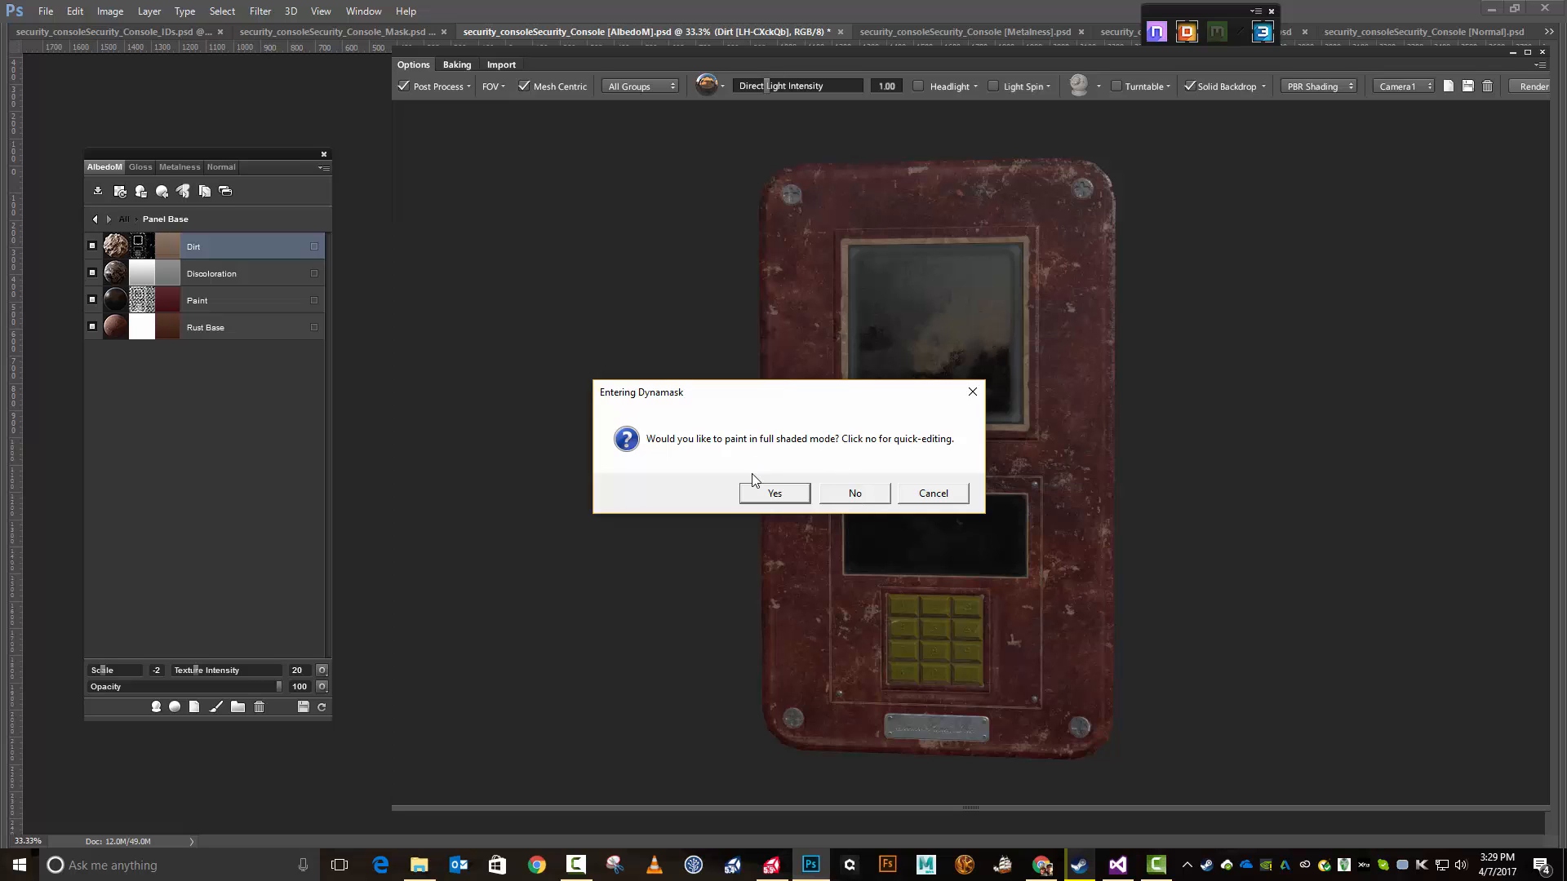
click(854, 494)
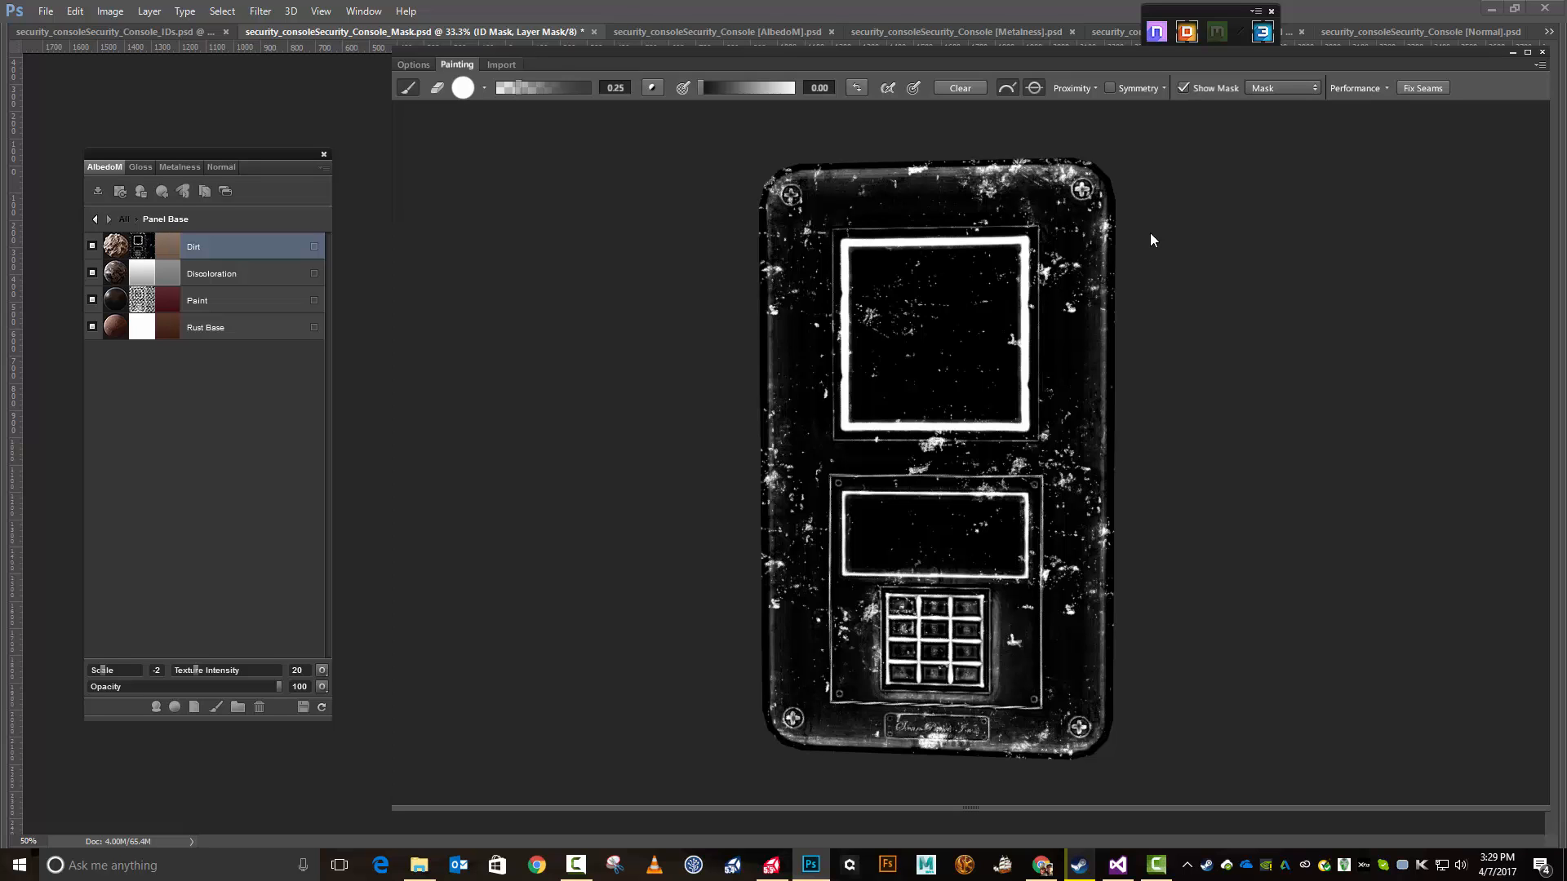
Step: Move the 3D viewer aside to examine the flat mask and AlbedoM documents, and bring the viewer back for painting
drag(1097, 54, 1566, 69)
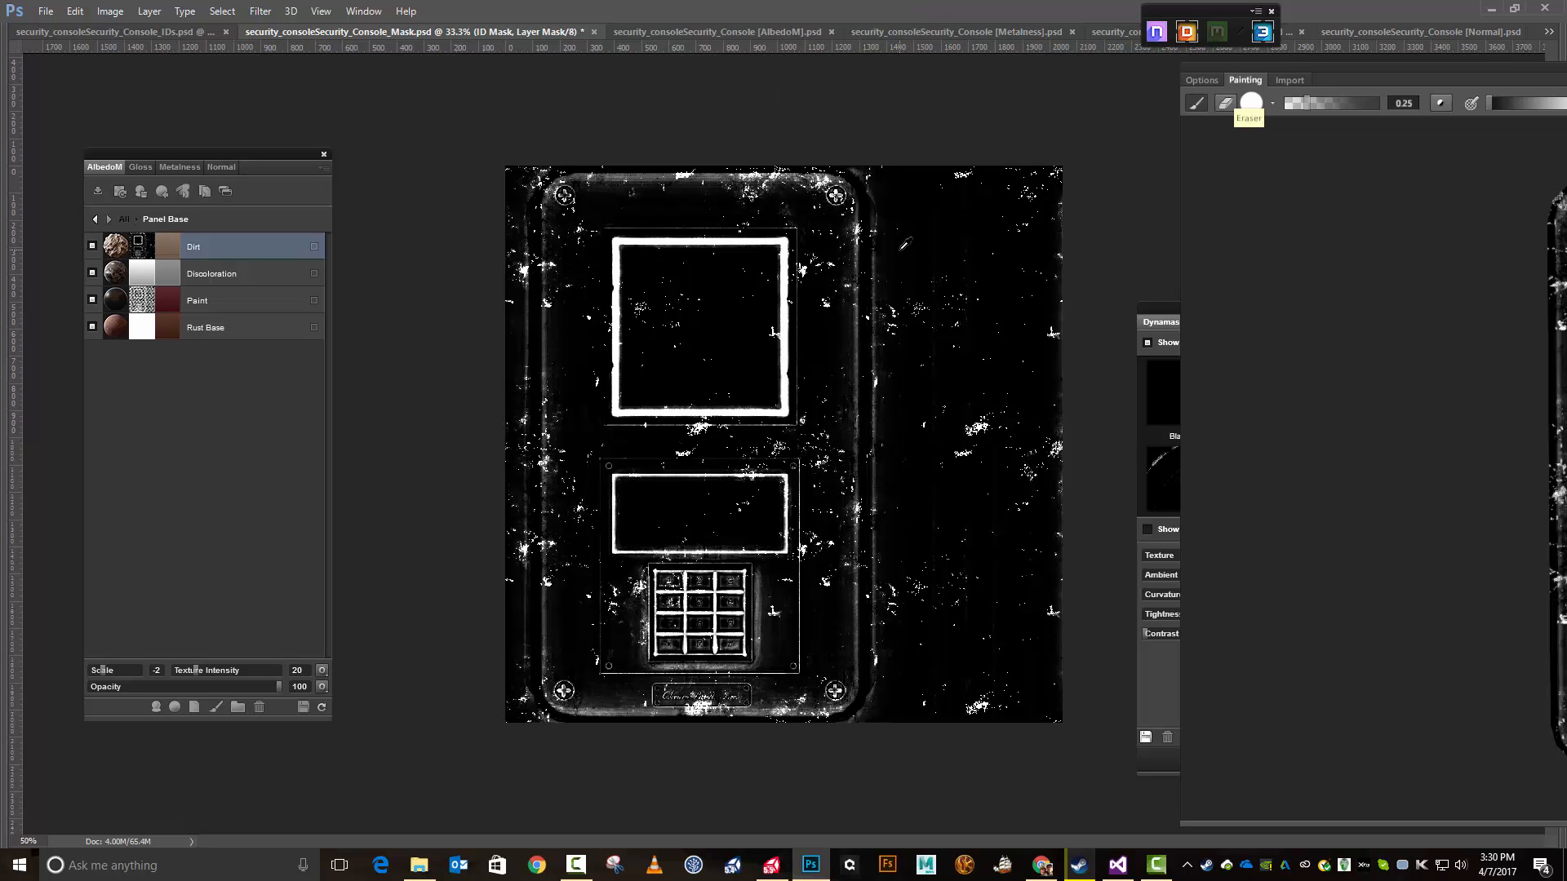
key(ctrl+plus)
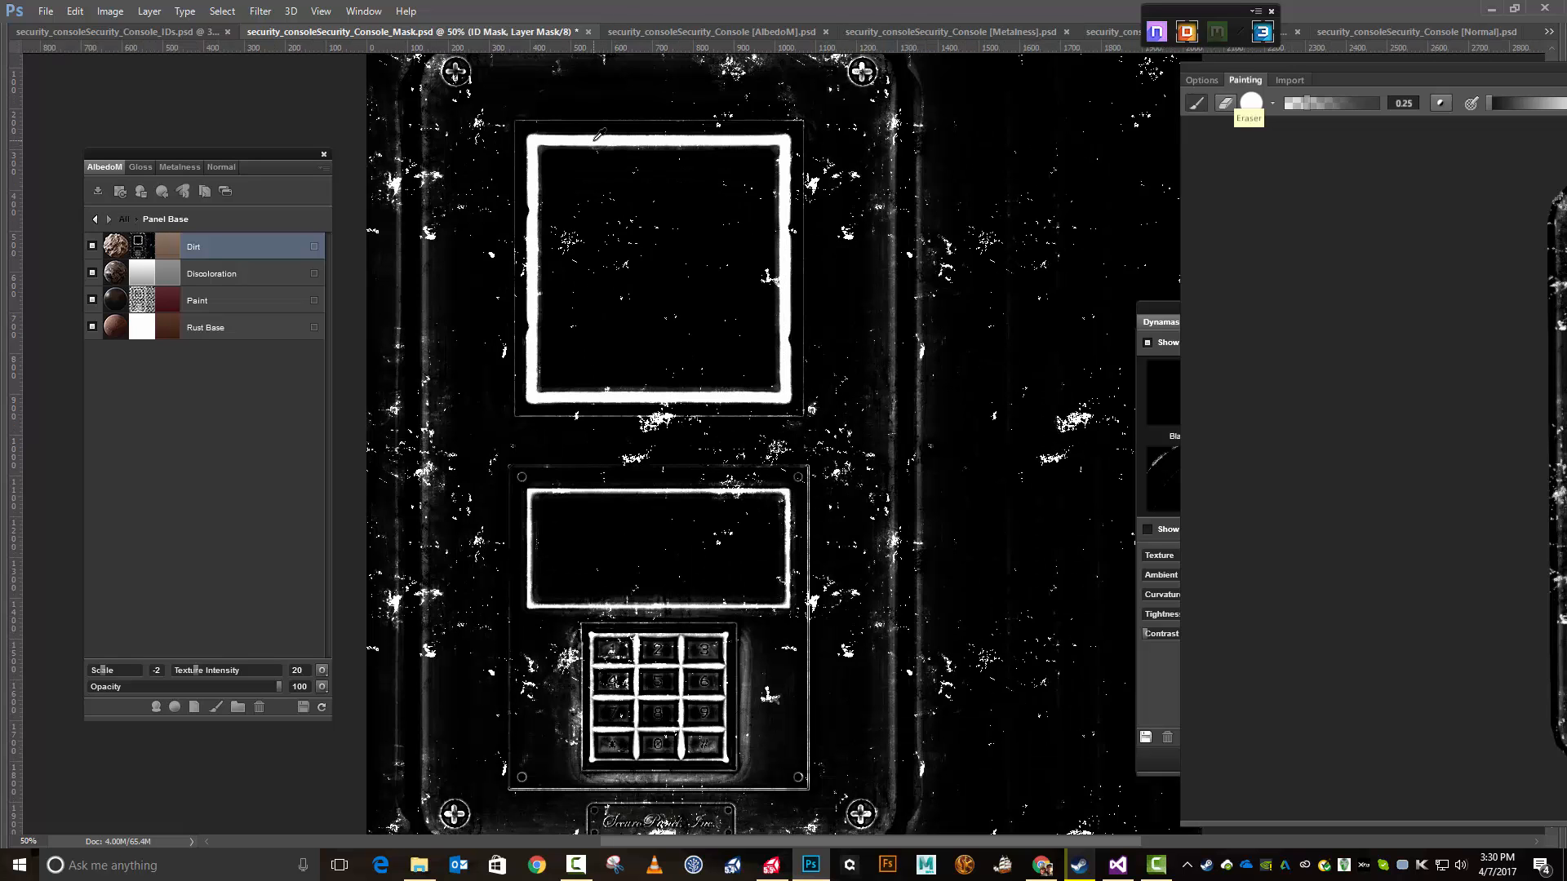
key(ctrl+Tab)
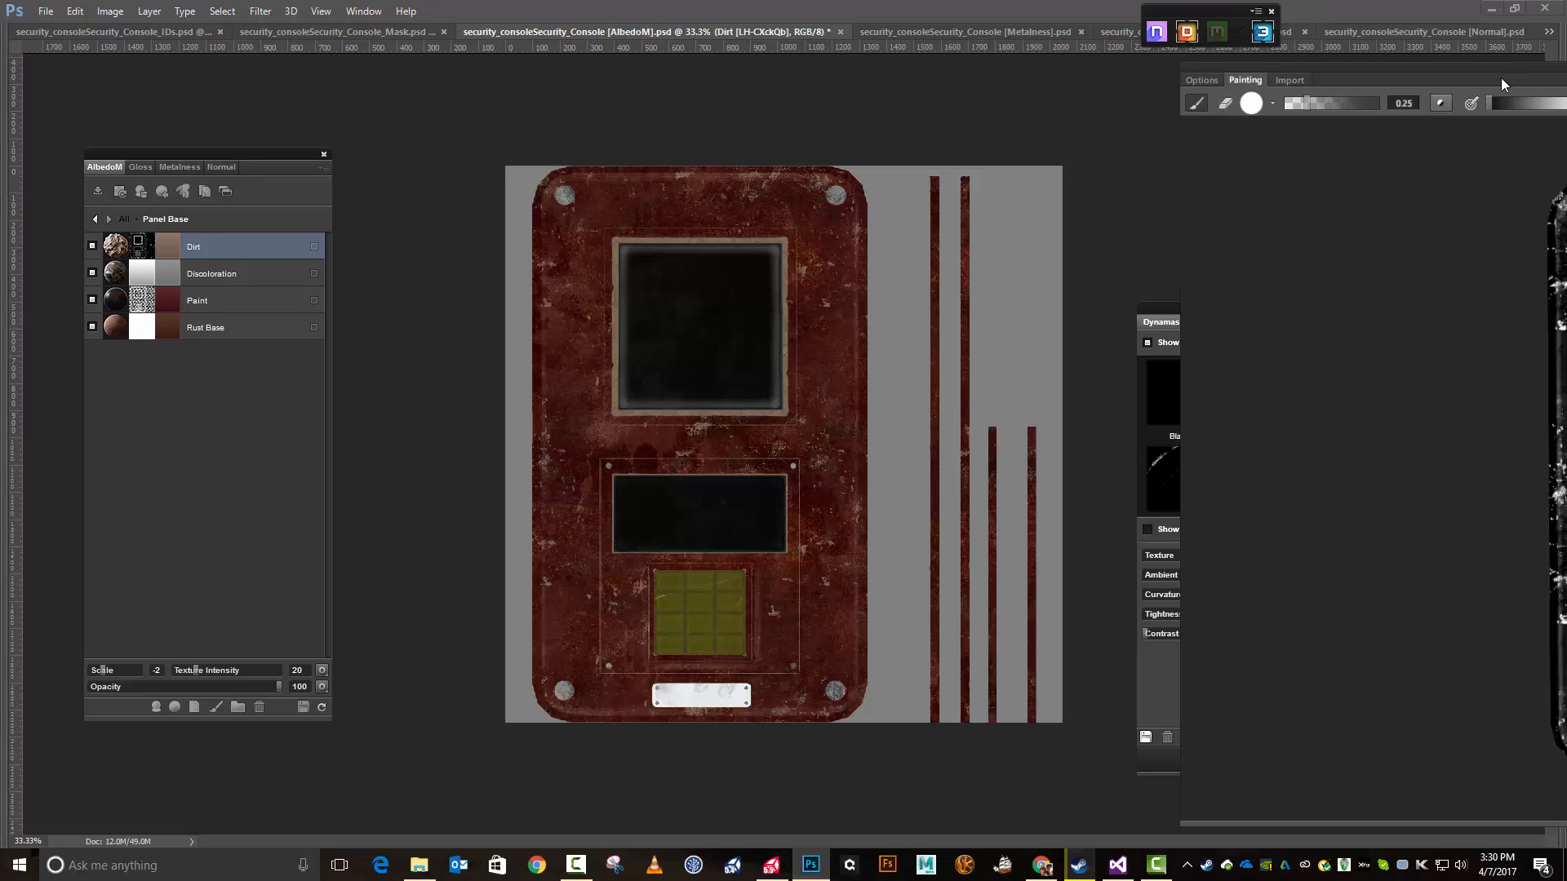
mouse_move(1501, 77)
mouse_down()
mouse_move(733, 65)
mouse_move(648, 11)
mouse_up()
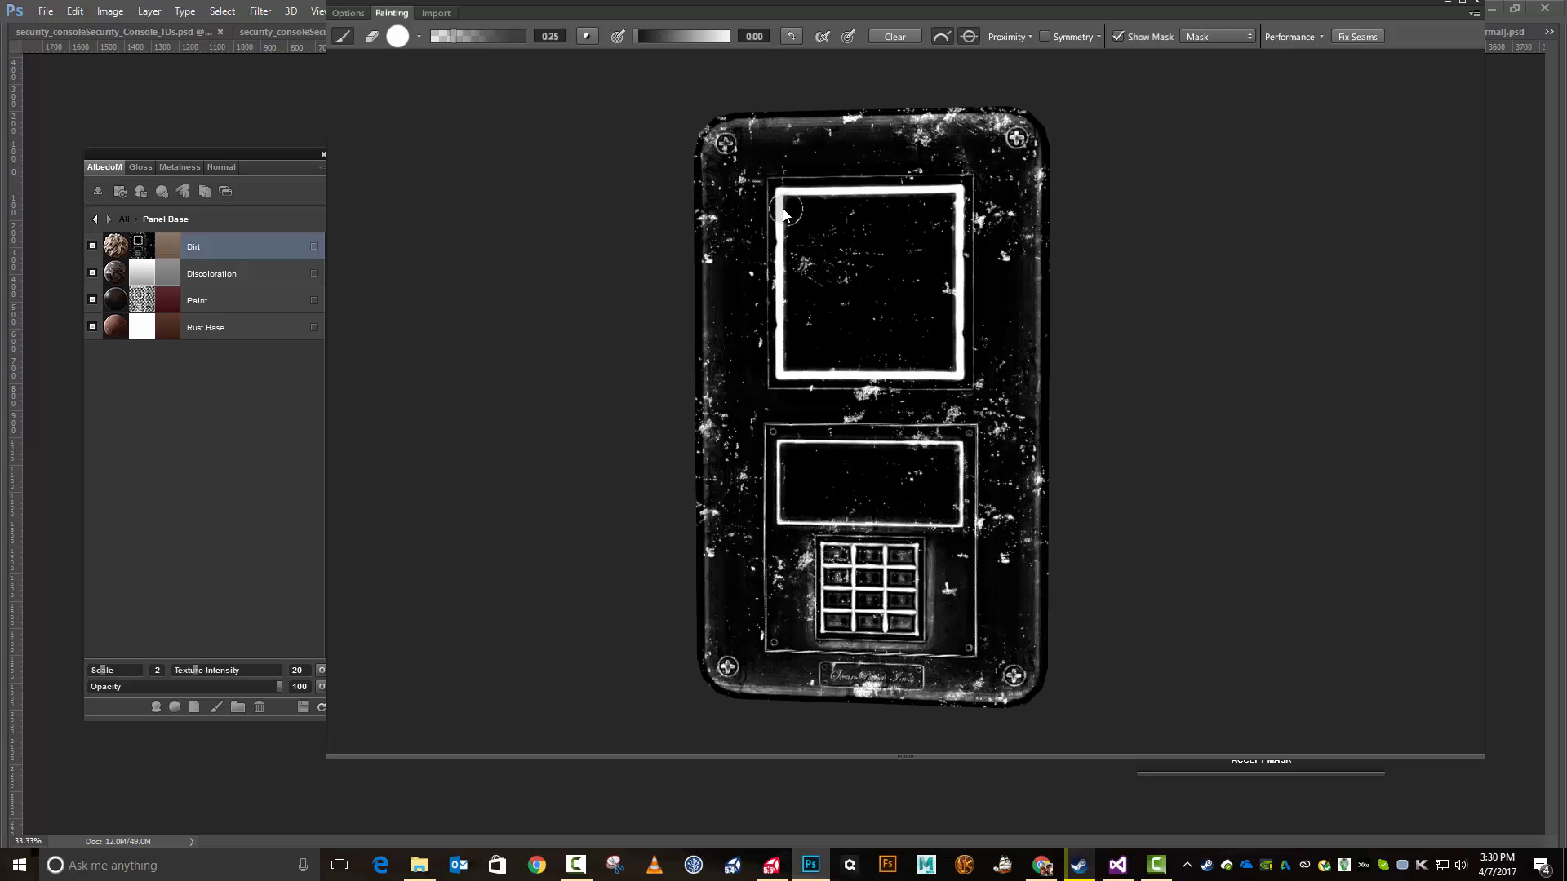
Step: Set up the softest round mask brush with size 45, paint opacity 0.50 and paint value 0.00
click(419, 37)
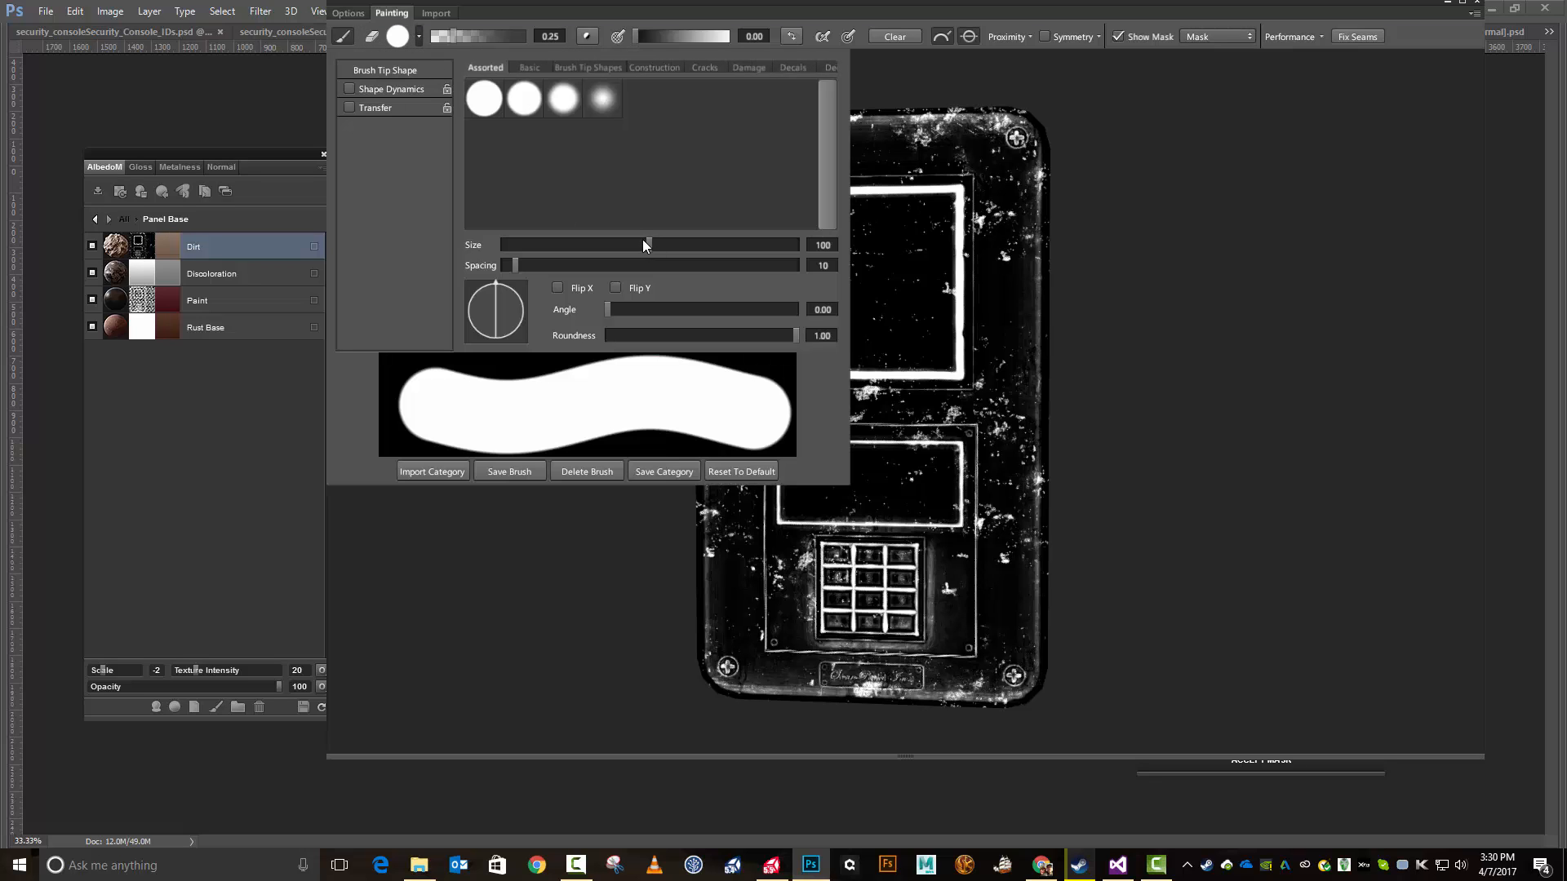
drag(650, 243, 589, 245)
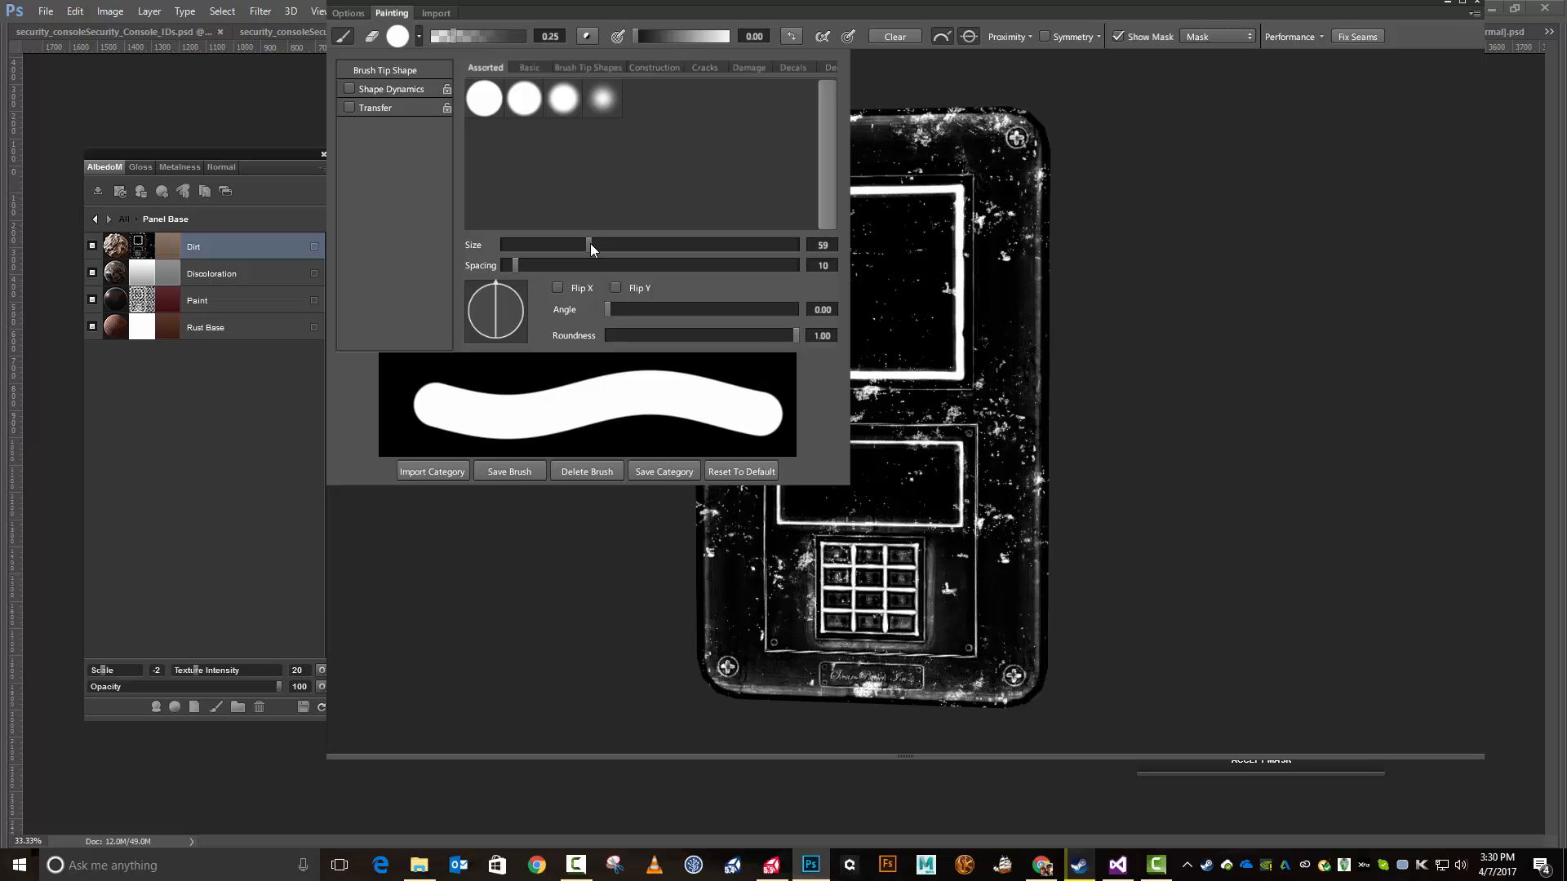
drag(590, 244, 566, 243)
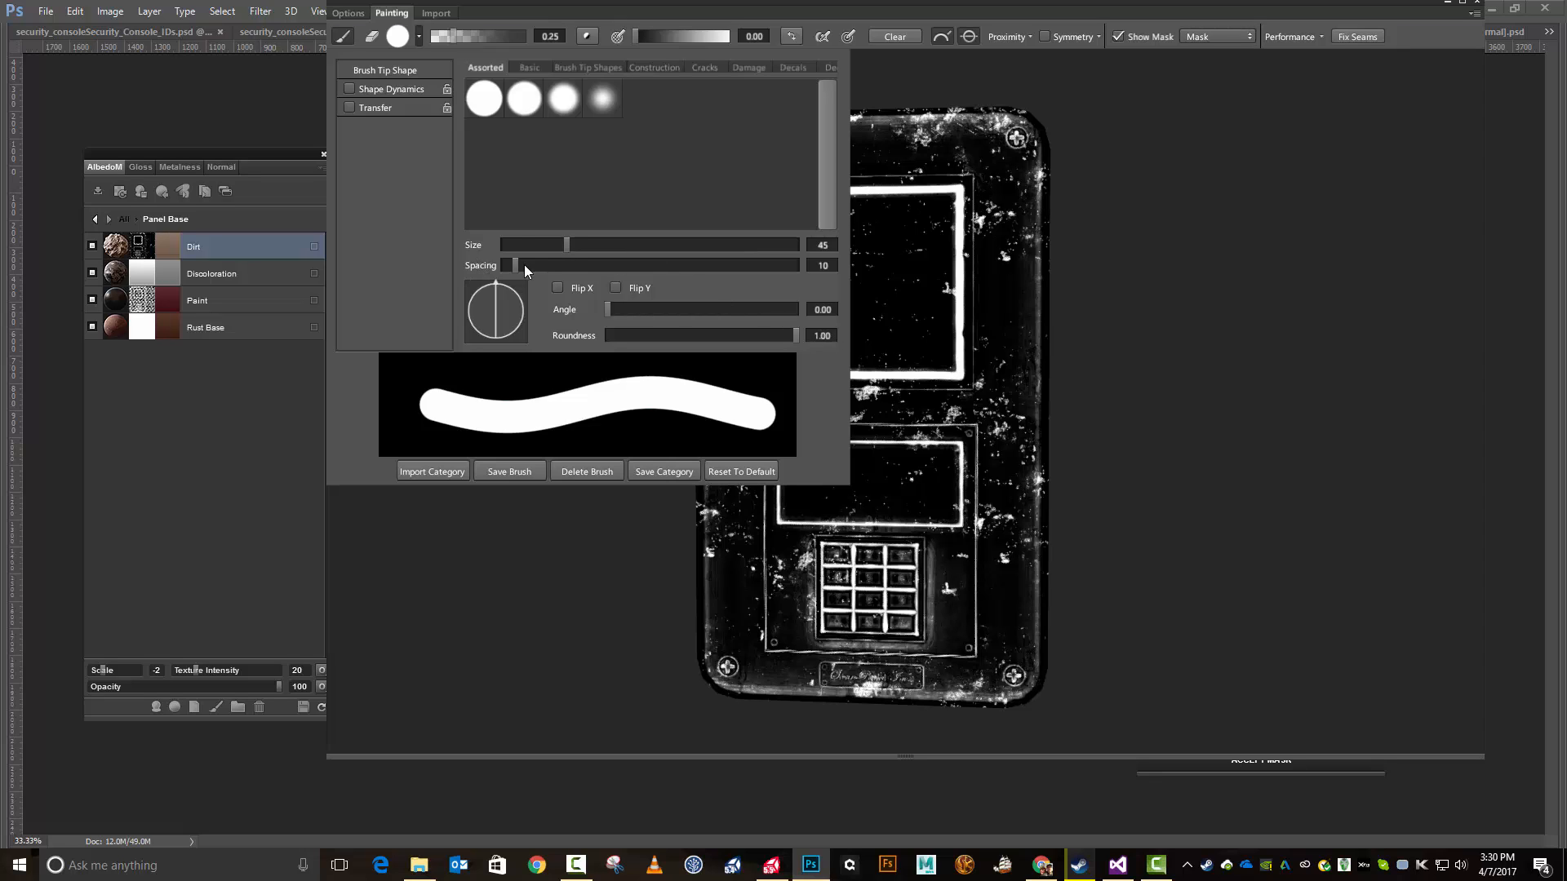
click(596, 92)
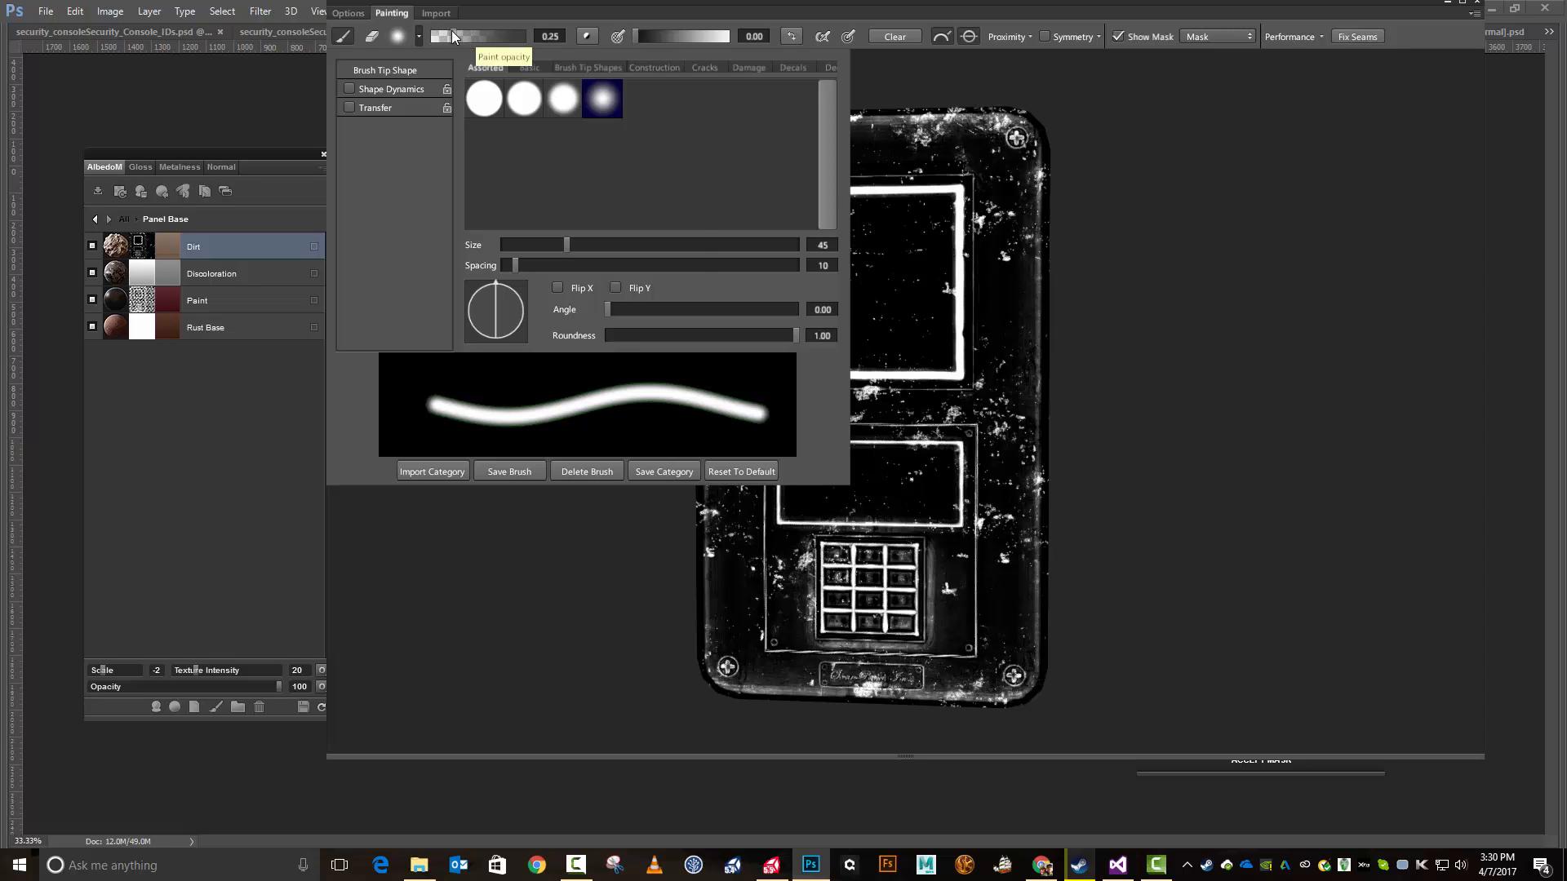
drag(452, 31, 468, 36)
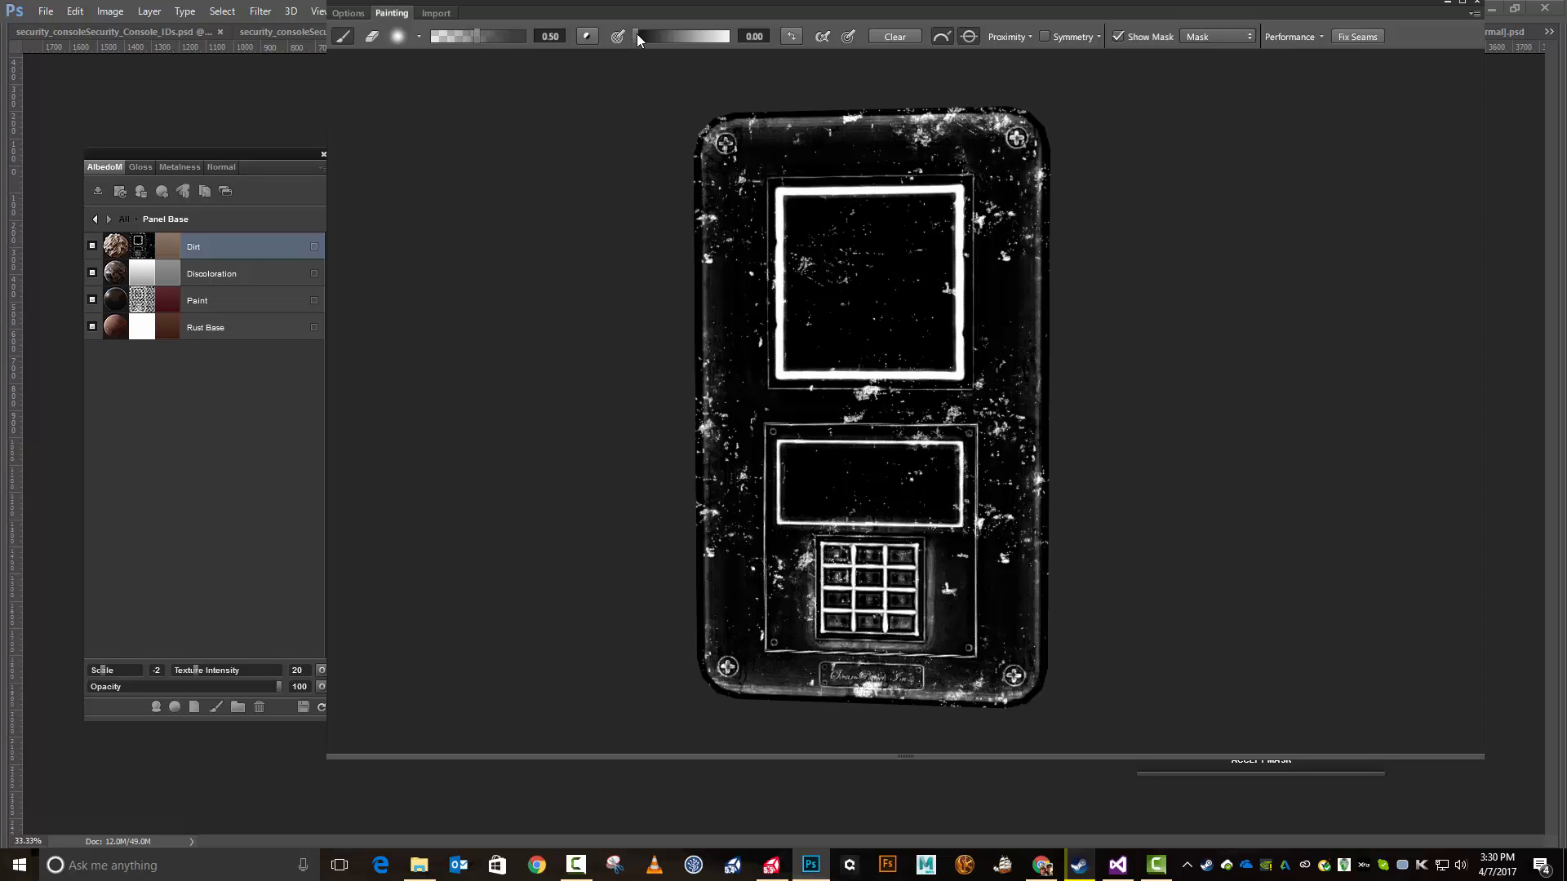
drag(735, 38, 635, 37)
Step: Paint black over the upper part of the large screen frame's right edge in the Dirt mask with the soft Assorted brush
click(418, 35)
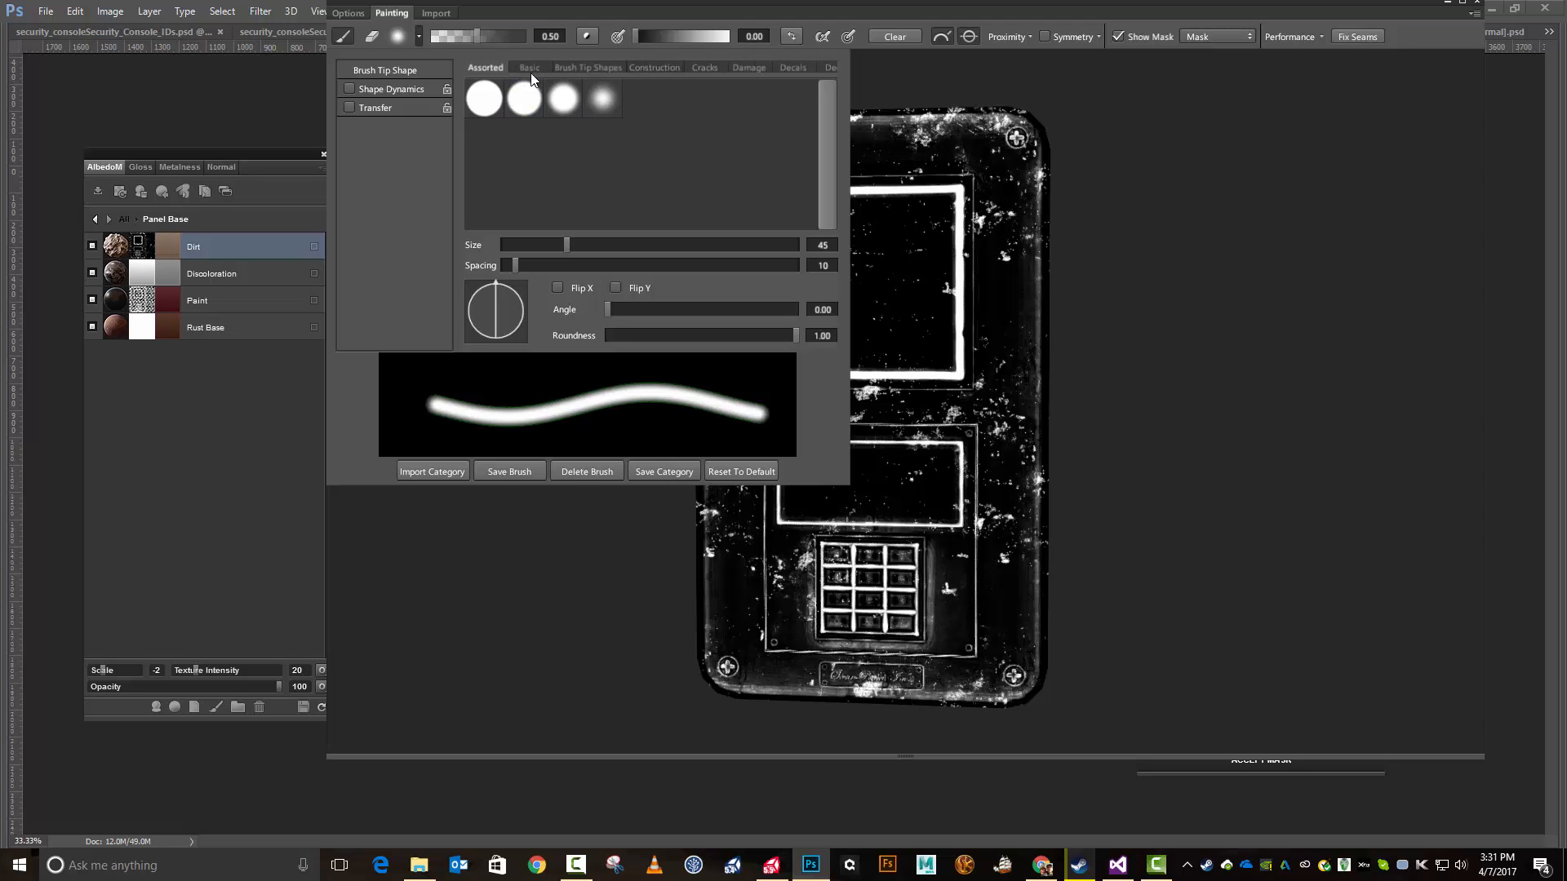
click(536, 67)
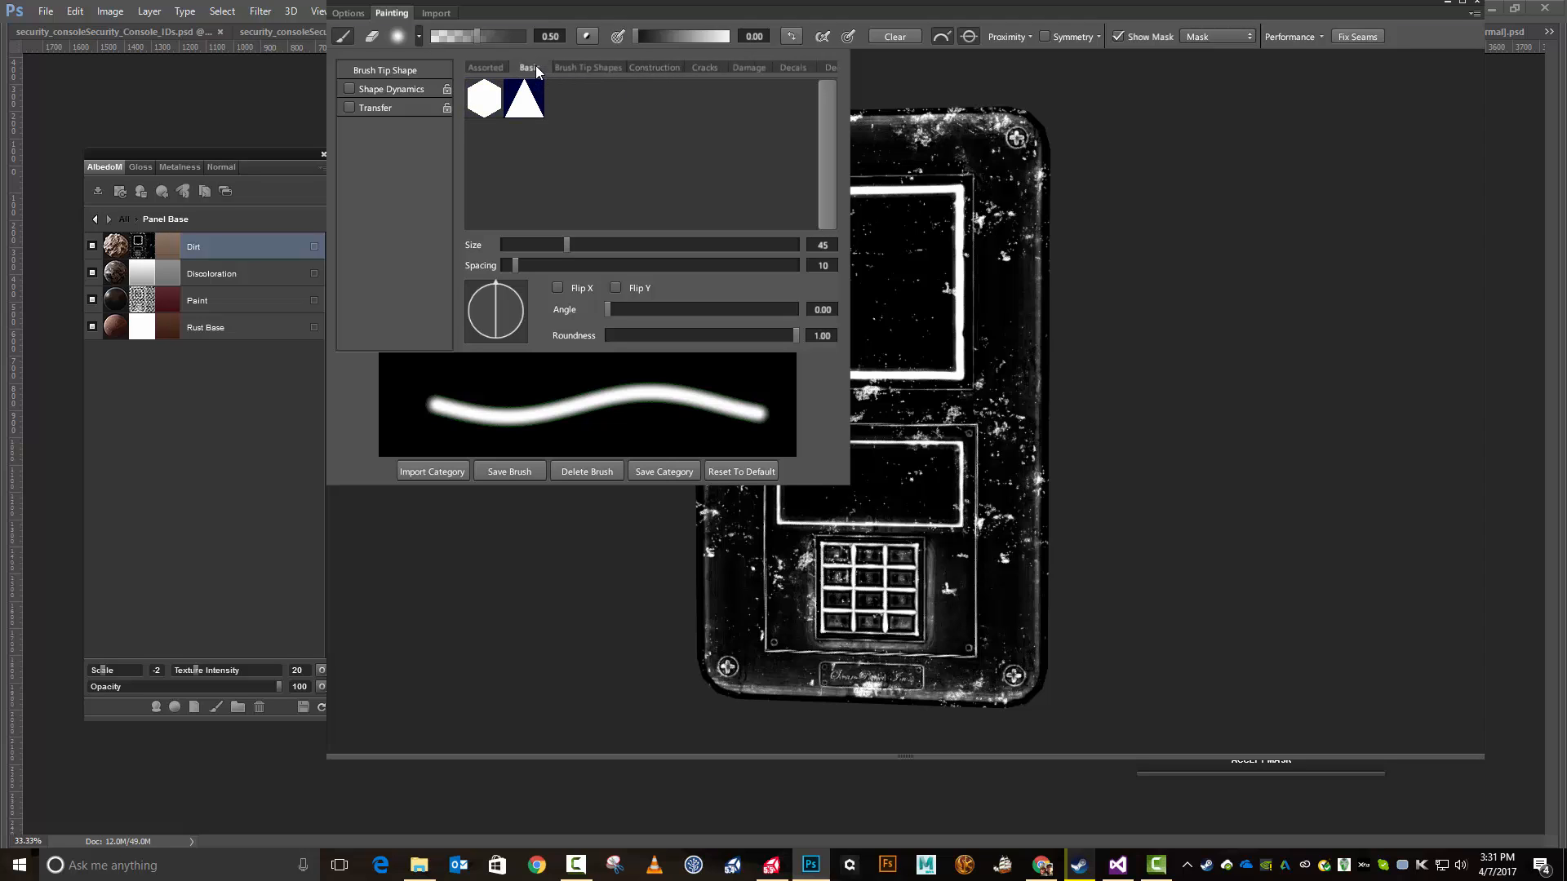
click(487, 68)
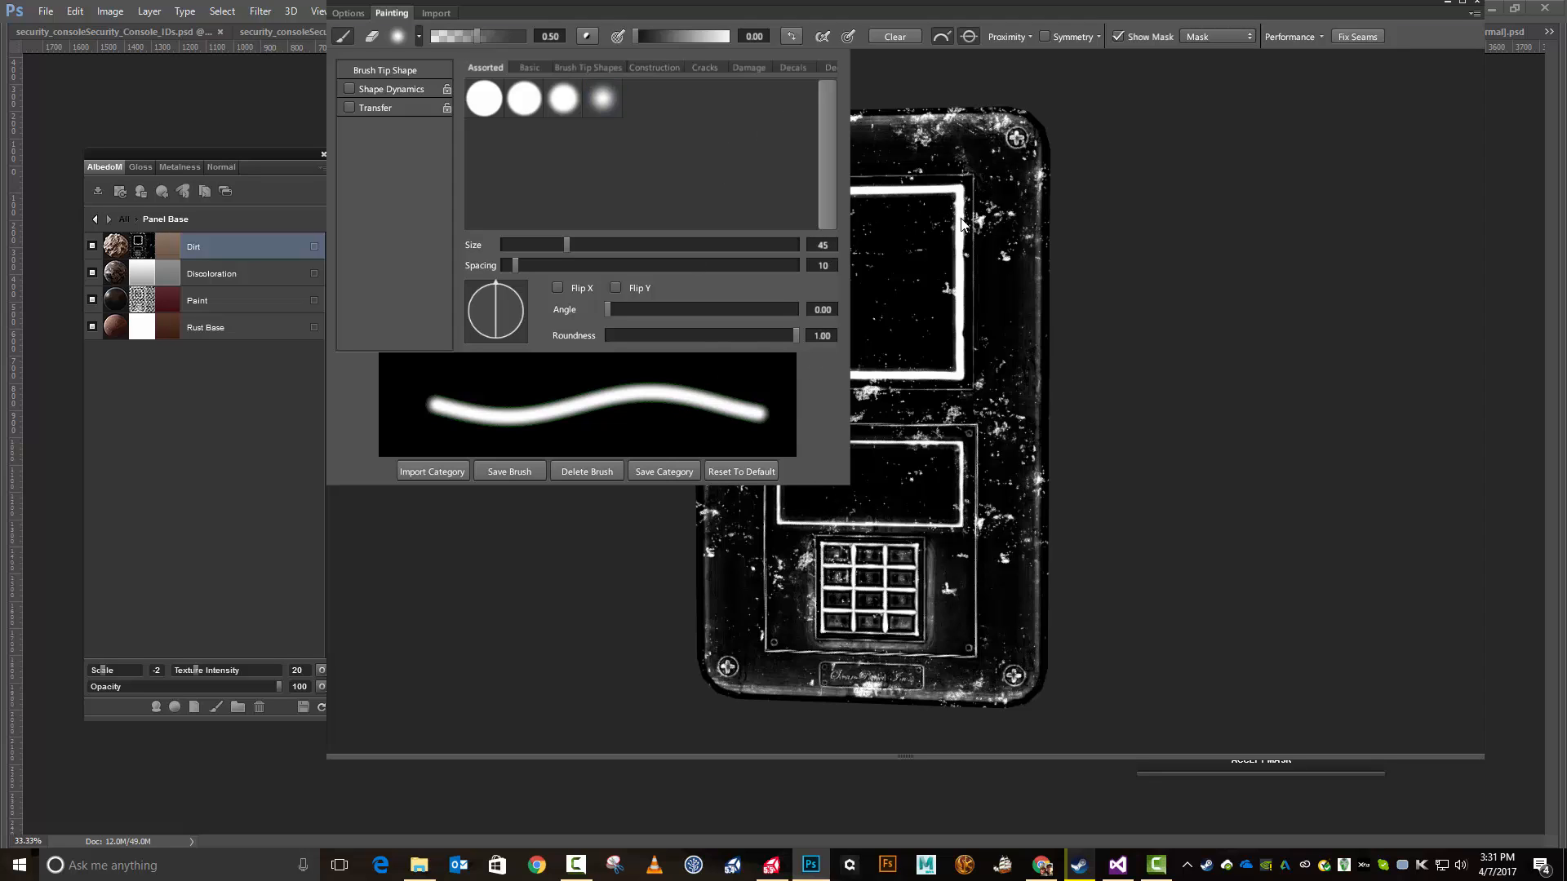
alt+scroll(1056, 214, up, 1)
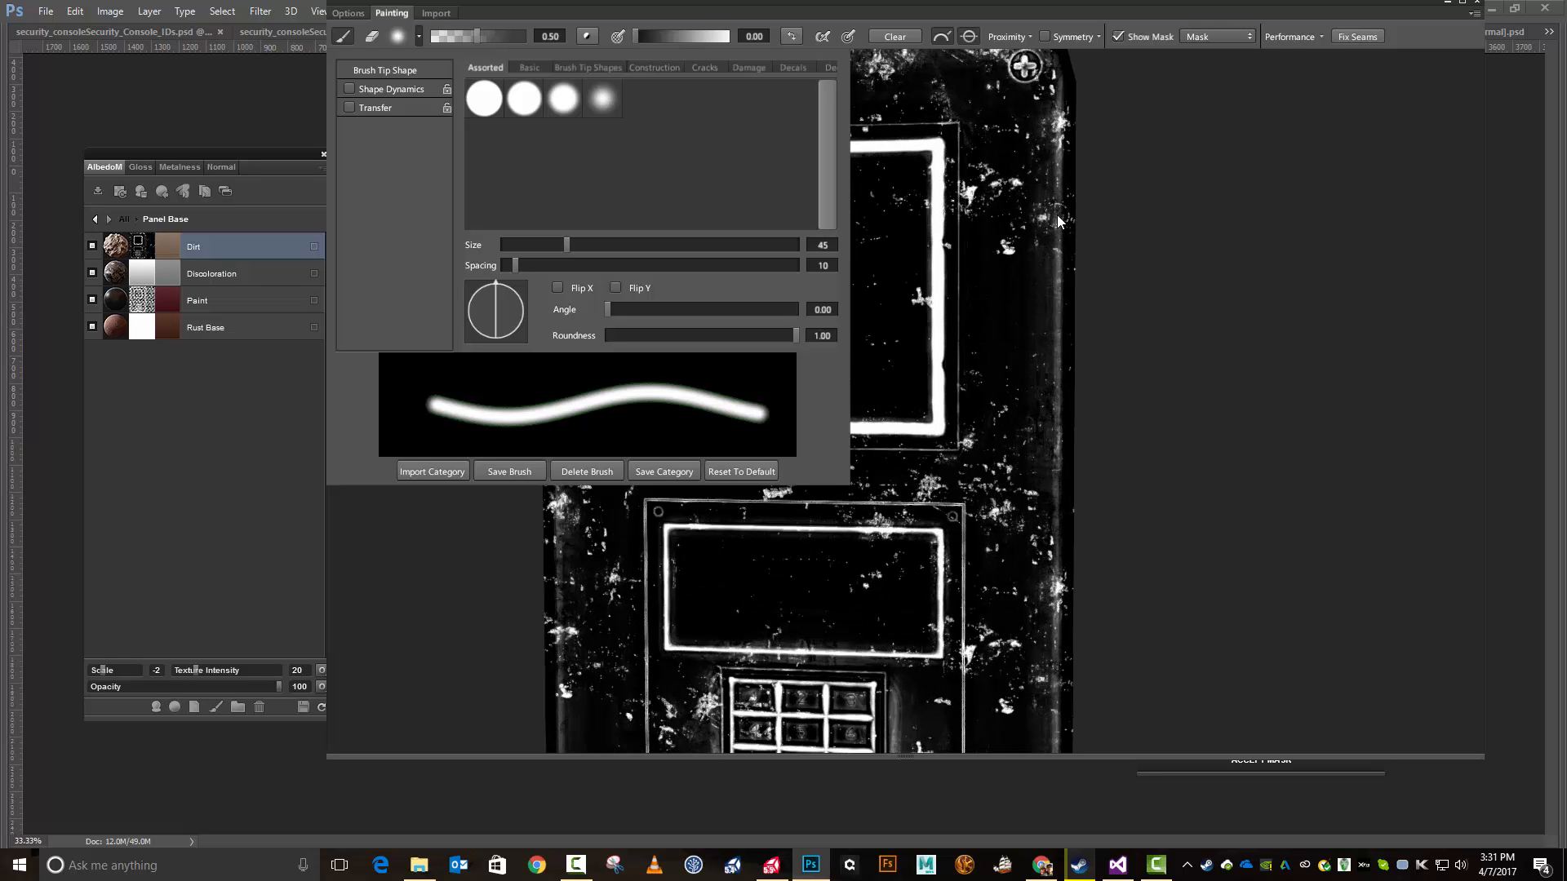
middle_drag(1079, 132, 1361, 358)
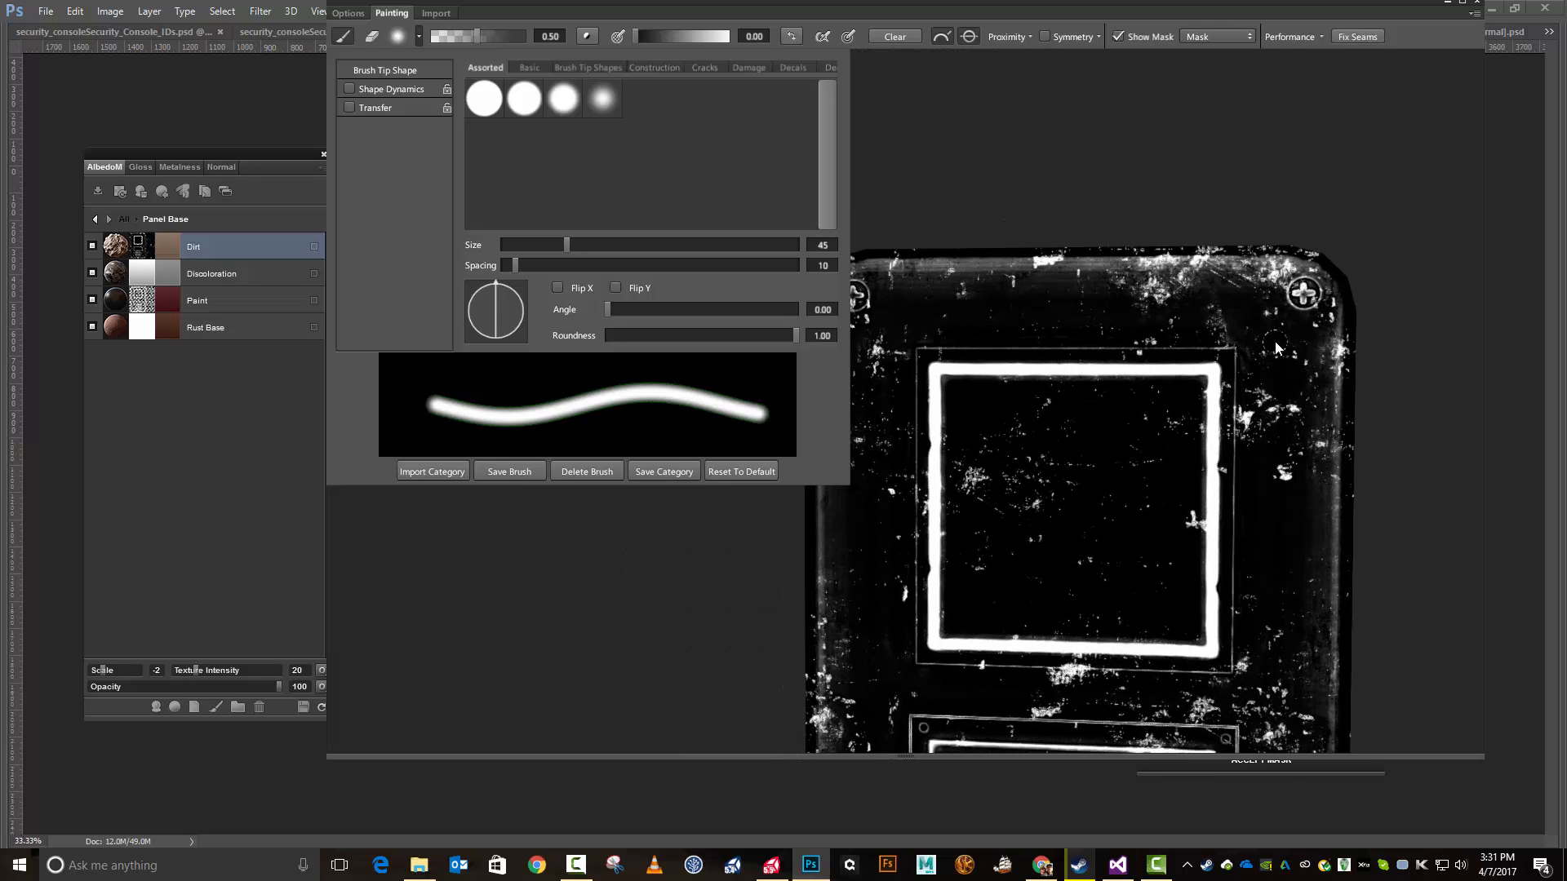
click(1213, 394)
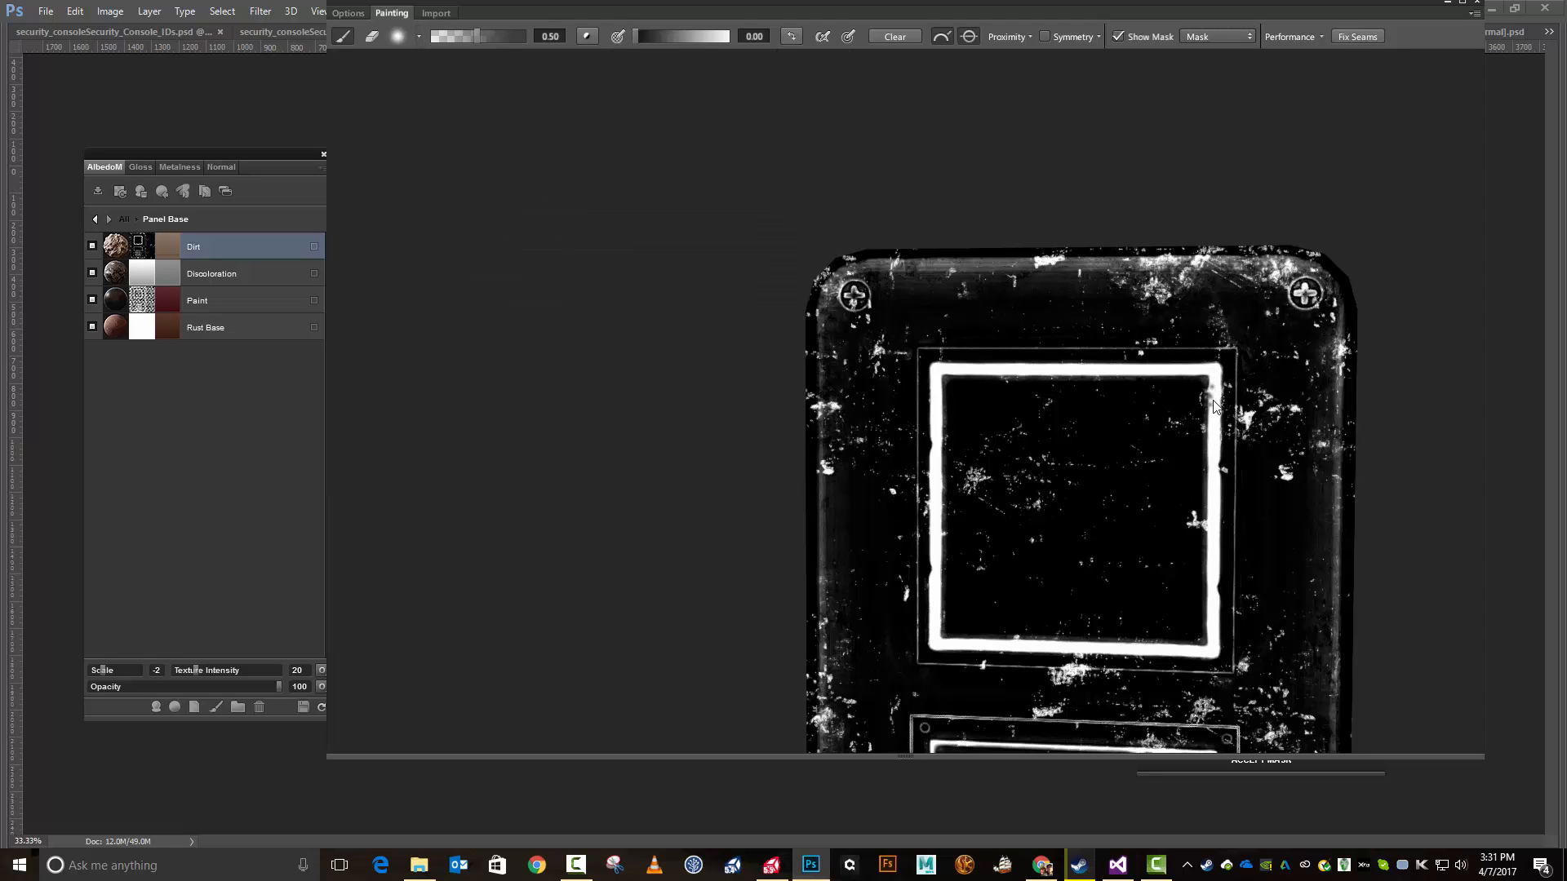
mouse_move(1210, 402)
mouse_down()
mouse_move(1222, 420)
mouse_move(1204, 414)
mouse_up()
mouse_move(1211, 398)
mouse_down()
mouse_move(1208, 455)
mouse_move(1212, 424)
mouse_move(1208, 436)
mouse_up()
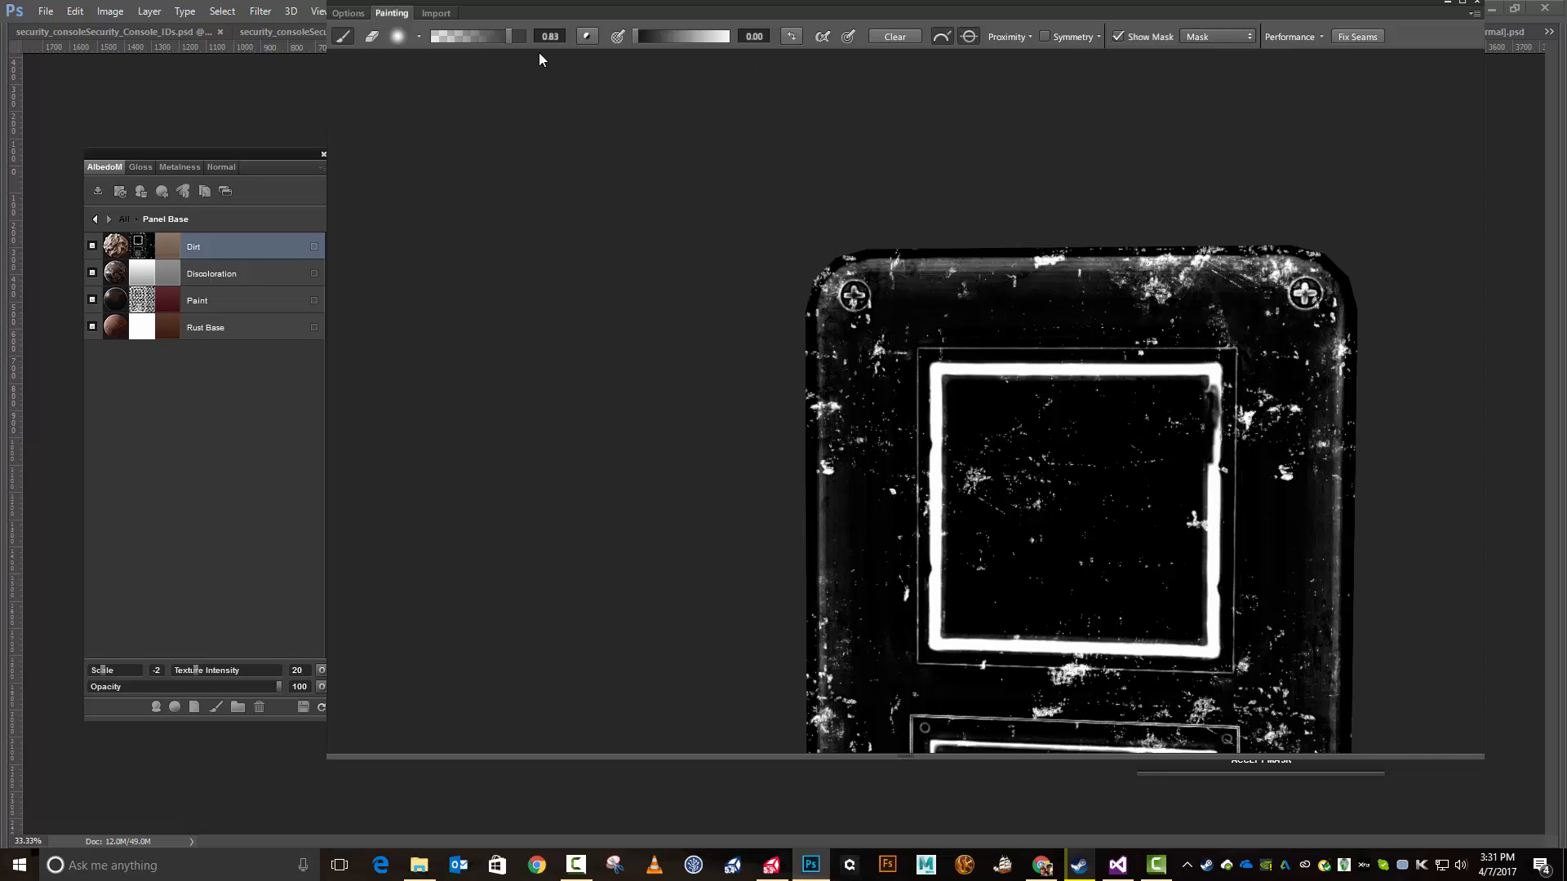
Step: Paint out the remaining white frame around the large upper screen using paint opacity 0.71 and brush size 62
drag(509, 37, 502, 38)
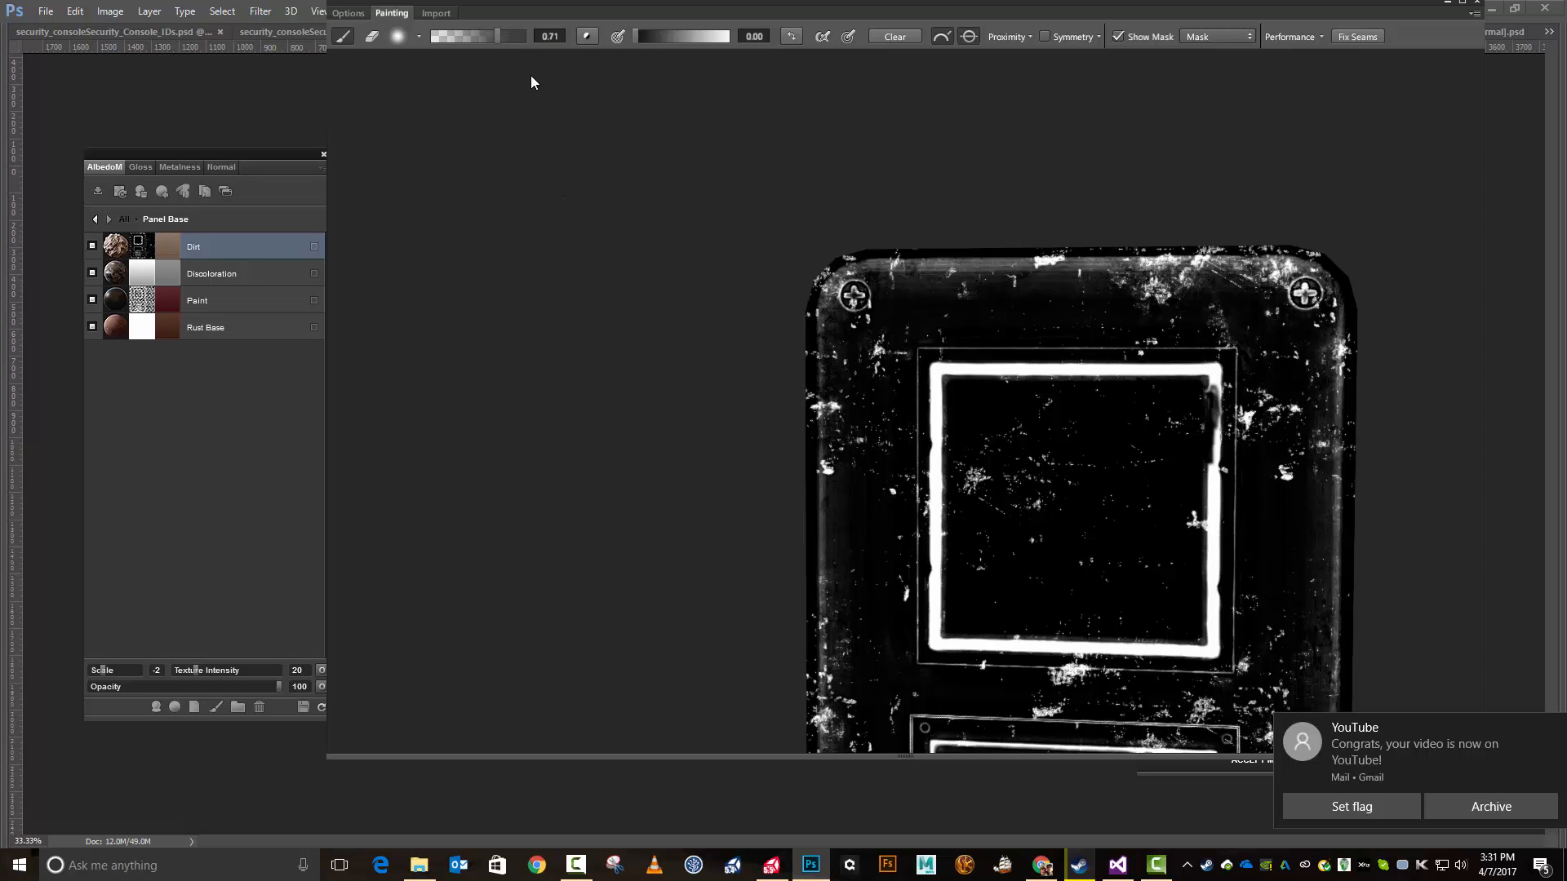
click(418, 37)
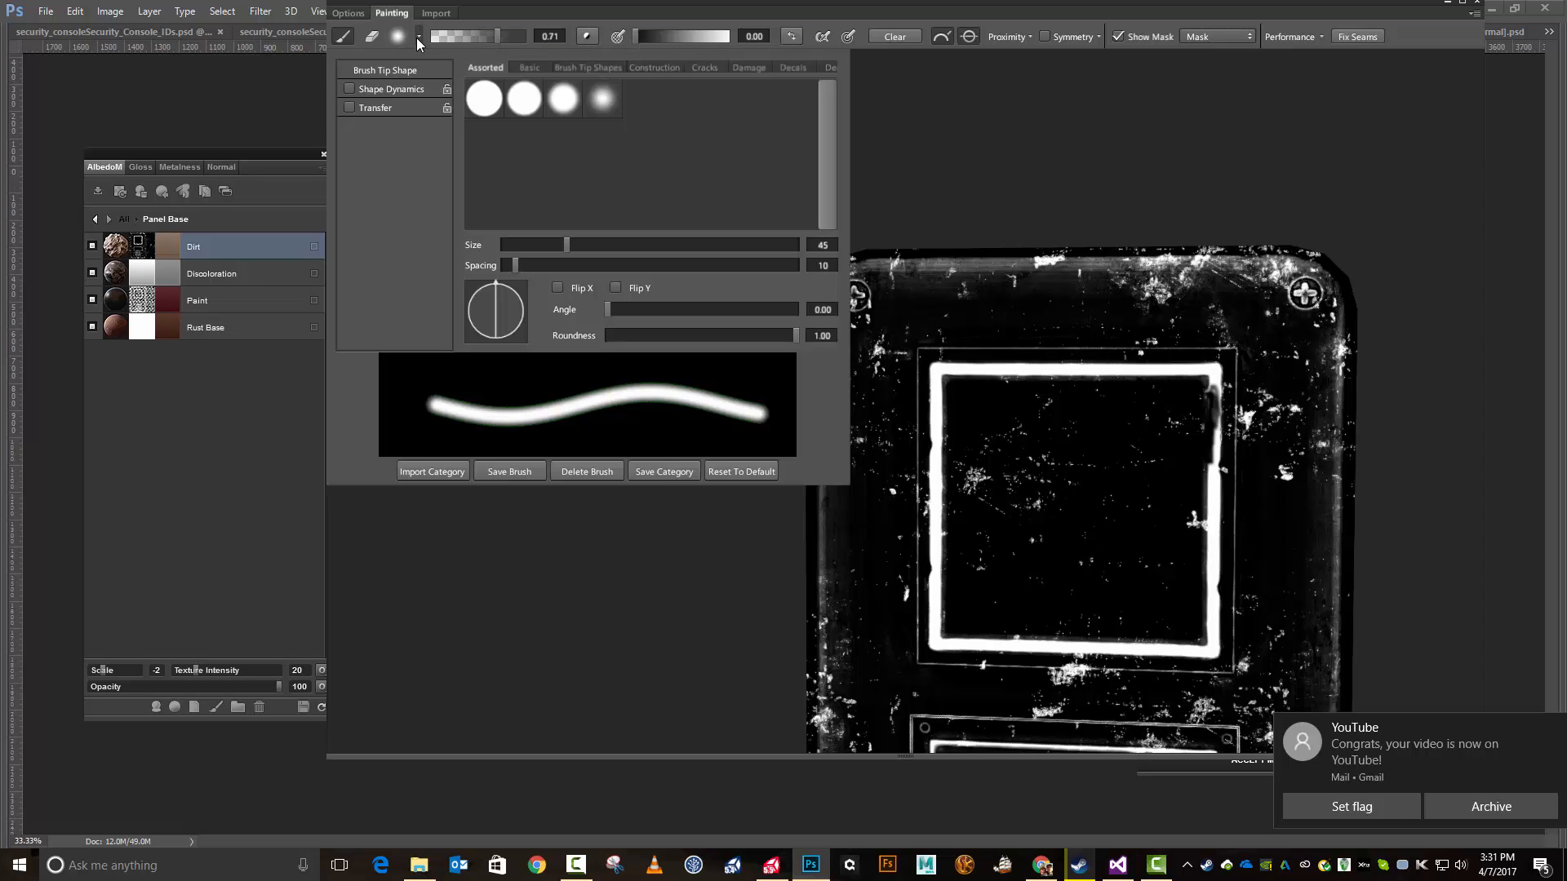
drag(566, 240, 591, 248)
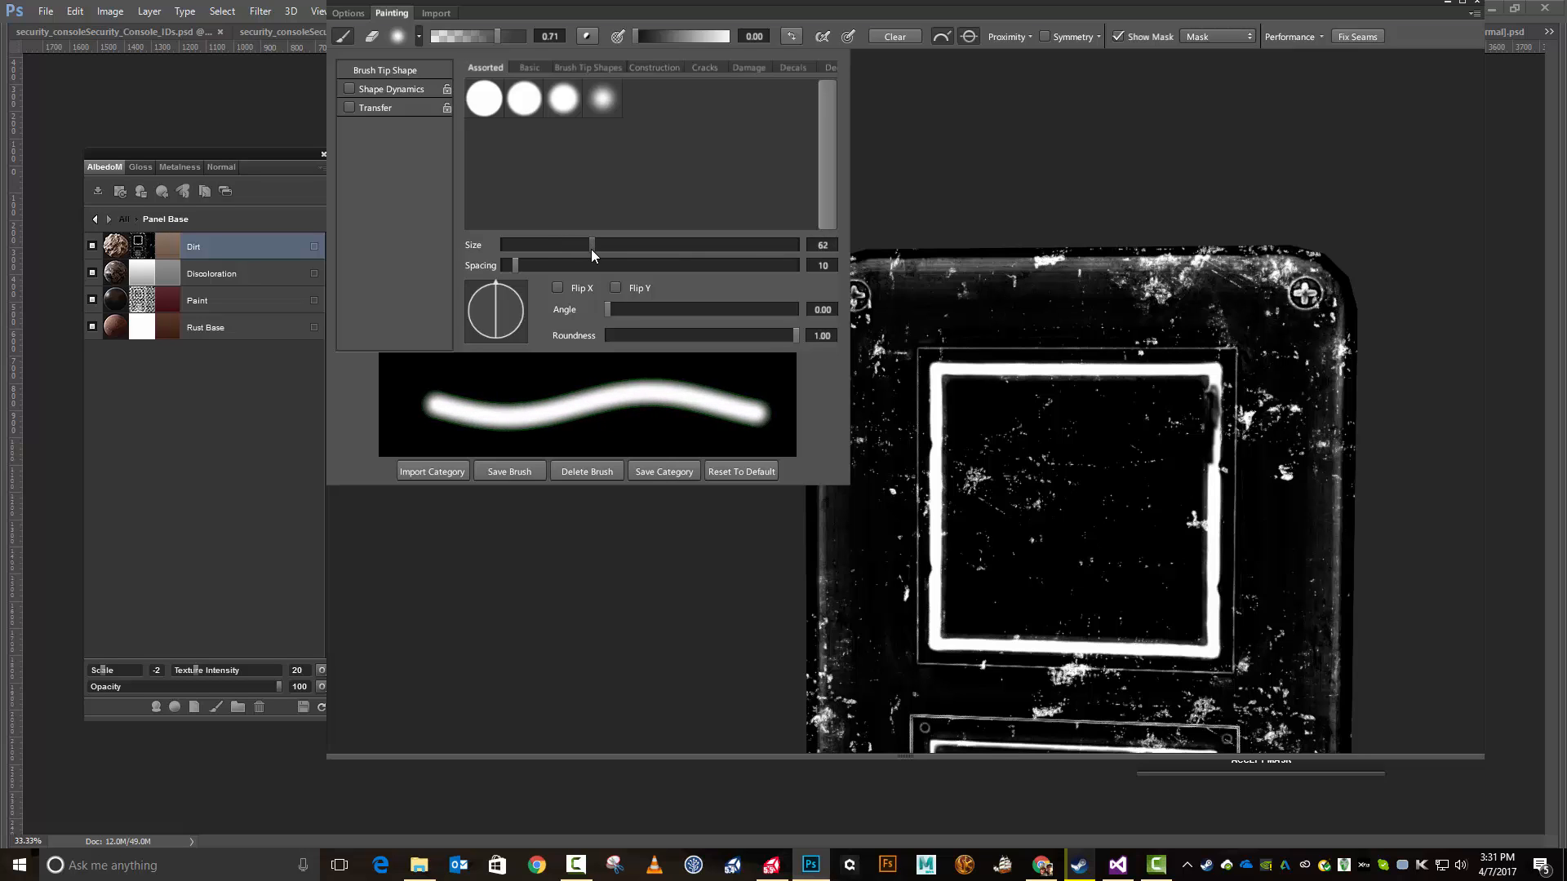
mouse_move(1213, 391)
mouse_down()
mouse_move(1215, 408)
mouse_move(1216, 369)
mouse_up()
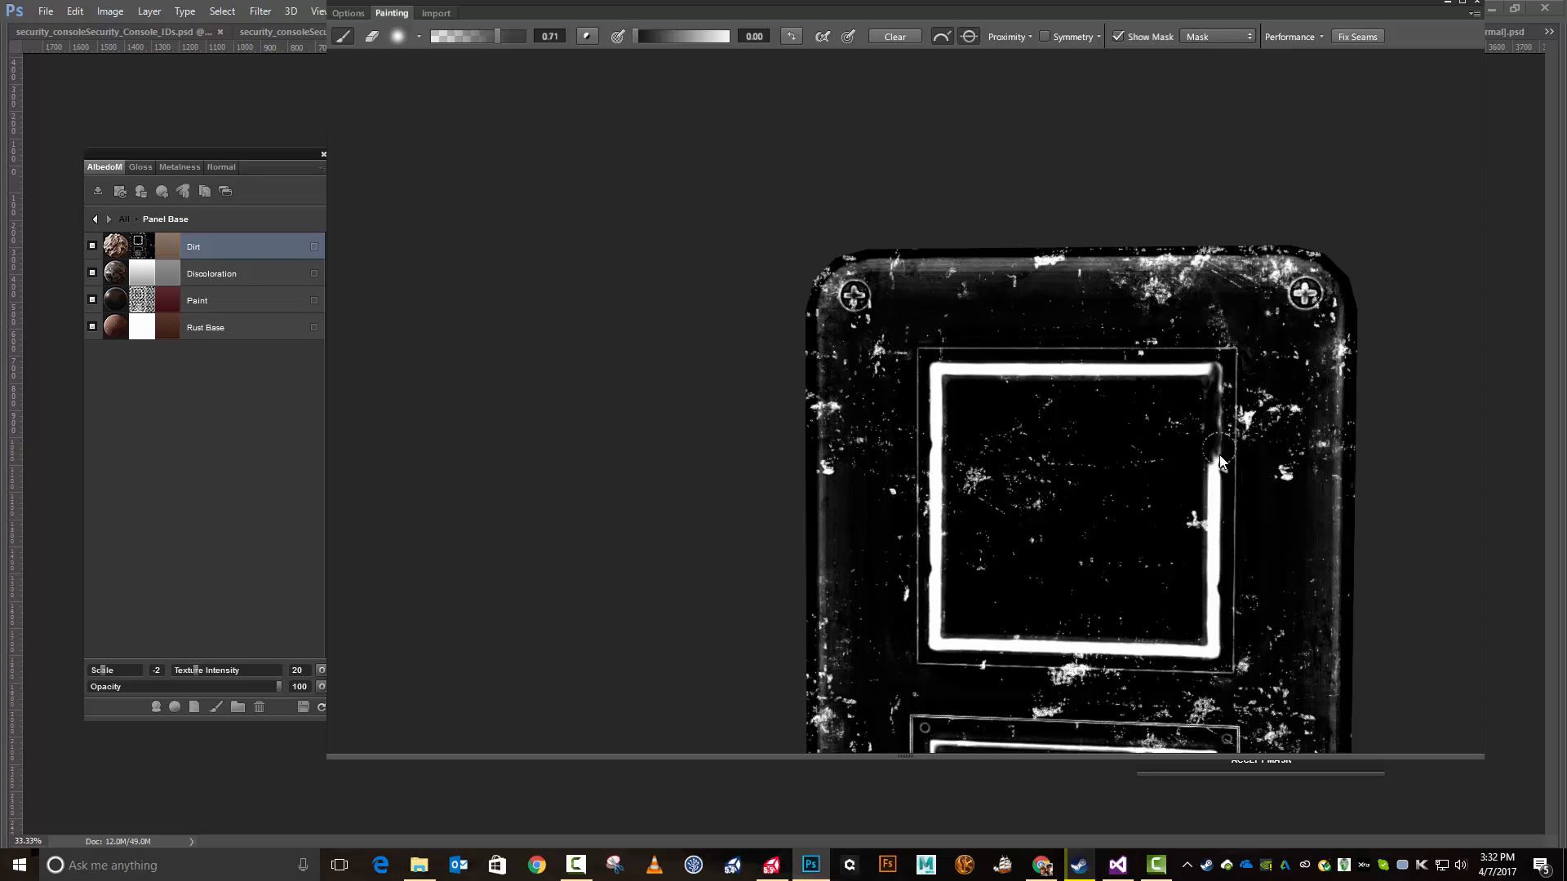
drag(1216, 441, 1208, 569)
mouse_move(1218, 641)
mouse_down()
mouse_move(1209, 658)
mouse_move(1142, 660)
mouse_move(1177, 643)
mouse_move(1098, 653)
mouse_move(1061, 646)
mouse_move(1110, 645)
mouse_move(934, 633)
mouse_move(968, 647)
mouse_move(914, 571)
mouse_move(942, 606)
mouse_move(933, 624)
mouse_move(945, 584)
mouse_up()
drag(929, 494, 931, 555)
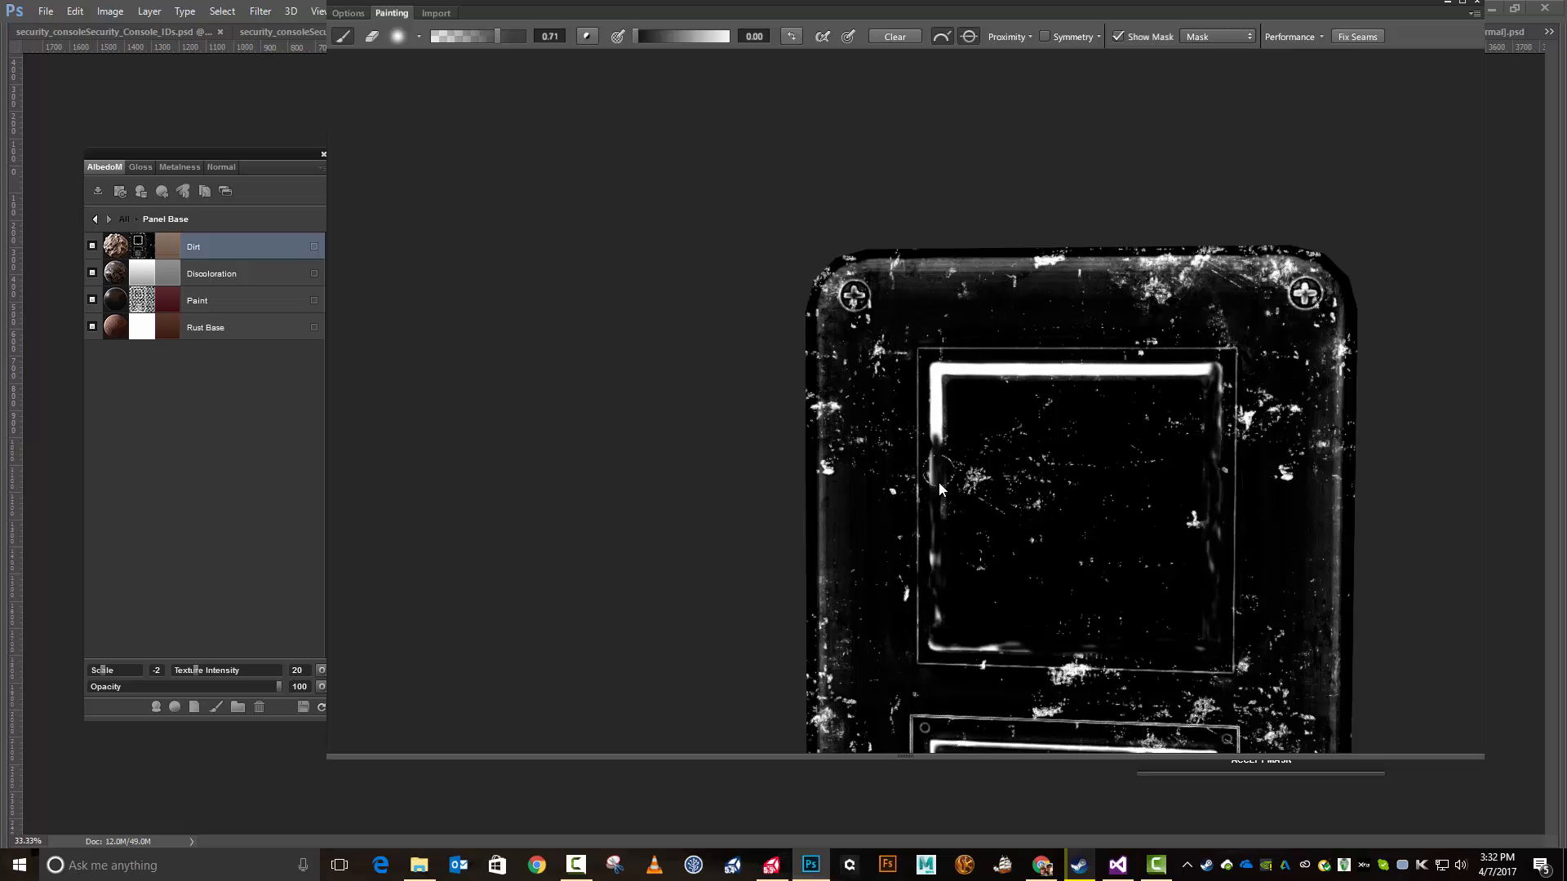
mouse_move(938, 483)
mouse_down()
mouse_move(940, 369)
mouse_move(929, 385)
mouse_move(942, 368)
mouse_move(933, 380)
mouse_move(1065, 369)
mouse_up()
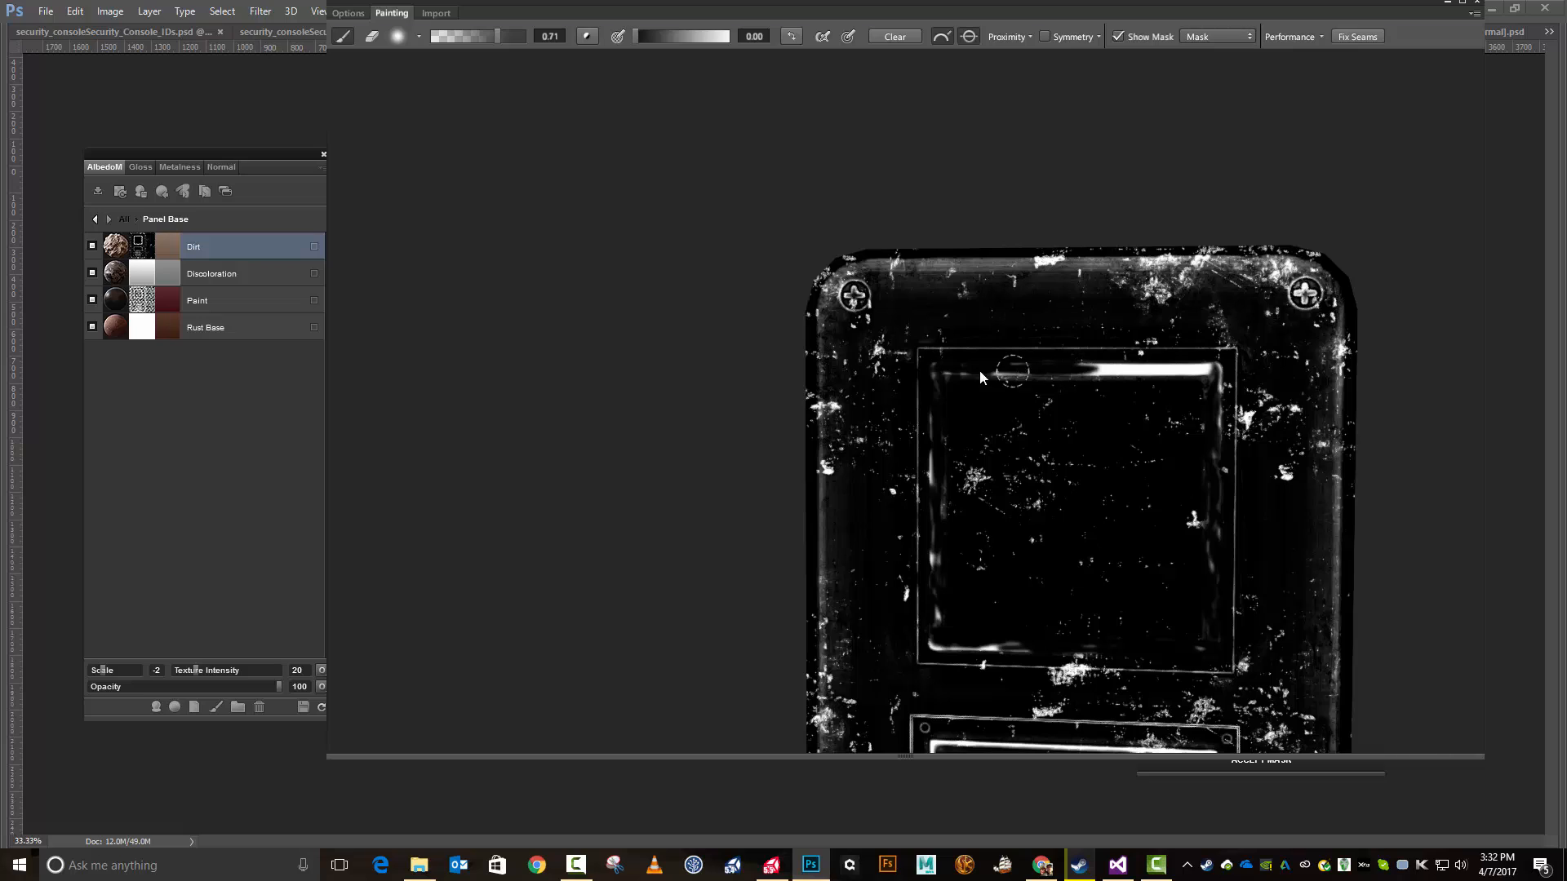
mouse_move(1103, 369)
mouse_down()
mouse_move(1065, 369)
mouse_move(1149, 356)
mouse_move(1043, 366)
mouse_move(1230, 373)
mouse_move(1168, 372)
mouse_move(1216, 379)
mouse_up()
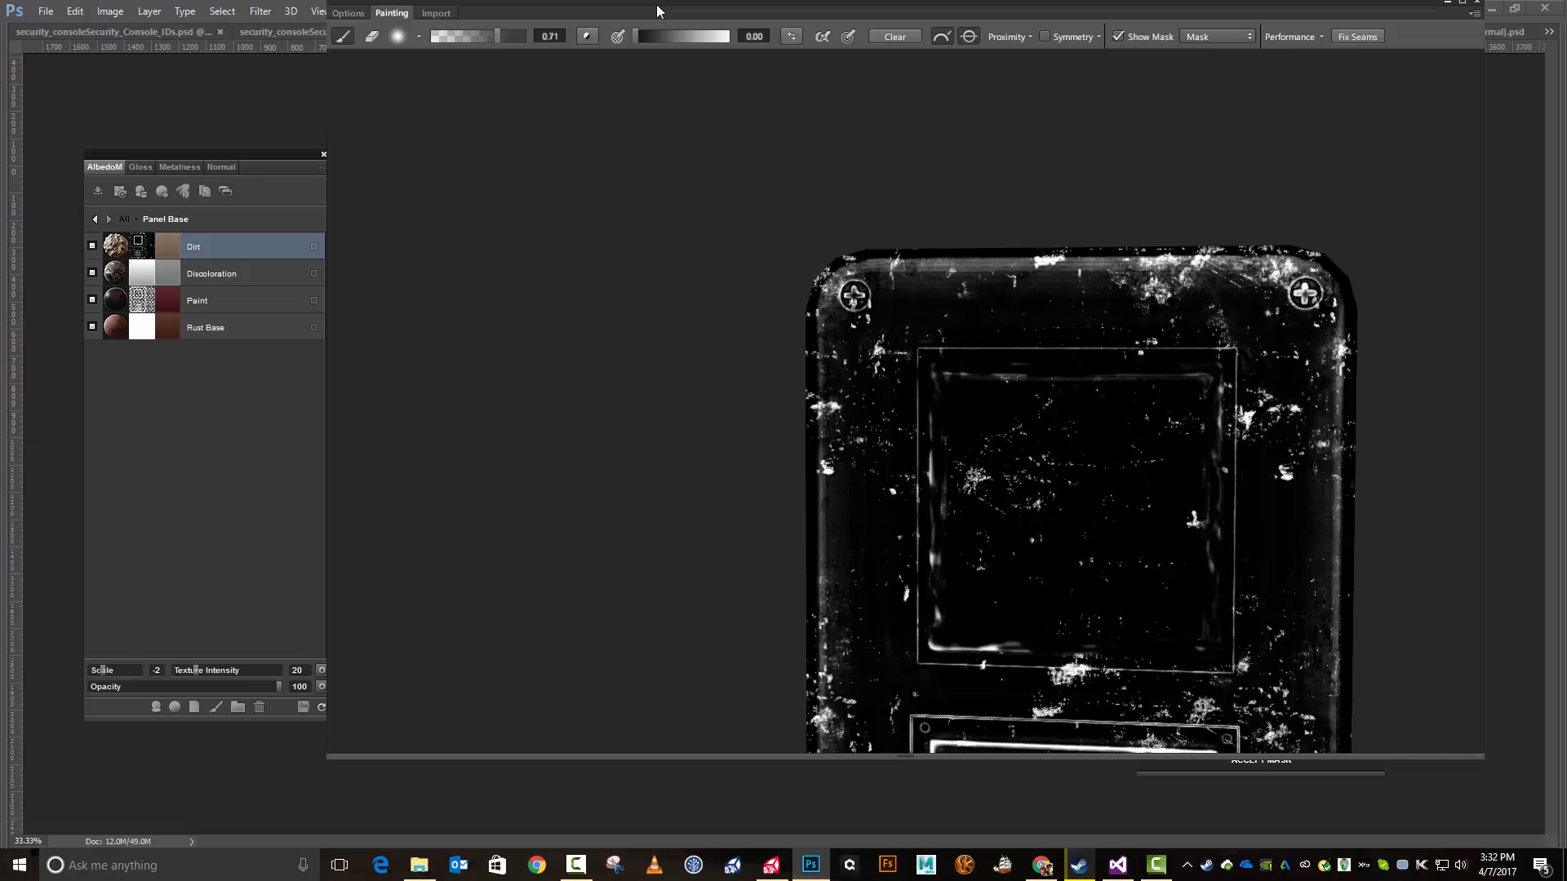
Step: Move the 3D viewer aside to check the AlbedoM document for the painted mask changes, and bring the viewer back
mouse_move(655, 12)
mouse_down()
mouse_move(1228, 91)
mouse_move(957, 9)
mouse_move(1002, 12)
mouse_move(919, 12)
mouse_up()
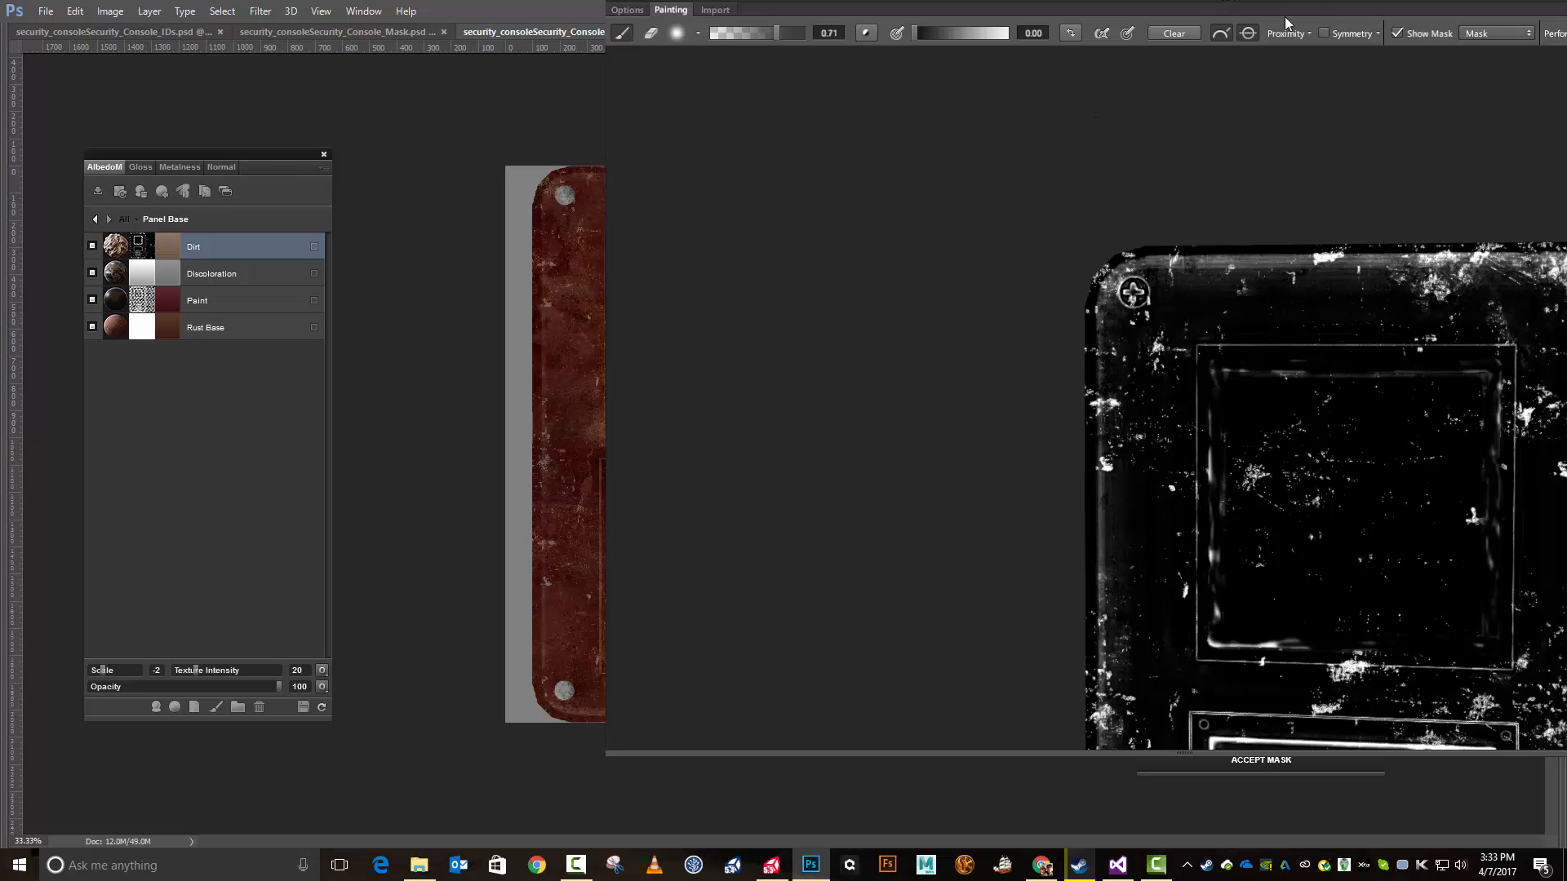
mouse_move(1310, 8)
mouse_down()
mouse_move(1012, 8)
mouse_move(1098, 50)
mouse_move(1163, 29)
mouse_move(1109, 10)
mouse_move(1118, 24)
mouse_up()
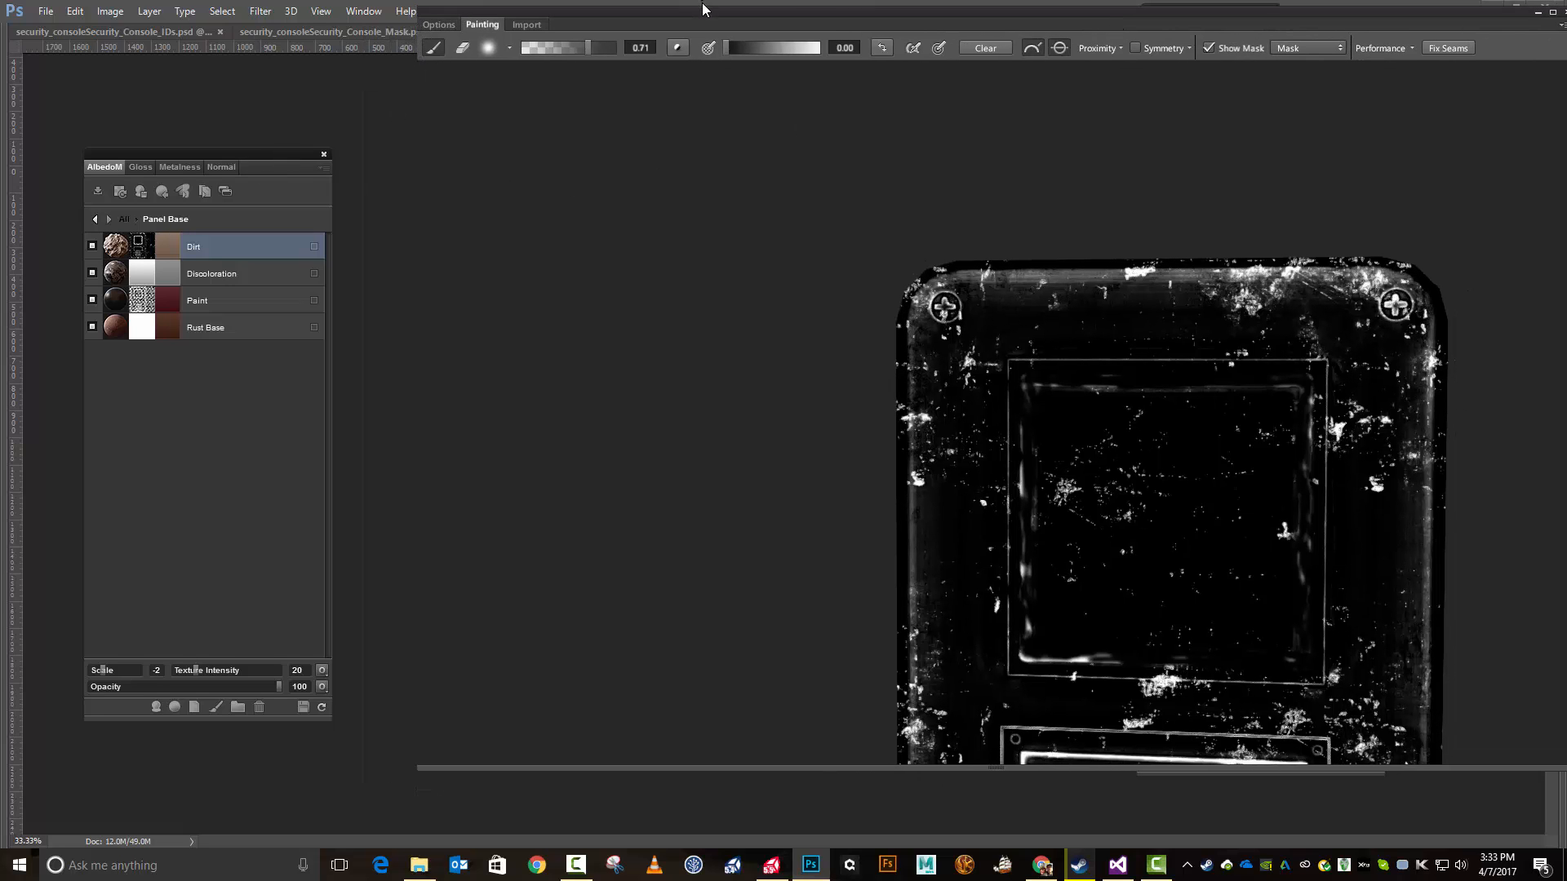
drag(700, 8, 1310, 15)
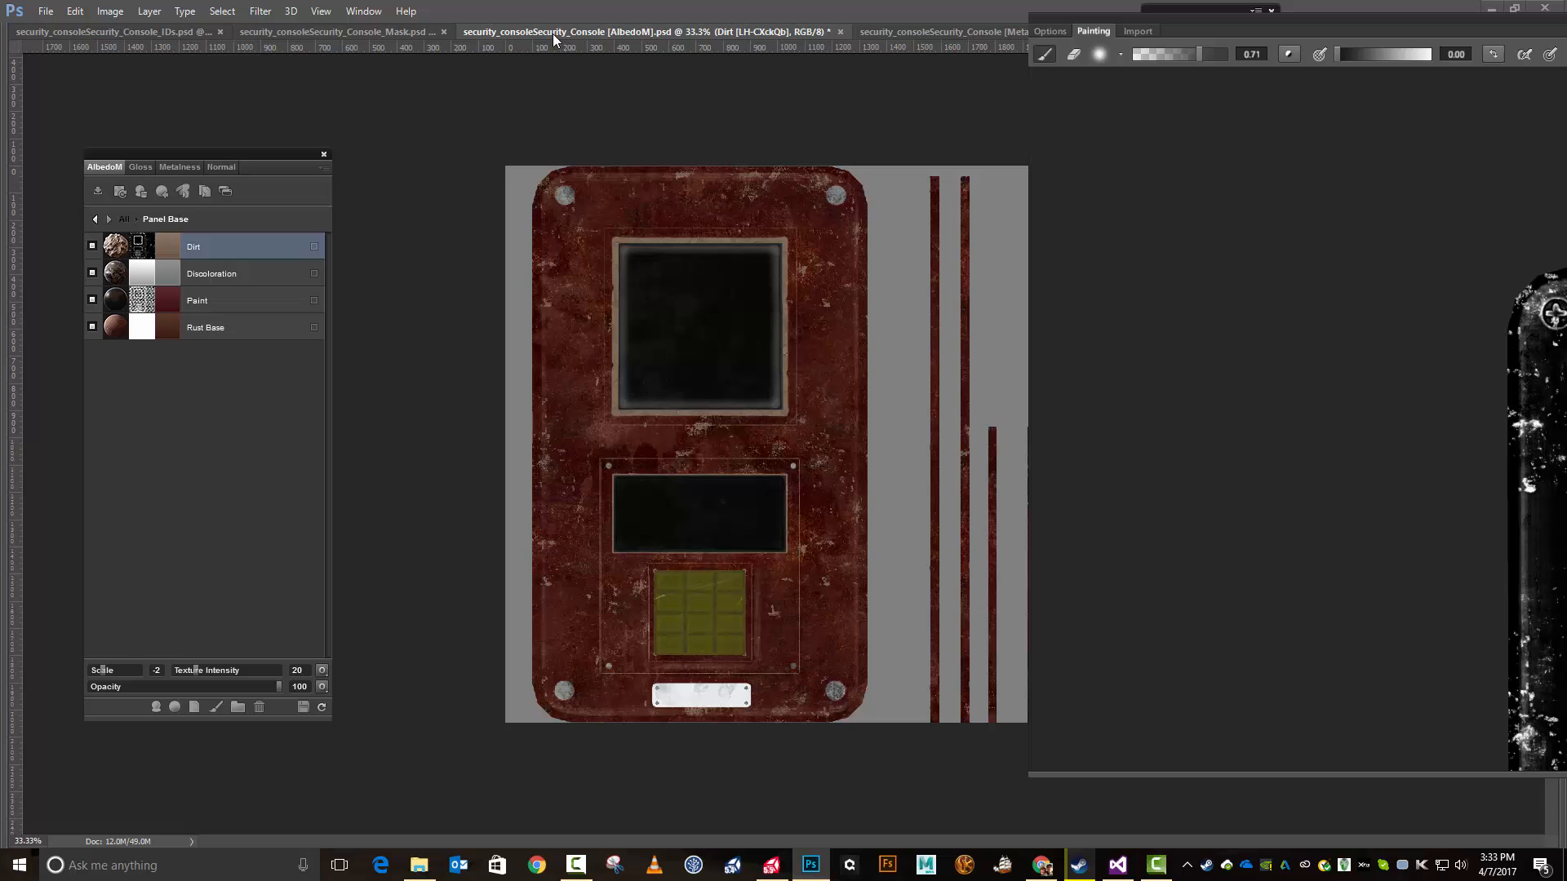
click(323, 706)
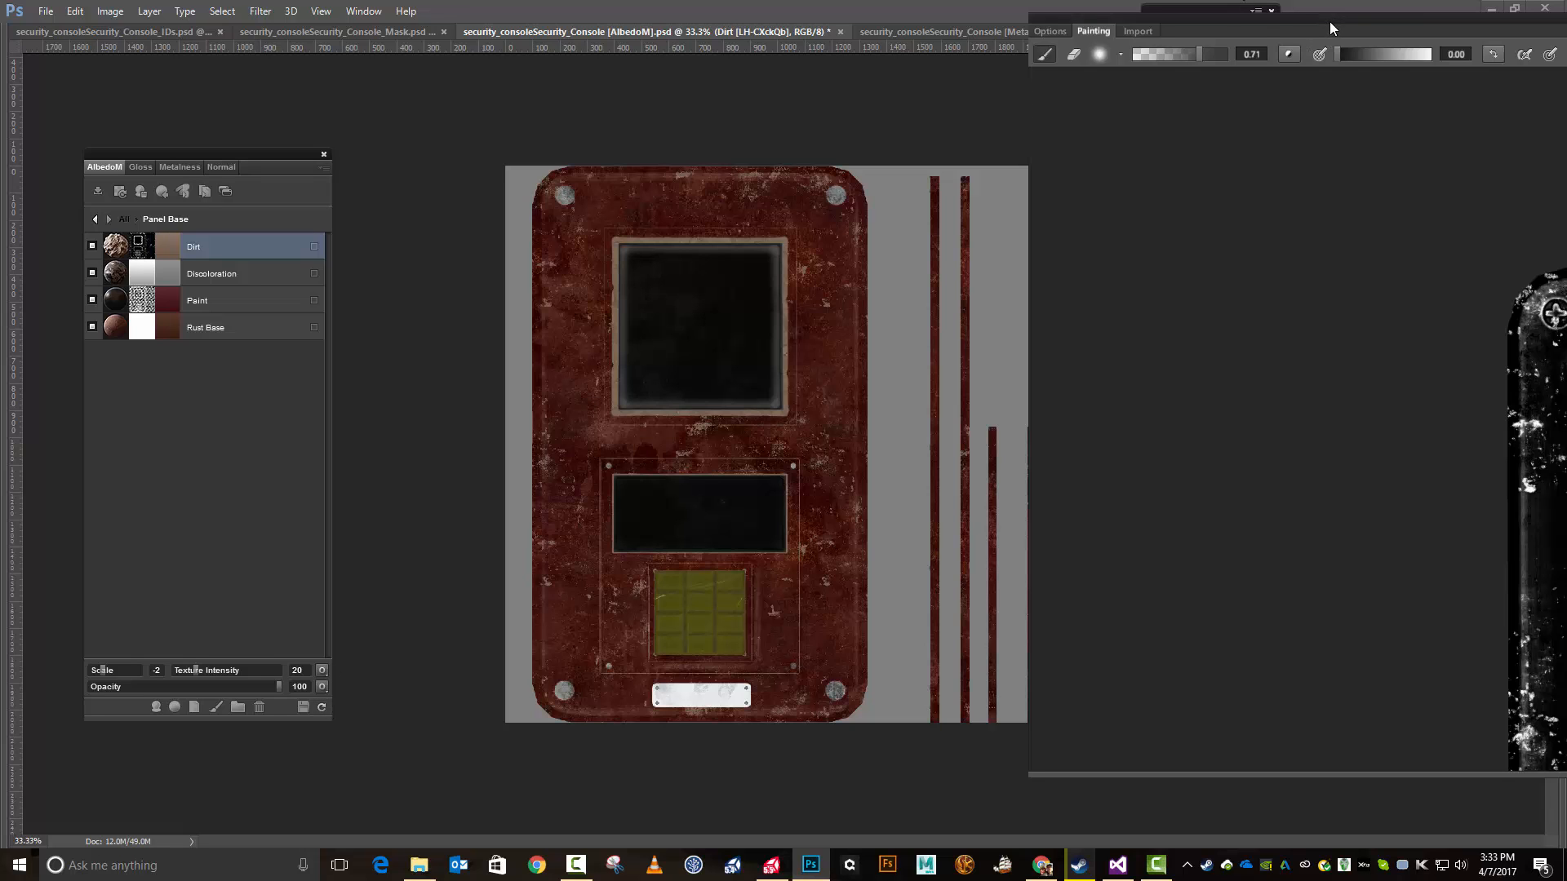
drag(1330, 21, 630, 10)
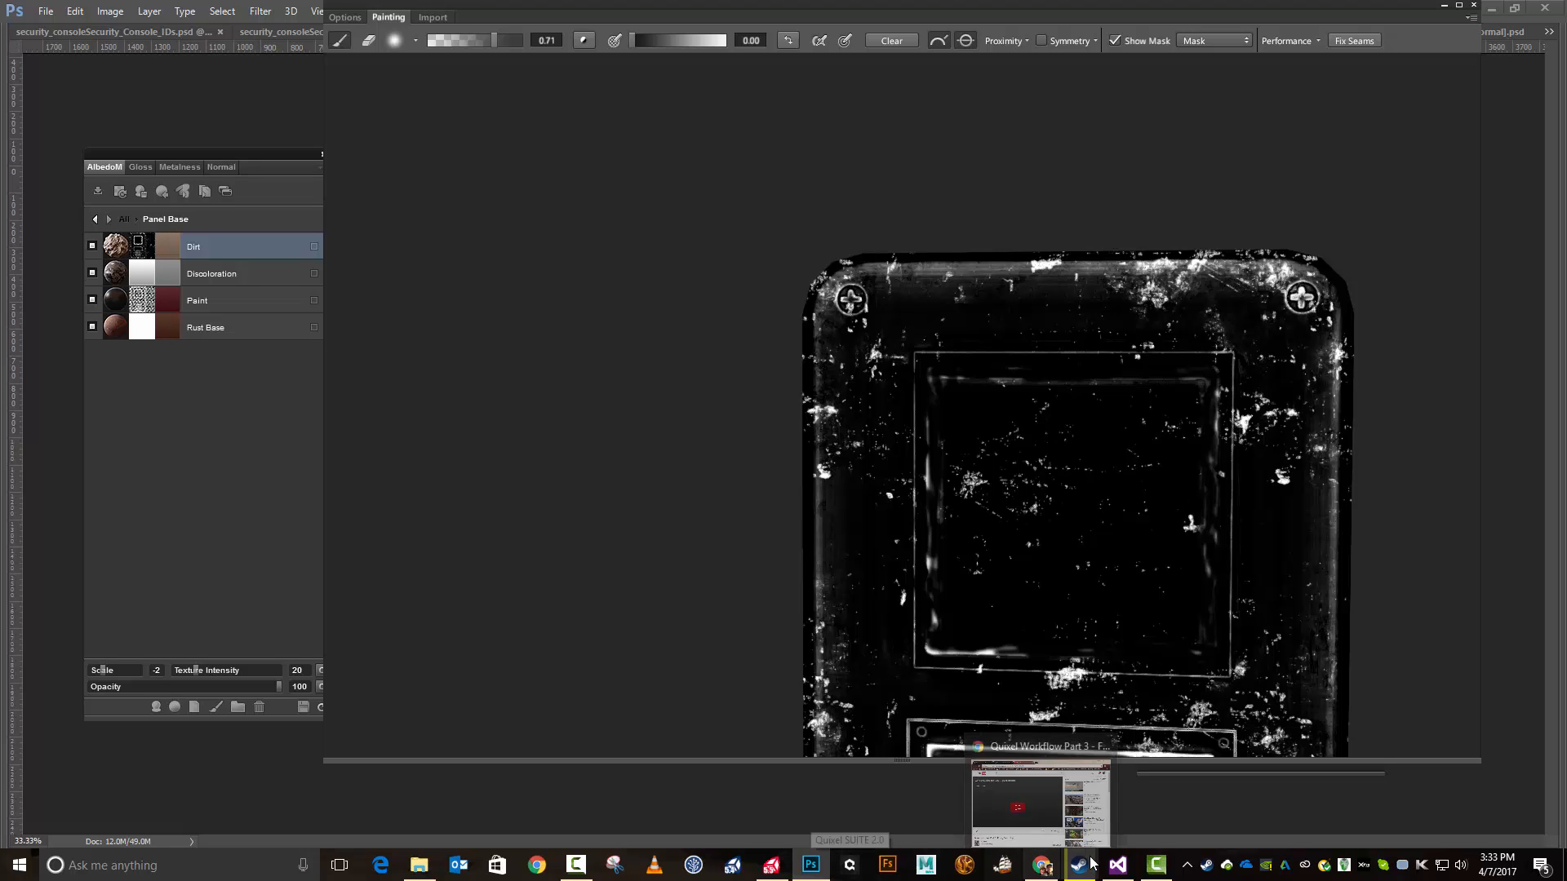
mouse_move(778, 869)
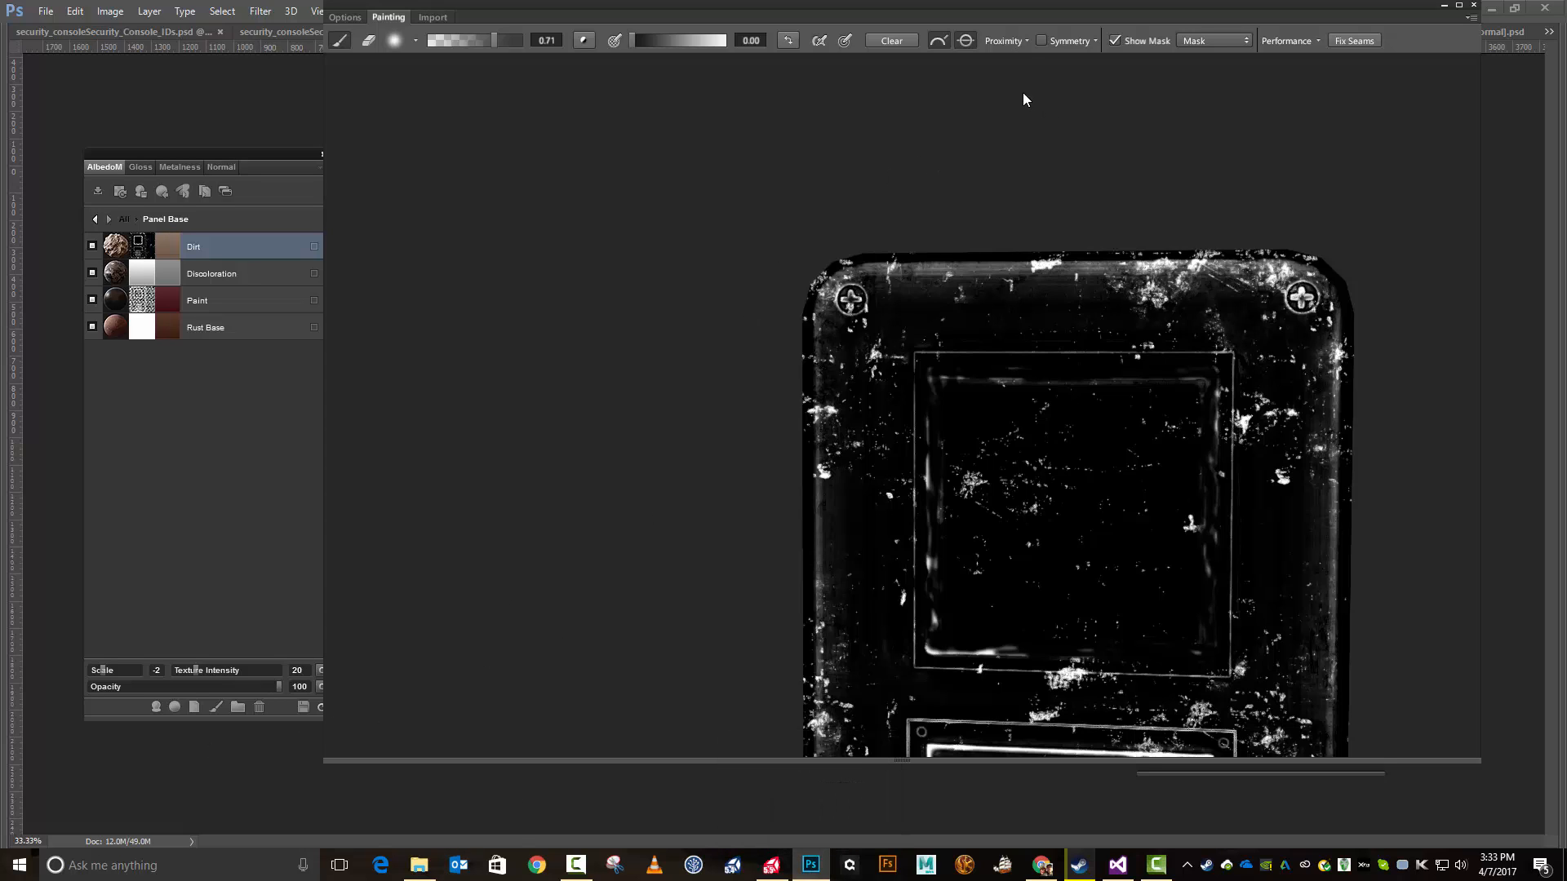
drag(1011, 13, 1566, 21)
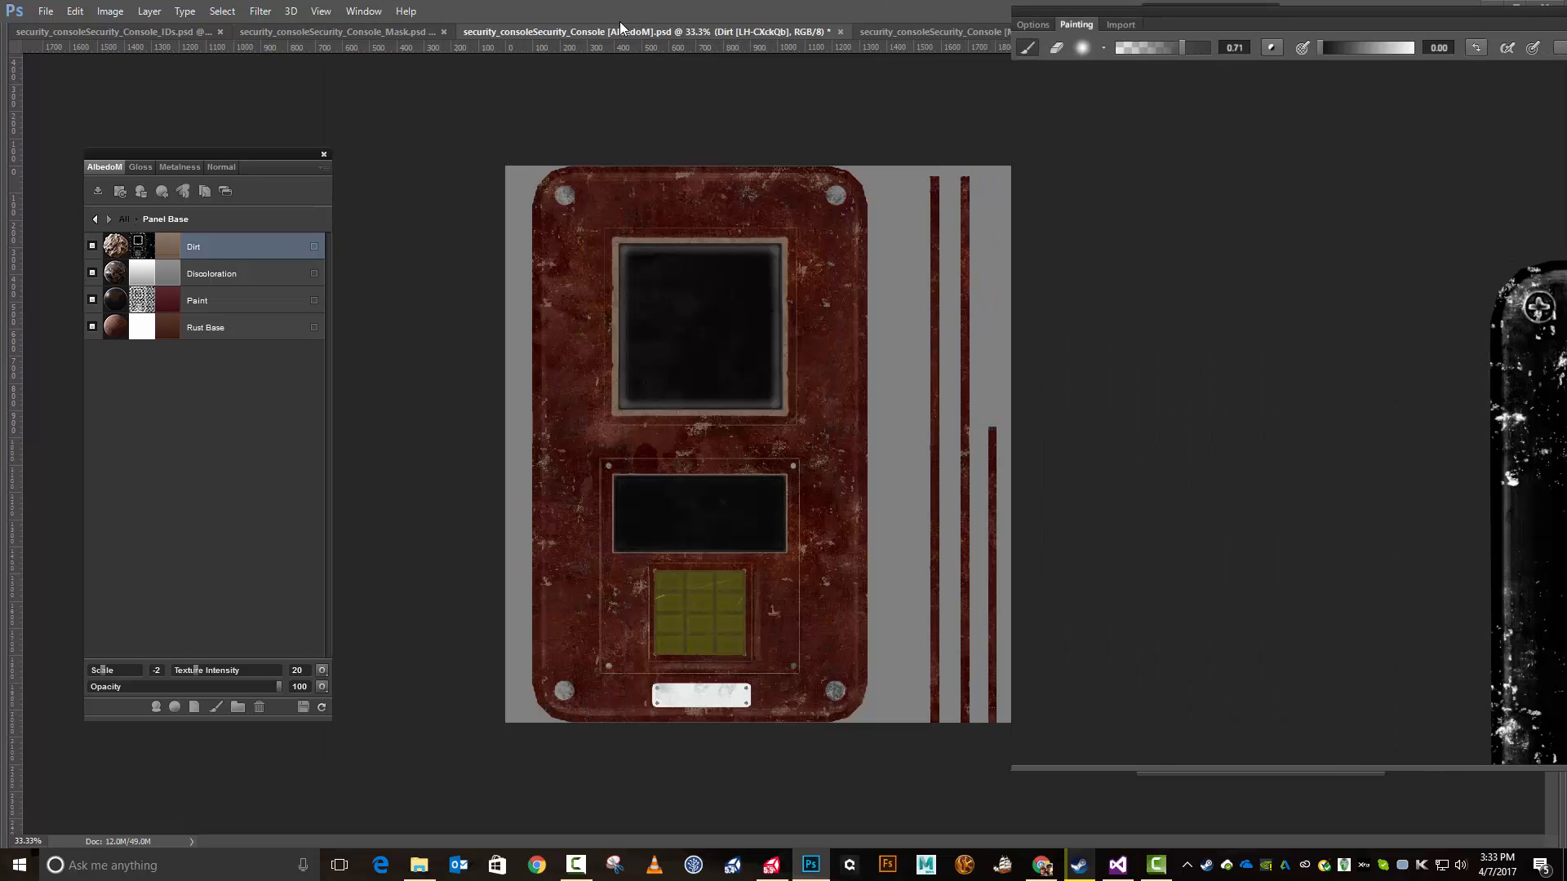
mouse_move(1320, 15)
mouse_down()
mouse_move(633, 33)
mouse_move(613, 1)
mouse_up()
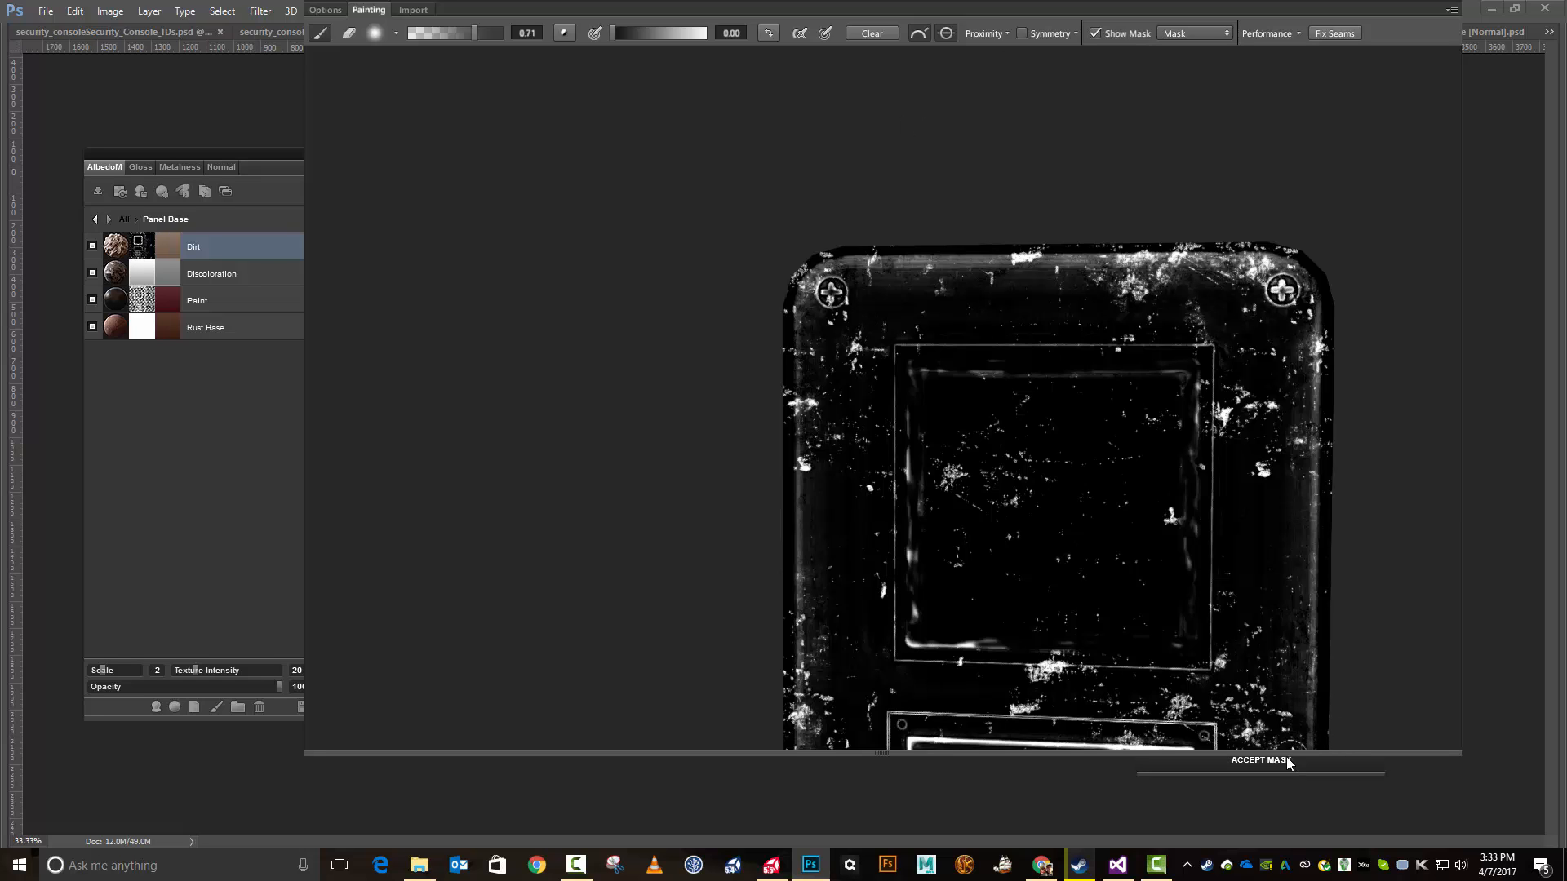
Step: Accept the painted Dirt mask in the Dynamask Editor and inspect the whole console in the shaded 3D view
drag(1131, 8, 782, 21)
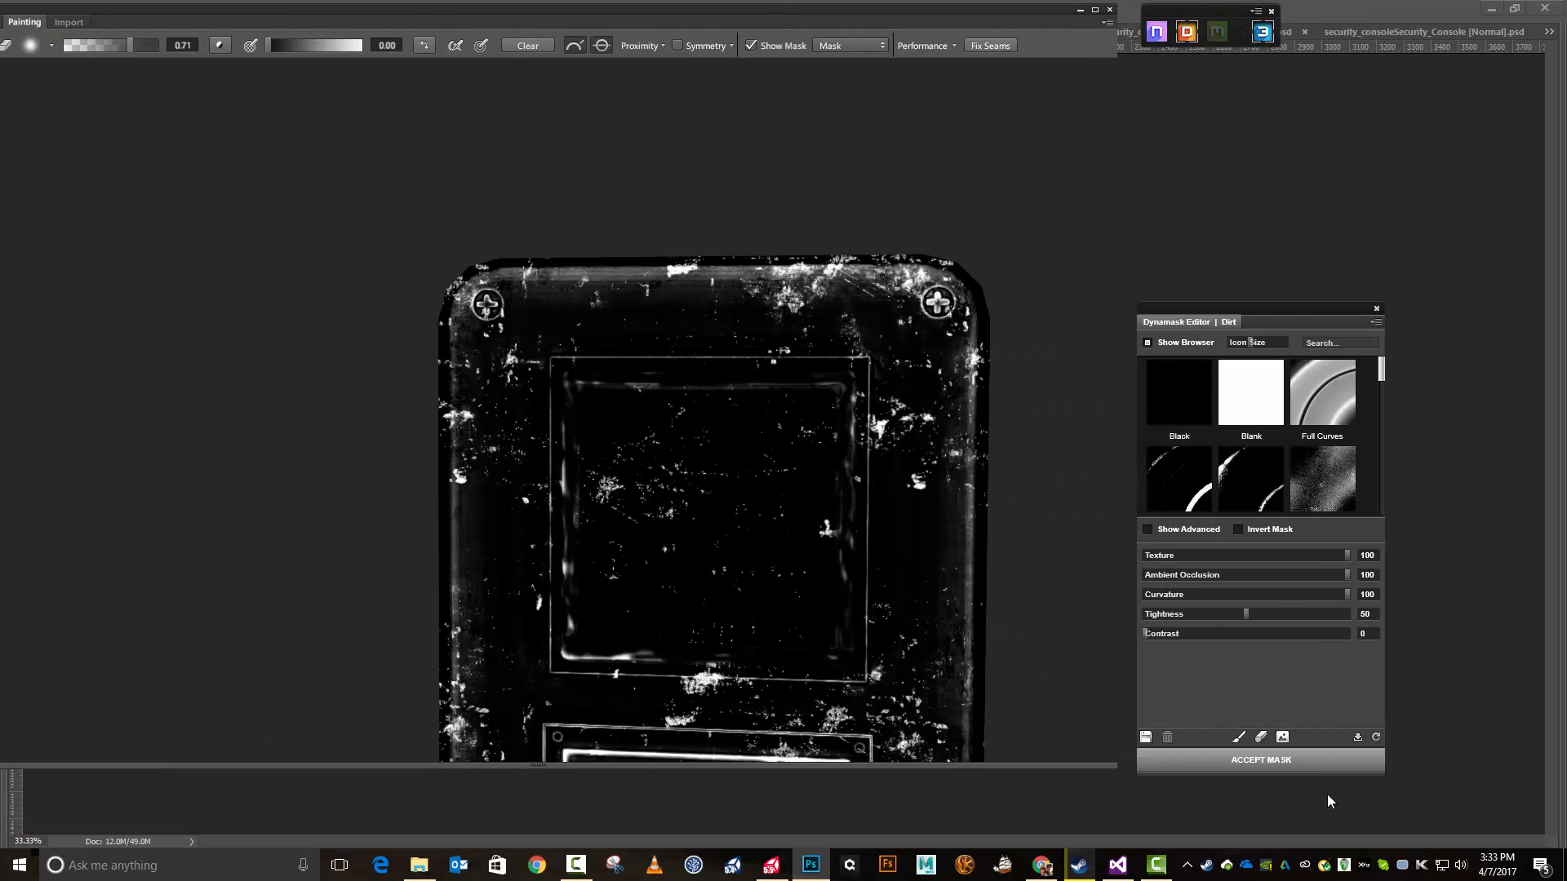
click(1296, 750)
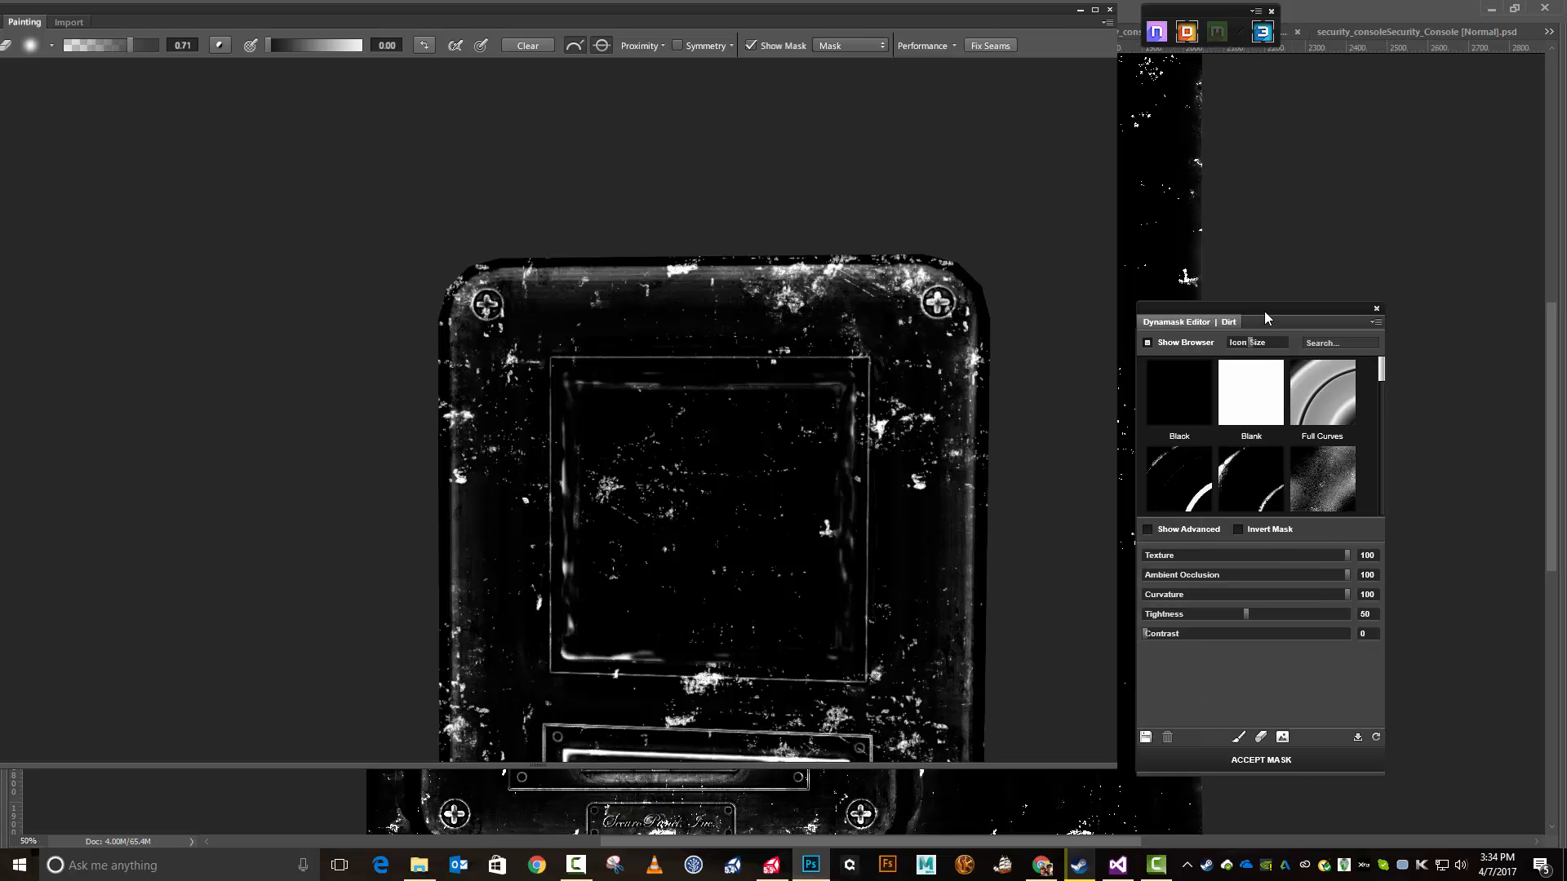
drag(1265, 311, 1399, 378)
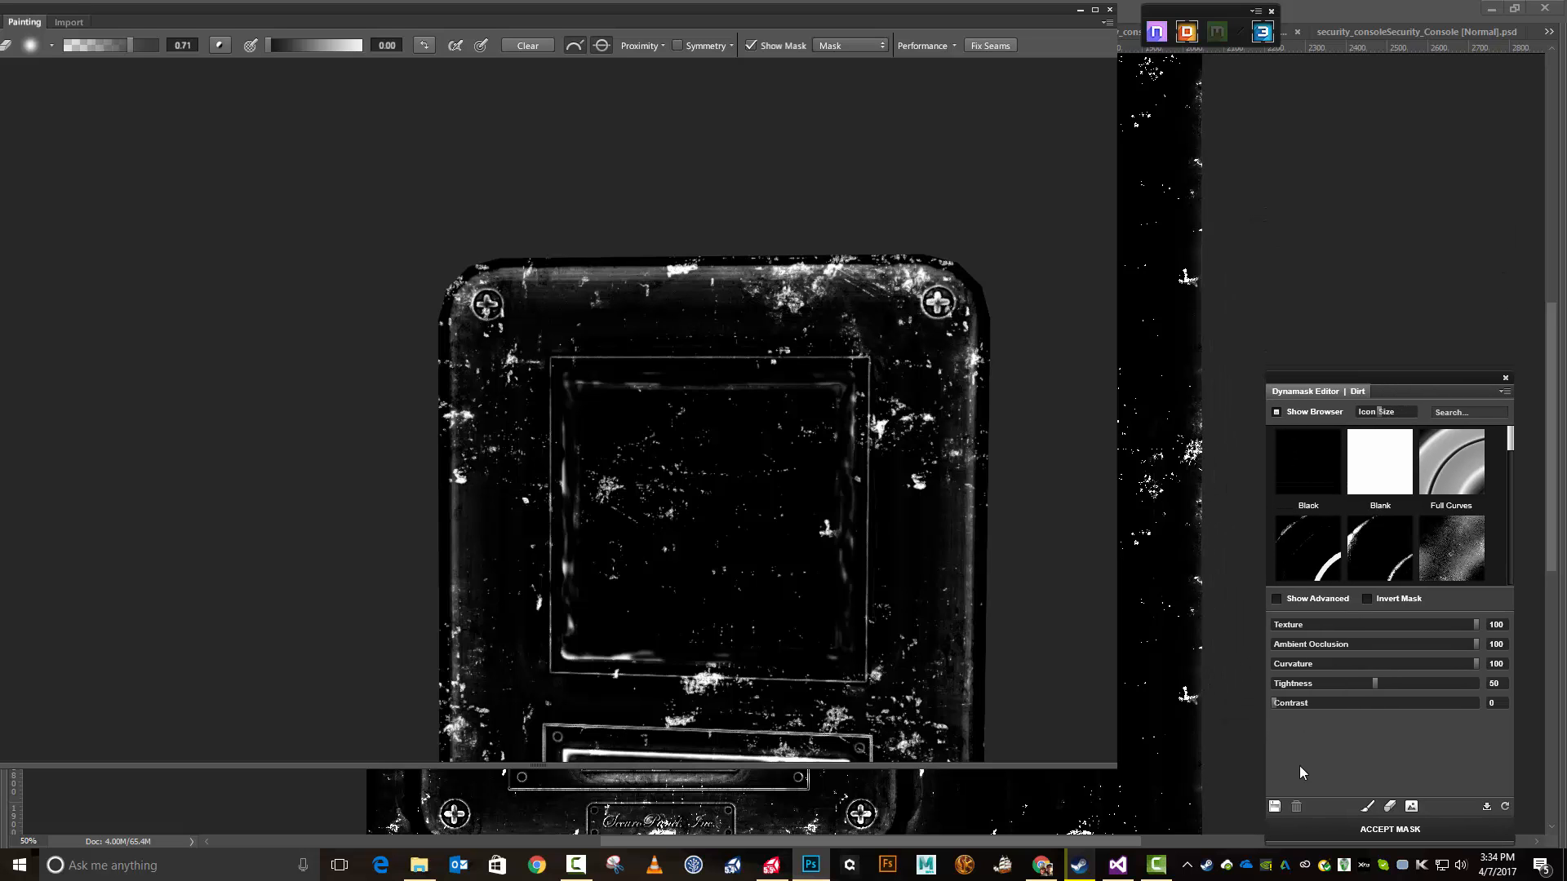
click(1334, 826)
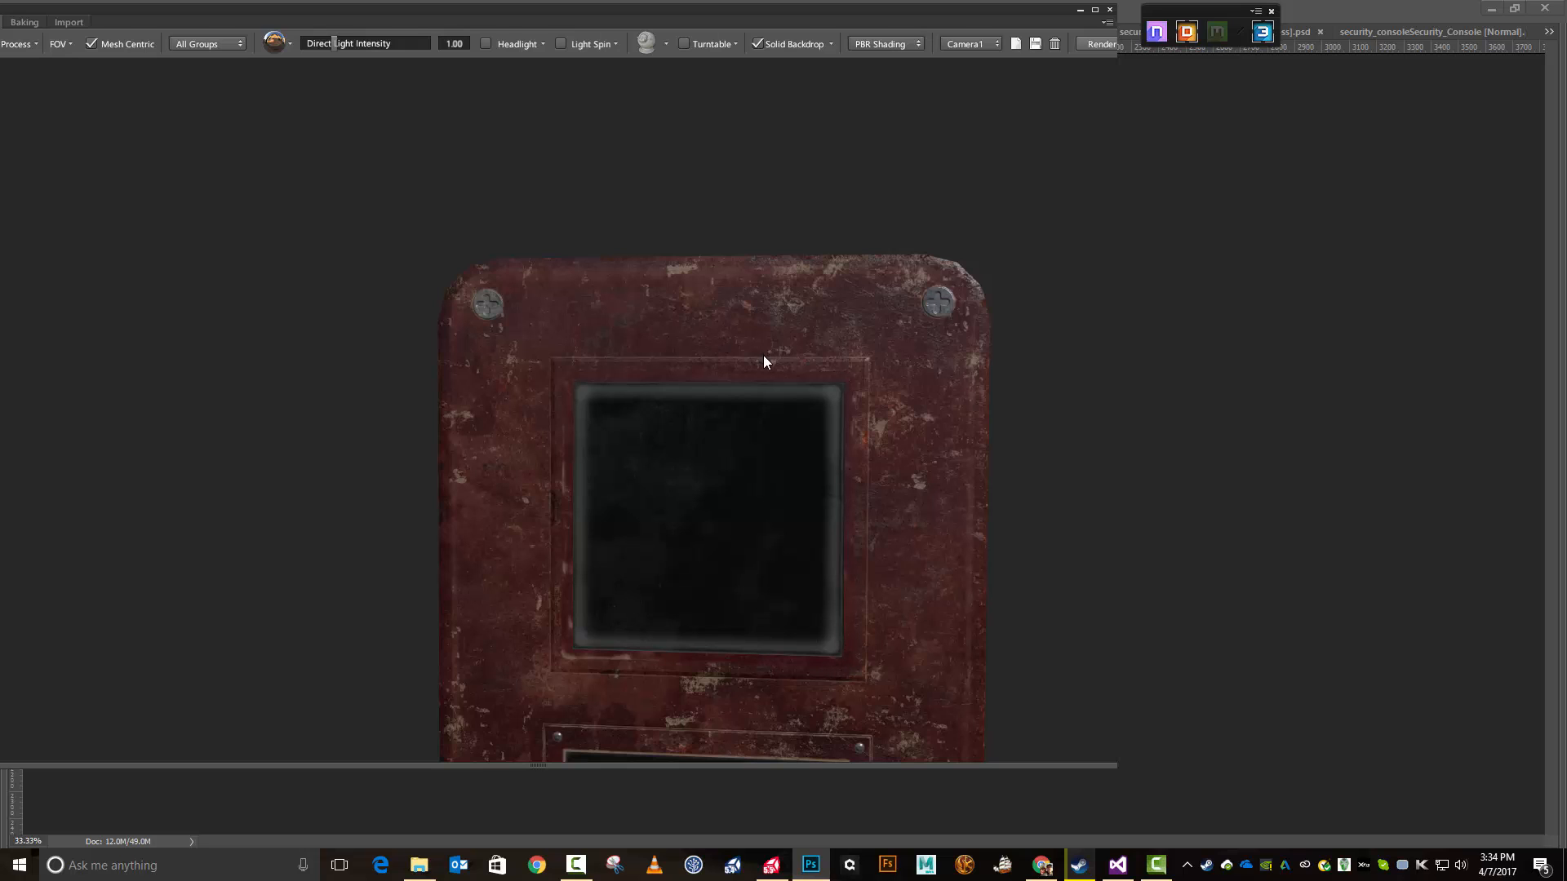
scroll(800, 417, down, 5)
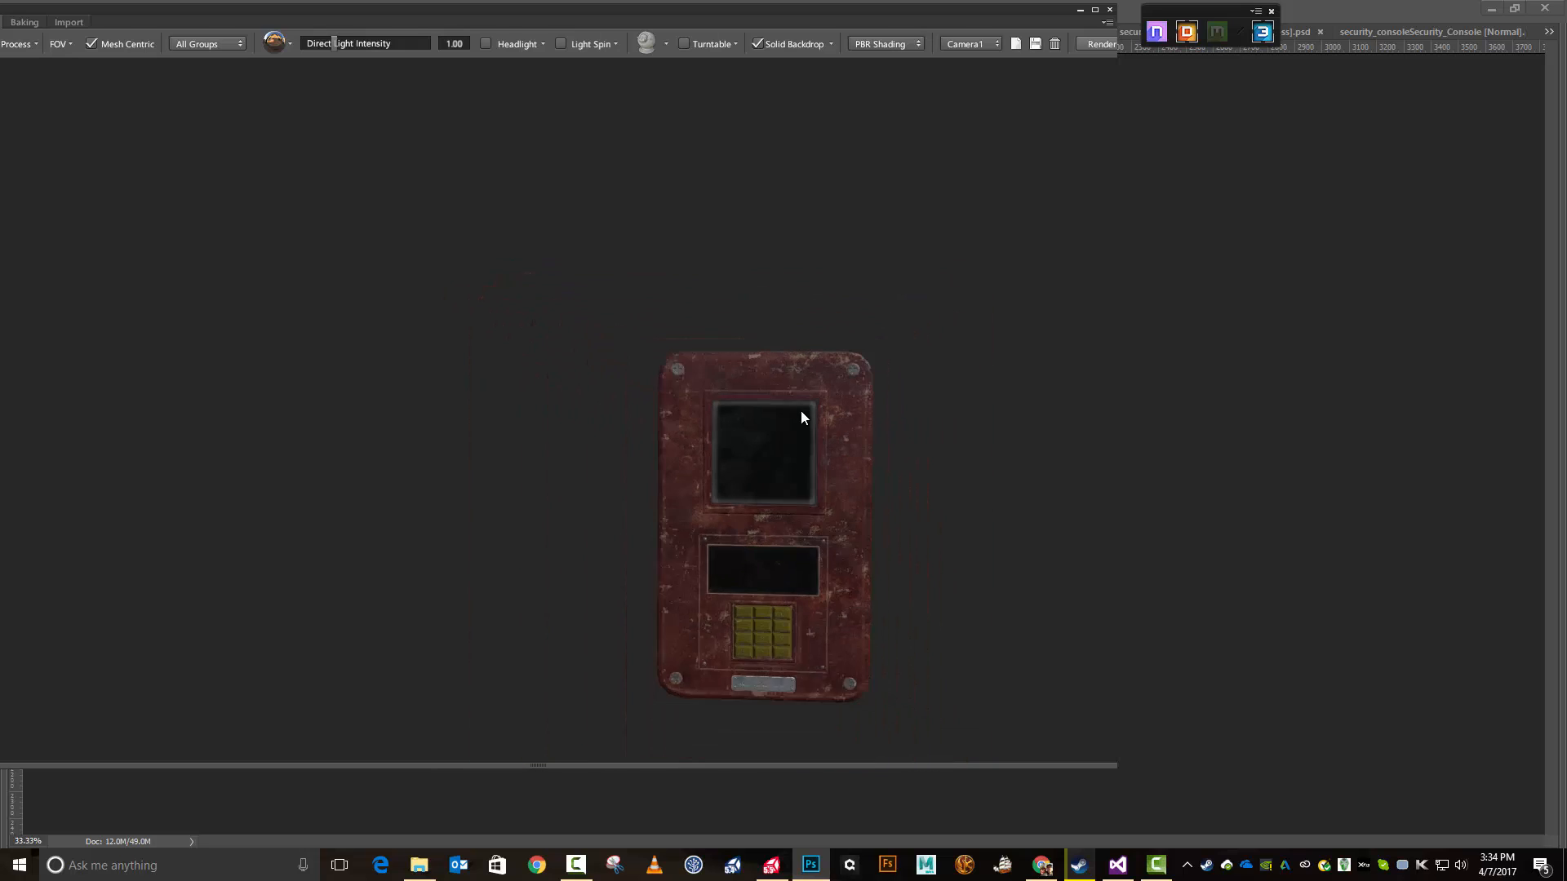
scroll(822, 530, up, 3)
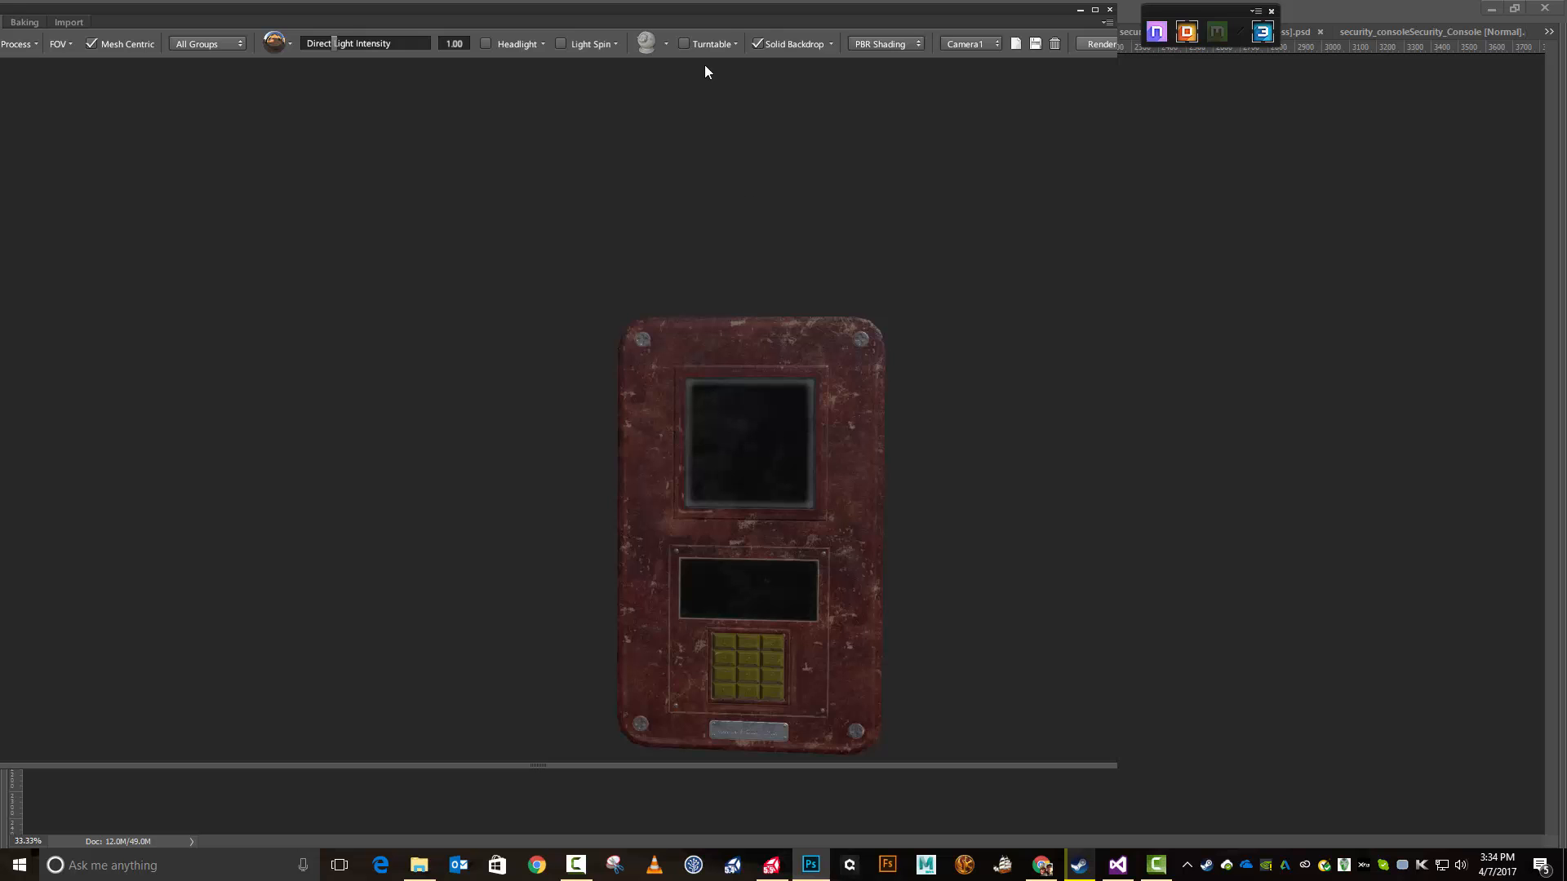
Step: Reopen the Dirt layer's mask for Dynamask painting around the lower screen, choosing quick-editing instead of full shaded mode
drag(729, 26, 1107, 22)
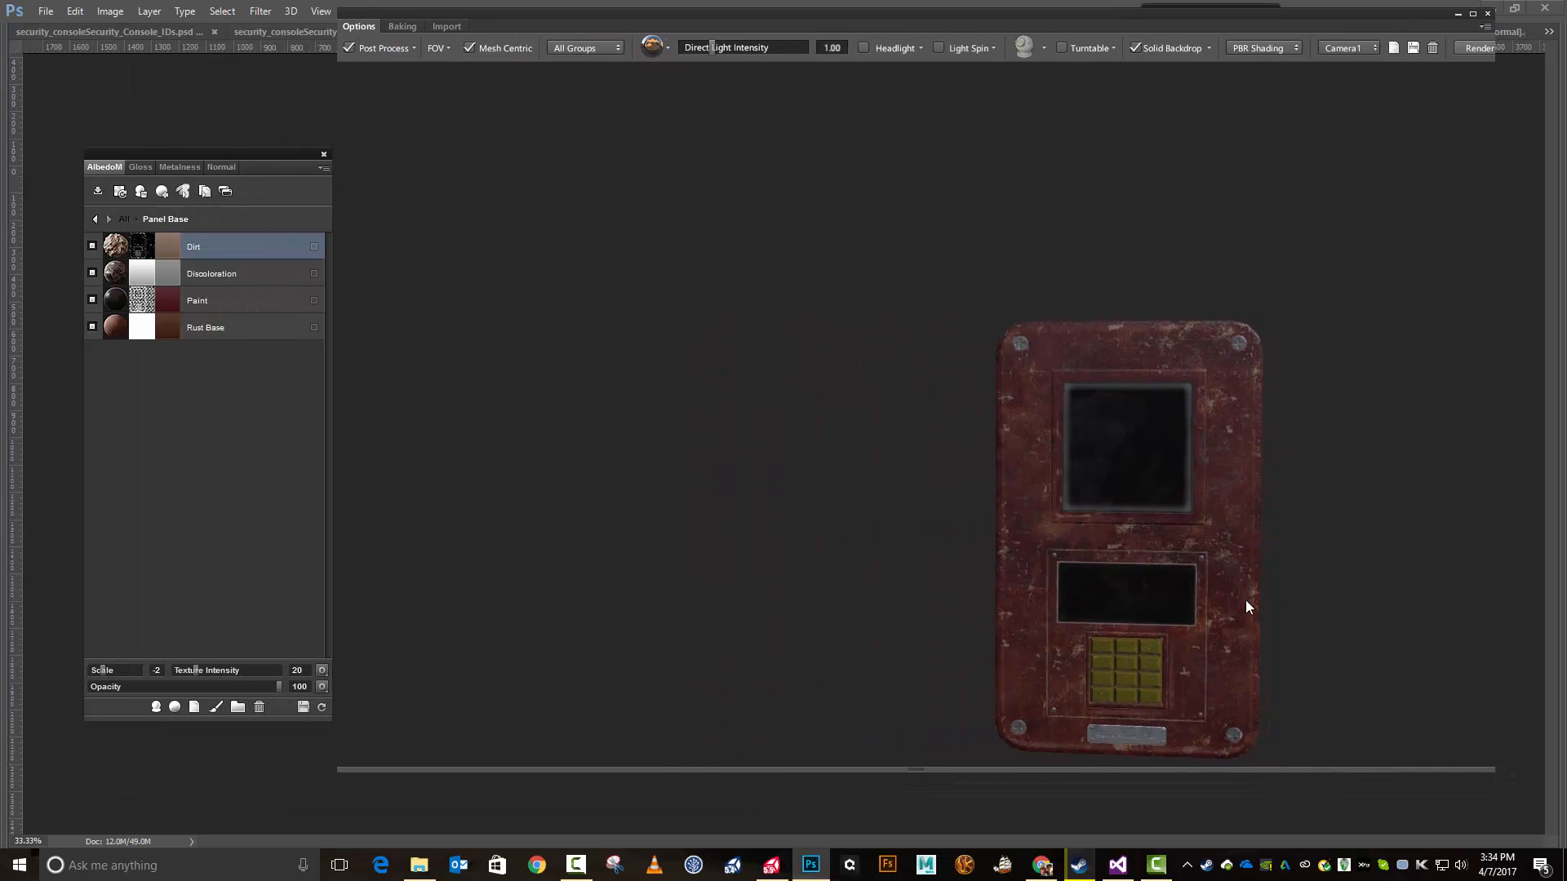
click(138, 249)
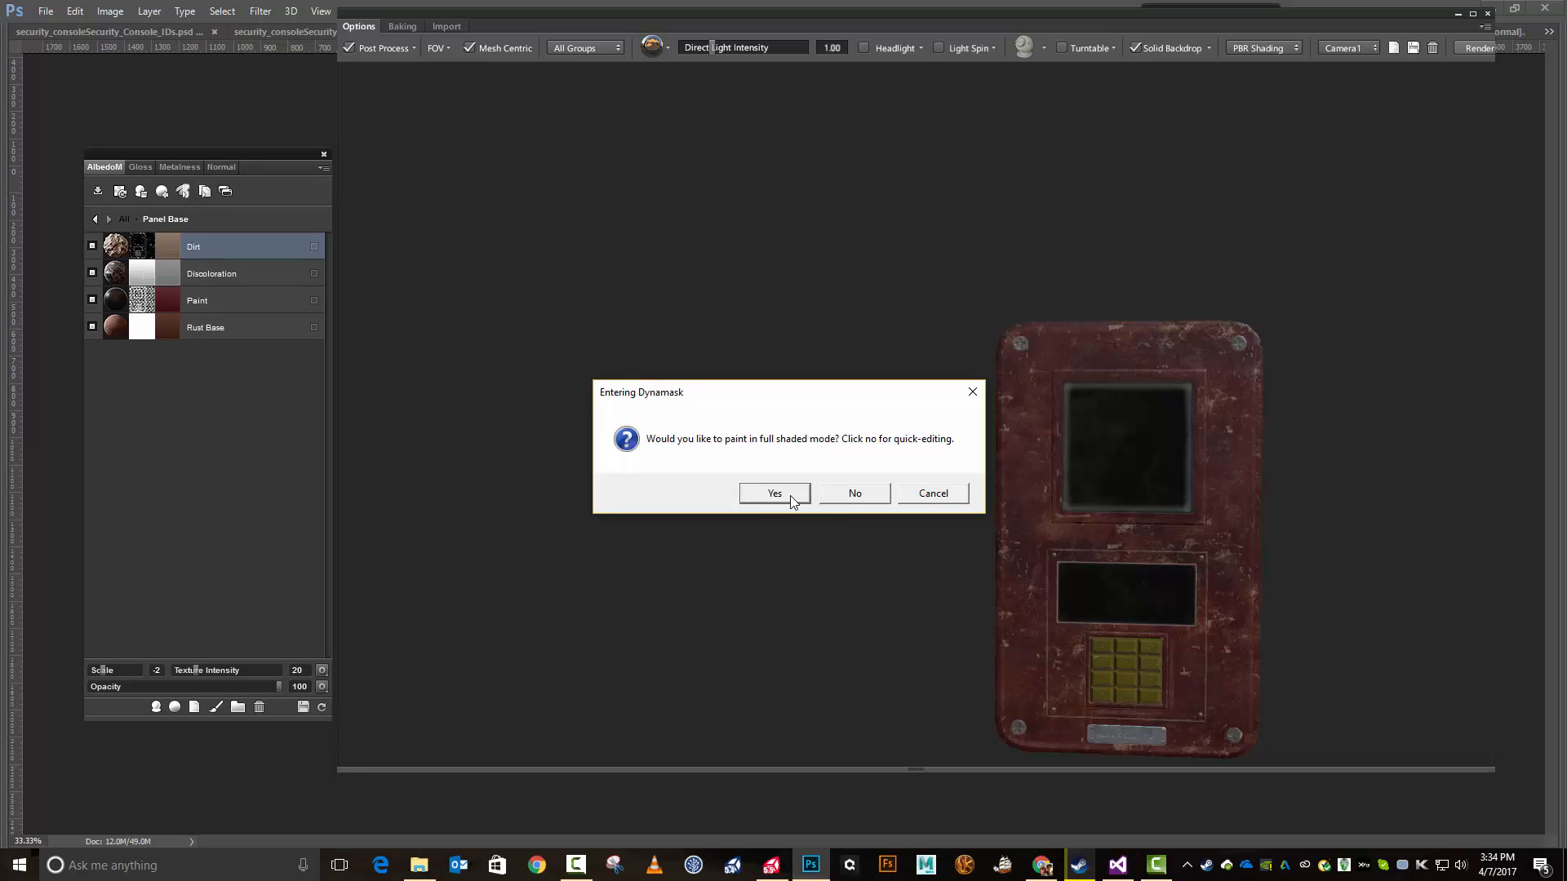
click(869, 496)
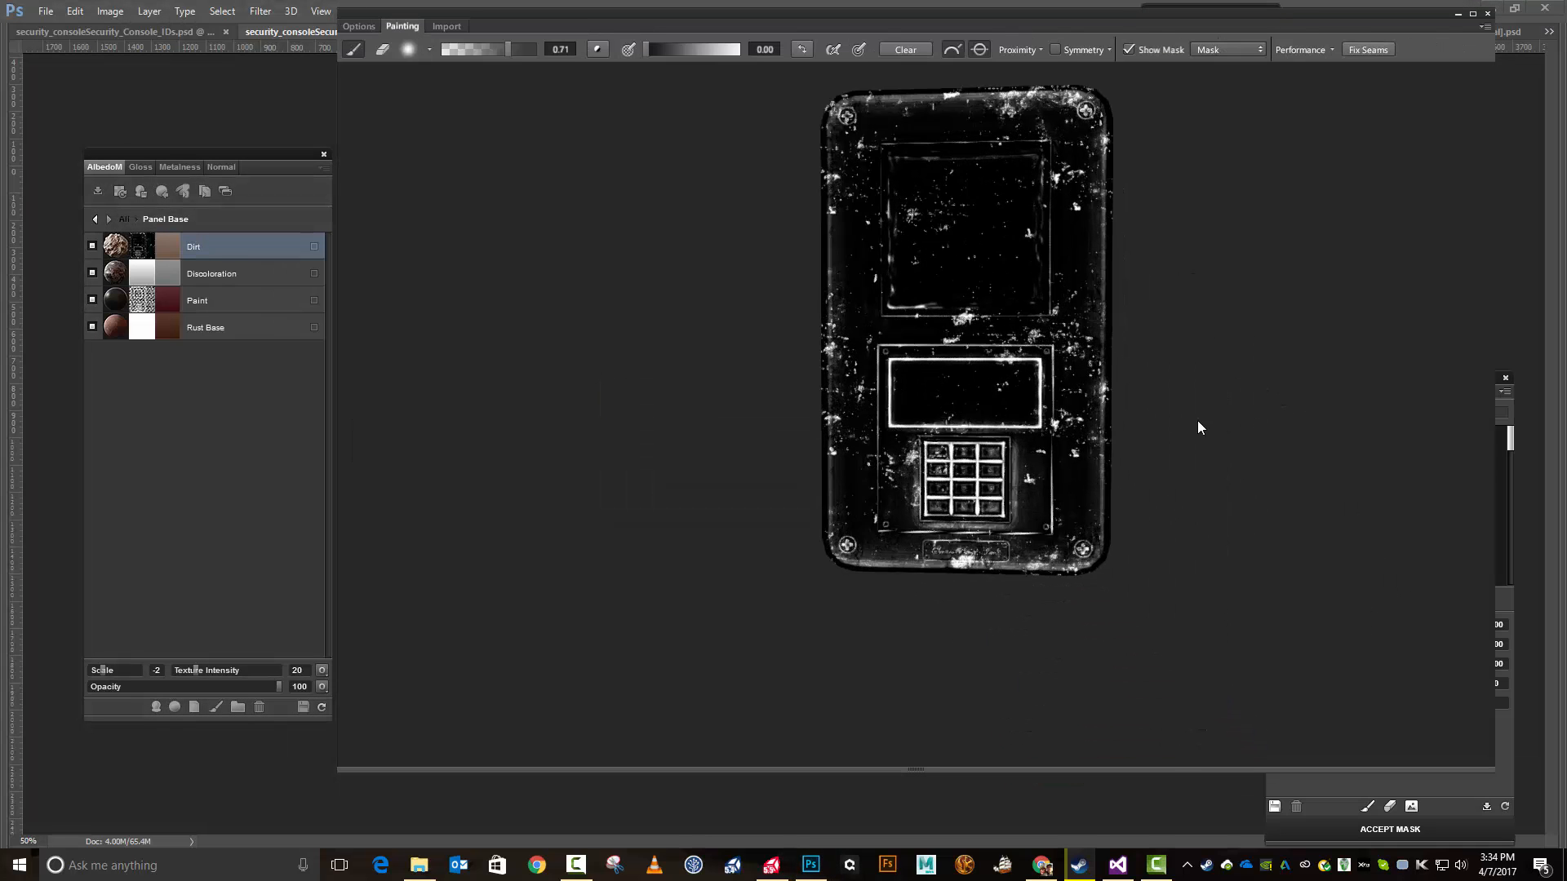
scroll(1197, 421, up, 5)
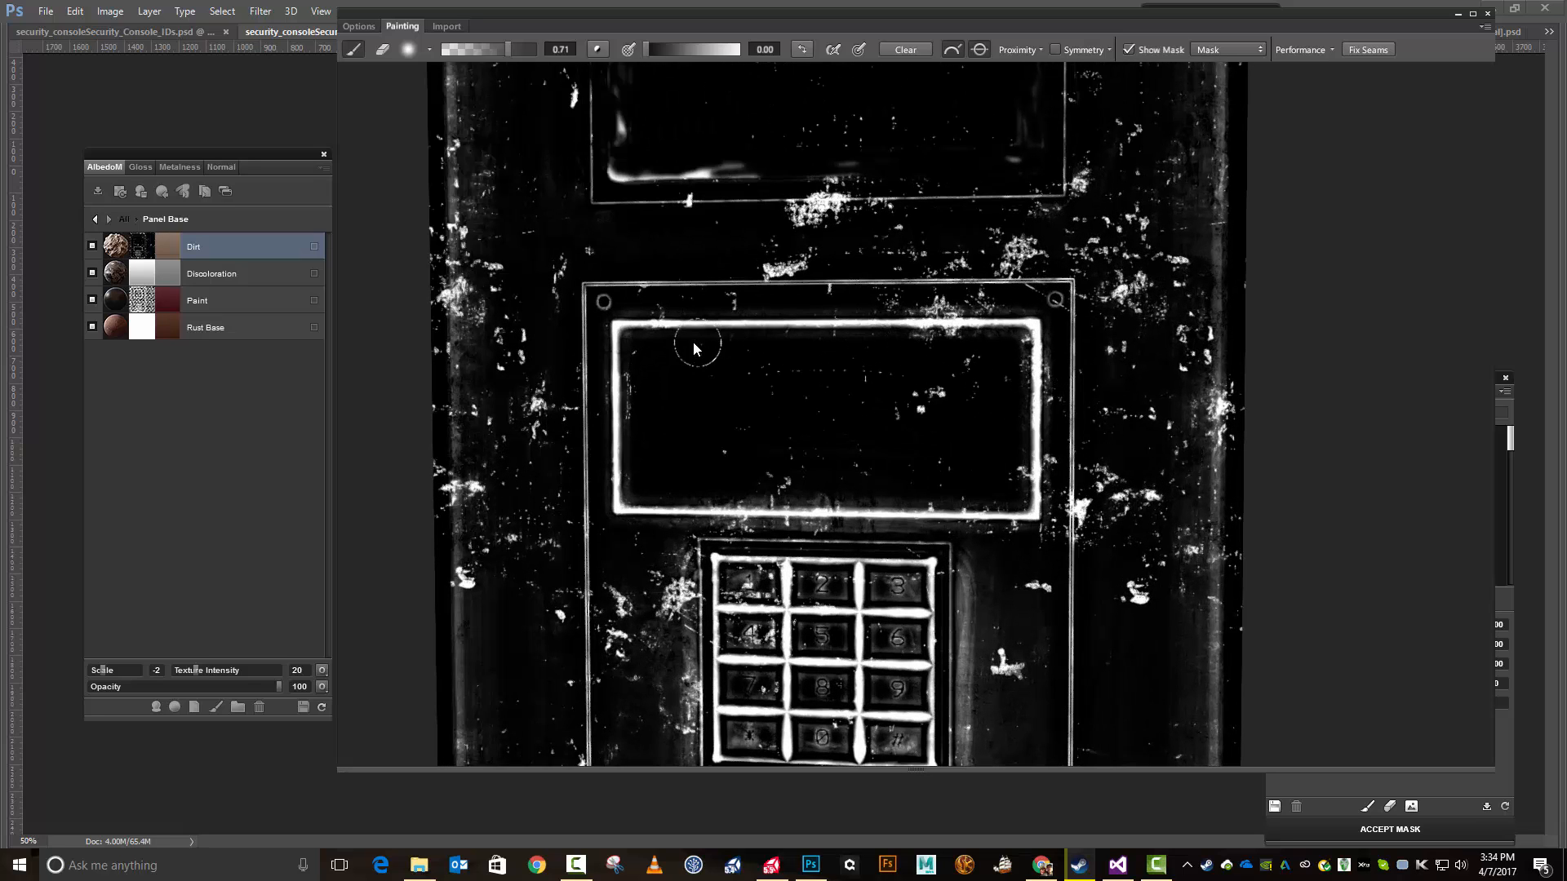
Step: Set the soft mask brush's size to 34 for the thinner frame around the lower screen
click(430, 50)
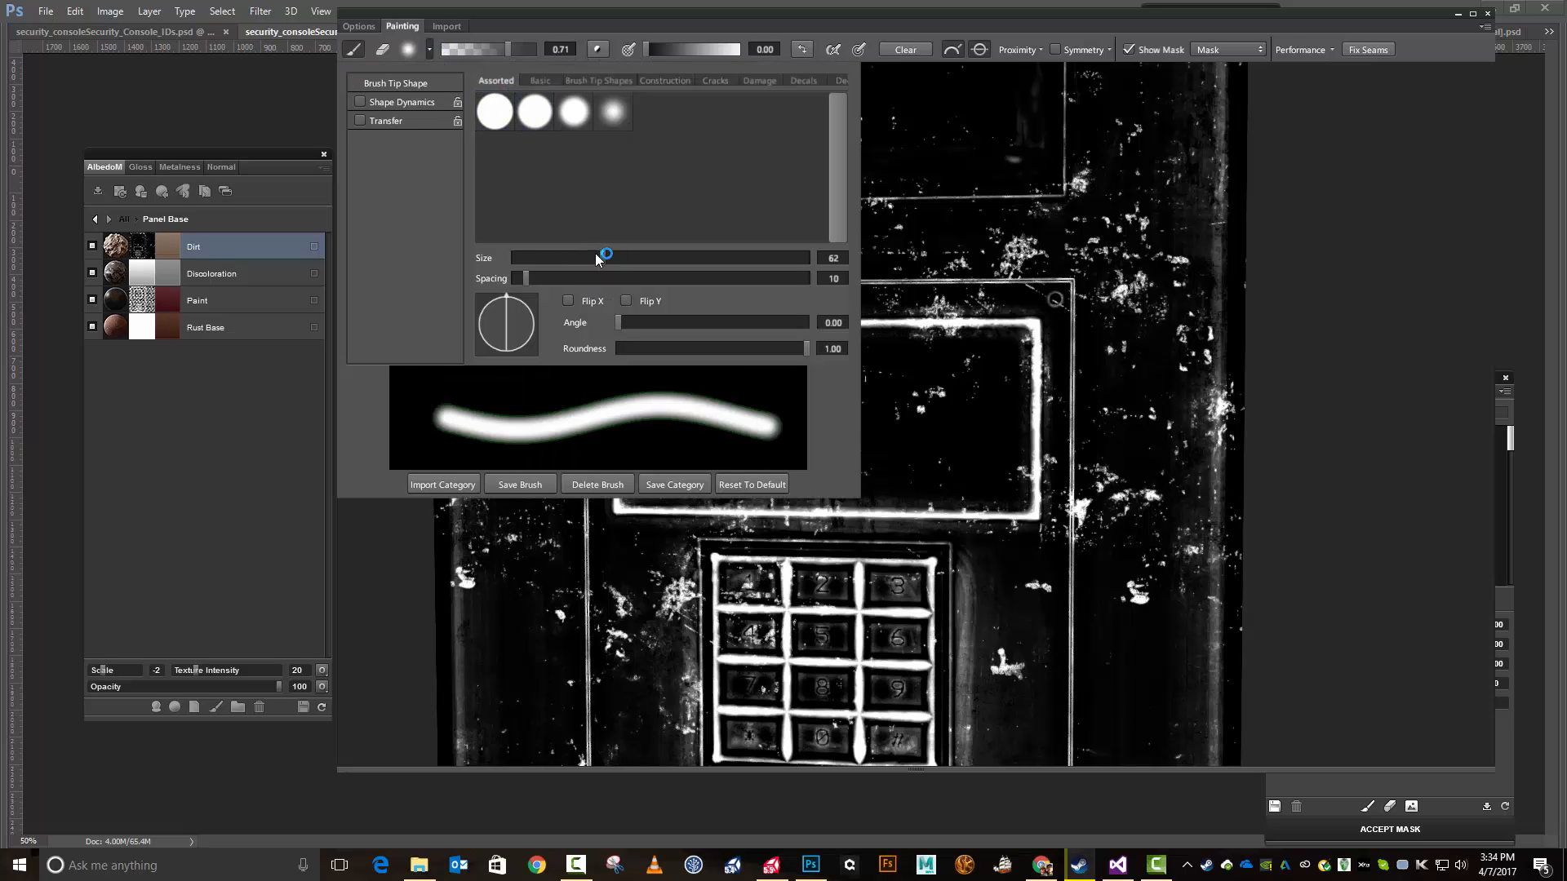
drag(595, 254, 560, 255)
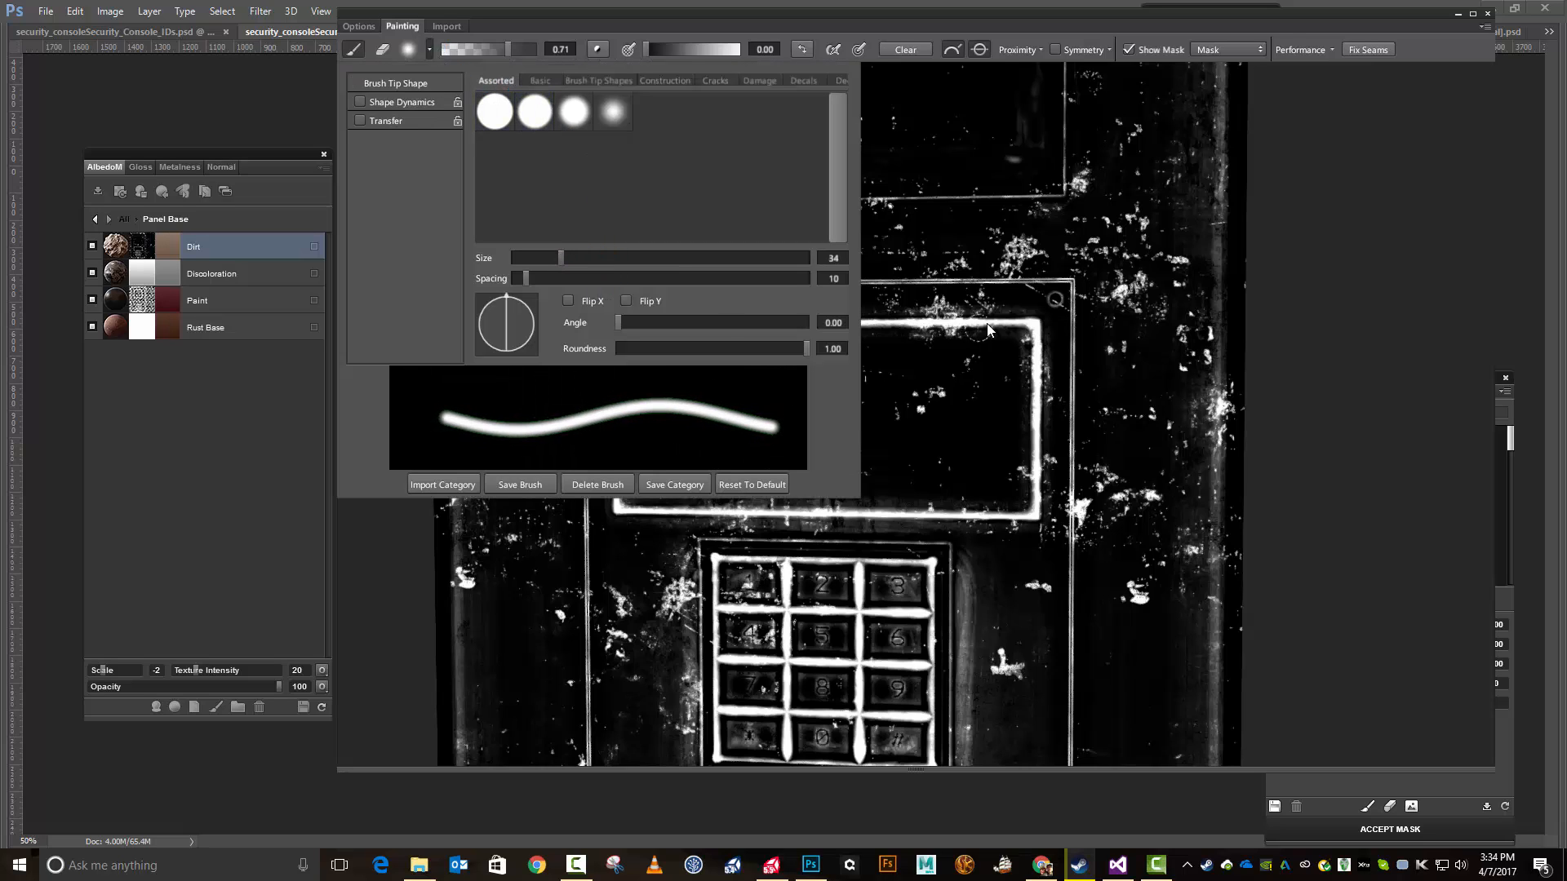
click(1031, 330)
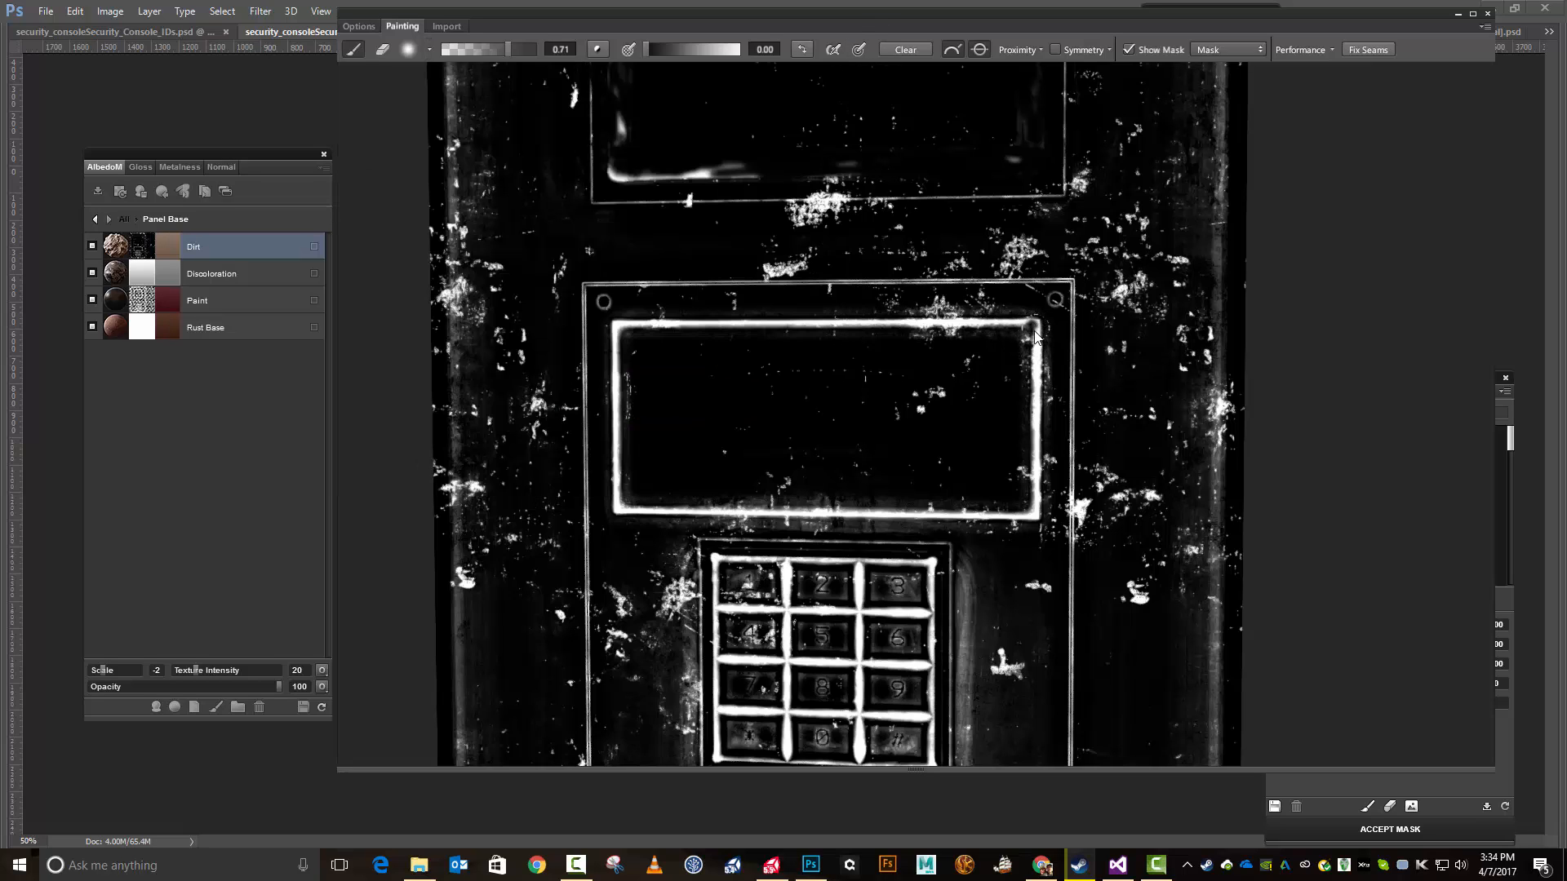
Step: Paint out the dirt along all four sides of the lower screen's frame and accept the Dirt mask
mouse_move(1037, 329)
mouse_down()
mouse_move(1037, 519)
mouse_move(963, 518)
mouse_up()
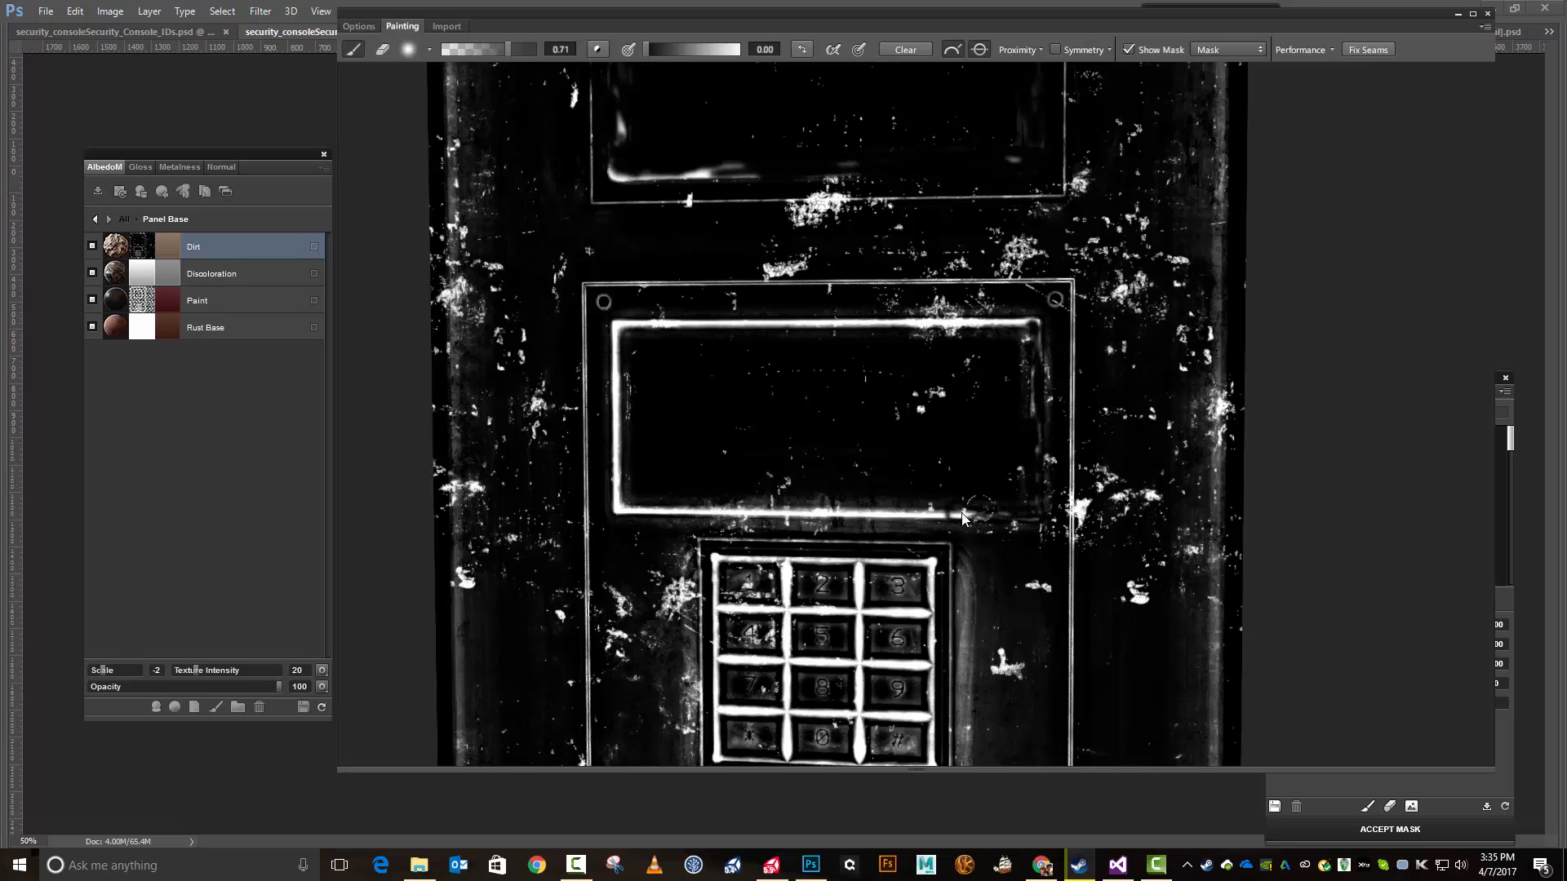
mouse_move(834, 528)
mouse_down()
mouse_move(894, 514)
mouse_move(635, 513)
mouse_move(613, 496)
mouse_move(639, 514)
mouse_move(621, 510)
mouse_move(612, 424)
mouse_move(627, 409)
mouse_move(622, 330)
mouse_move(637, 325)
mouse_move(610, 327)
mouse_move(1051, 326)
mouse_move(994, 330)
mouse_up()
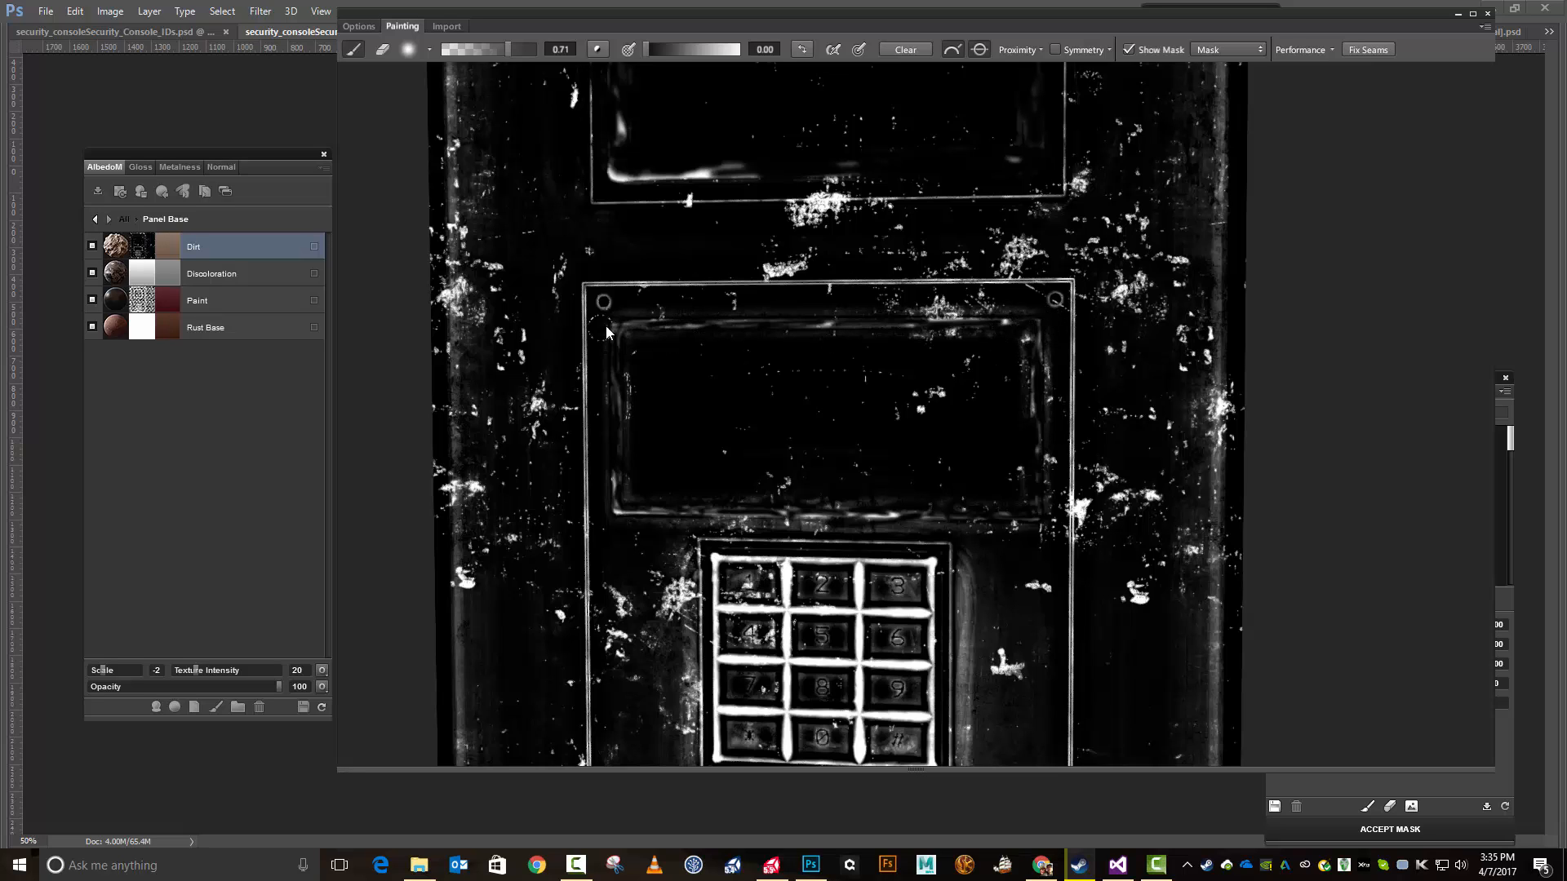
click(1365, 837)
click(1365, 831)
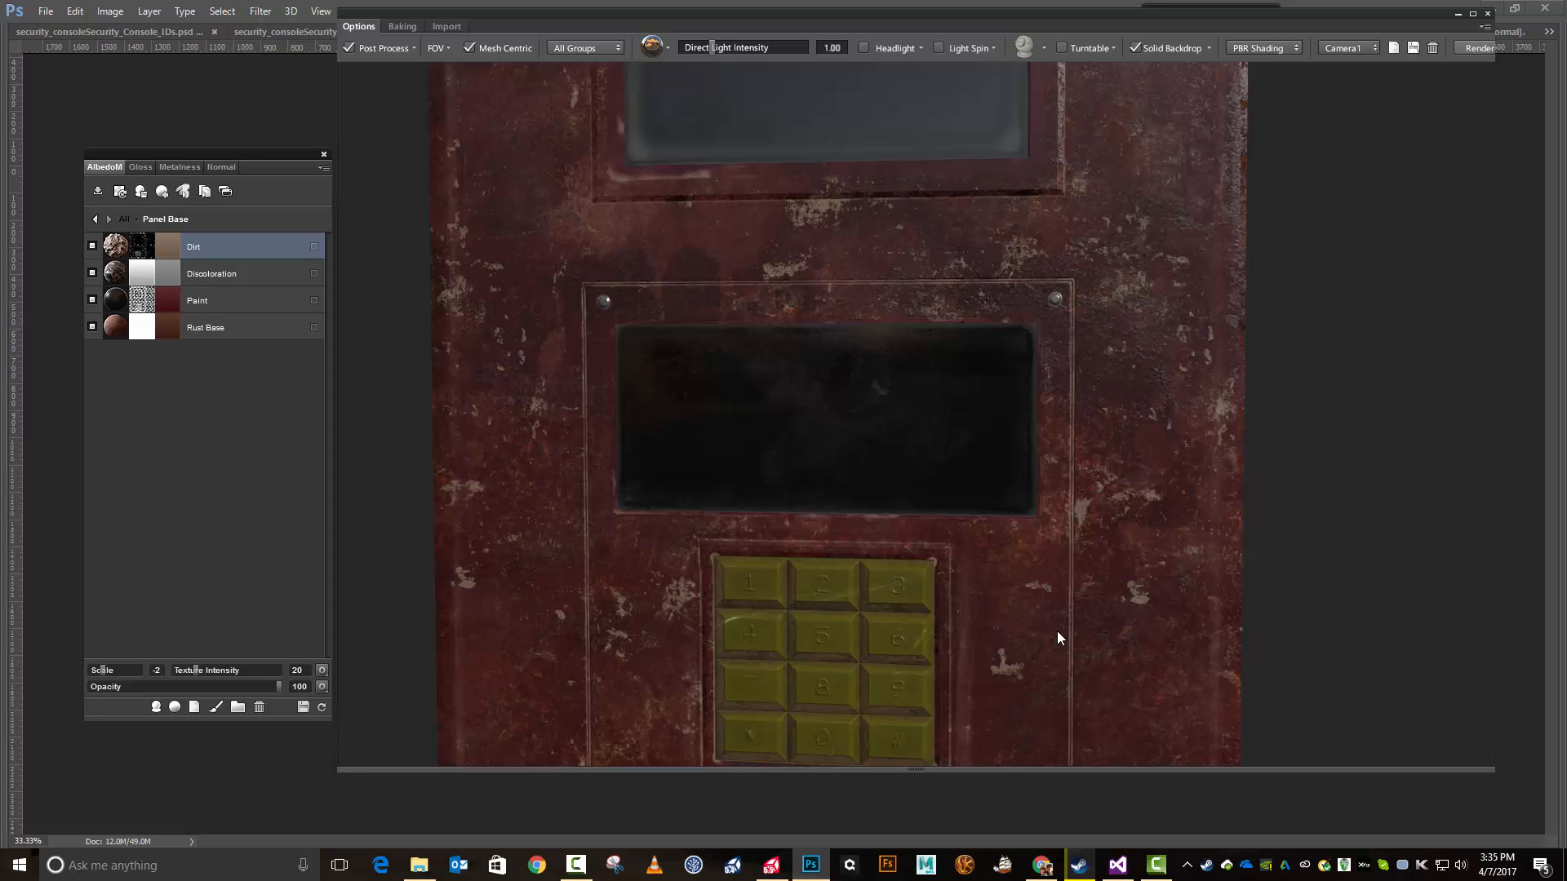
scroll(1051, 599, down, 4)
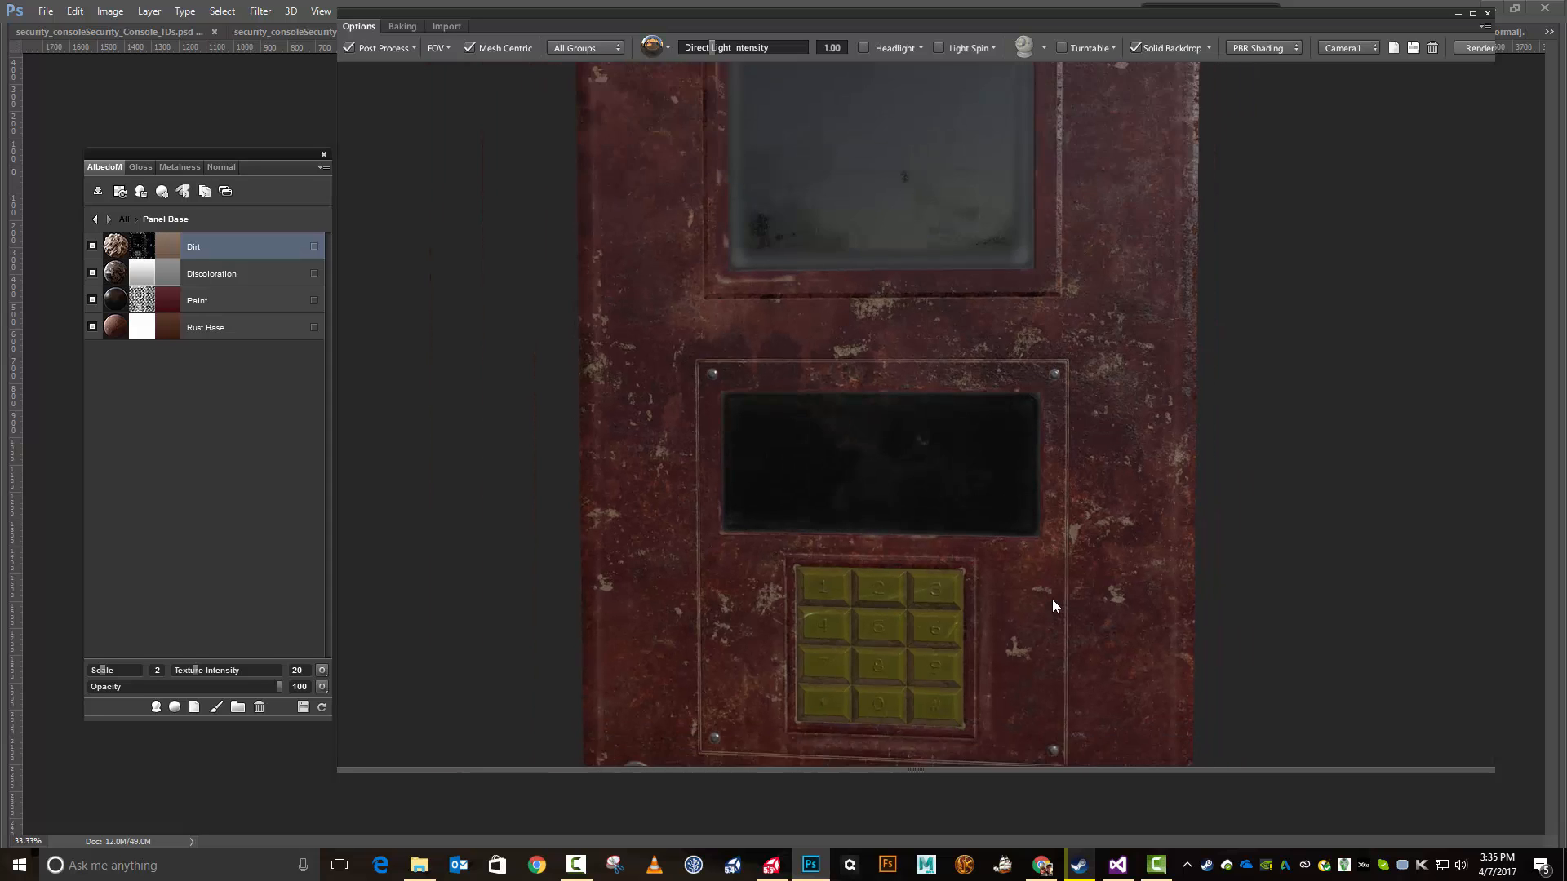
scroll(1052, 605, down, 3)
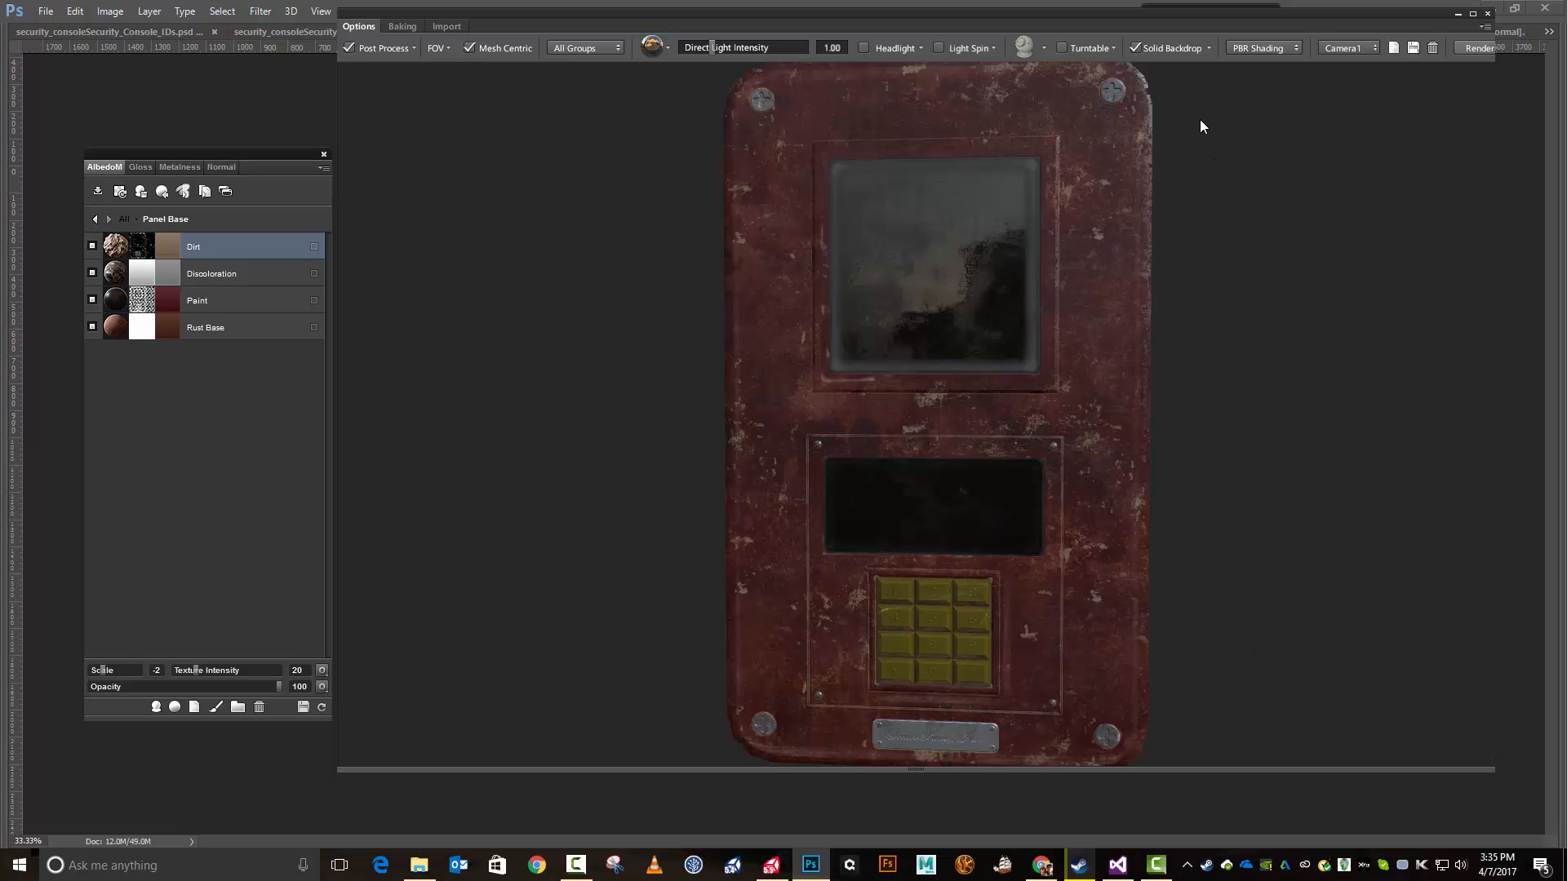
Step: Open the Dirt layer's mask in the Screws and Rivets group for Dynamask painting, choosing quick-editing instead of full shaded mode
scroll(1241, 354, up, 6)
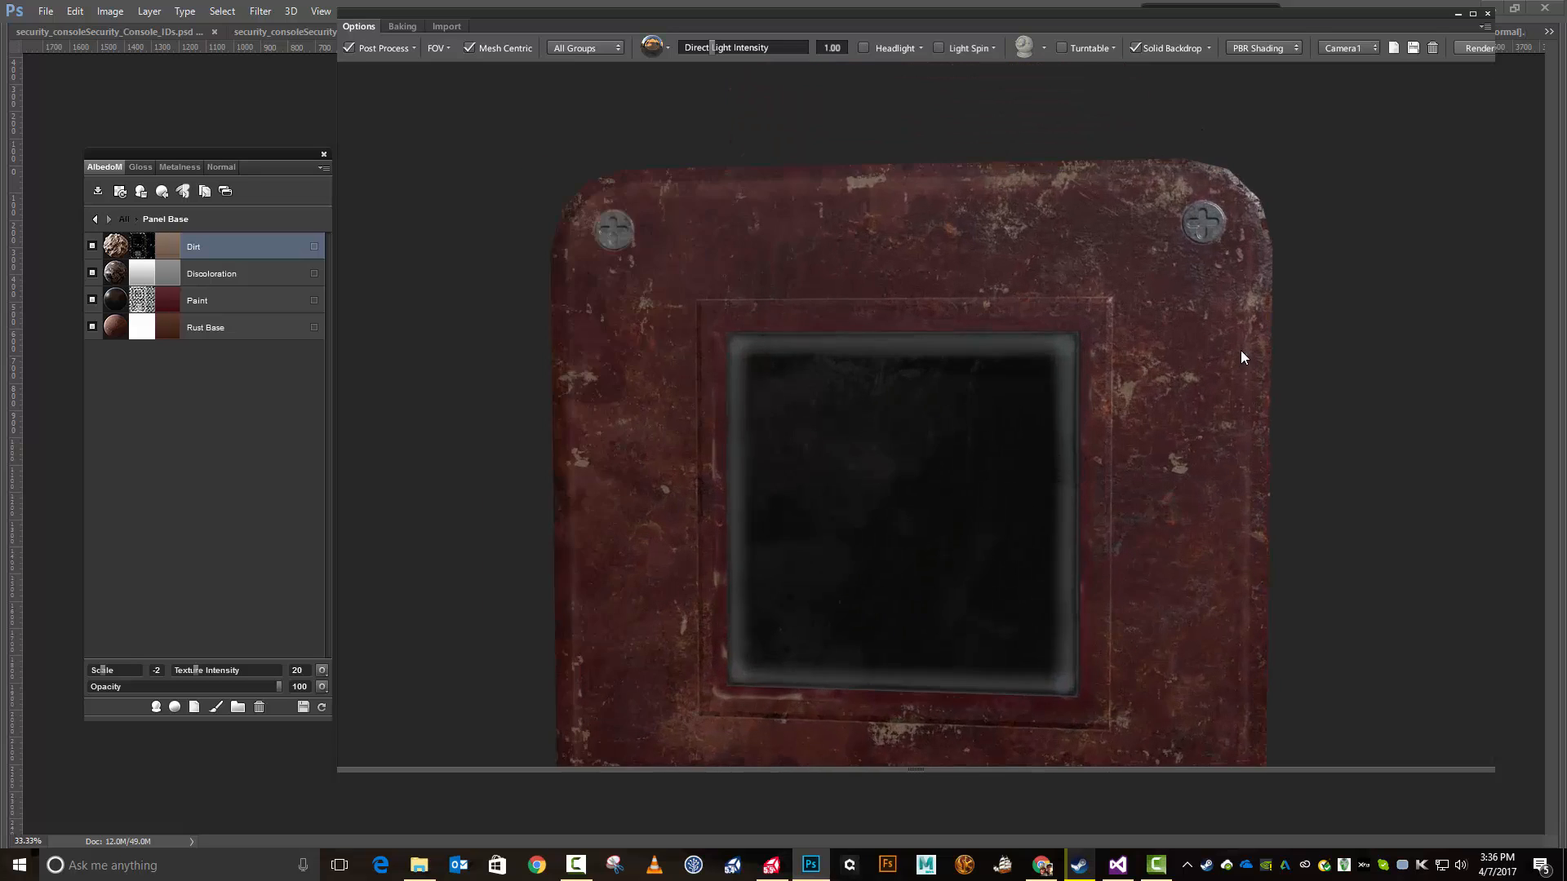
scroll(1241, 350, up, 3)
middle_drag(1224, 235, 1481, 555)
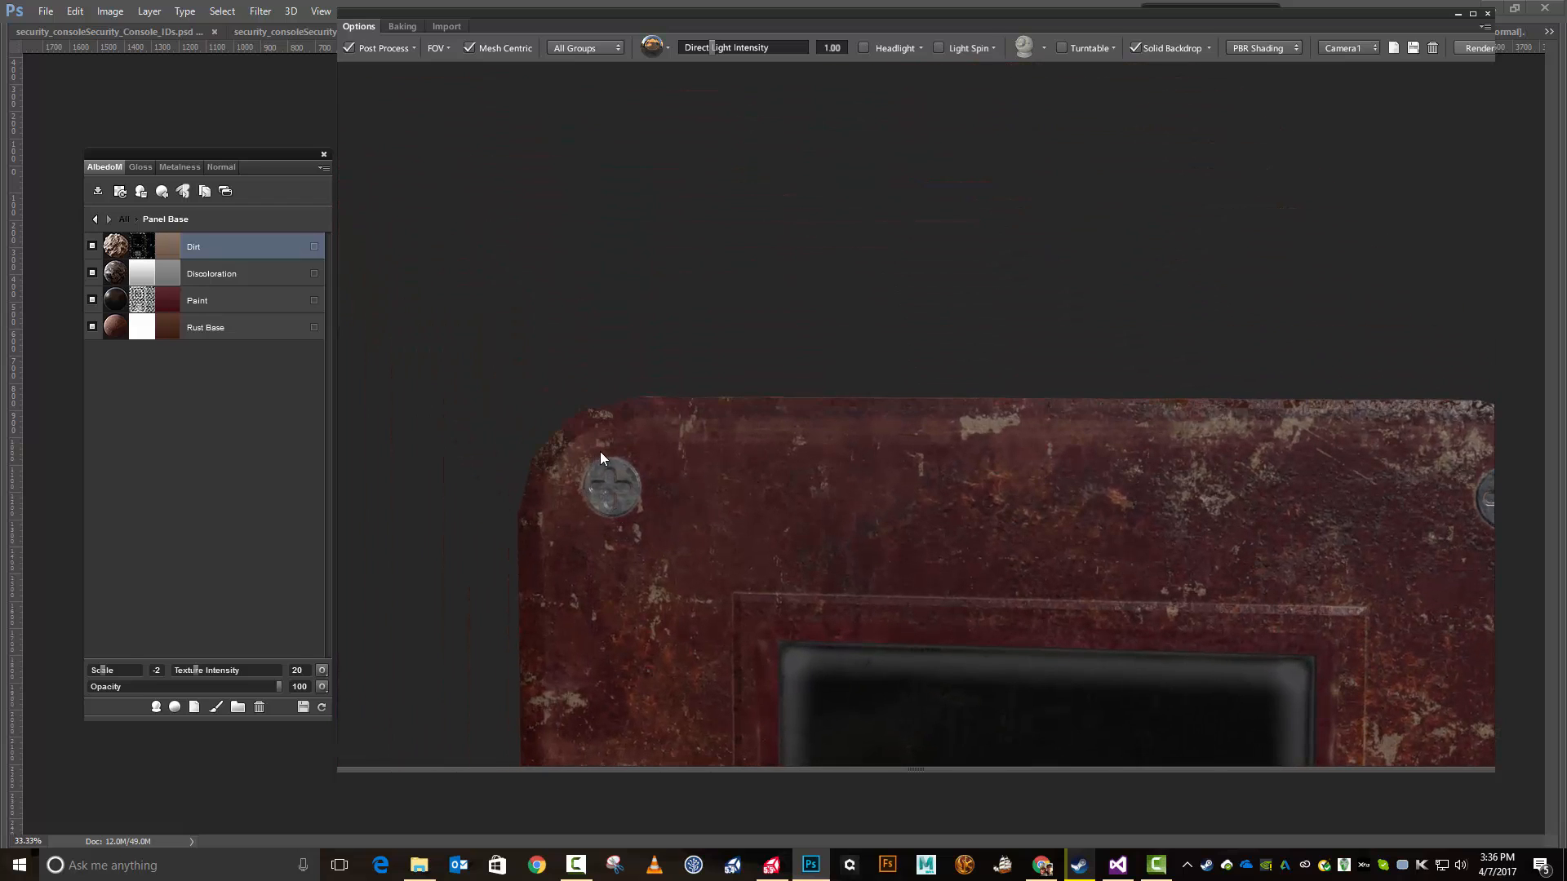
click(95, 219)
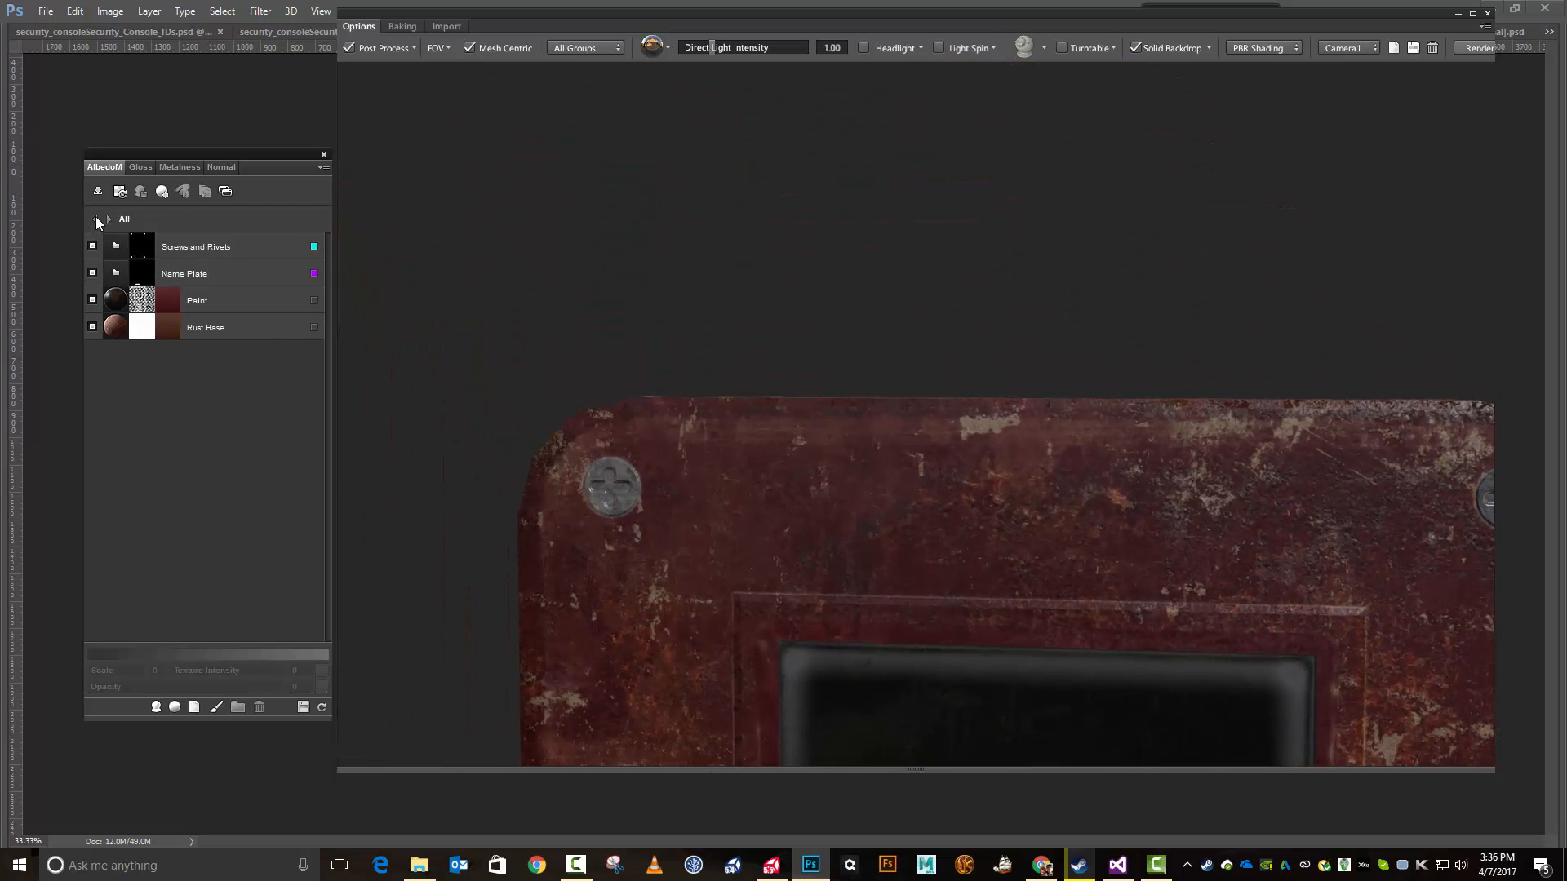
click(219, 247)
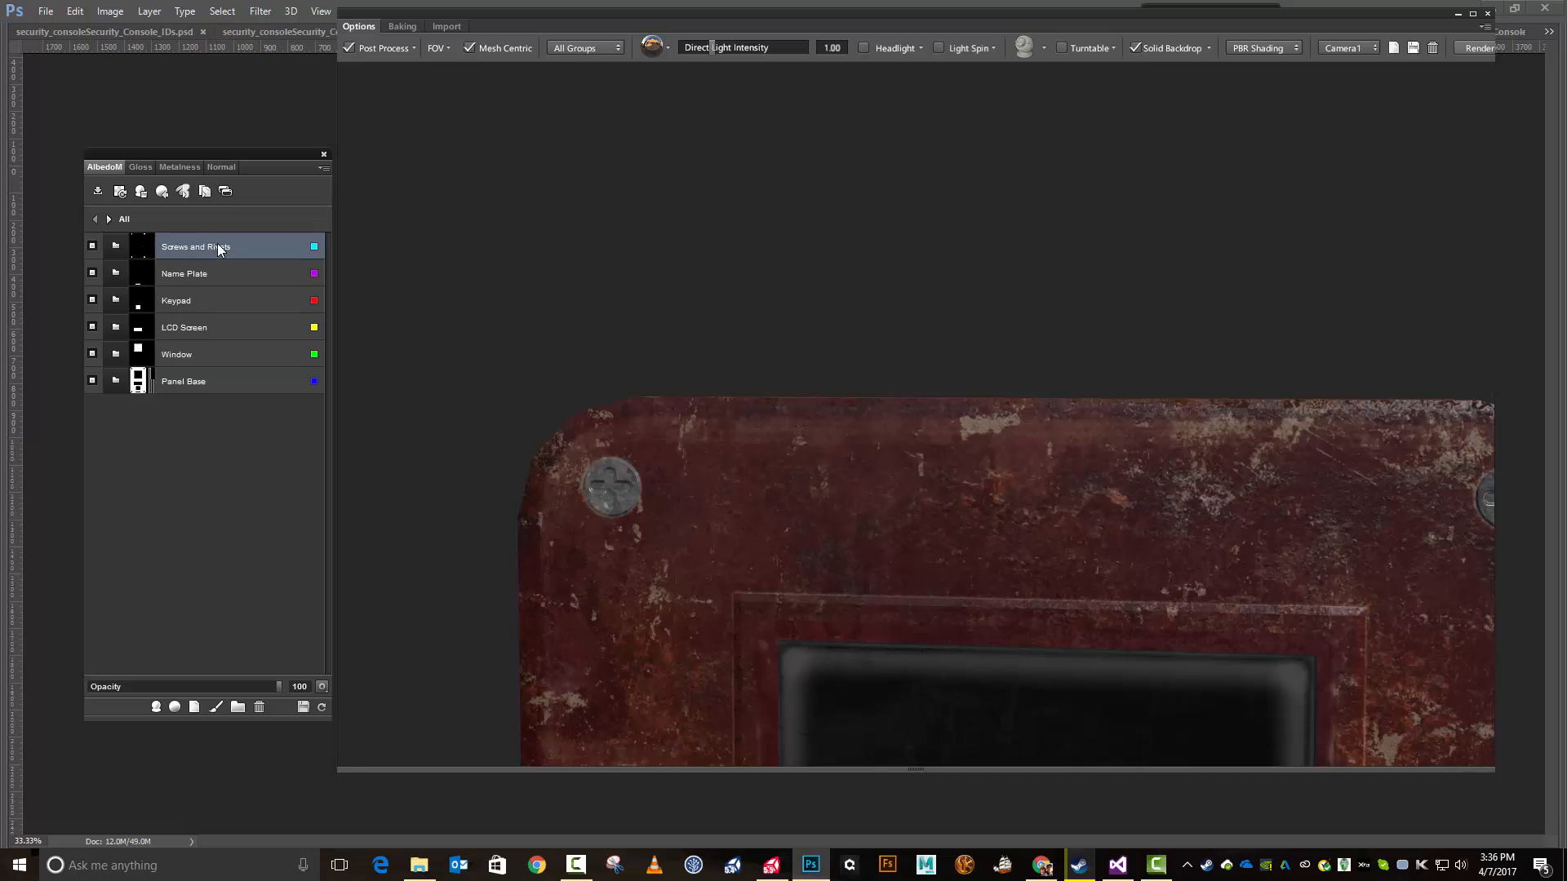
click(108, 219)
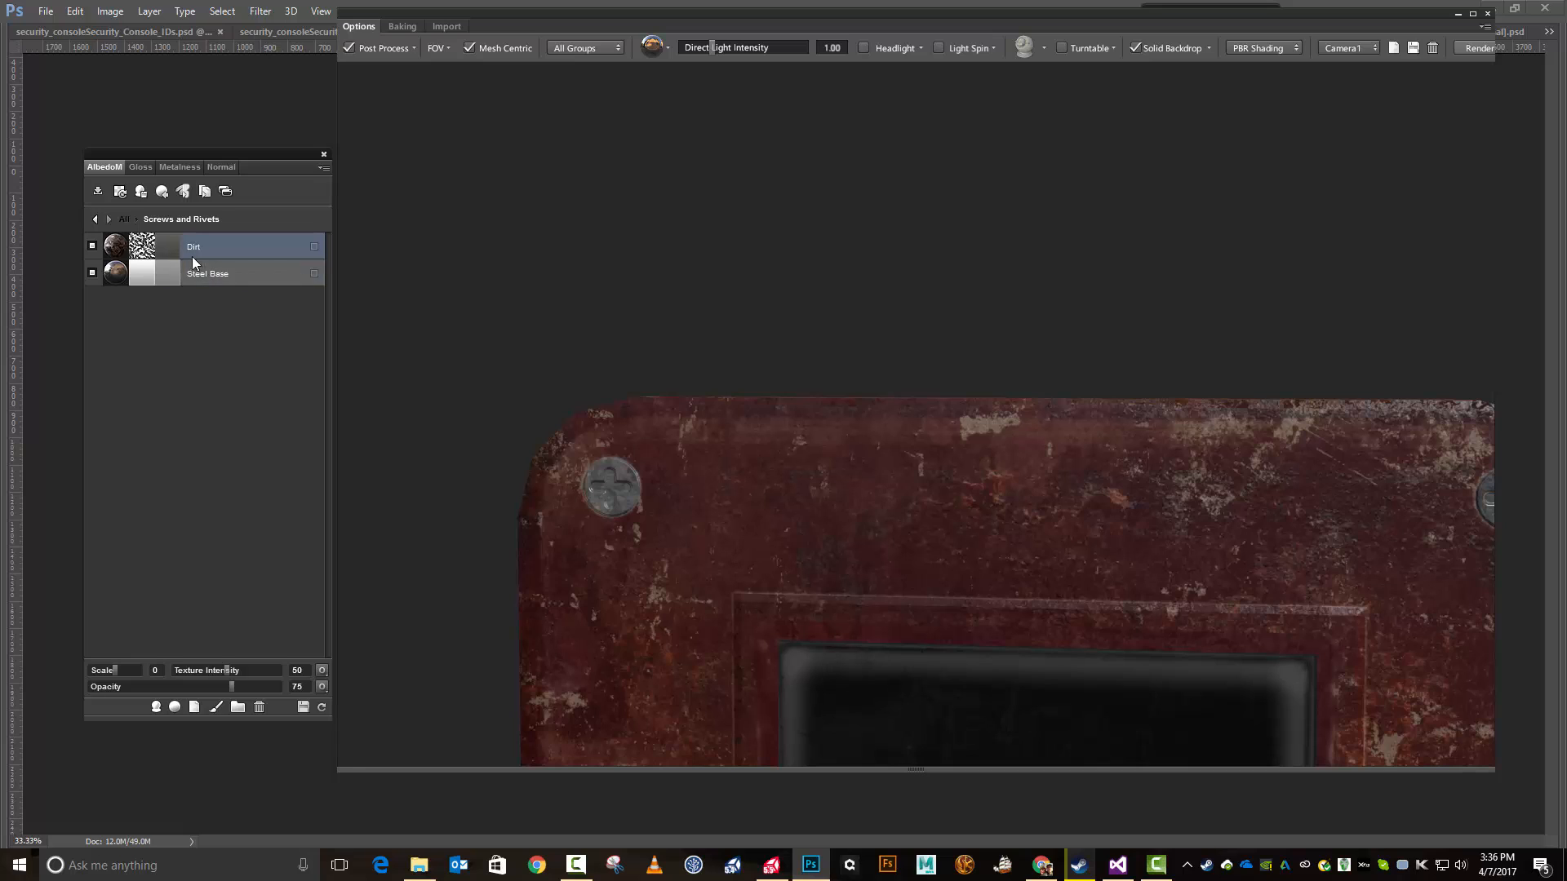
click(148, 258)
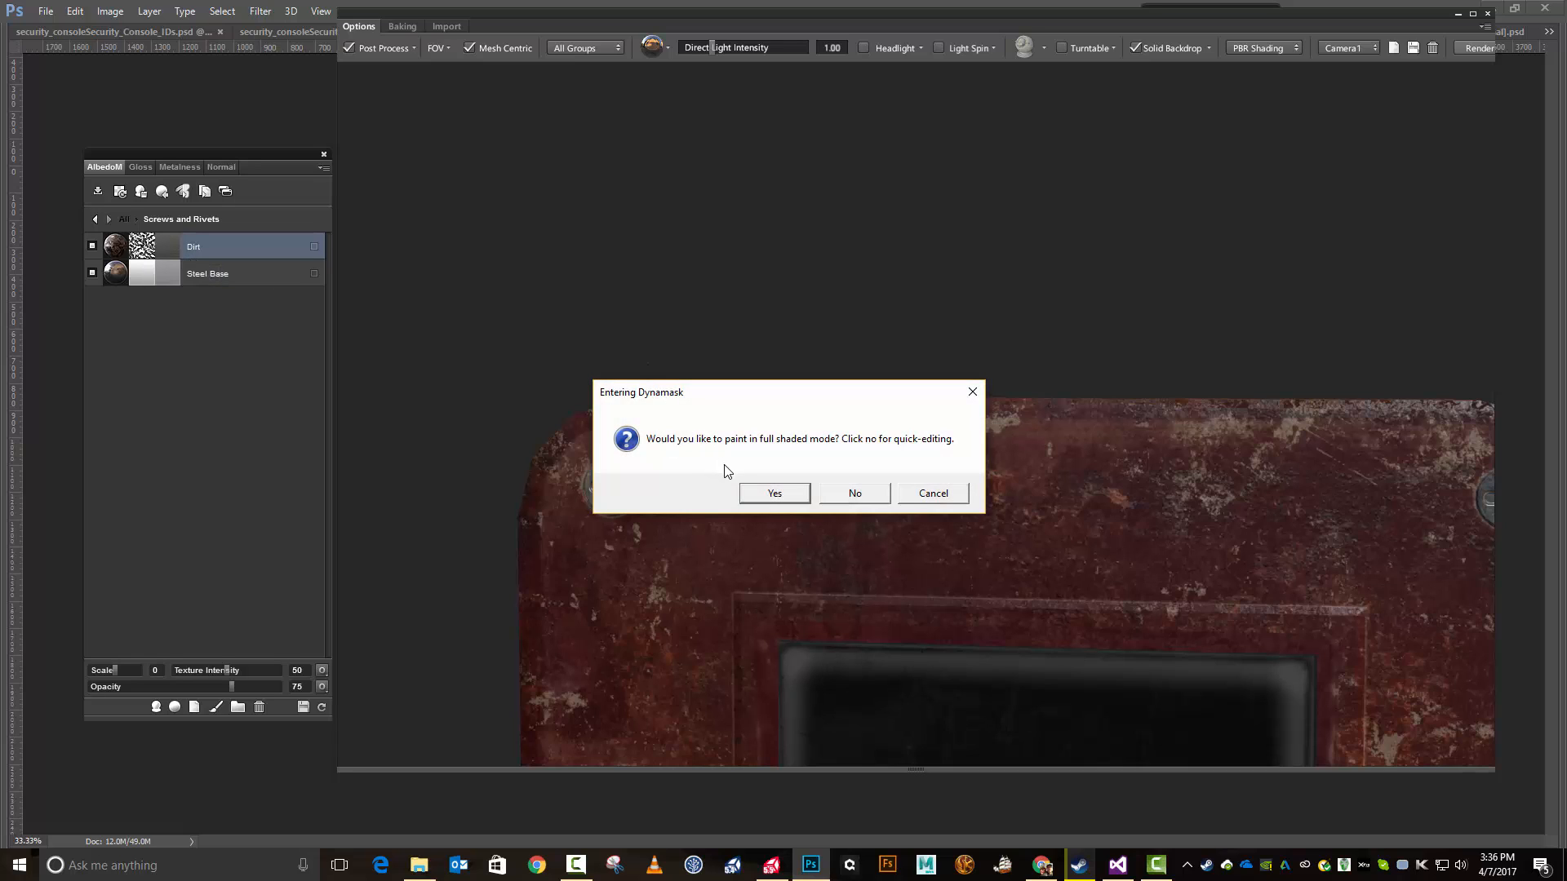
click(870, 491)
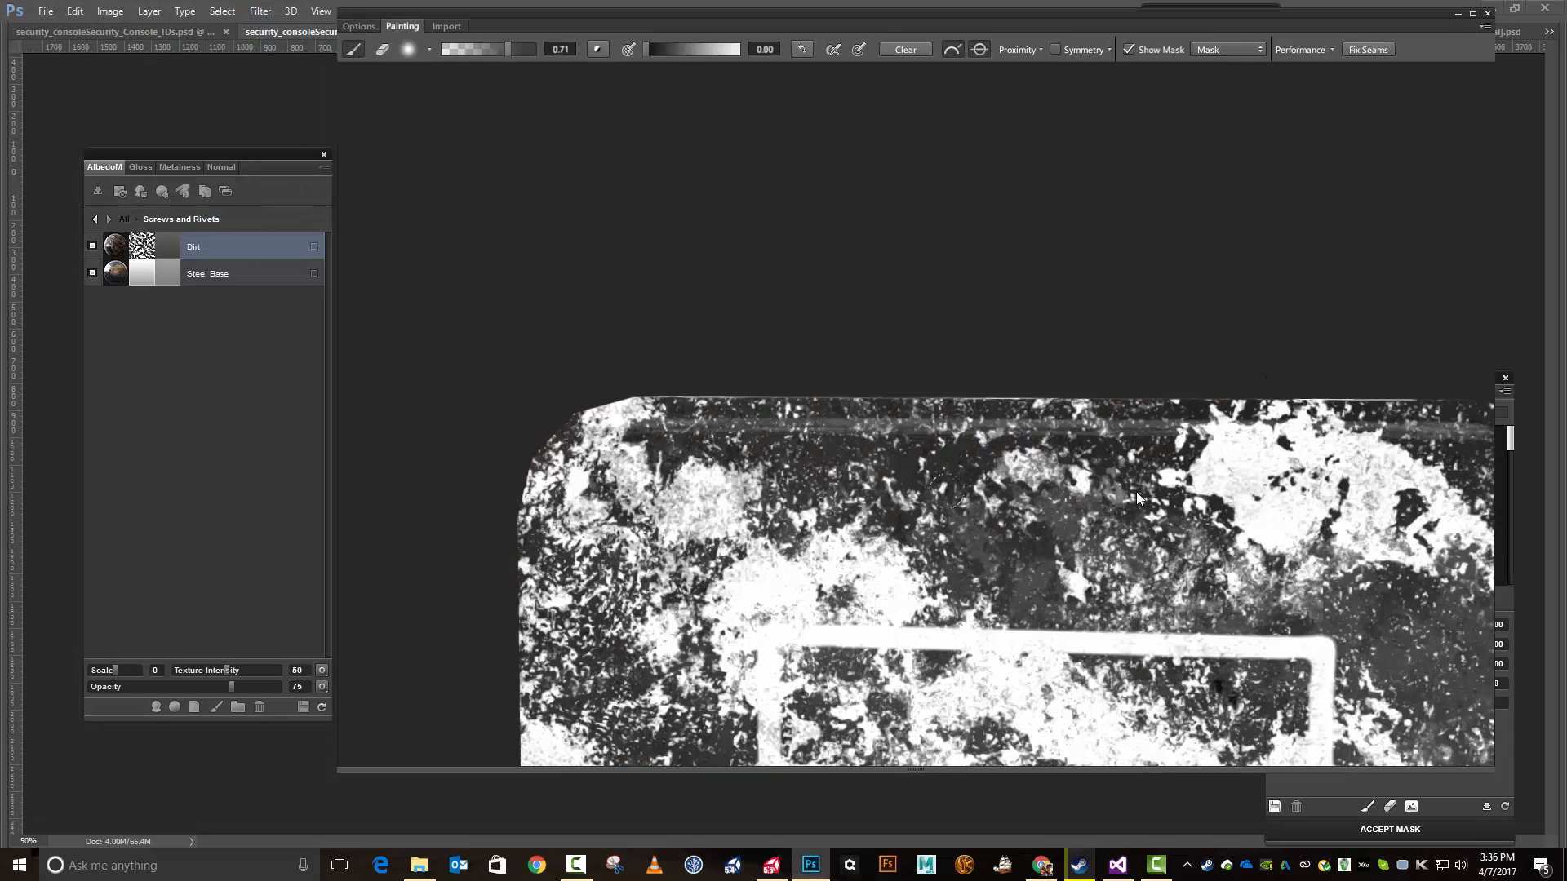
Step: Apply the Surface rust preset to the screws' Dirt mask in the Dynamask Editor and accept the mask
click(1505, 599)
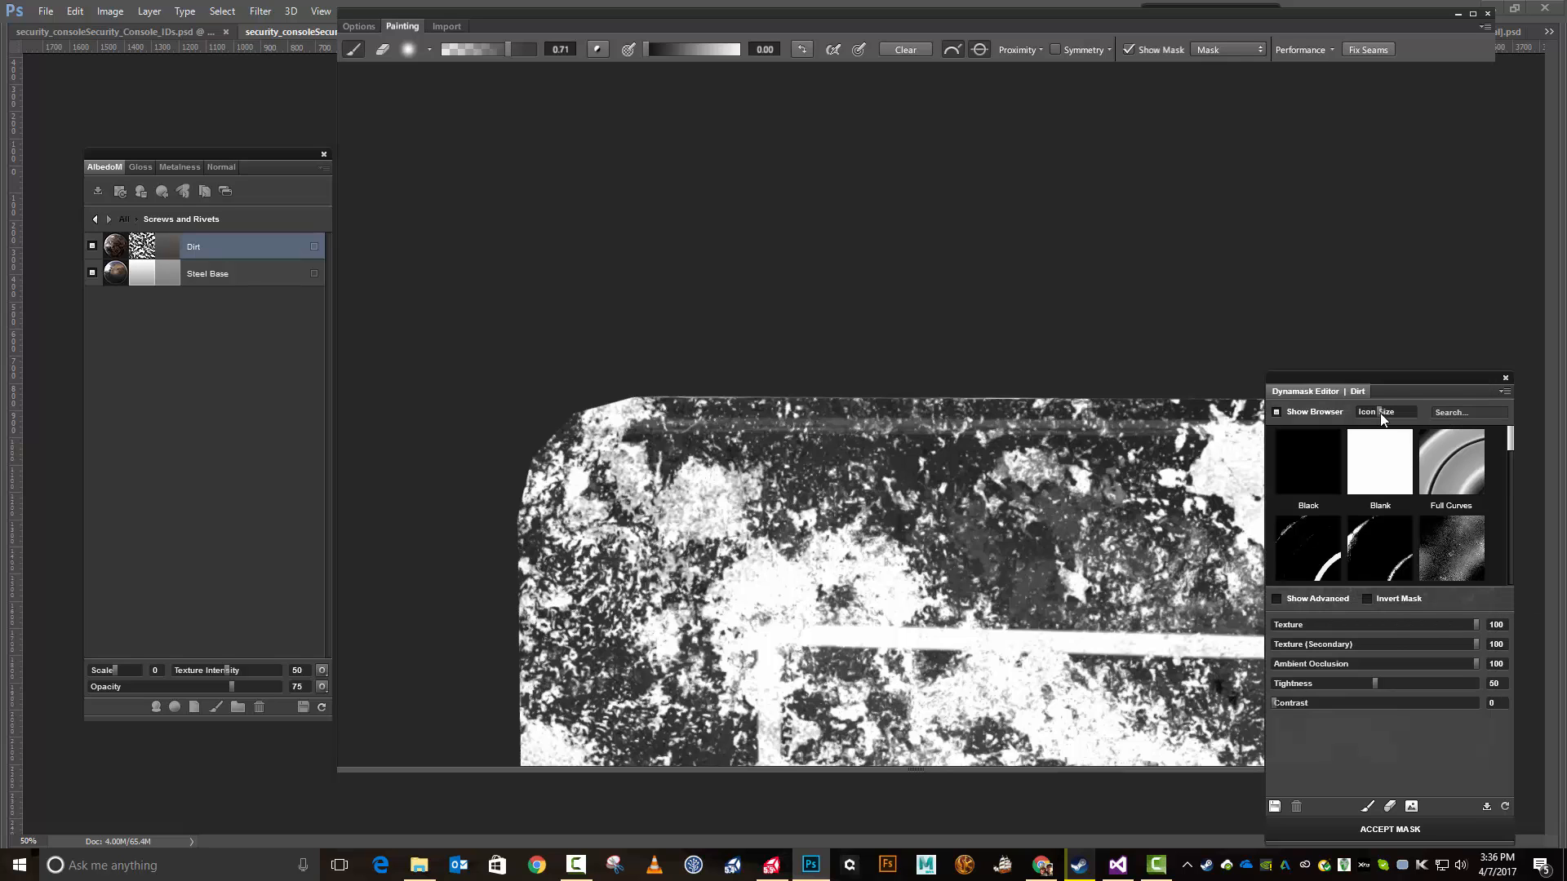
drag(1399, 372, 1356, 253)
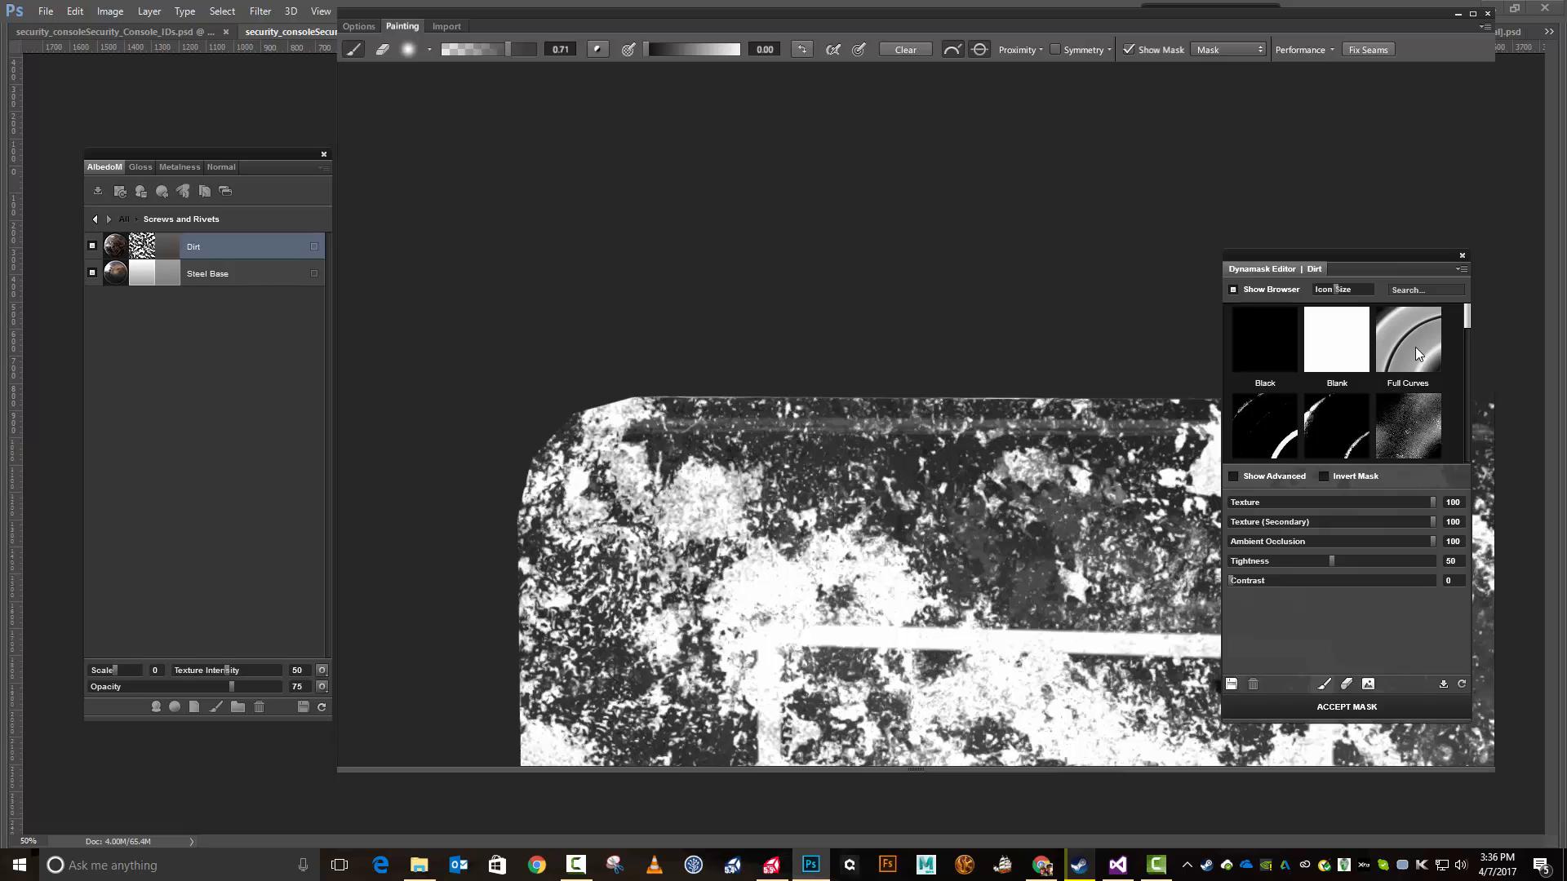
scroll(1414, 346, down, 3)
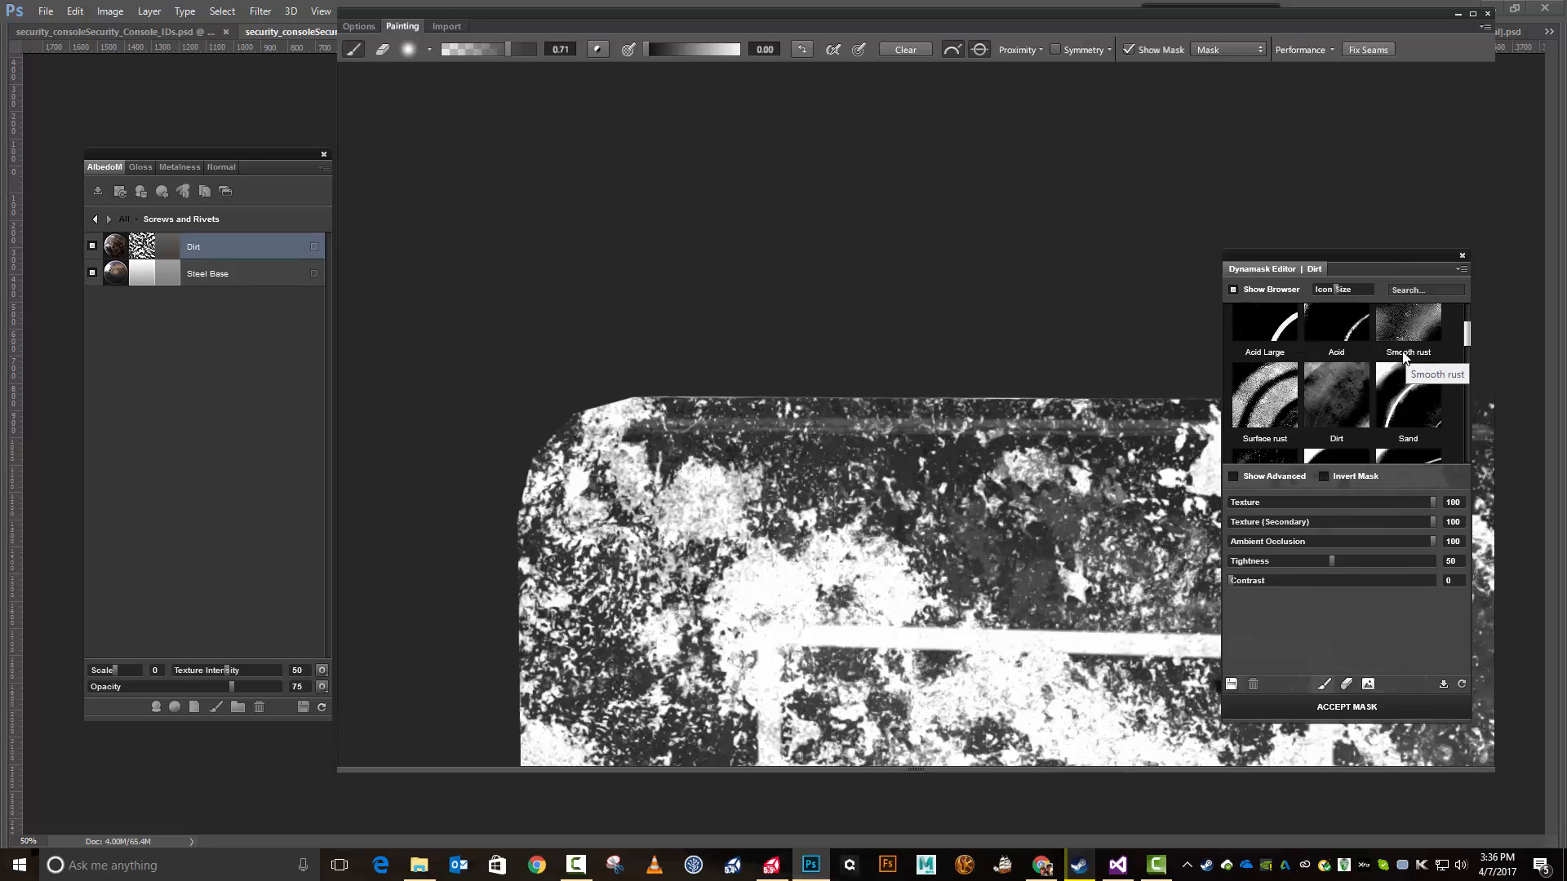
scroll(1408, 360, down, 1)
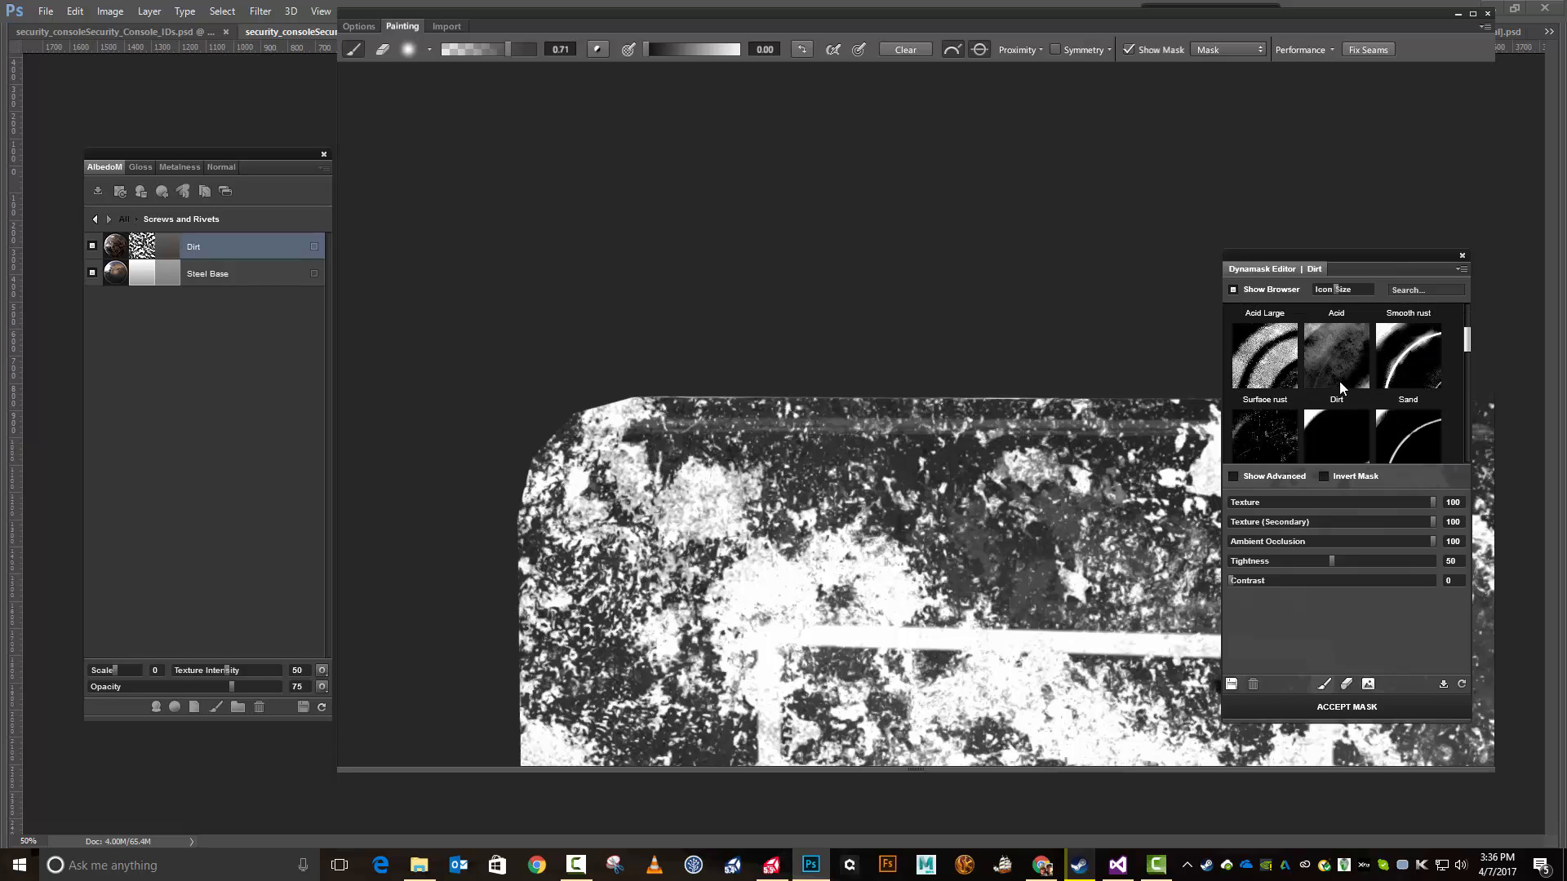
click(1270, 356)
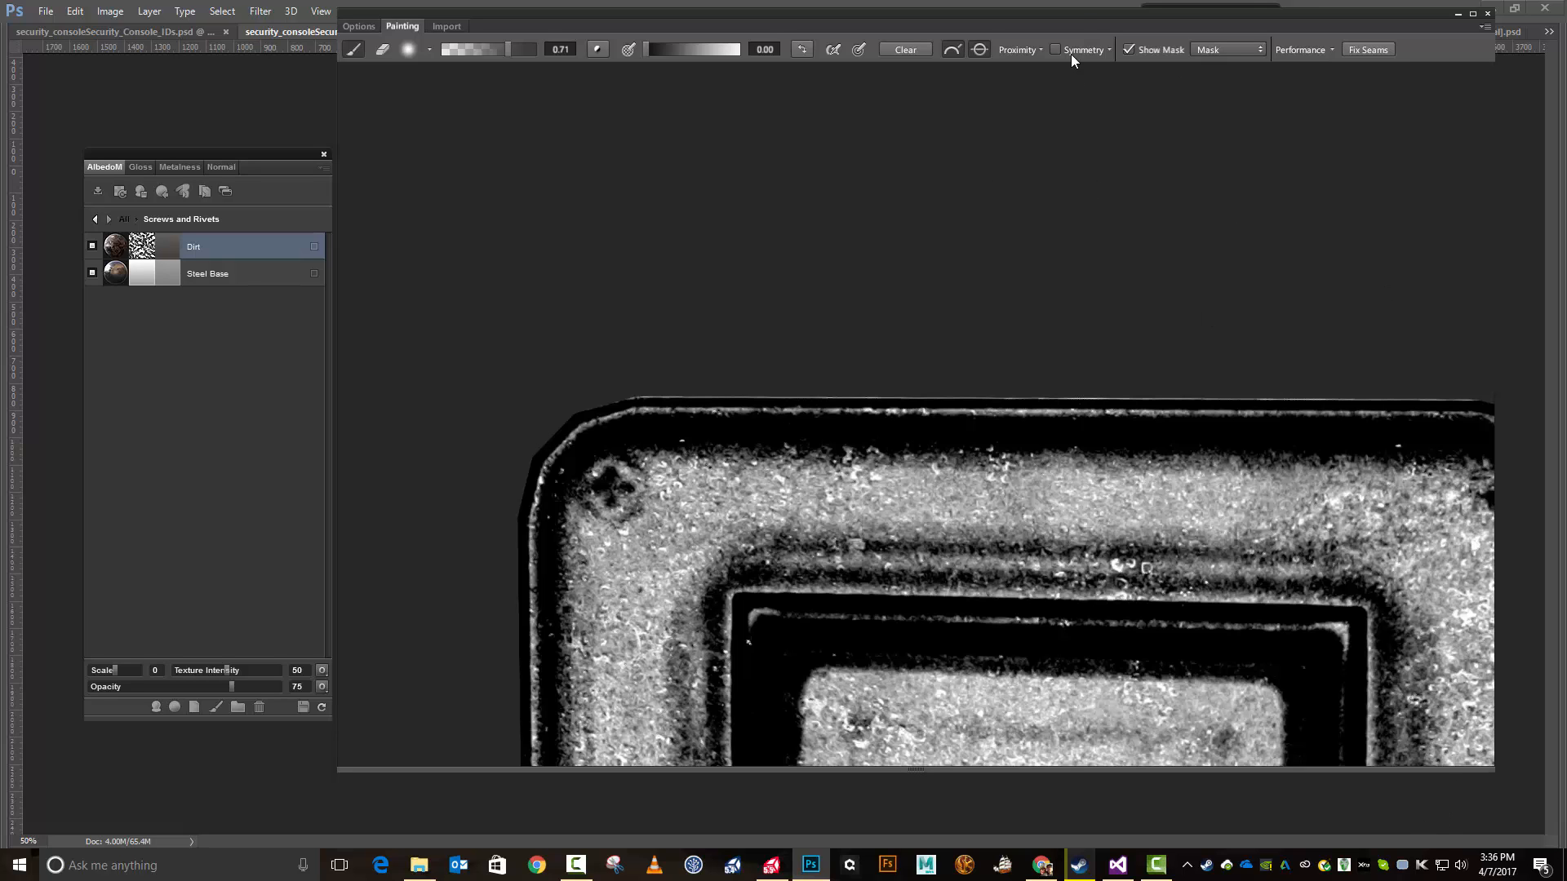
mouse_move(1081, 12)
mouse_down()
mouse_move(713, 57)
mouse_move(866, 3)
mouse_up()
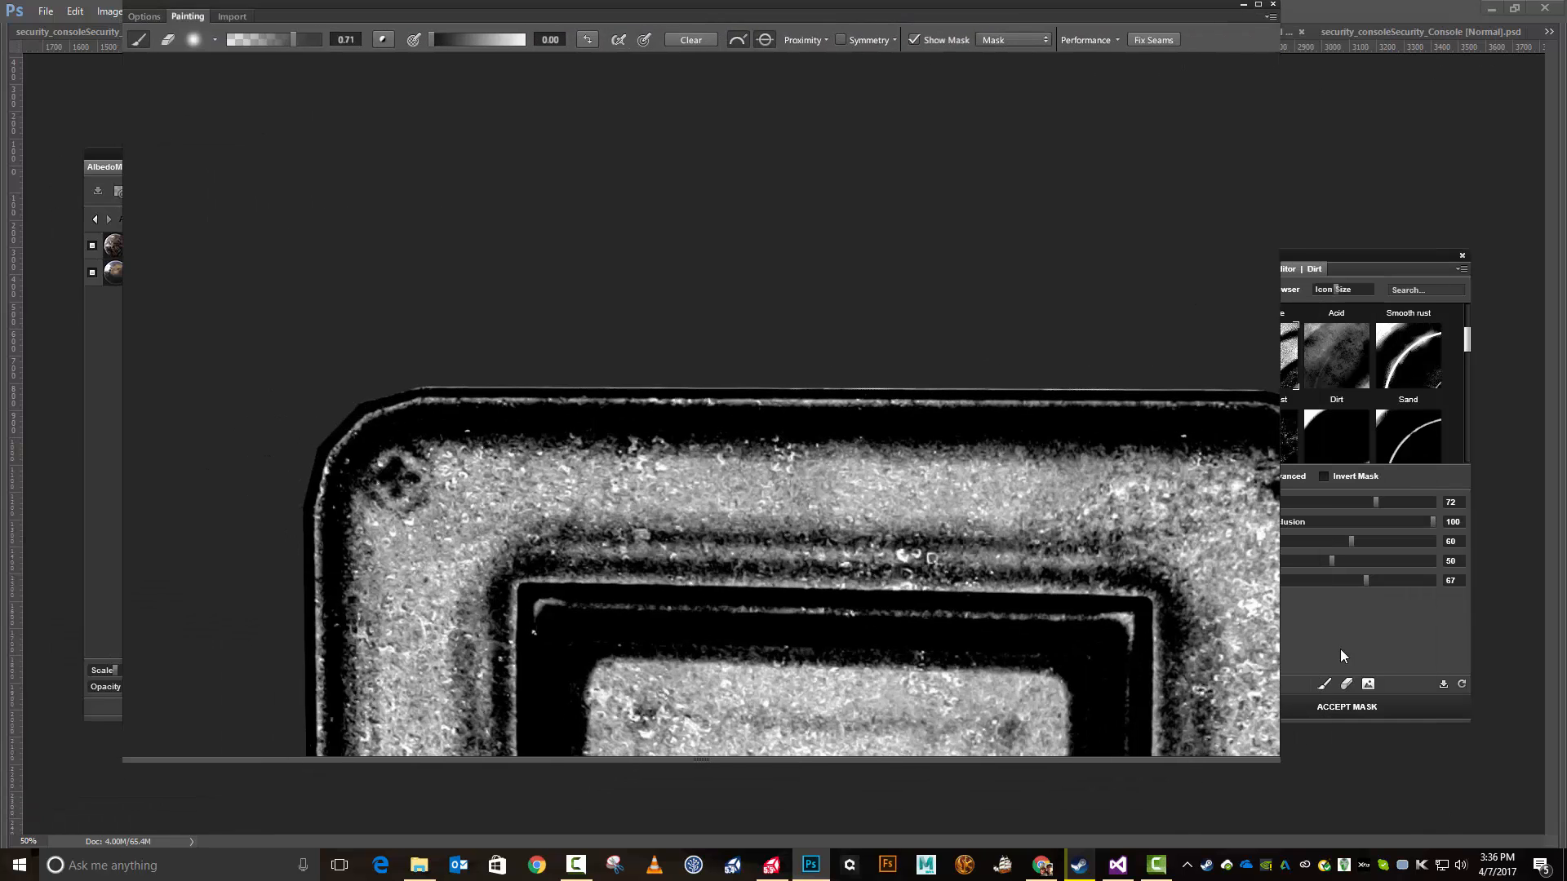
click(1352, 707)
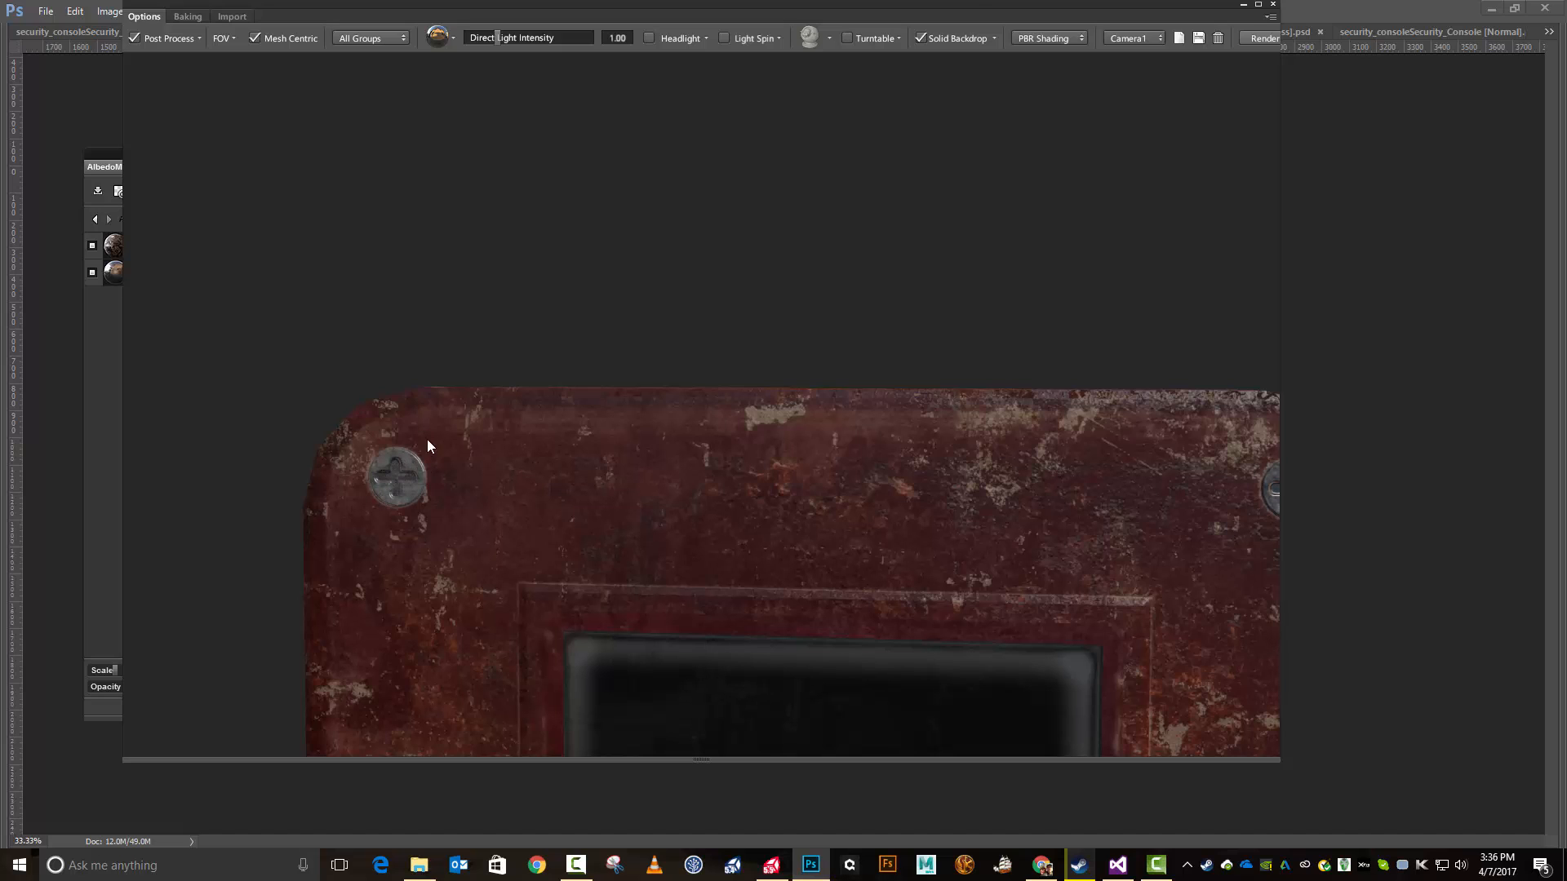
Step: Set the screws' Dirt layer color to the yellowish brown 926c1f
drag(938, 22, 1071, 1)
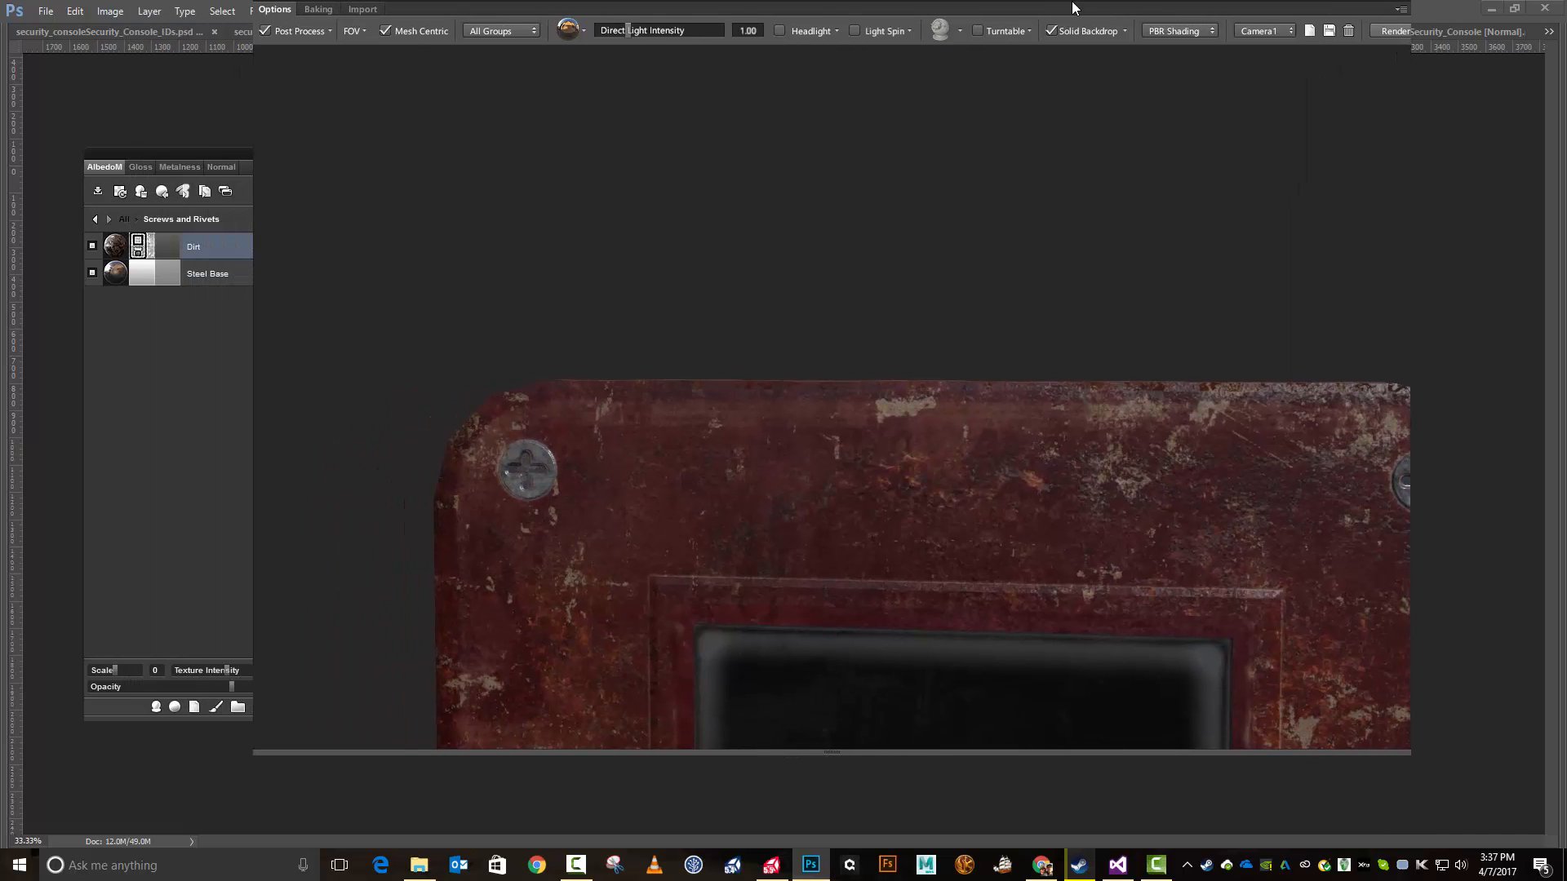
click(172, 246)
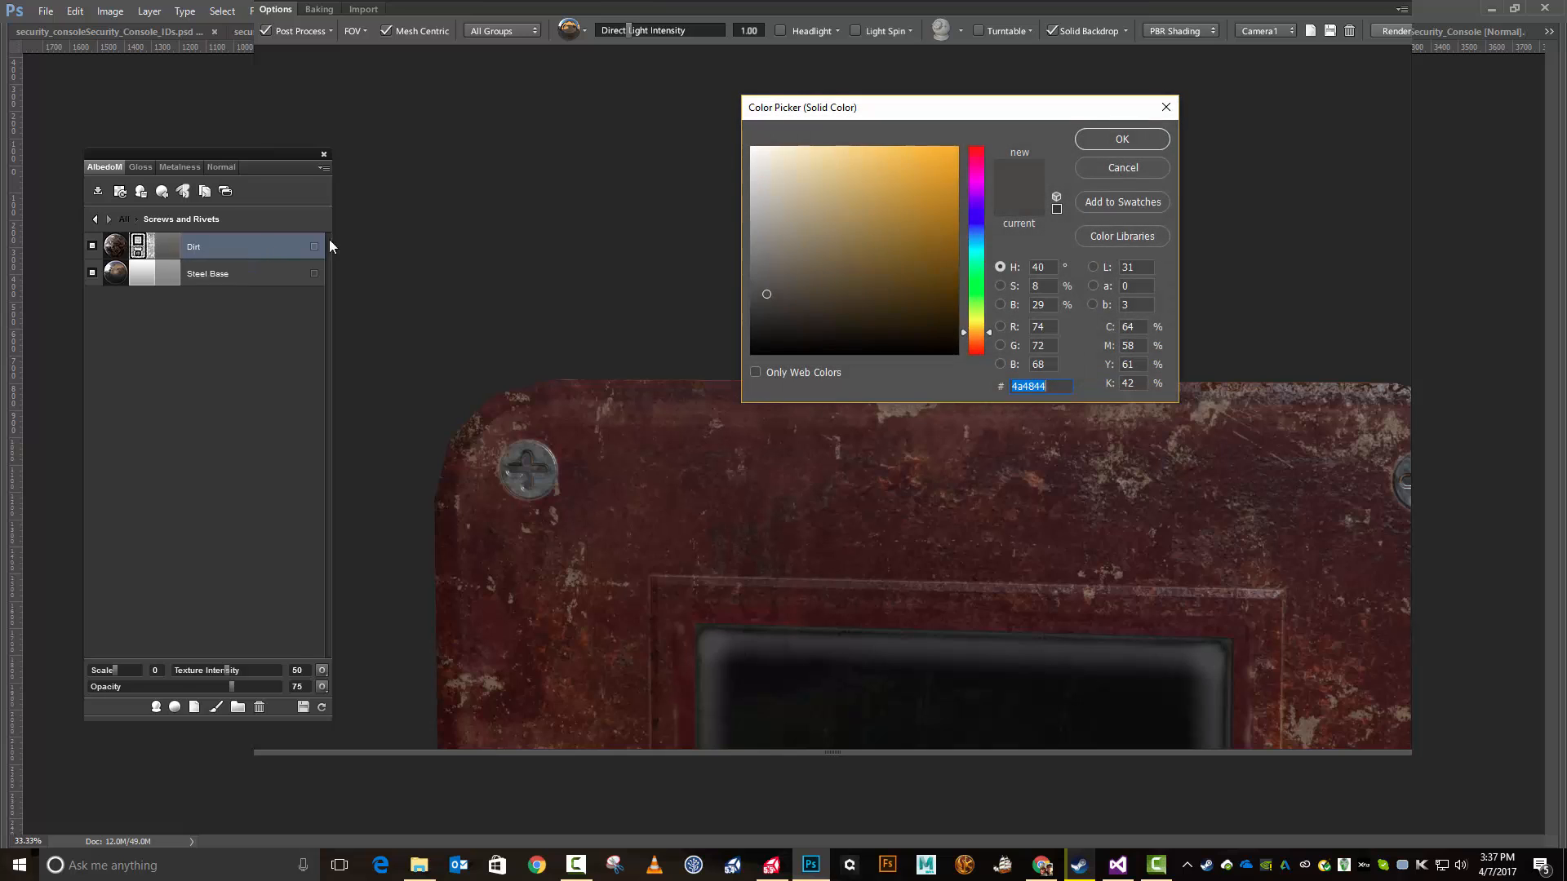
click(768, 289)
drag(768, 290, 914, 236)
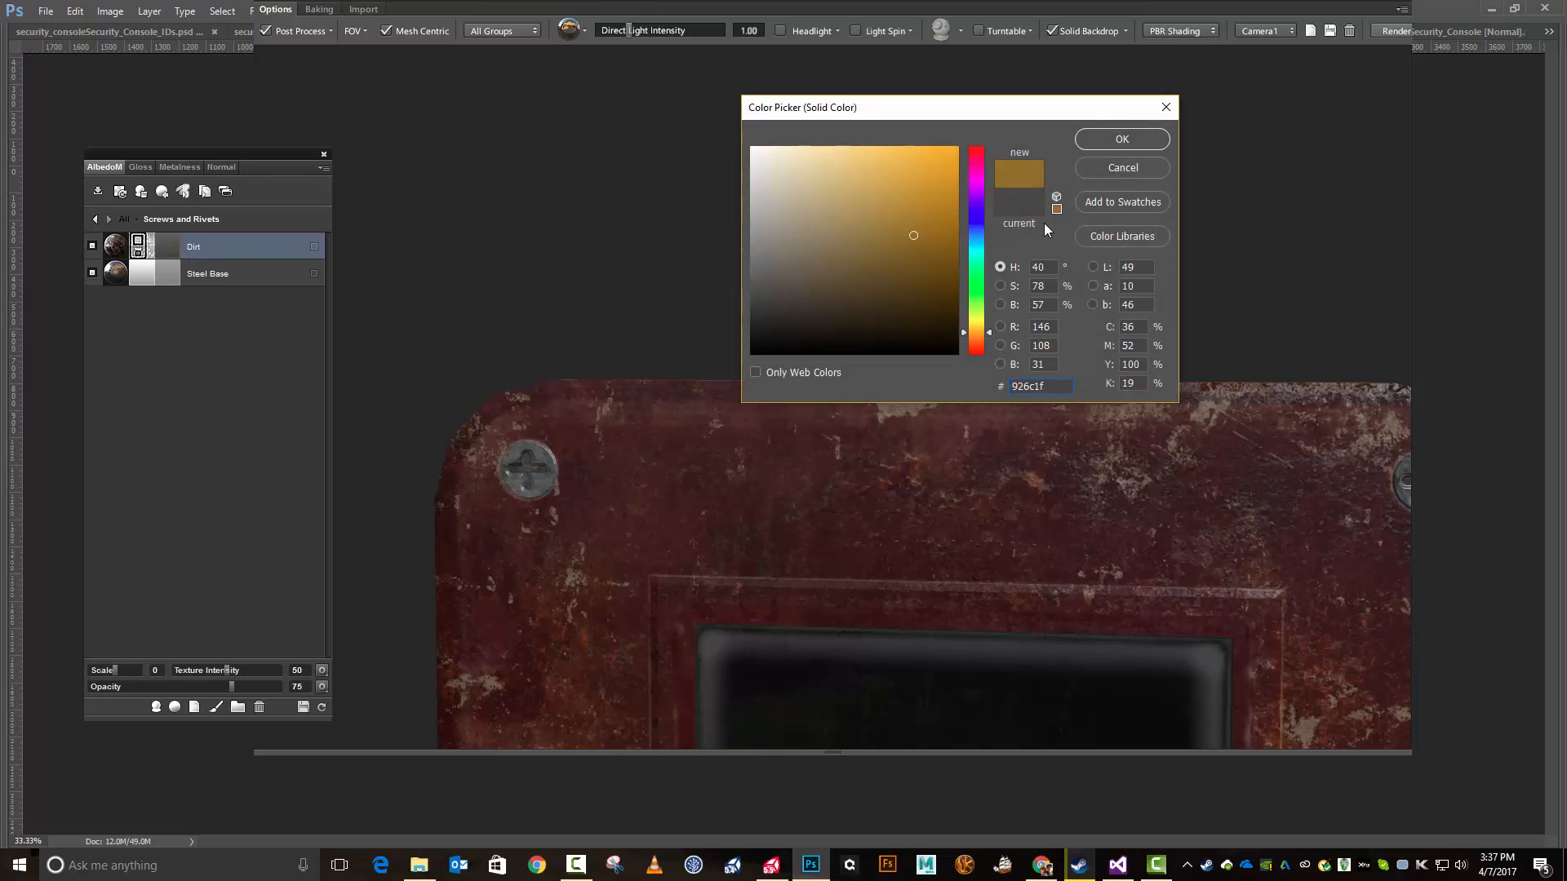
click(1133, 140)
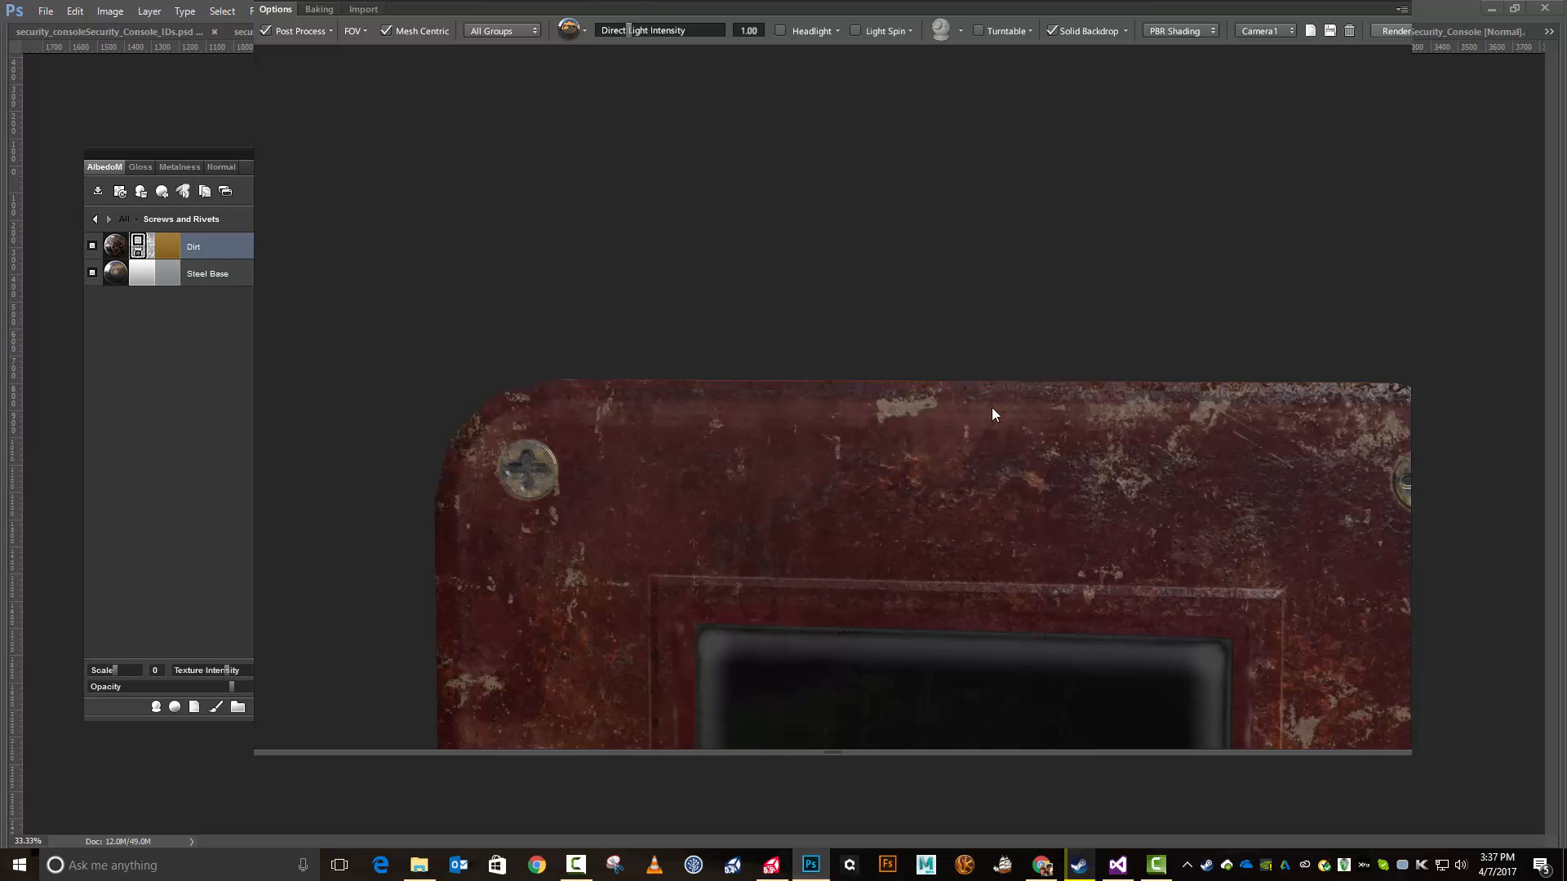
Step: Examine the recolored screws on the whole console and up close around the keypad and name plate
scroll(1003, 403, down, 8)
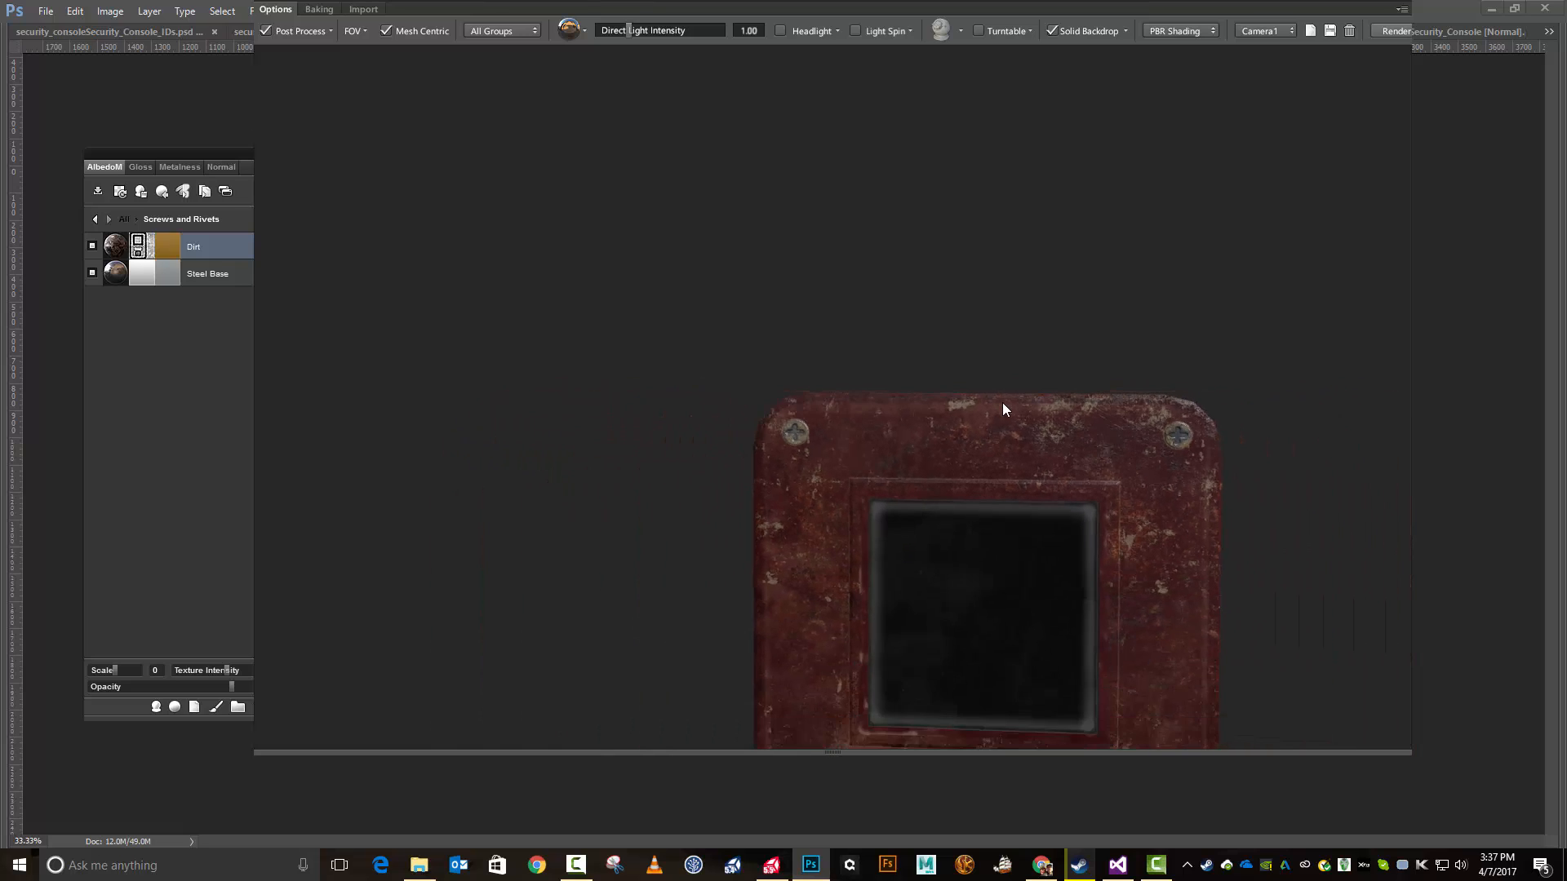
scroll(1003, 408, down, 2)
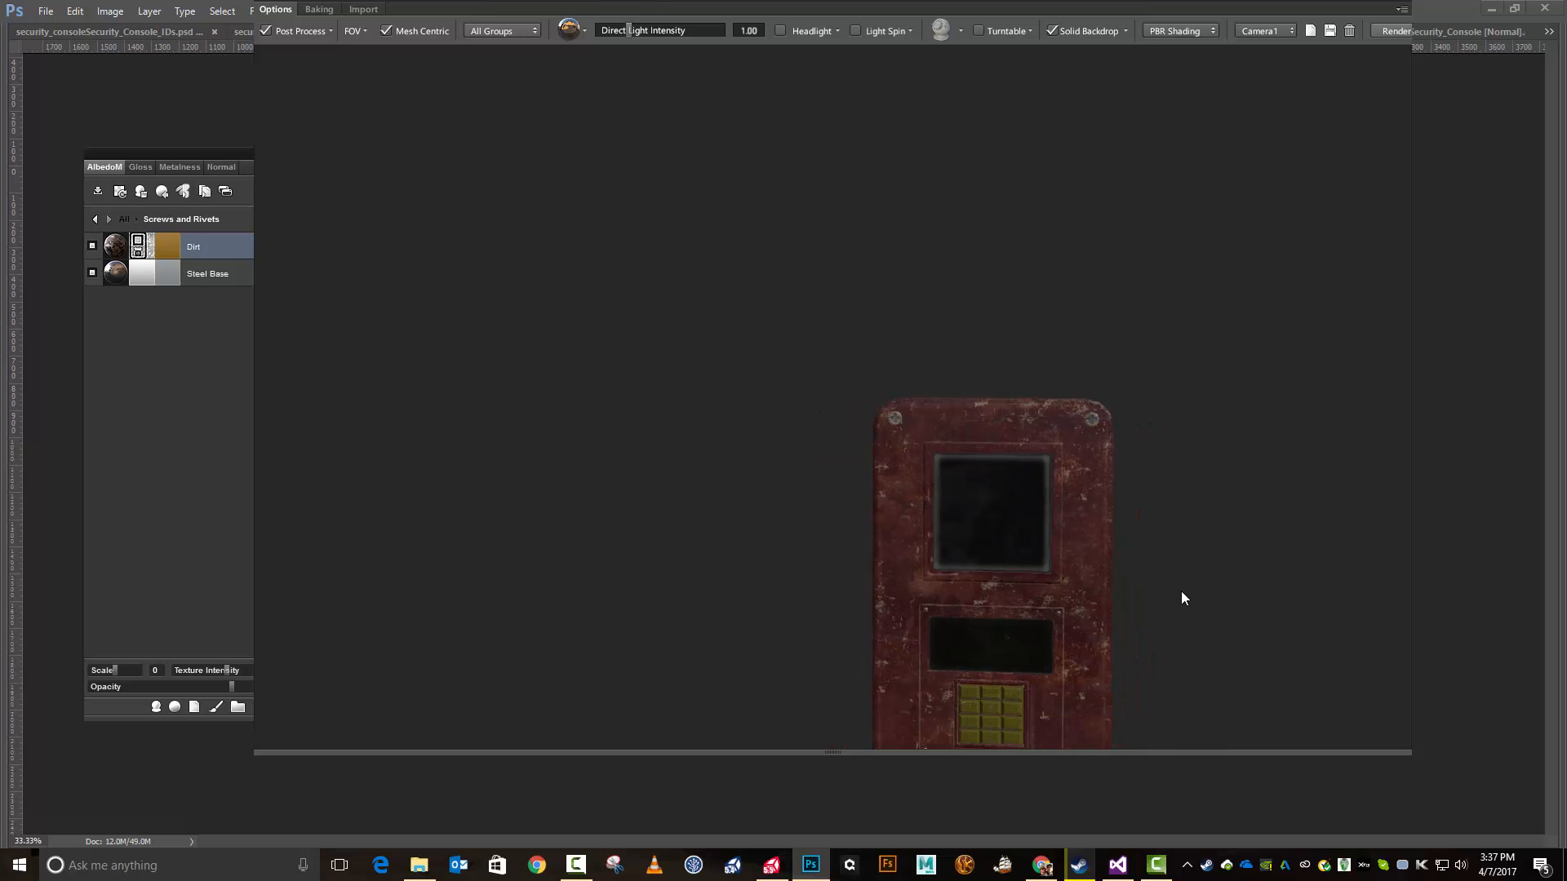
middle_drag(1203, 602, 1186, 402)
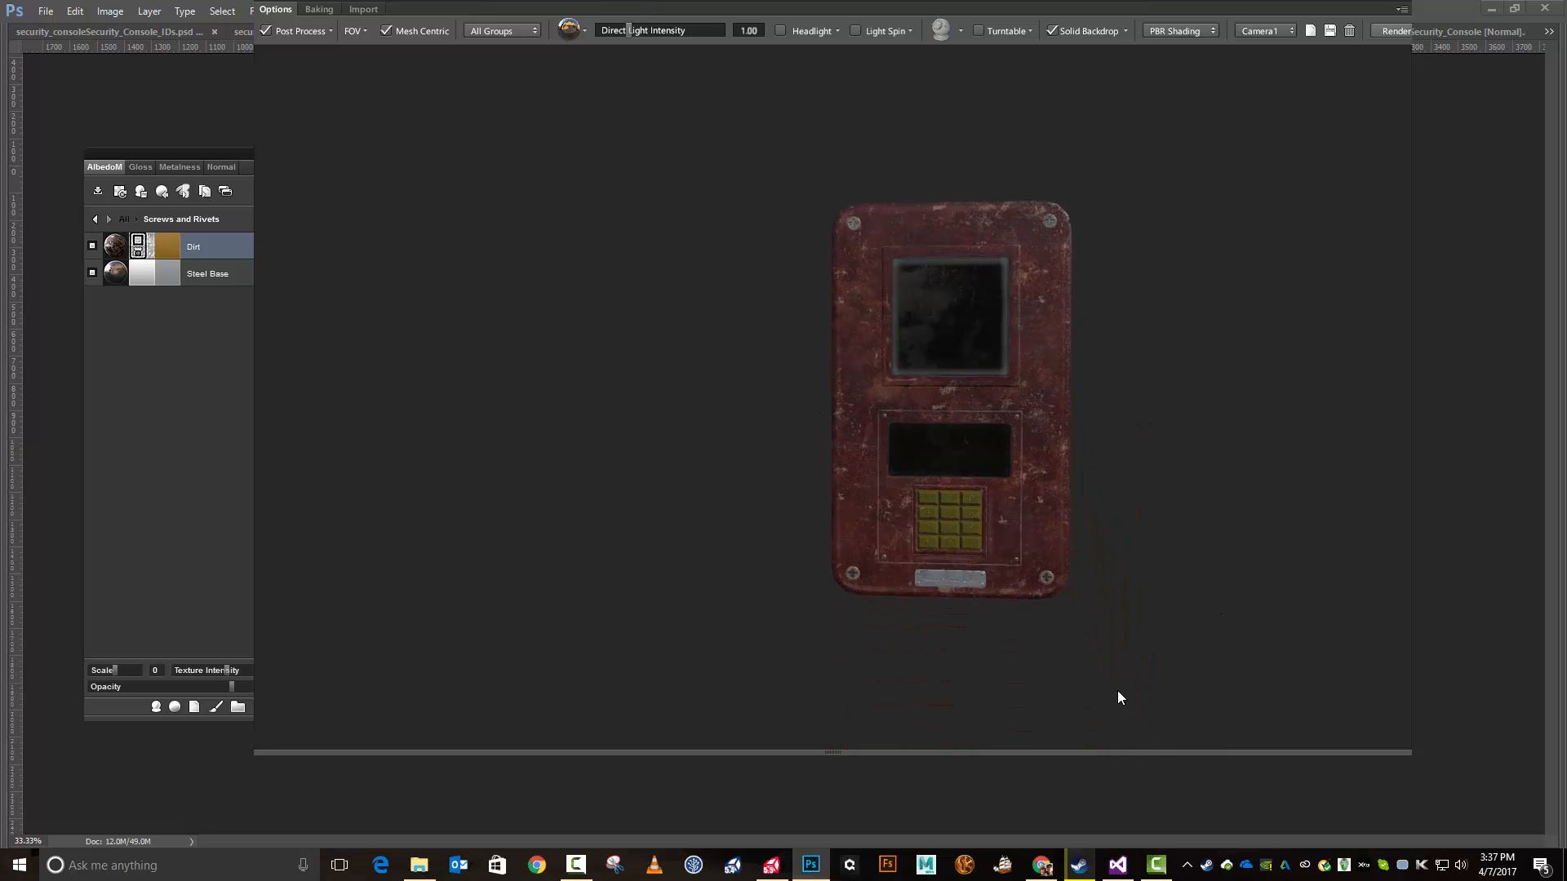
scroll(1118, 697, up, 3)
middle_drag(1258, 503, 1238, 287)
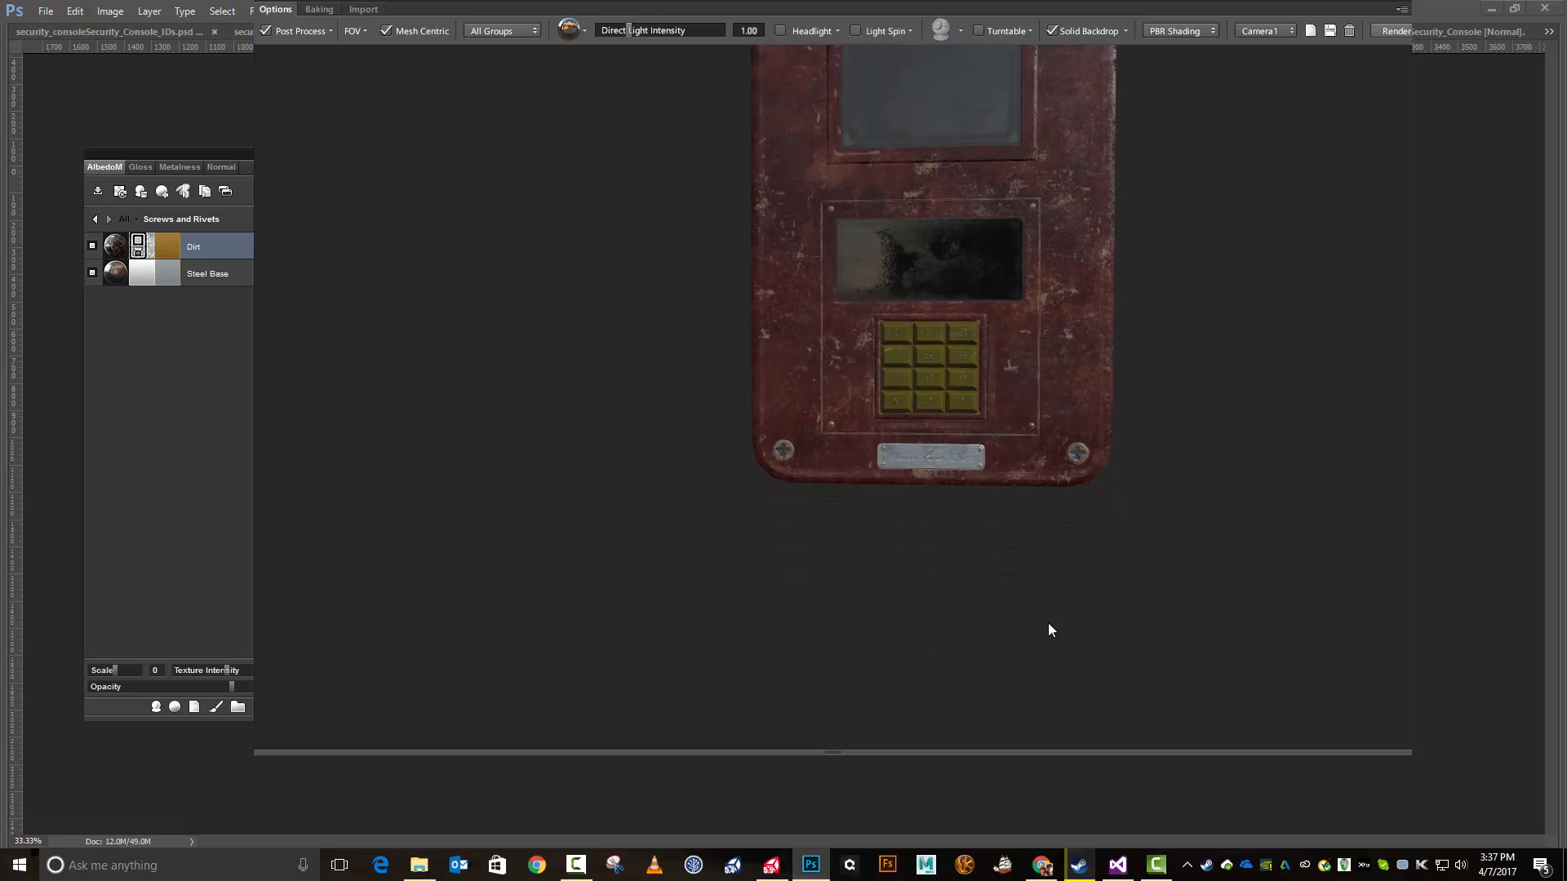
scroll(1031, 640, up, 6)
scroll(1051, 636, up, 2)
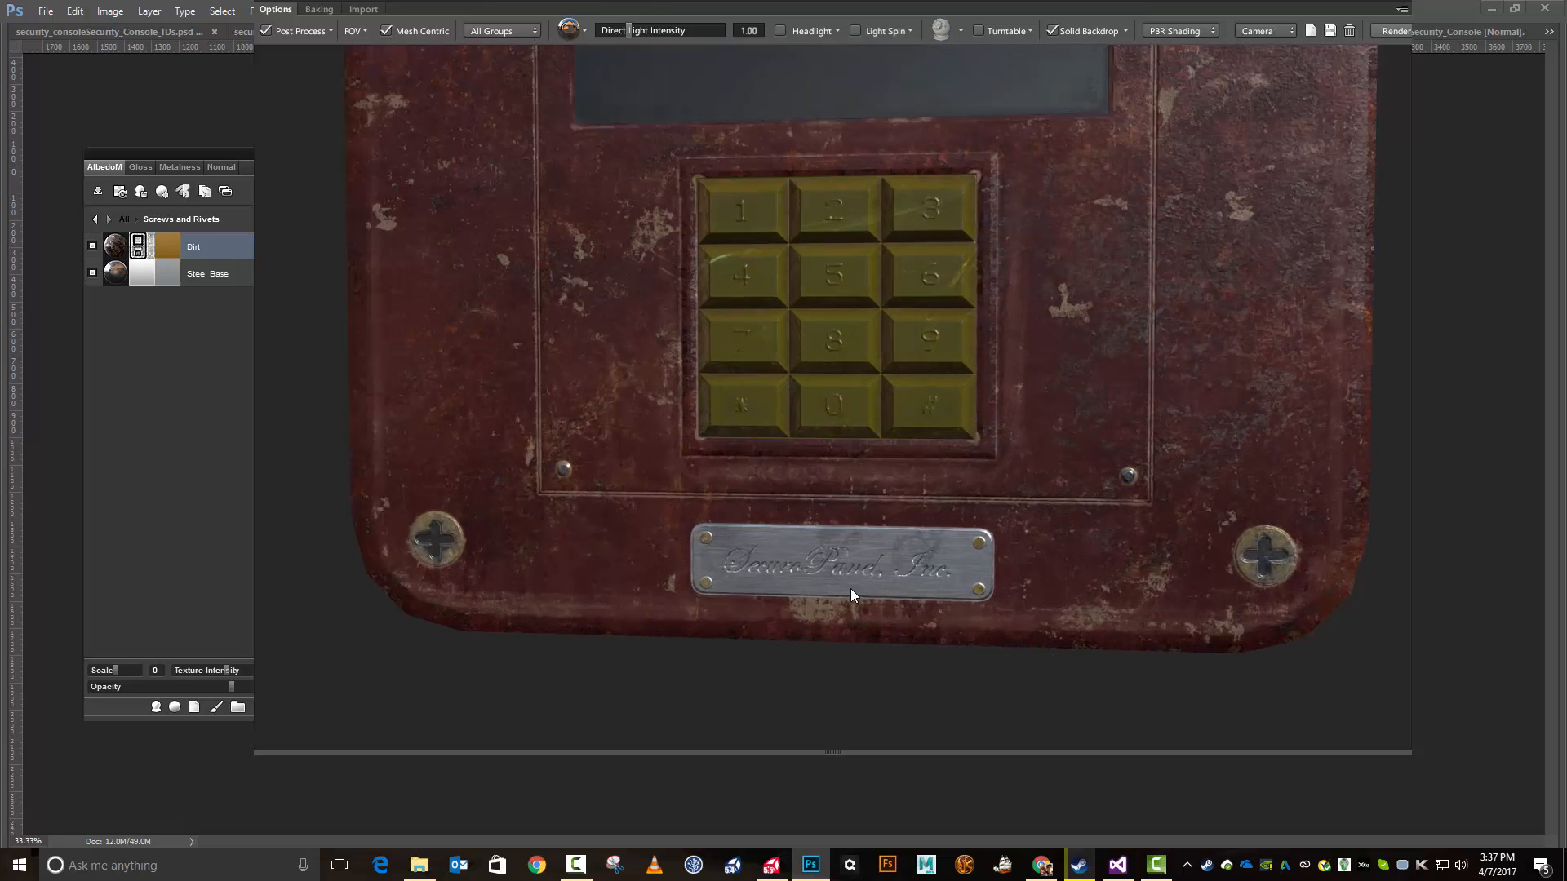
Step: Enter the Name Plate group and add a color fill layer above Old Brushed Aluminum
click(96, 220)
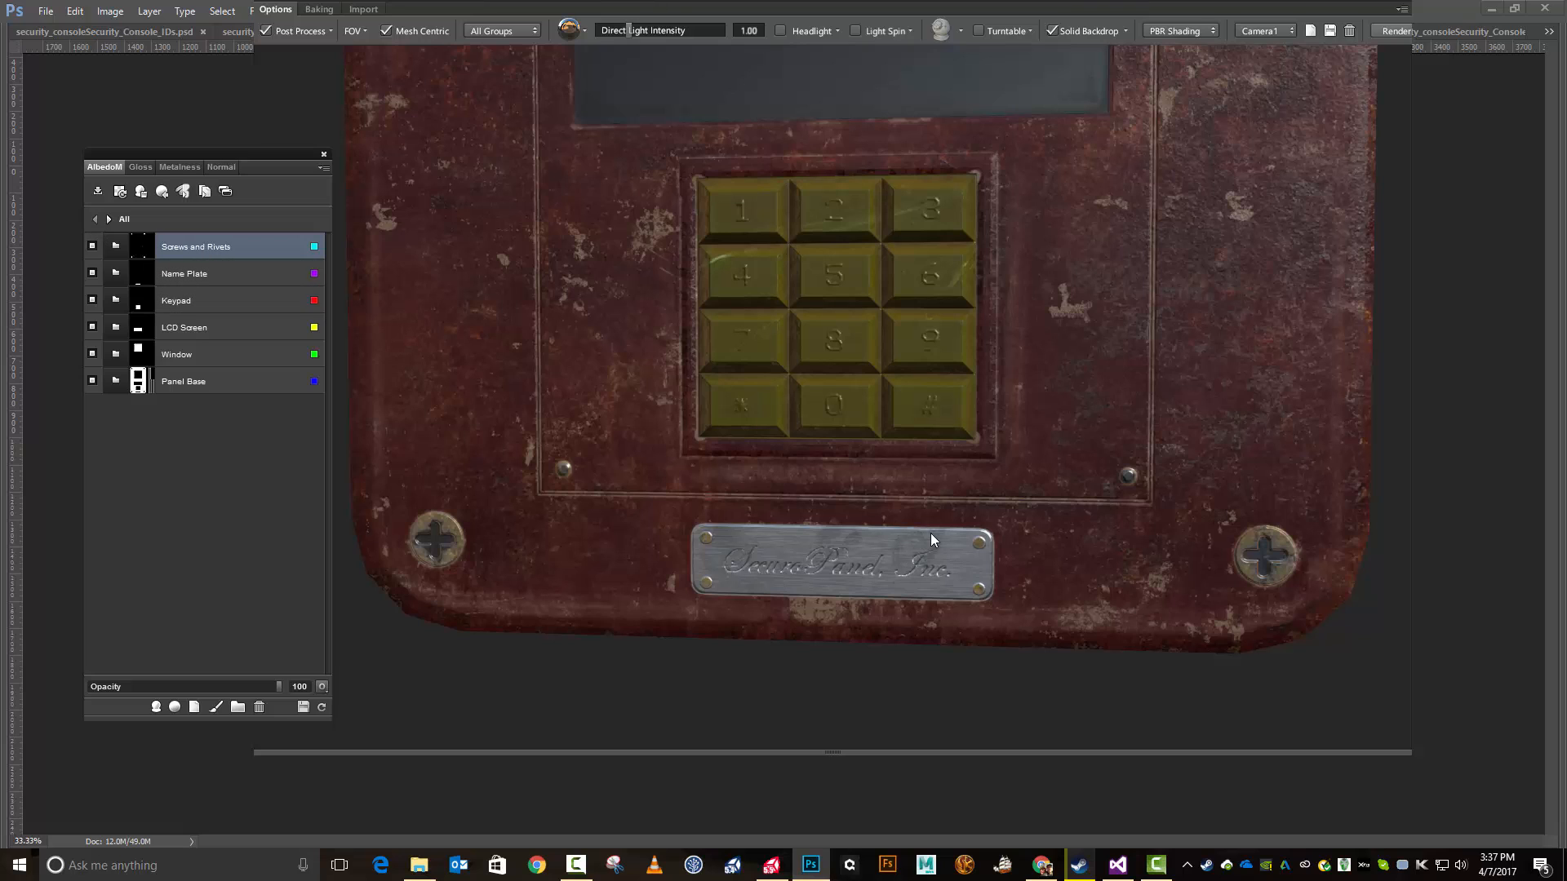
click(213, 277)
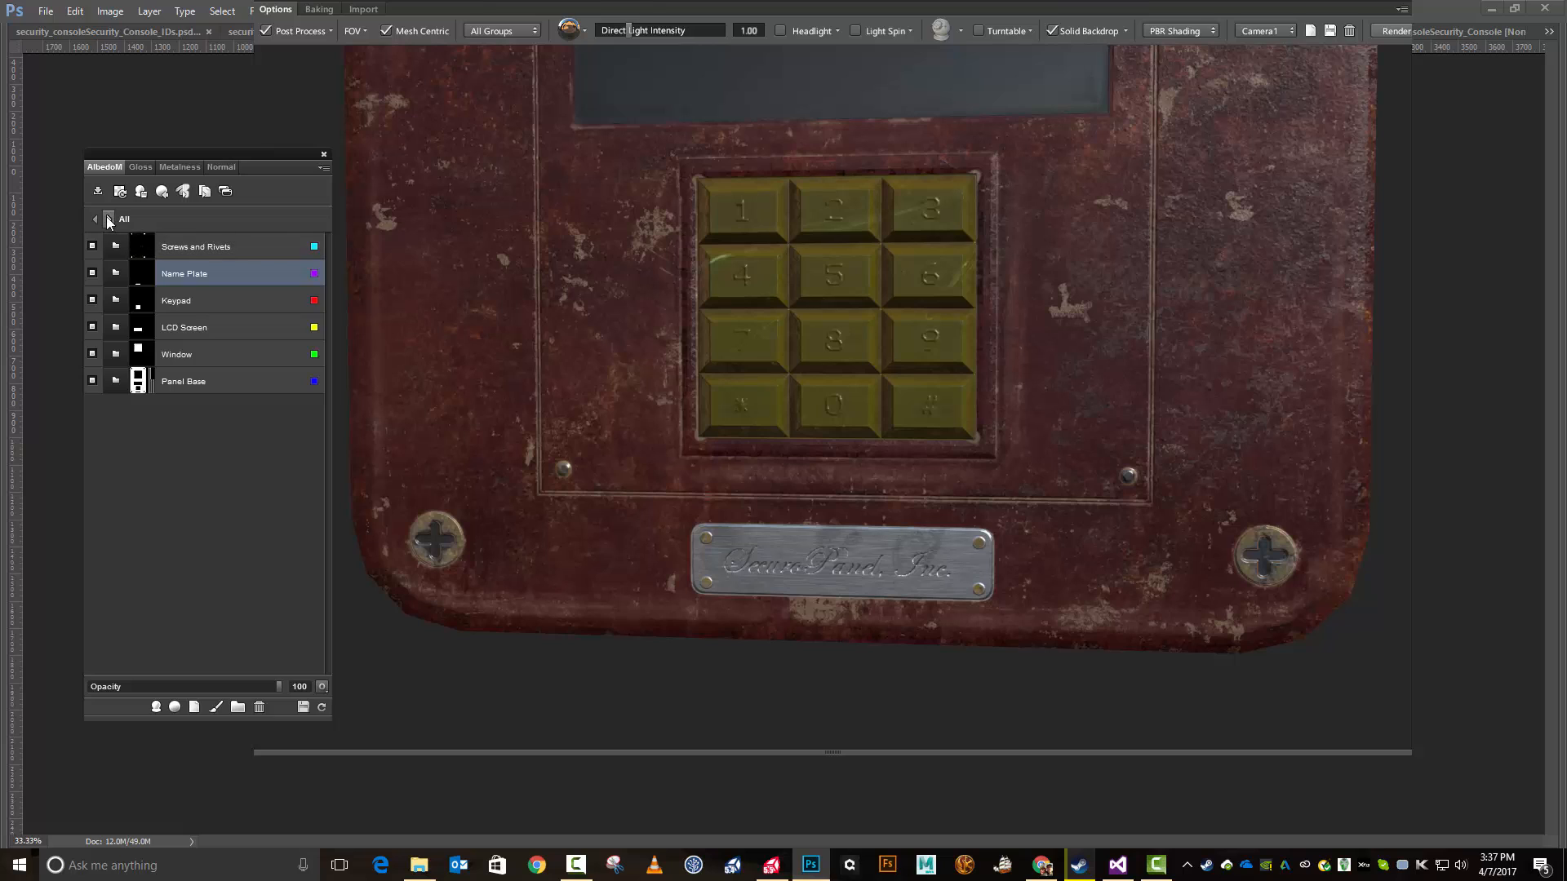
click(107, 218)
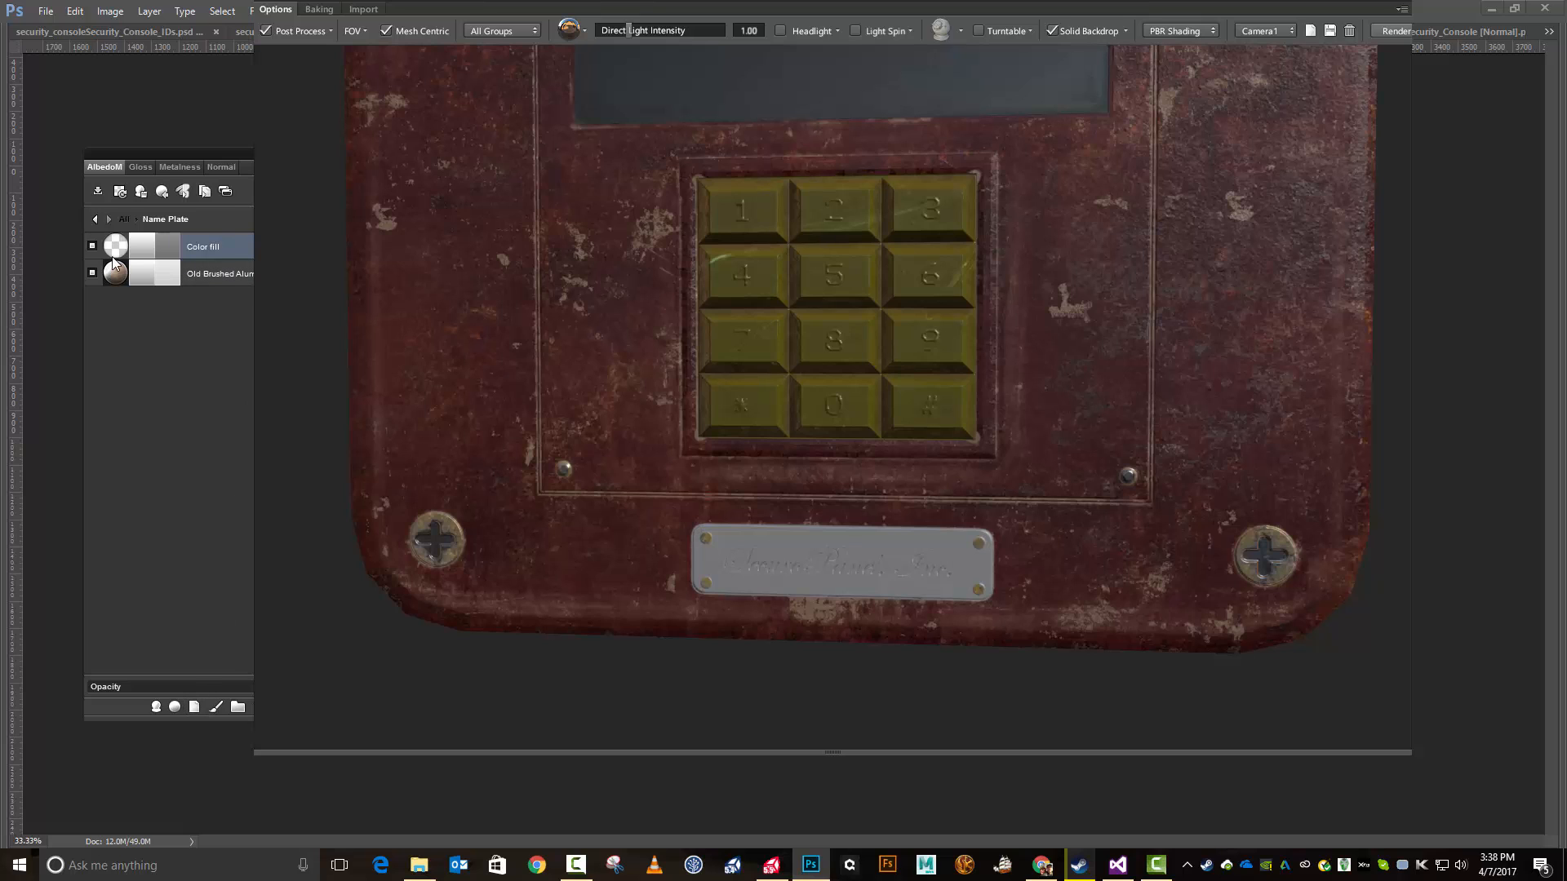
Step: Apply the Color Variation Large preset to the name plate color fill's mask in quick-editing mode and accept the mask
click(144, 249)
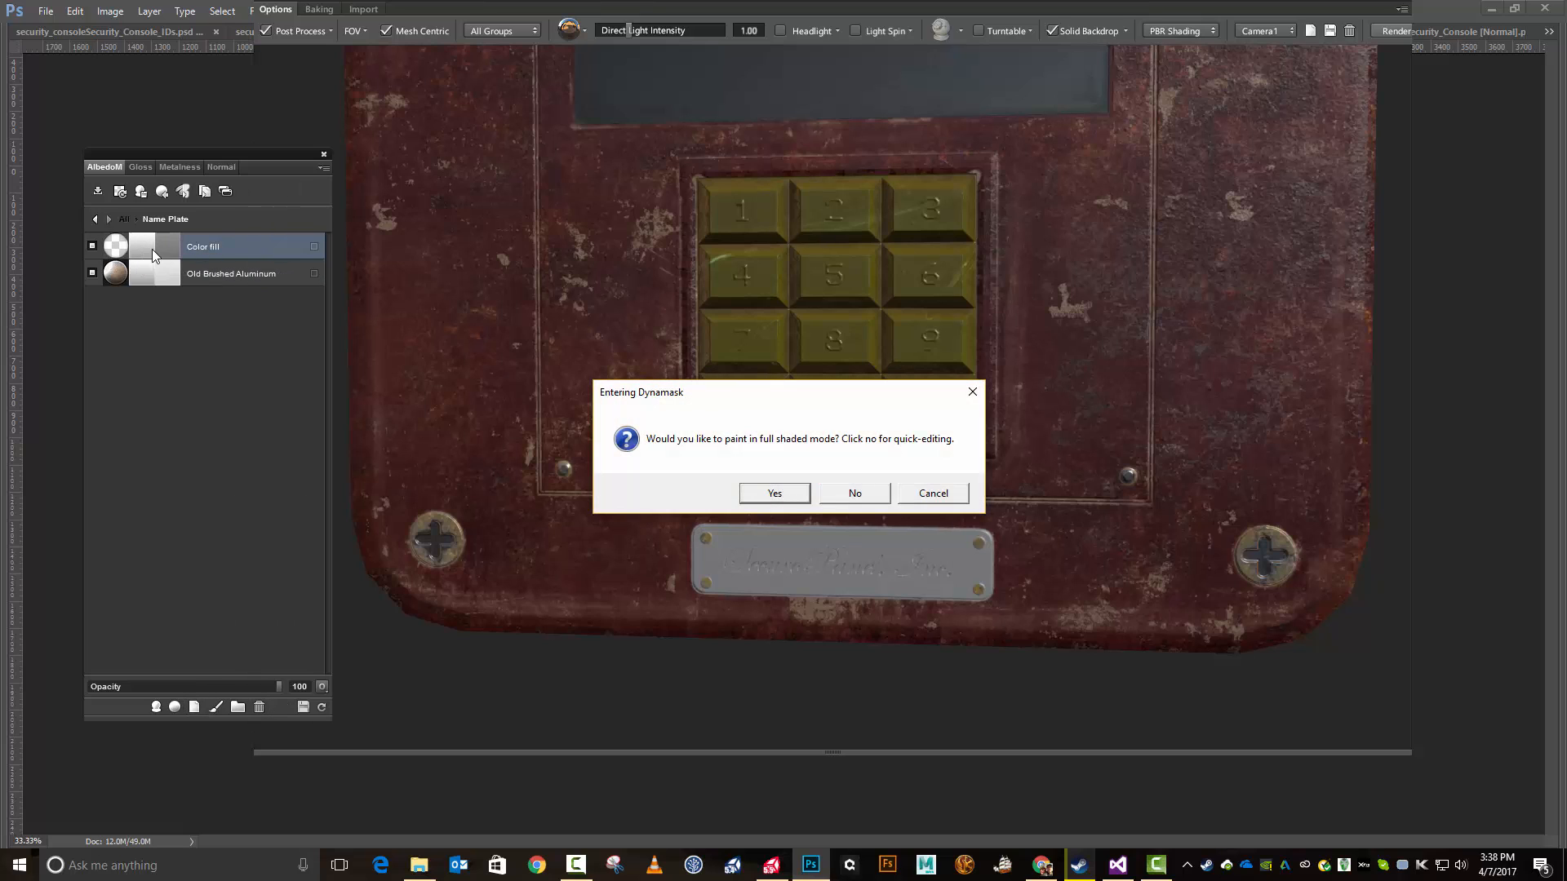
click(865, 494)
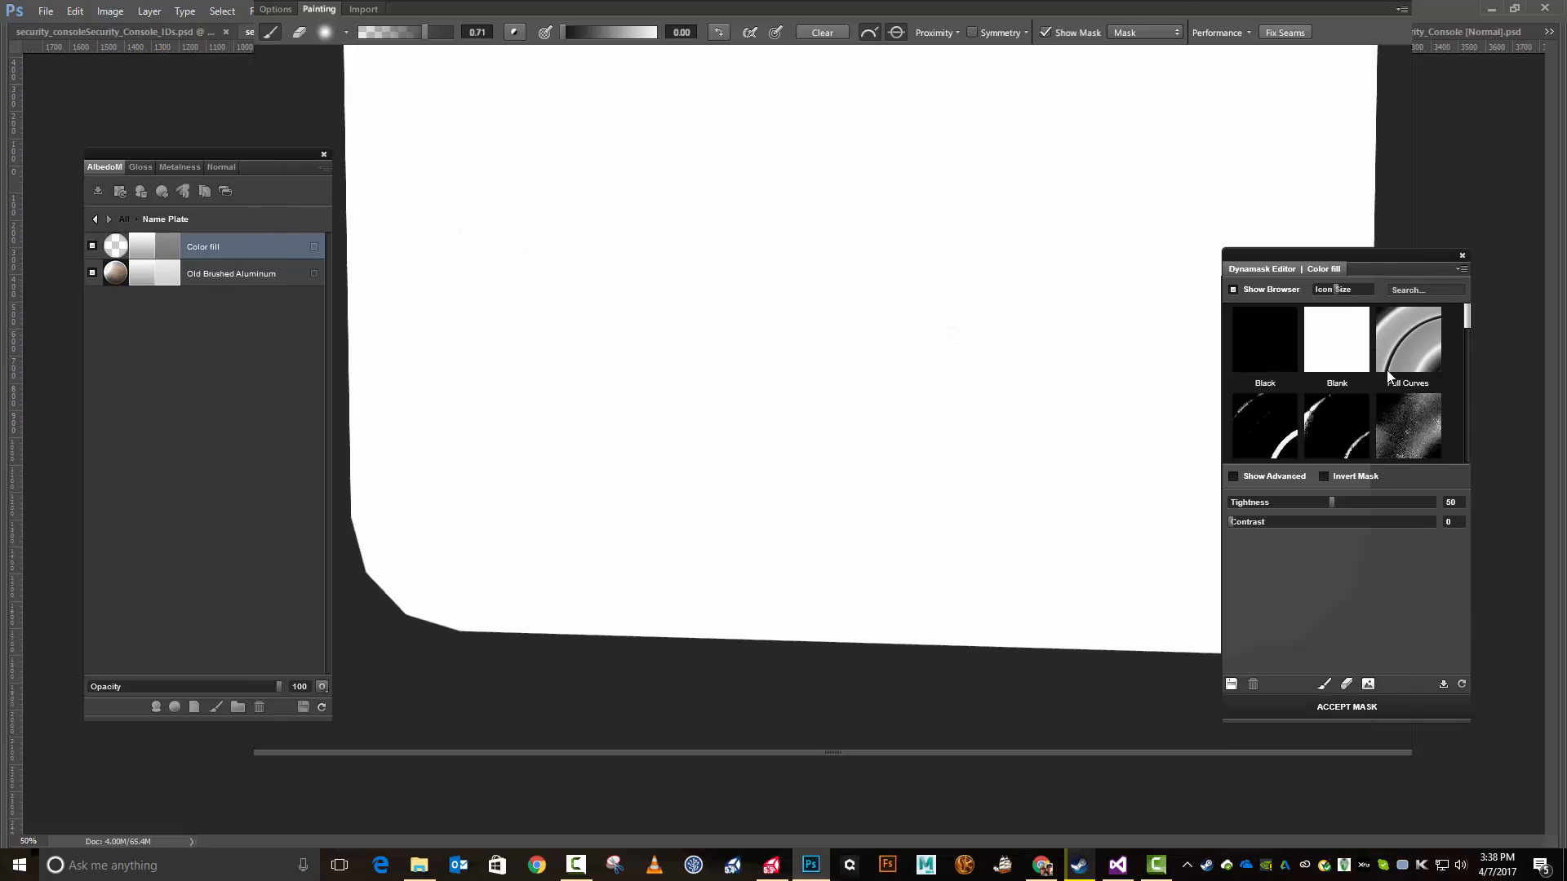
scroll(1387, 376, down, 3)
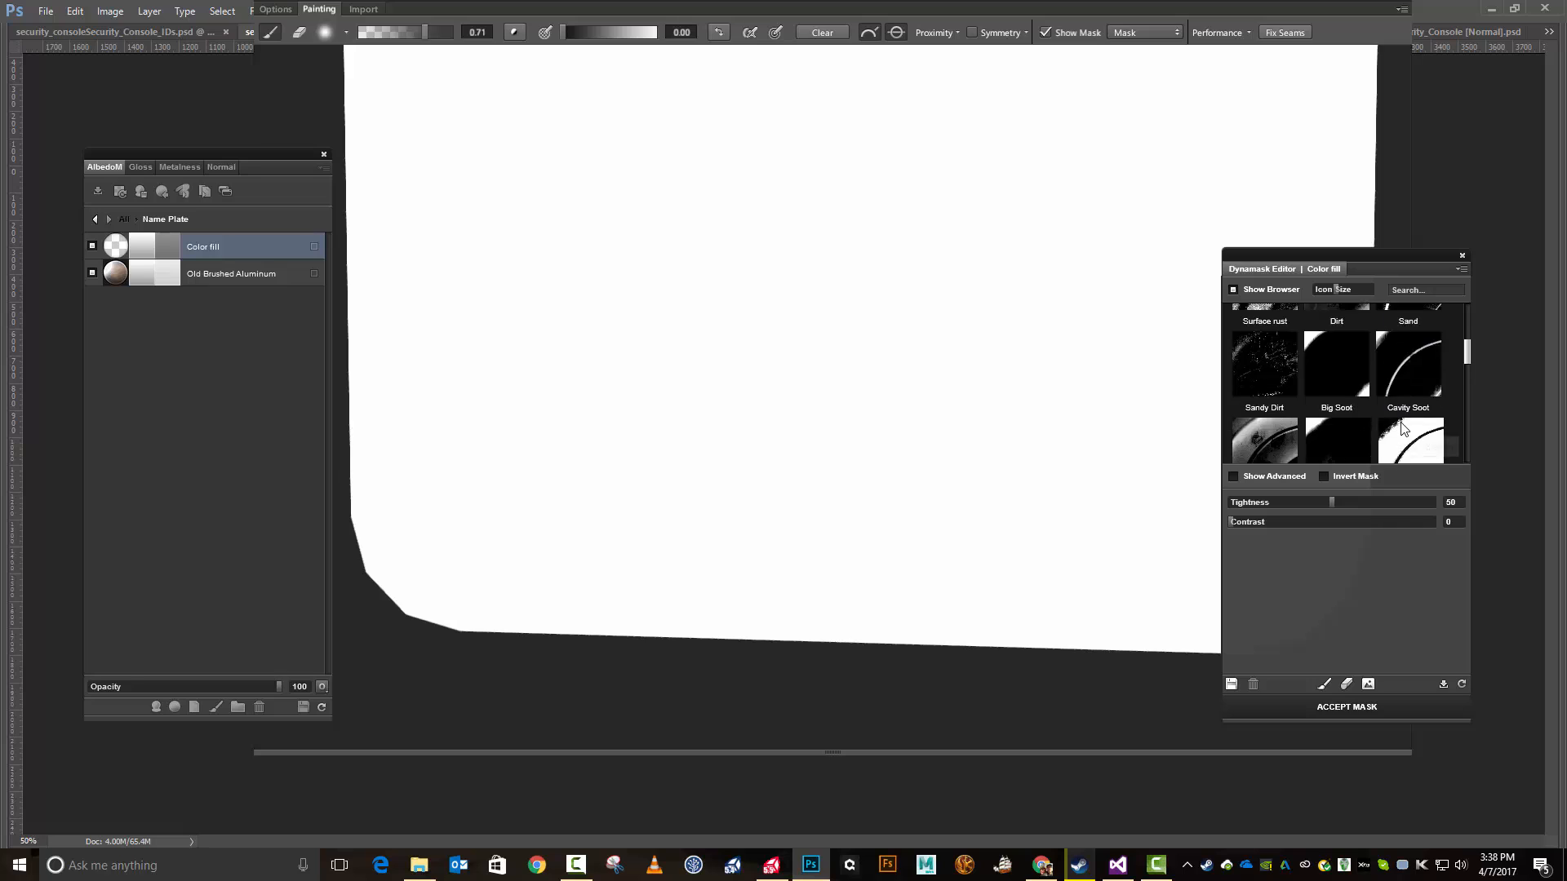
scroll(1403, 428, down, 1)
scroll(1401, 421, down, 1)
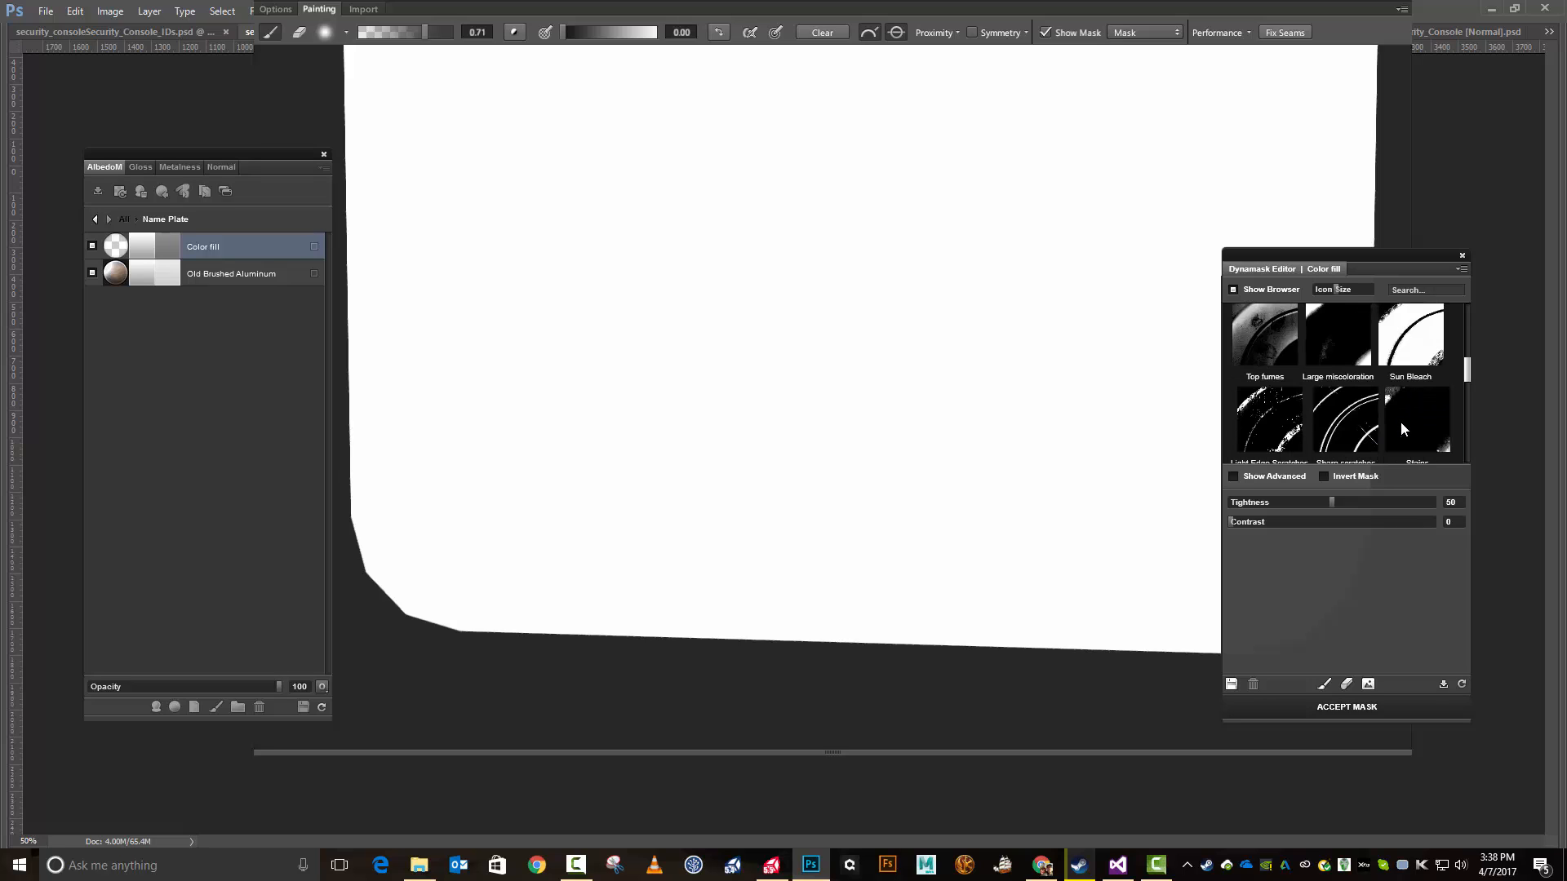
scroll(1402, 428, down, 3)
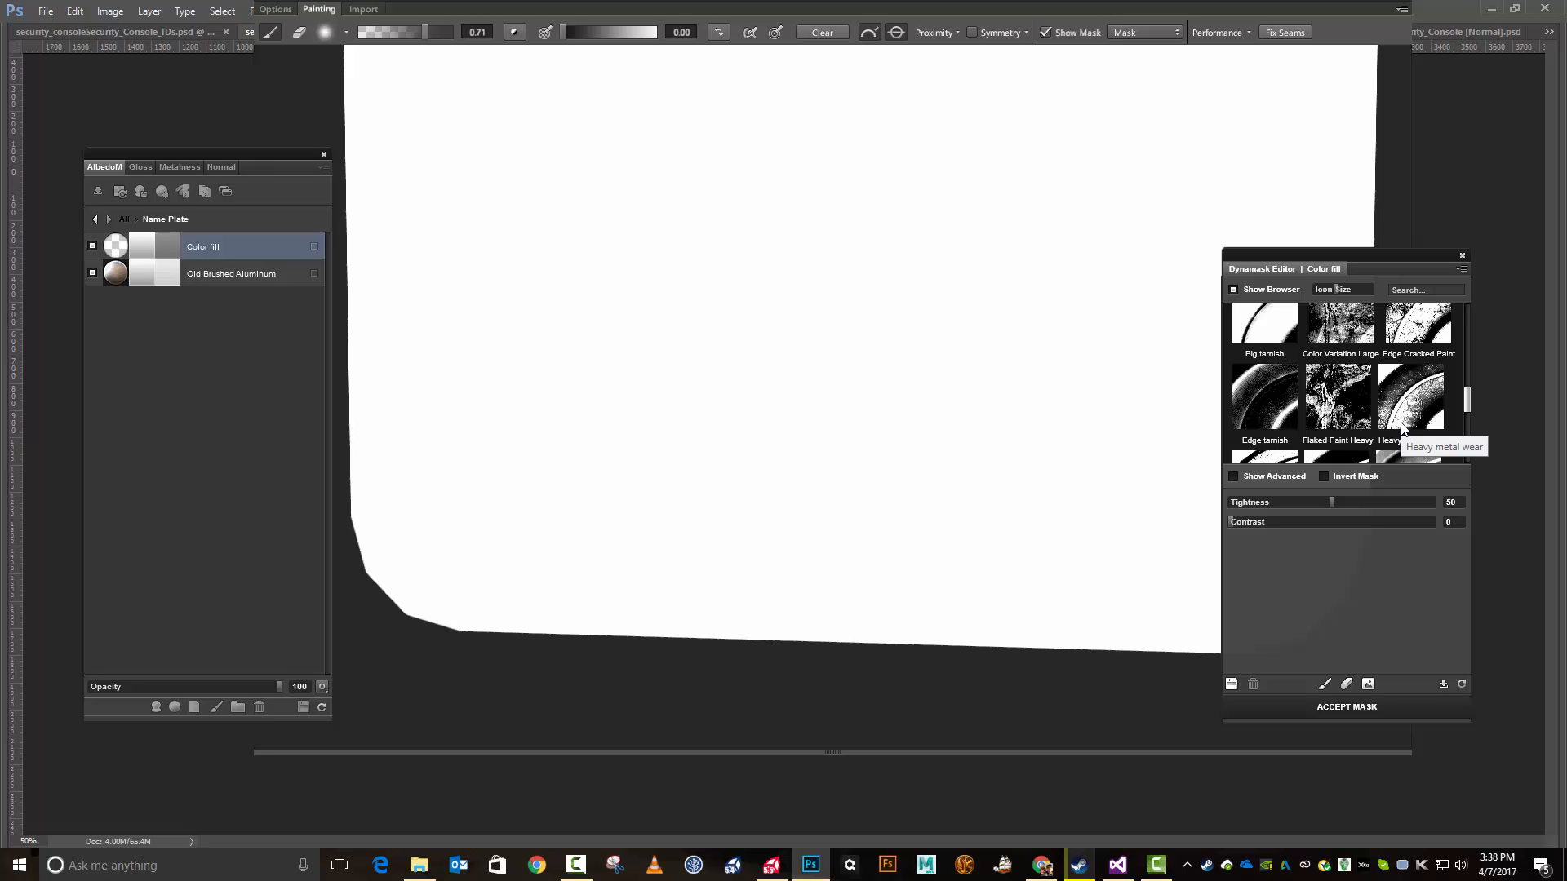
scroll(1403, 396, up, 1)
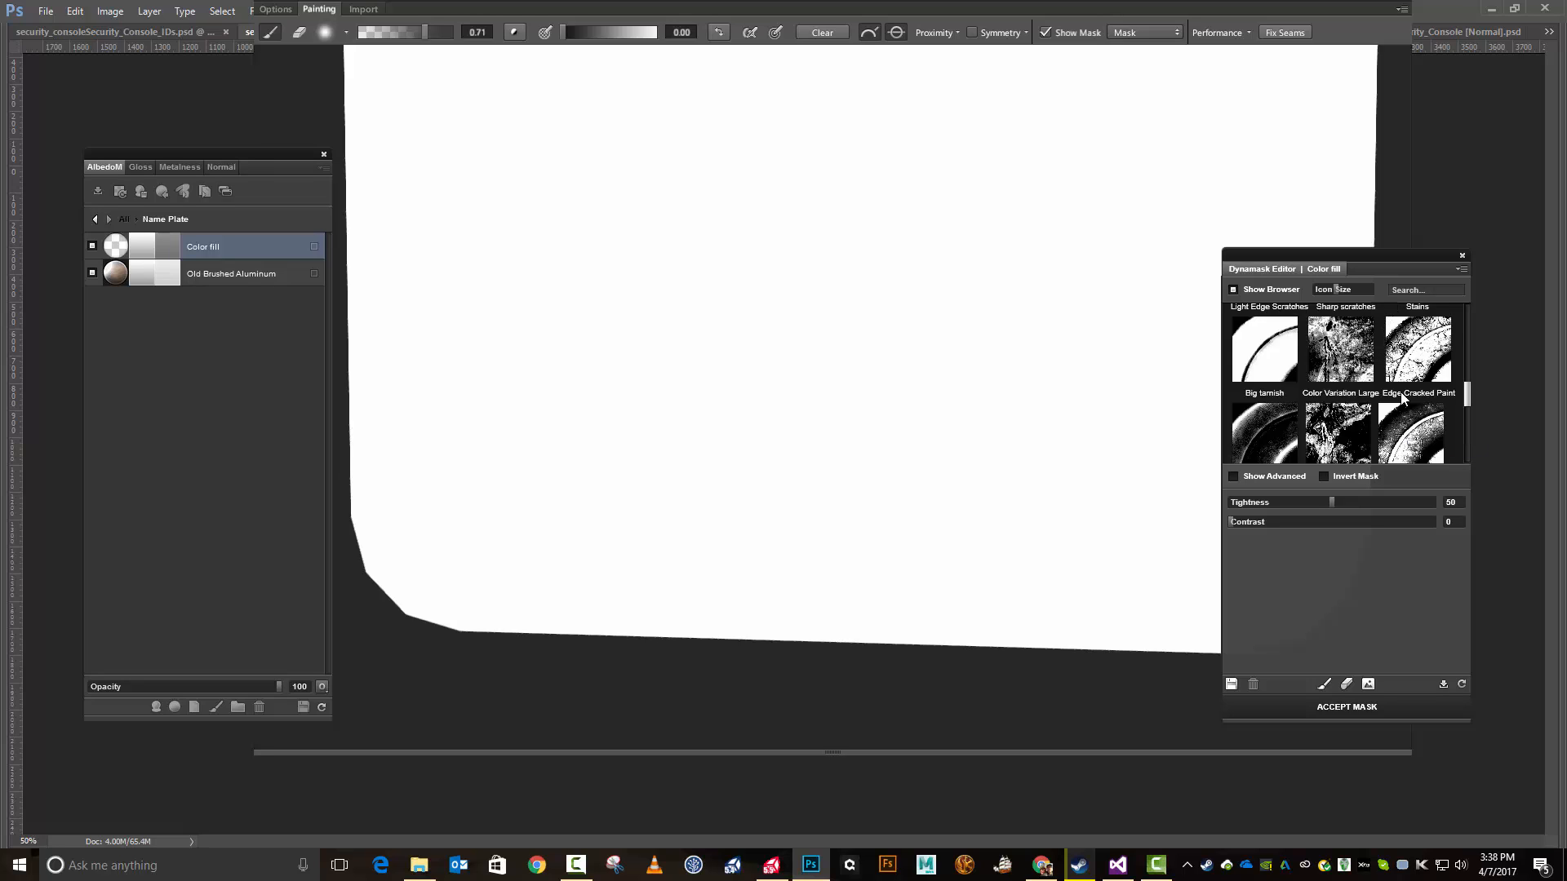
click(1364, 397)
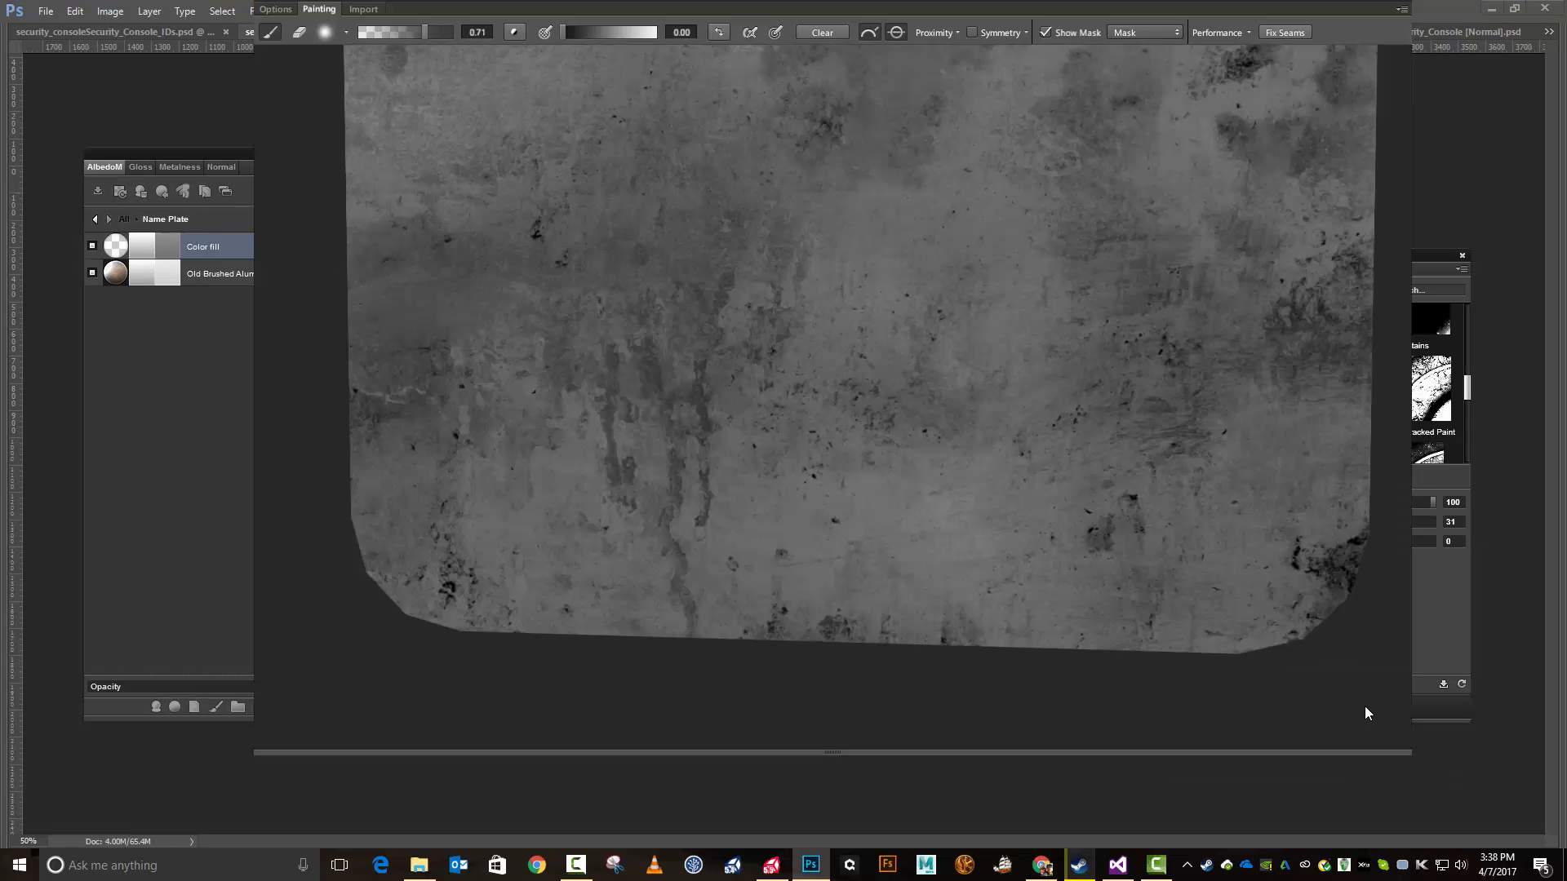
click(1429, 707)
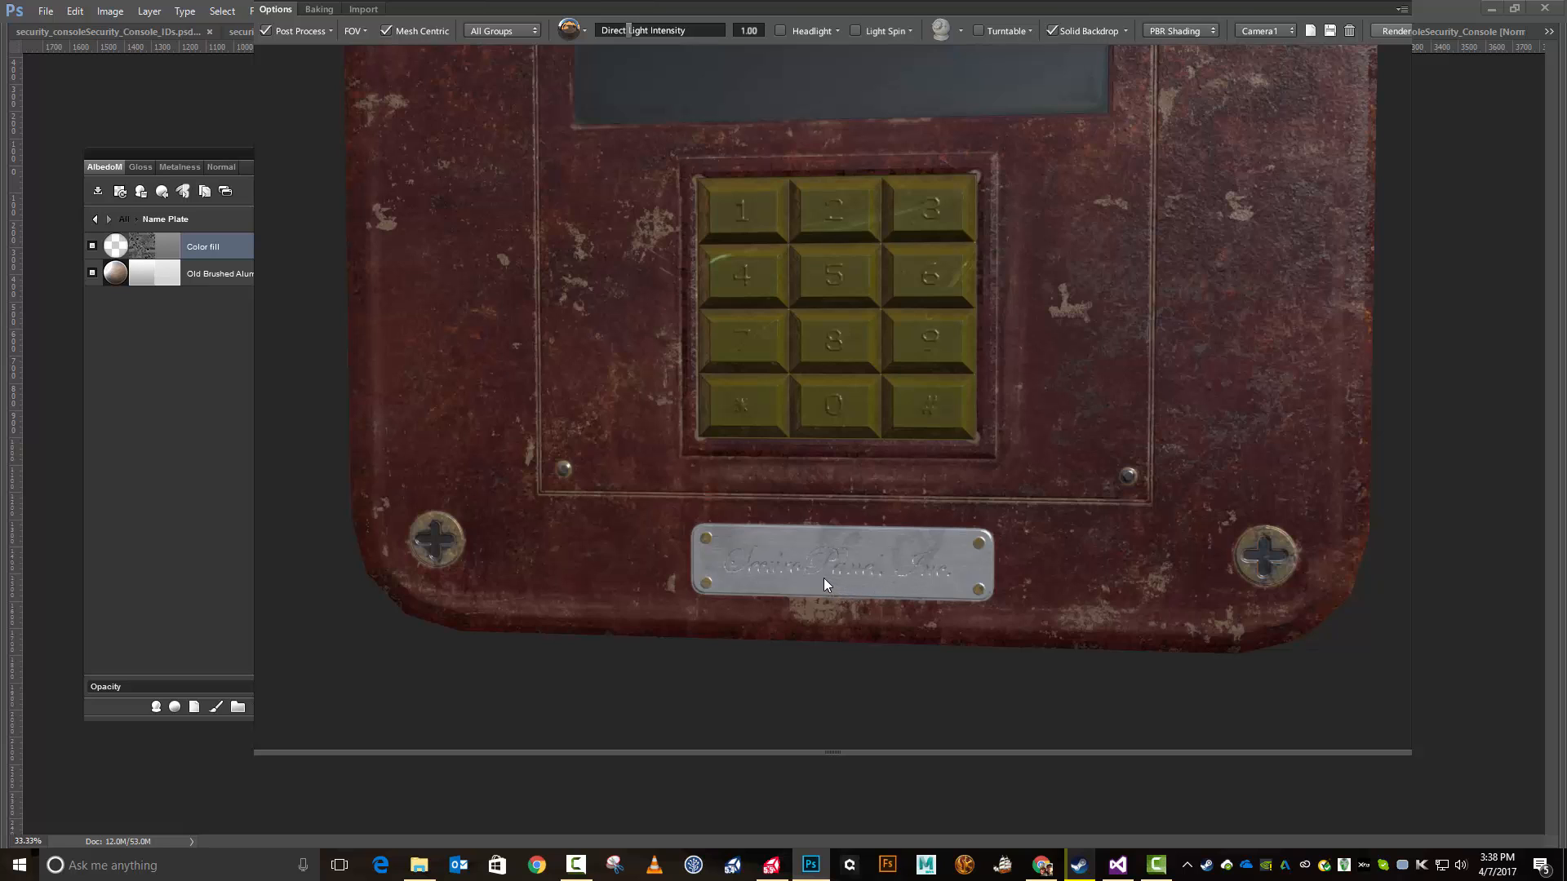
Step: Darken the name plate's color fill to the neutral grey 494949
click(168, 245)
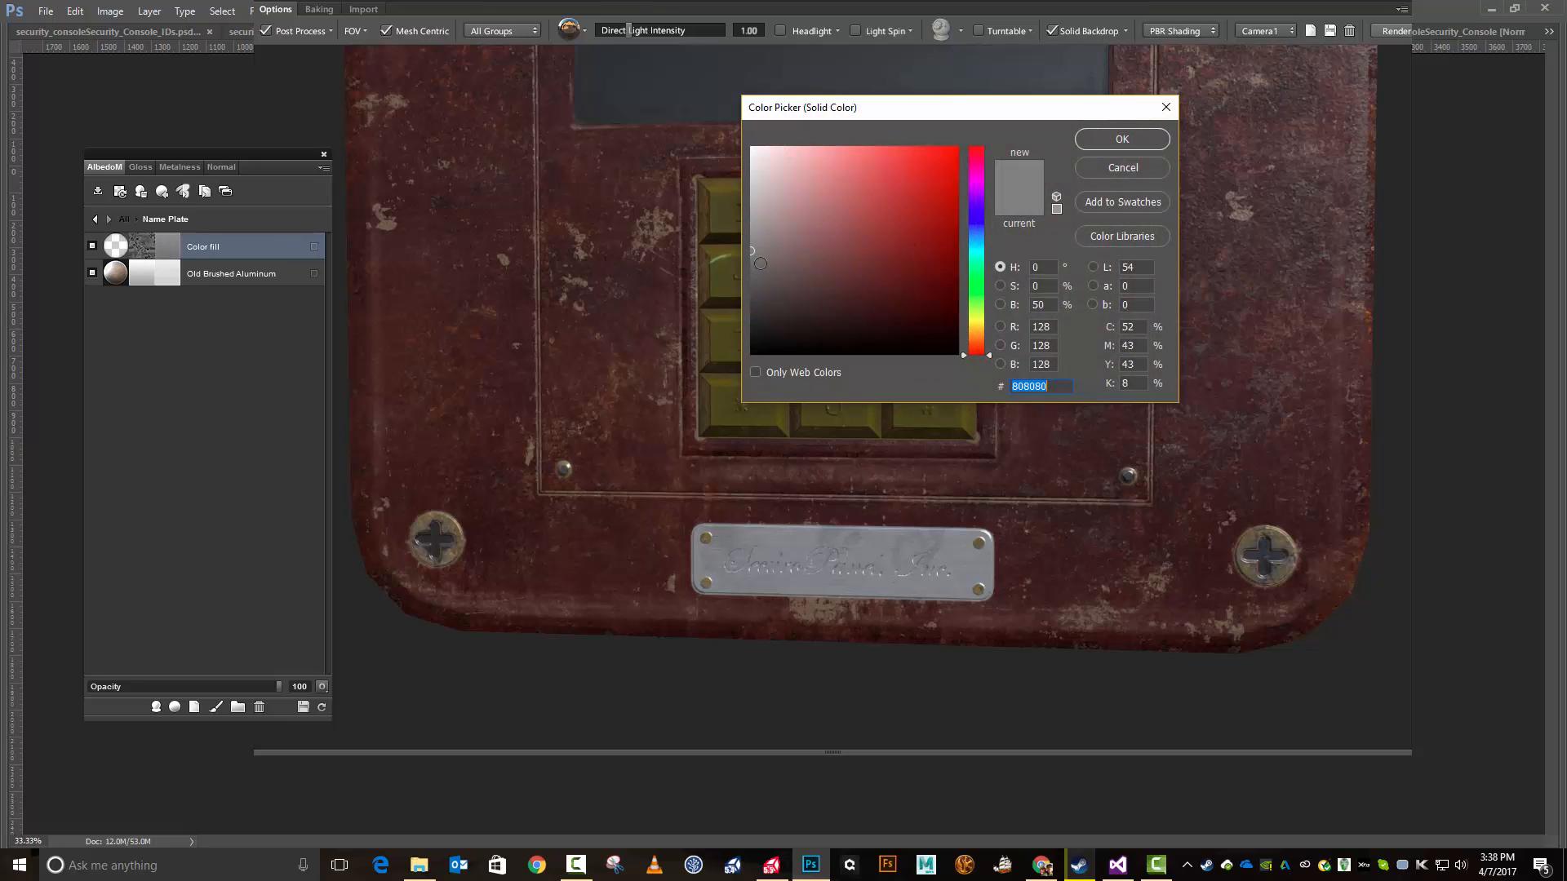
drag(752, 251, 750, 293)
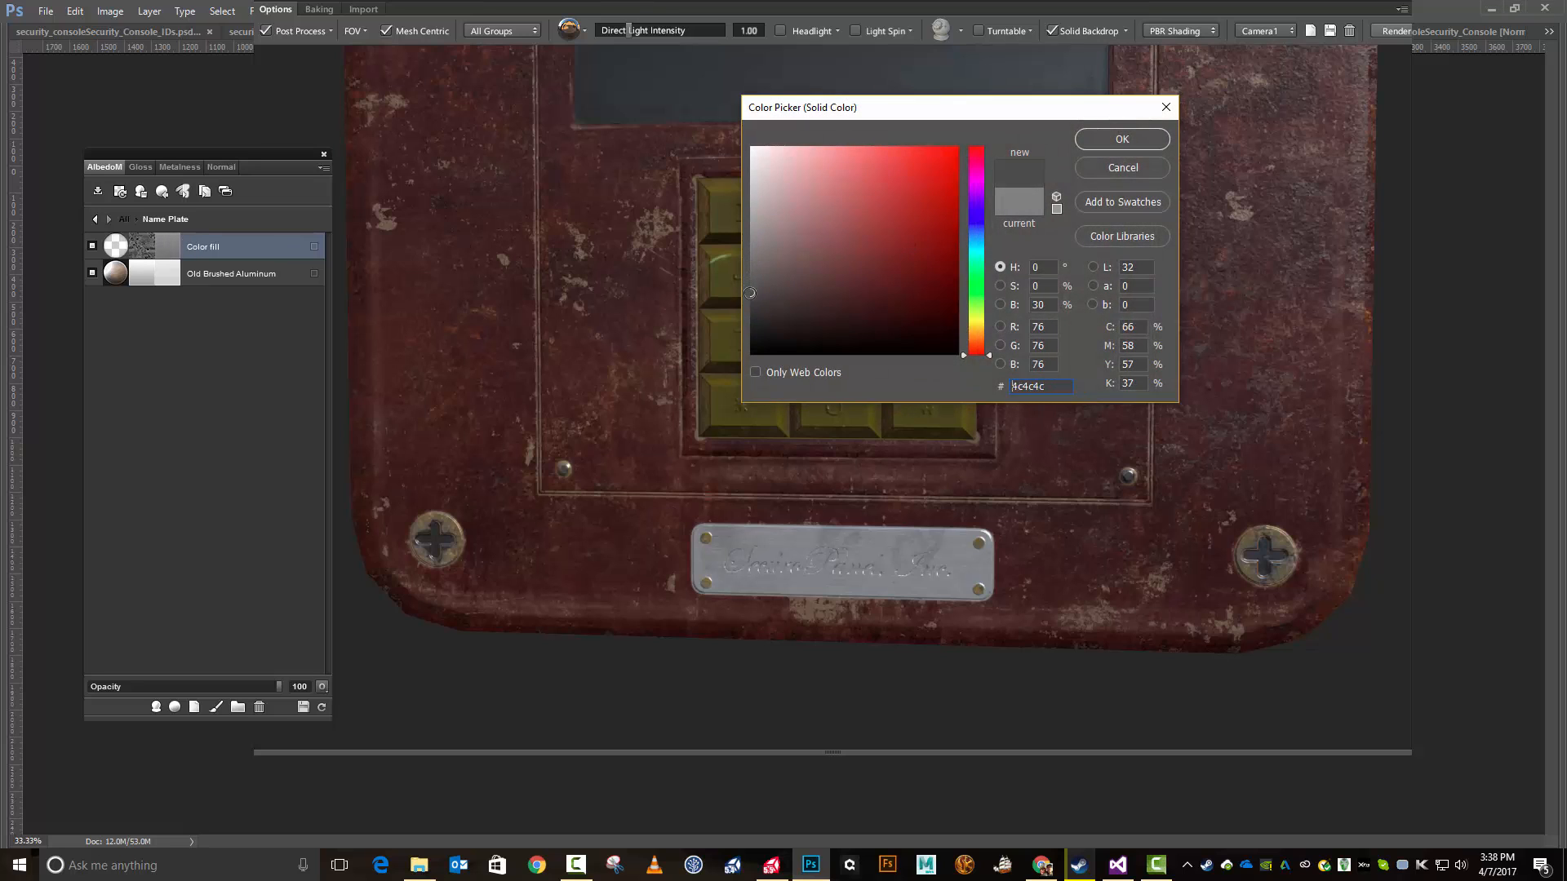
click(1112, 146)
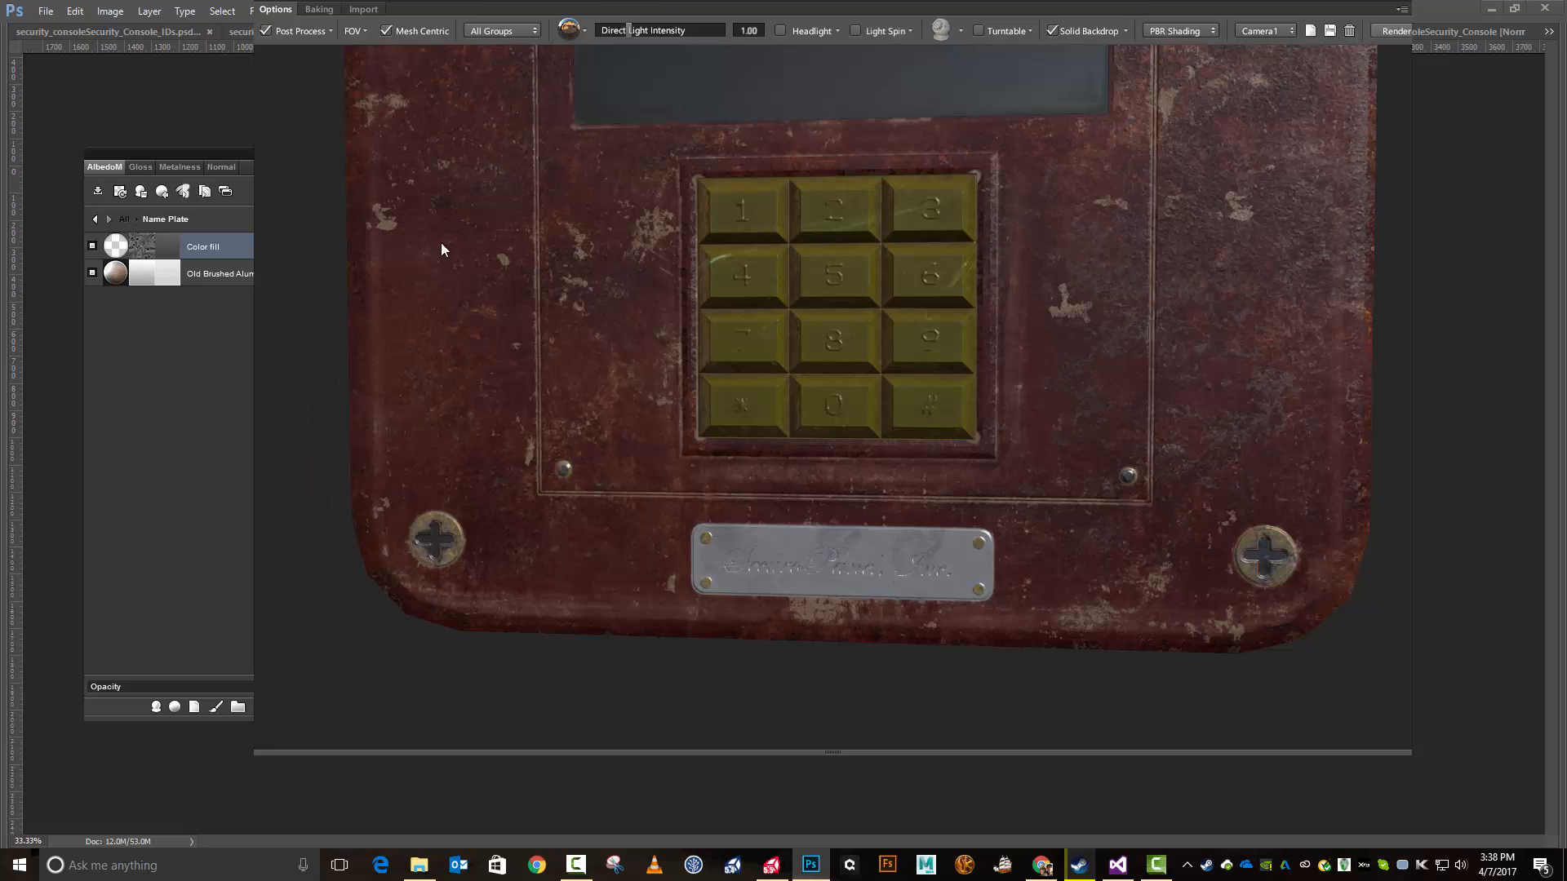
Step: Tint and darken the name plate's color fill with a hue of 40° to the dark brown 26231d
click(169, 253)
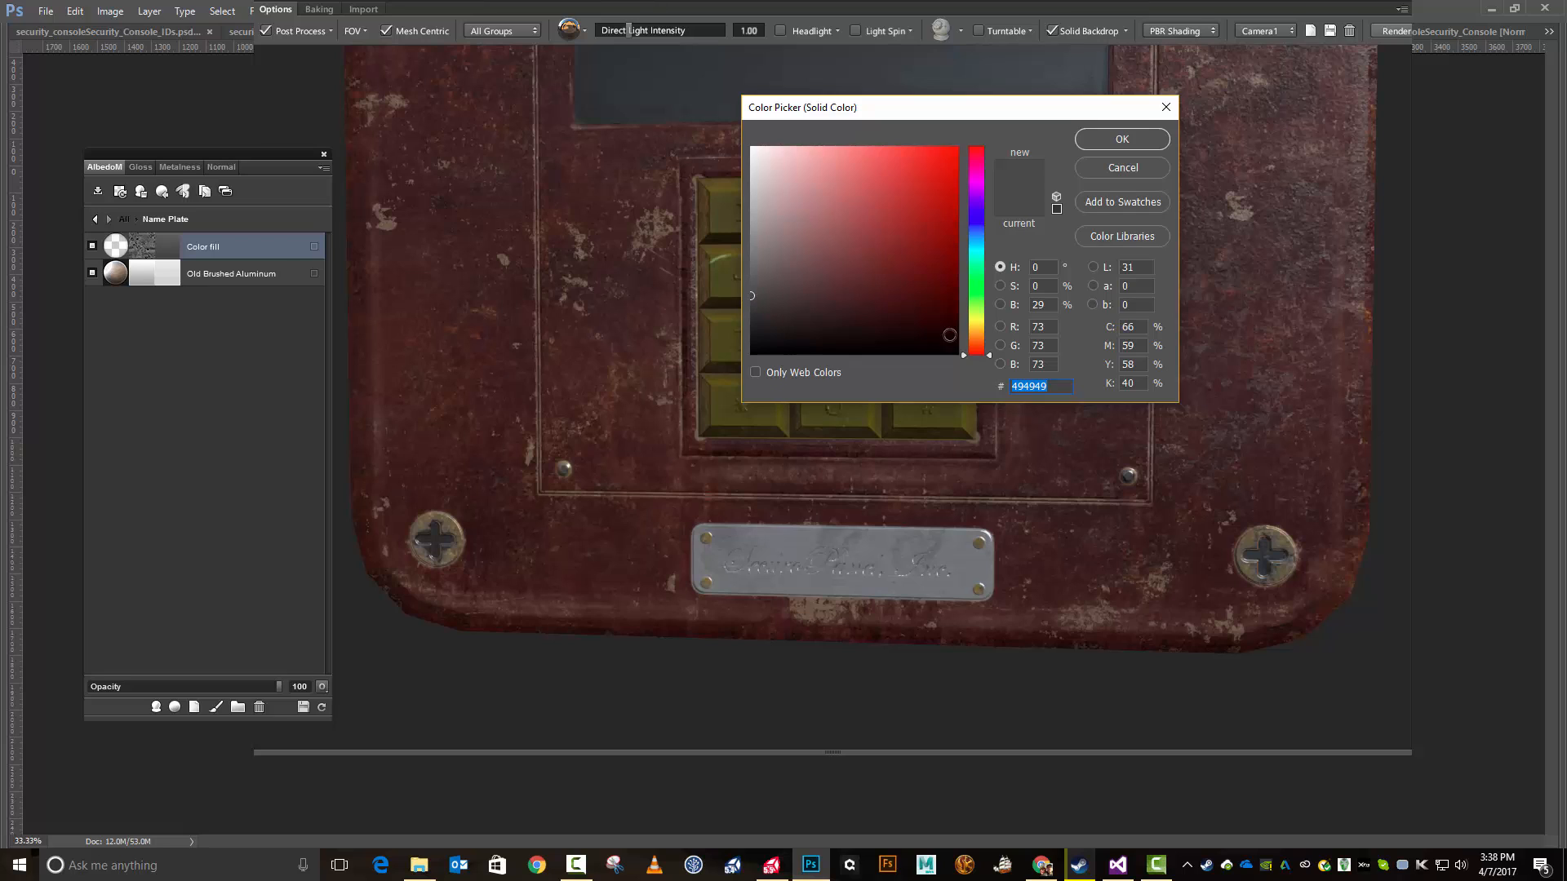
click(972, 338)
drag(972, 337, 973, 332)
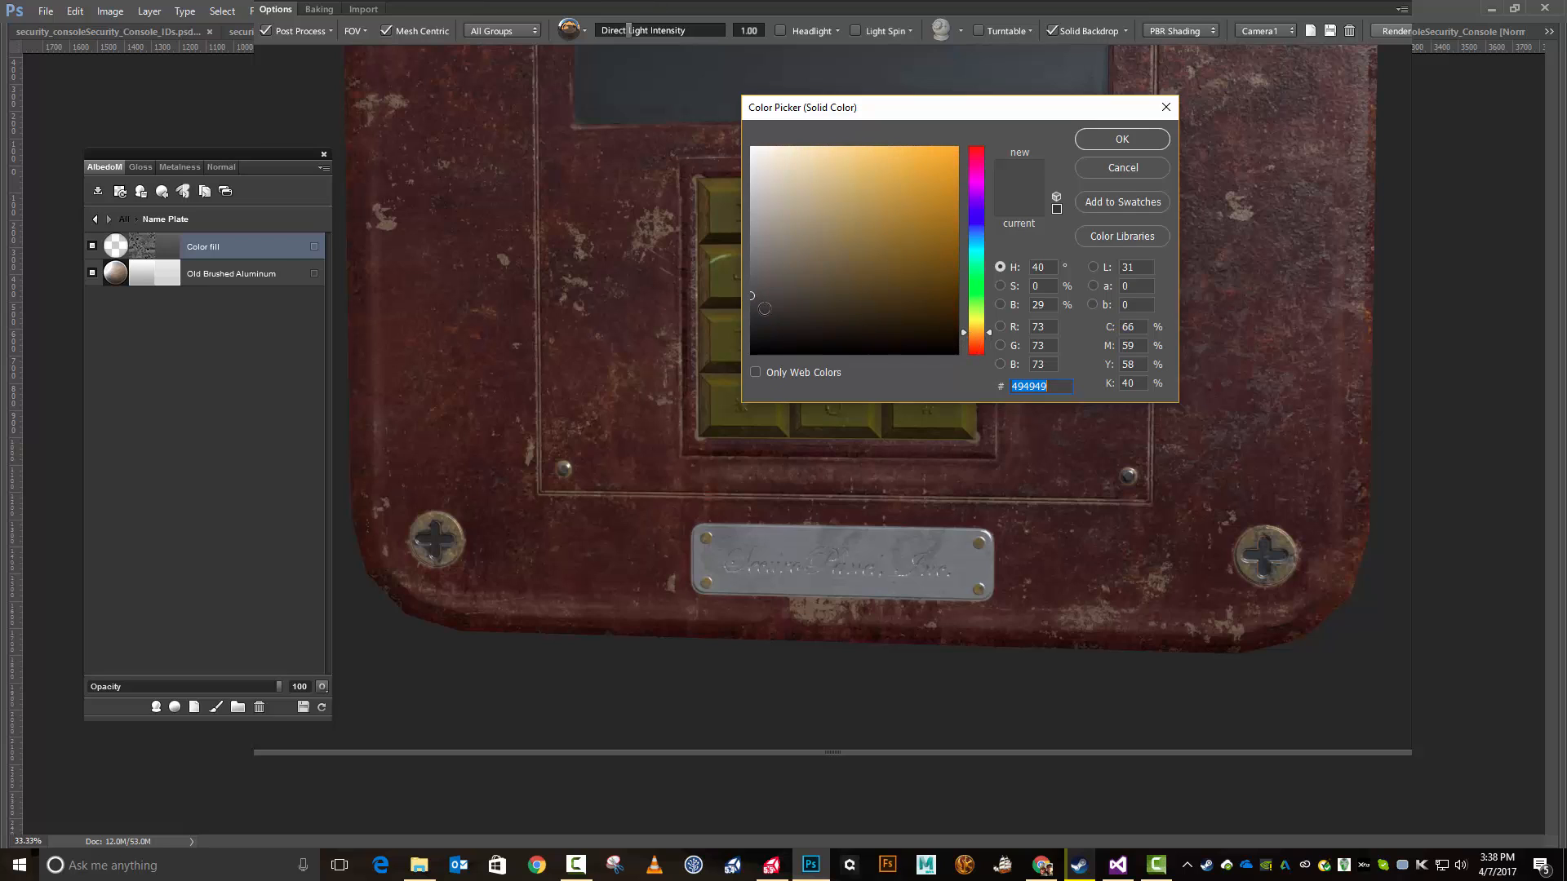
drag(755, 297, 771, 310)
click(1099, 142)
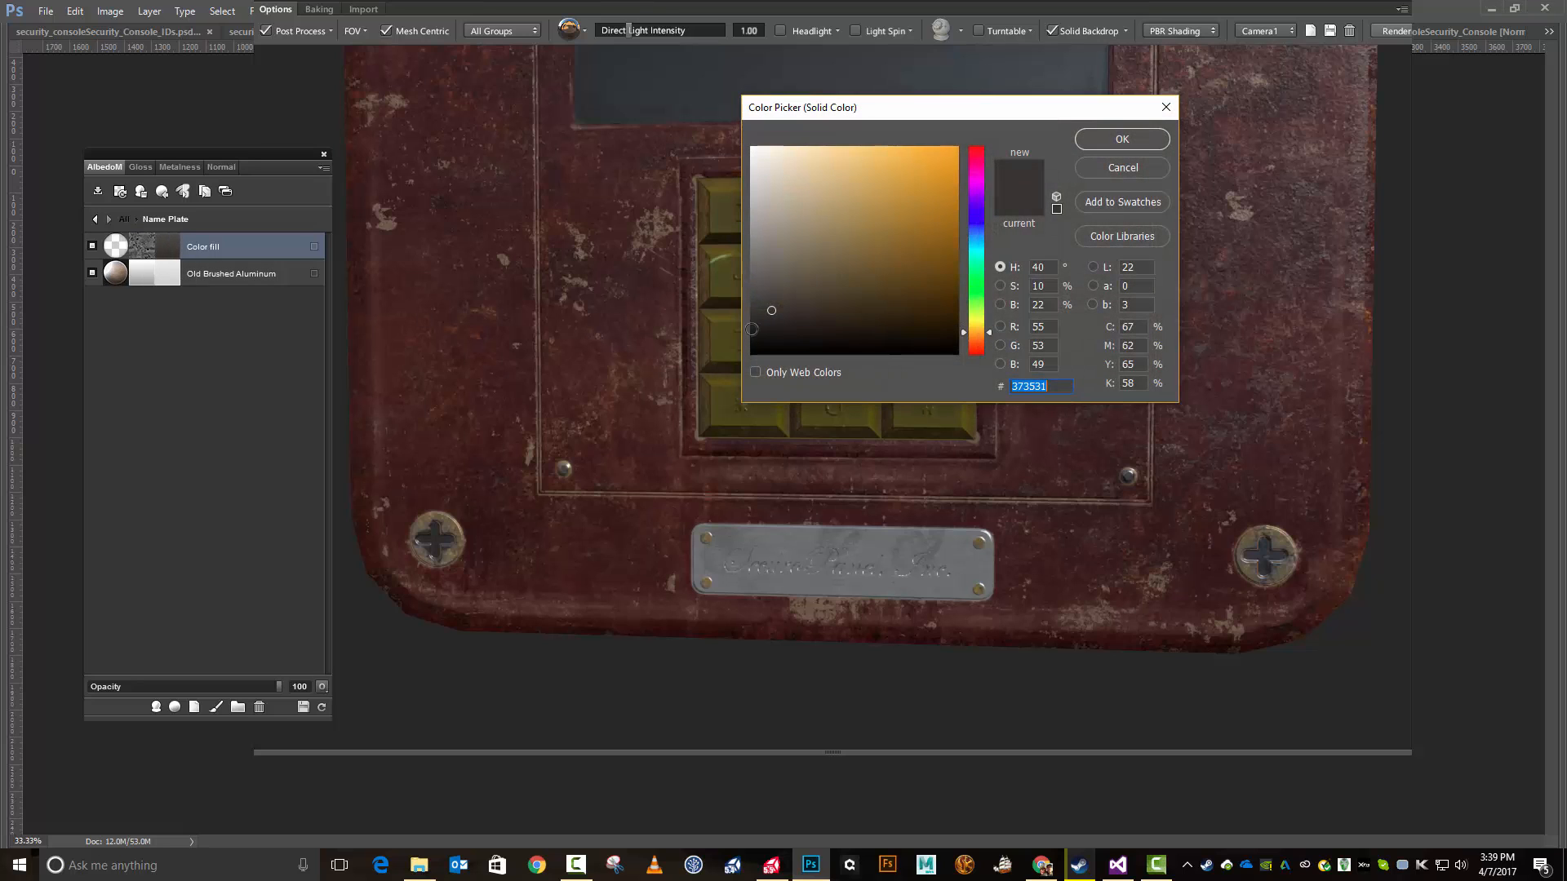
drag(772, 309, 799, 324)
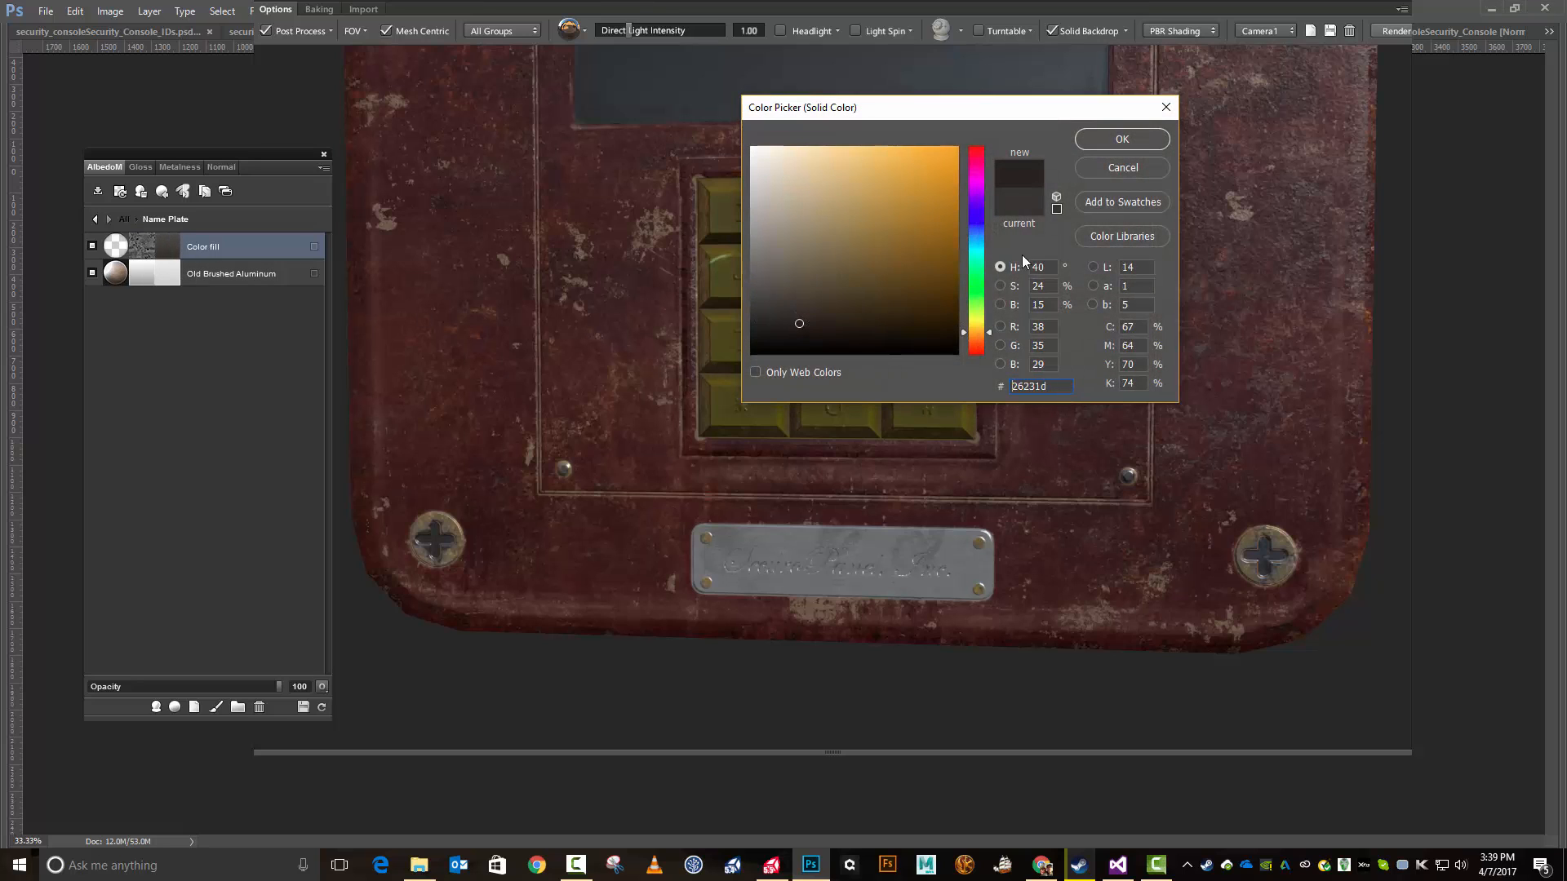
click(1115, 147)
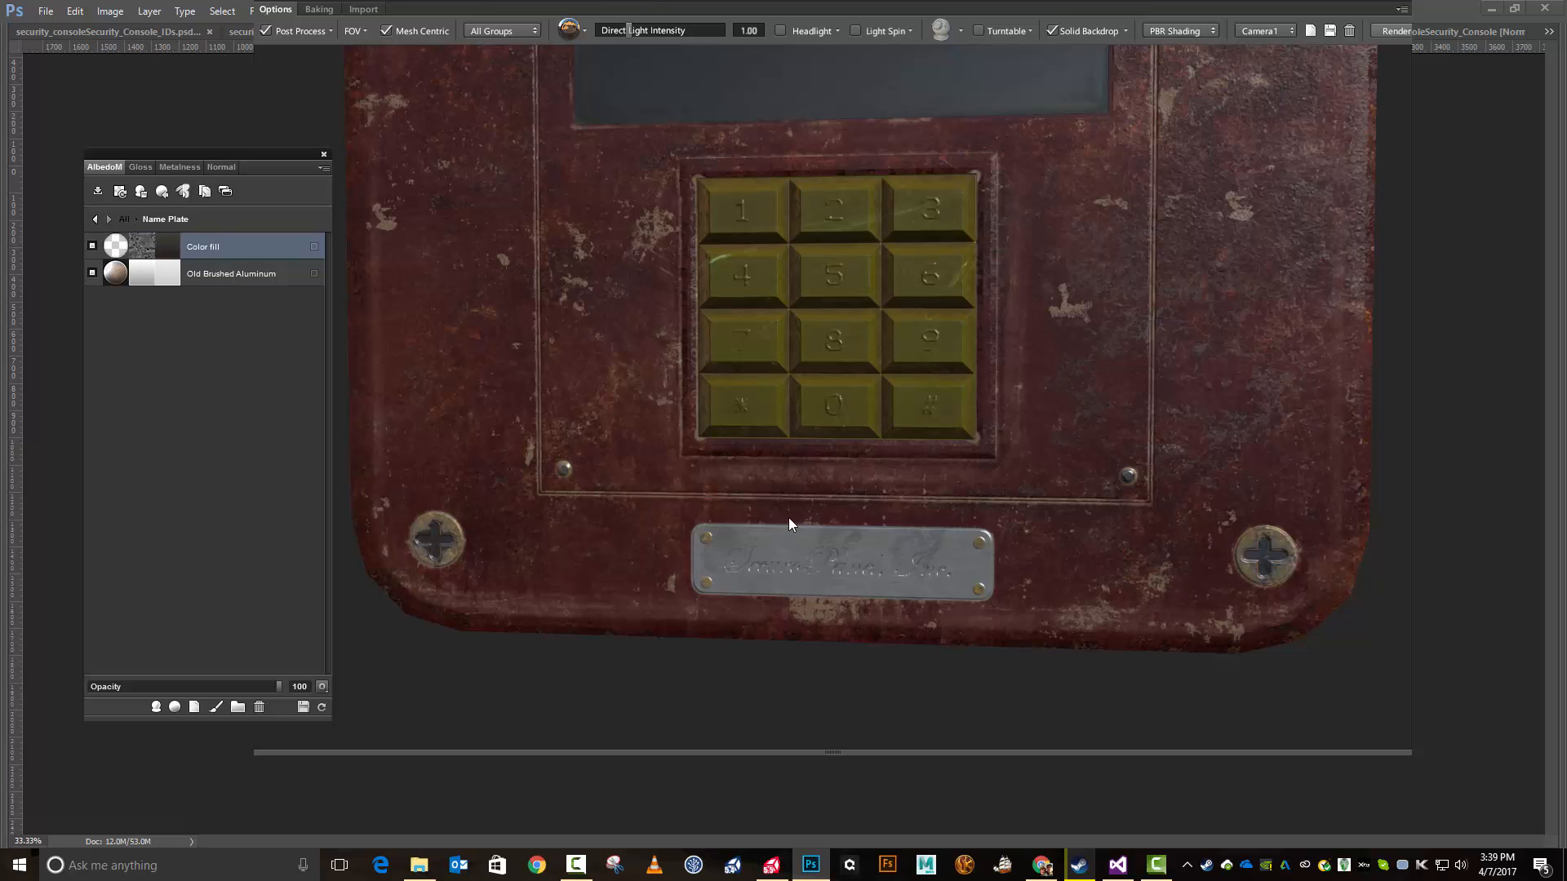
Step: Open the name plate color fill's mask for painting in full shaded mode and set the paint value to 1.00
click(150, 259)
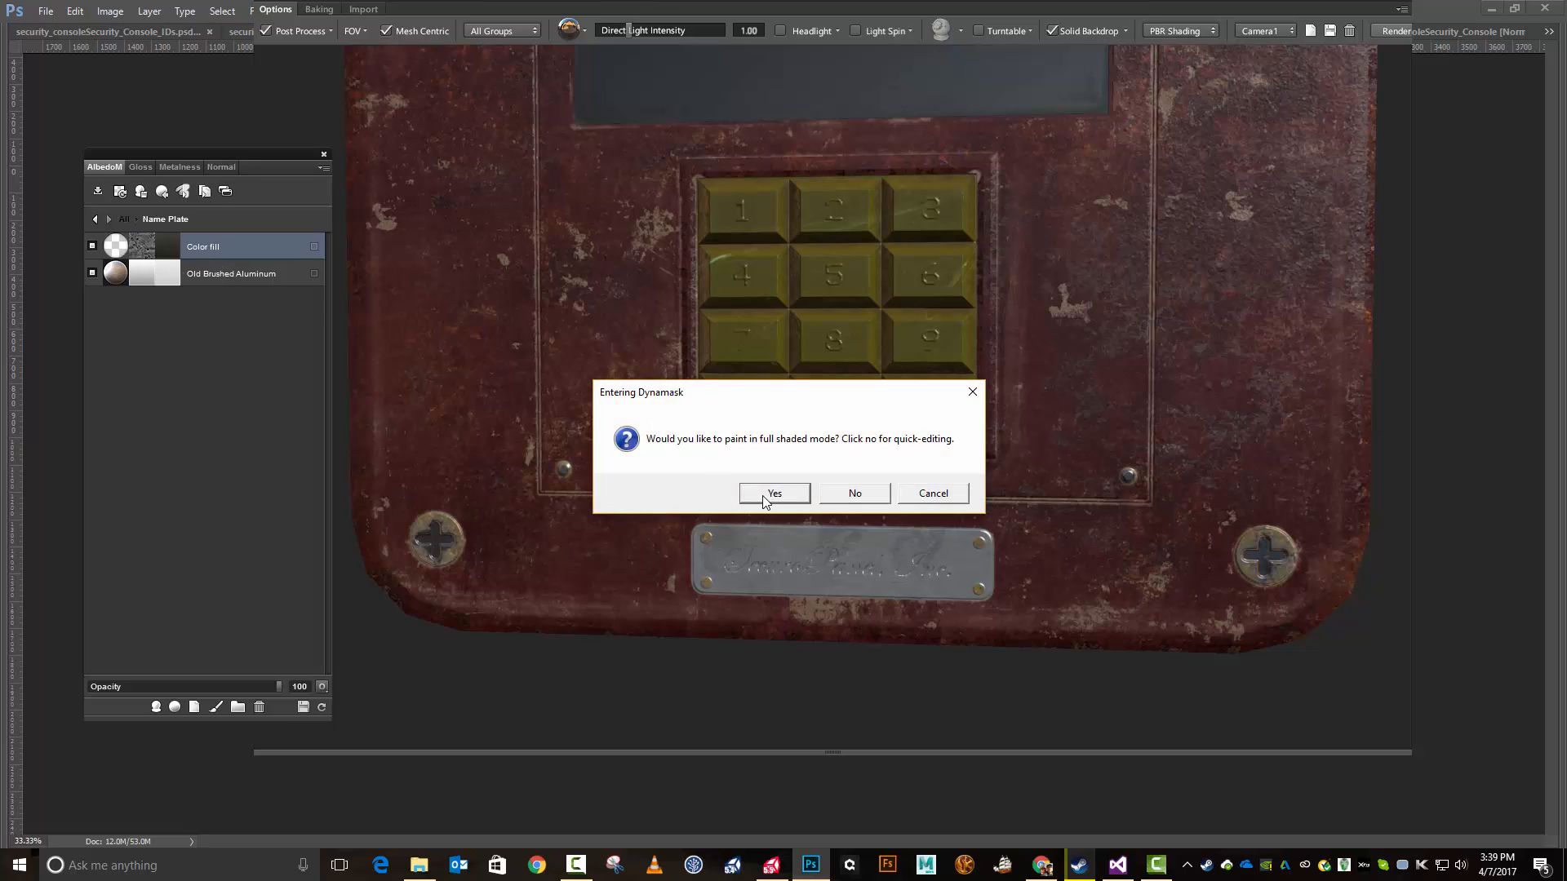
click(774, 494)
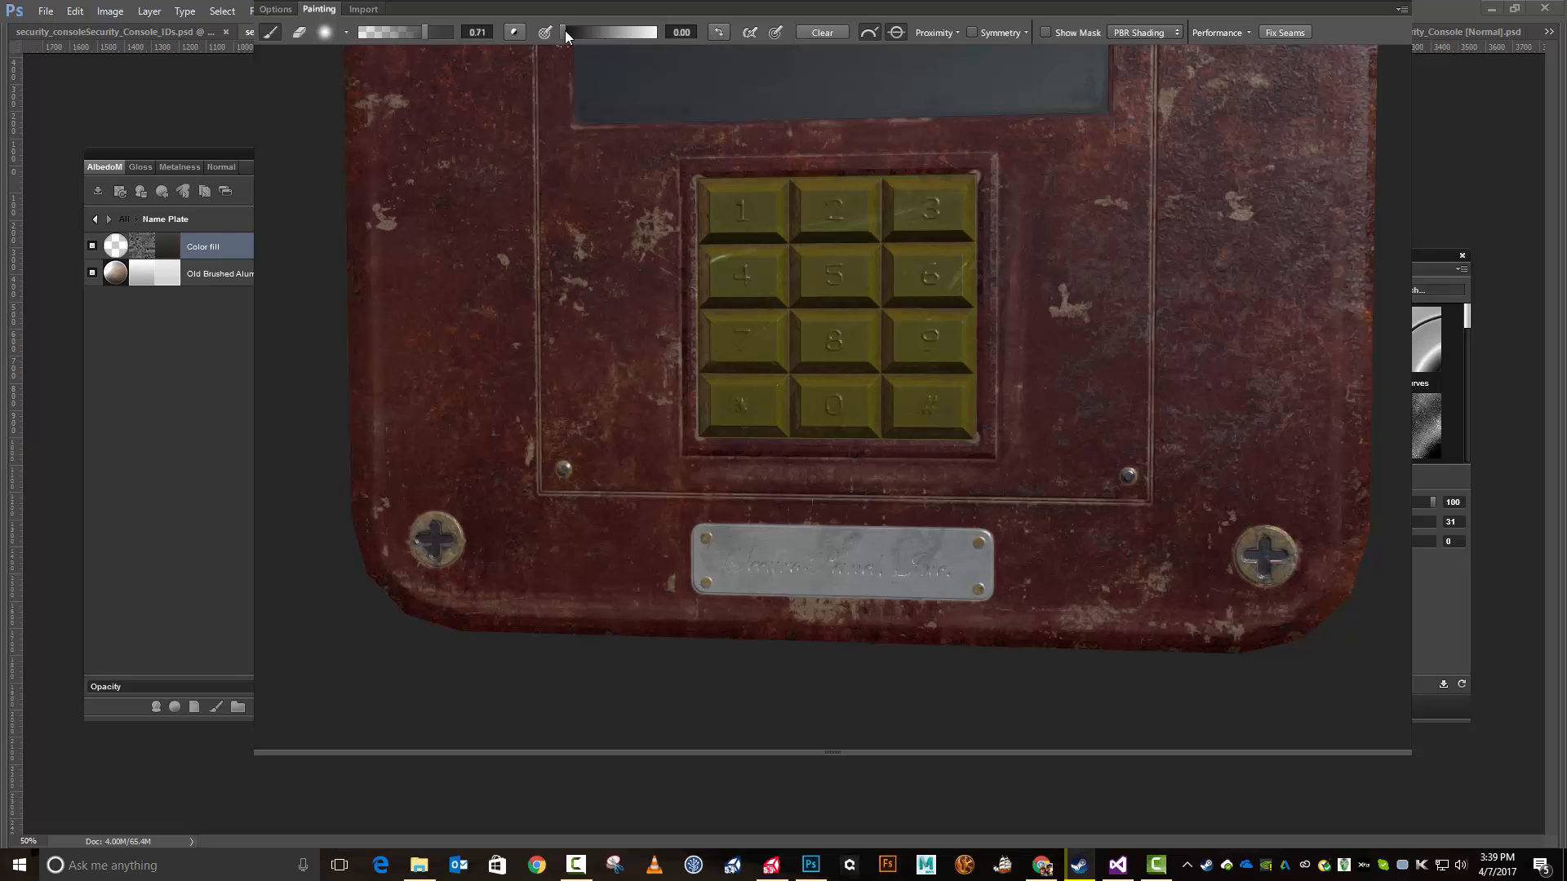
drag(565, 31, 643, 38)
Step: Choose a dripping brush tip from the Leakage category and set the brush size to 114
click(345, 34)
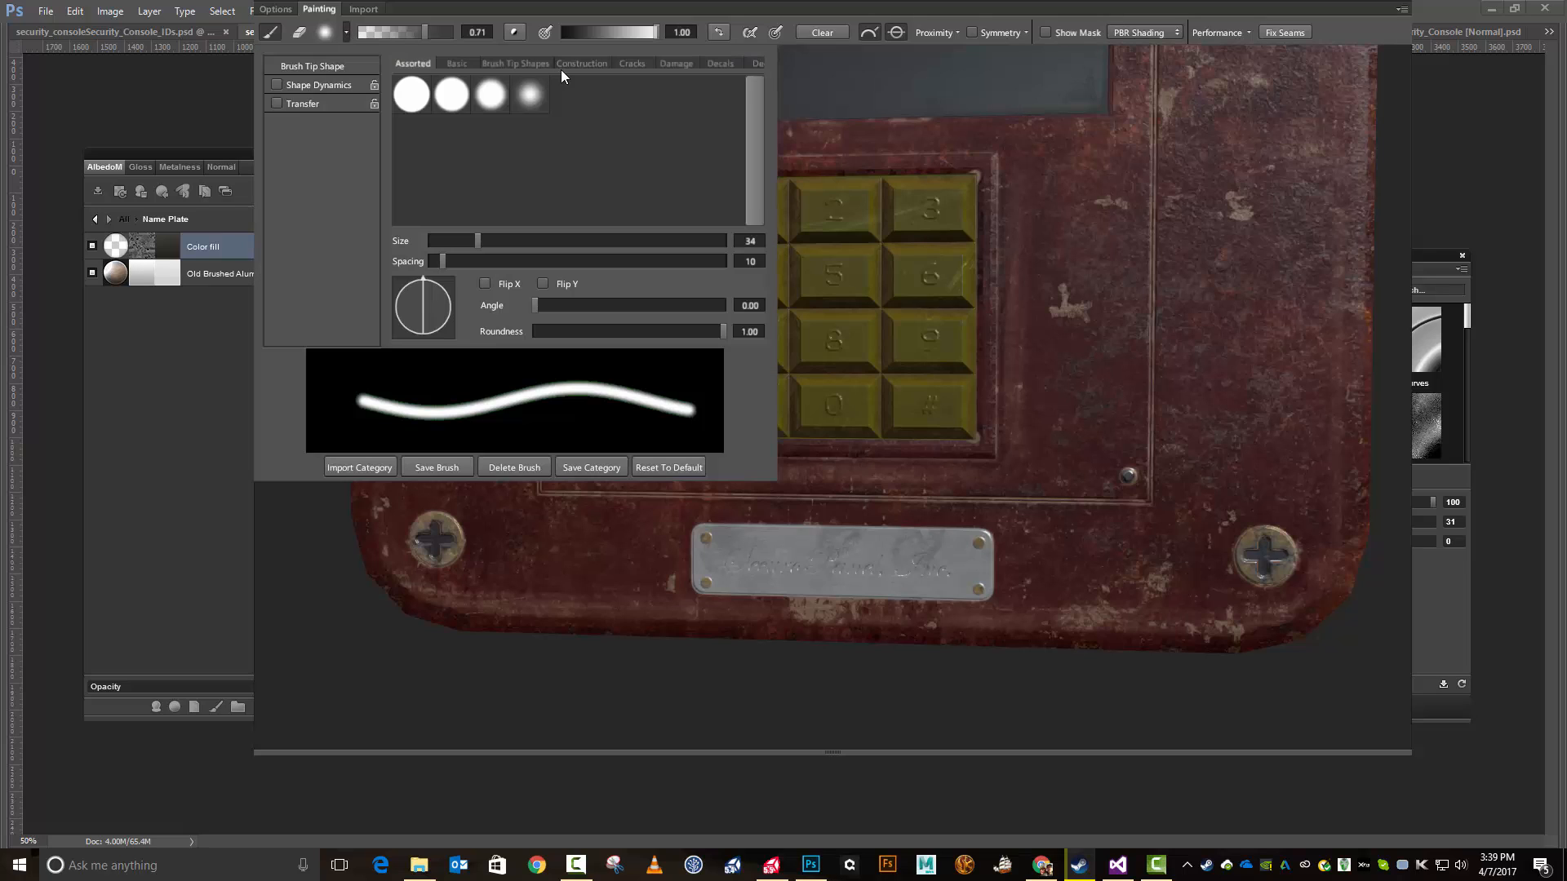
drag(684, 66, 501, 57)
click(567, 65)
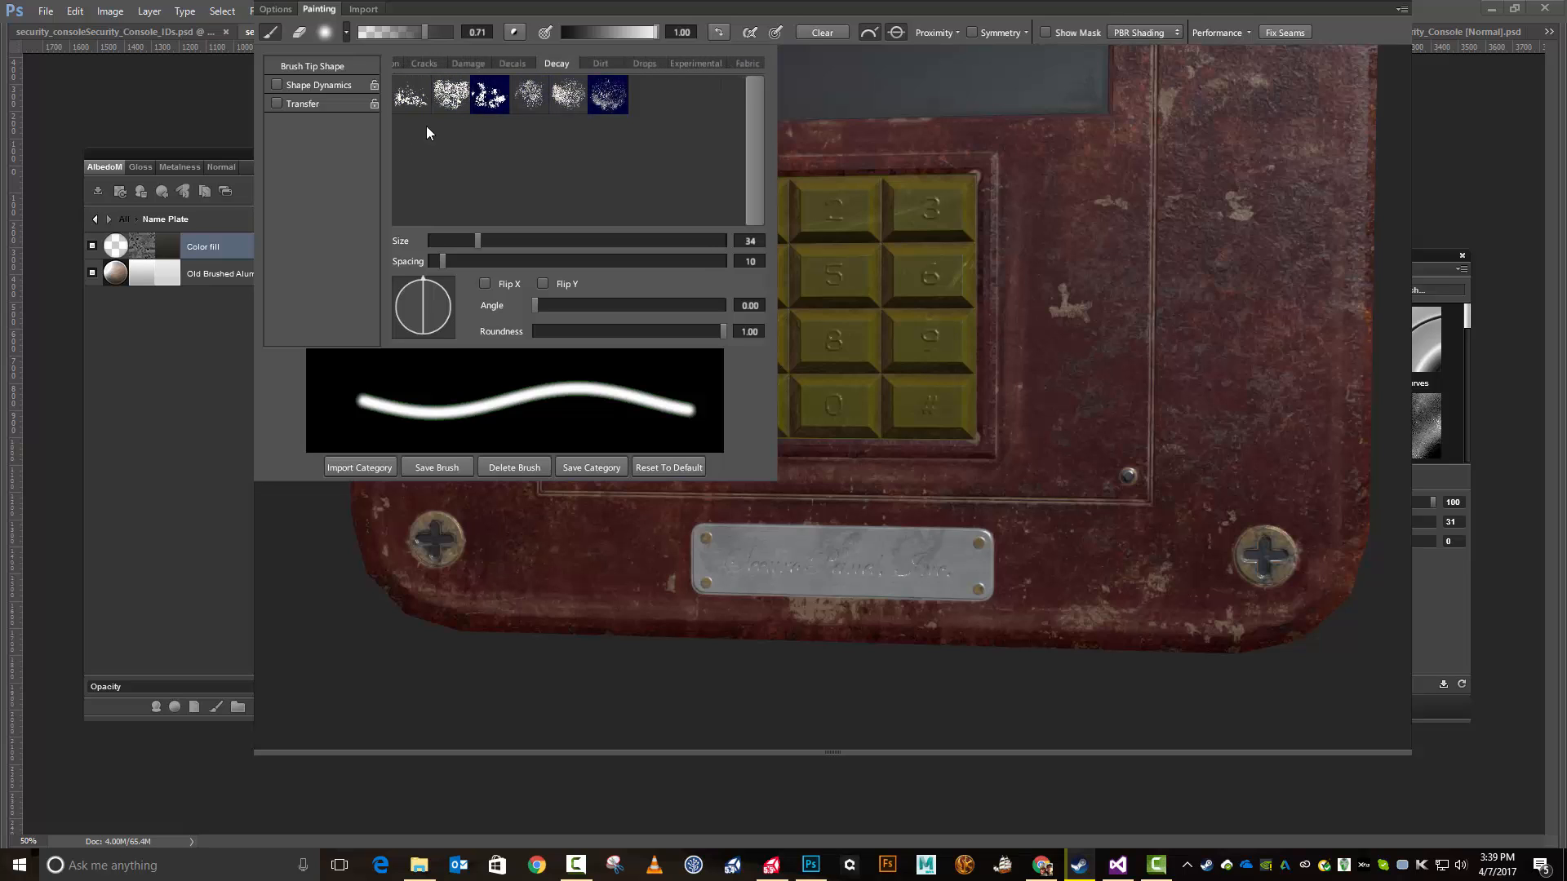
click(651, 67)
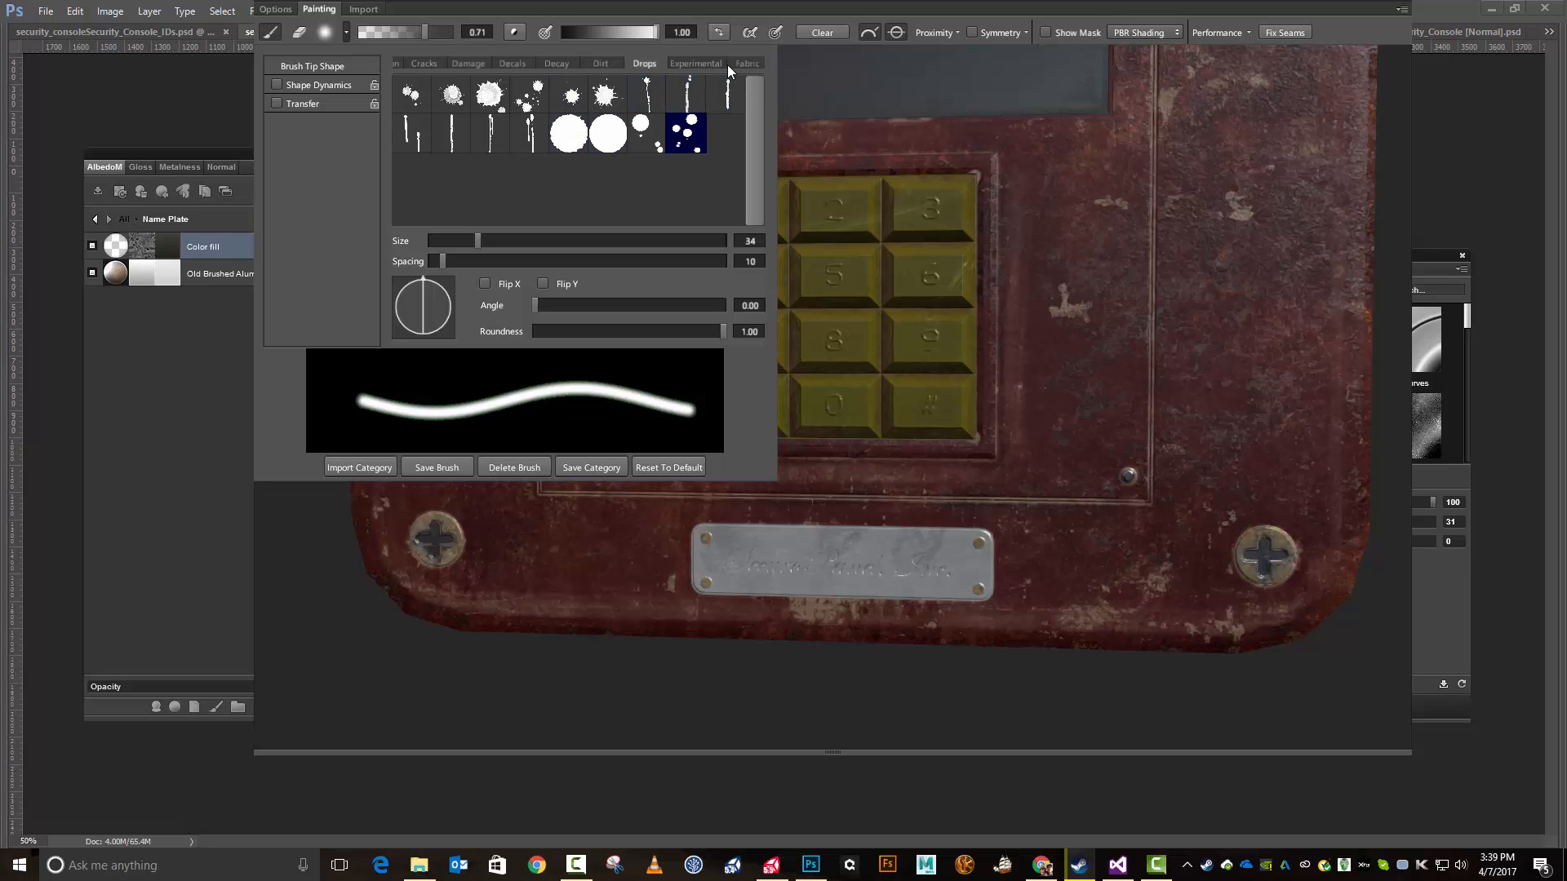
mouse_move(727, 64)
mouse_down()
mouse_move(545, 57)
mouse_move(600, 62)
mouse_move(578, 61)
mouse_up()
click(700, 64)
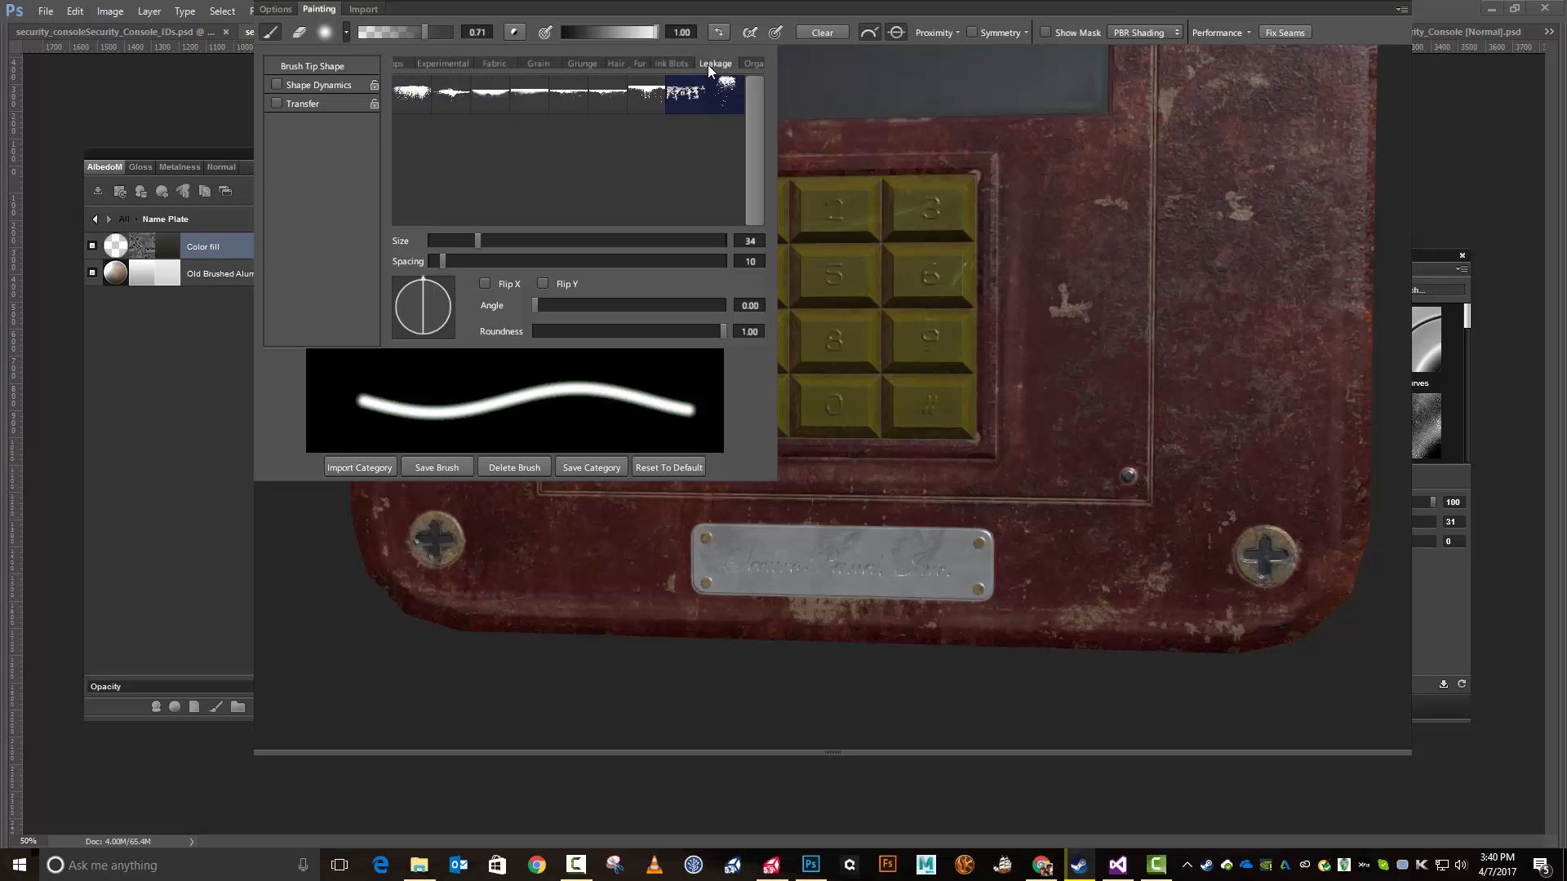
click(690, 102)
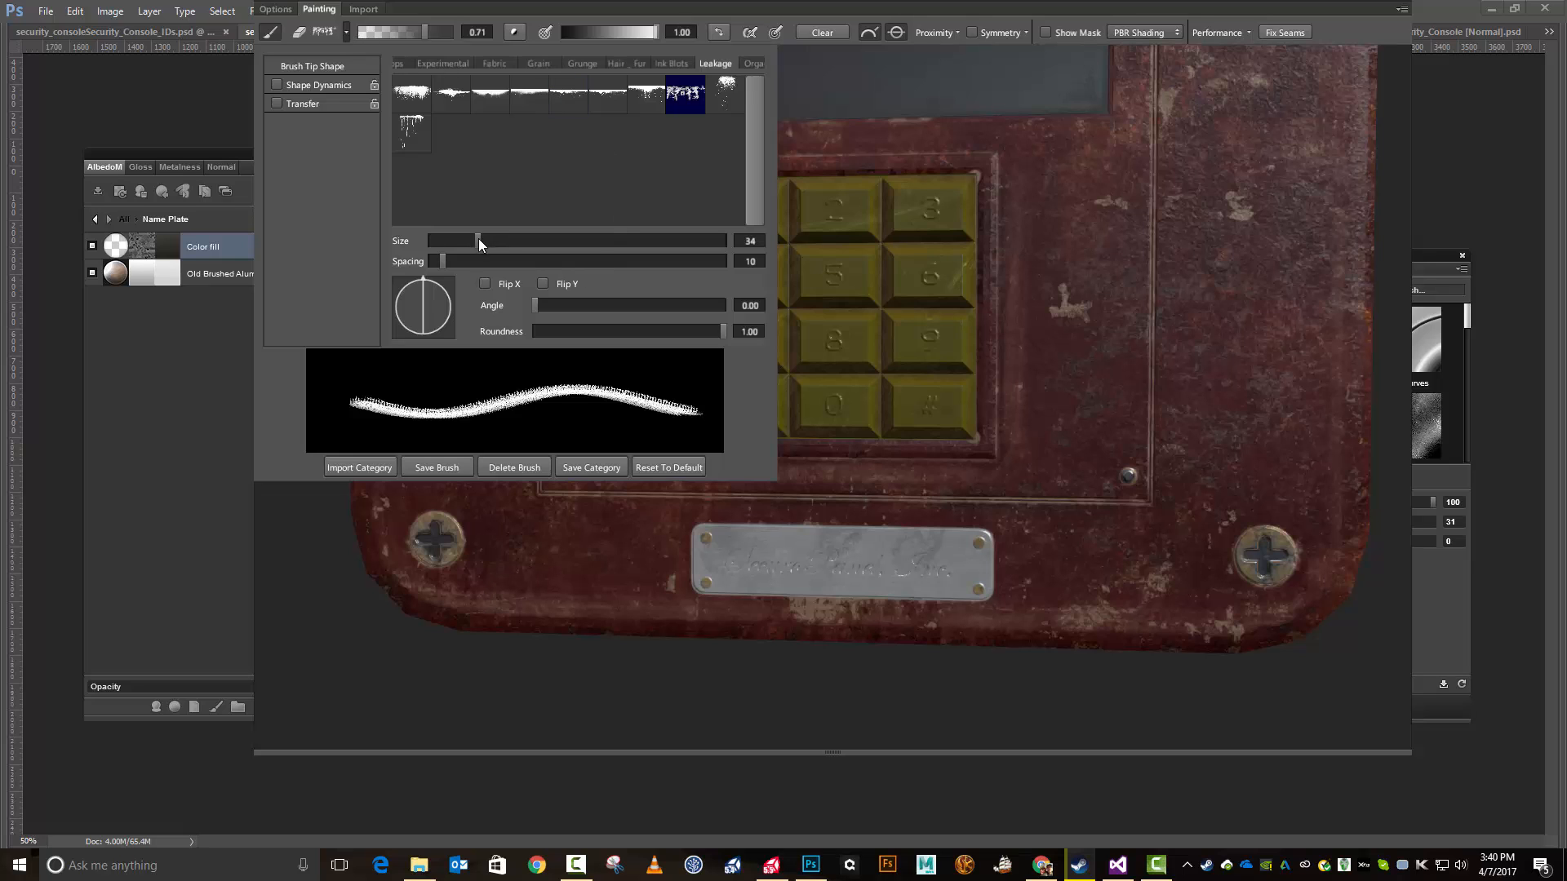
drag(478, 238, 582, 248)
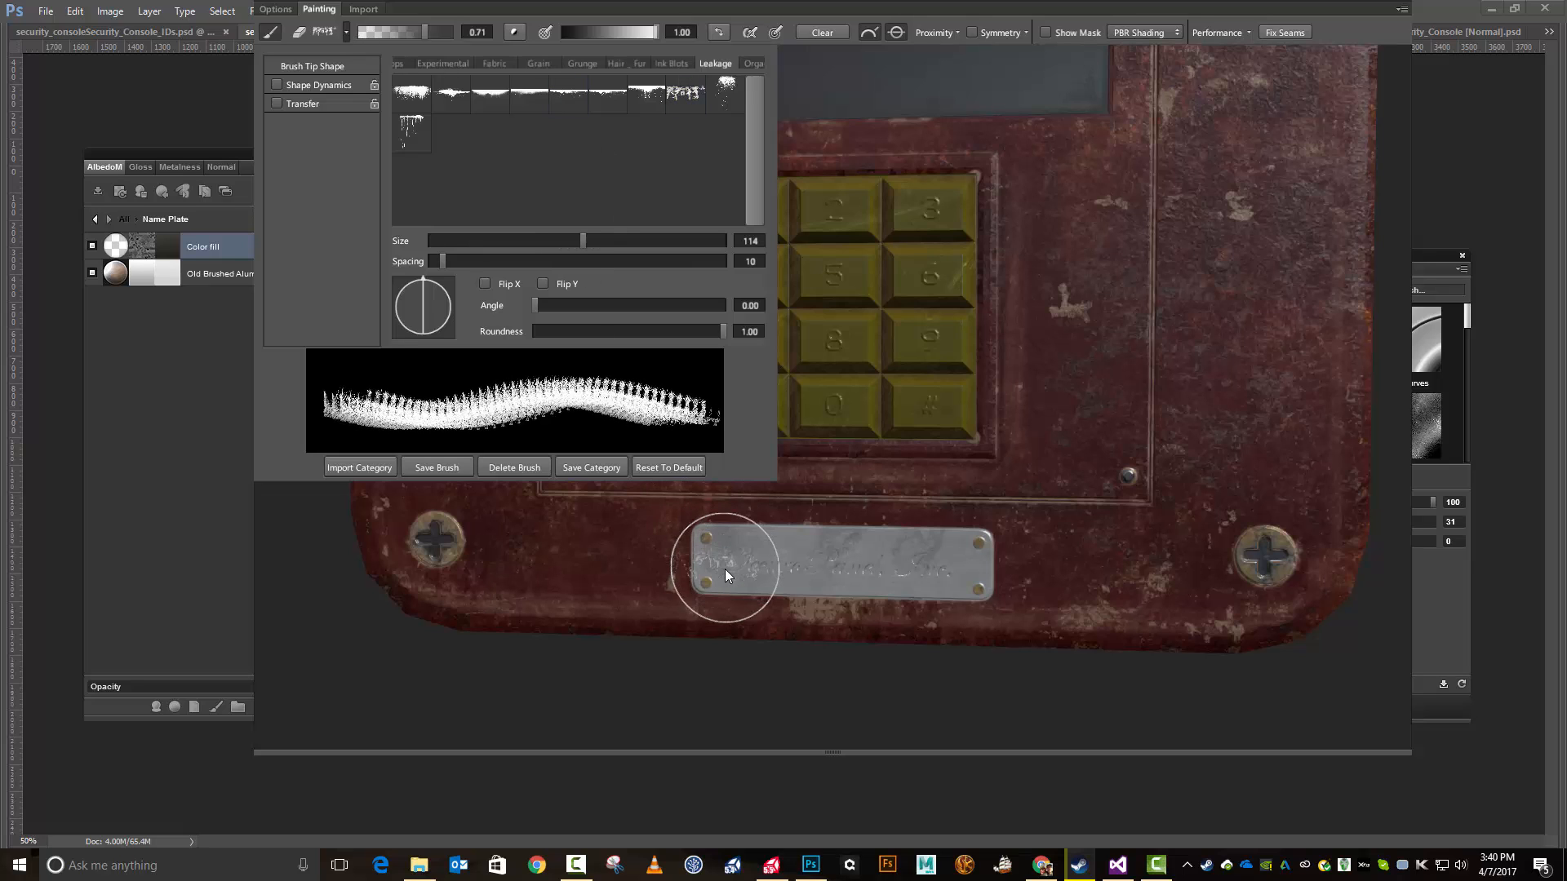
Step: Paint dark leakage streaks across the upper part of the name plate, then close the Dynamask Editor without accepting the mask
drag(796, 541, 938, 550)
mouse_move(808, 557)
mouse_down()
mouse_move(745, 560)
mouse_move(903, 525)
mouse_move(972, 561)
mouse_move(969, 586)
mouse_move(963, 571)
mouse_move(706, 550)
mouse_move(720, 546)
mouse_move(769, 655)
mouse_up()
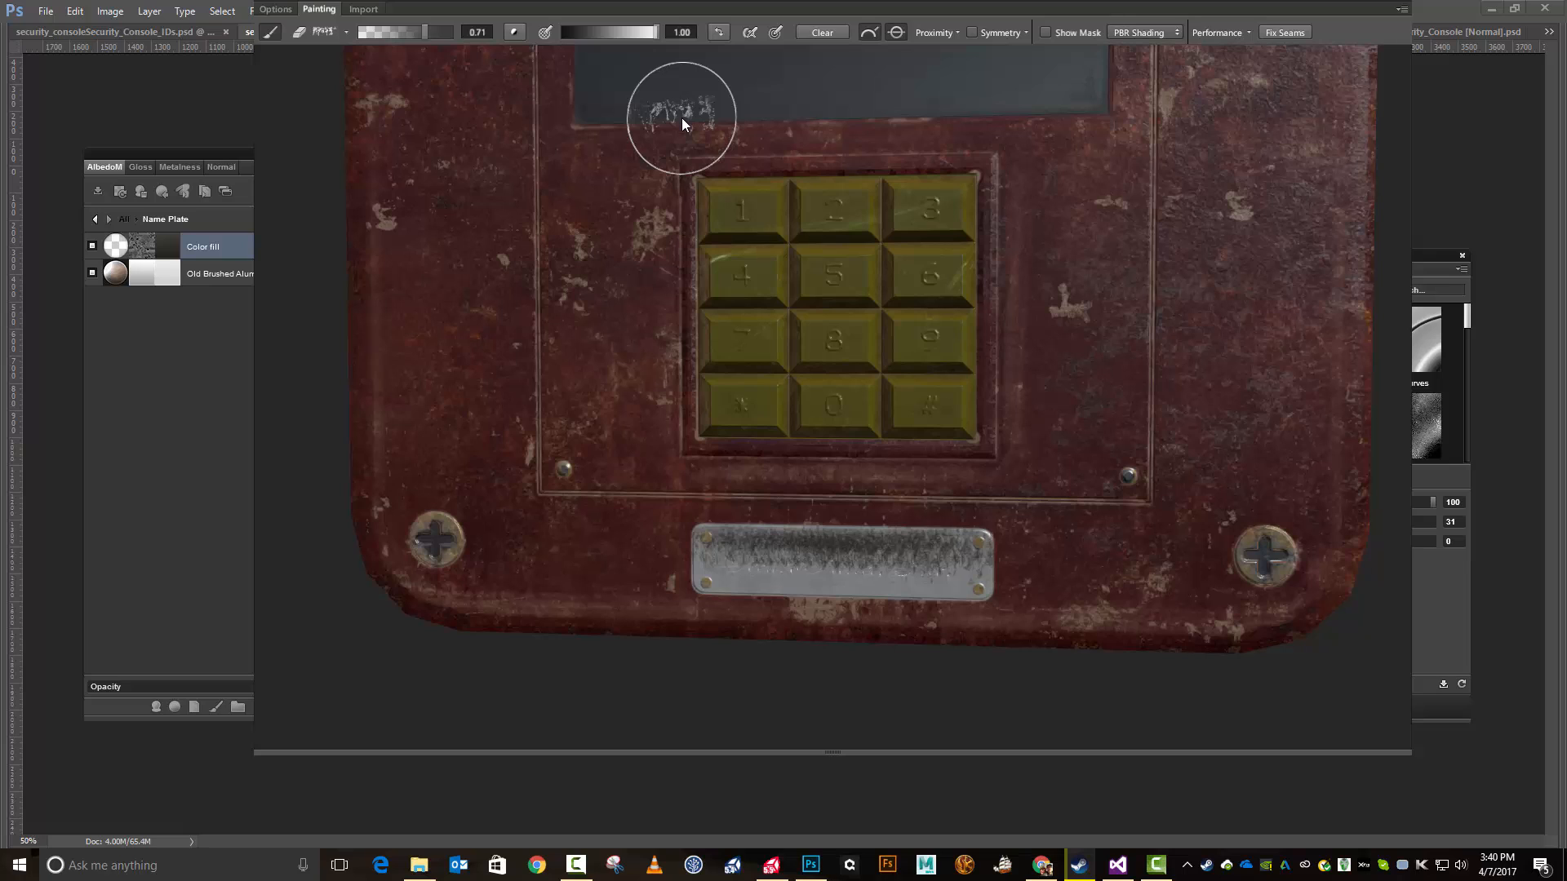
click(1453, 600)
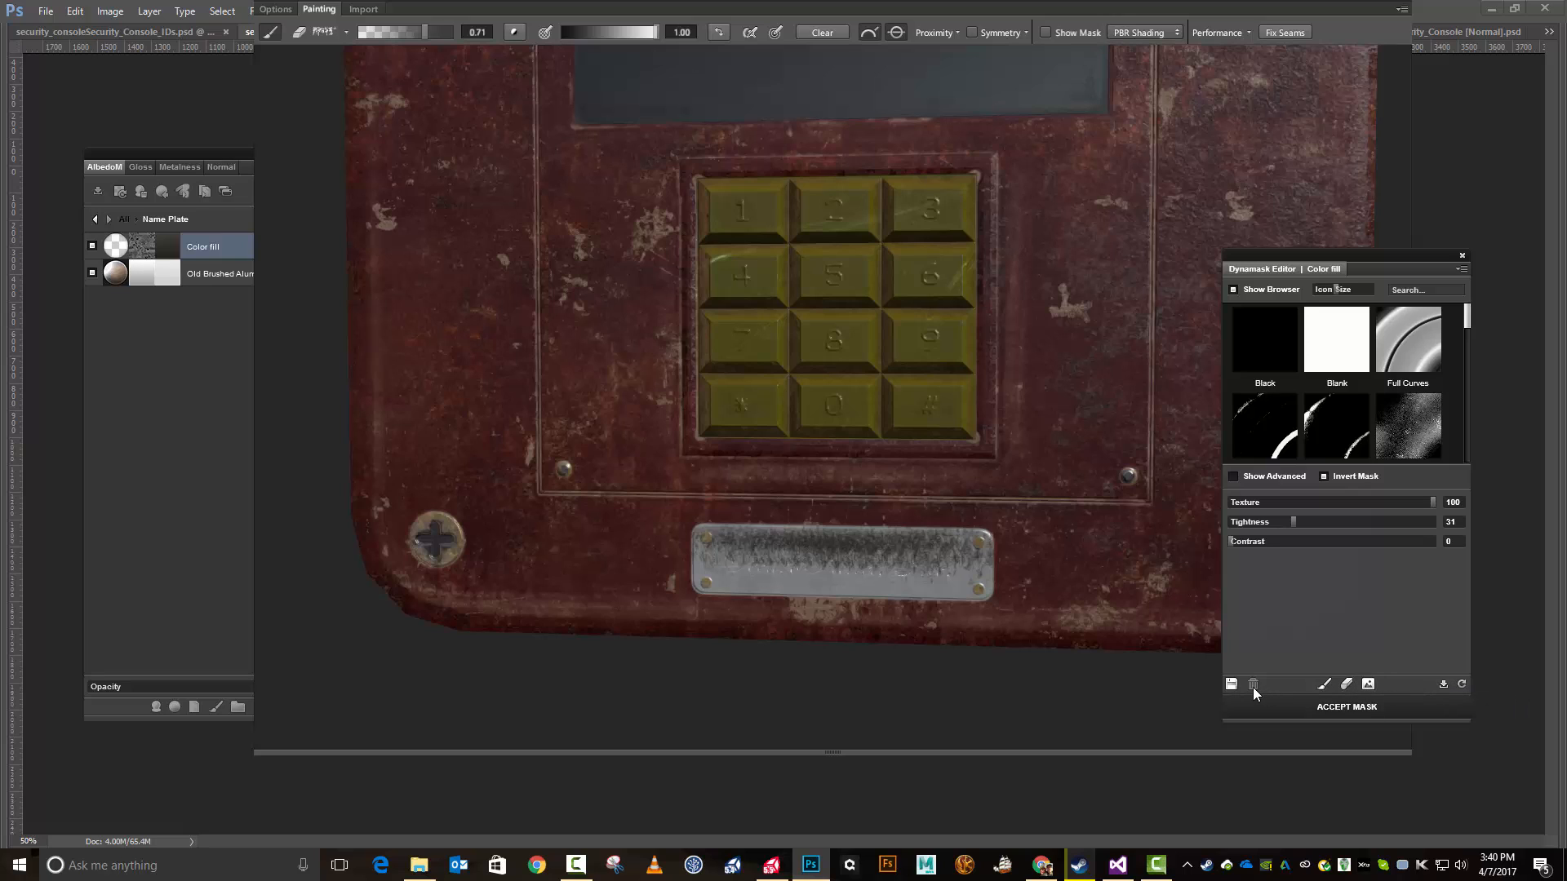
click(1462, 257)
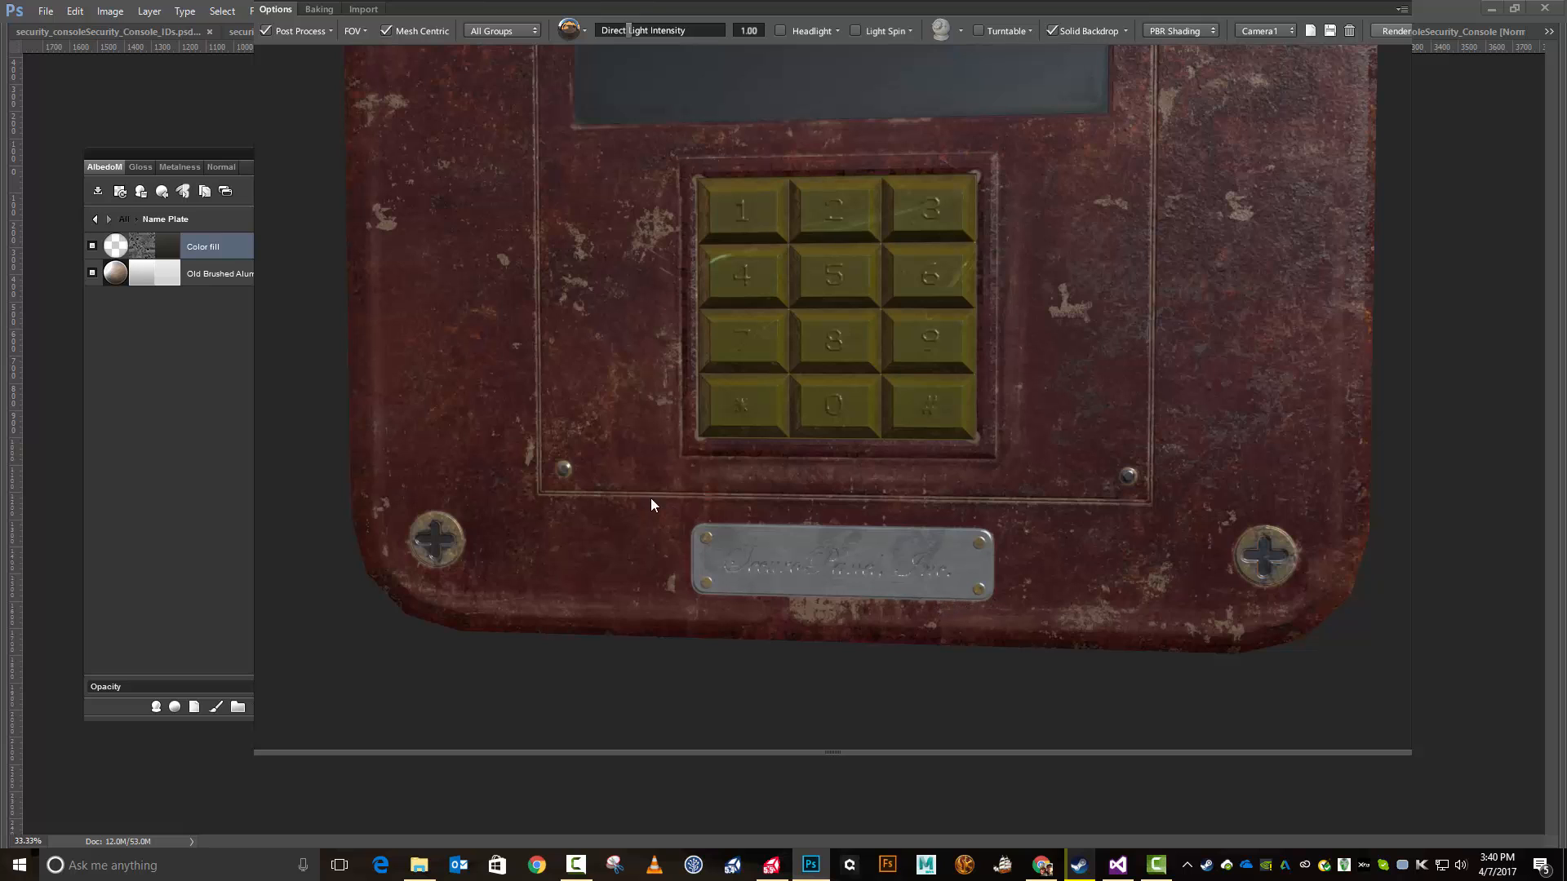
Step: Reopen the color fill's mask in full shaded mode with brush opacity 0.36 and paint value 0.57
double_click(143, 251)
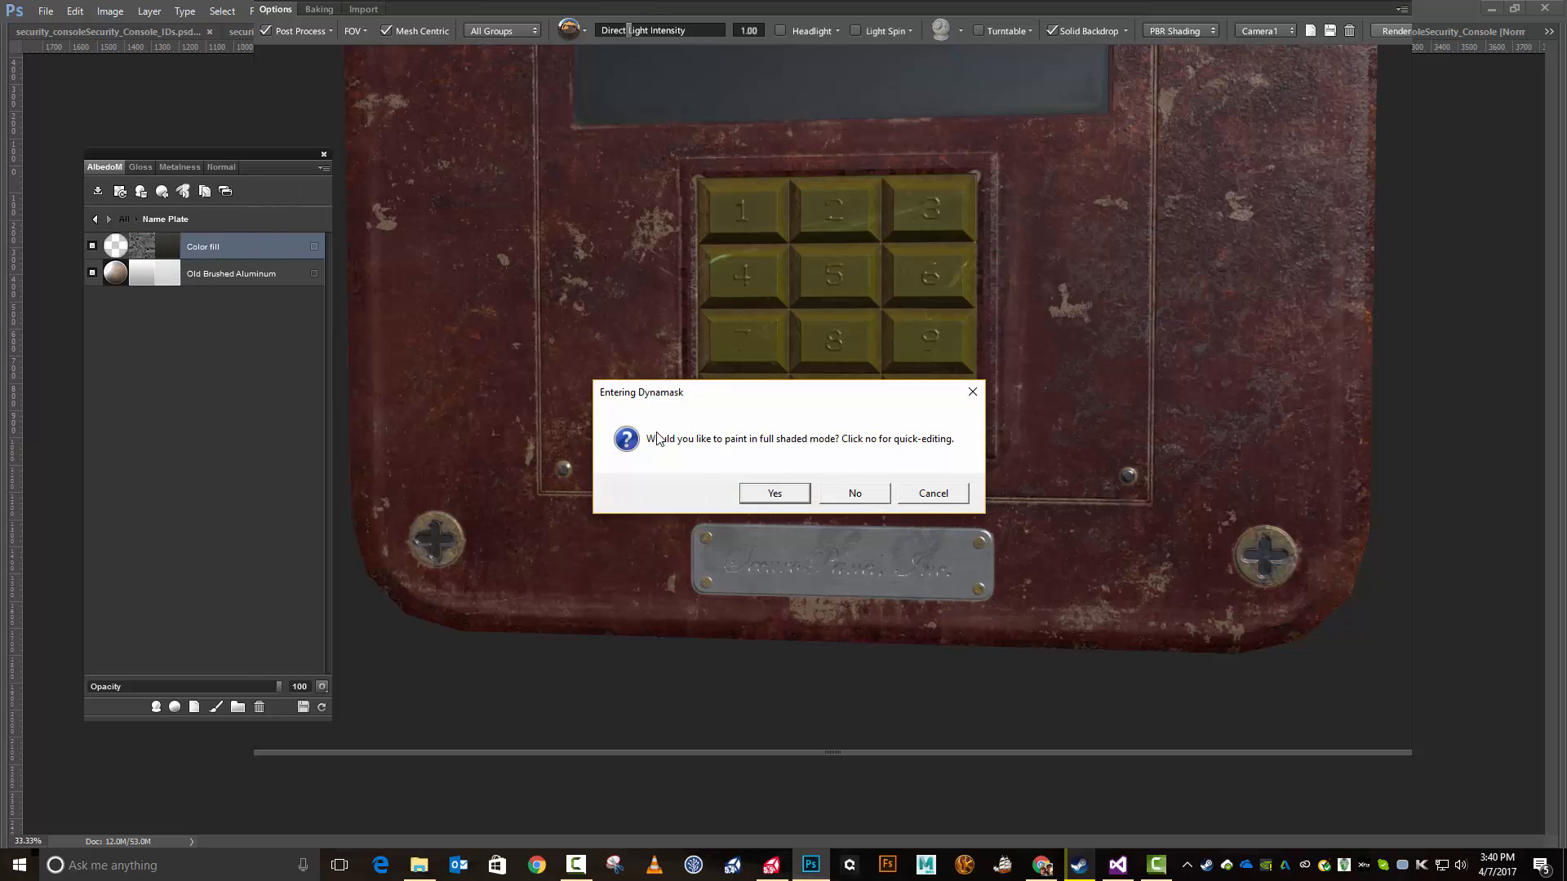
click(776, 493)
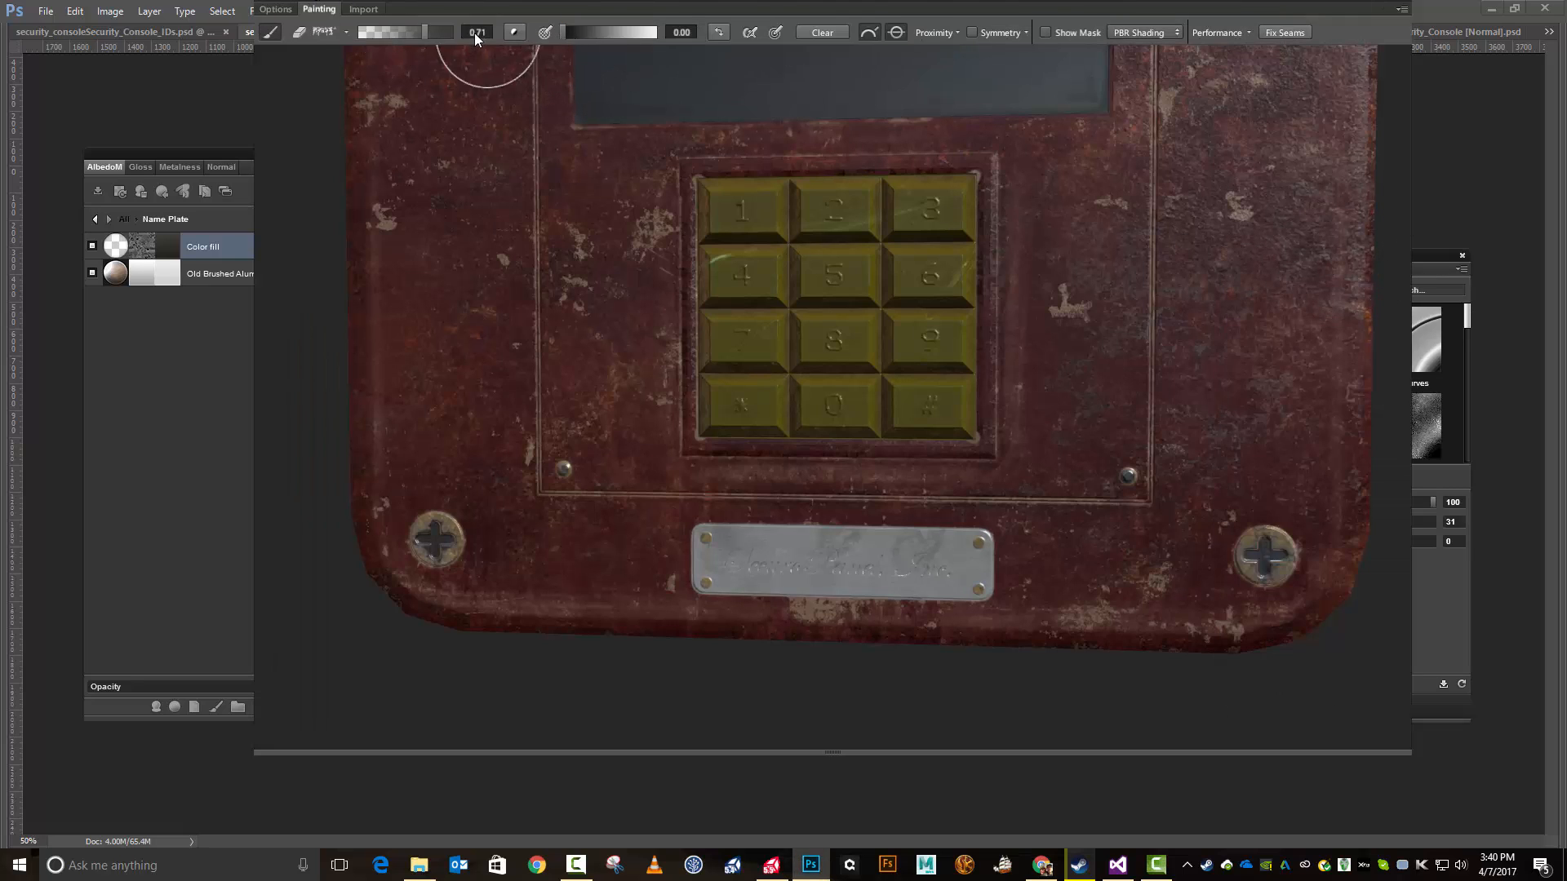
drag(426, 31, 399, 33)
drag(565, 36, 618, 32)
drag(396, 36, 390, 34)
Step: Replace the Leakage brush tip with a speckled tip from the Decay category
click(347, 32)
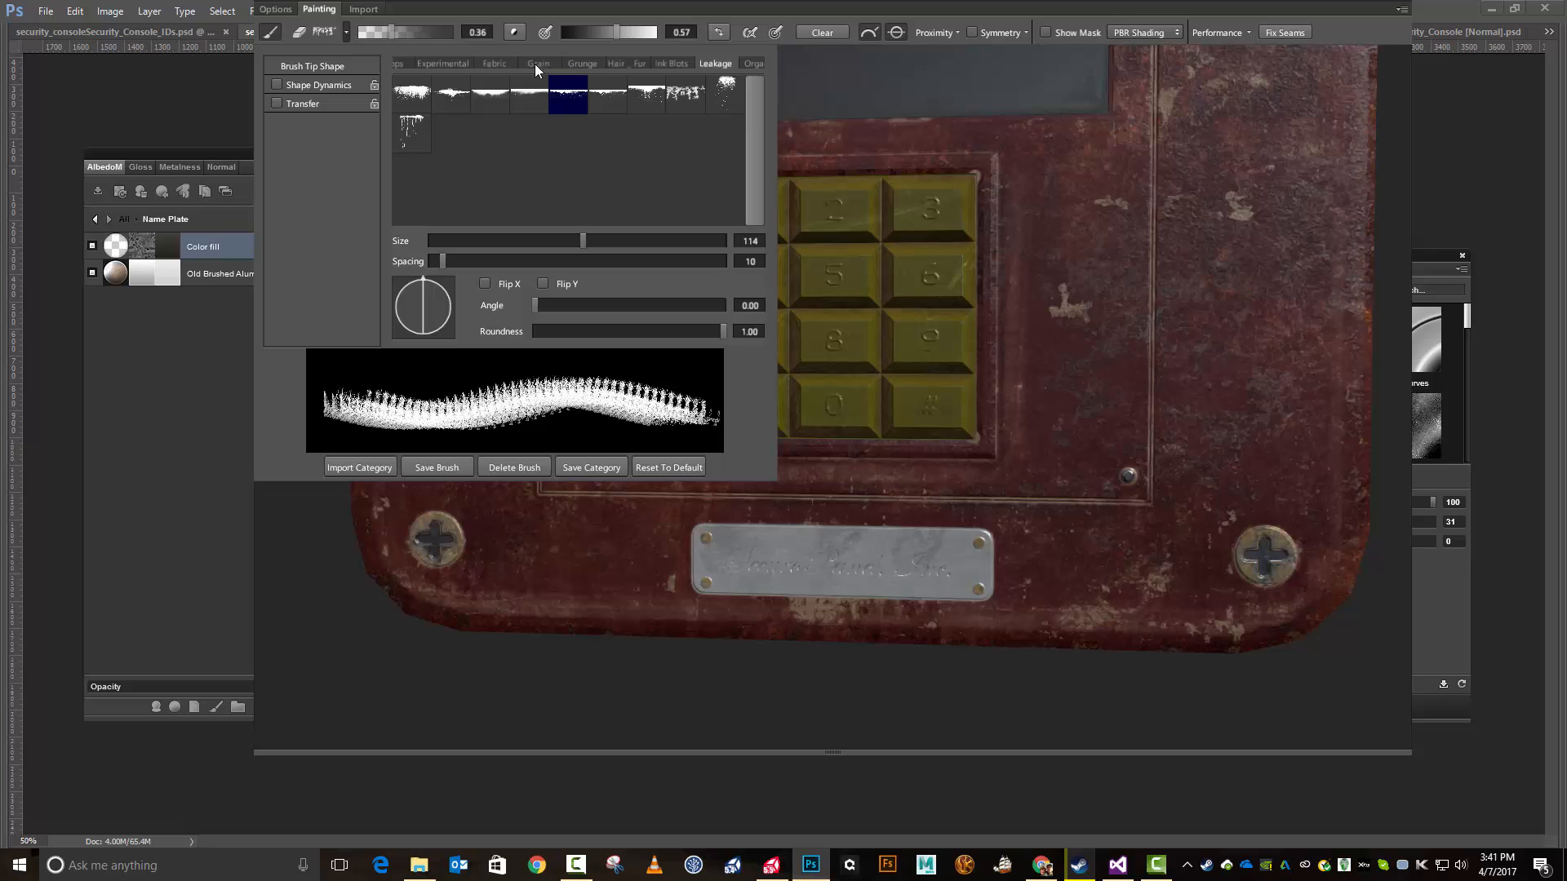
scroll(545, 66, up, 3)
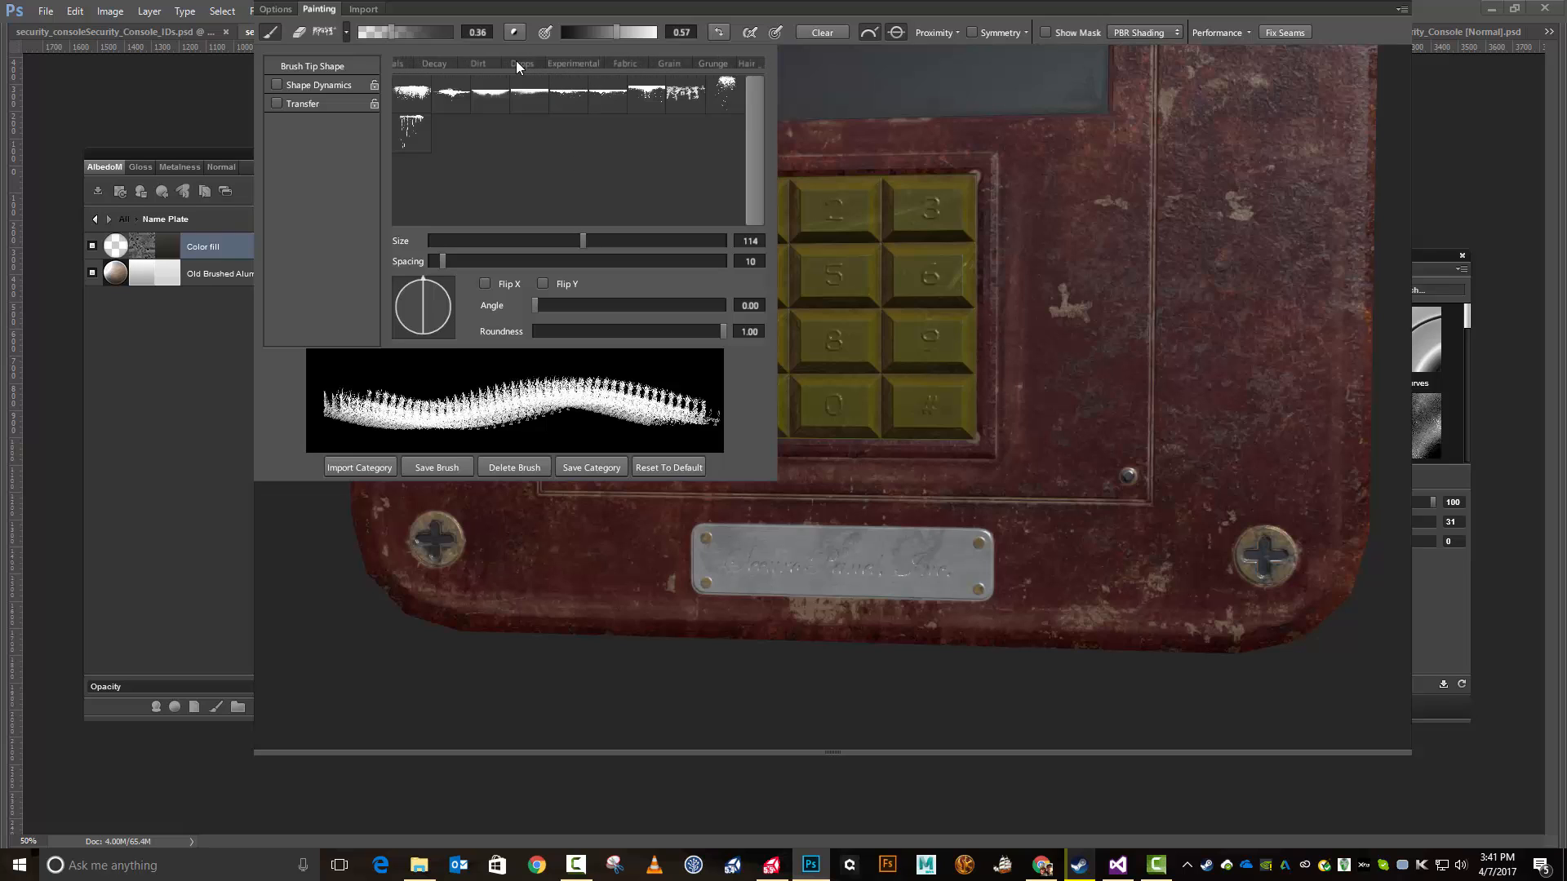
scroll(516, 60, up, 2)
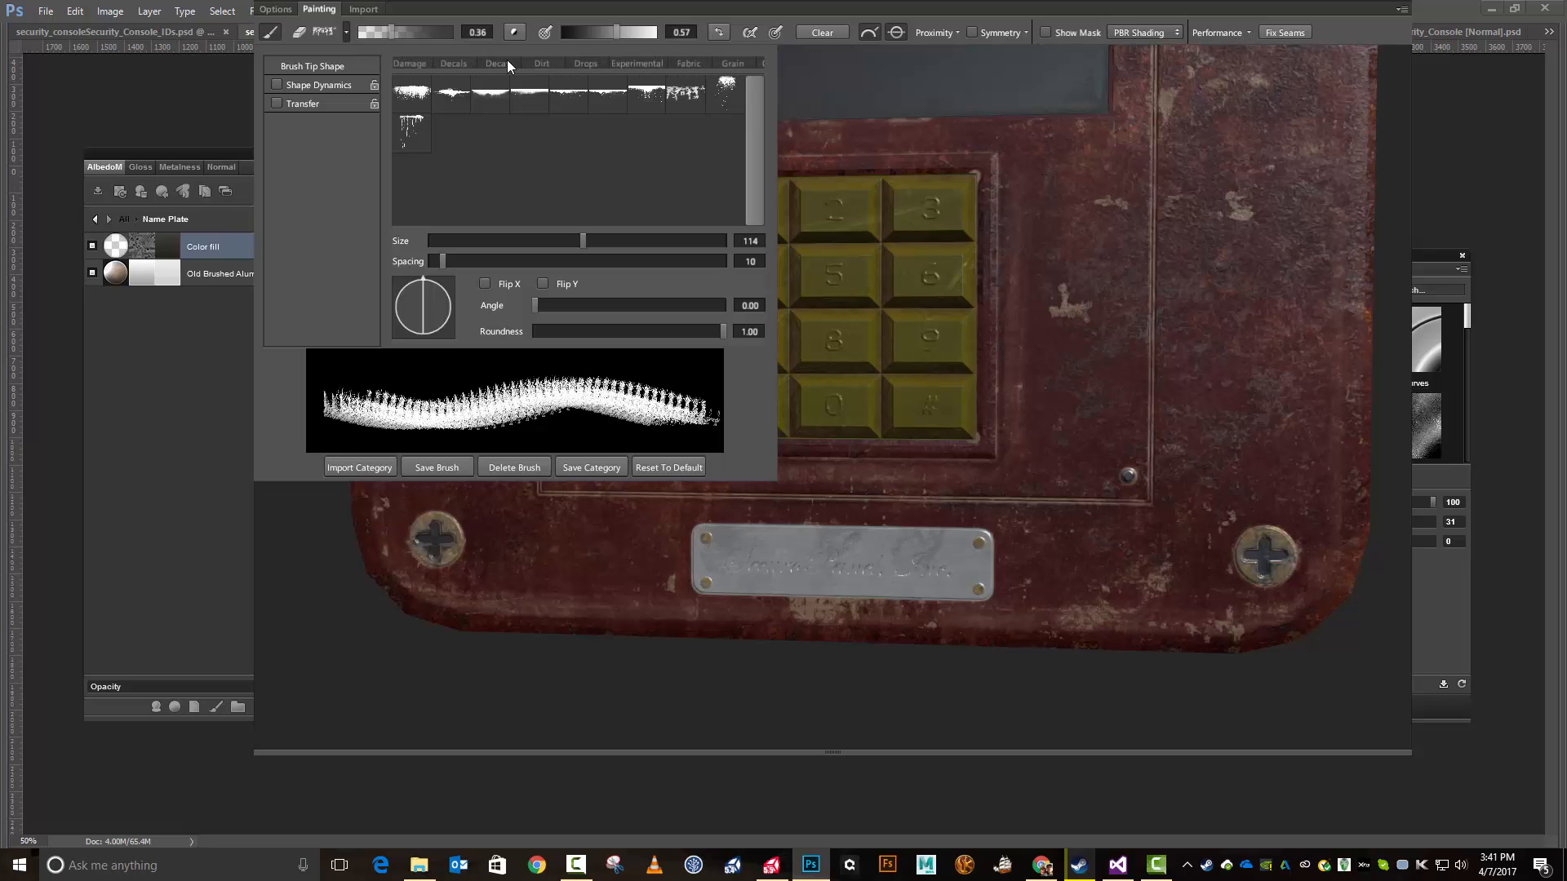
click(506, 61)
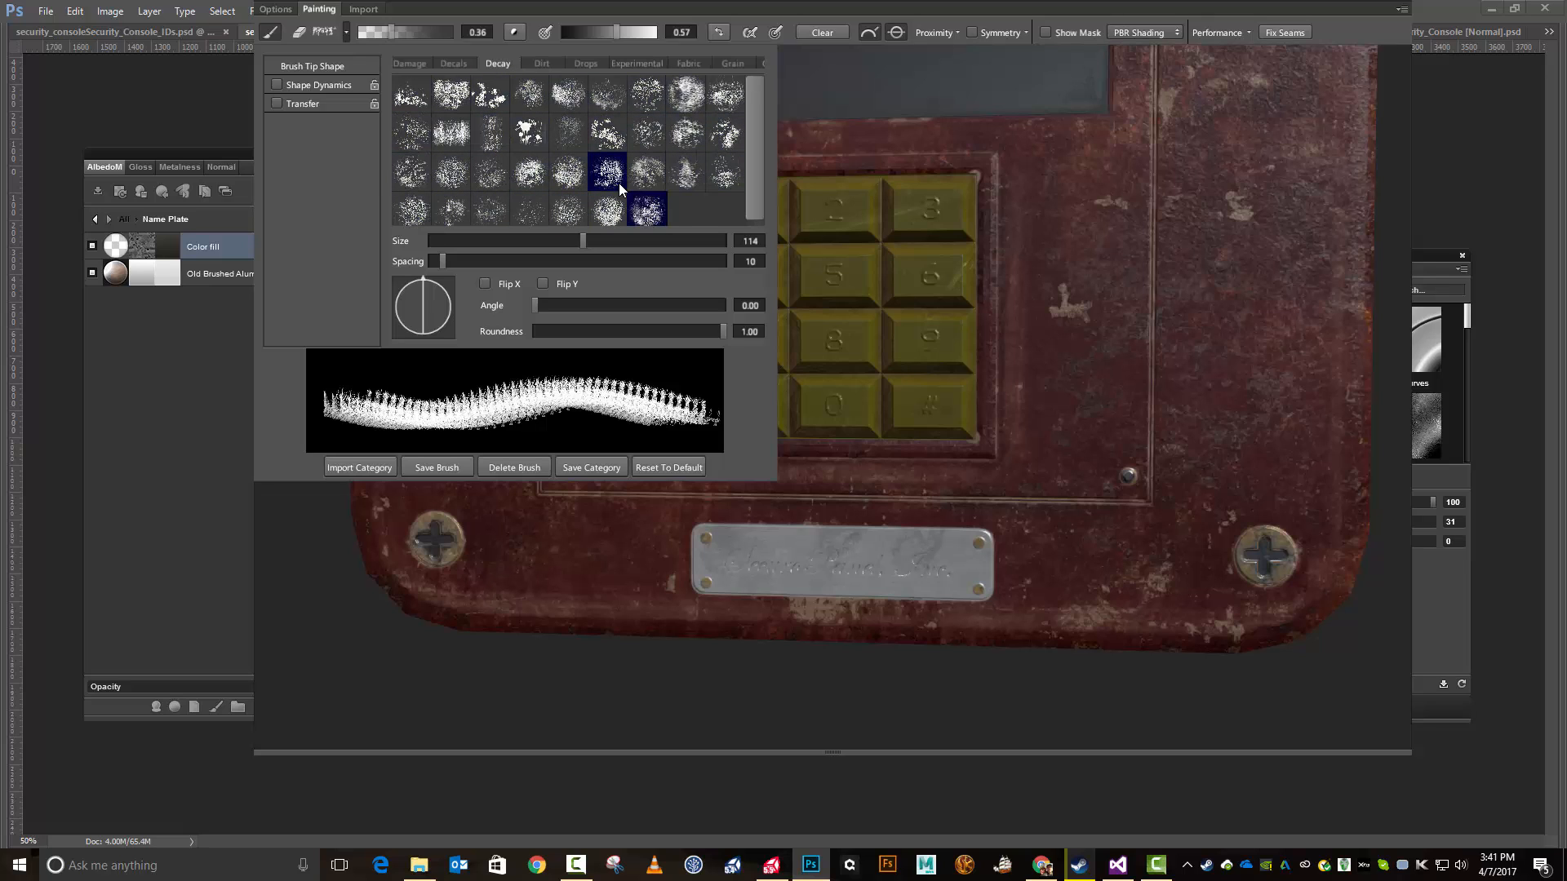
click(729, 175)
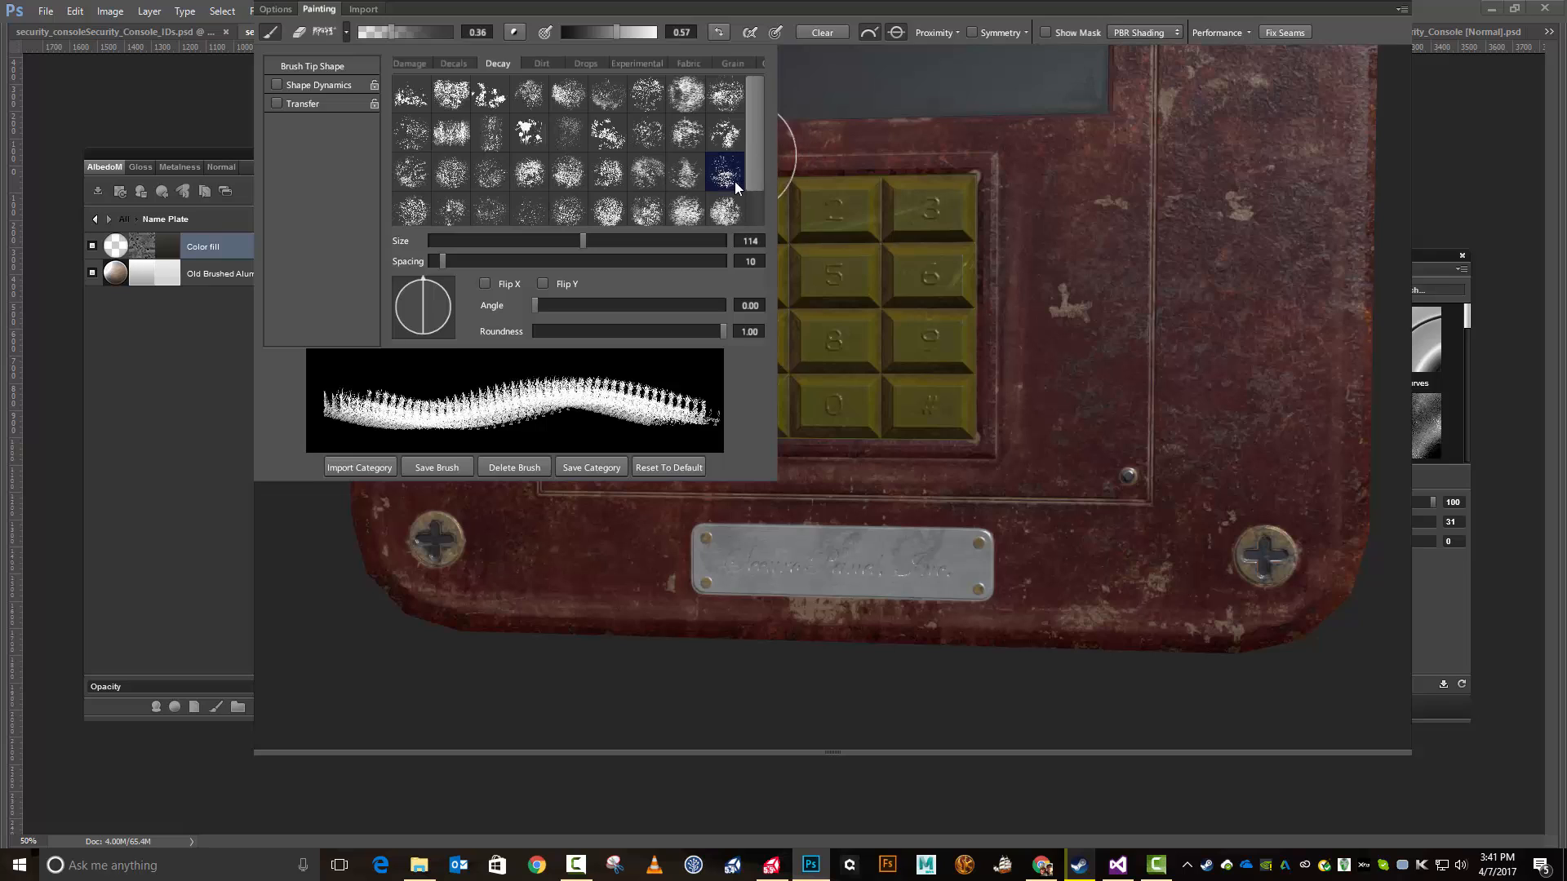
click(408, 180)
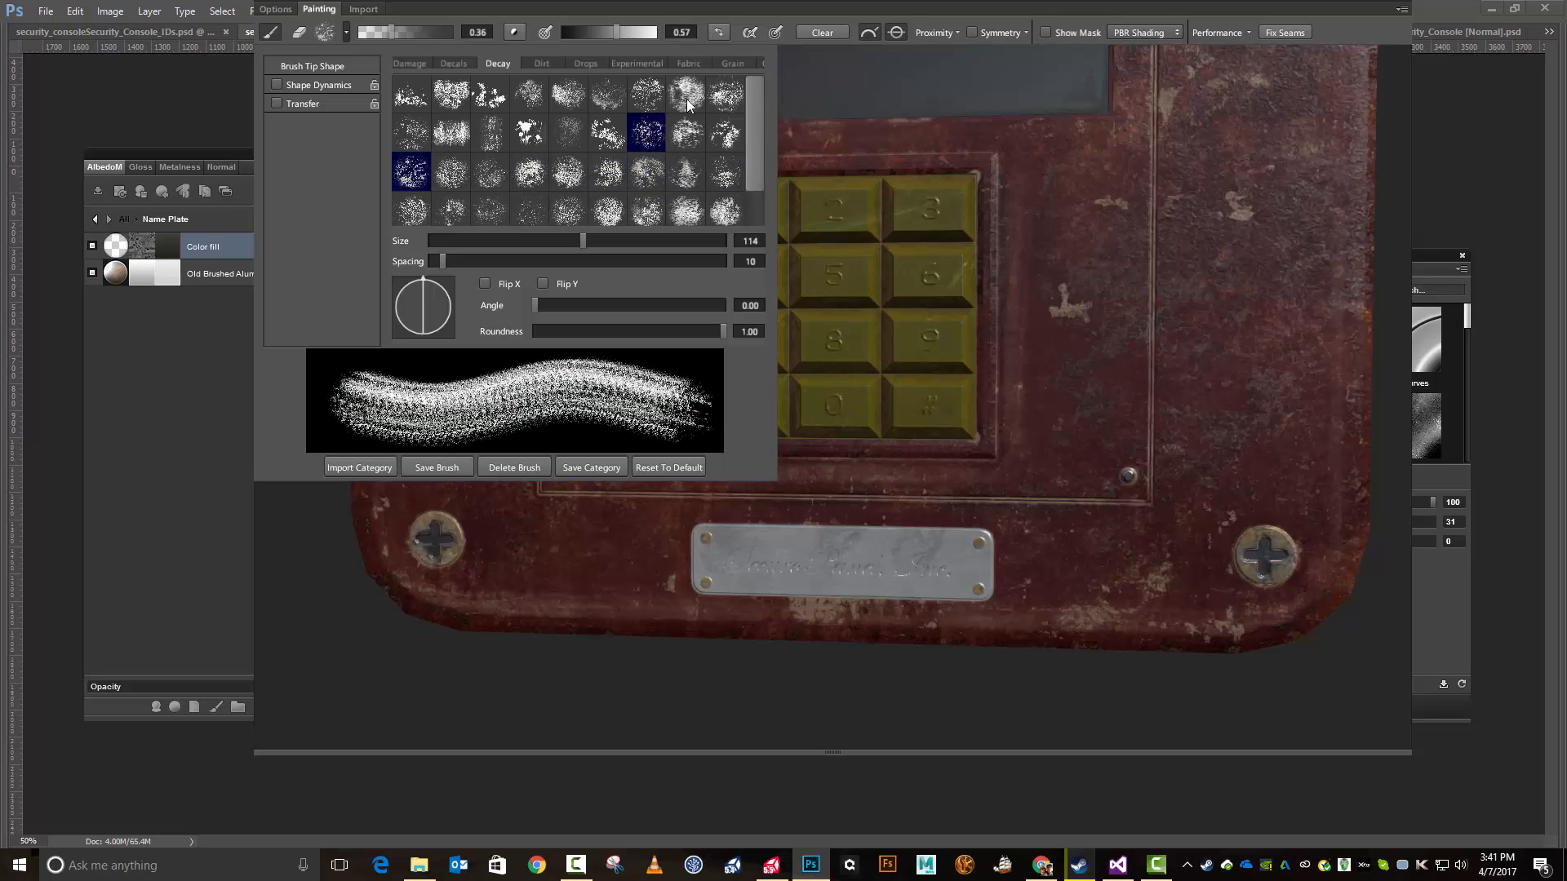
Step: Add a second color fill layer to the Name Plate group and set its color to the yellowish brown 7a652c
mouse_move(1451, 438)
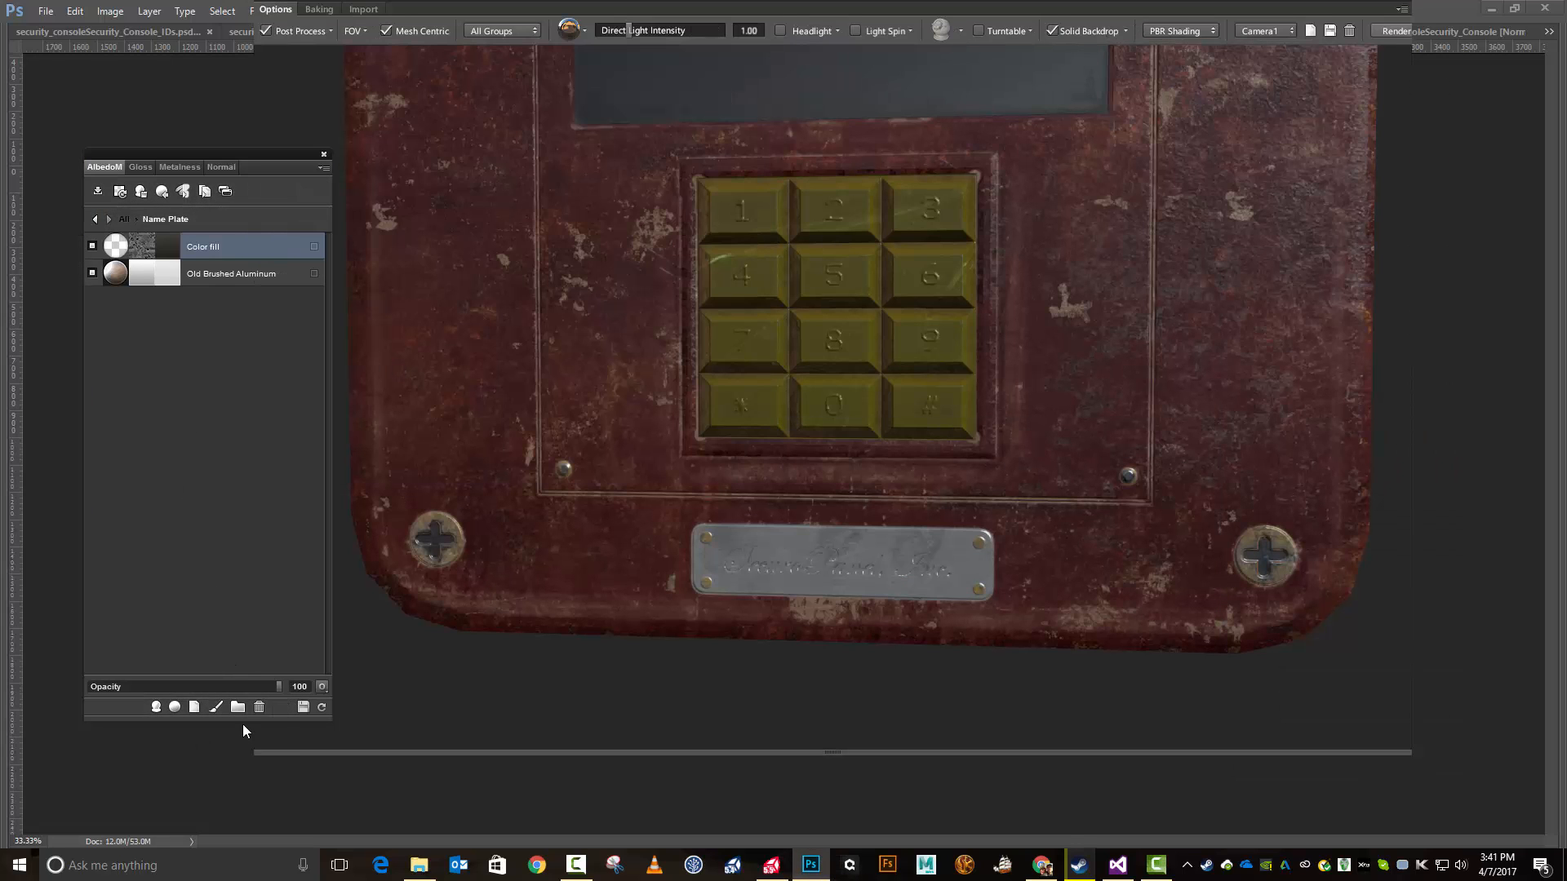
click(187, 710)
double_click(158, 246)
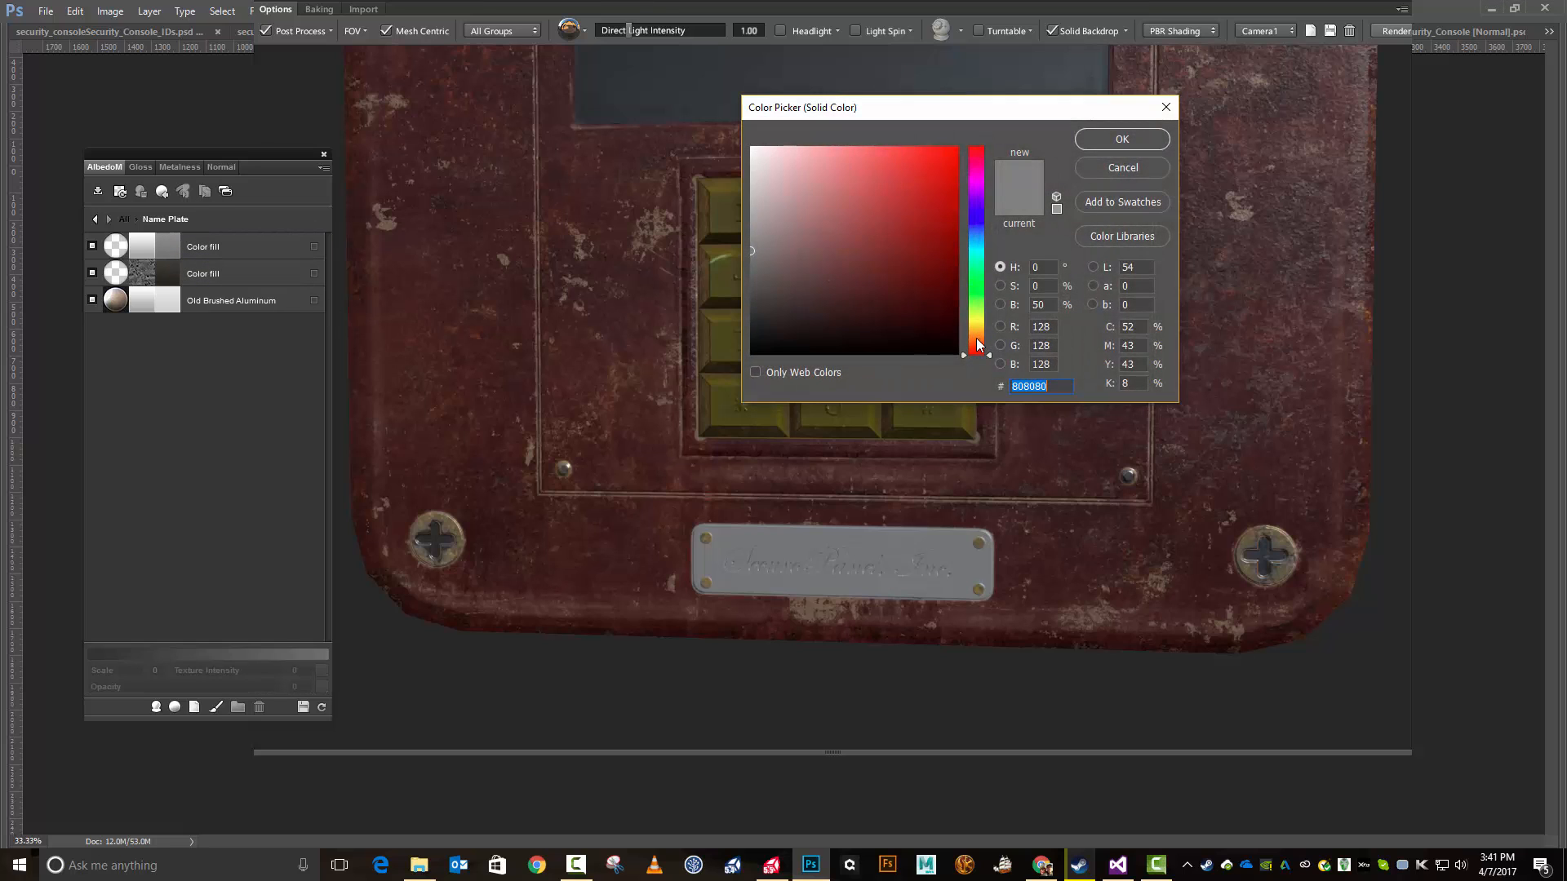
drag(977, 339, 982, 337)
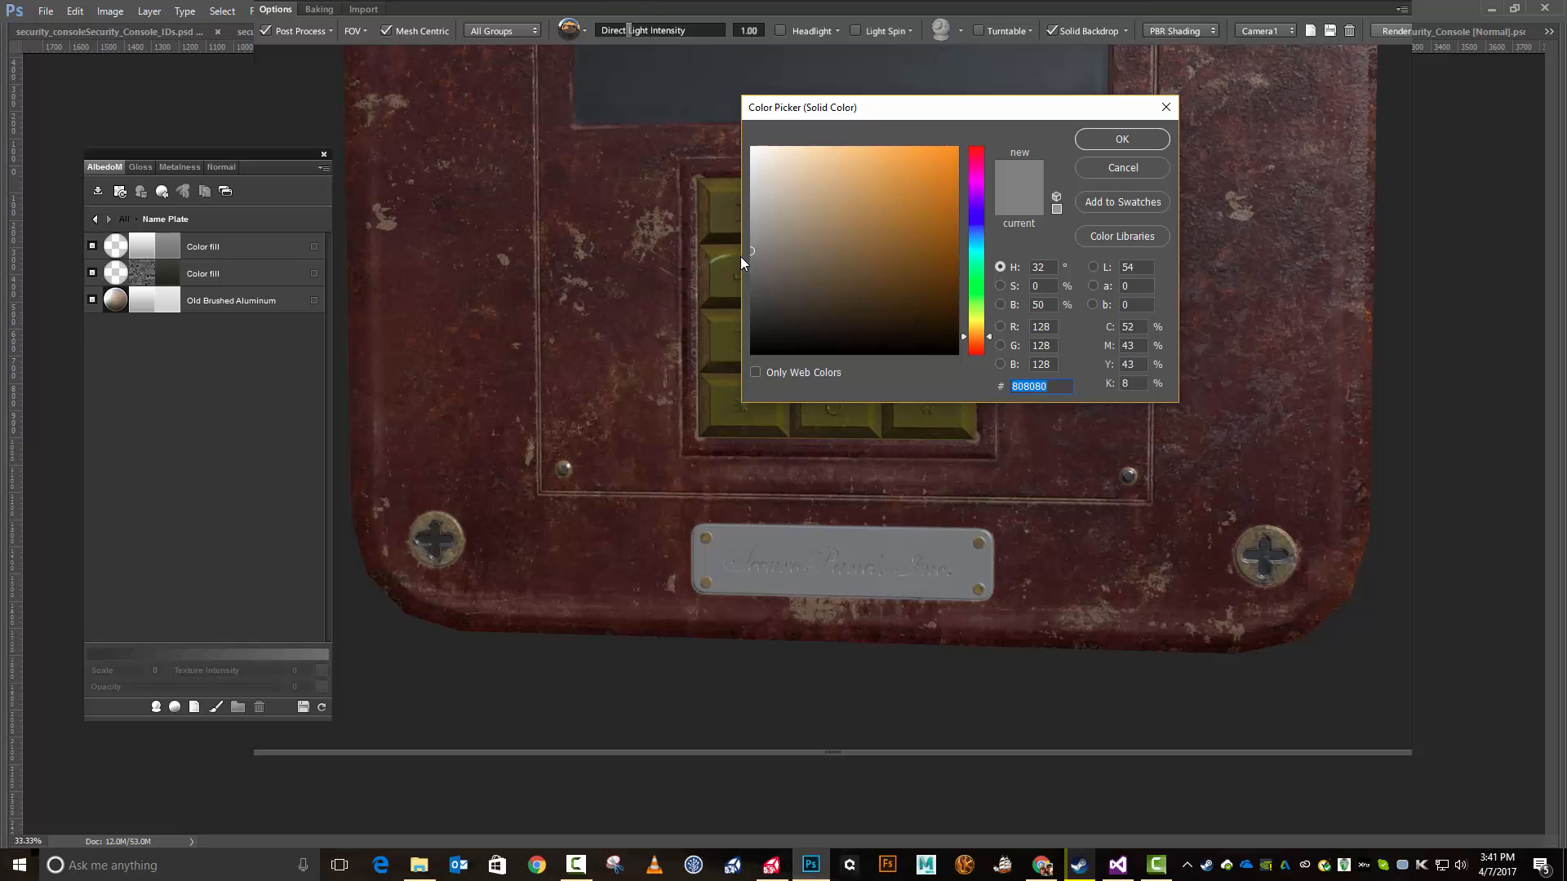
drag(761, 250, 882, 255)
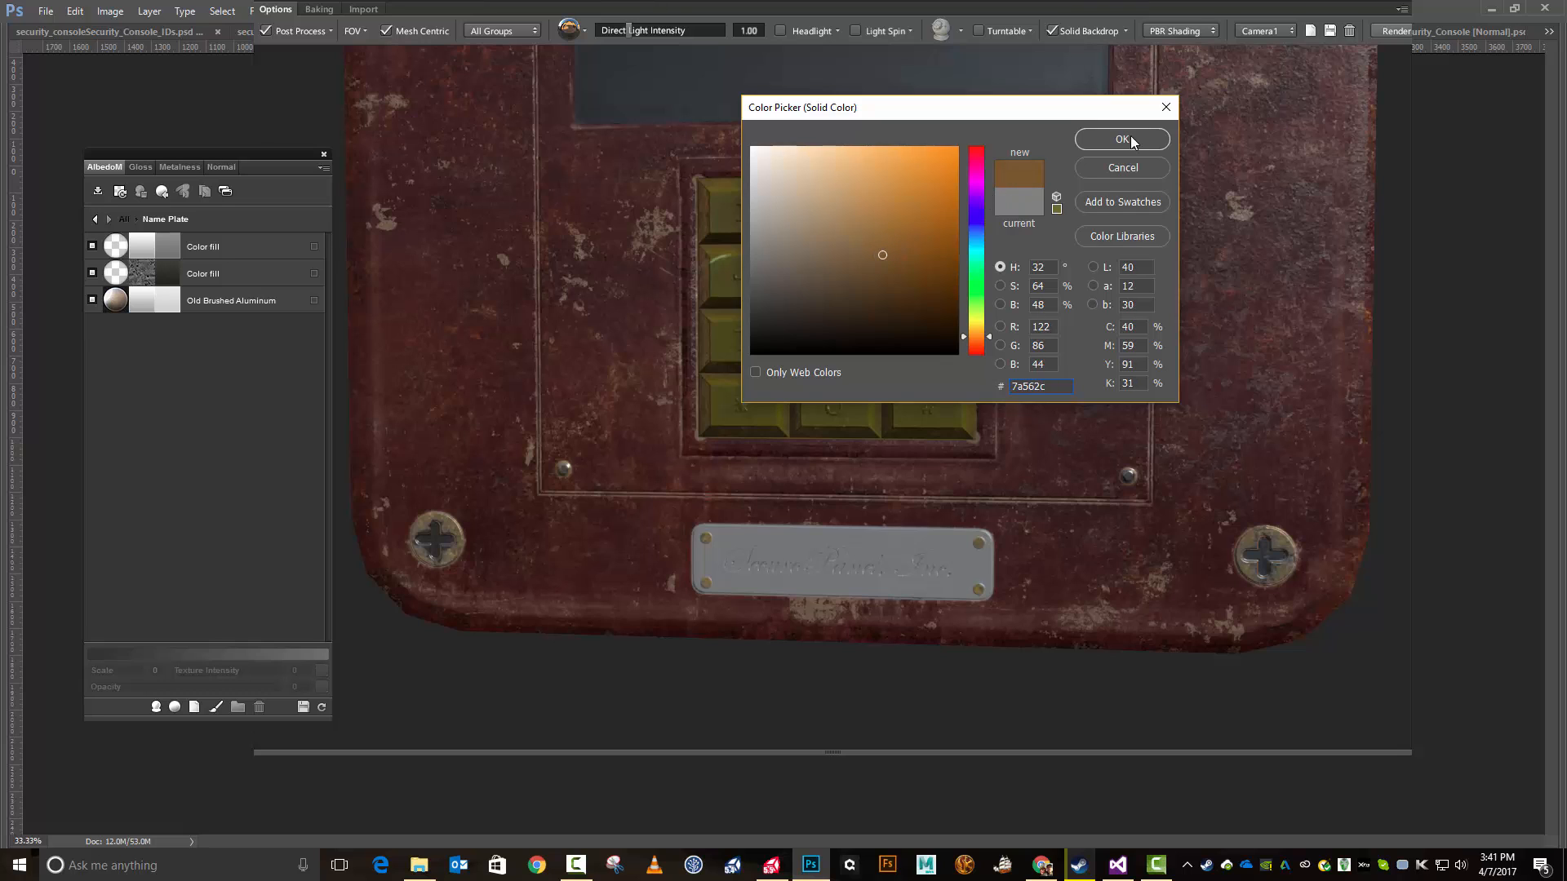
drag(993, 330, 979, 330)
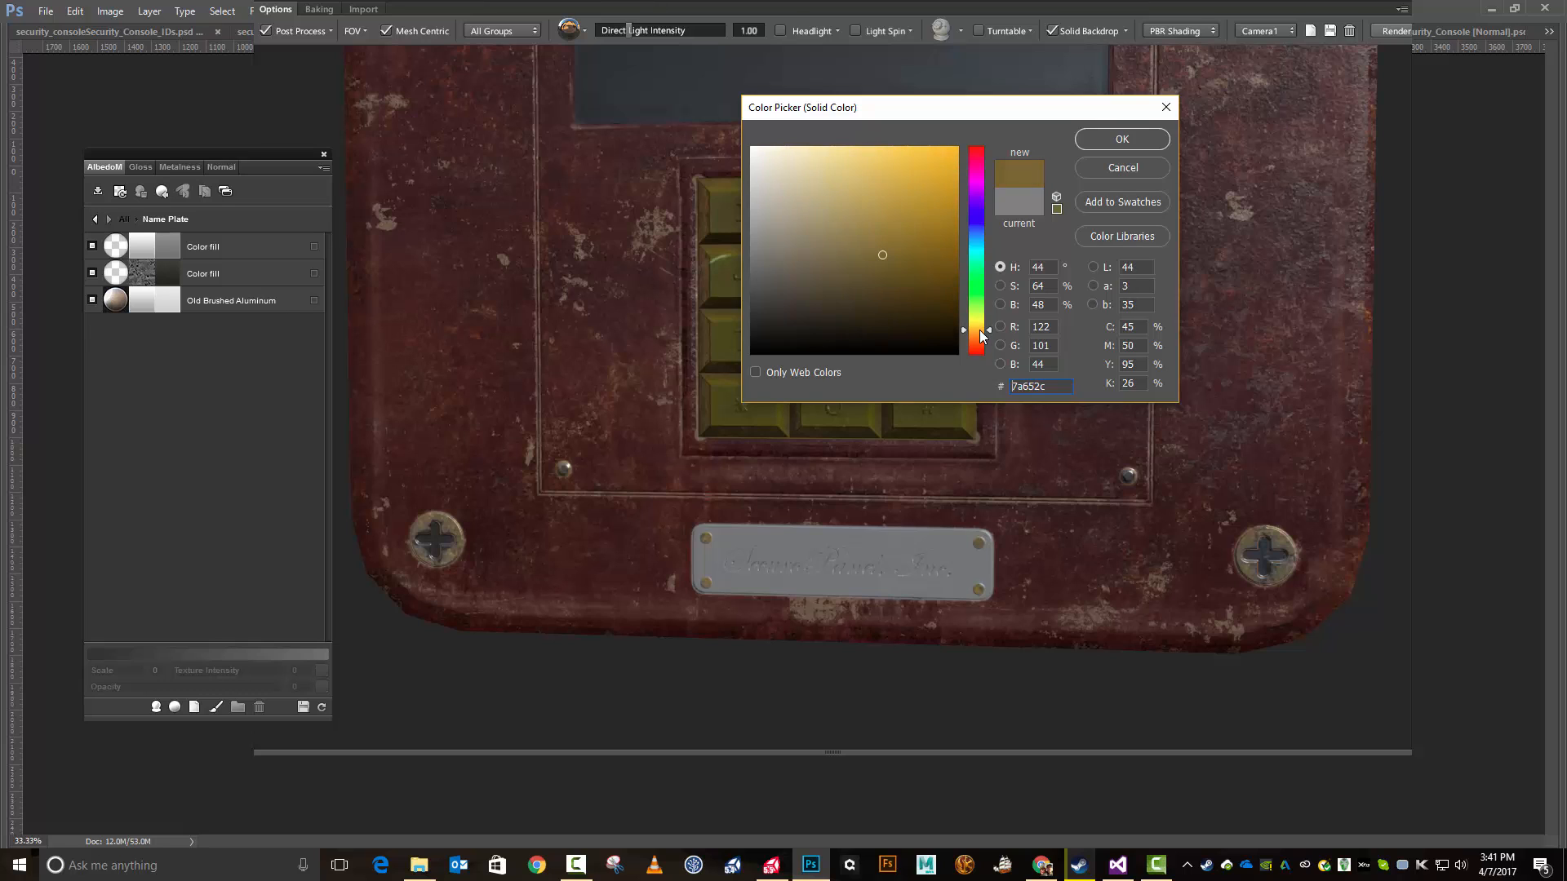
click(1122, 139)
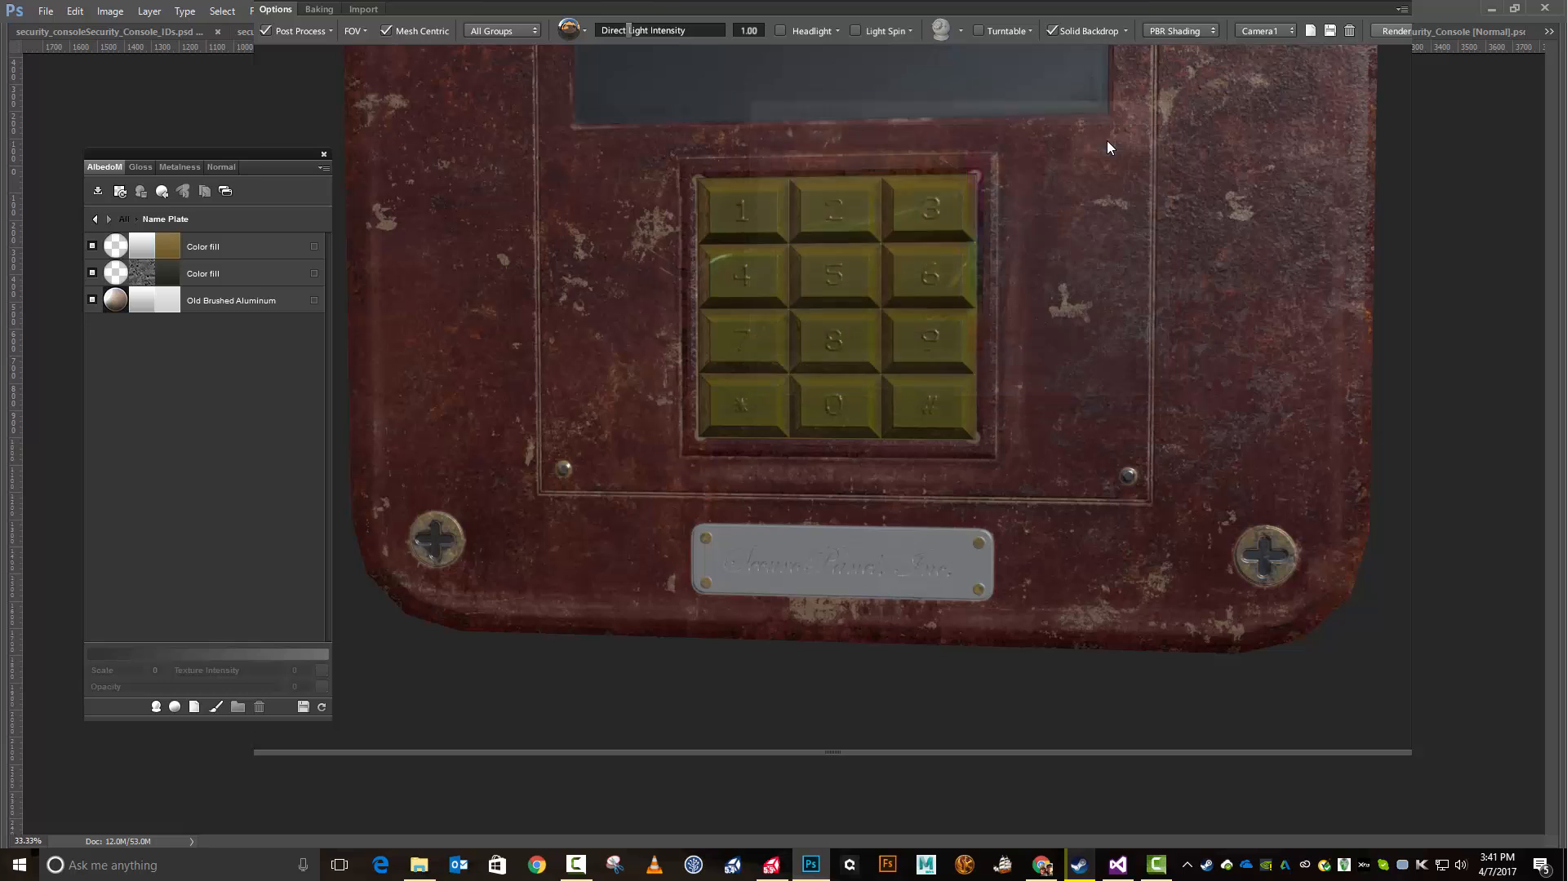
Step: Open the brown fill's mask in full shaded mode, start it from Black, and ready a Decay brush tip at paint value 0.49
click(140, 251)
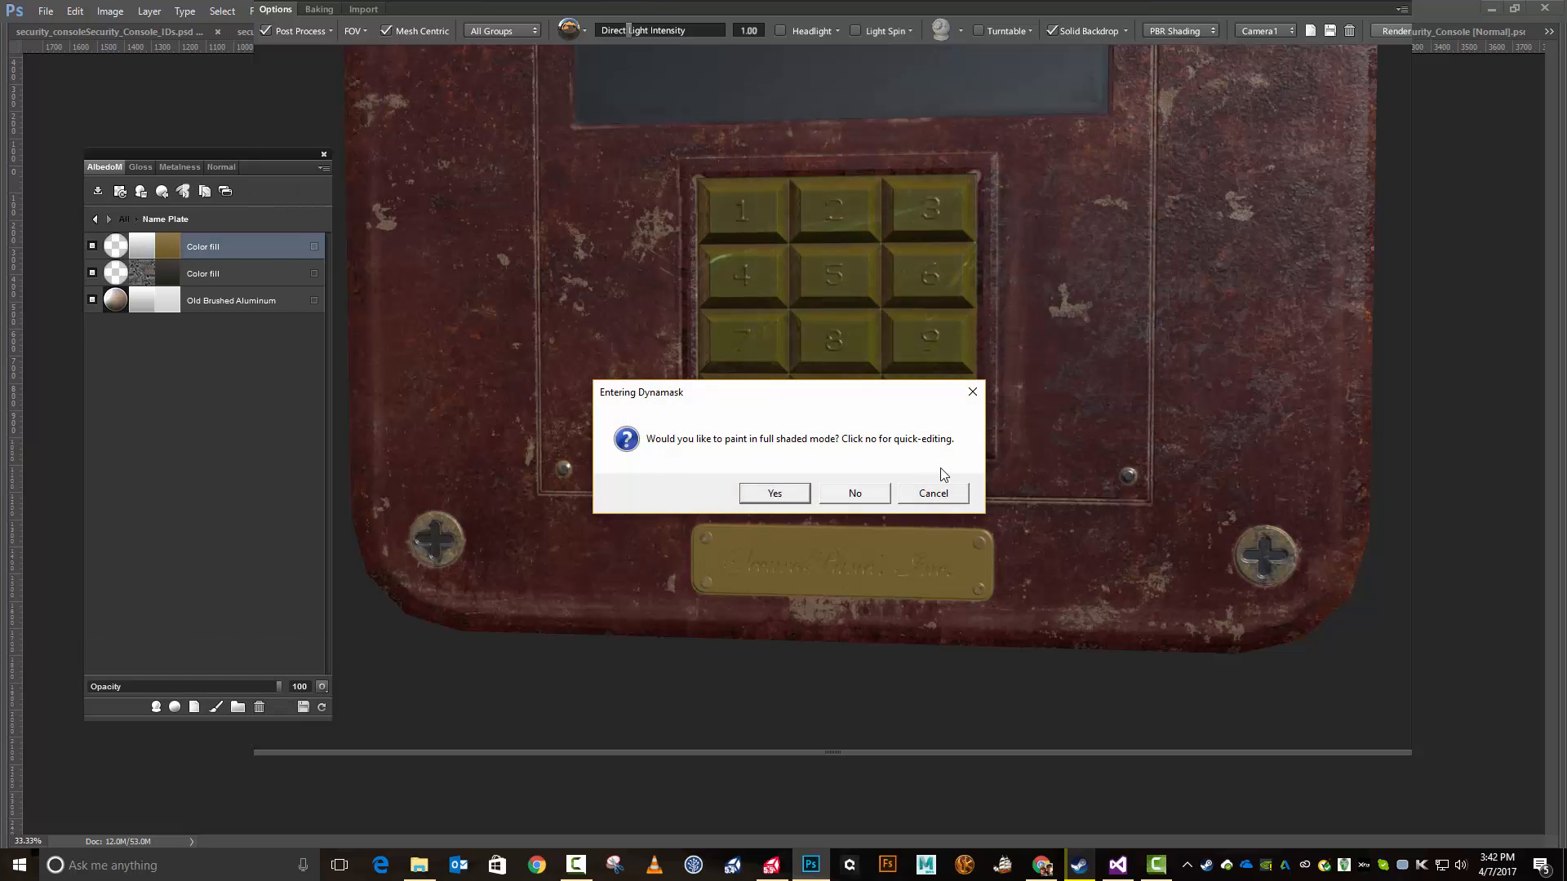
click(774, 494)
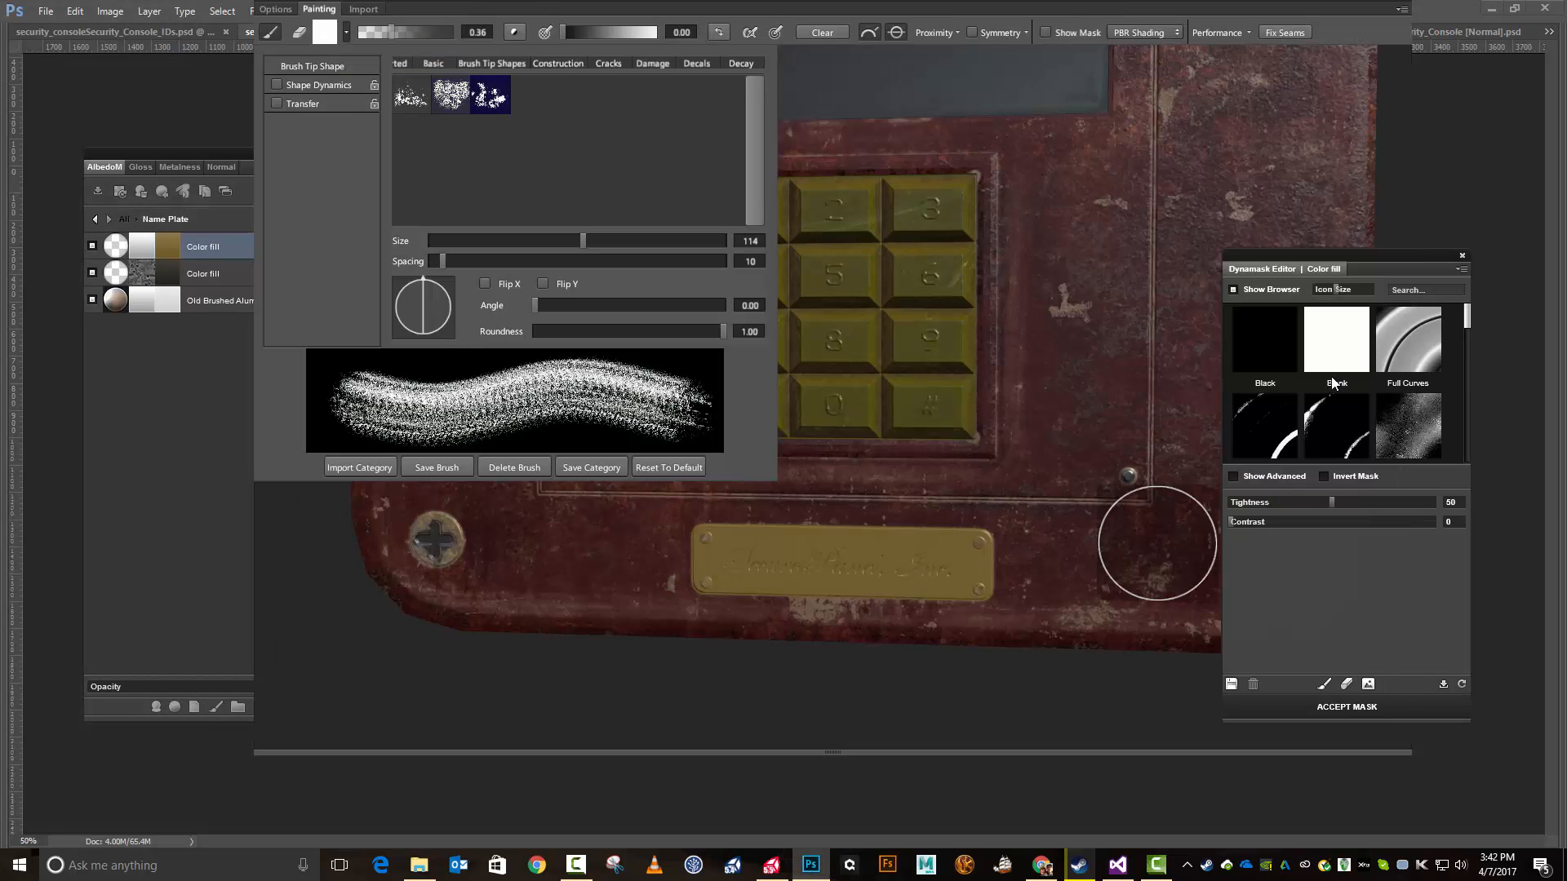
click(1264, 351)
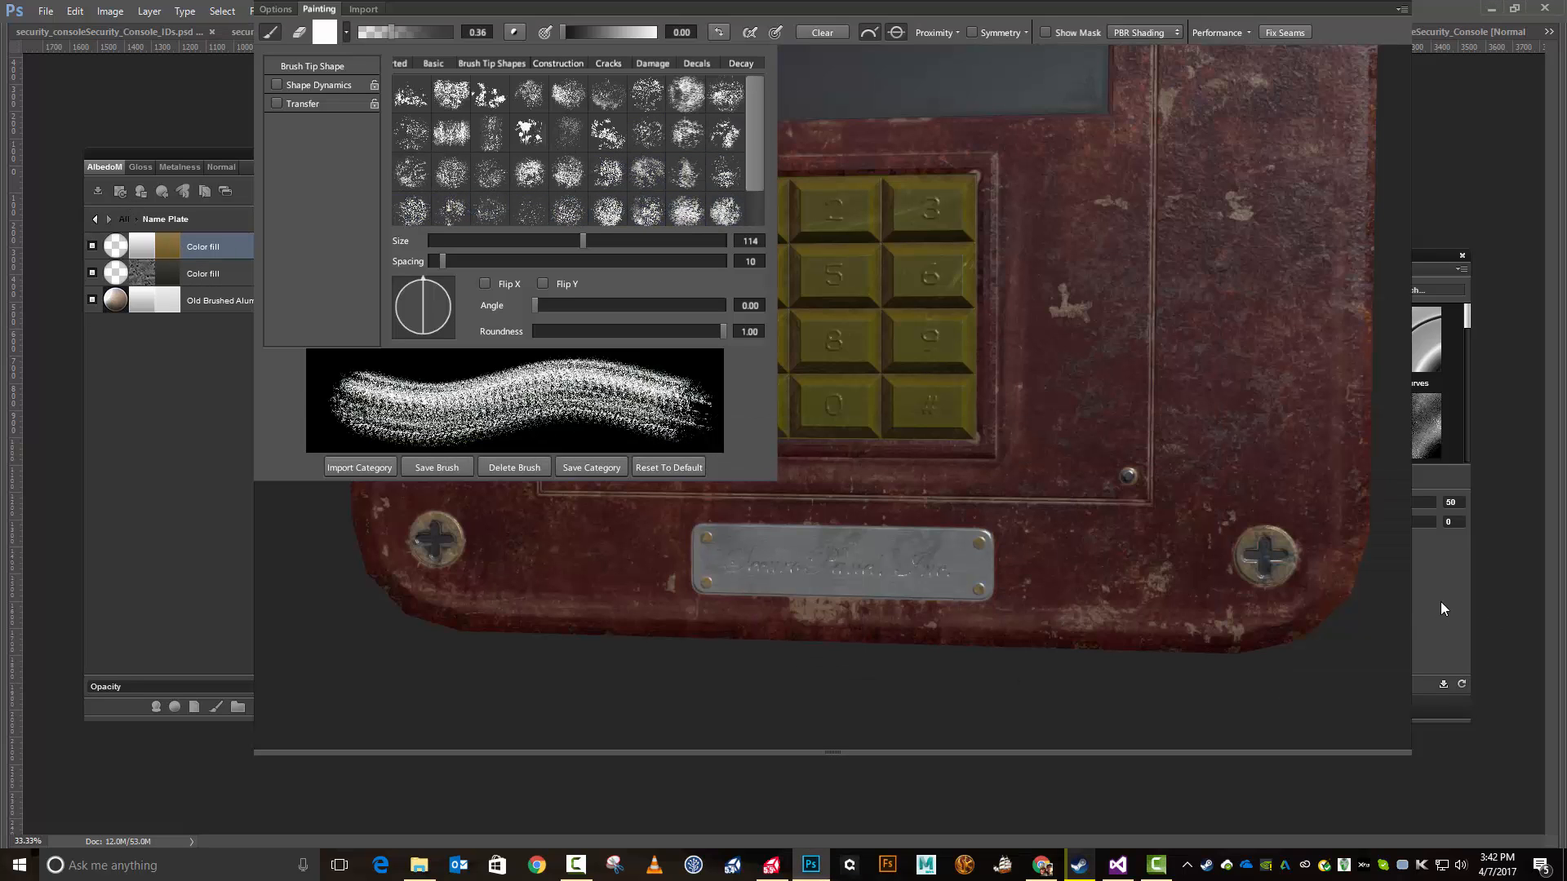
click(490, 94)
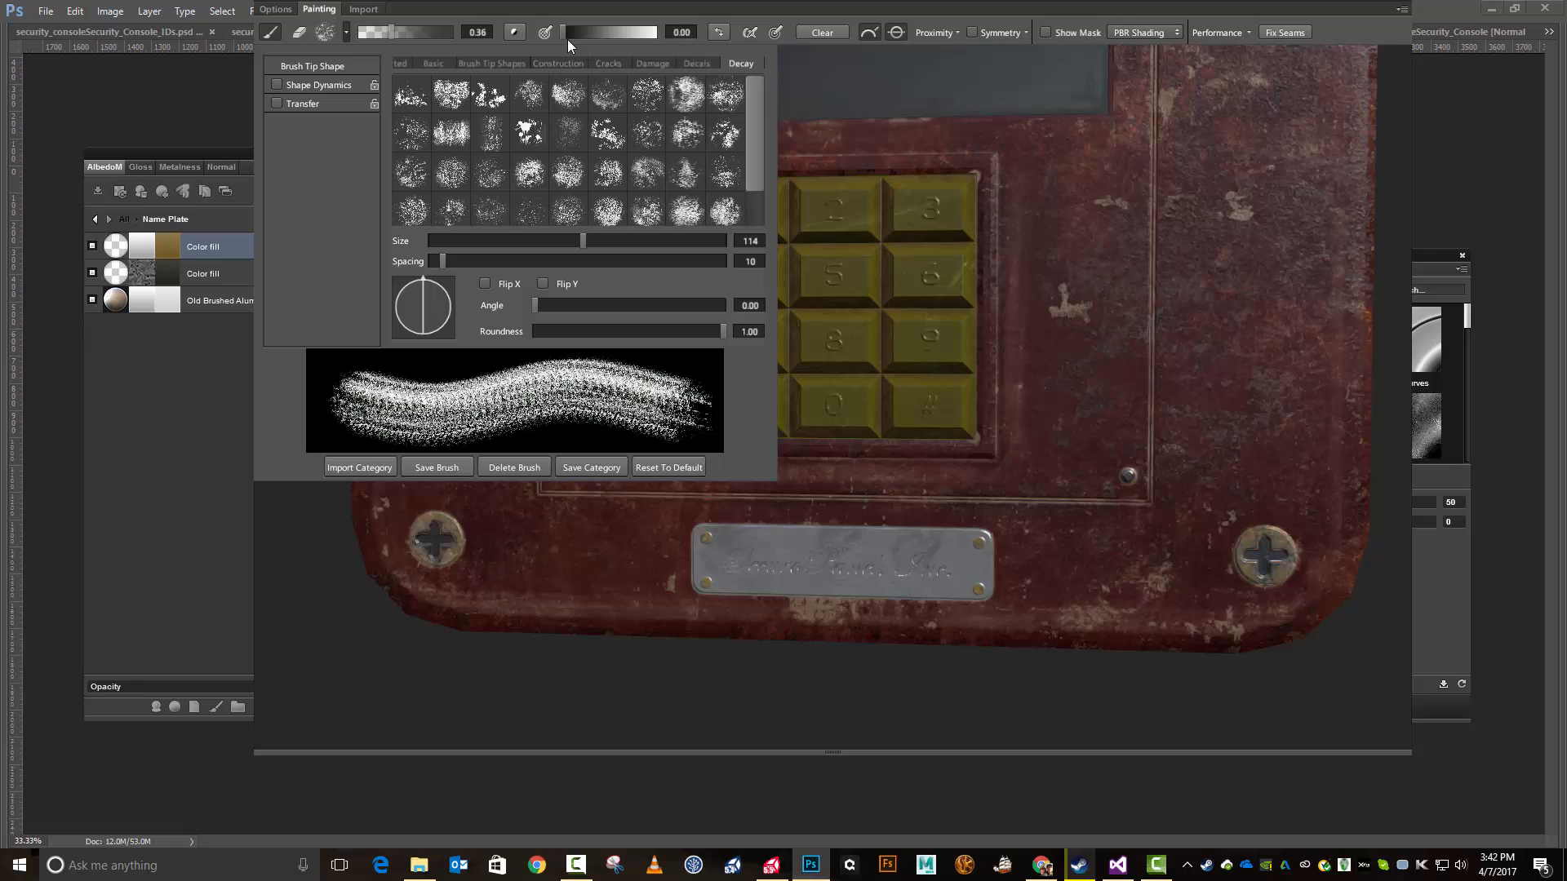
drag(560, 35, 606, 33)
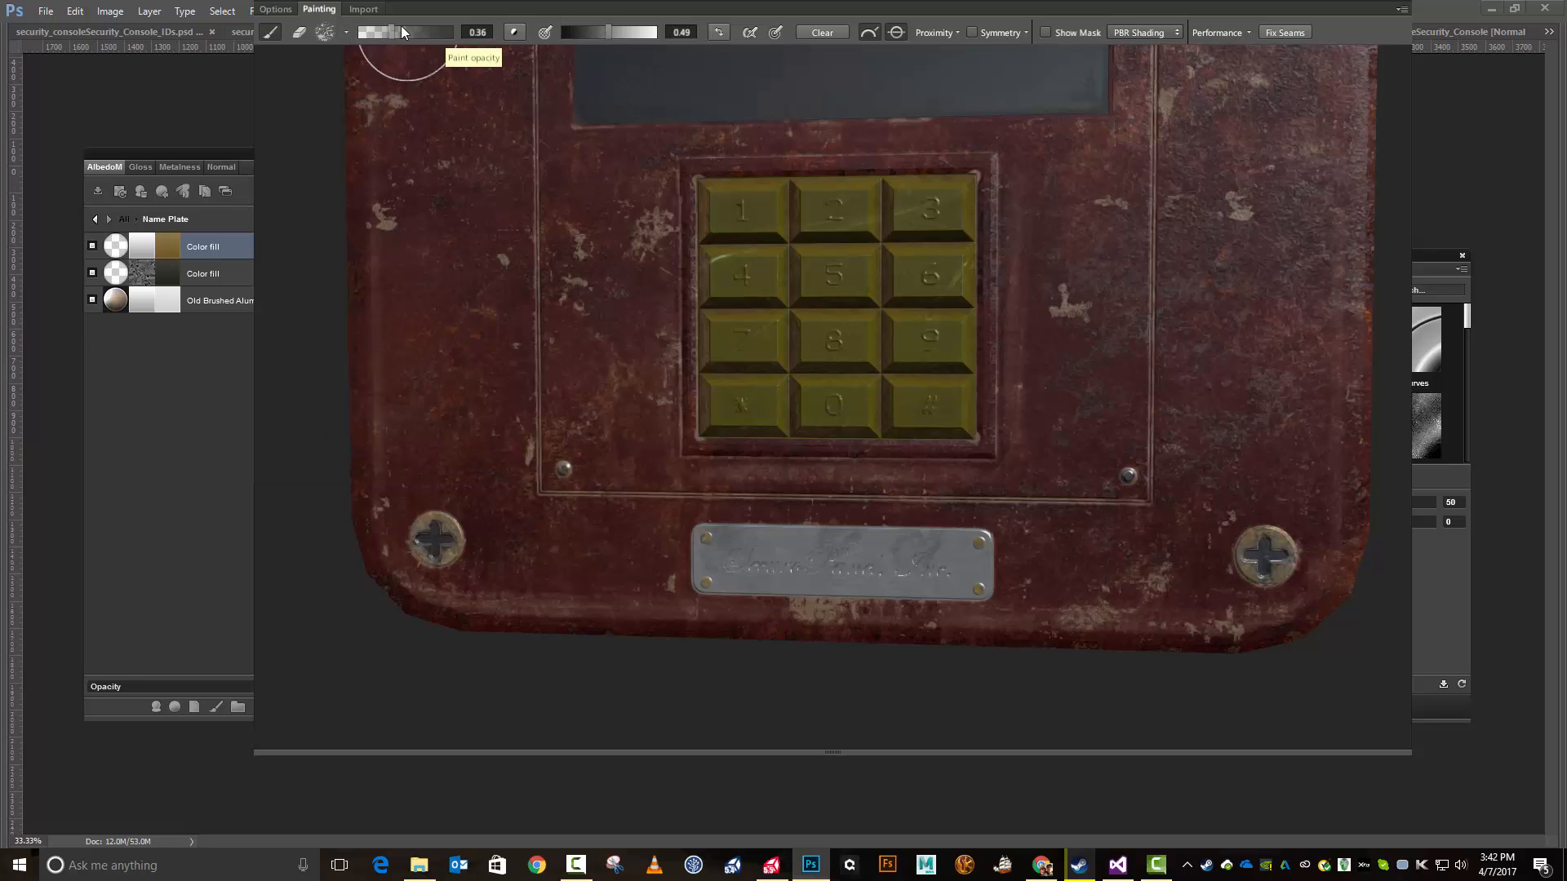
Step: Paint speckled brown grime across the name plate with paint opacity 0.63 and paint value 0.85, and accept the mask
click(184, 244)
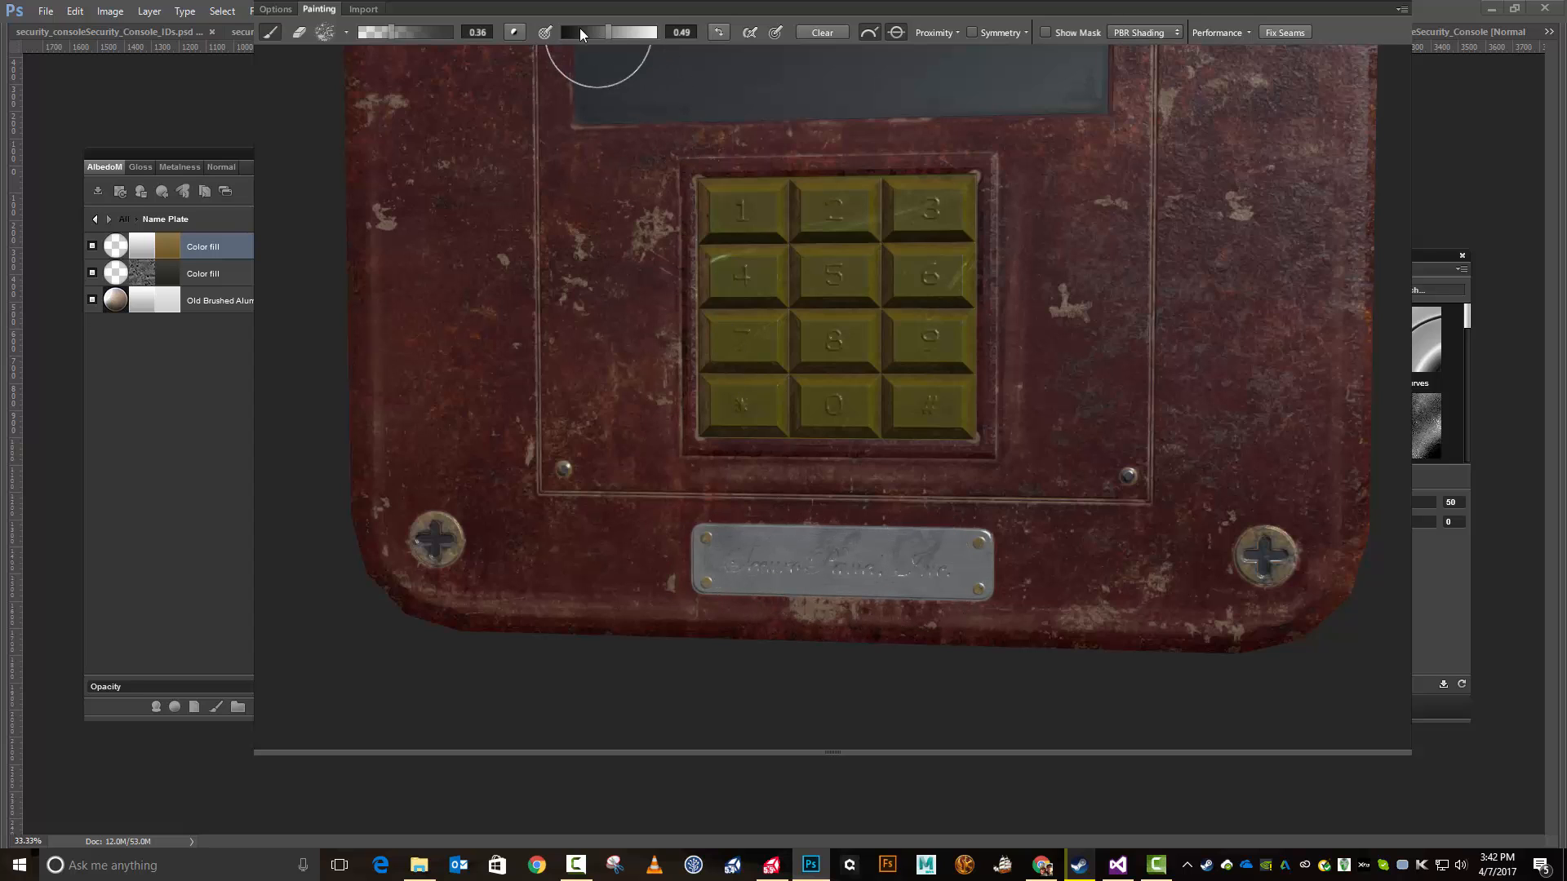
drag(392, 32, 416, 30)
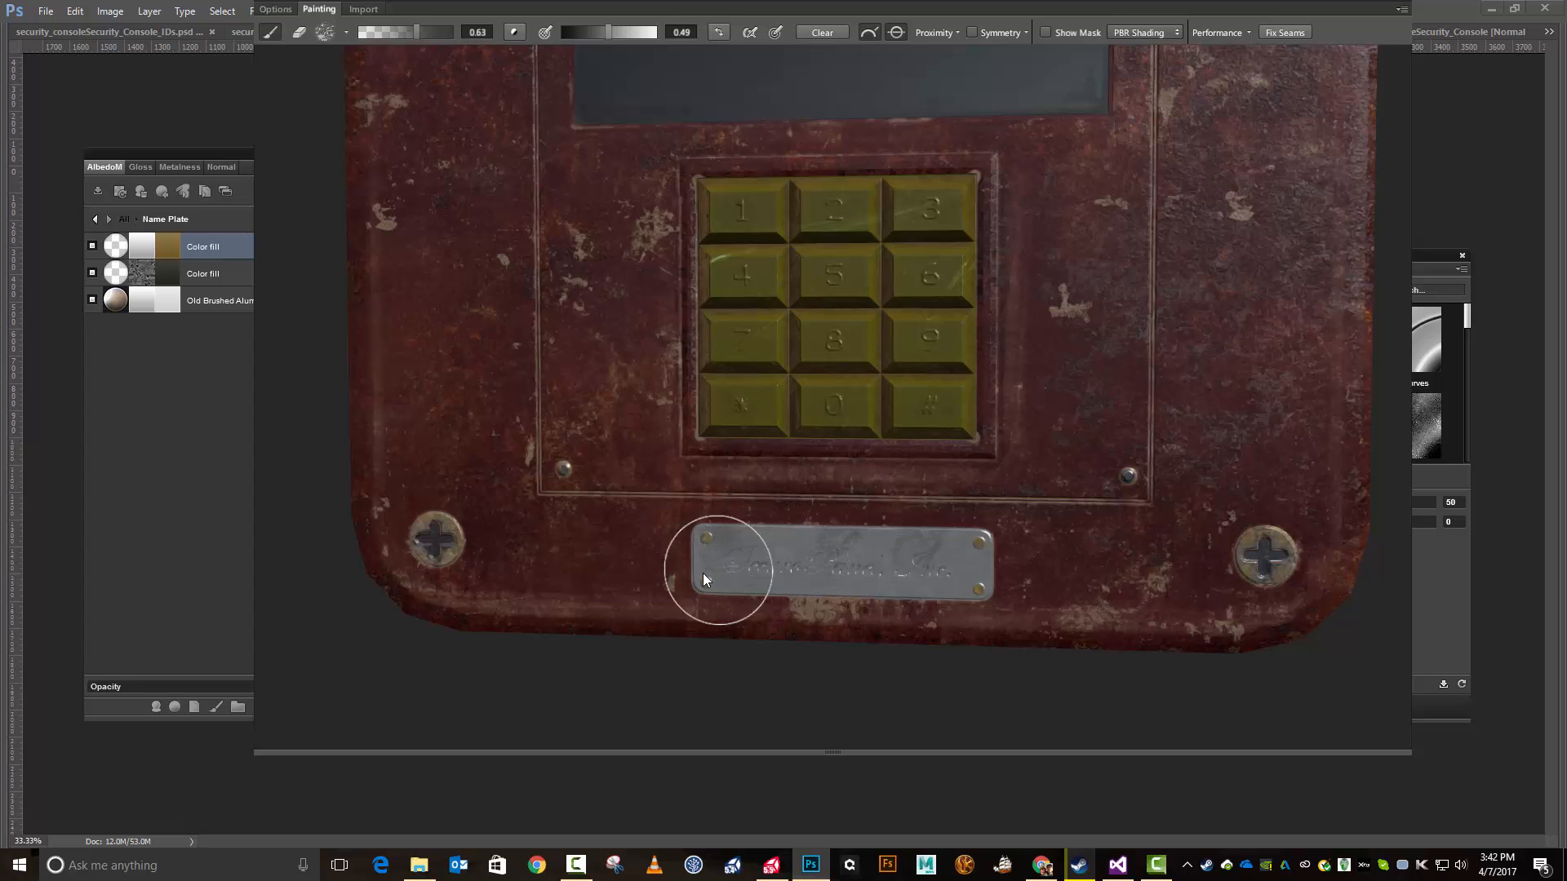
drag(730, 568, 806, 565)
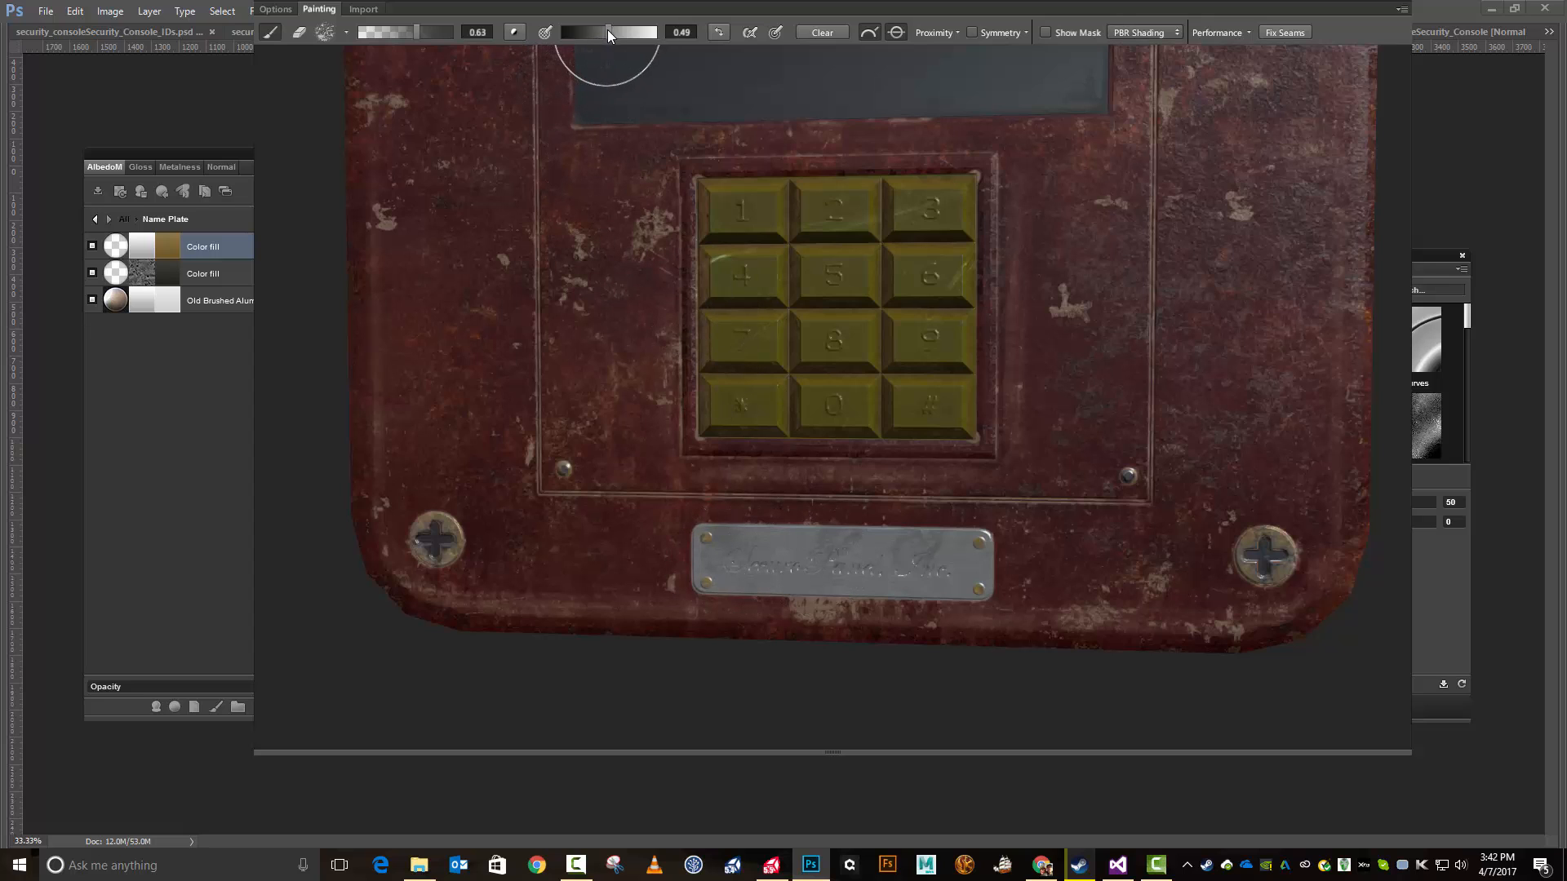
drag(607, 30, 643, 52)
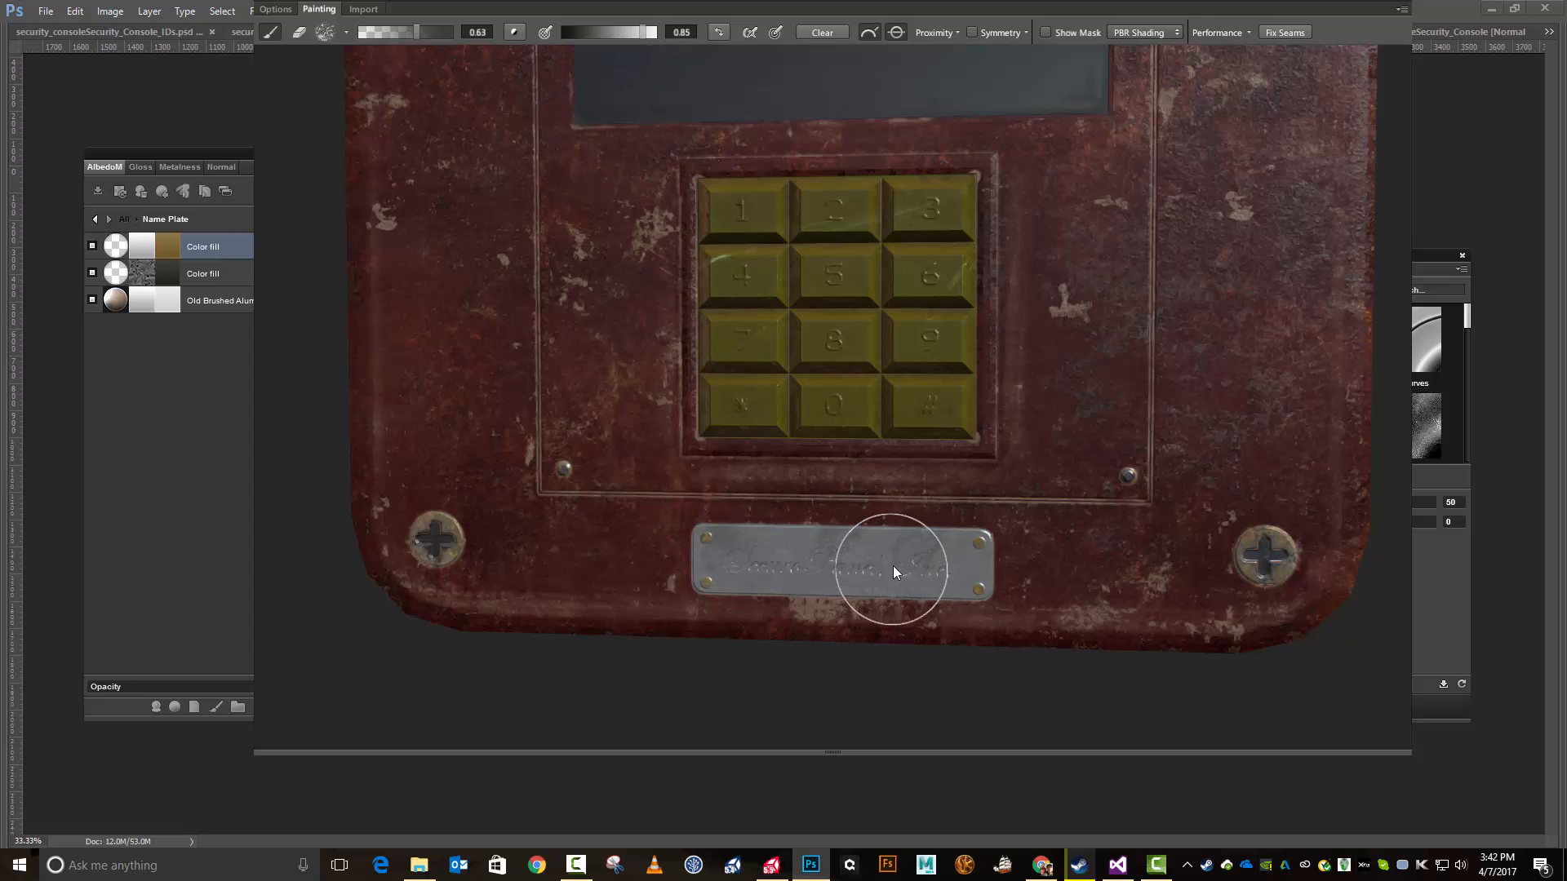
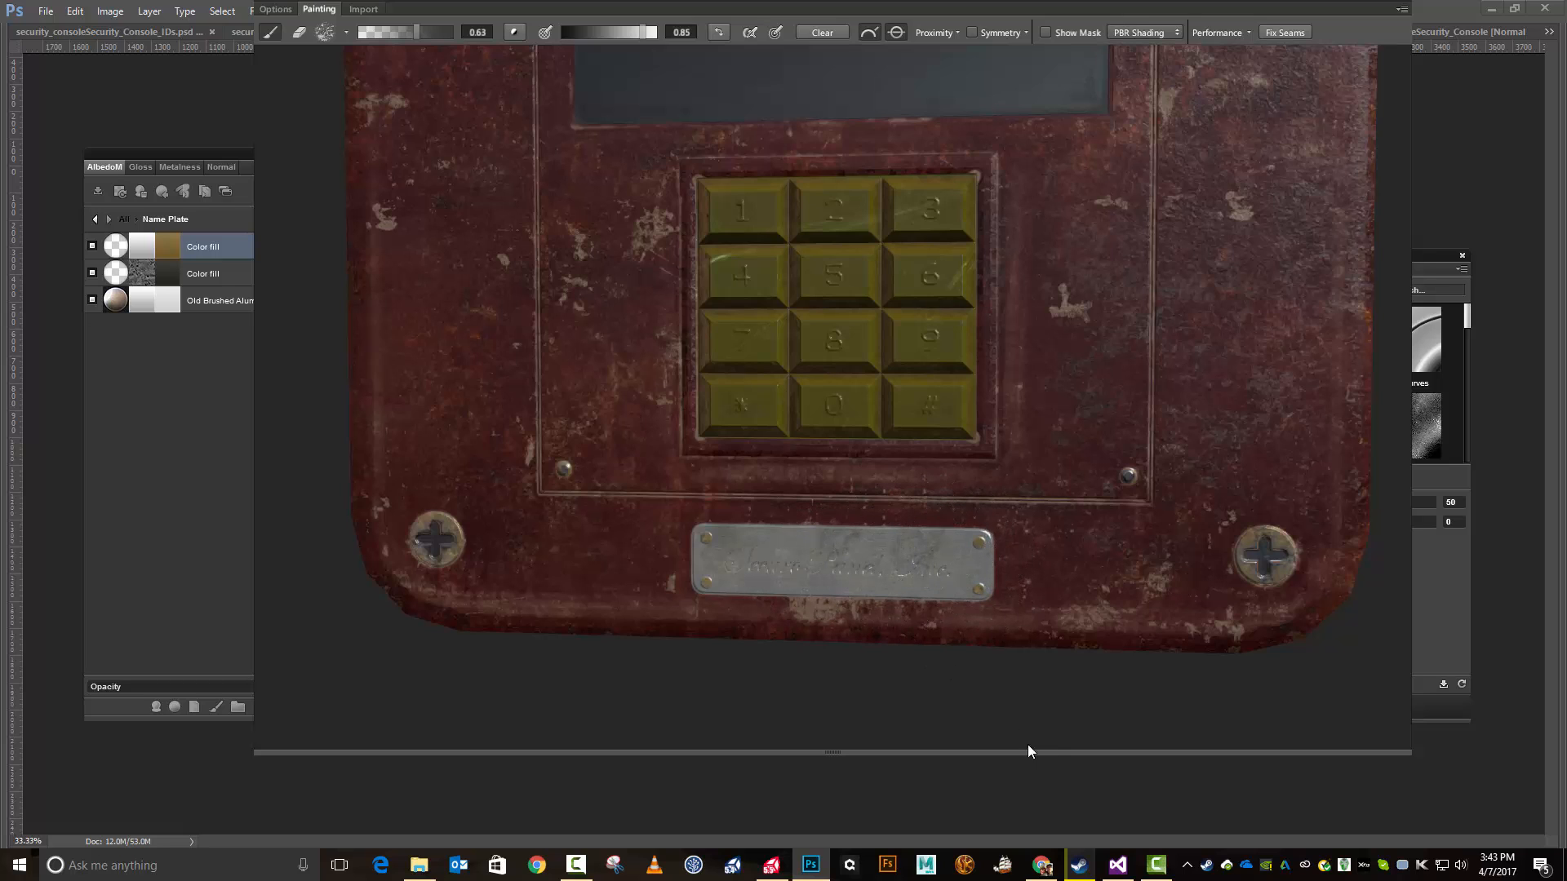
mouse_move(224, 261)
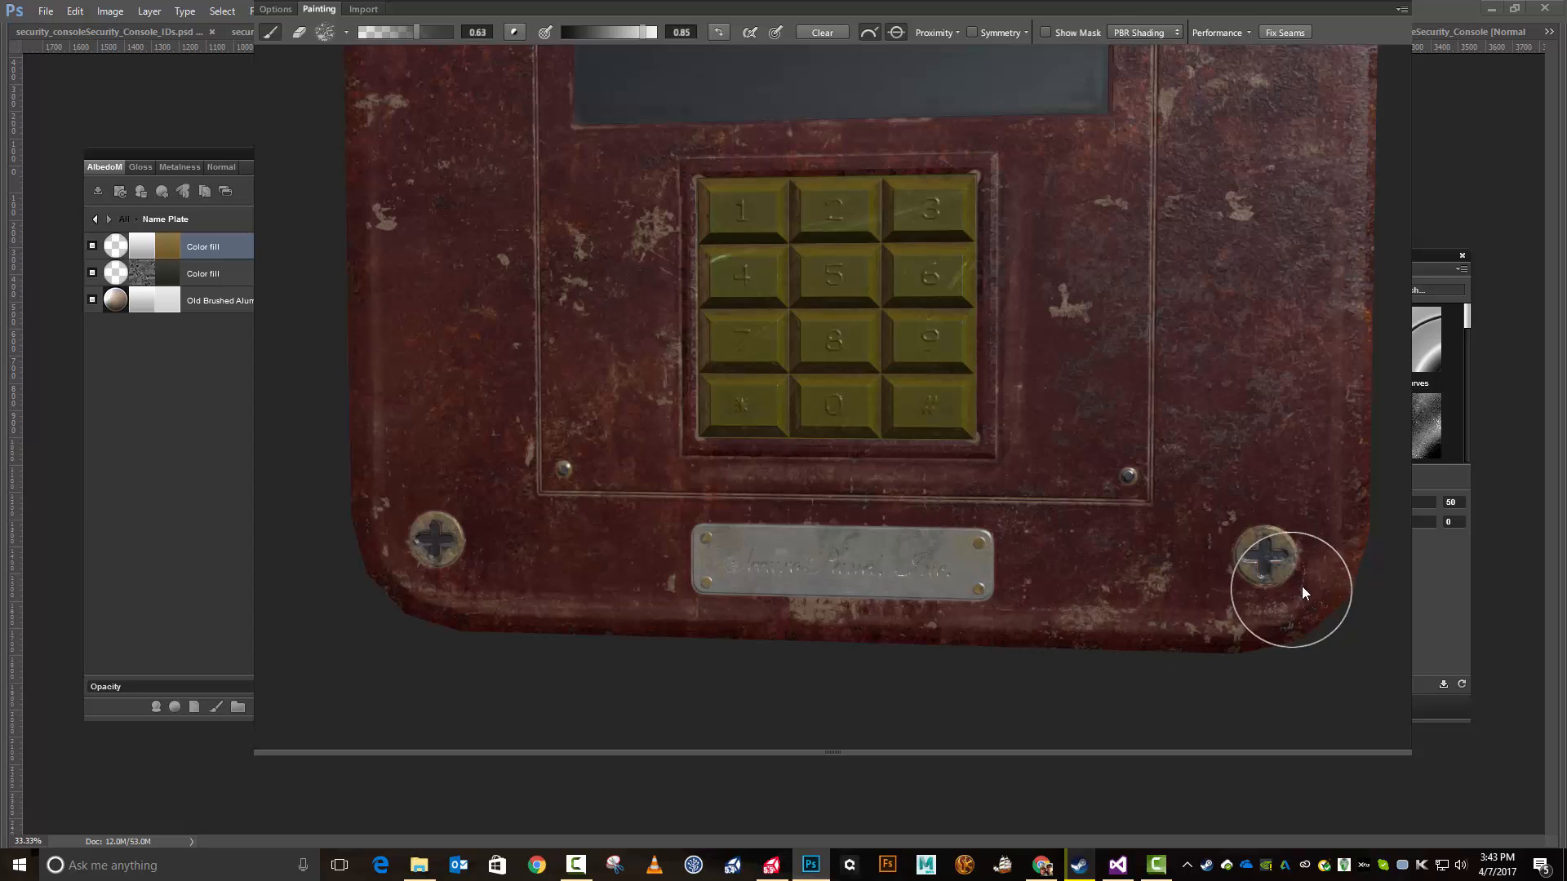
click(1447, 640)
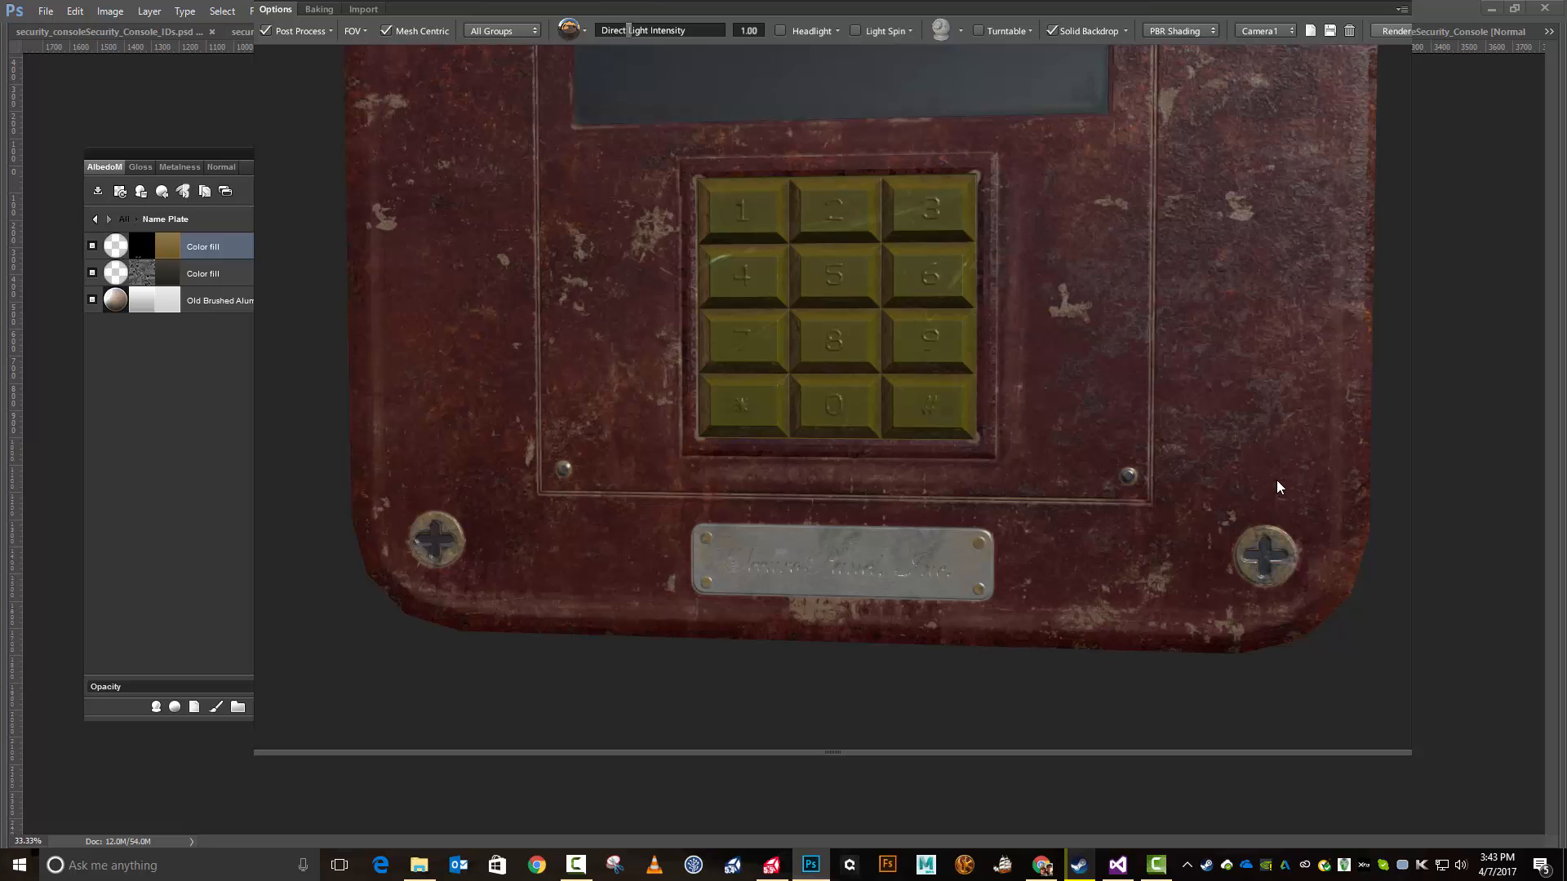
Step: Examine the whole security console from several angles to judge the grime on the name plate
scroll(1277, 480, down, 3)
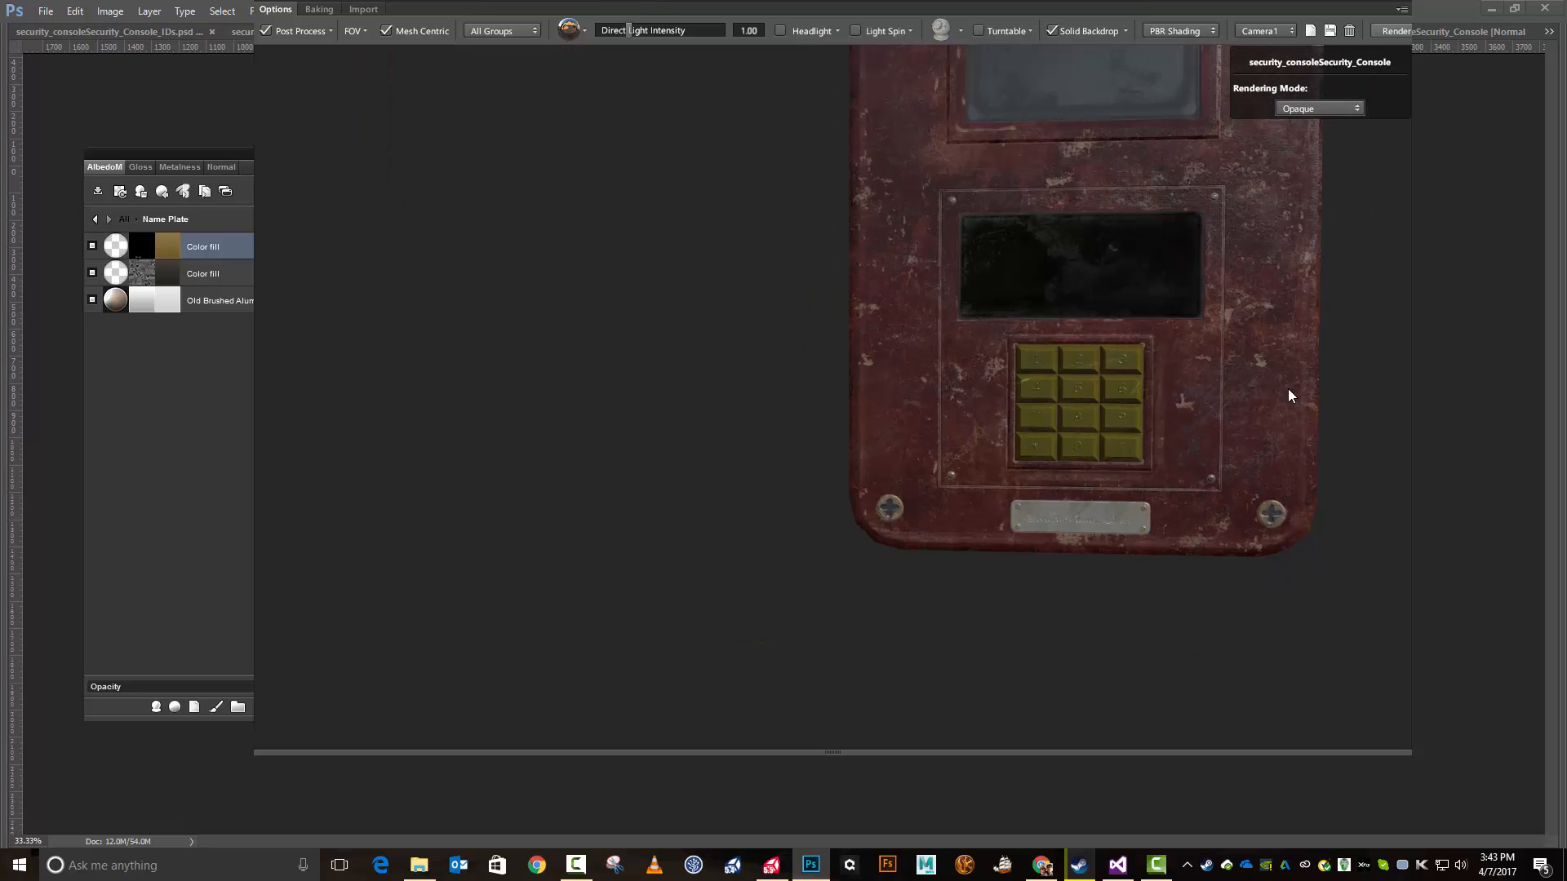
drag(1371, 248, 1328, 247)
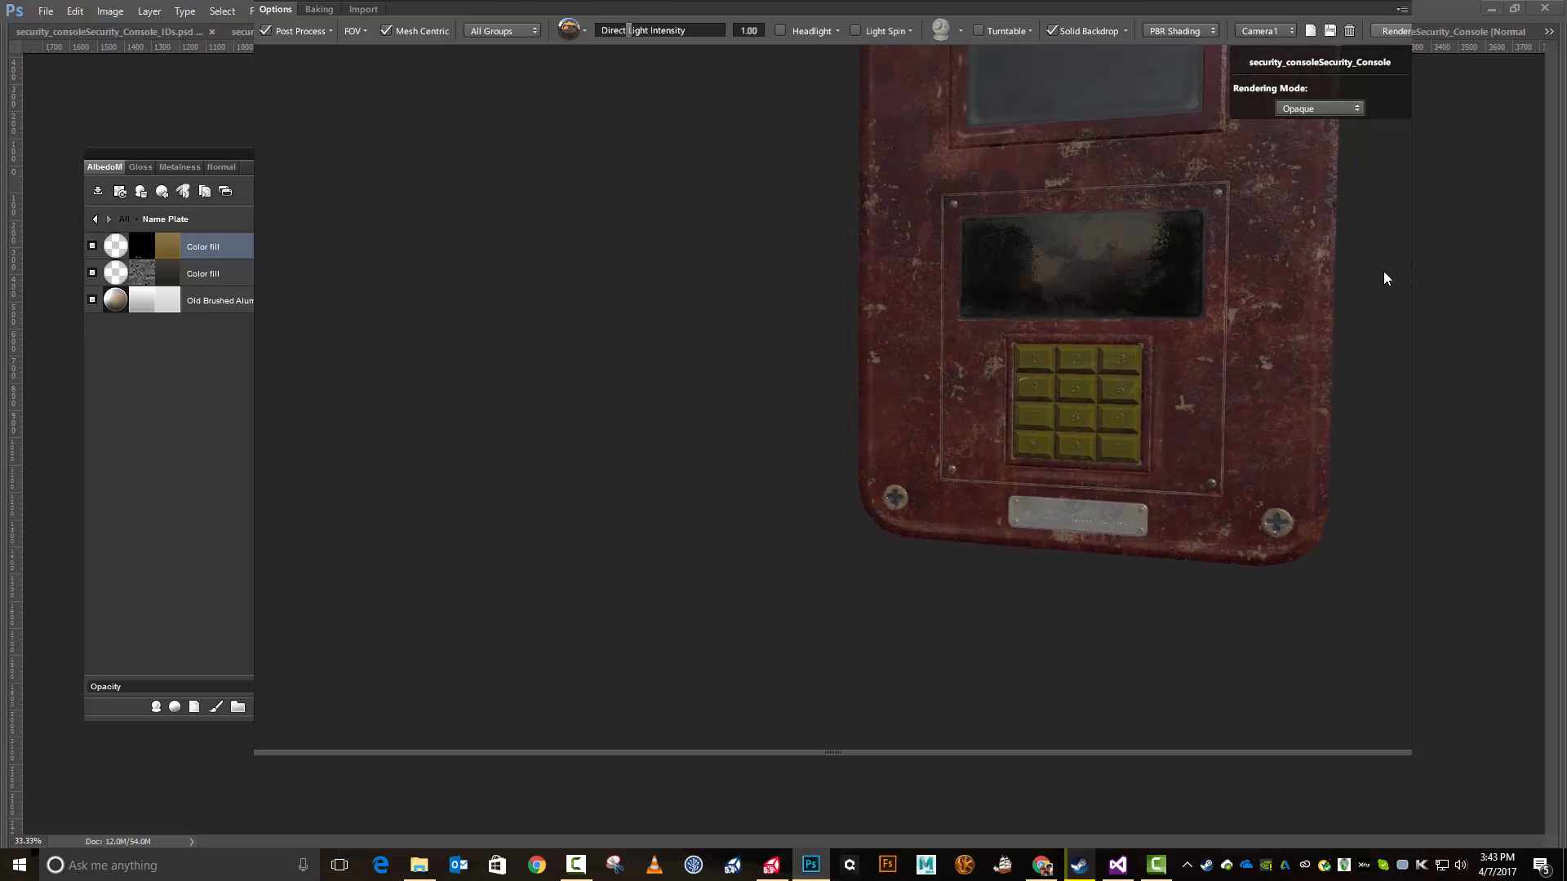
middle_drag(1384, 273, 1130, 395)
scroll(1128, 397, down, 4)
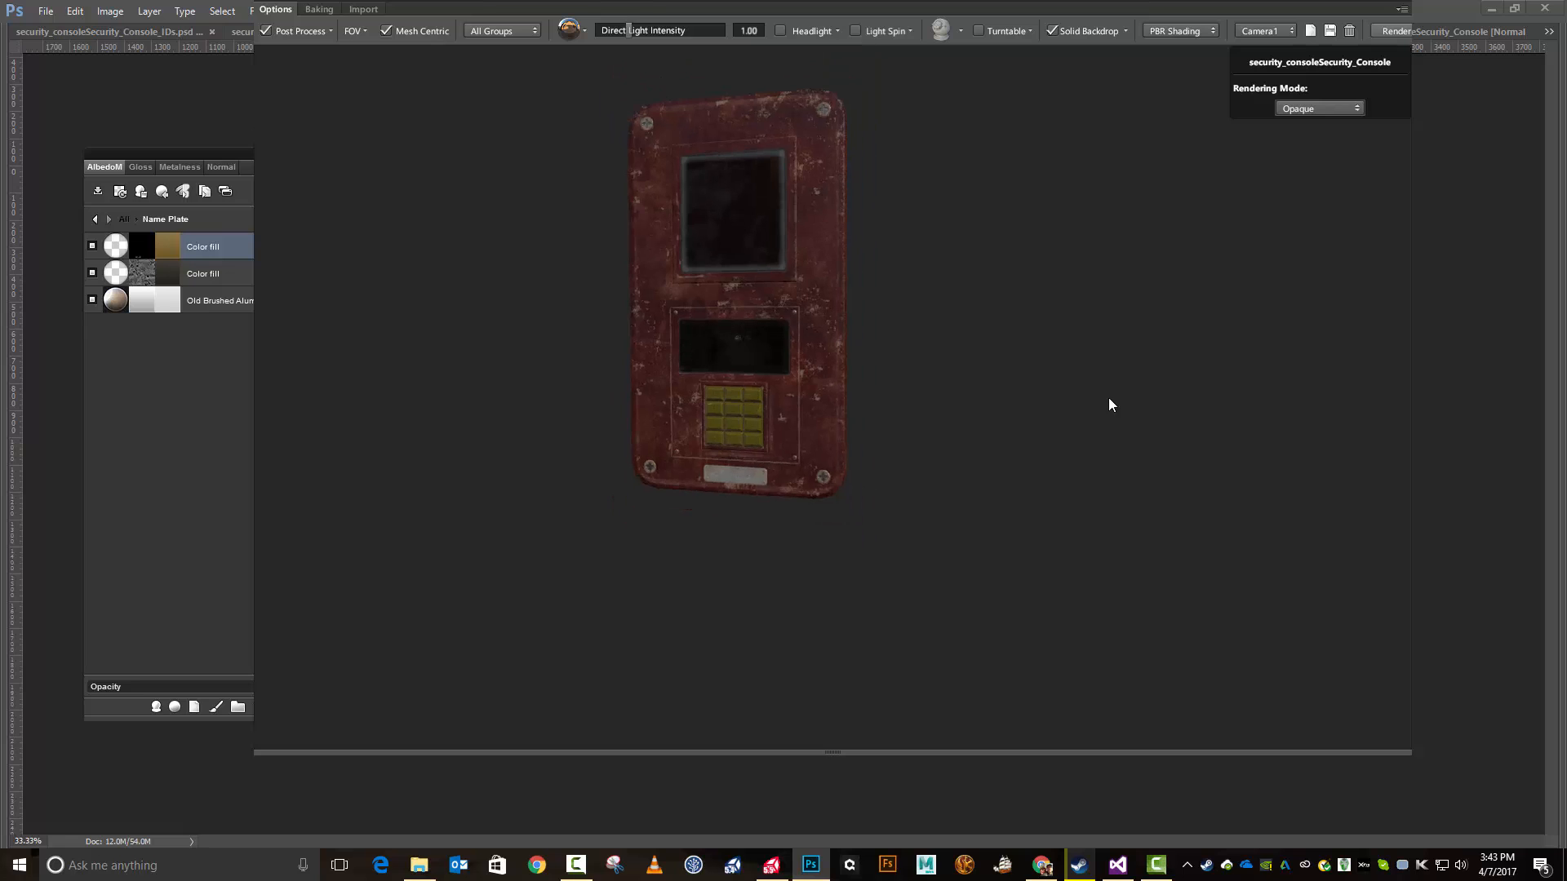
mouse_move(915, 361)
mouse_down()
mouse_move(1021, 377)
mouse_move(994, 292)
mouse_move(920, 392)
mouse_move(909, 368)
mouse_up()
middle_drag(899, 289, 1018, 453)
mouse_move(1070, 459)
mouse_down()
mouse_move(1091, 454)
mouse_move(1077, 455)
mouse_up()
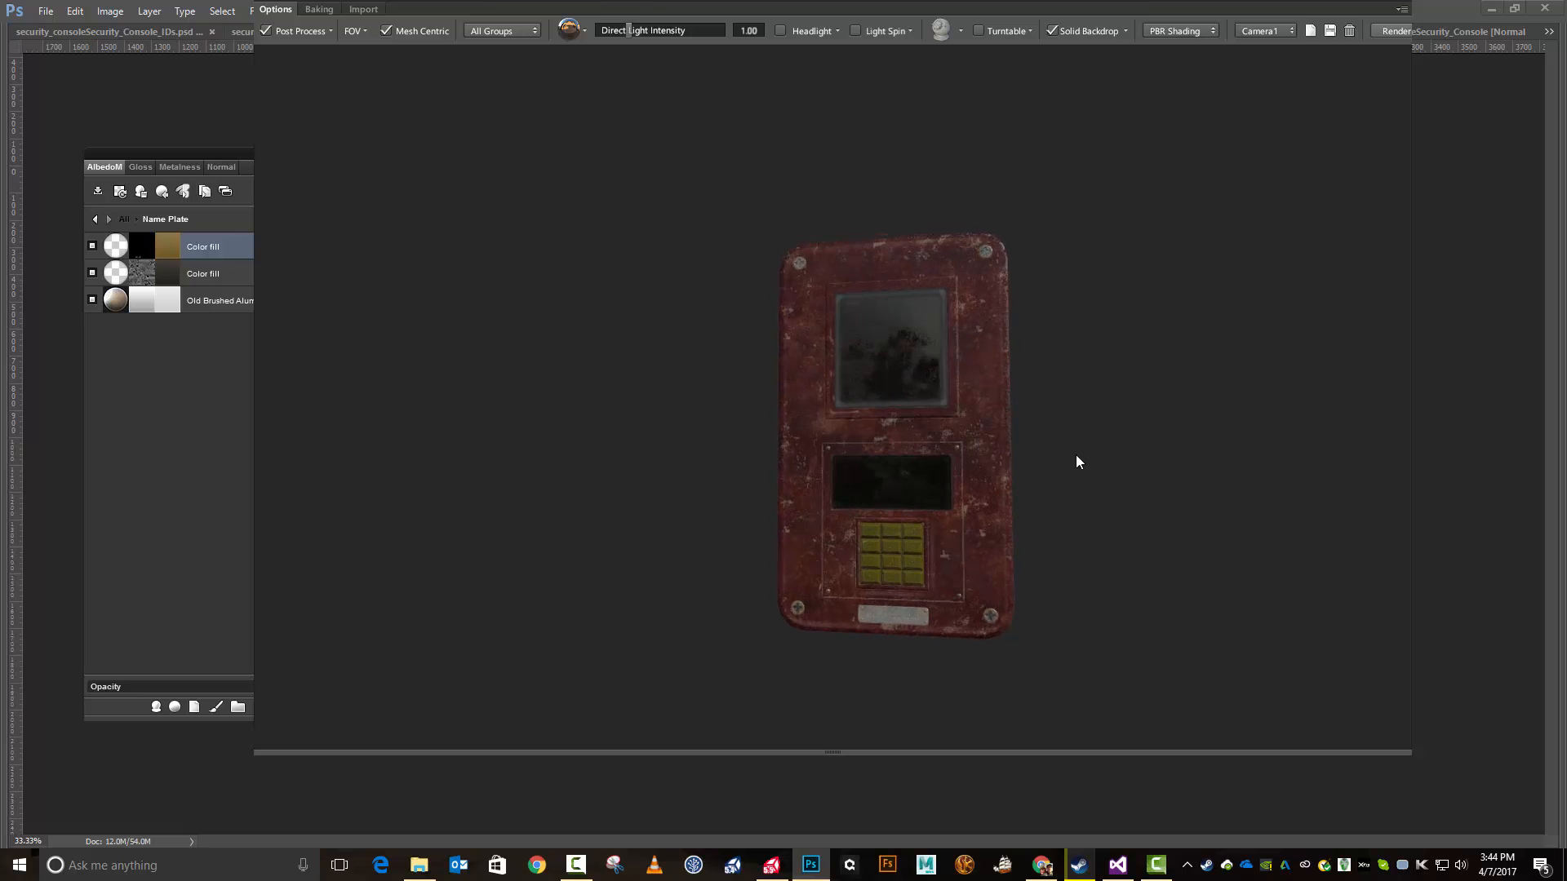
scroll(1085, 504, up, 4)
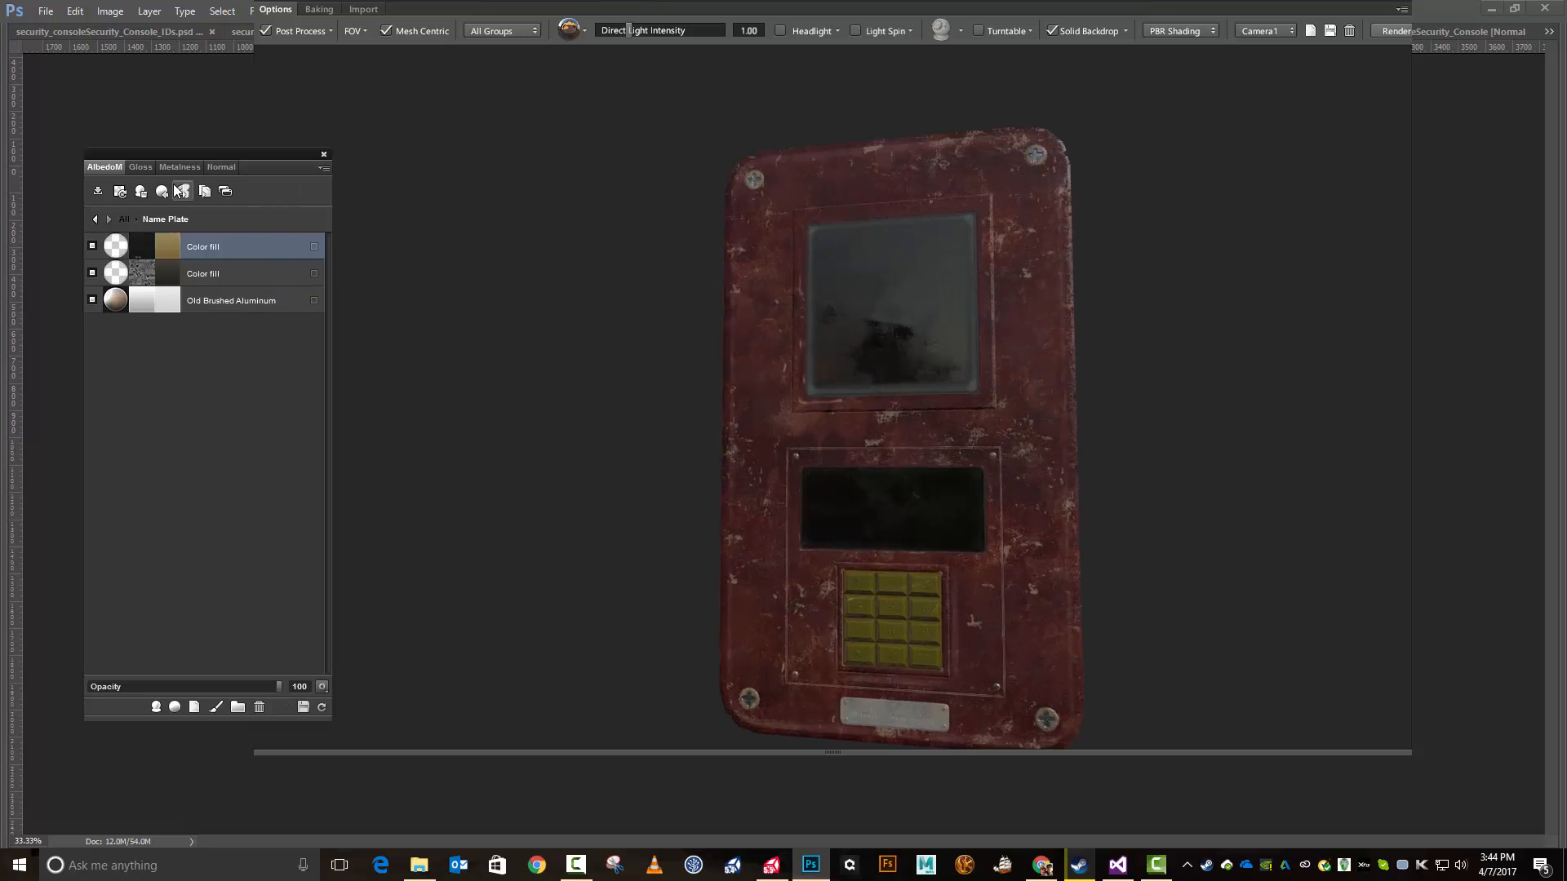
Step: Add a new color fill layer above the Dirt layer in the Keypad group
click(97, 218)
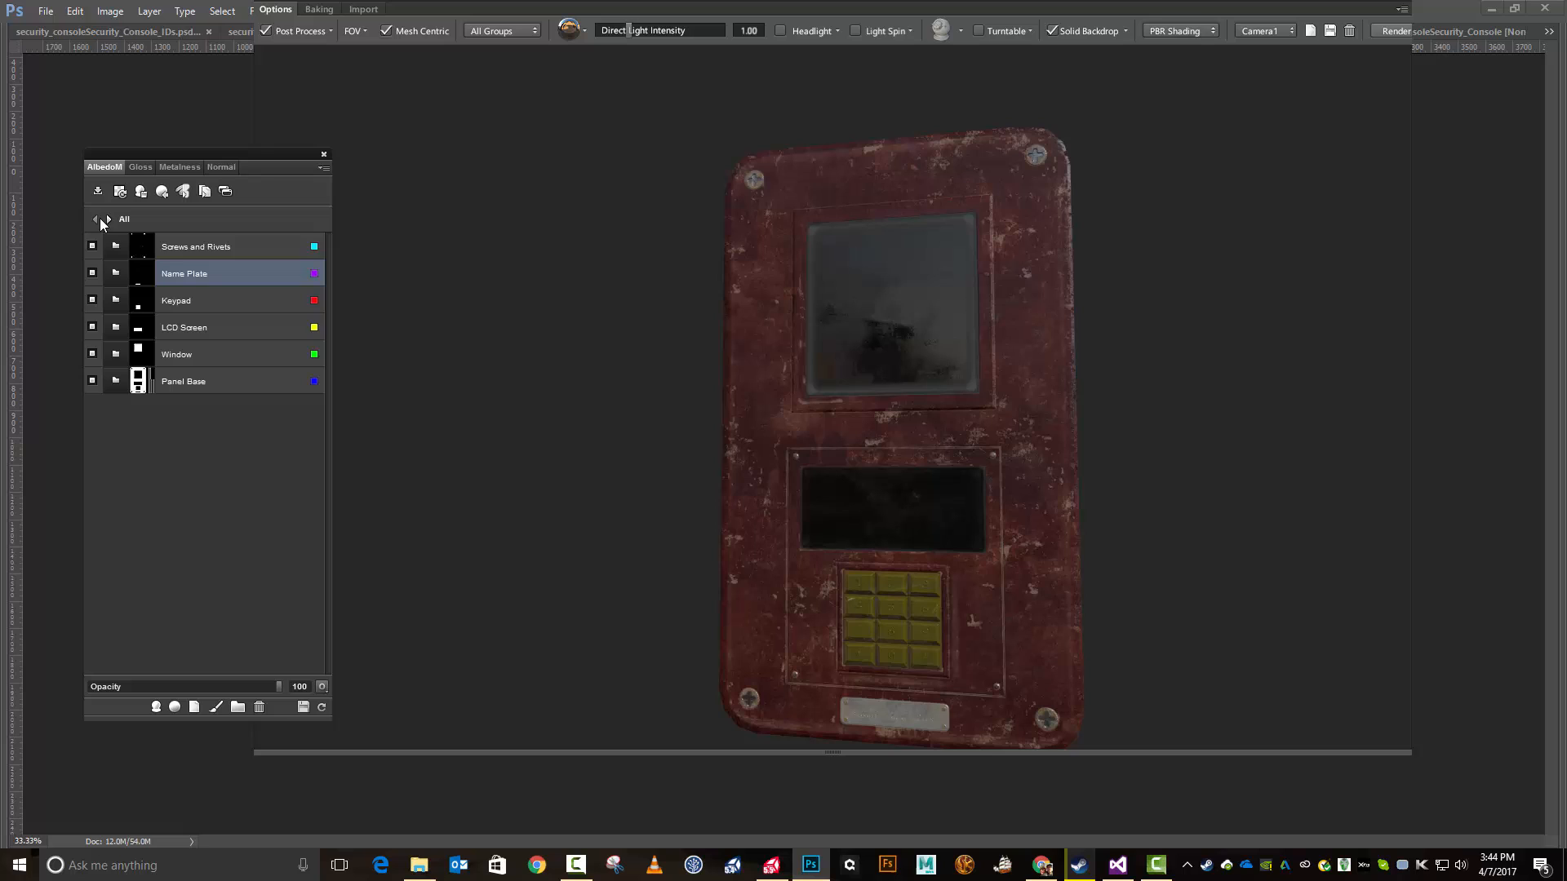
click(166, 301)
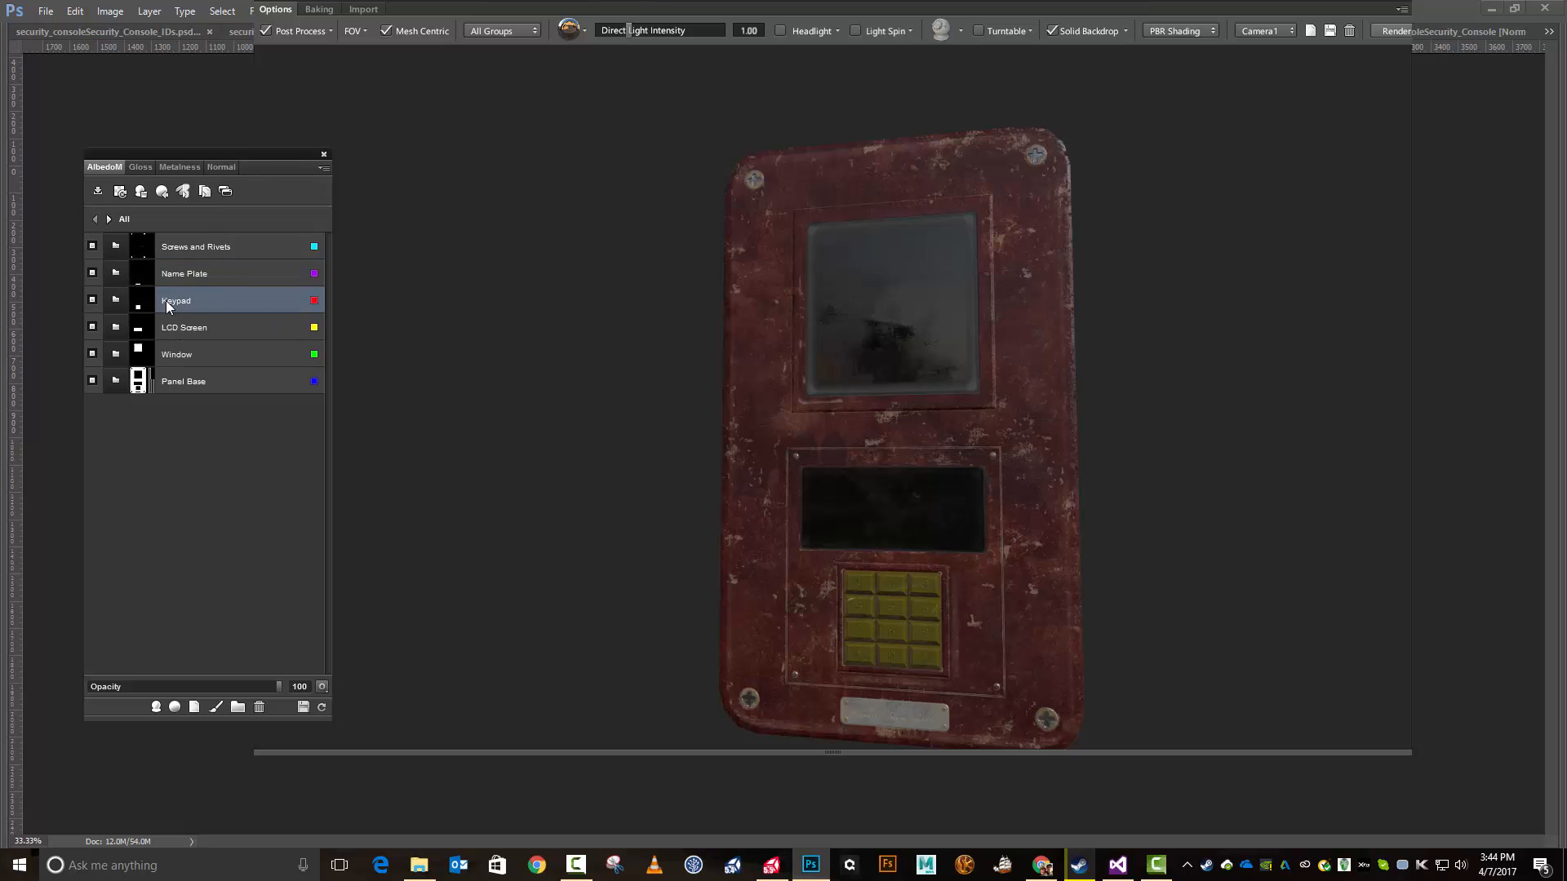
click(108, 218)
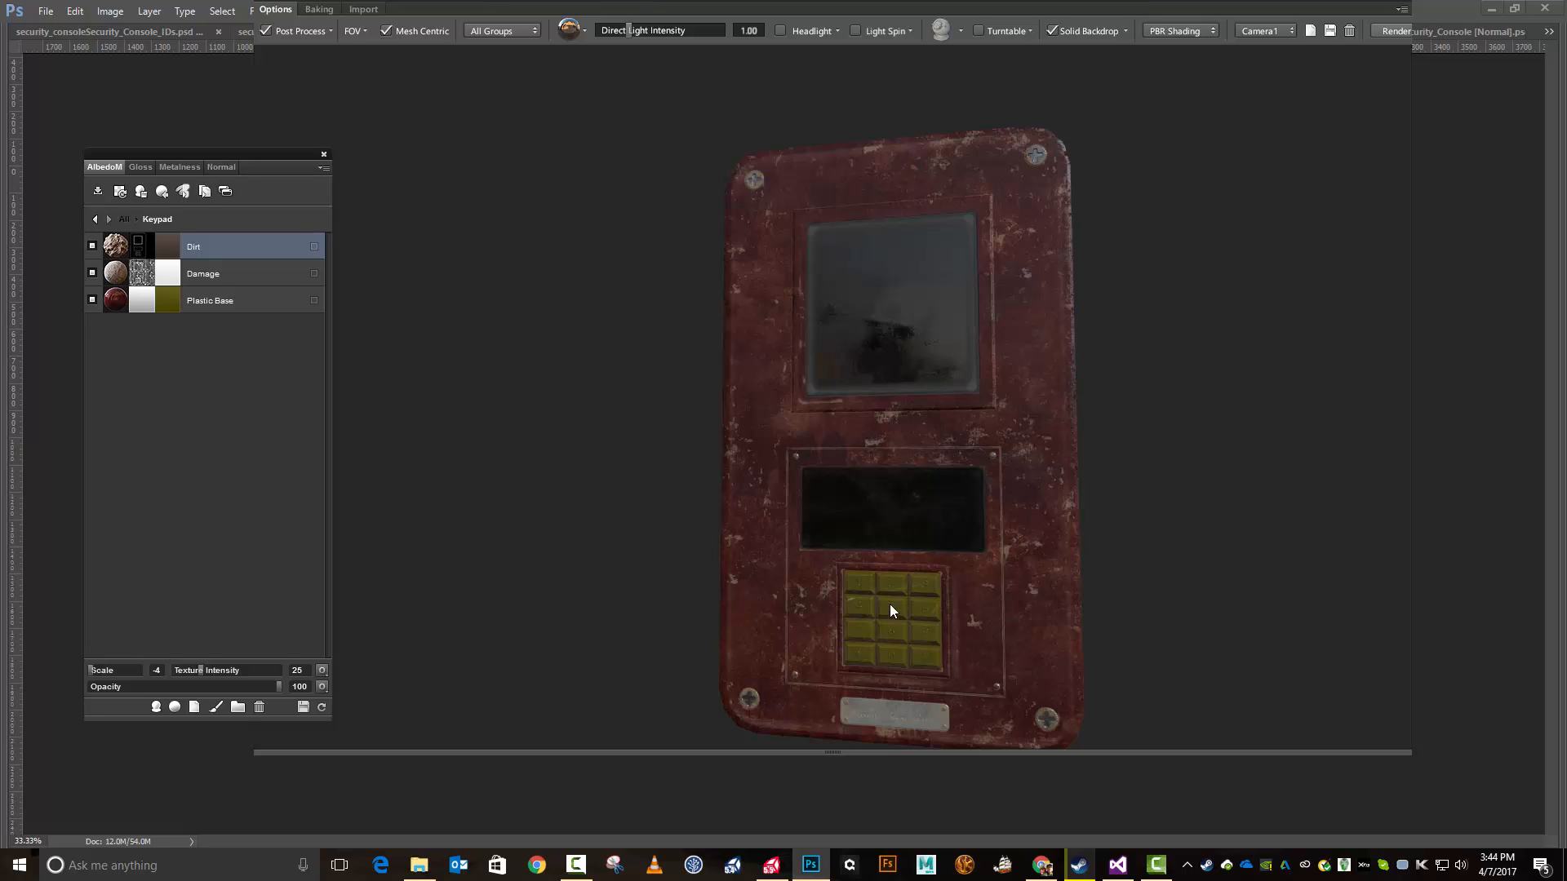
click(140, 250)
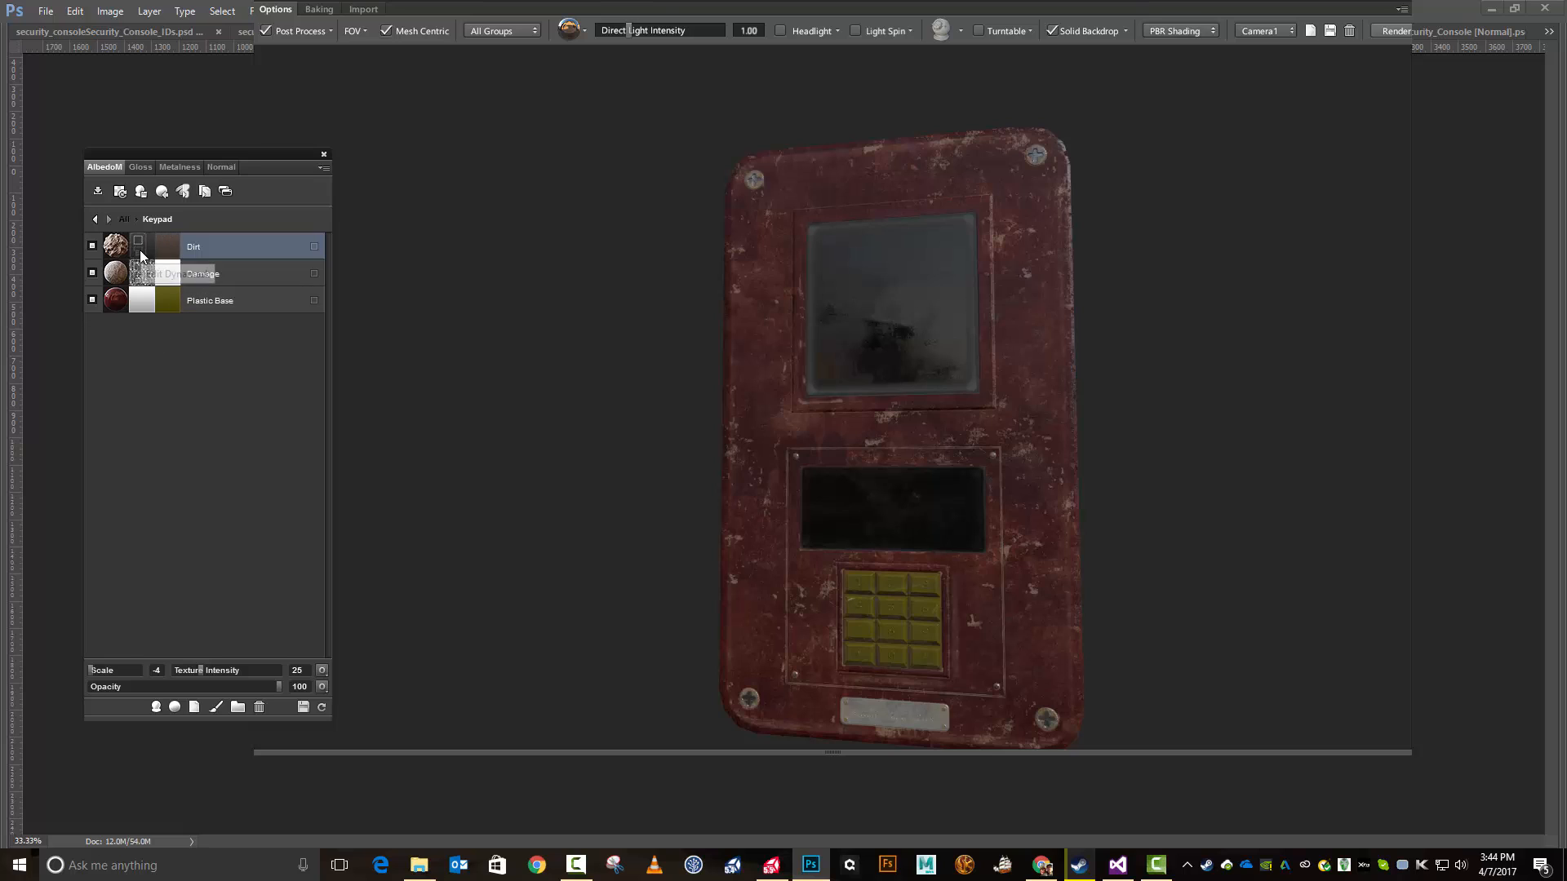
click(194, 707)
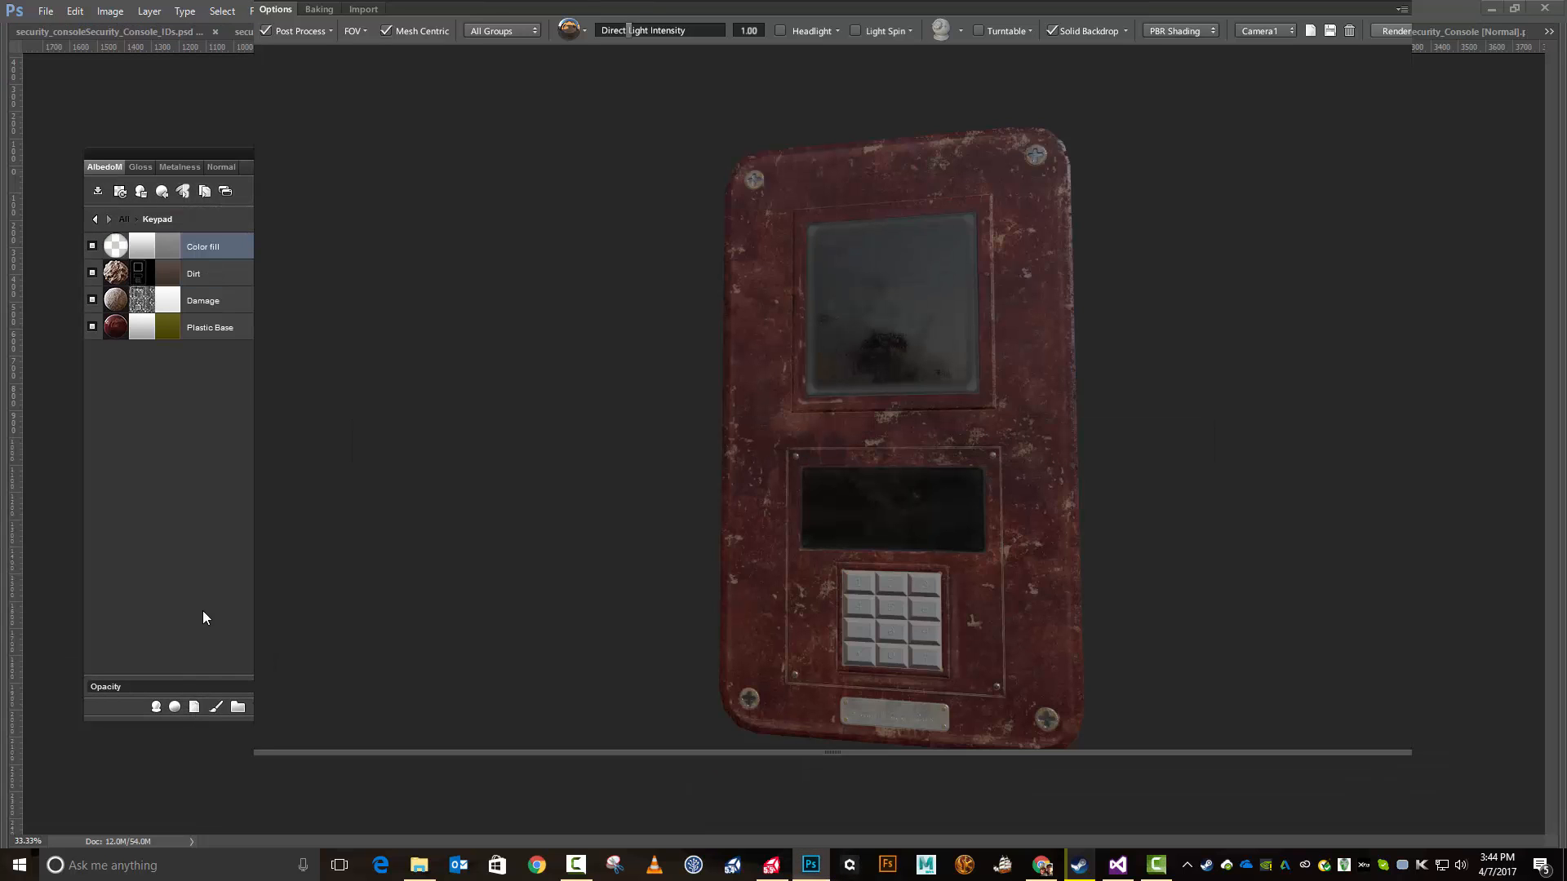
Step: Look up the Dirt layer's color and enter its values, RGB 64, 53, 42, for the Keypad group's color fill
double_click(176, 275)
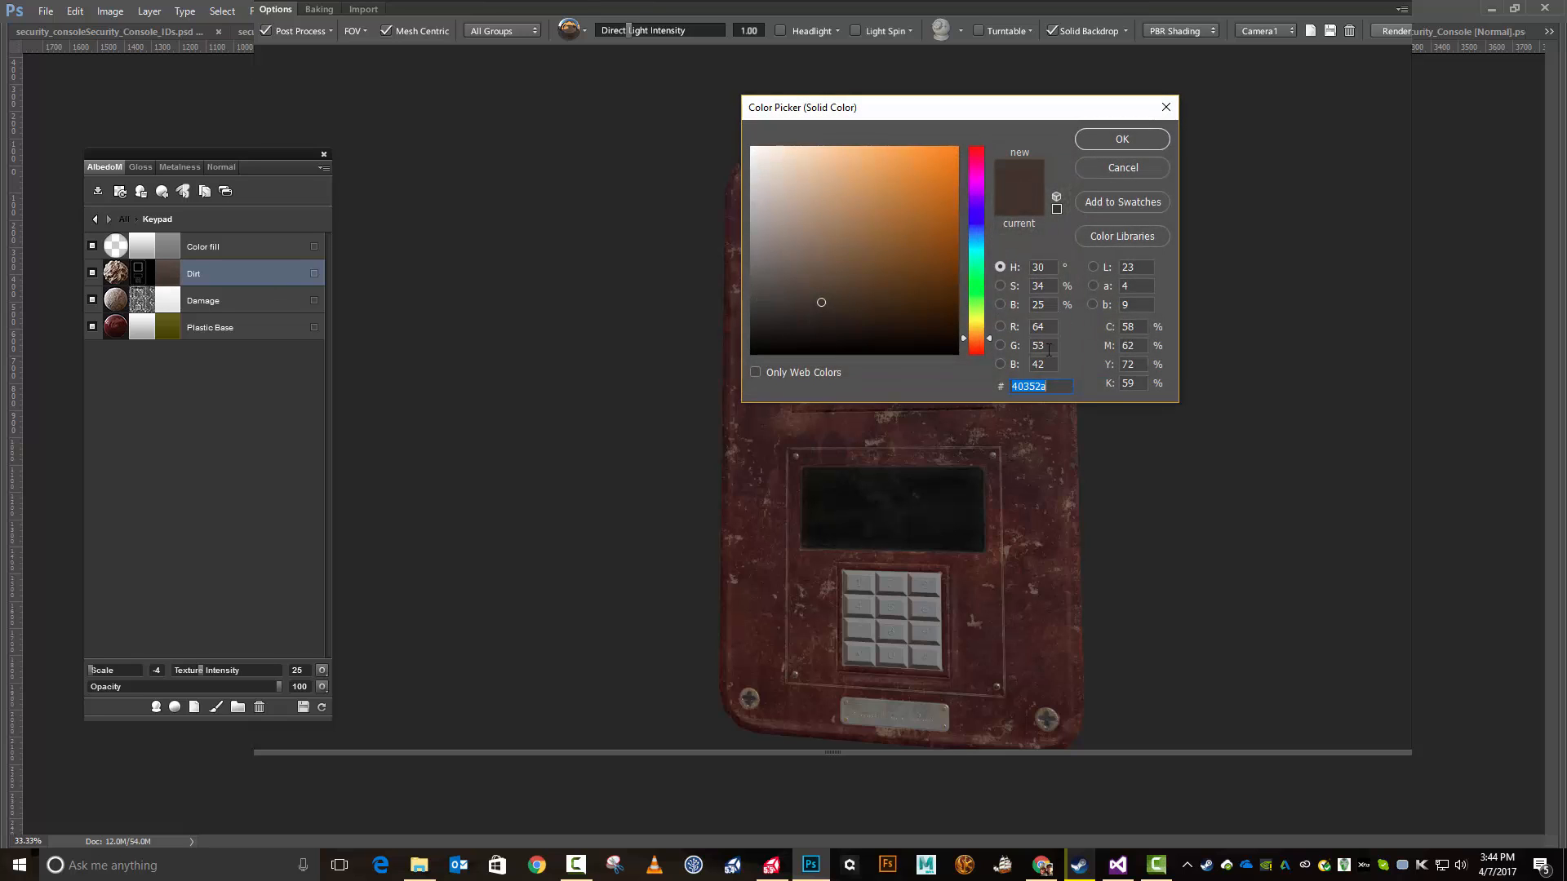
click(1124, 140)
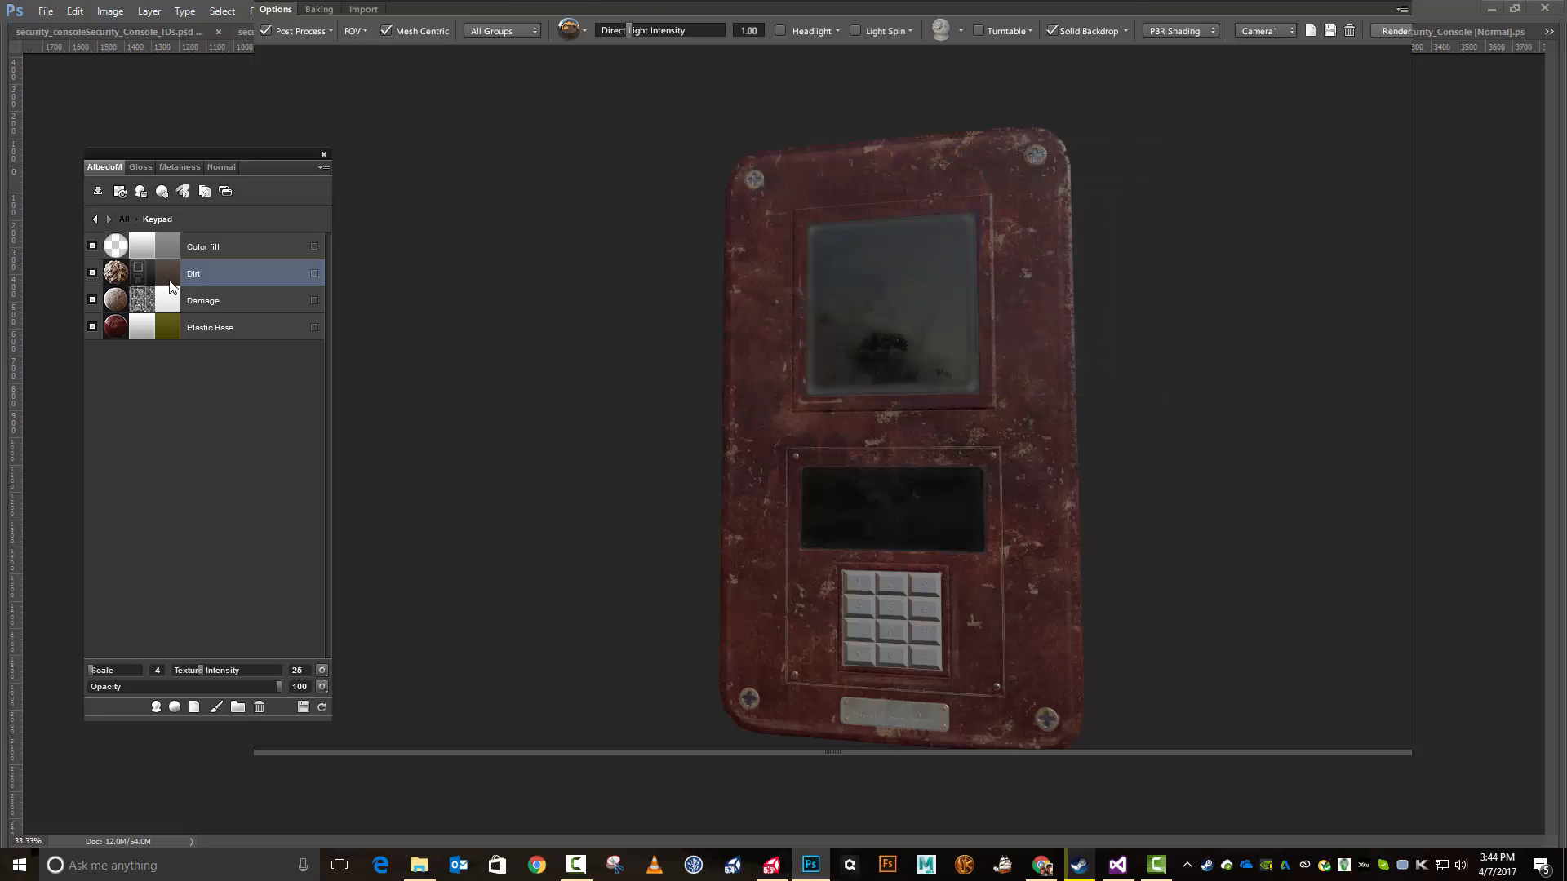
double_click(168, 243)
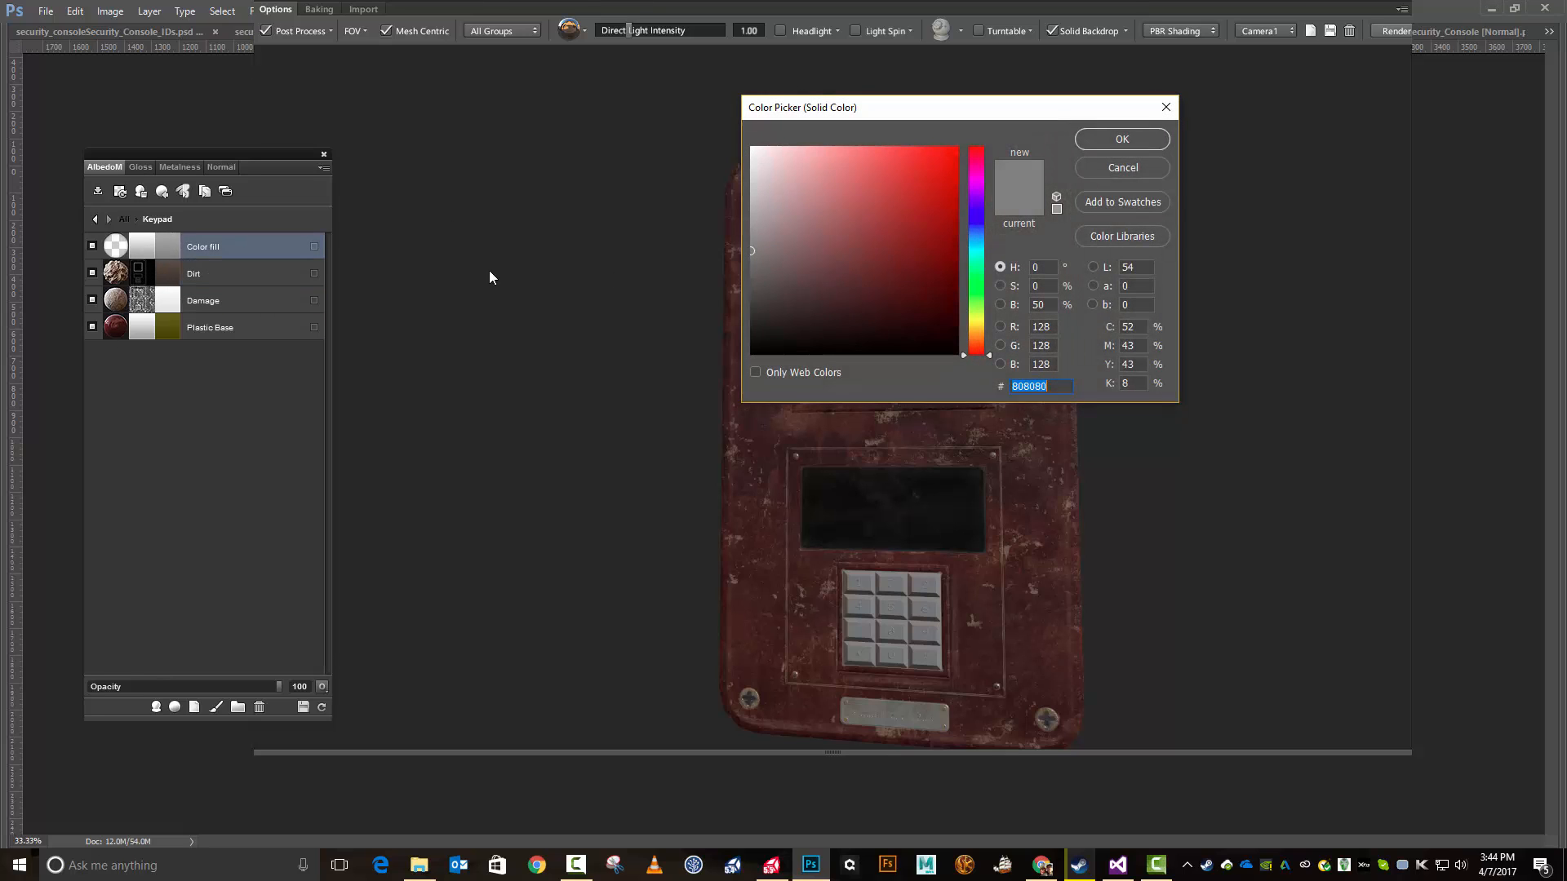
click(1049, 327)
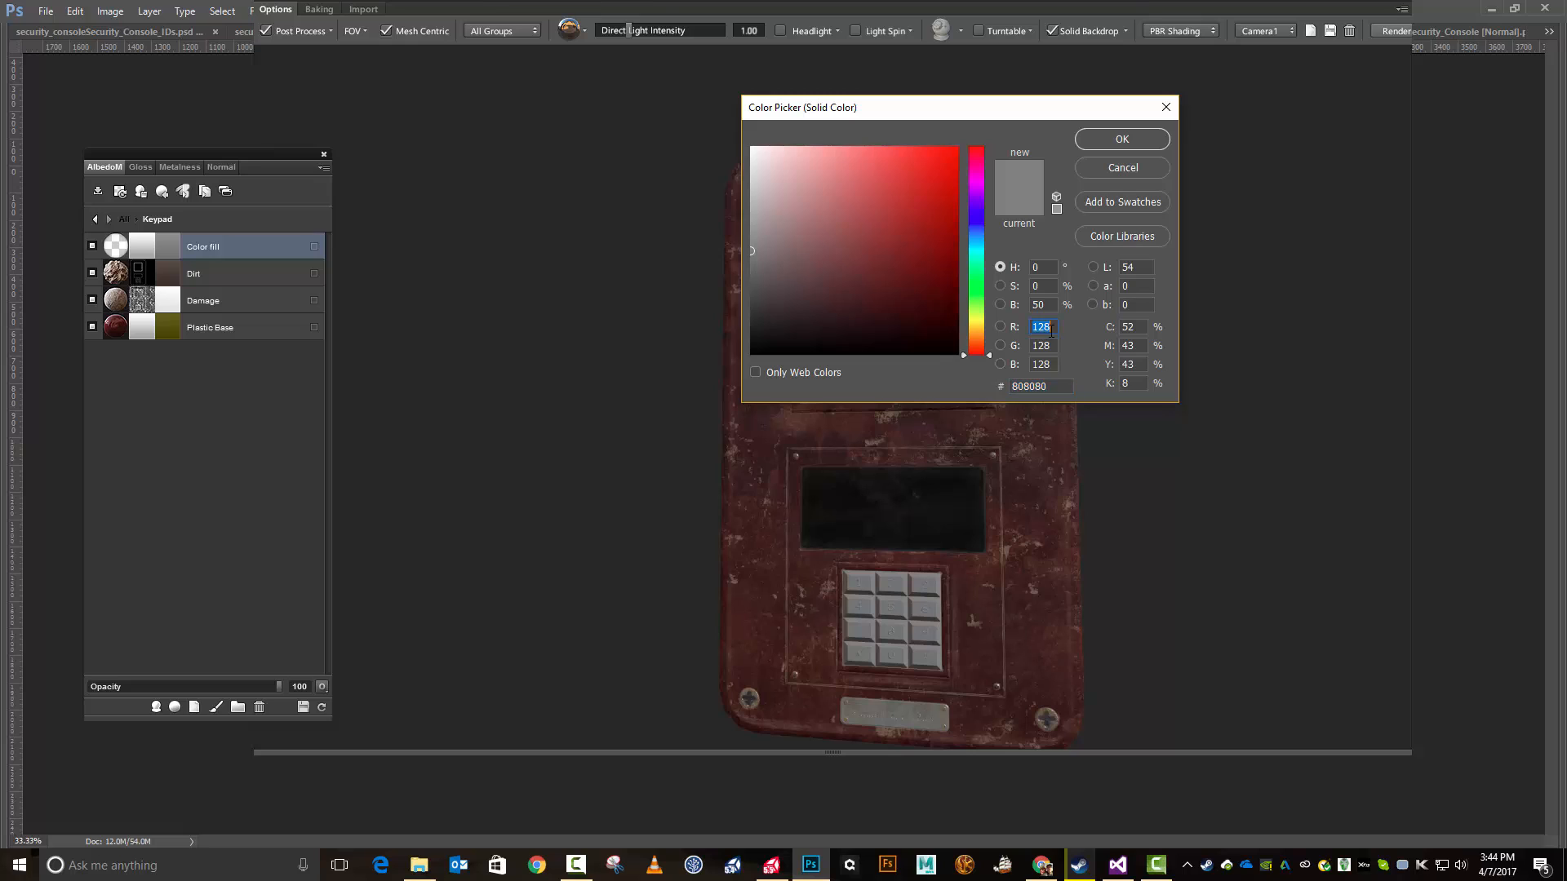
text(64)
key(Tab)
text(53)
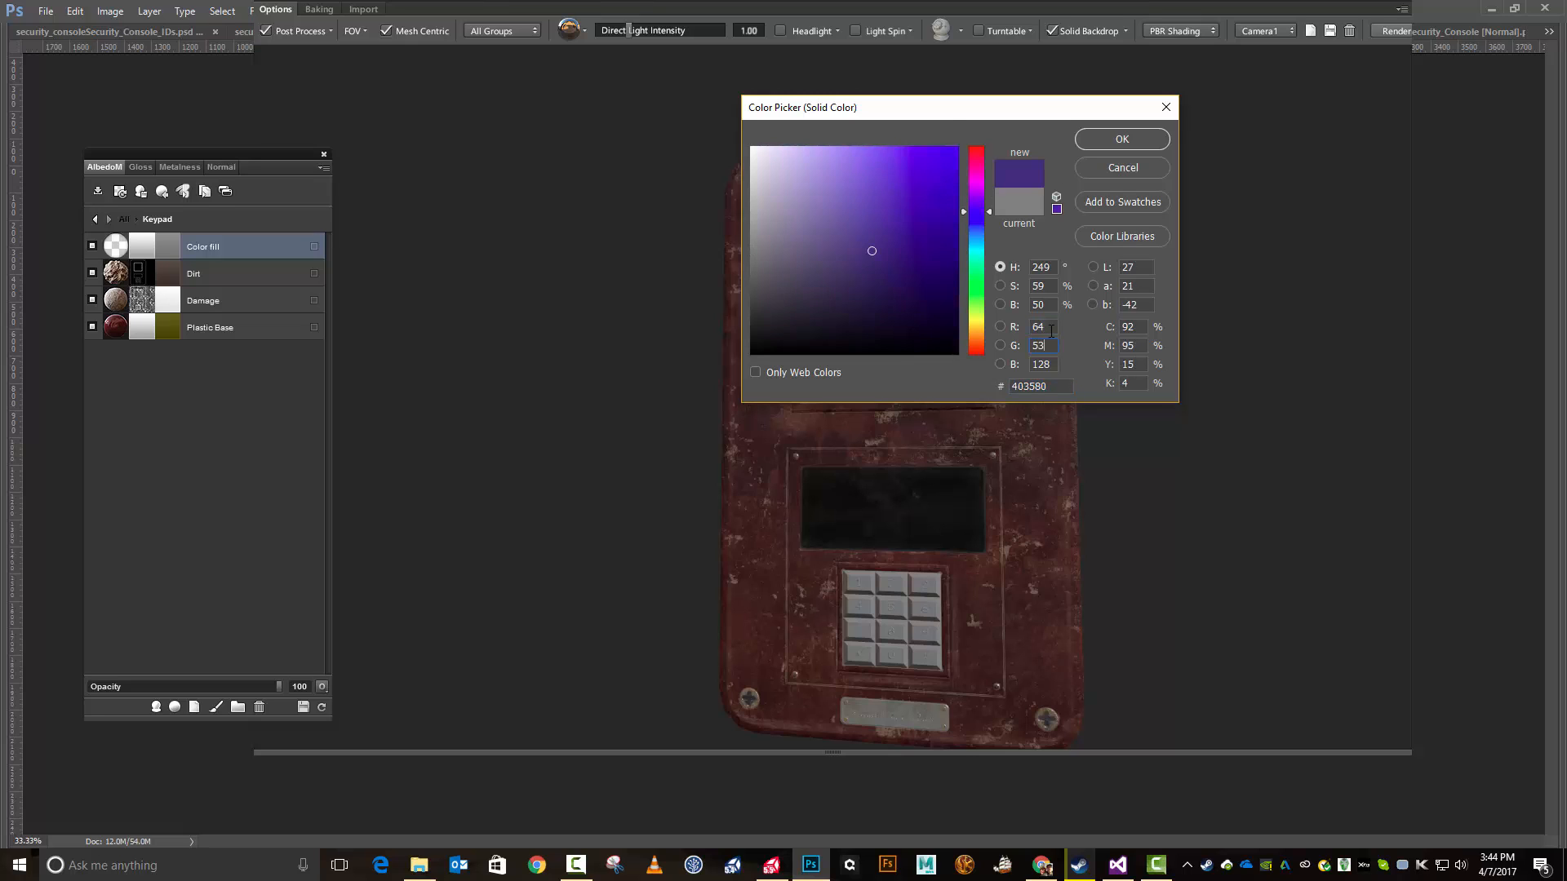
key(Tab)
text(42)
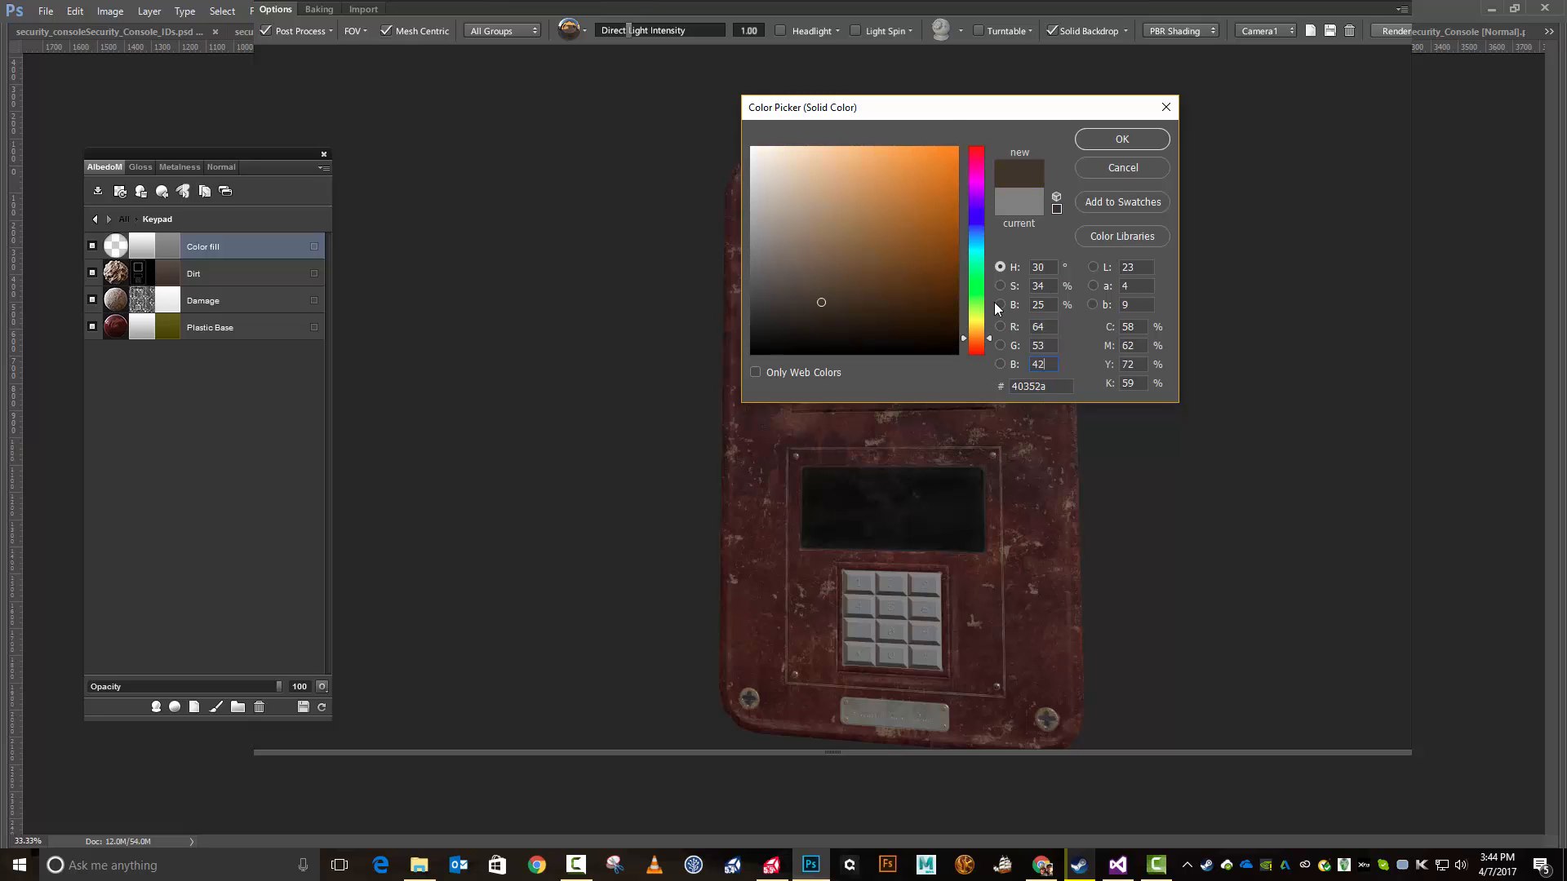
Step: Shift the Keypad color fill to a brighter olive yellow with a hue of 49° and accept the color
drag(825, 304, 866, 273)
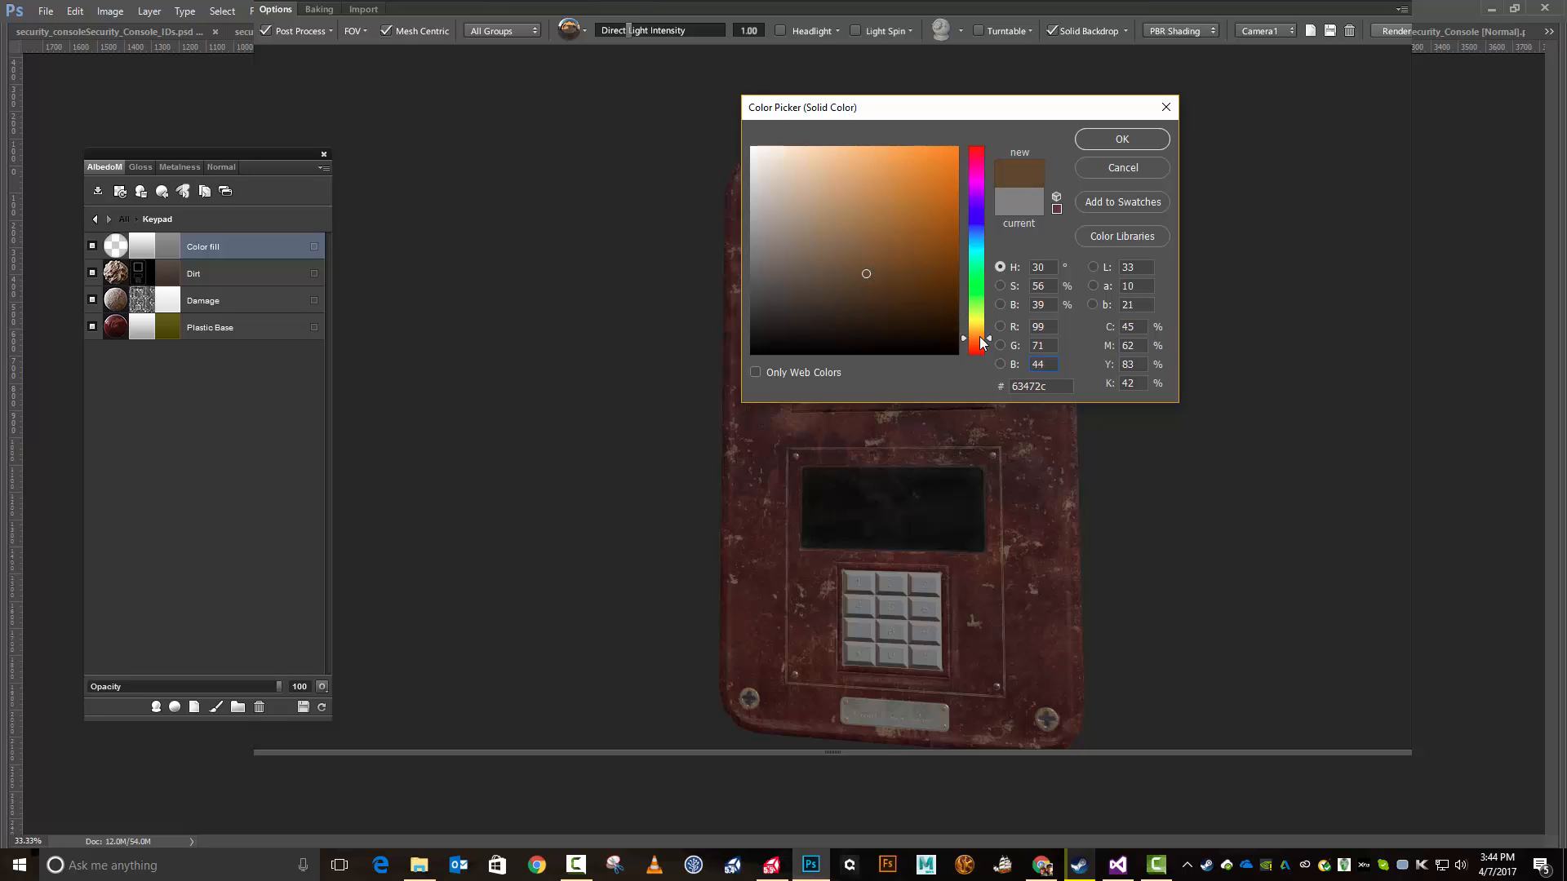
drag(979, 338, 973, 327)
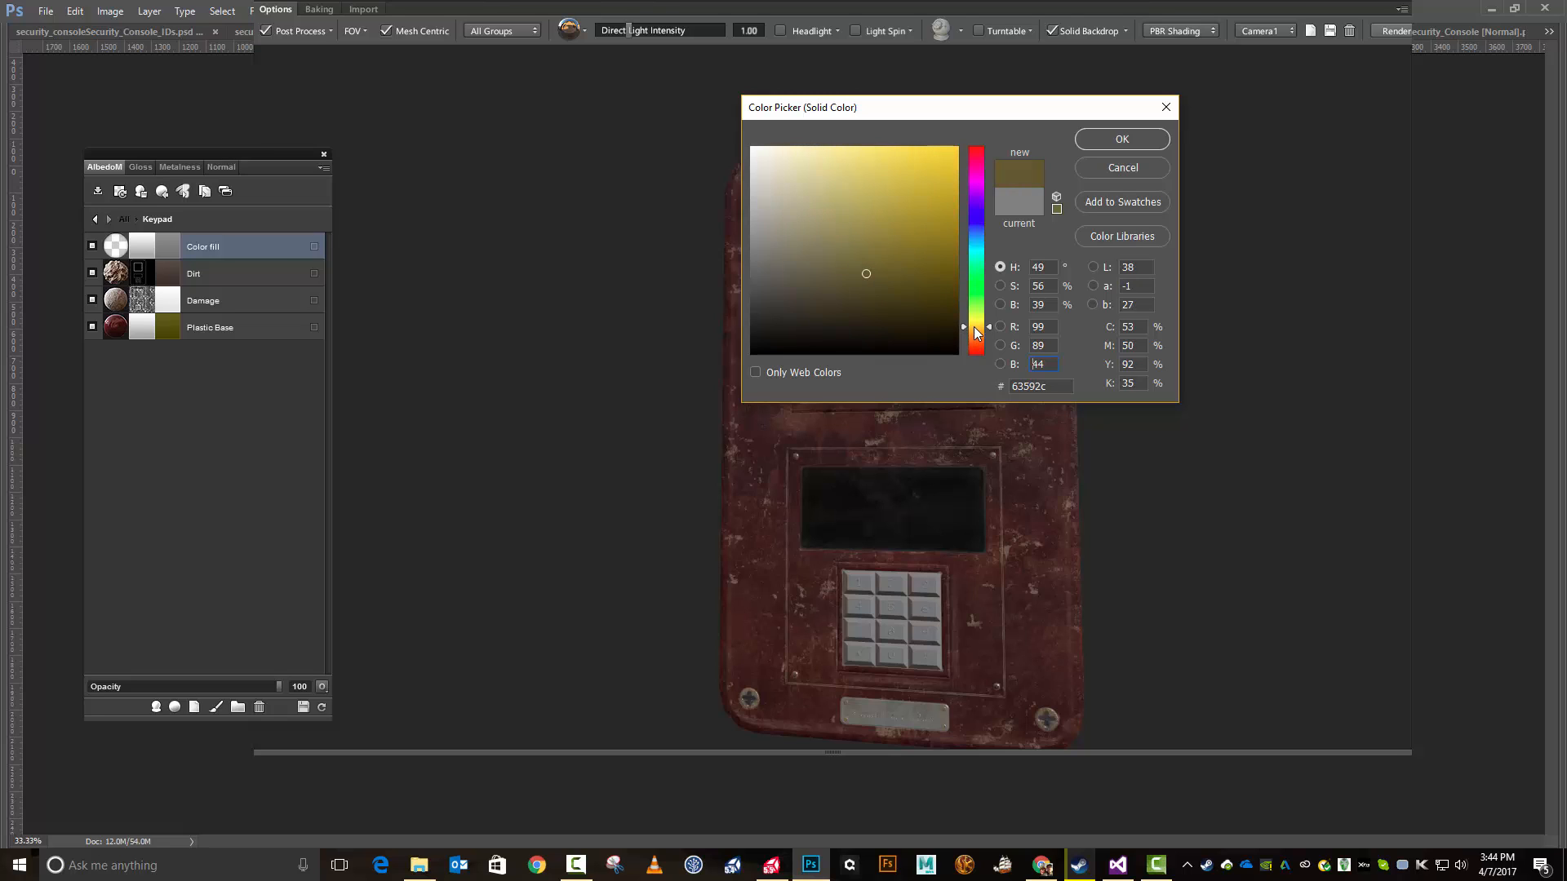
drag(870, 297, 867, 266)
click(1128, 132)
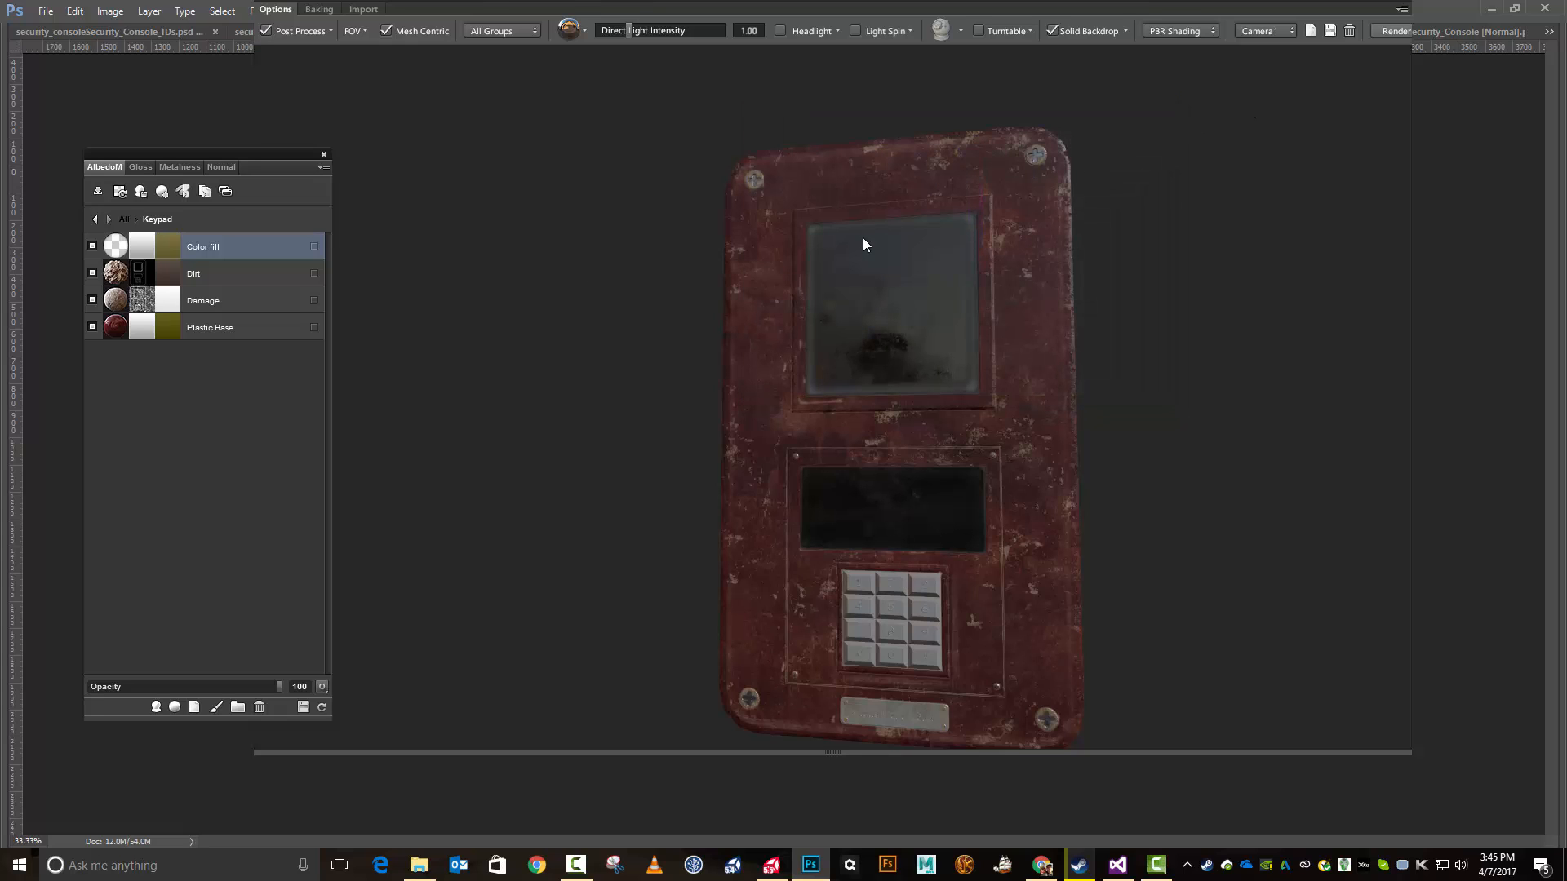
Step: Open the Keypad color fill's mask in full shaded mode, apply the Sun Bleach preset, and accept the mask
click(141, 251)
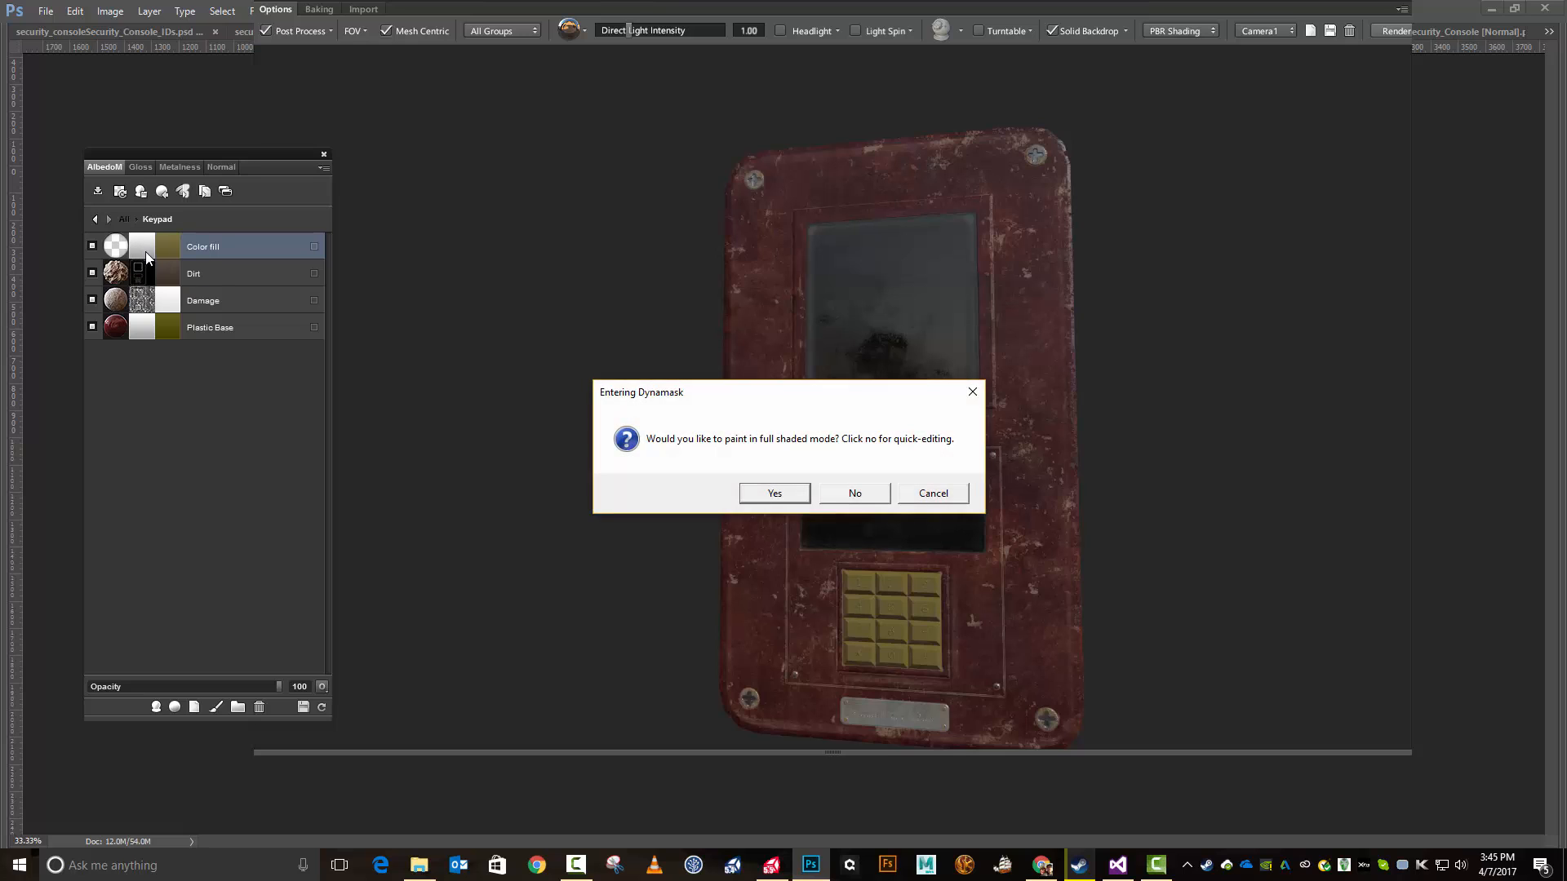
click(779, 495)
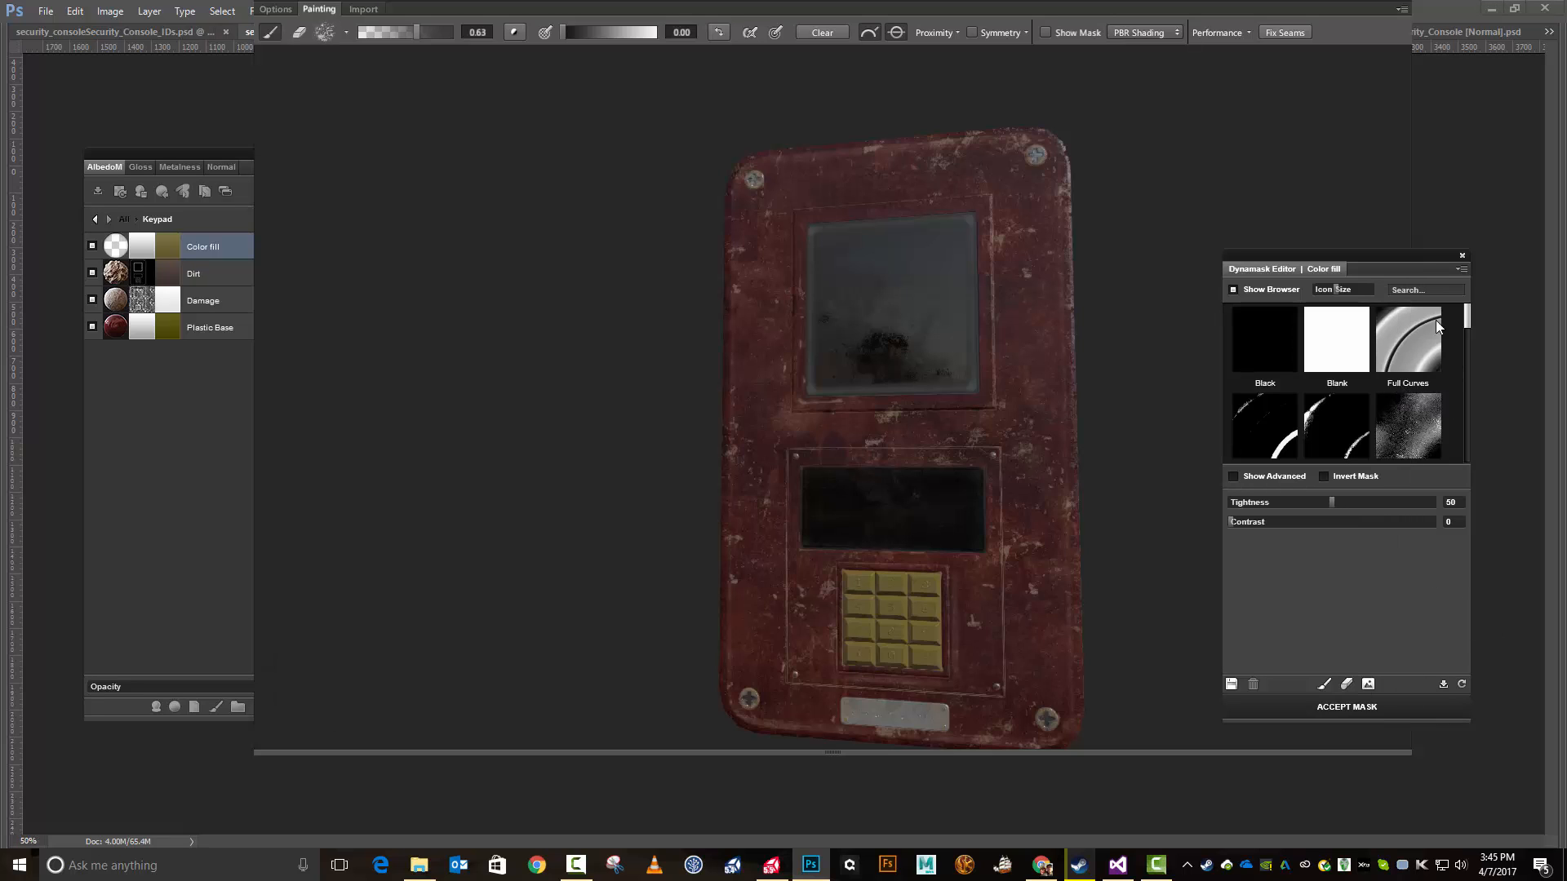
scroll(1422, 330, down, 3)
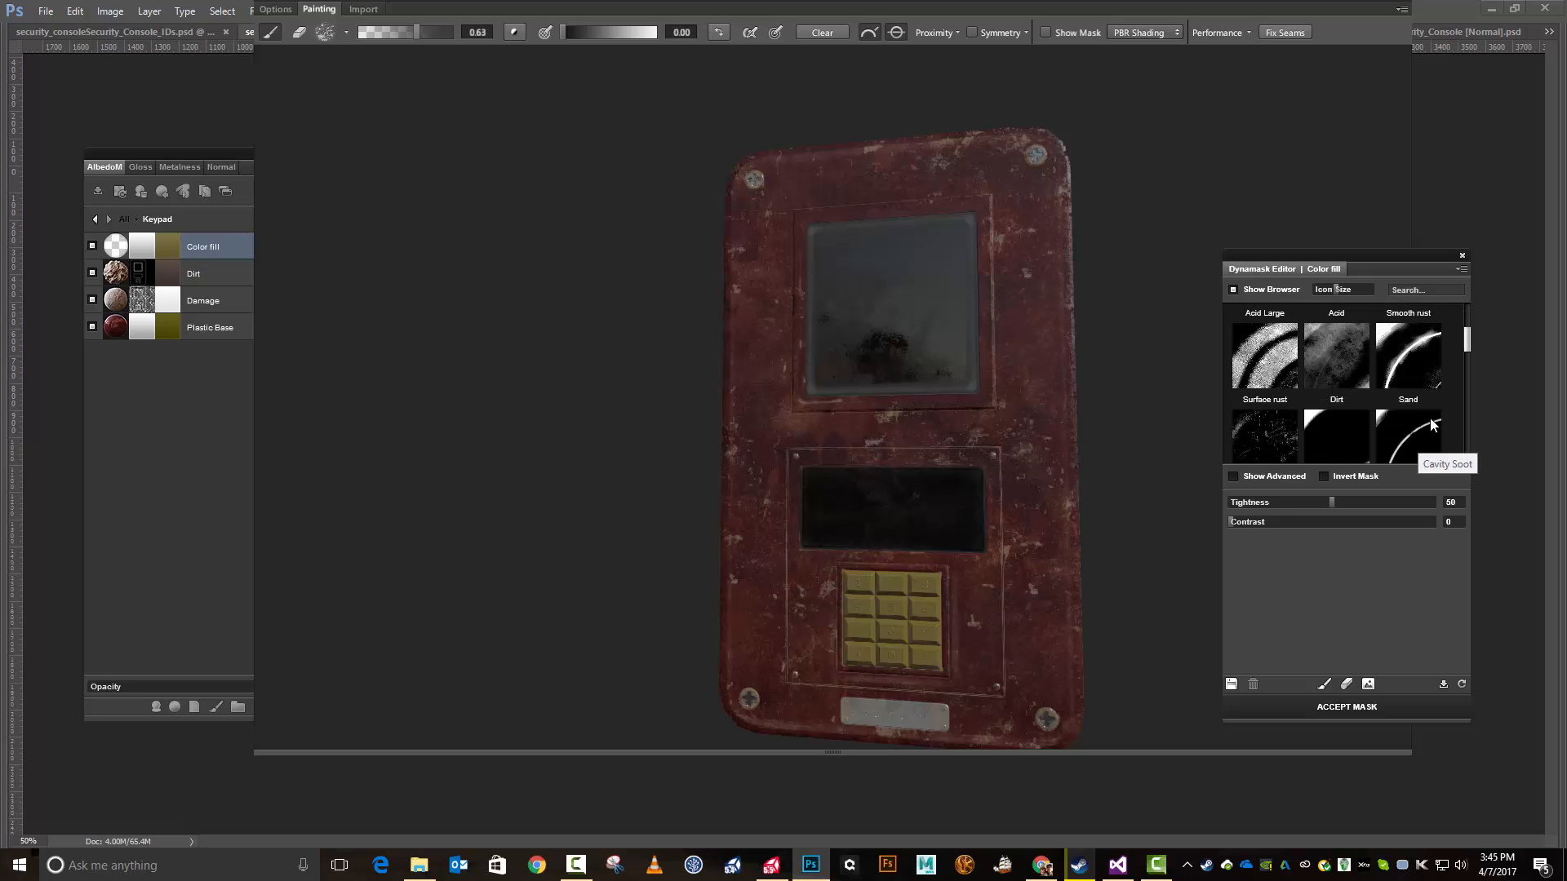
scroll(1412, 441, down, 3)
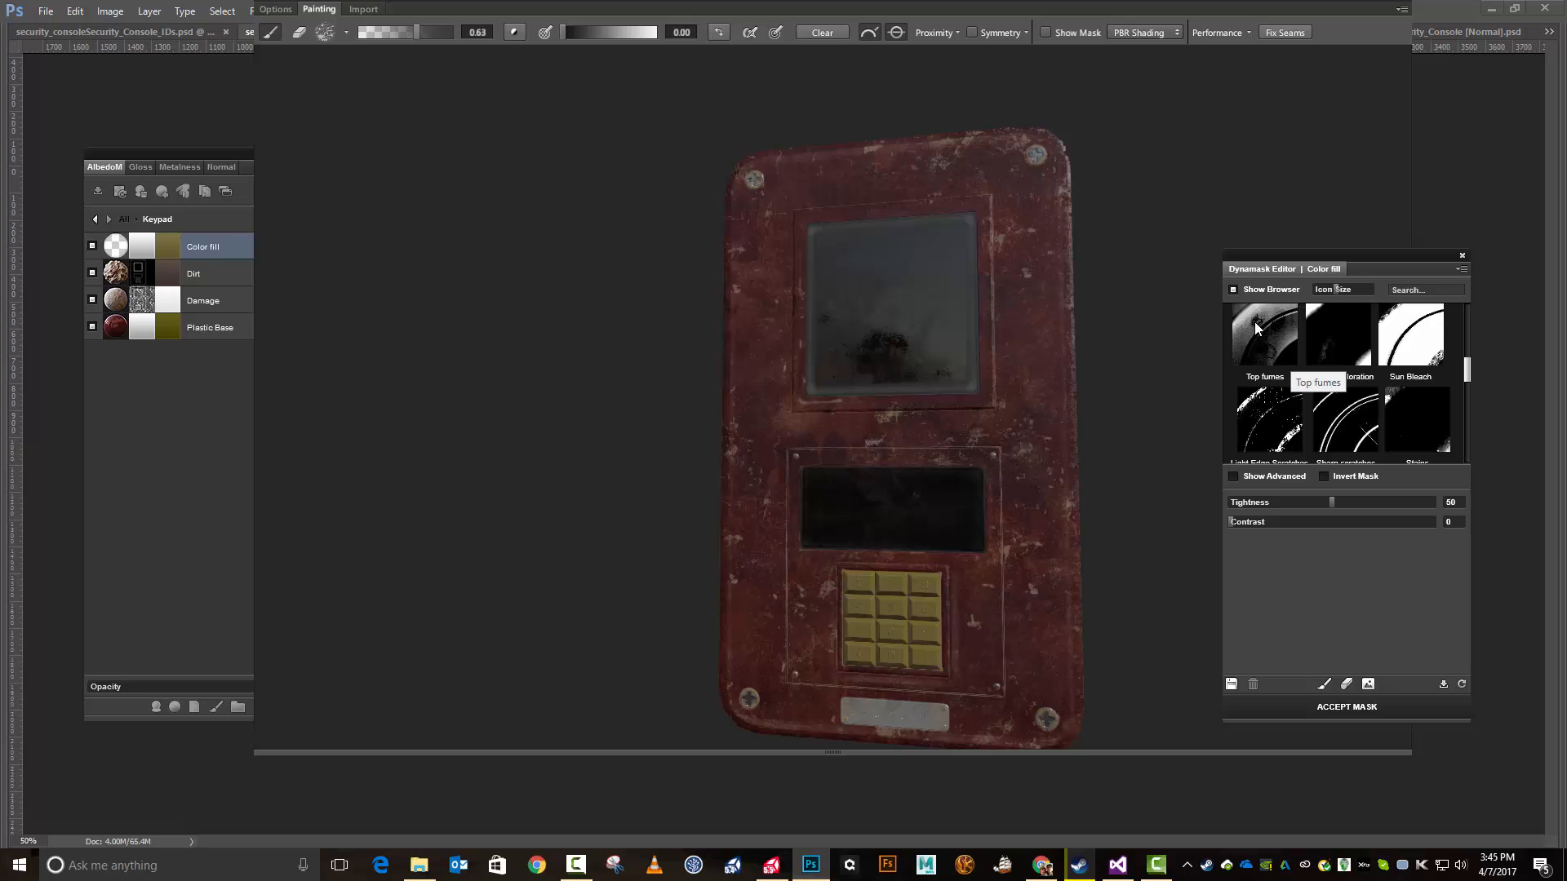
click(1418, 336)
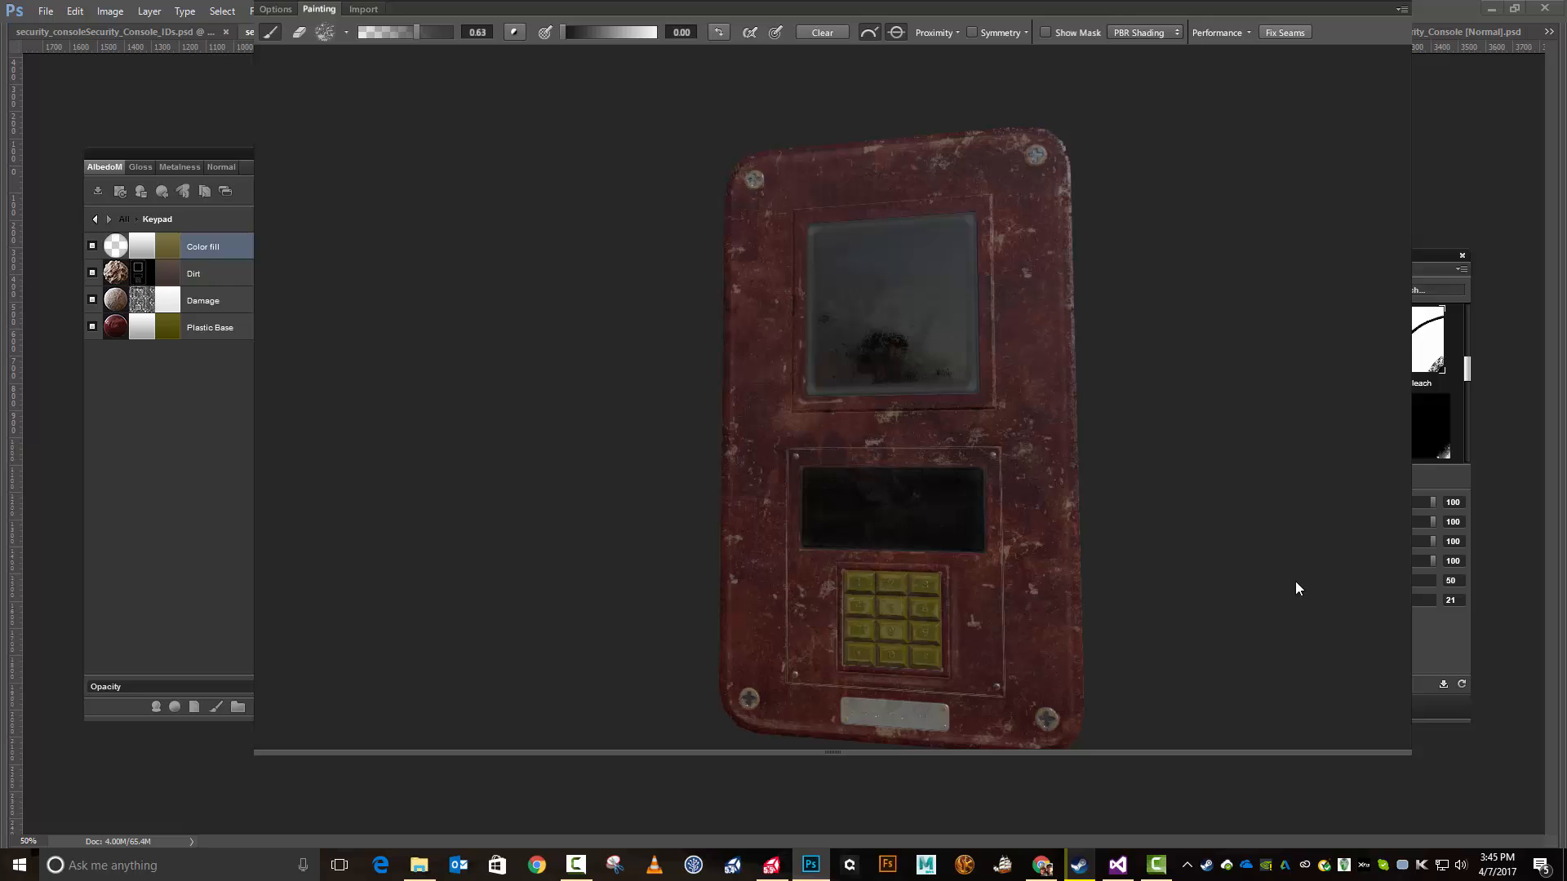
mouse_move(1447, 665)
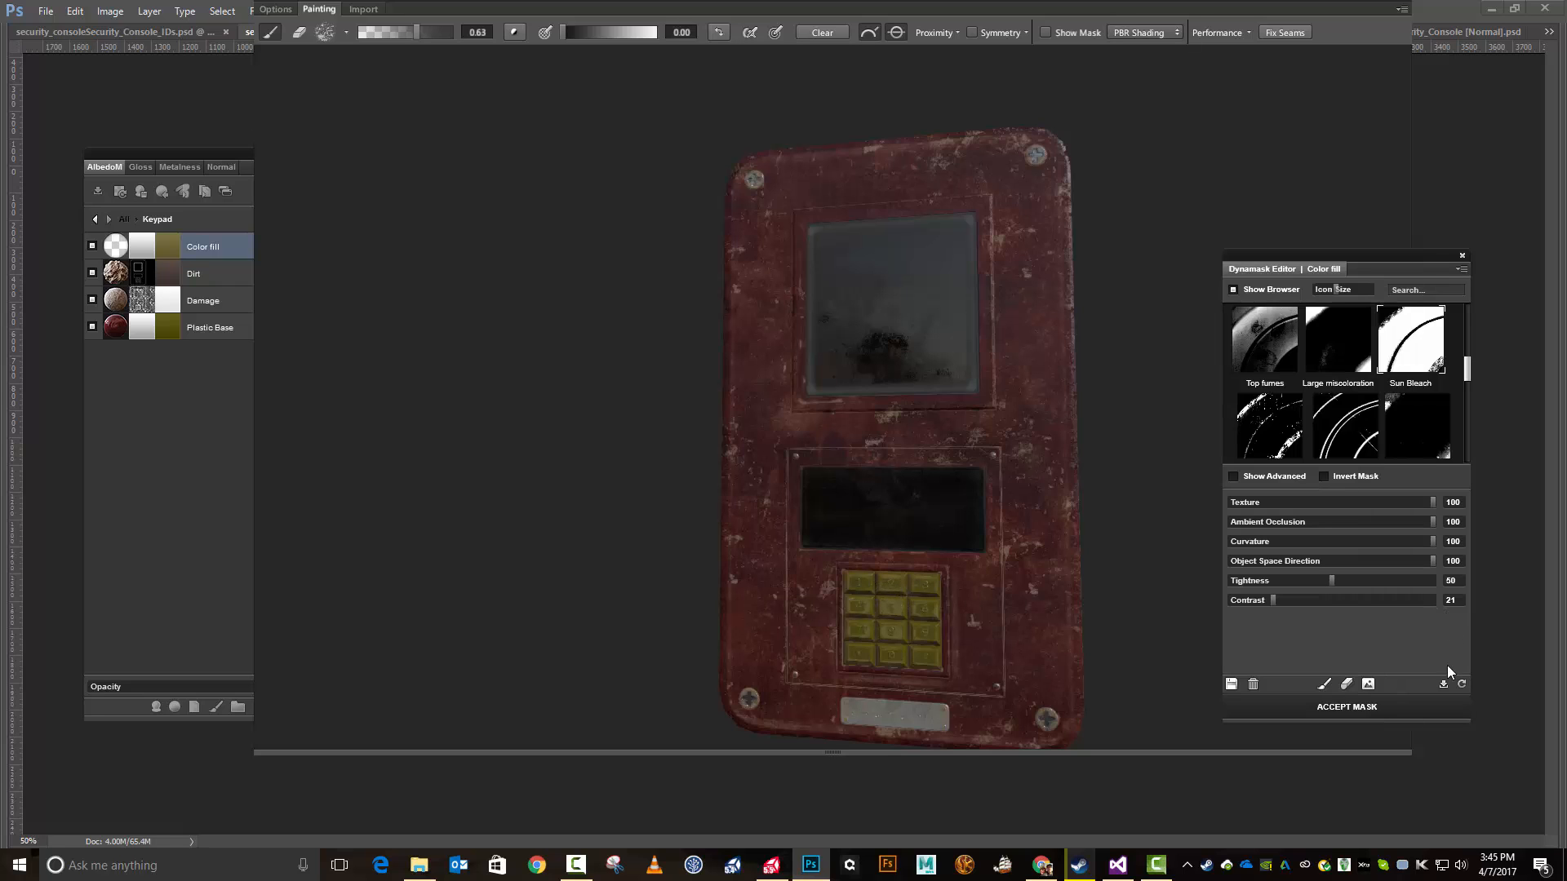
click(1386, 712)
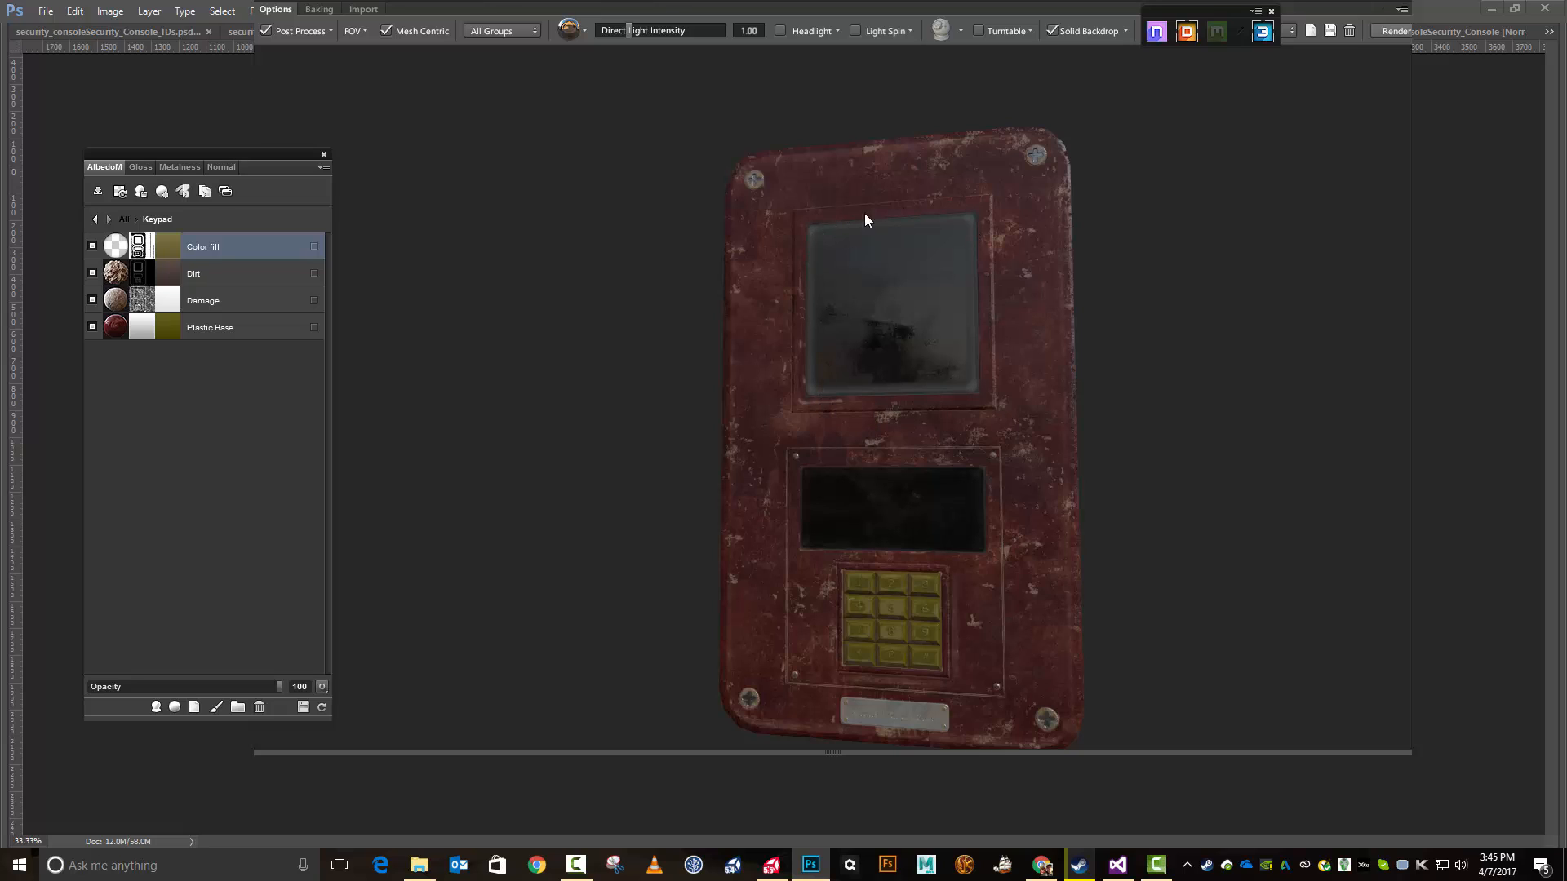
Step: Go into the Window group and open the Edges layer's mask for painting in full shaded mode
click(93, 219)
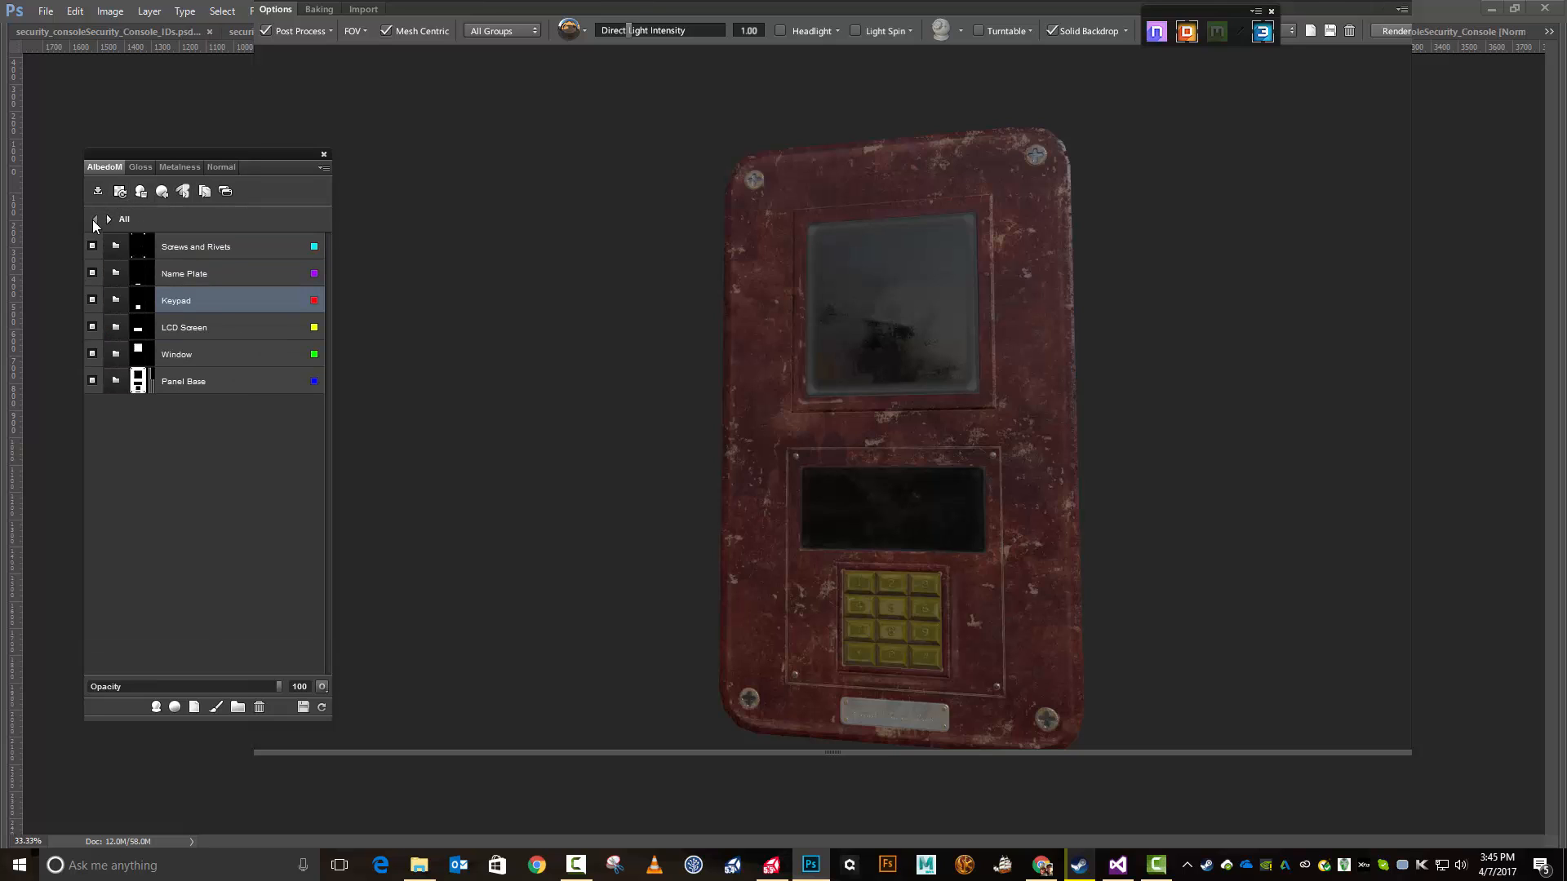
click(204, 348)
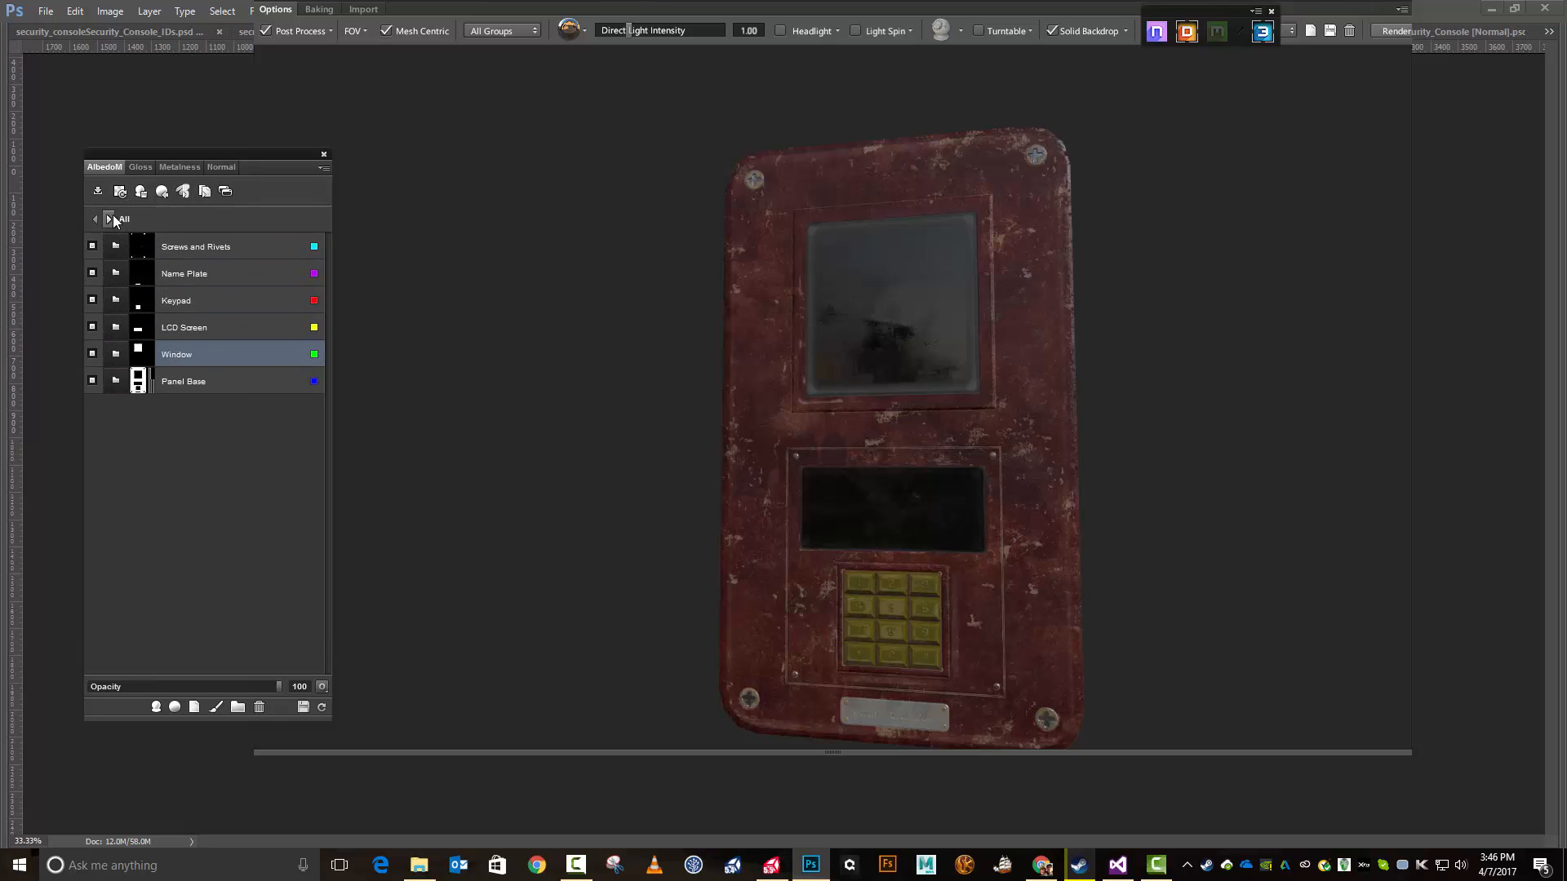
click(111, 217)
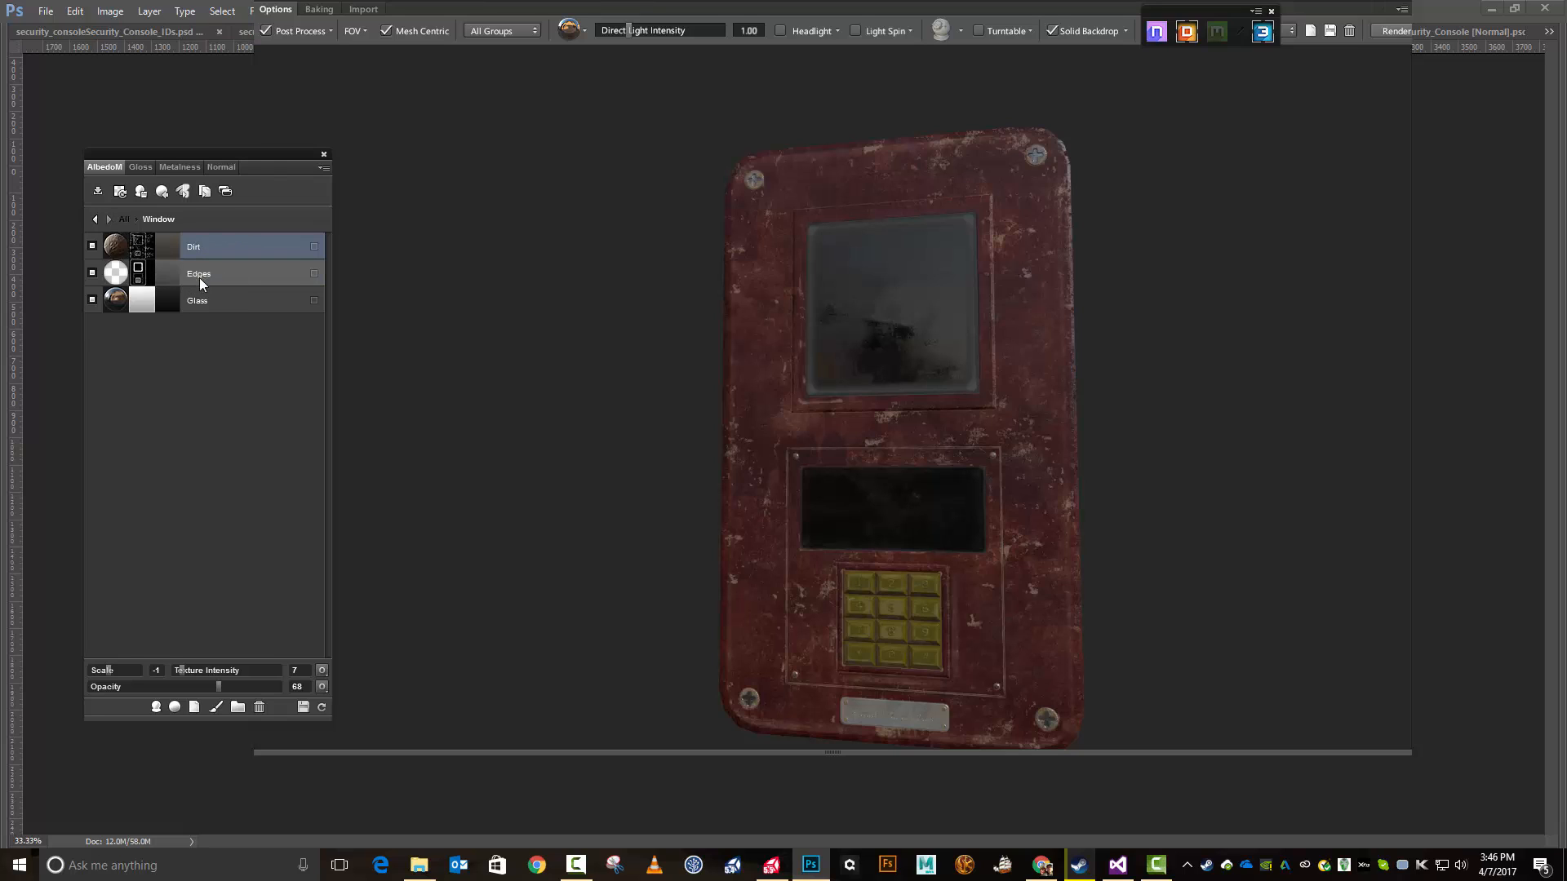
click(141, 280)
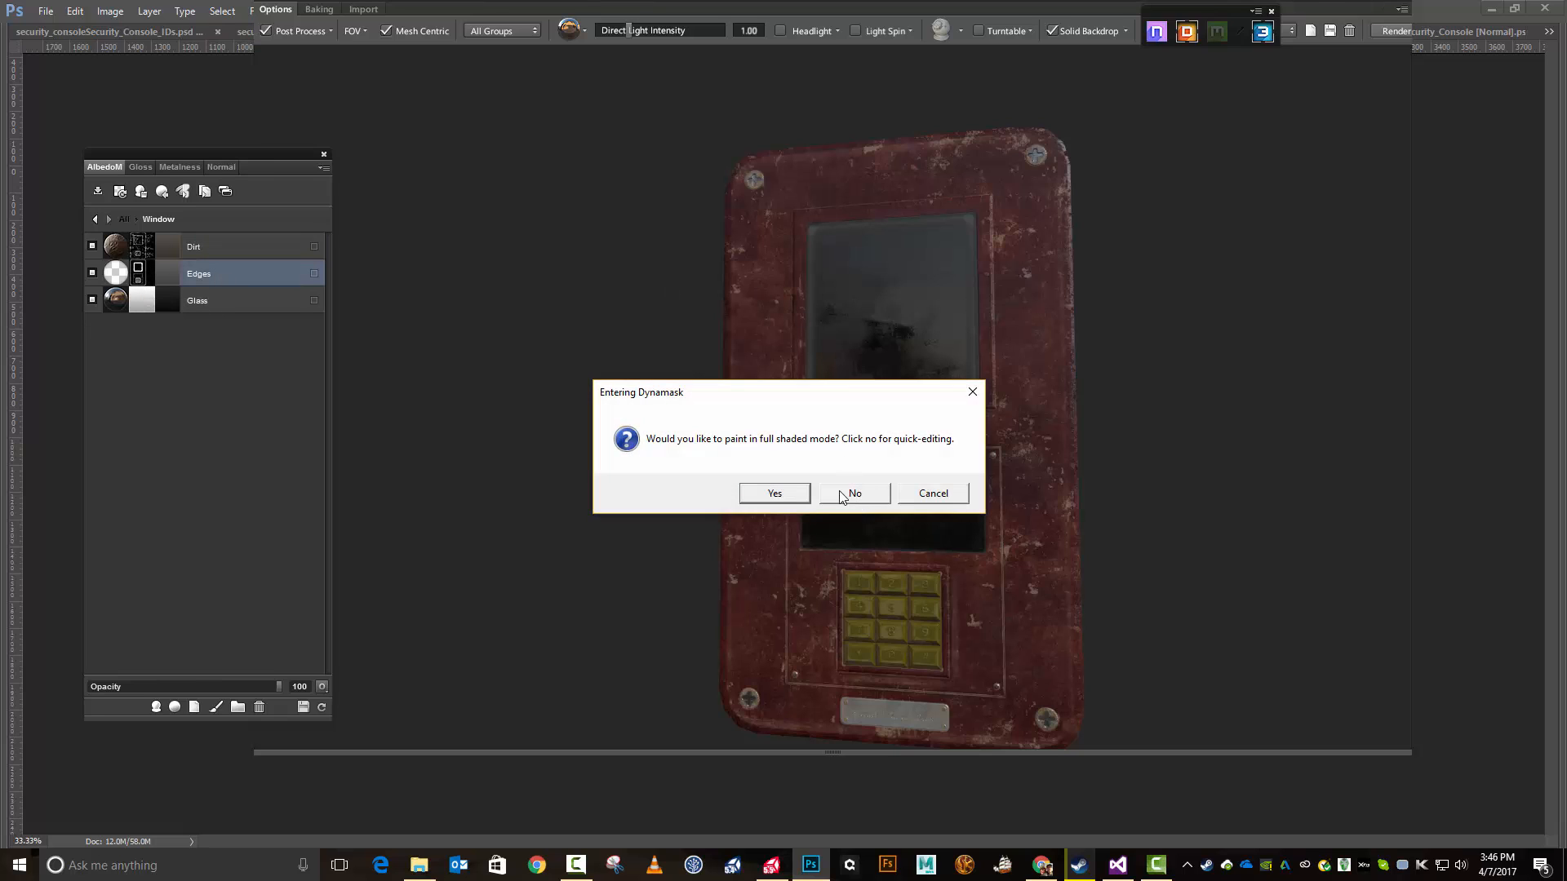
click(774, 494)
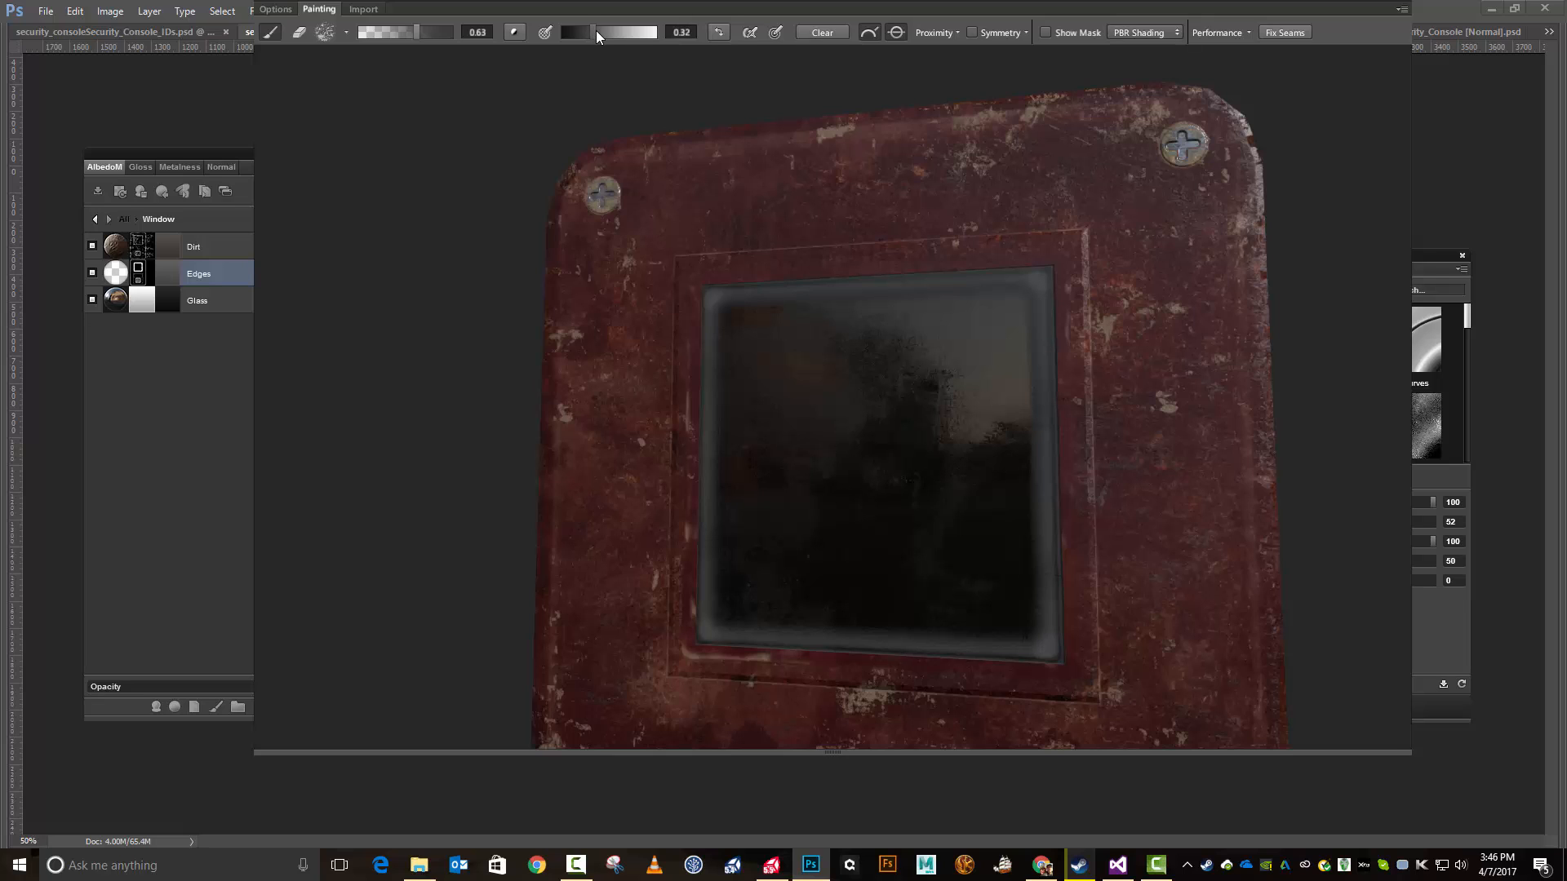
Step: Set up the softest round Assorted brush tip at size 42 with paint opacity 0.78 and paint value 0.16
click(347, 33)
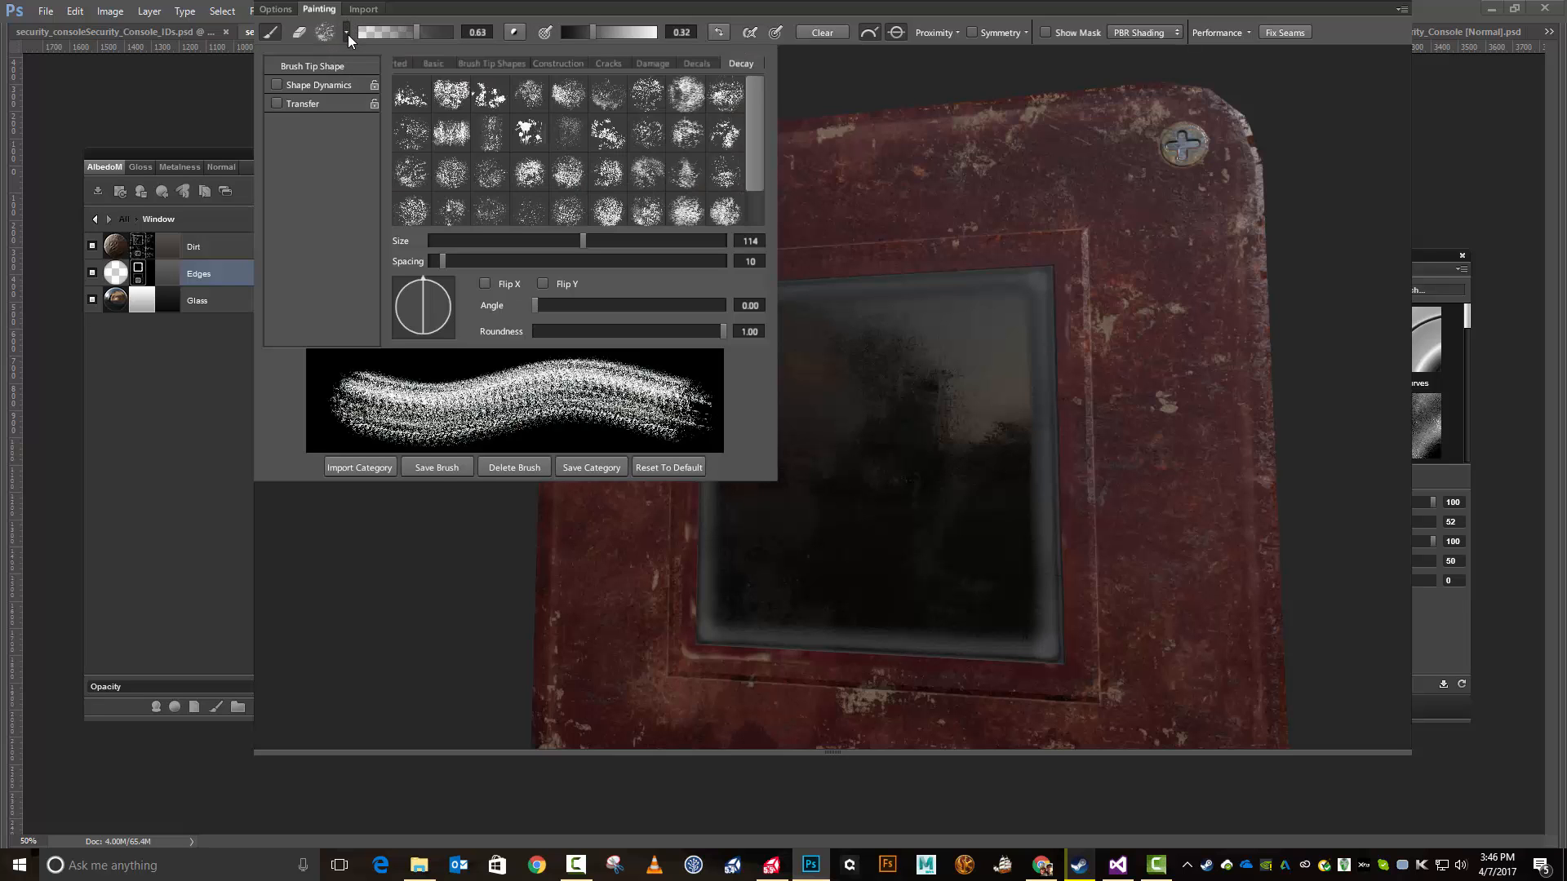
click(402, 62)
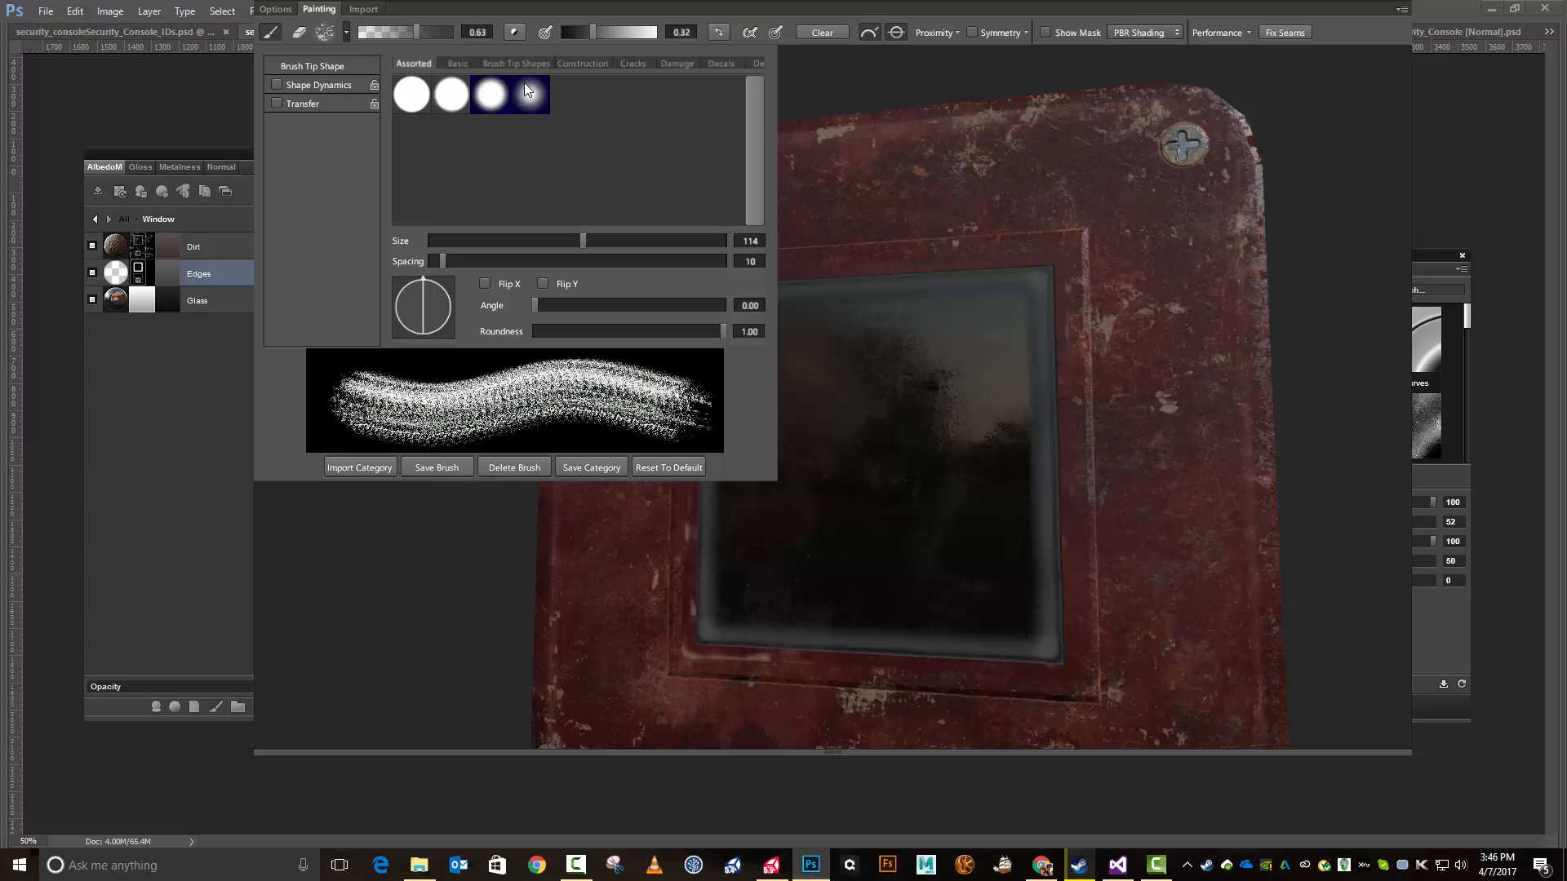
click(529, 92)
drag(574, 239, 489, 239)
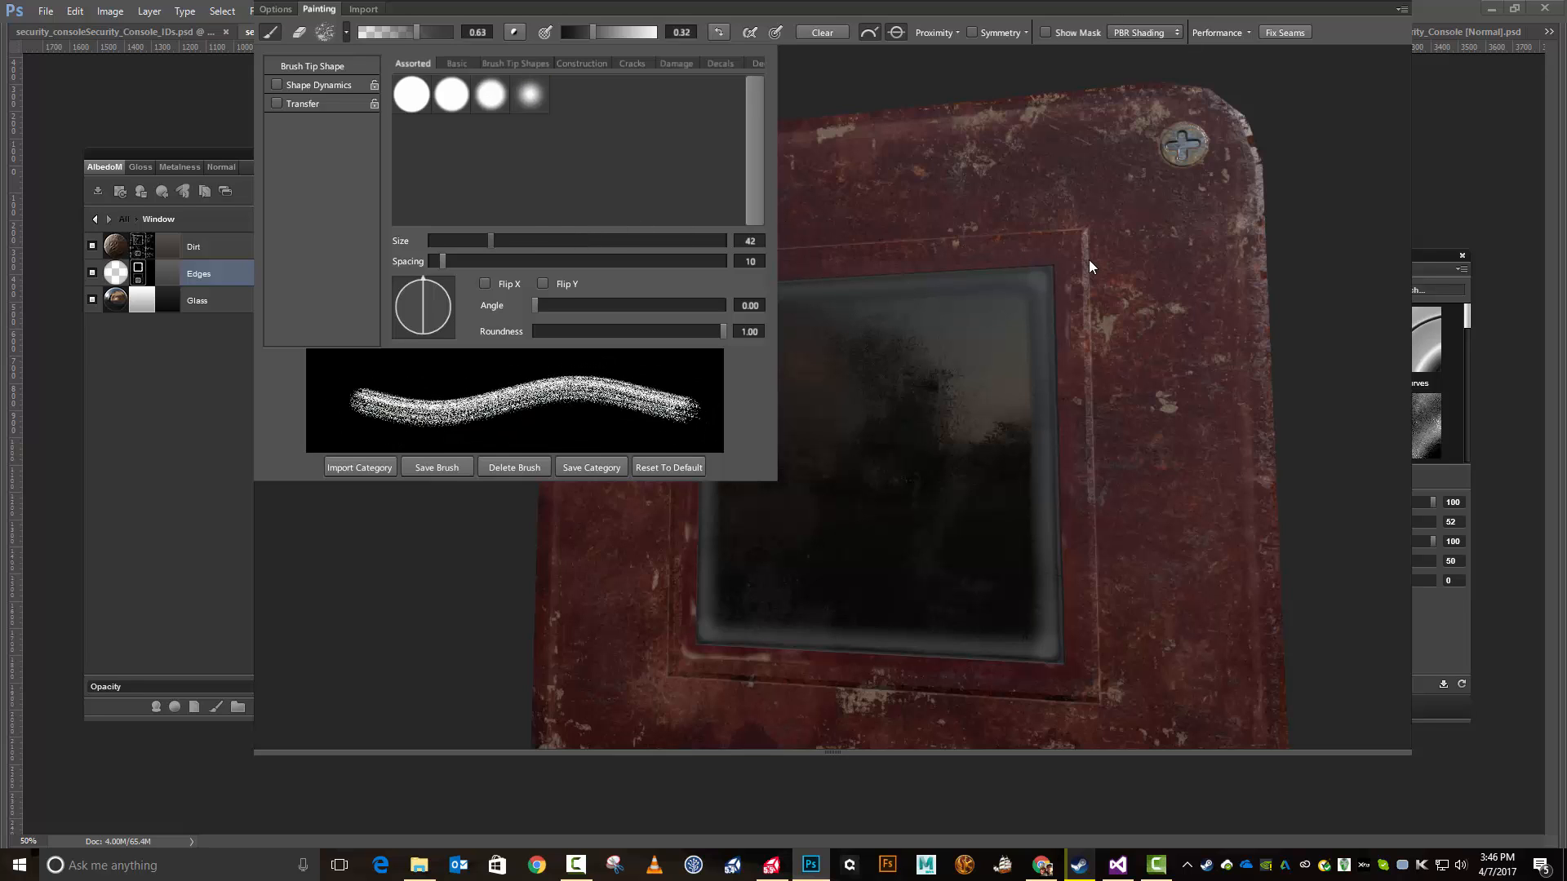
click(1039, 282)
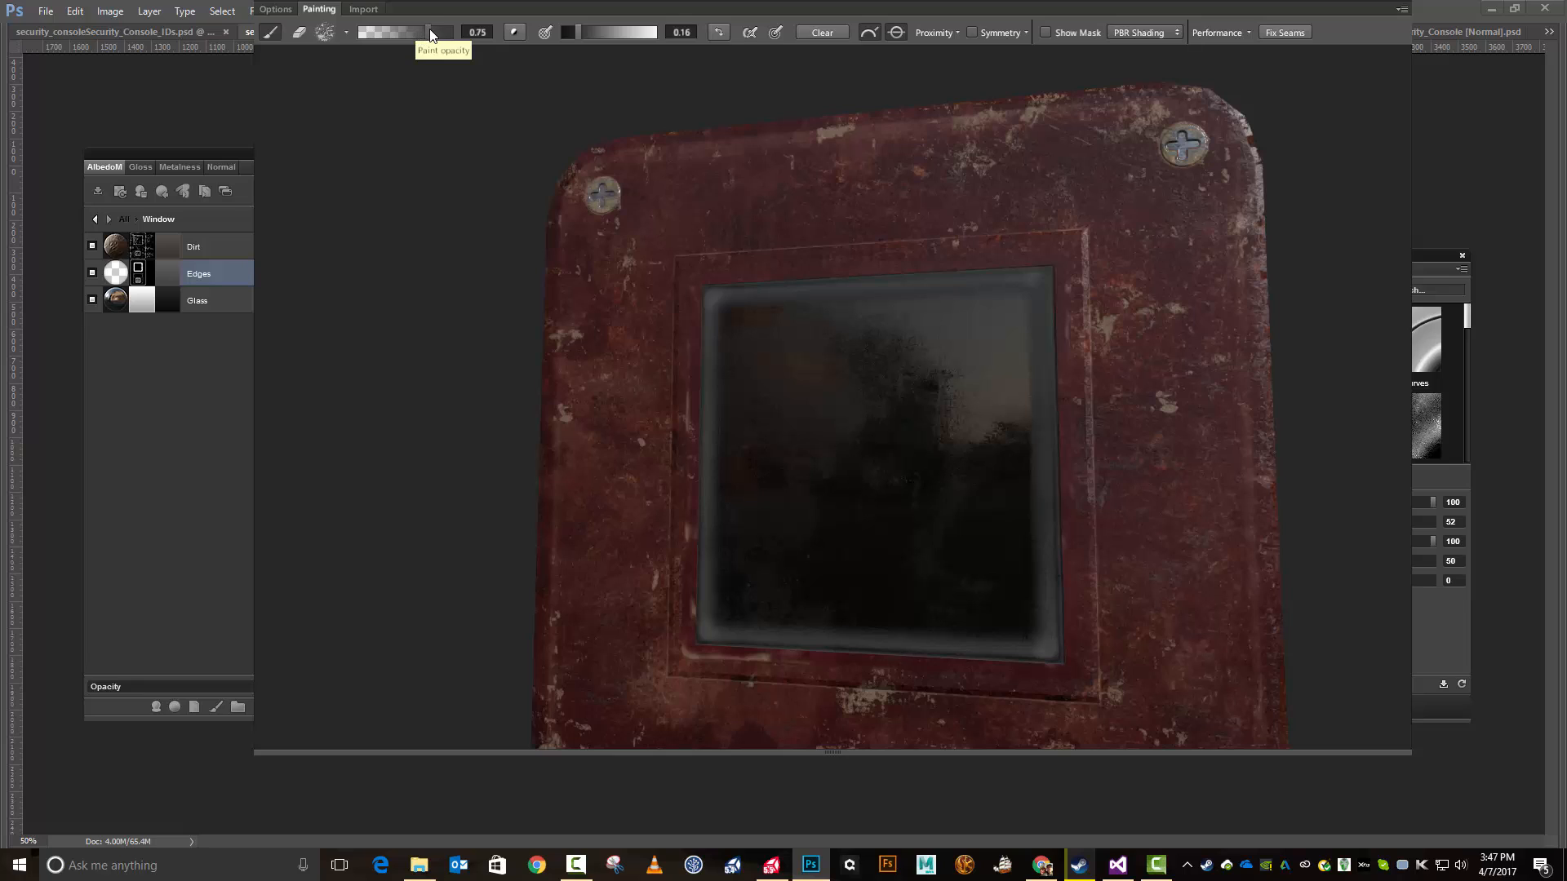
drag(431, 34, 433, 35)
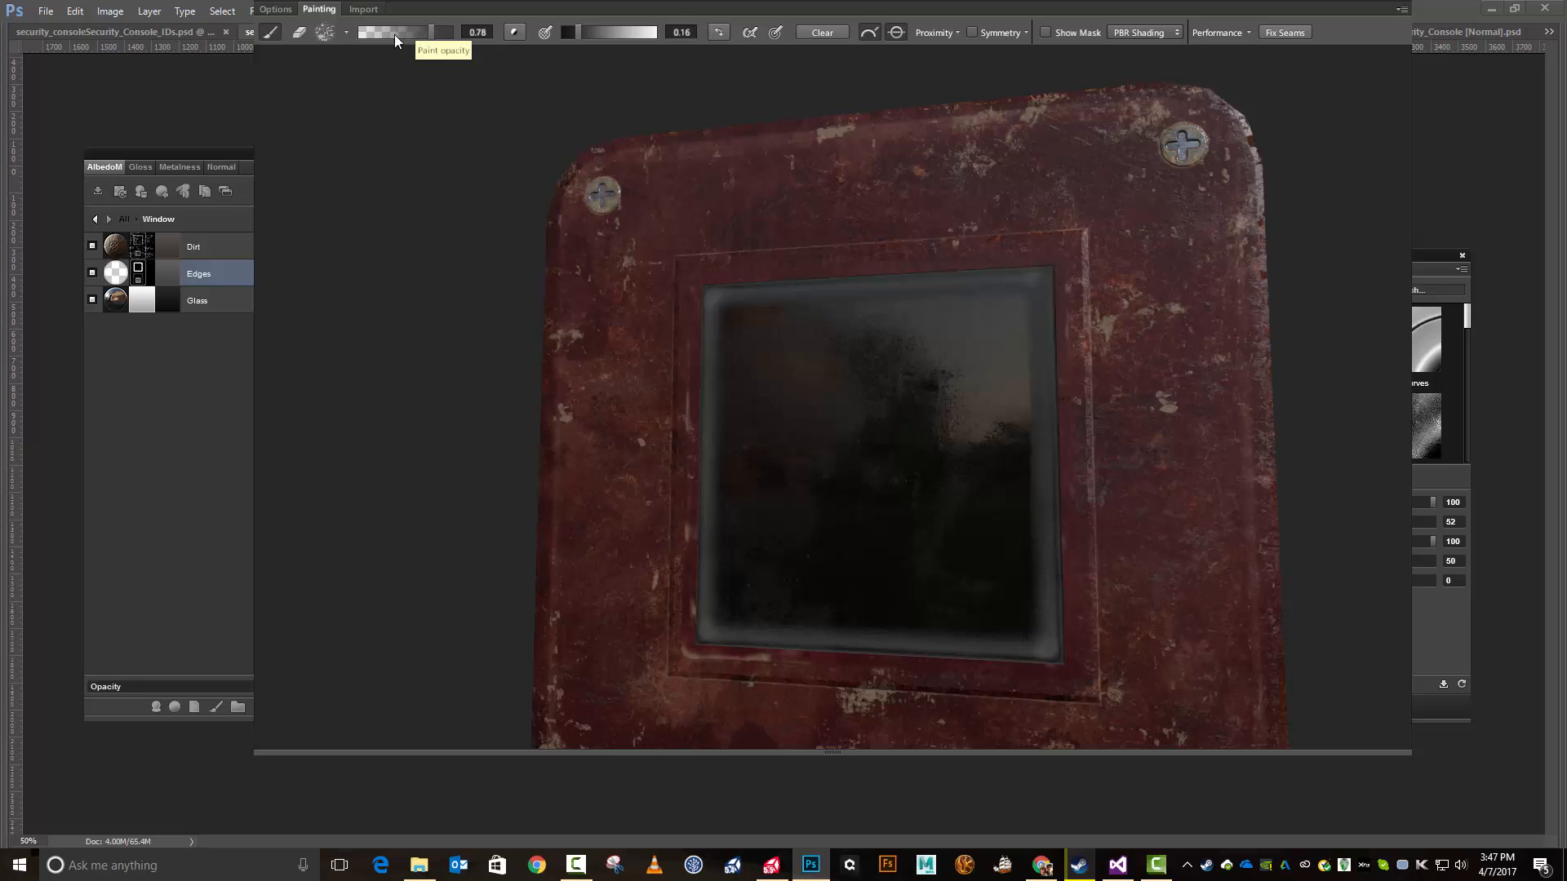
click(346, 32)
click(532, 95)
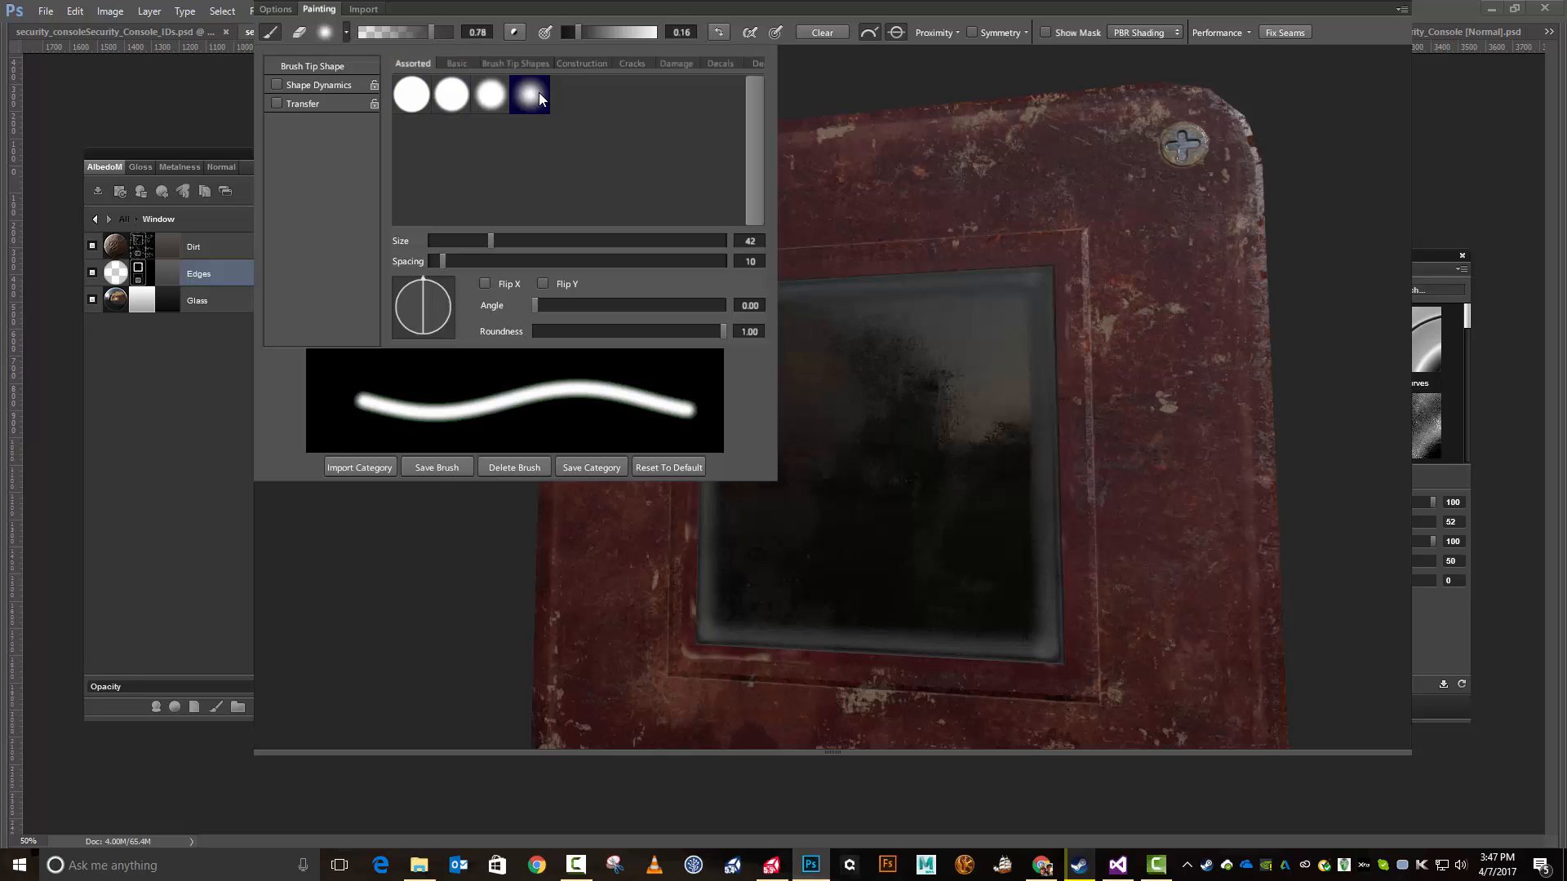
Step: Paint along the window's borders with the soft brush to tone down the pale edge glow, and accept the mask
click(1049, 307)
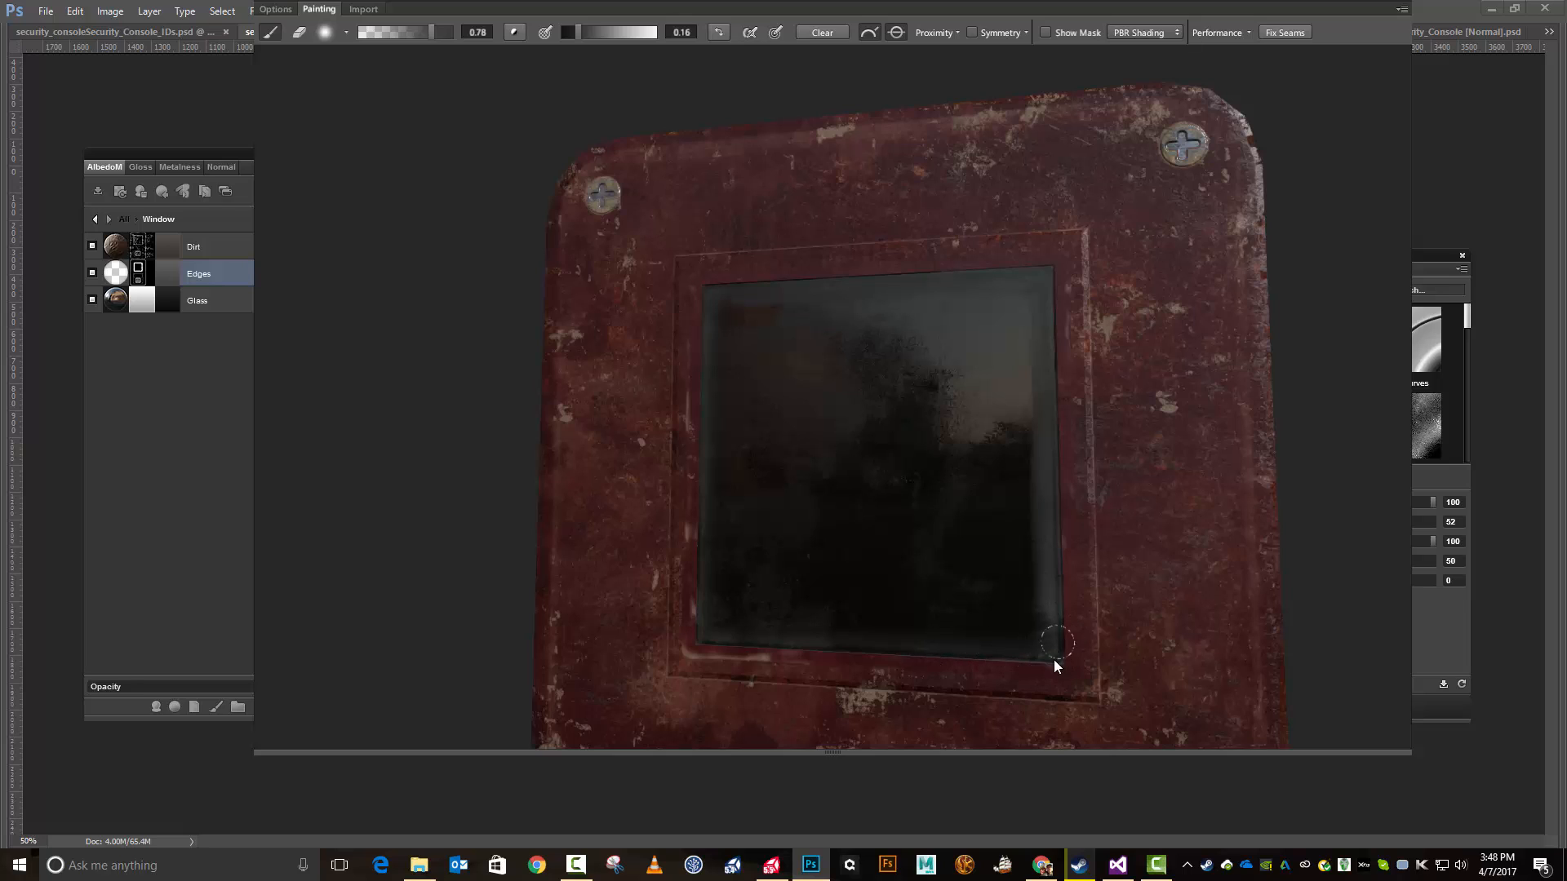
drag(1055, 480, 1058, 494)
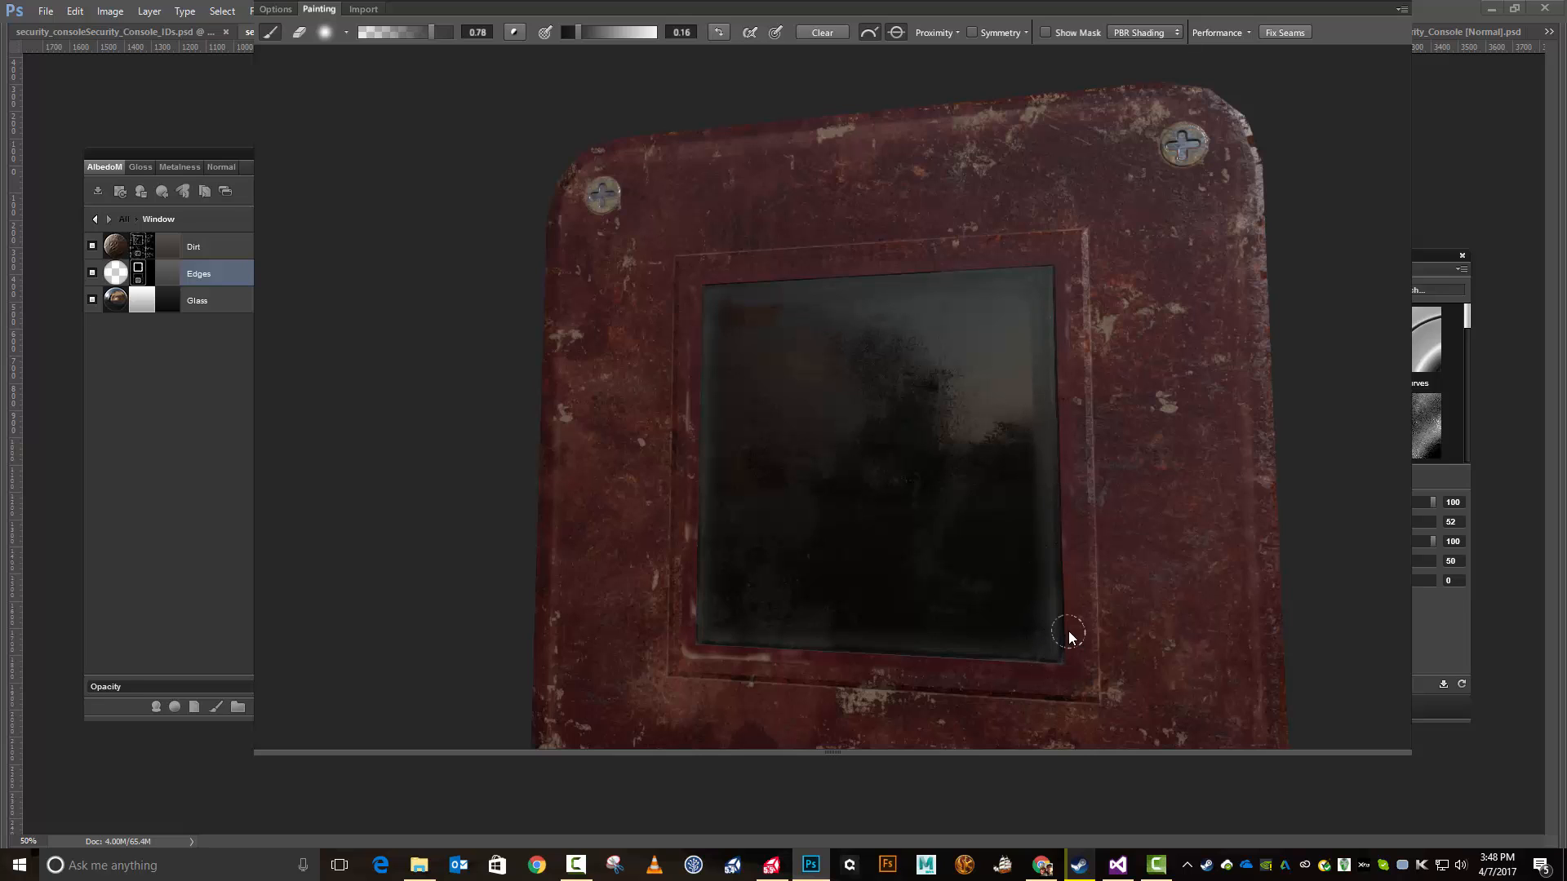
click(1439, 638)
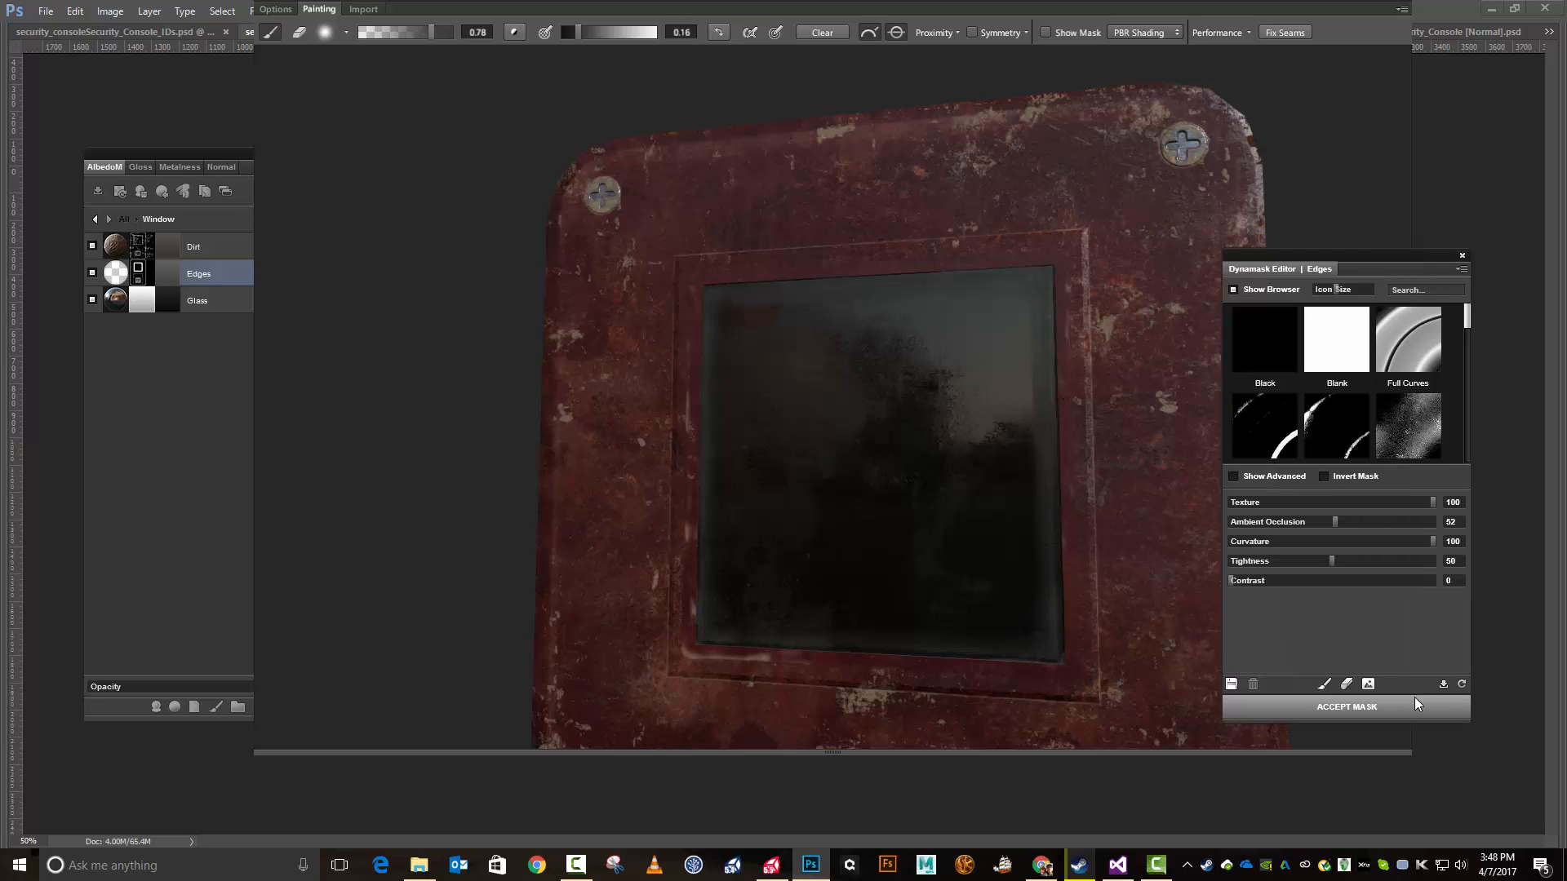
click(1415, 699)
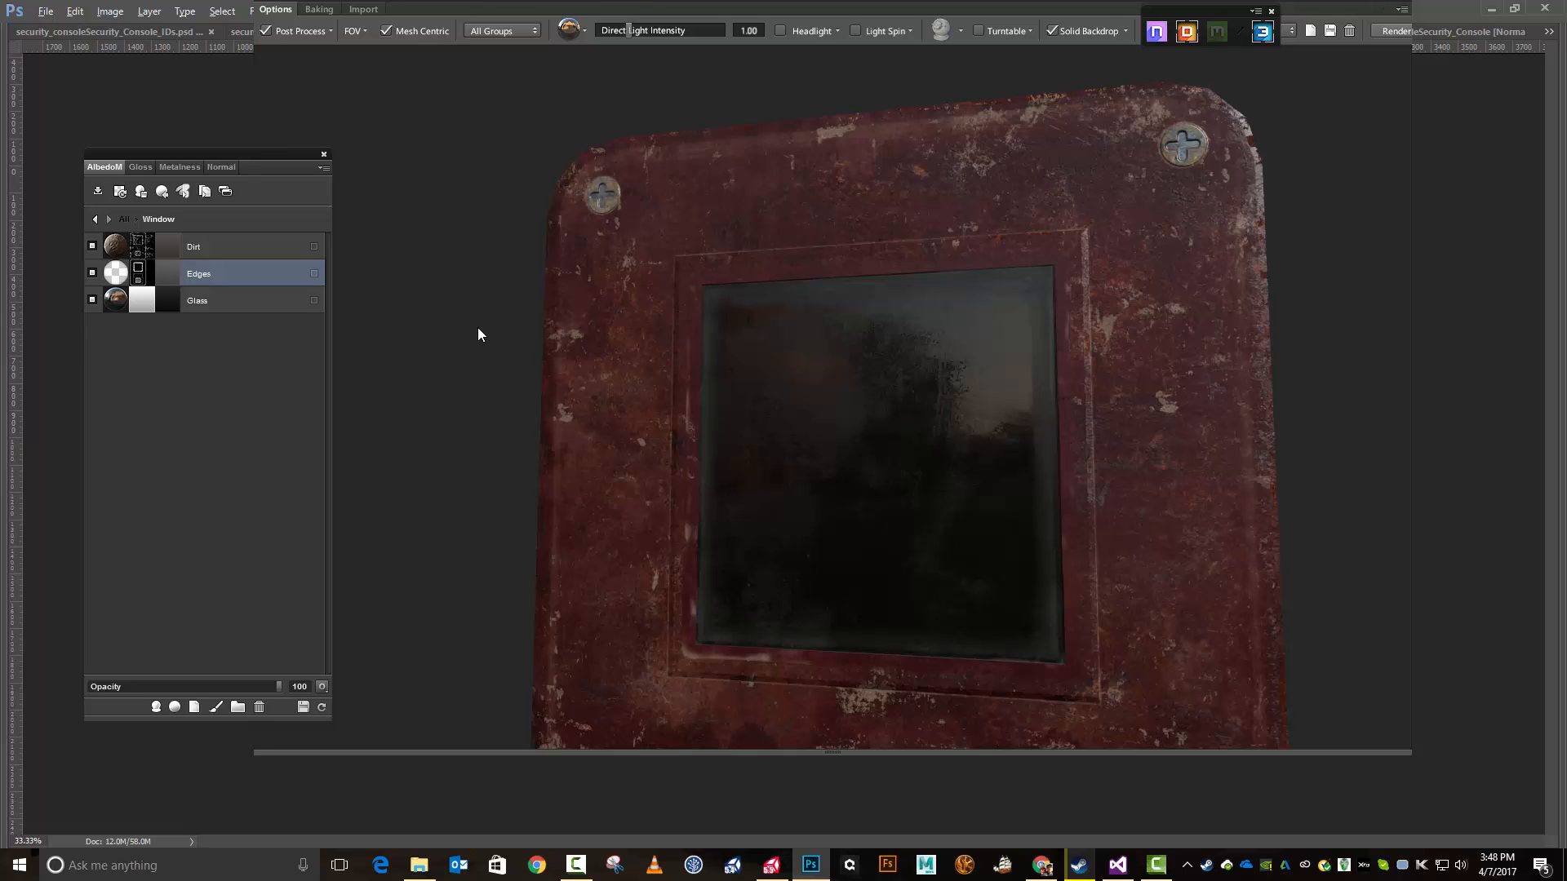
drag(479, 334, 820, 365)
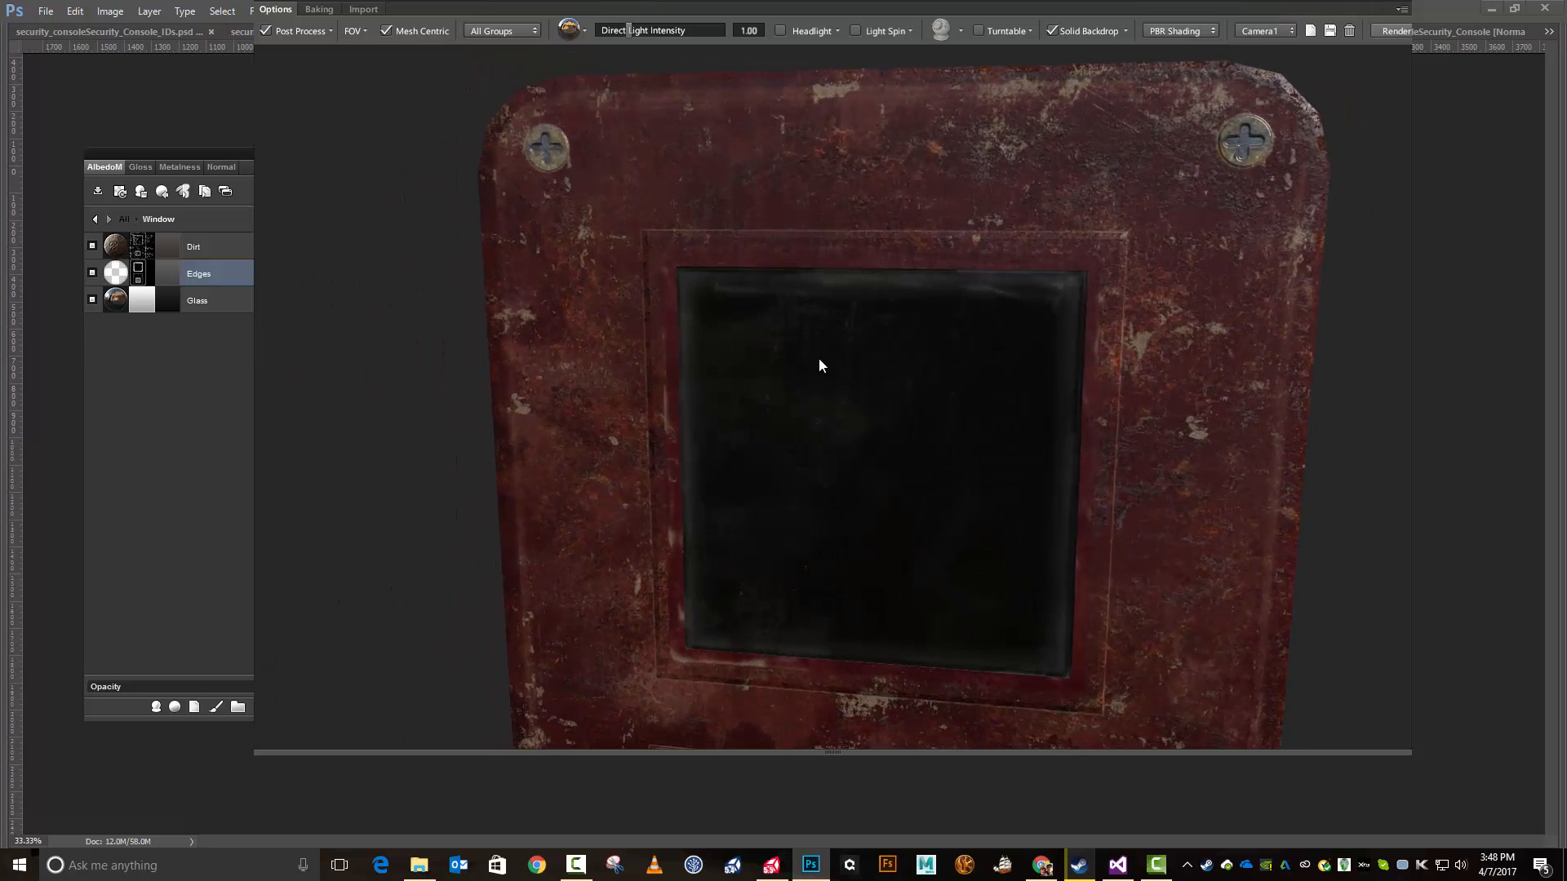
scroll(819, 360, down, 10)
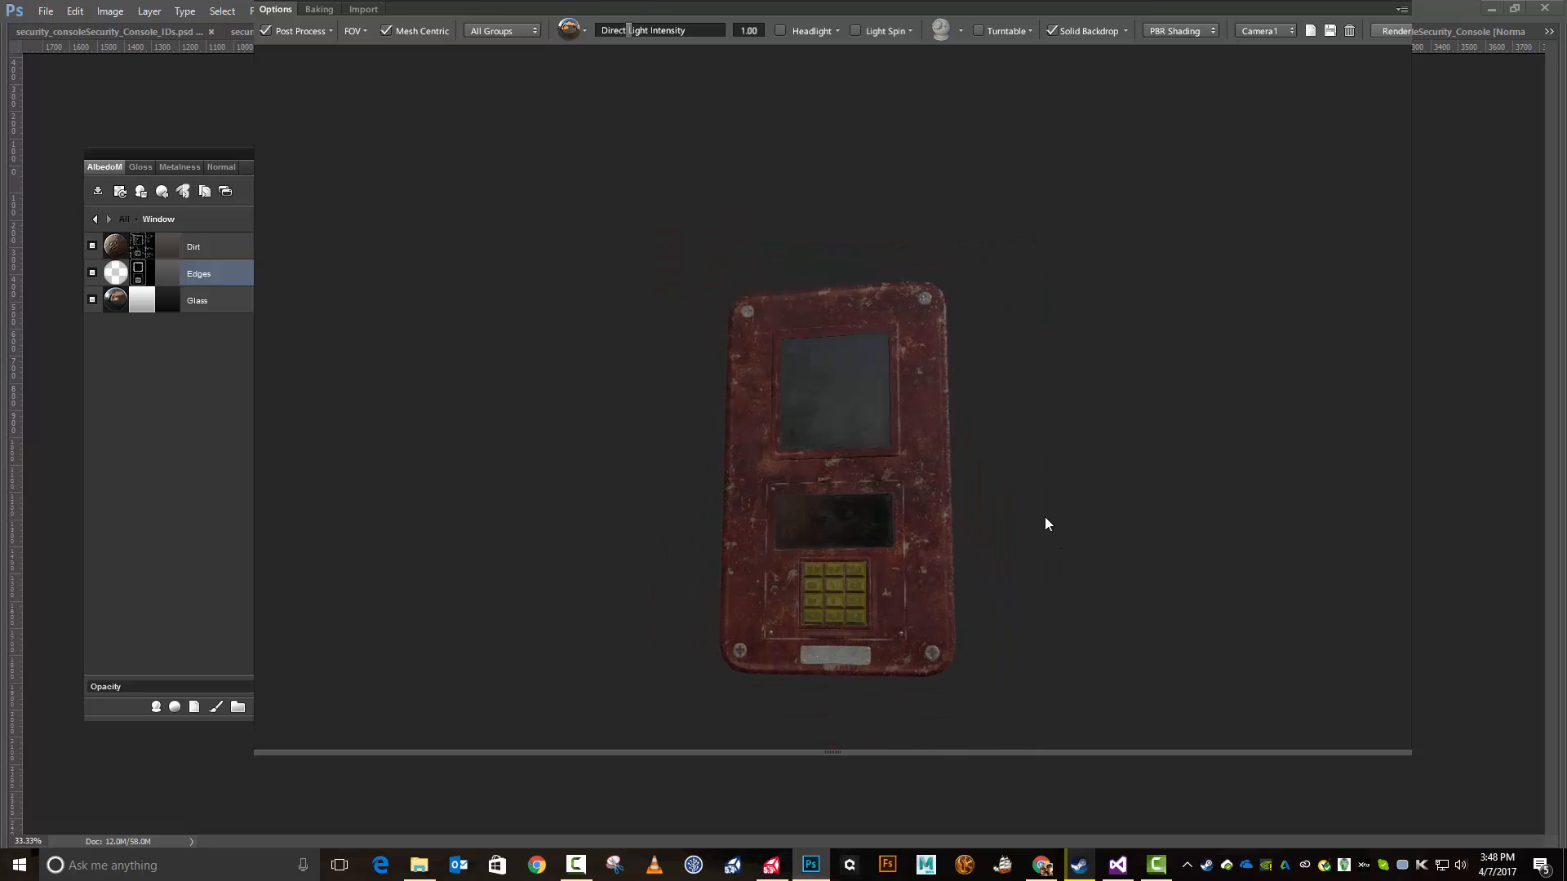
drag(1044, 518, 1035, 570)
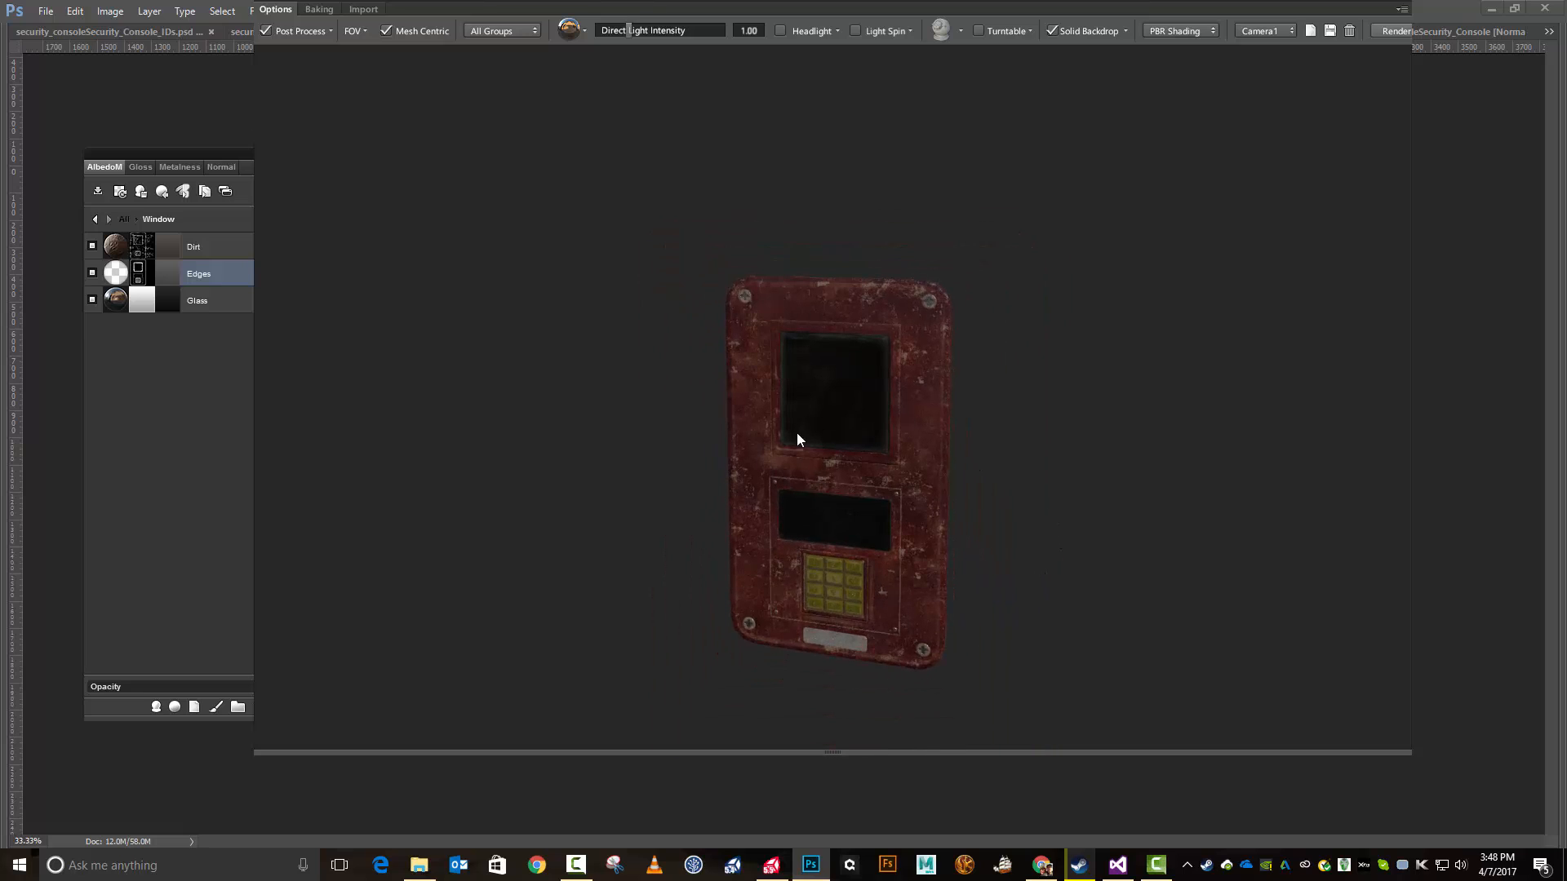
drag(1086, 558, 1052, 579)
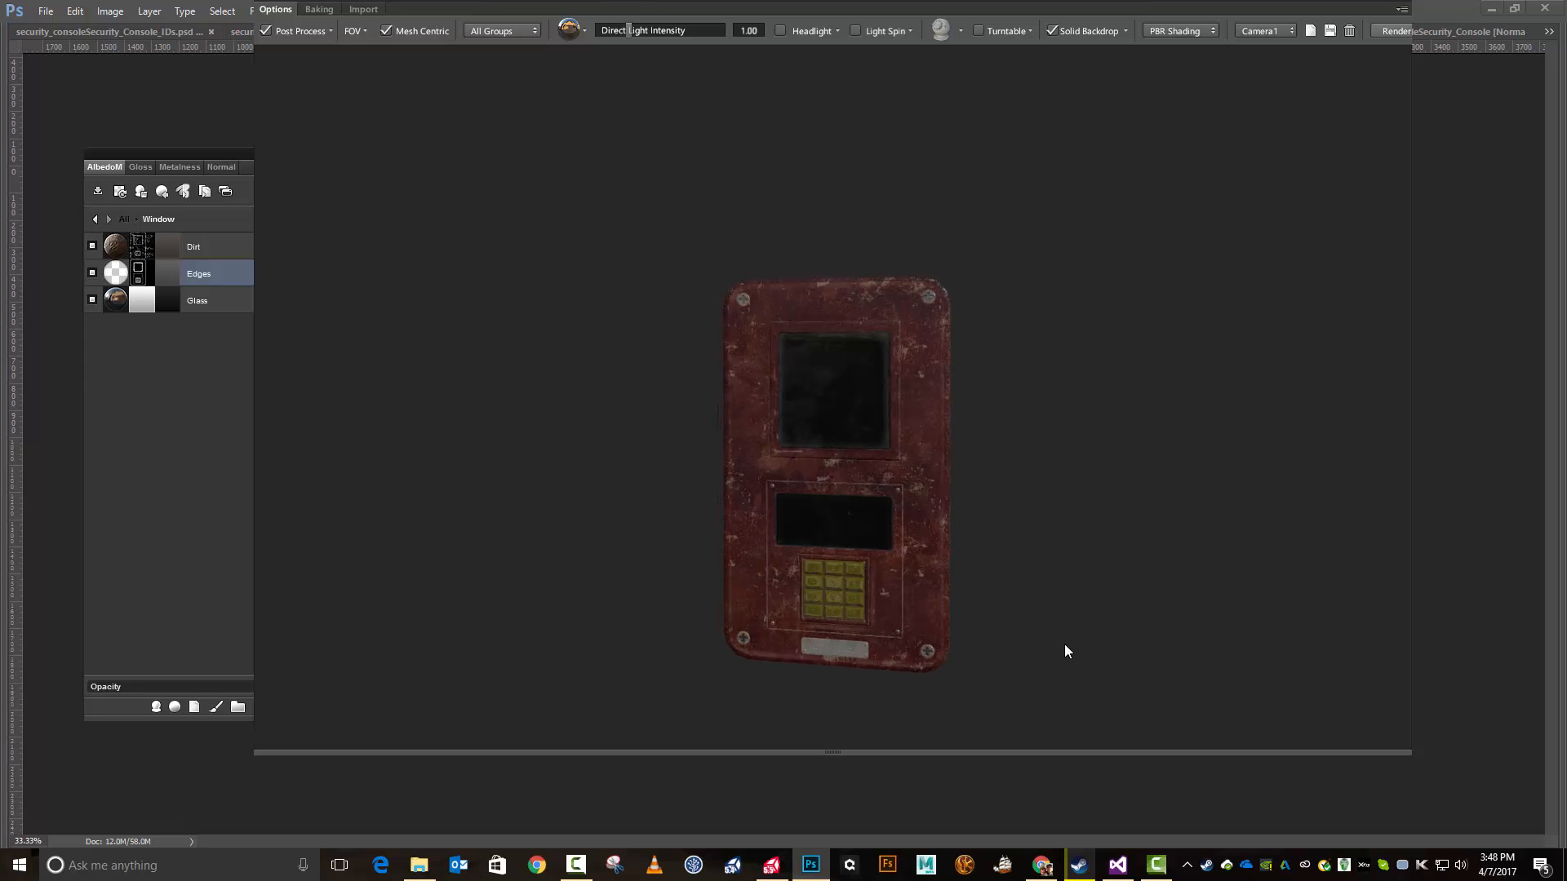
Step: Leave the Window group for the top-level group list and save the project
scroll(1064, 646, up, 5)
middle_drag(1092, 586, 1103, 294)
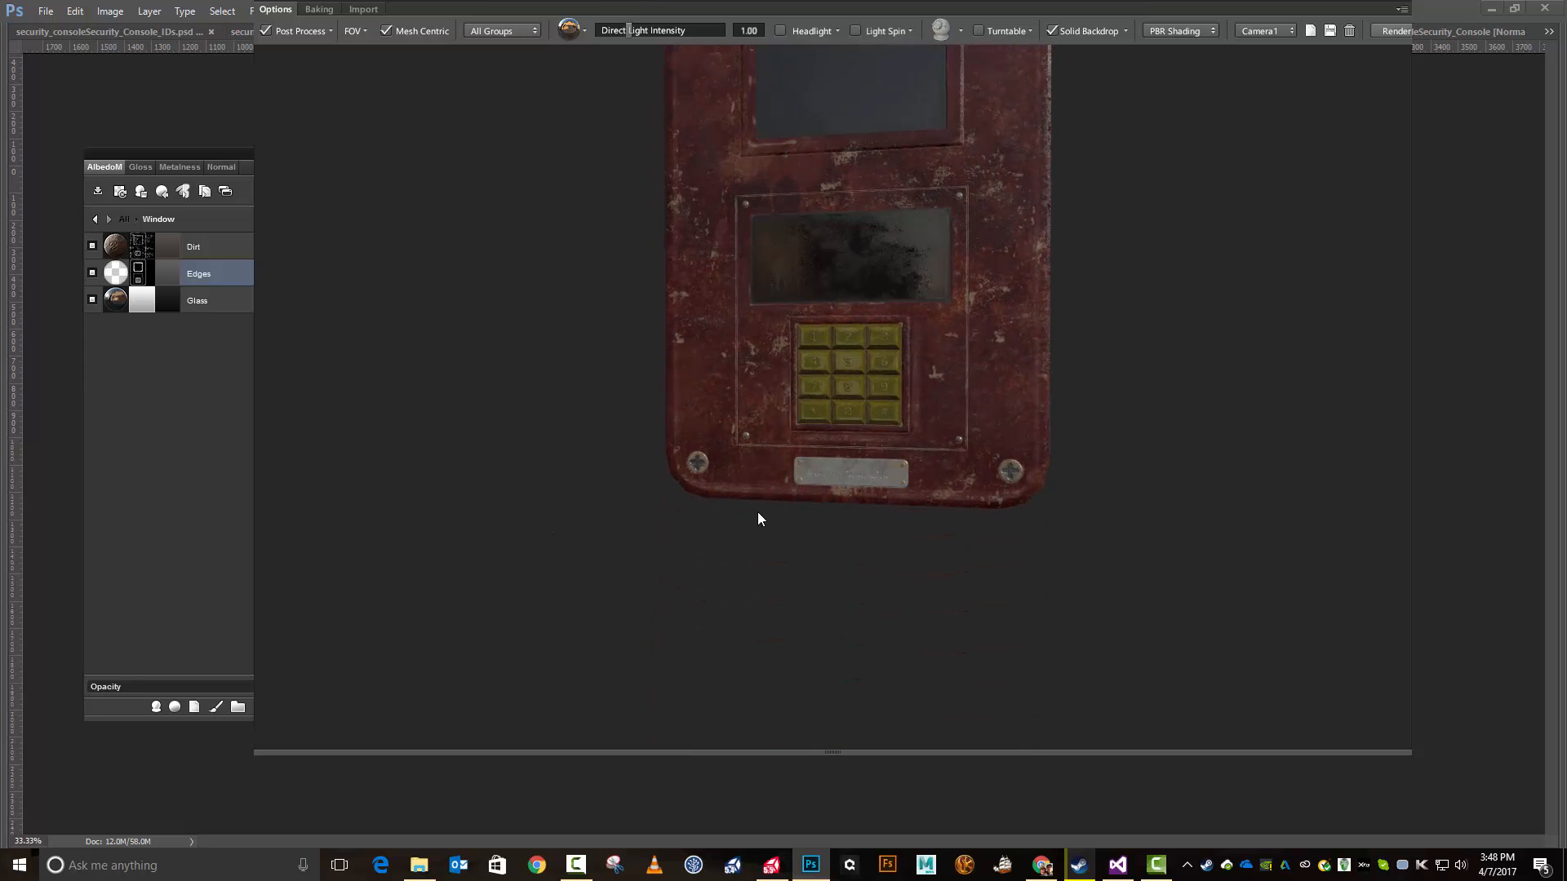
click(96, 219)
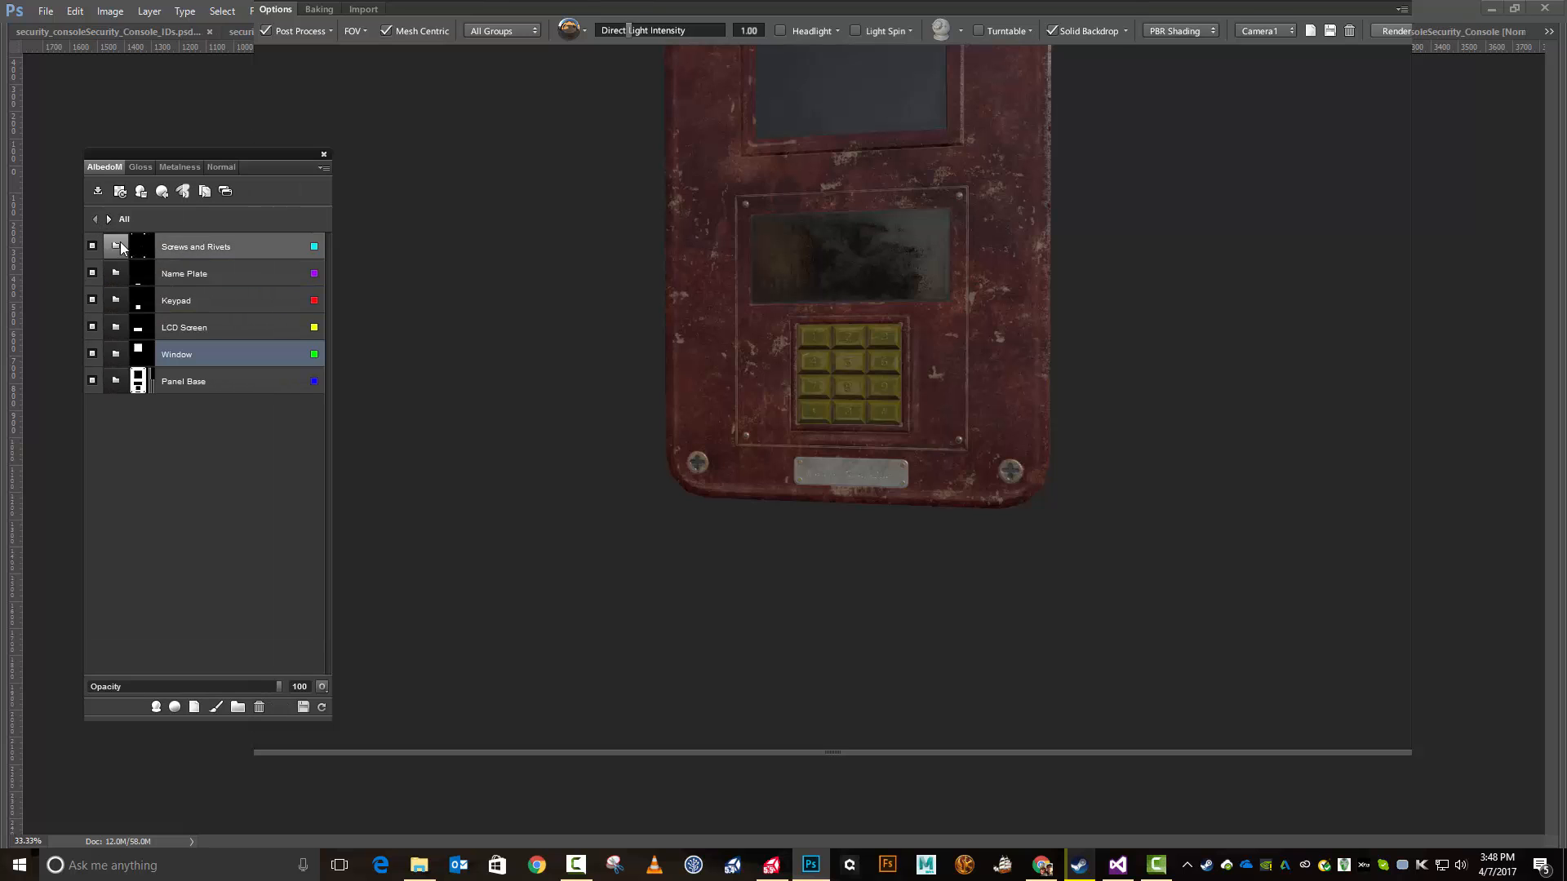
click(324, 168)
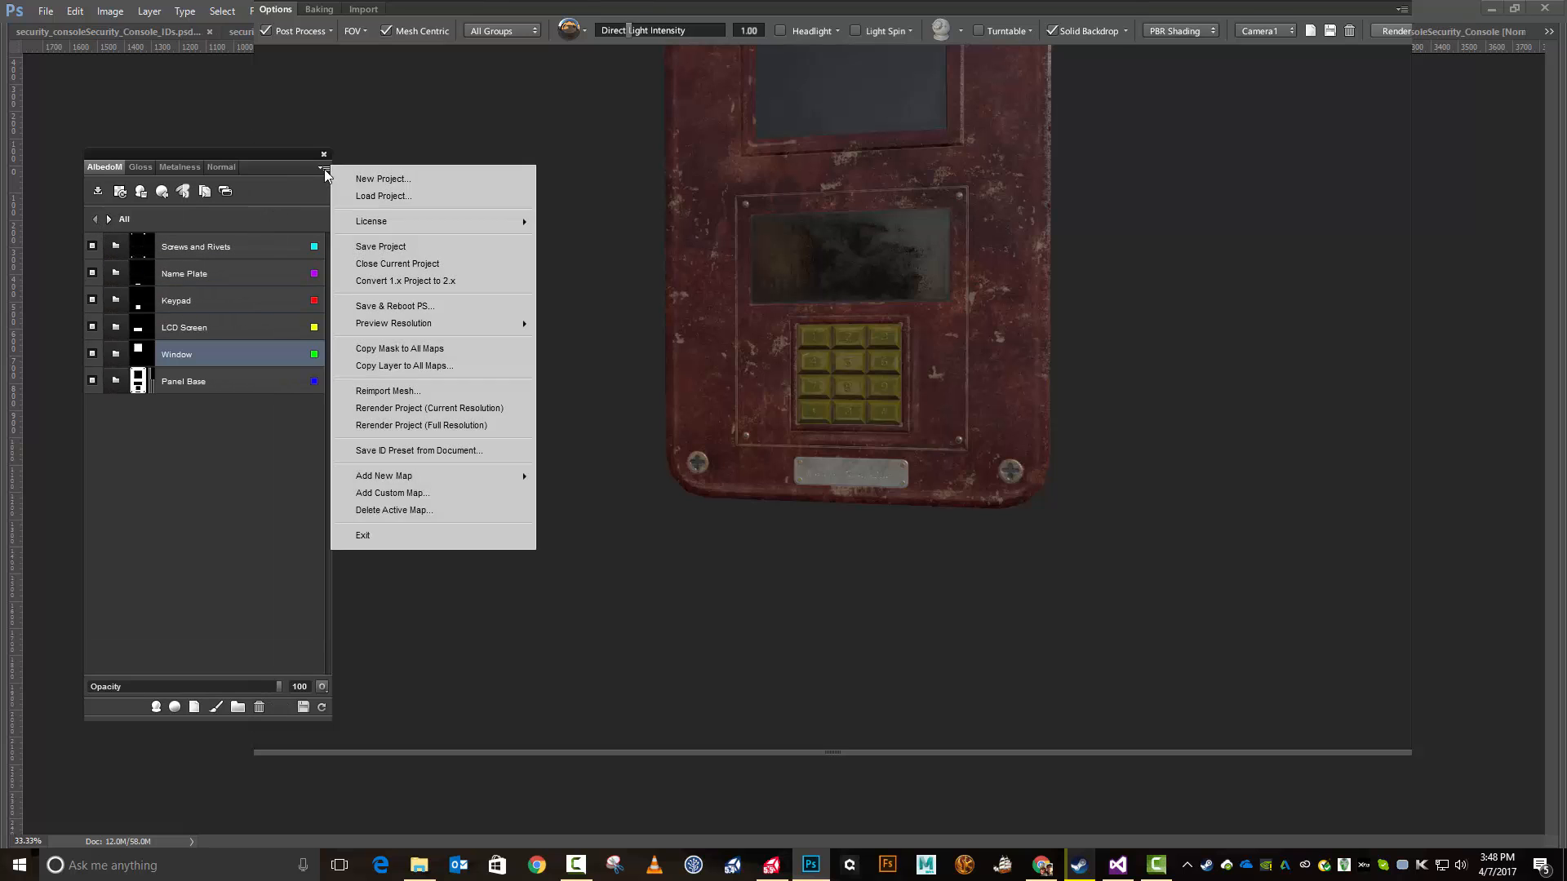
click(411, 245)
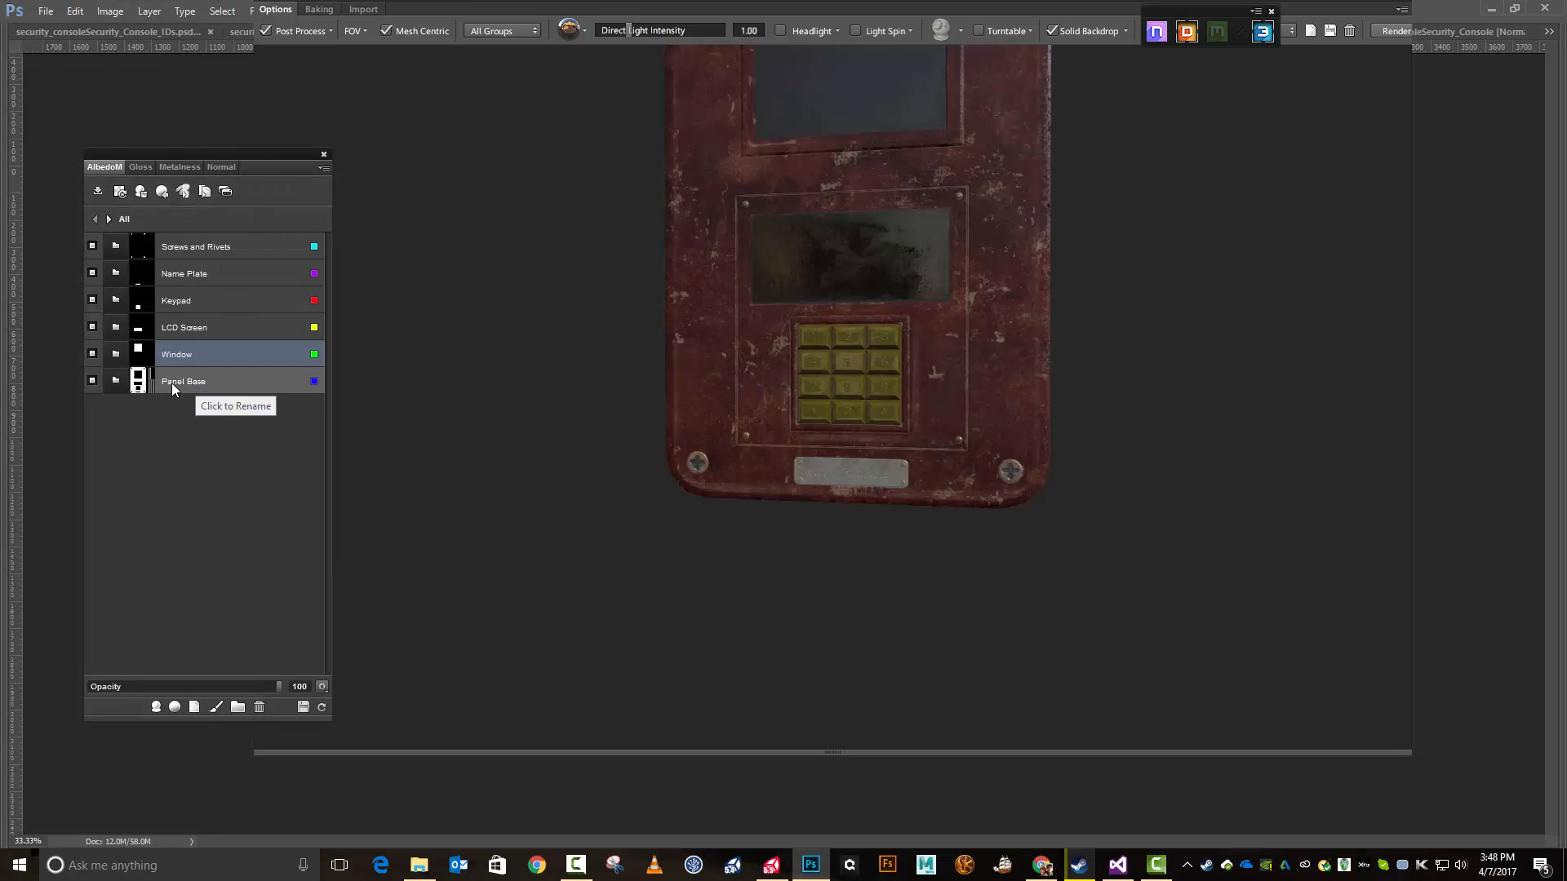
Step: Go into the Name Plate group and darken the Old Brushed Aluminum layer's color to the grey 969797
click(191, 274)
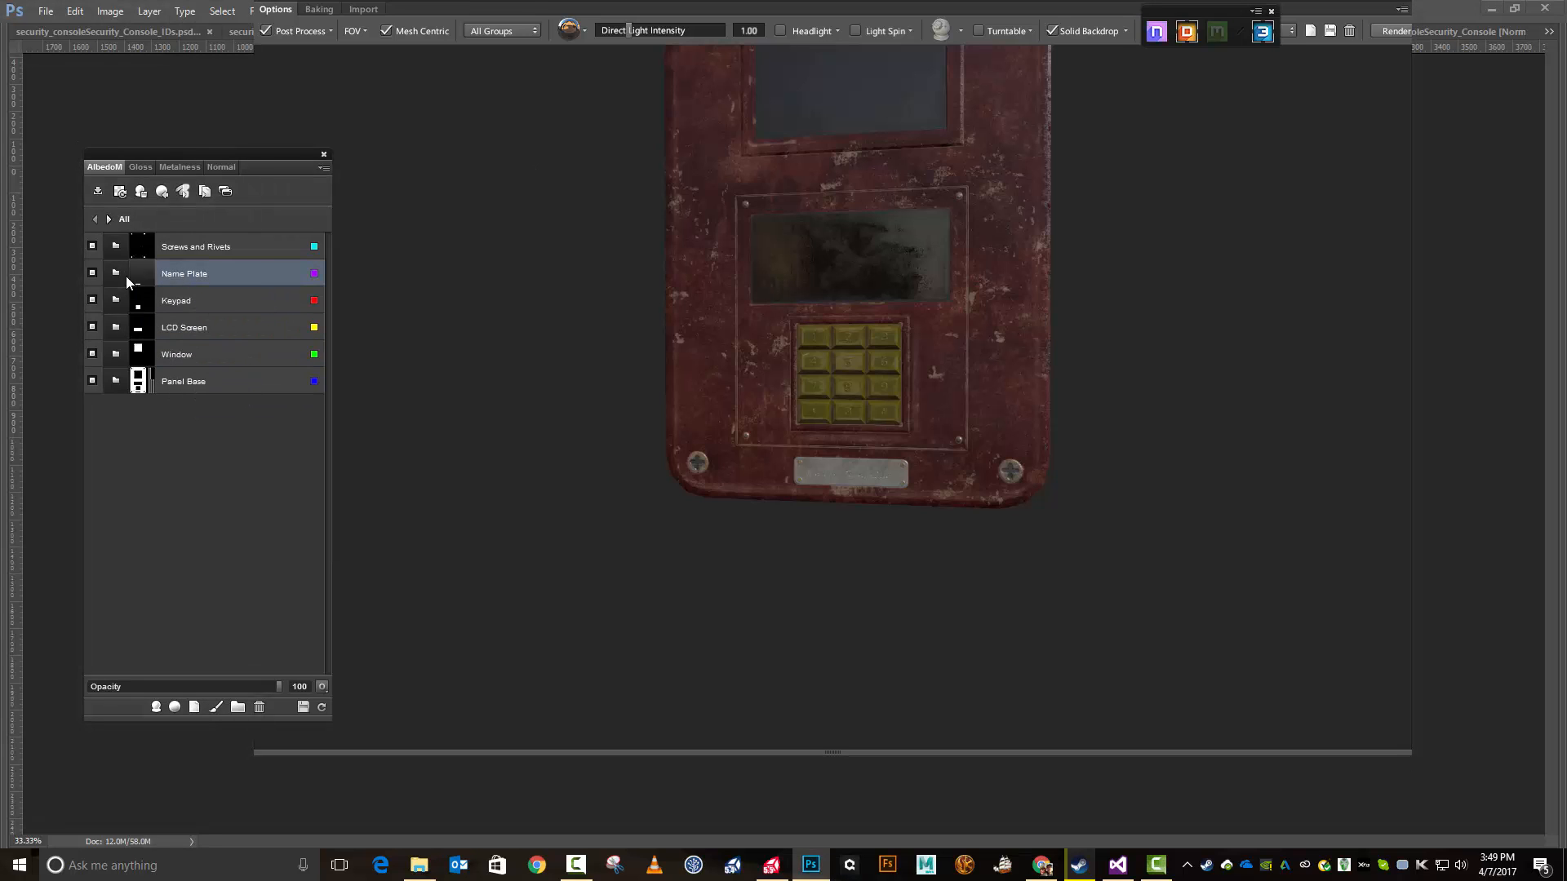
click(110, 219)
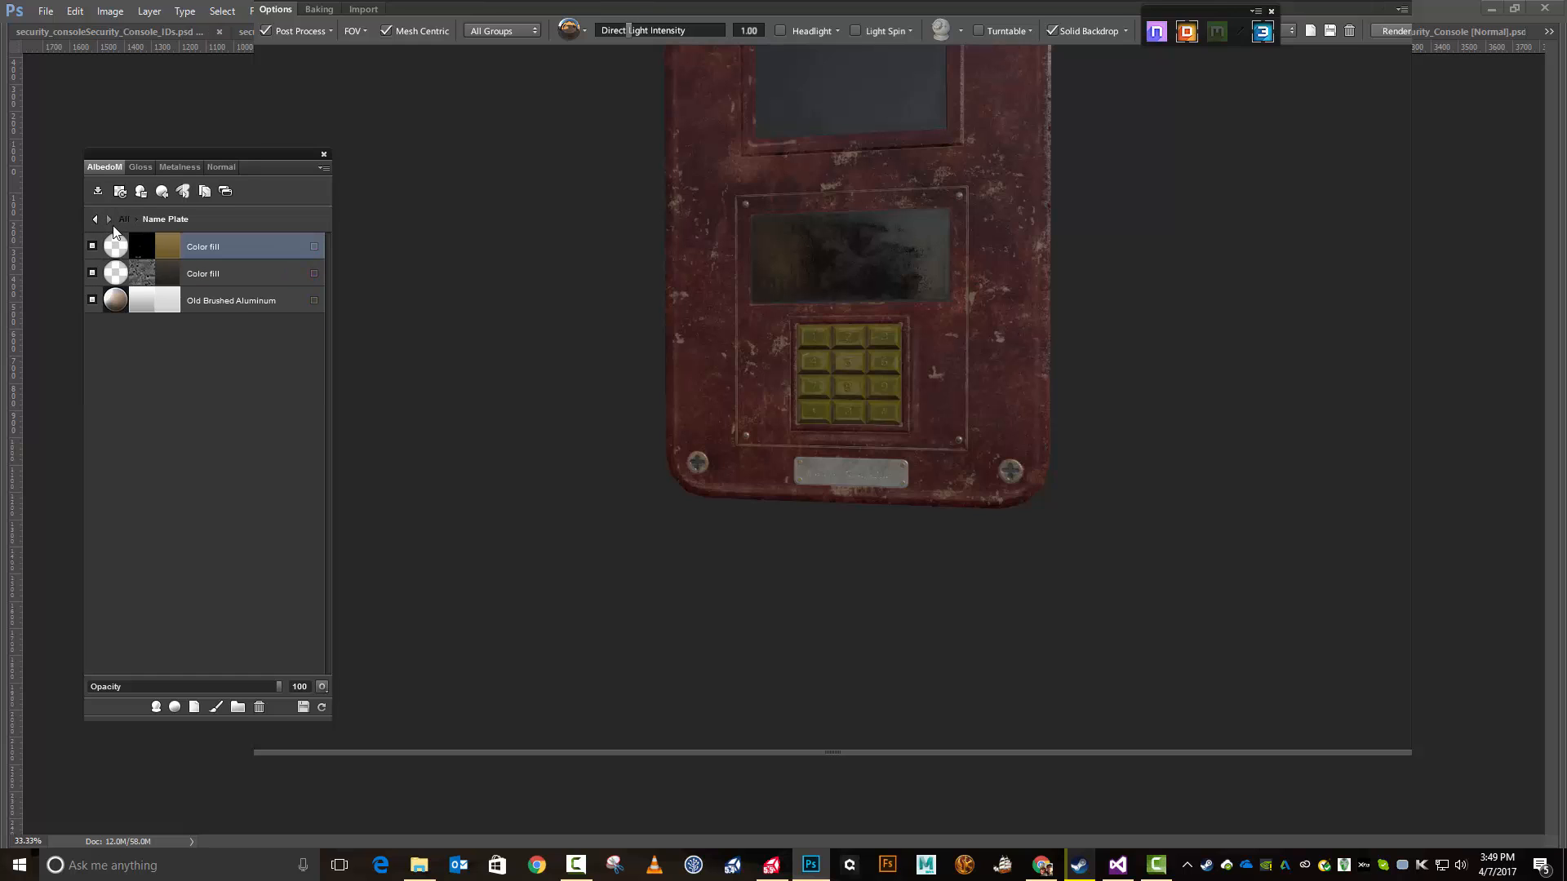
click(175, 307)
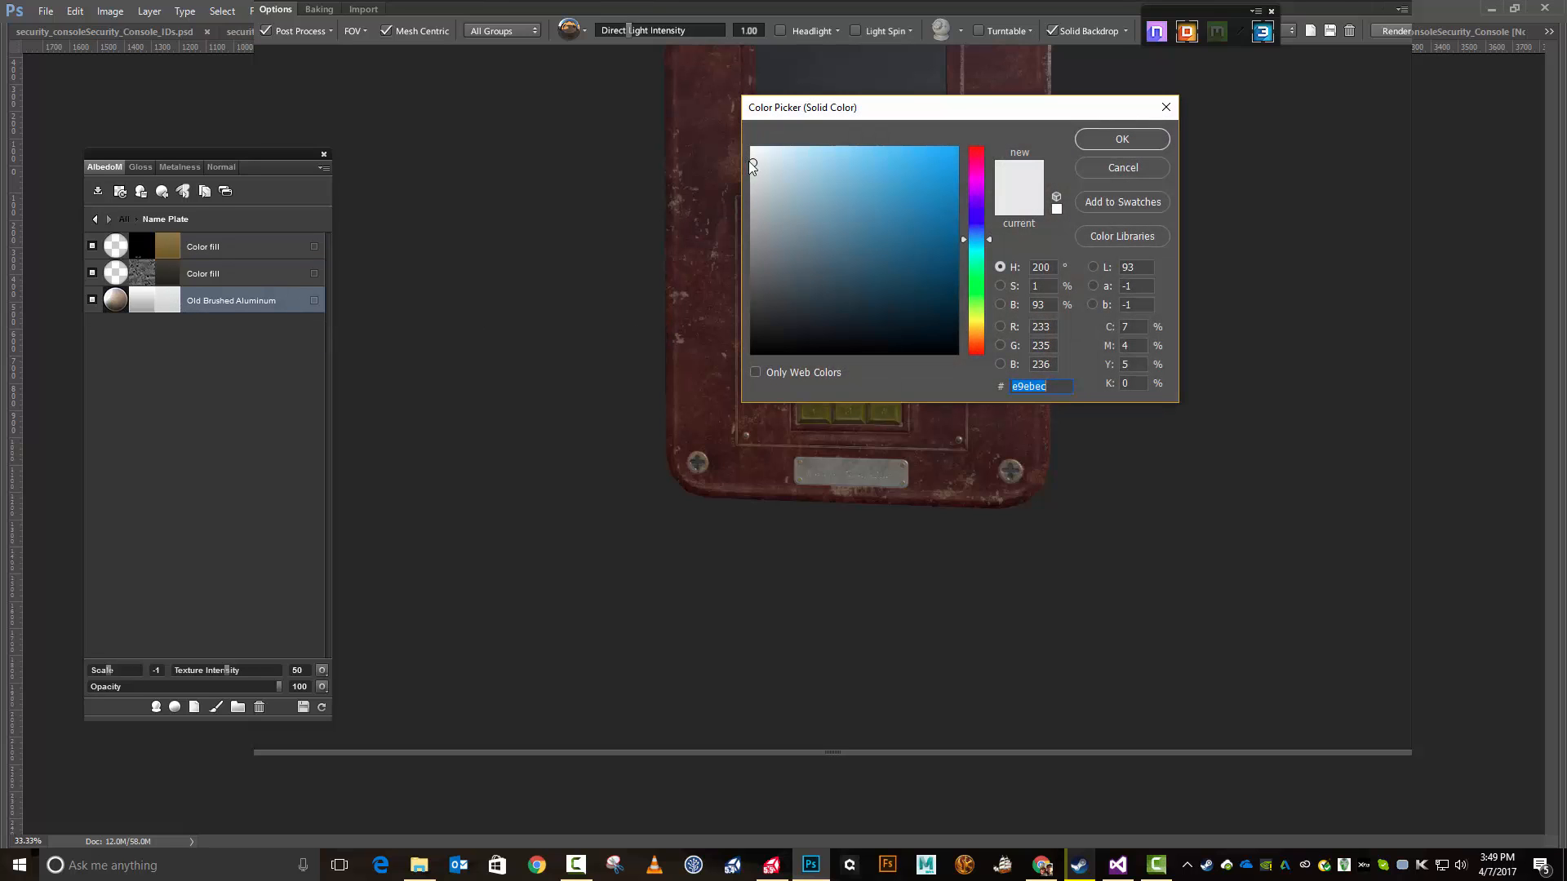
drag(749, 163, 752, 232)
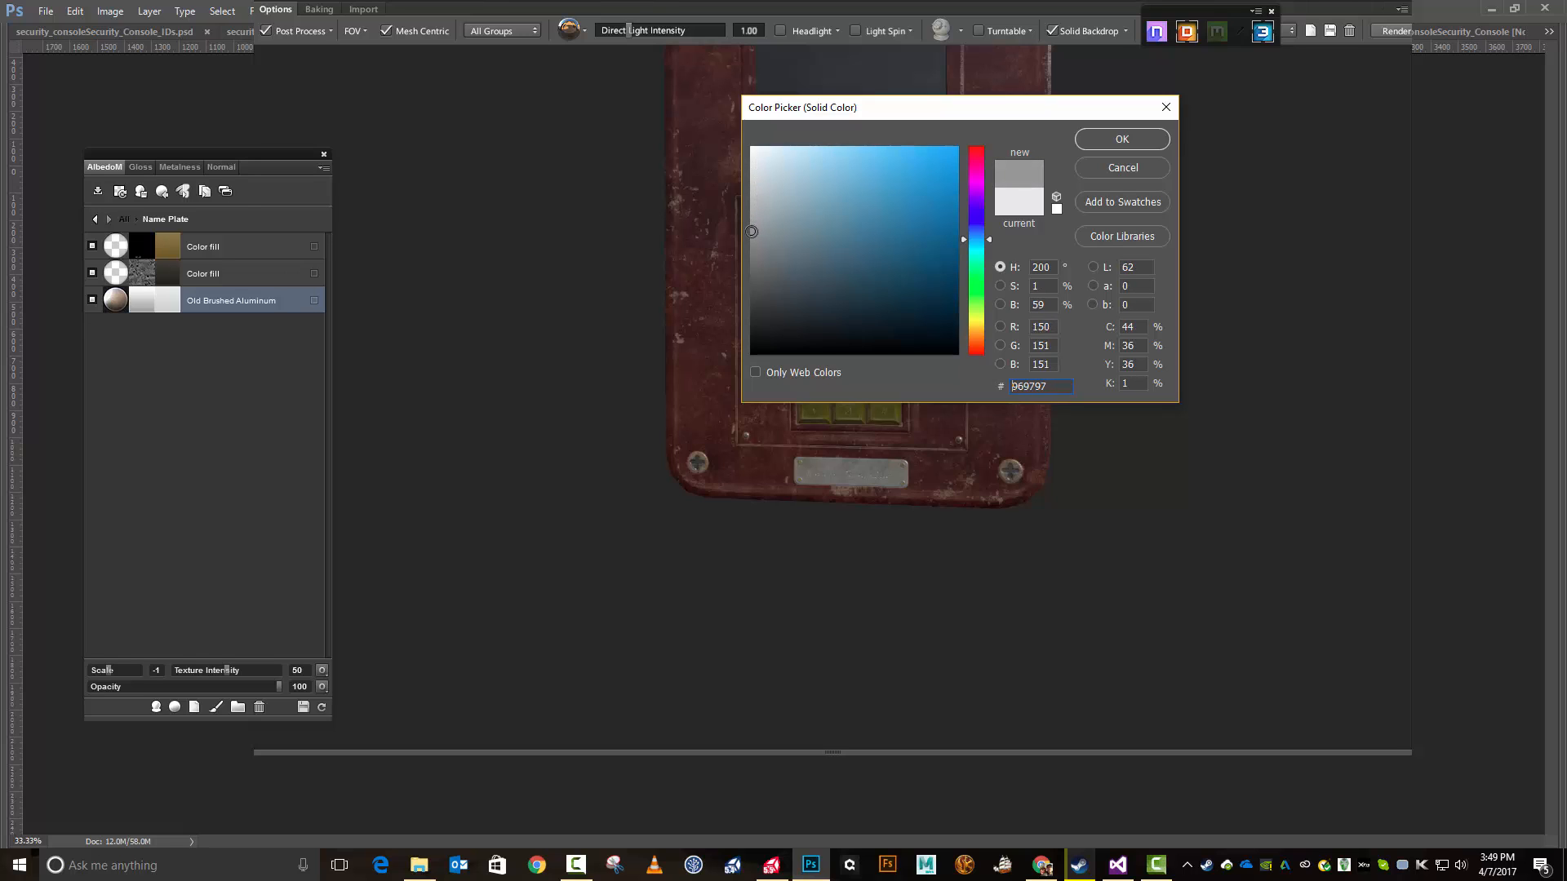
click(1142, 145)
Step: Examine the darkened name plate against the rest of the console from several angles and distances
scroll(1011, 452, down, 8)
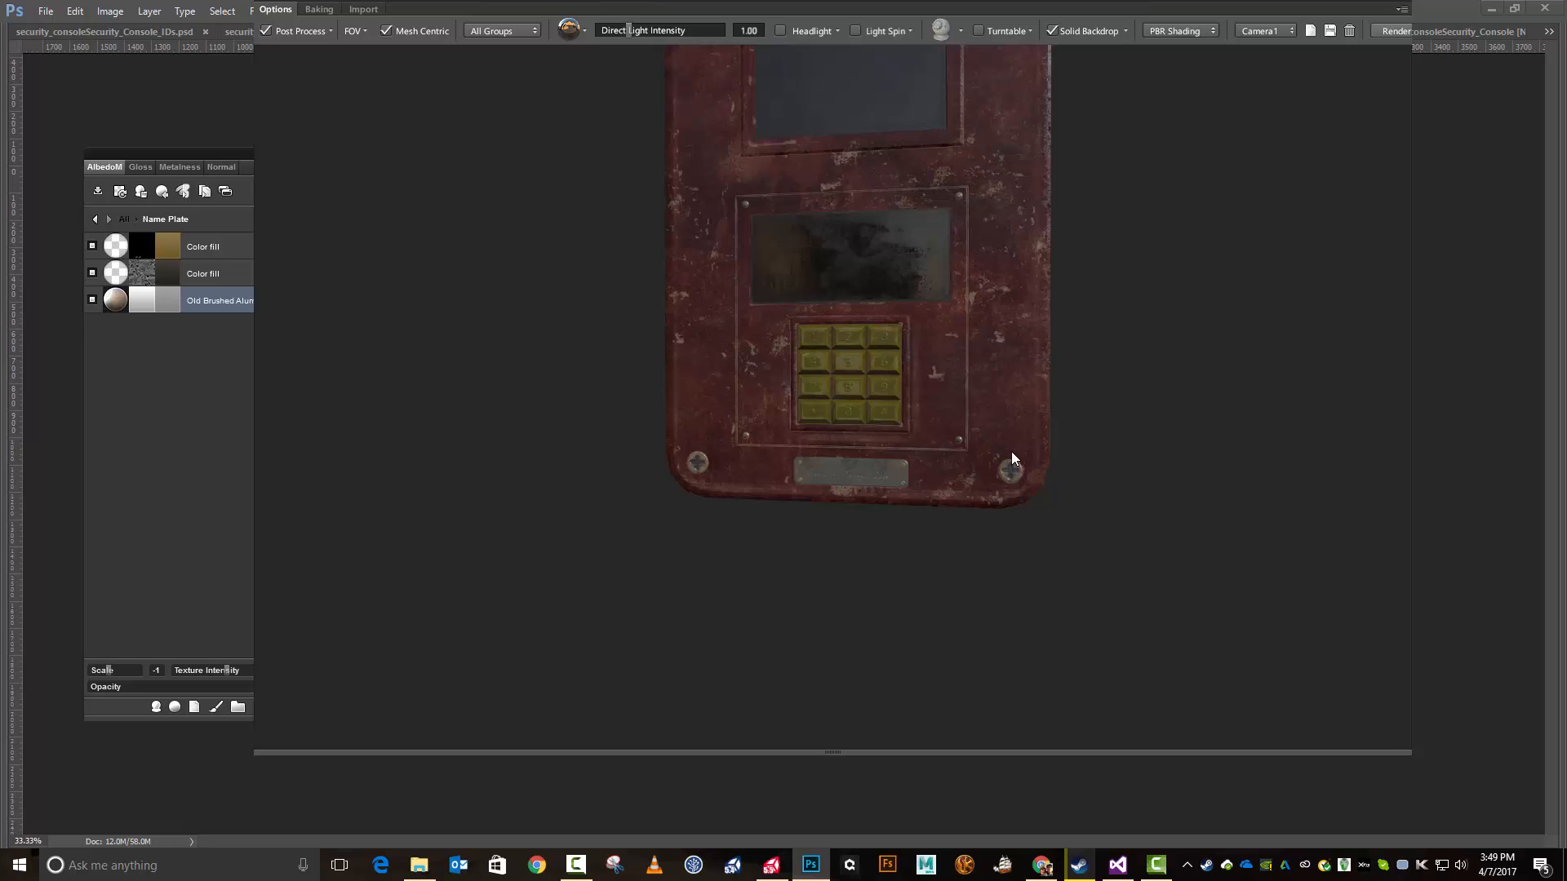
scroll(1011, 453, up, 3)
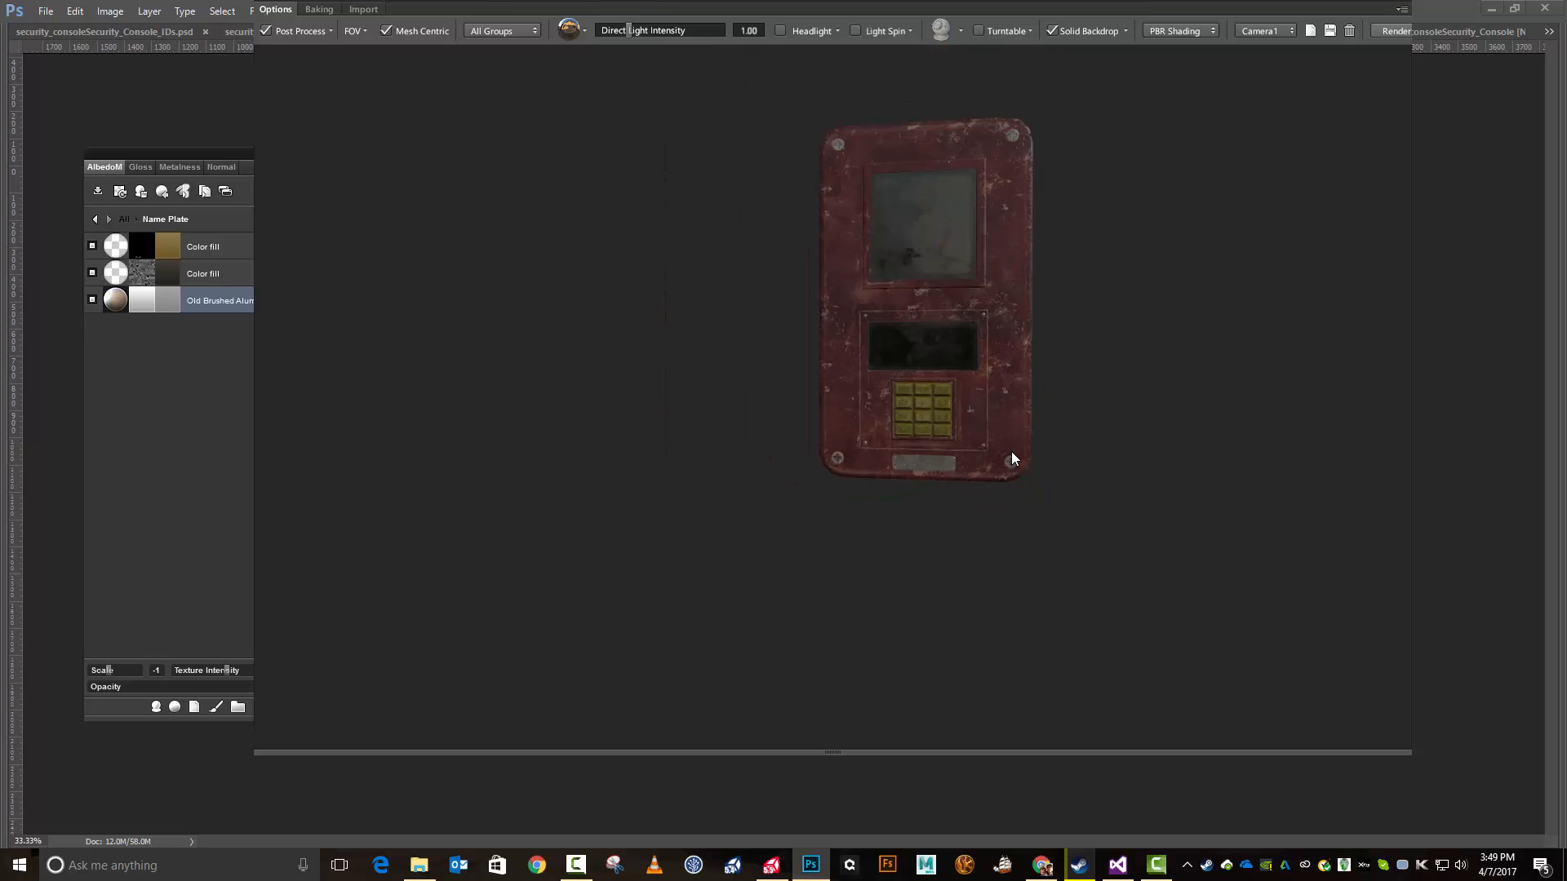
scroll(1011, 452, down, 1)
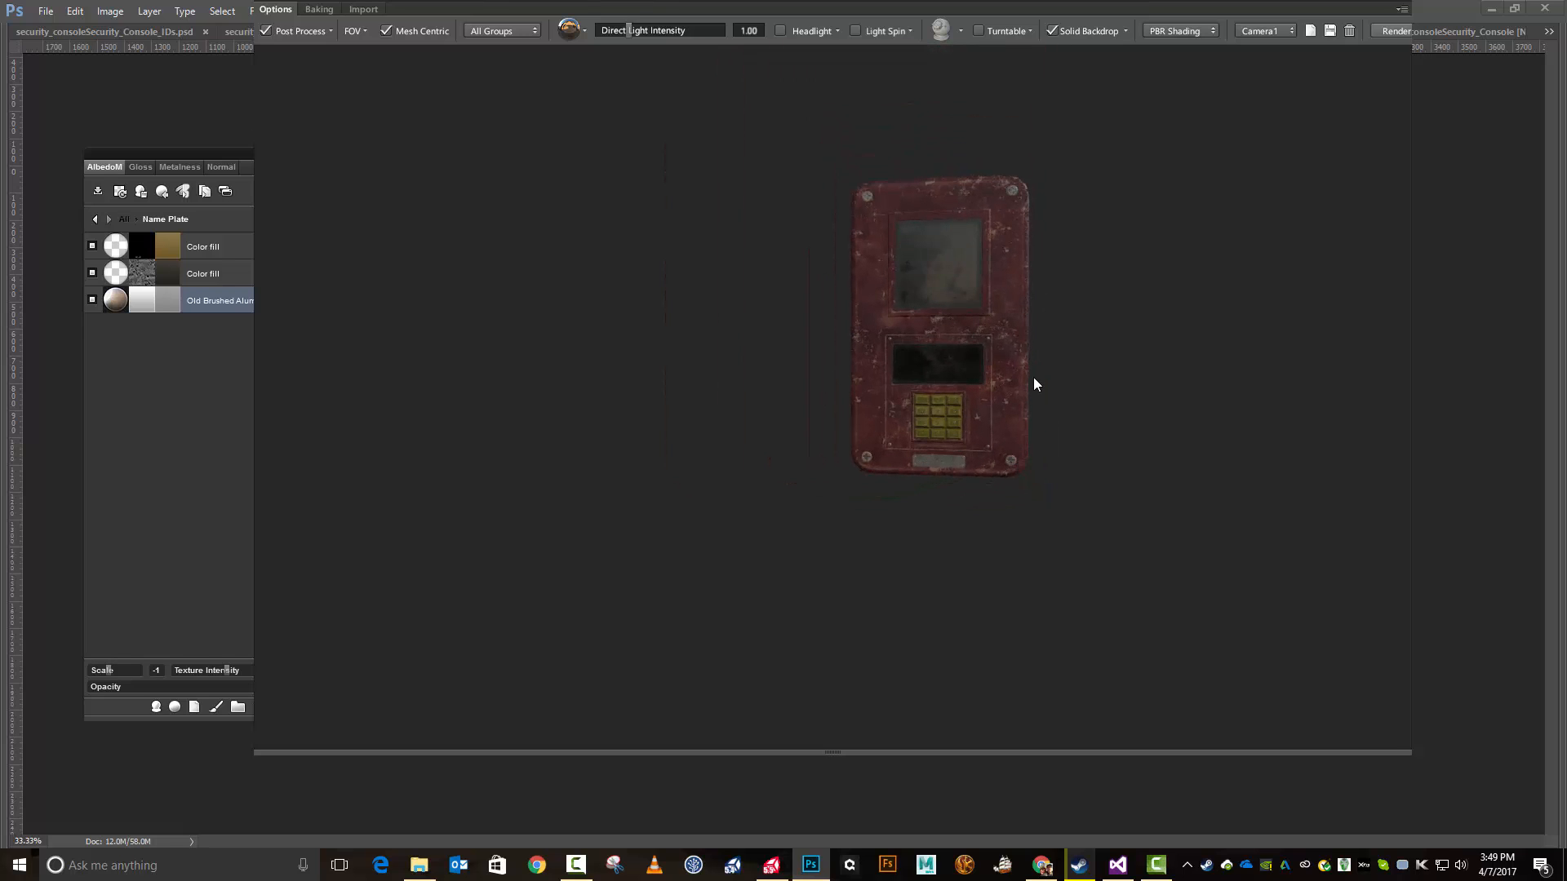
mouse_move(1034, 378)
mouse_down()
mouse_move(1036, 410)
mouse_move(1105, 388)
mouse_move(1043, 310)
mouse_move(998, 366)
mouse_move(1021, 406)
mouse_move(1074, 395)
mouse_move(1024, 390)
mouse_up()
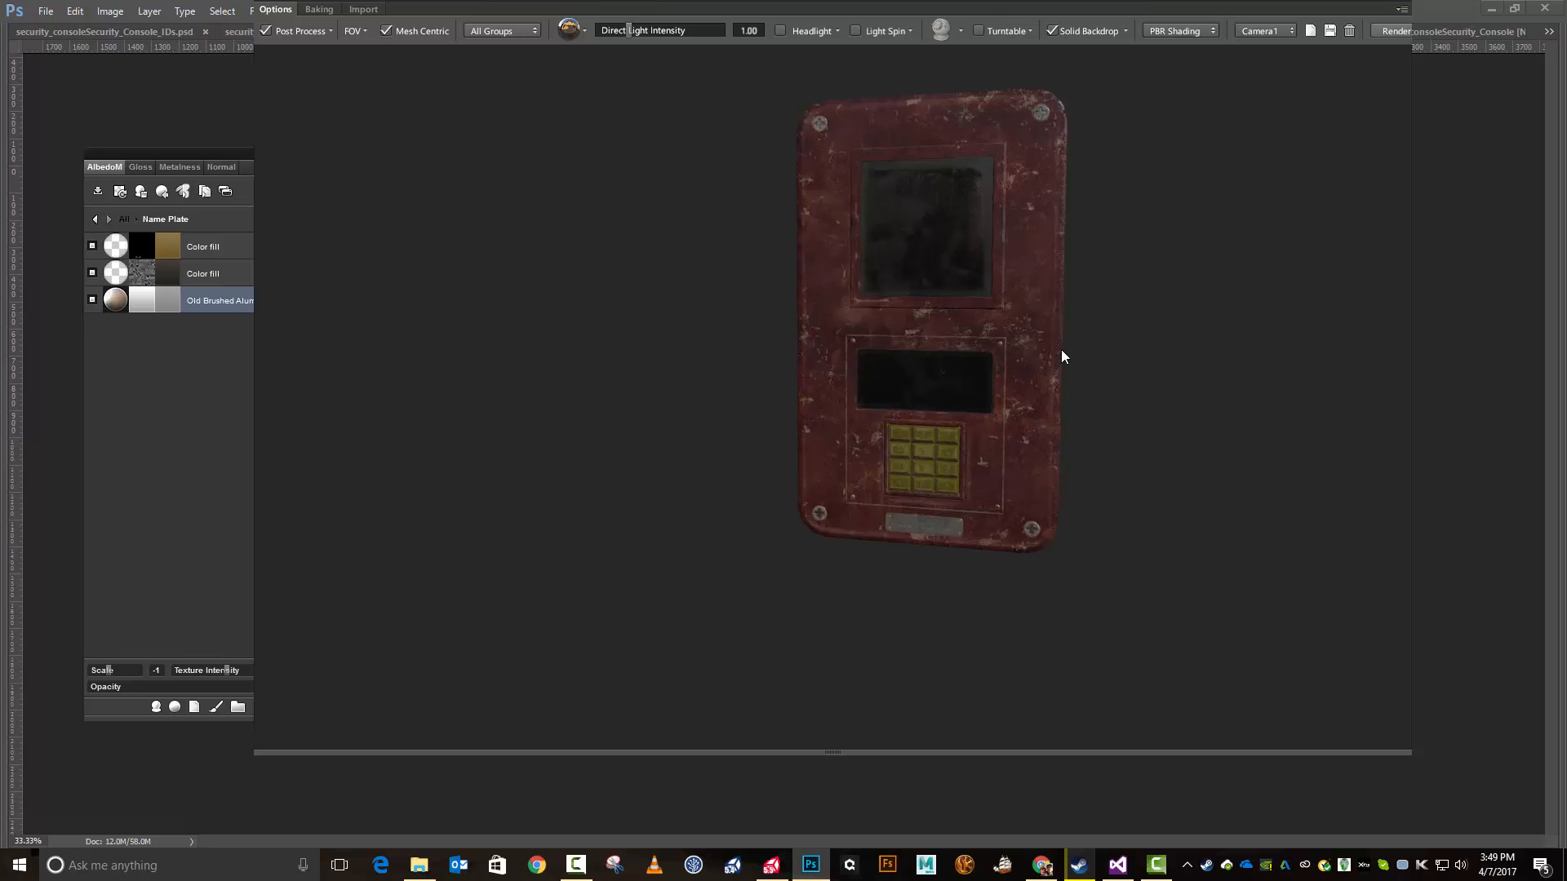
scroll(1060, 345, up, 5)
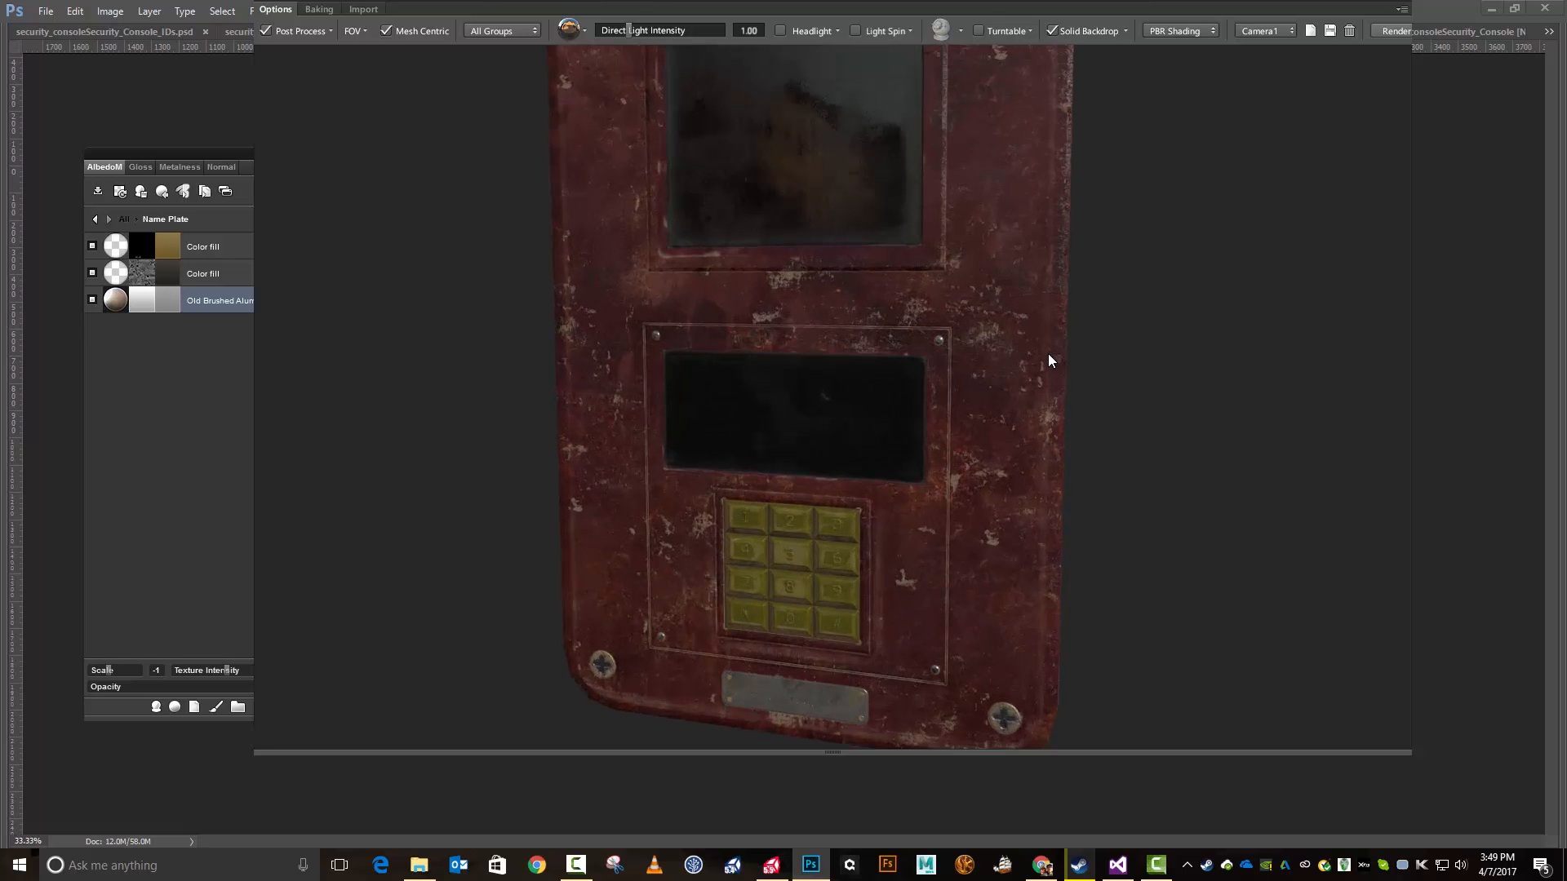
mouse_move(1041, 469)
mouse_down()
mouse_move(1066, 371)
mouse_move(1028, 408)
mouse_move(1036, 444)
mouse_move(1088, 471)
mouse_move(1004, 463)
mouse_move(1057, 462)
mouse_up()
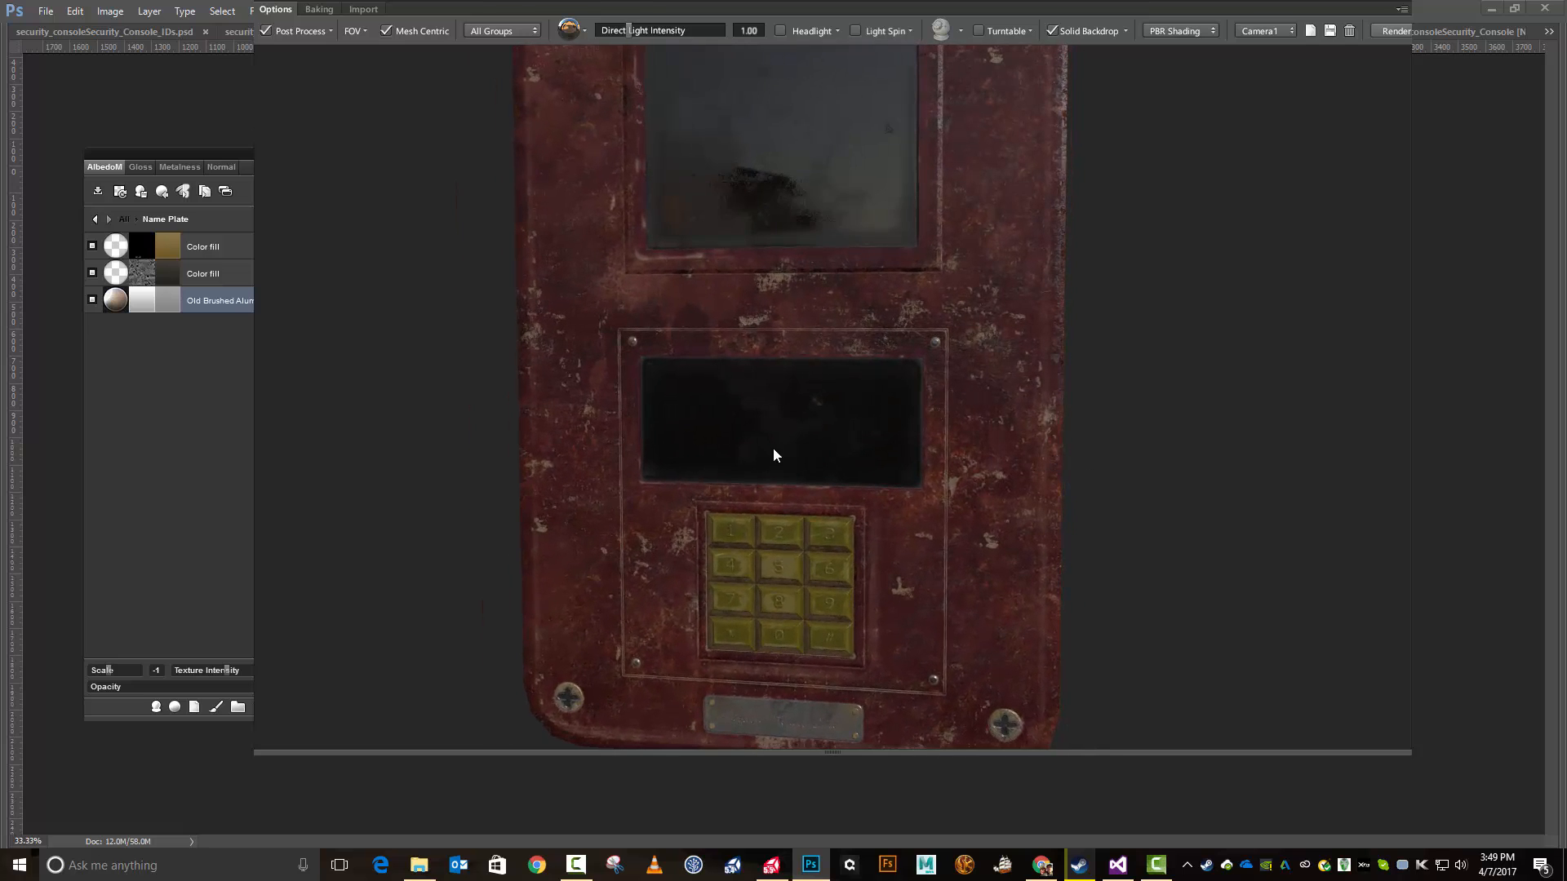